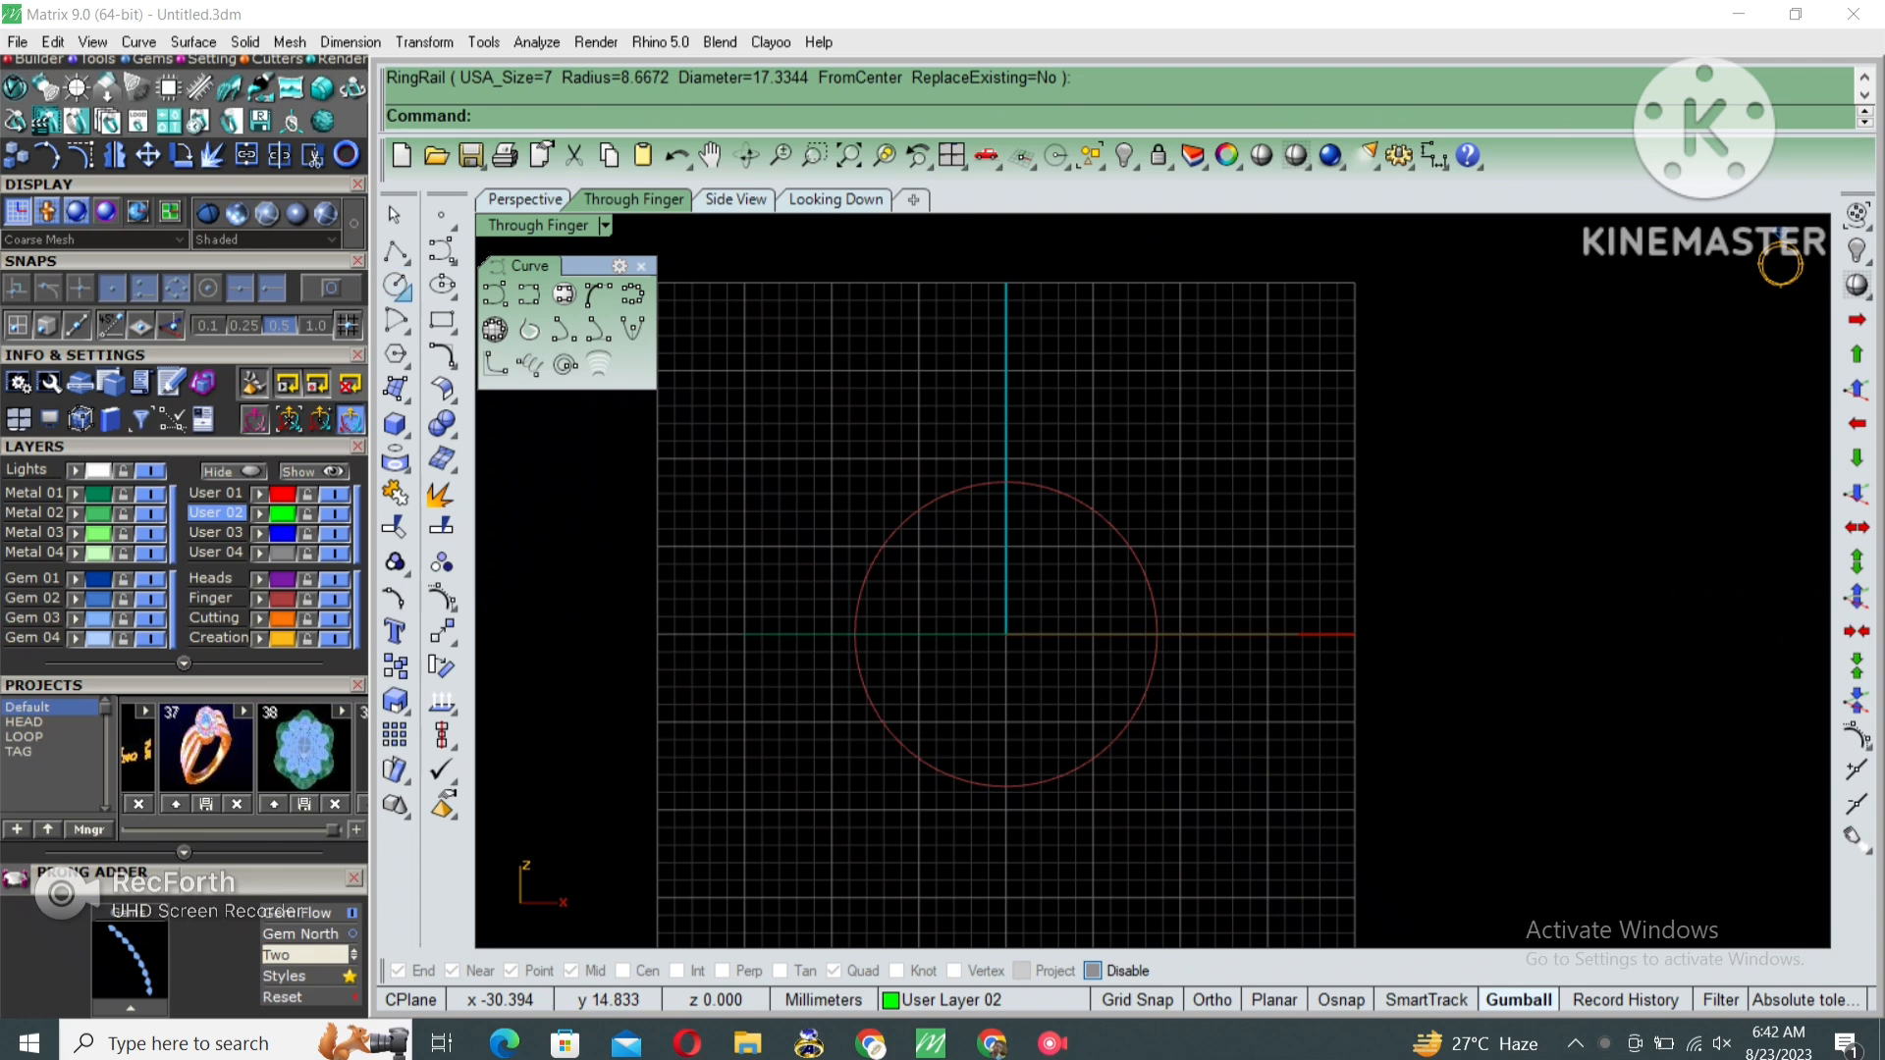
Draw a 1.5 mm circle by diameter starting at the bottom quadrant of the ring rail circle.
left_click(403, 295)
left_click(467, 294)
key("alt")
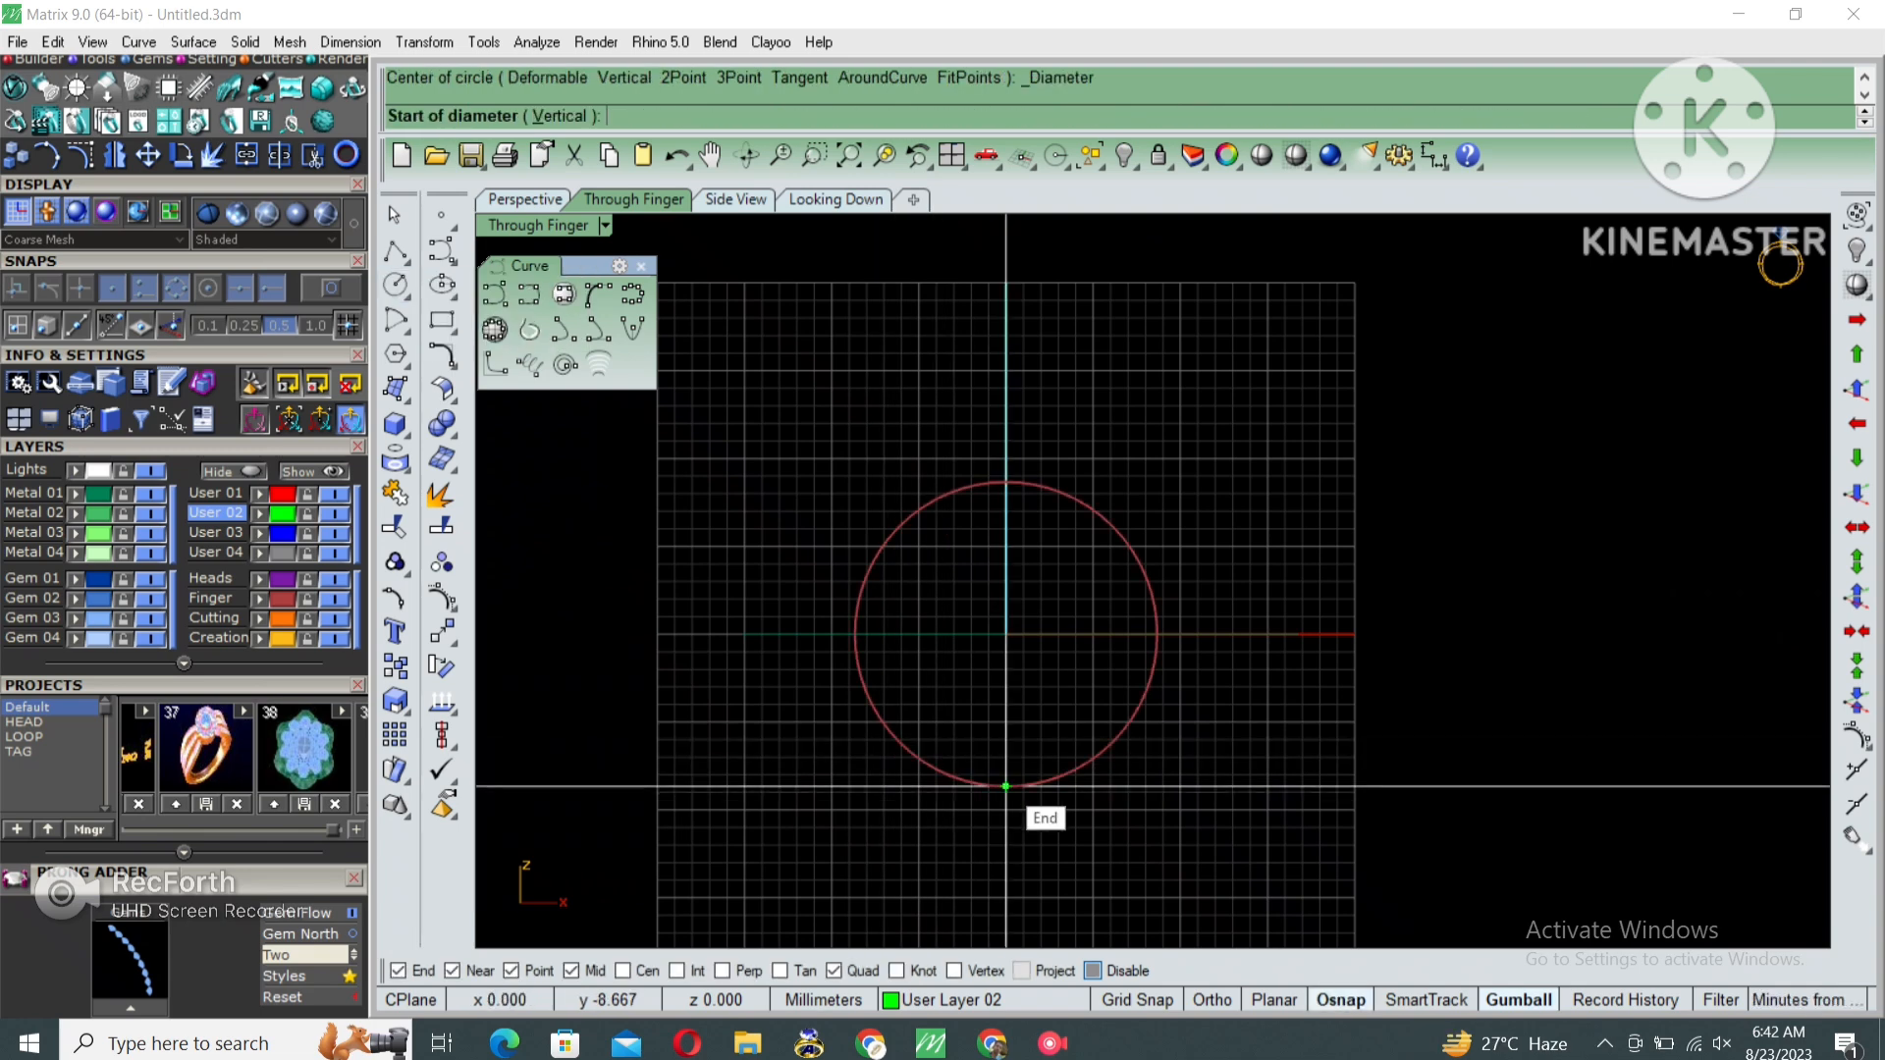
left_click(1006, 786)
type("1")
type("5")
key("Return")
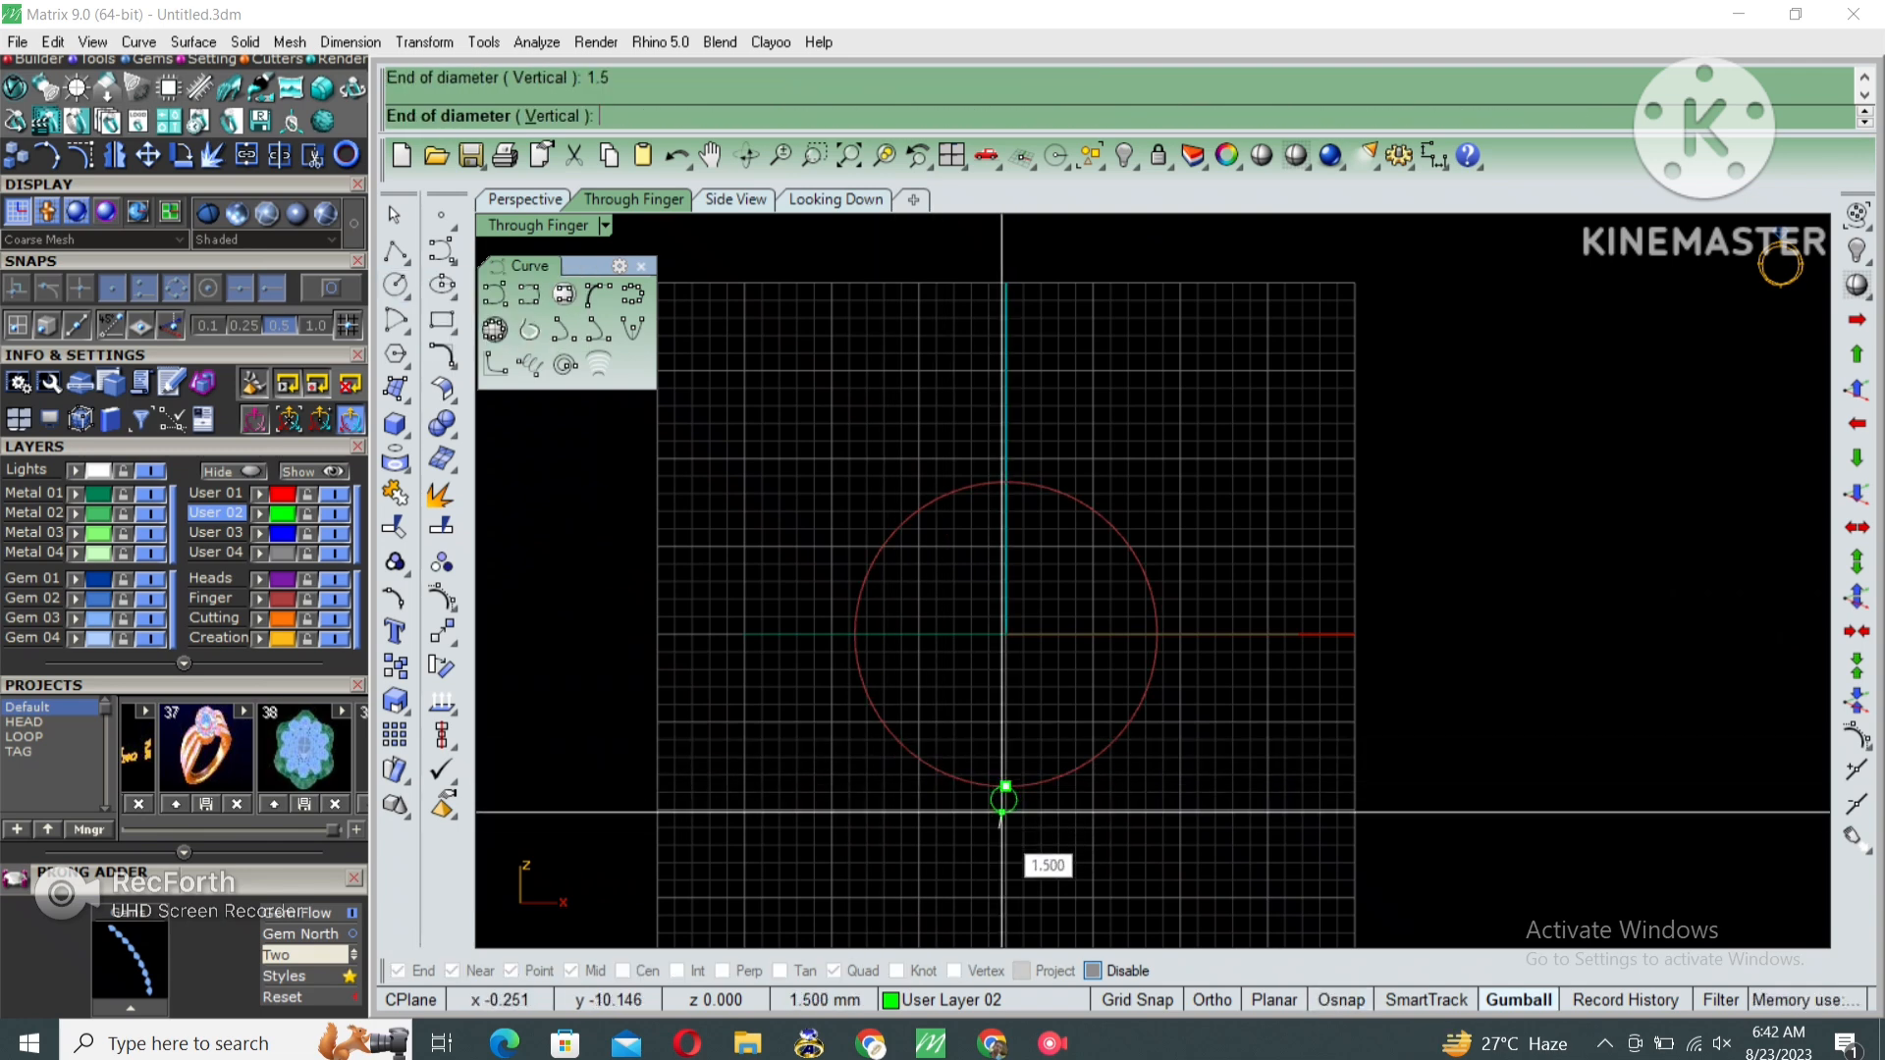
Draw a 1.8 mm circle by diameter starting at the right quadrant of the ring rail circle.
key("Return")
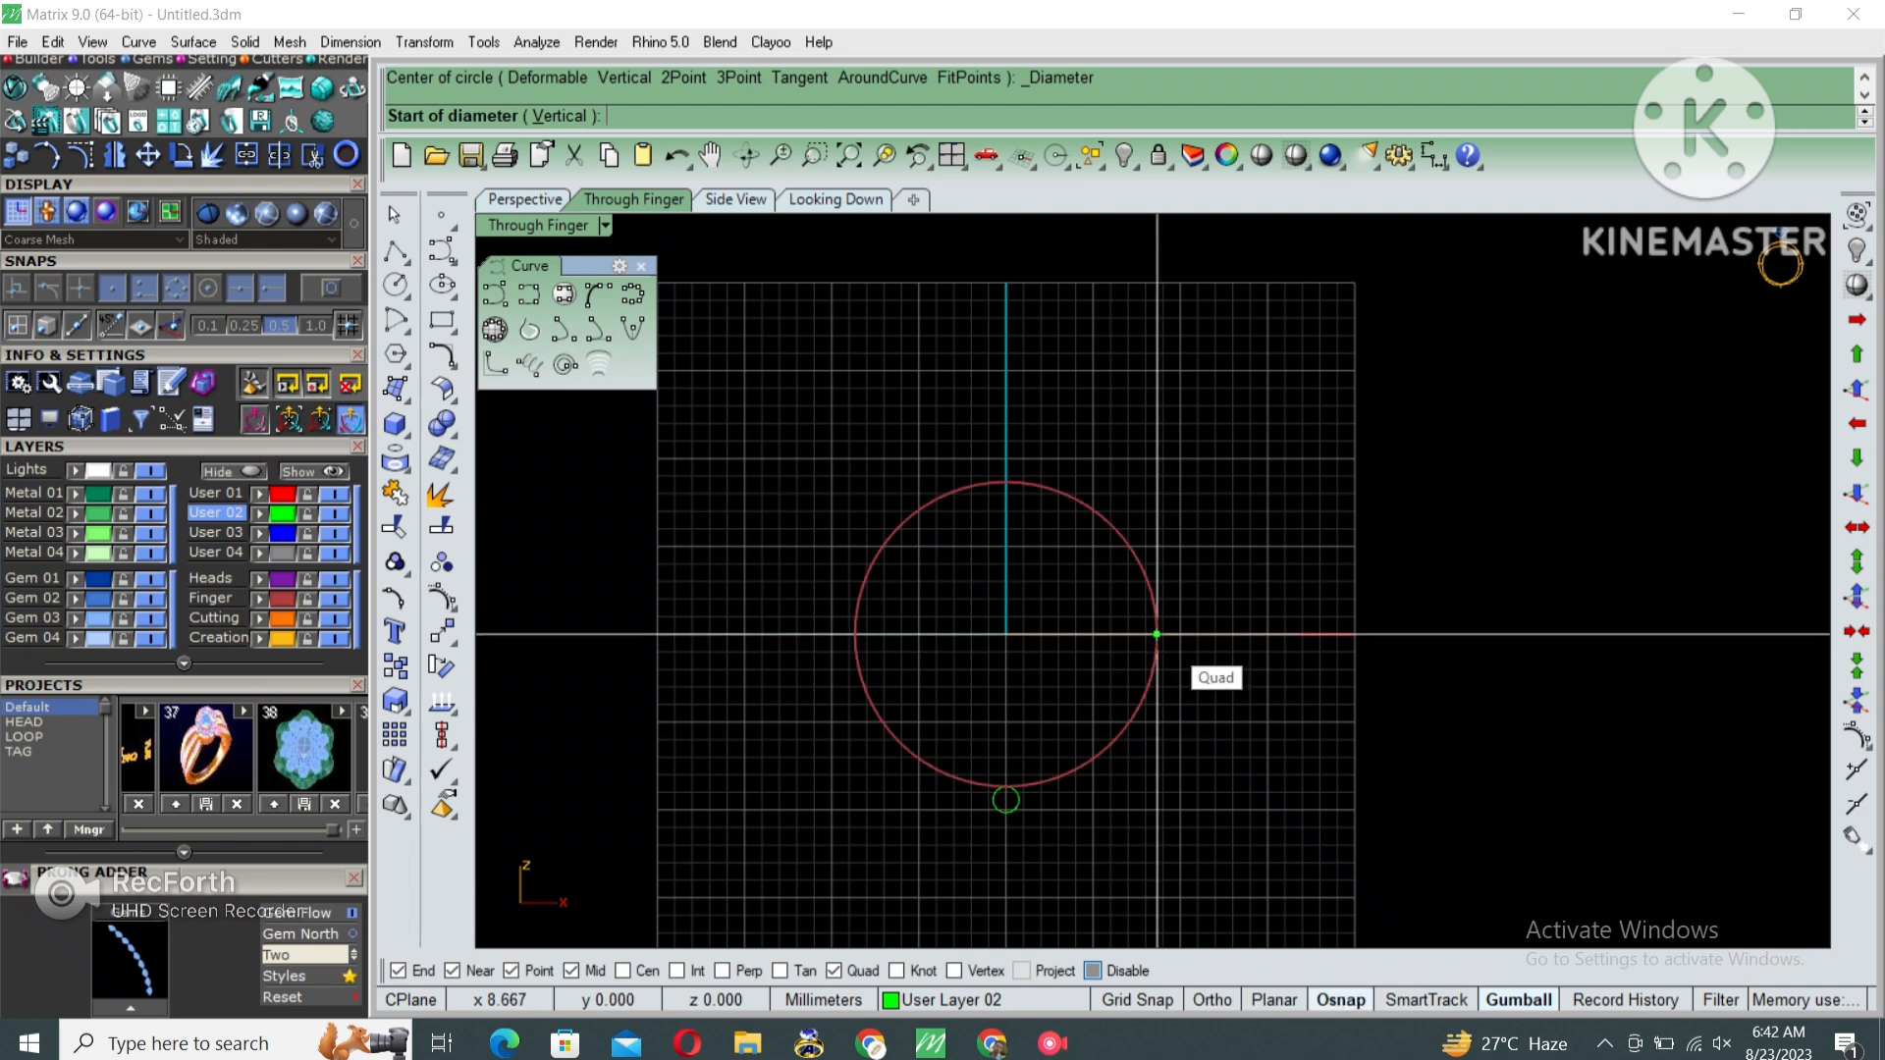
left_click(1156, 634)
type("1.6")
key("Return")
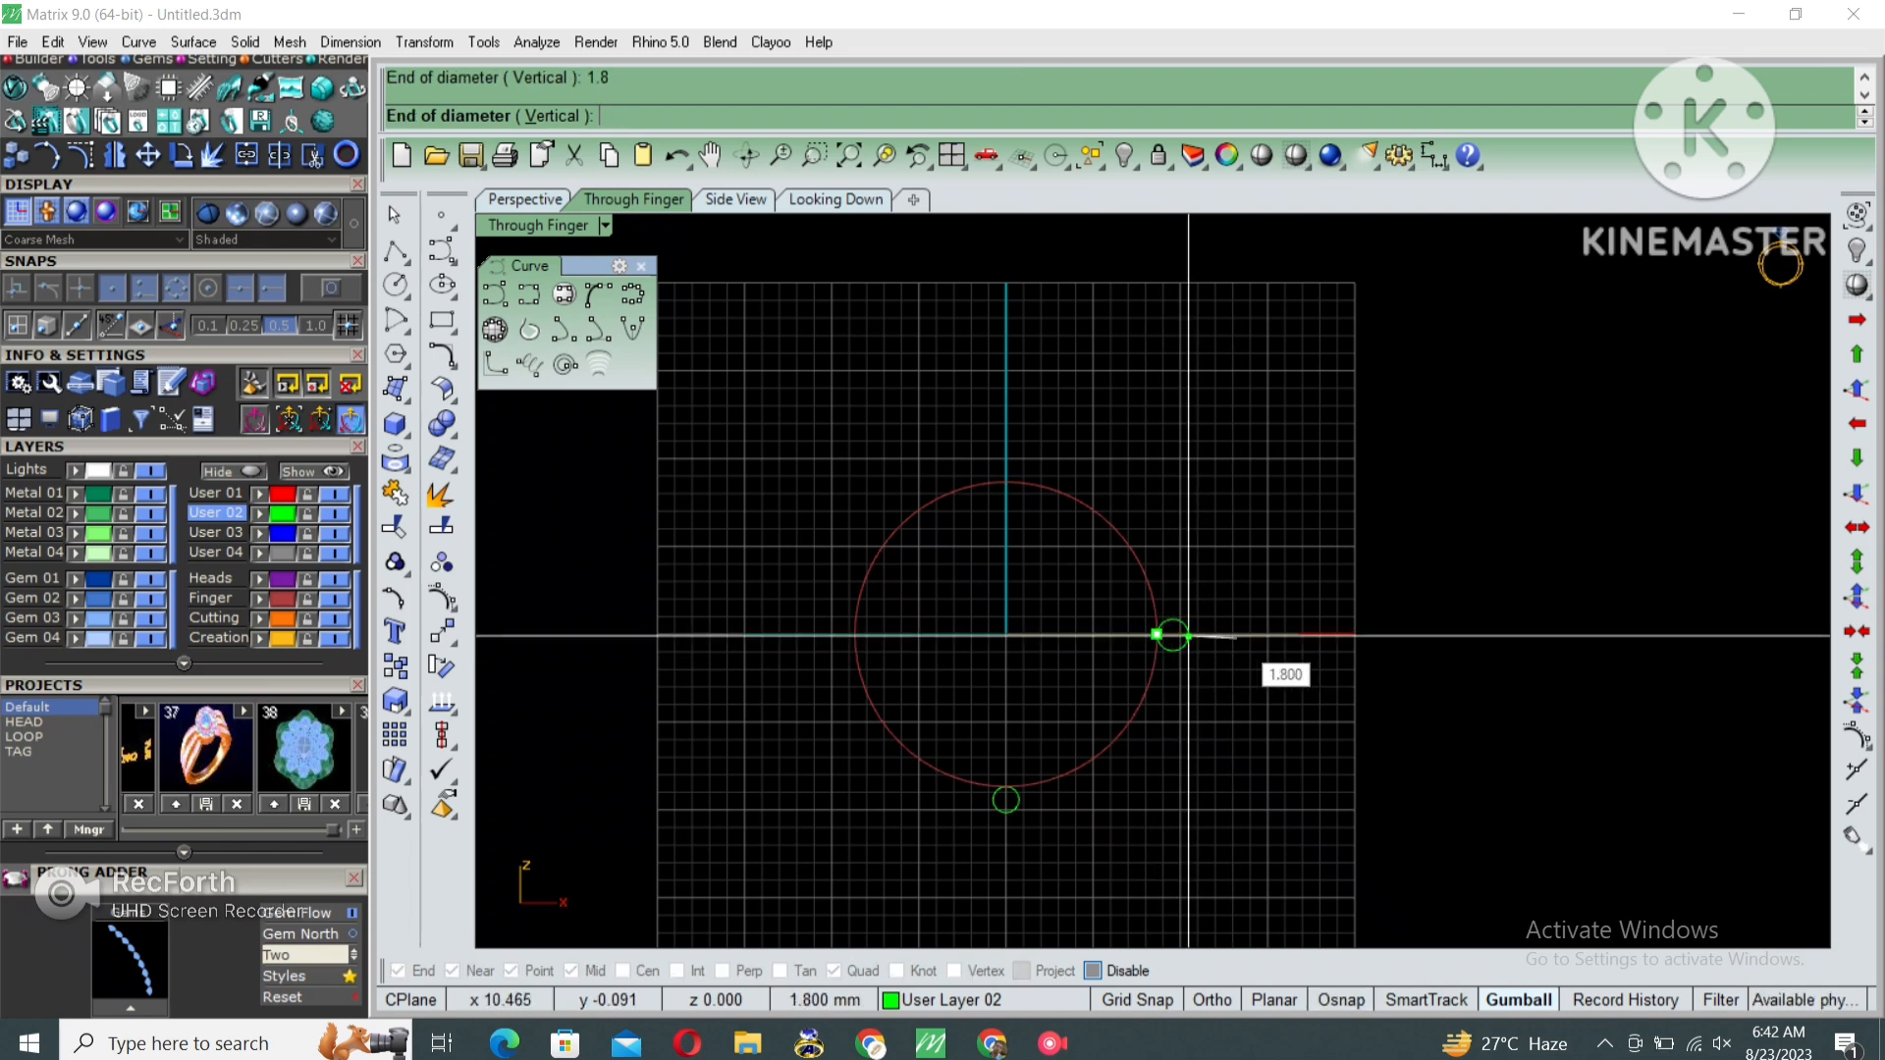
Draw a small thickness guide circle by diameter outward from the top quadrant of the ring rail circle.
key("Return")
left_click(1006, 482)
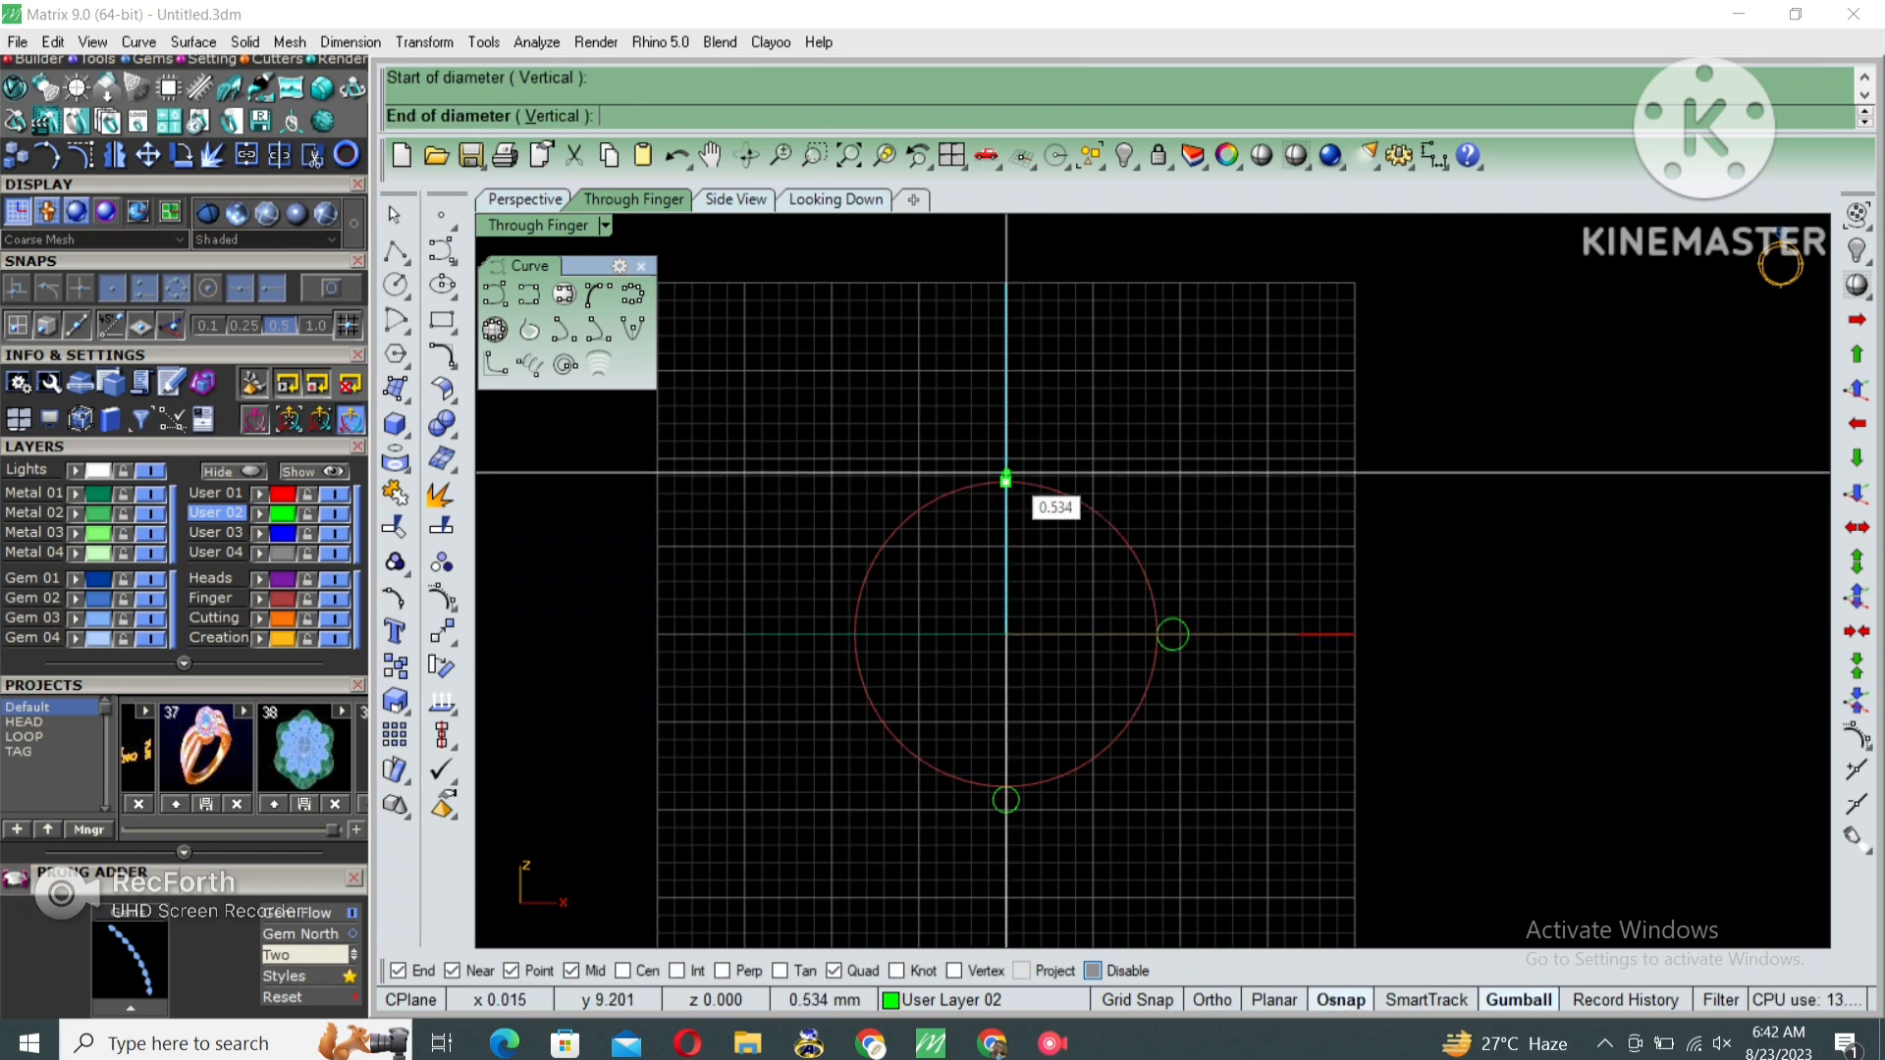
key("Return")
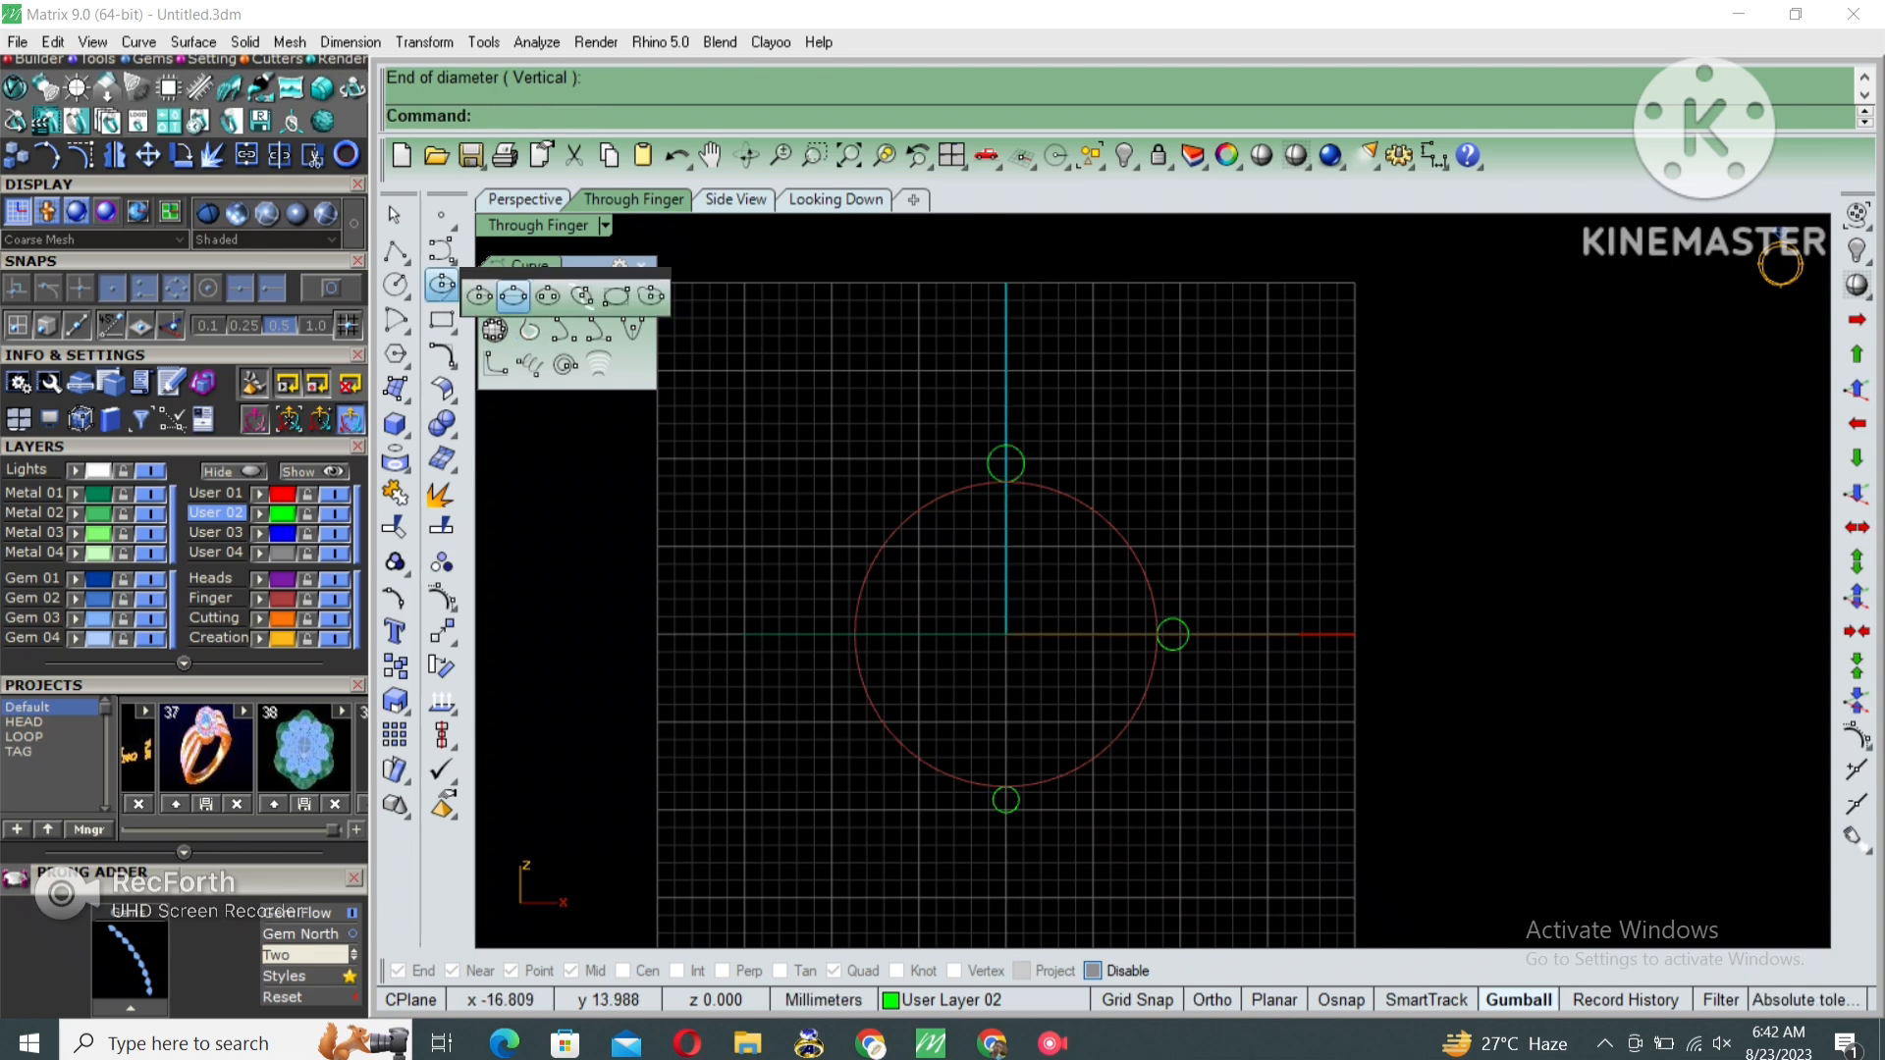
Draw an ellipse by diameter through the outer points of the top, bottom and right guide circles as the outer ring outline.
left_click(512, 296)
left_click(1005, 445)
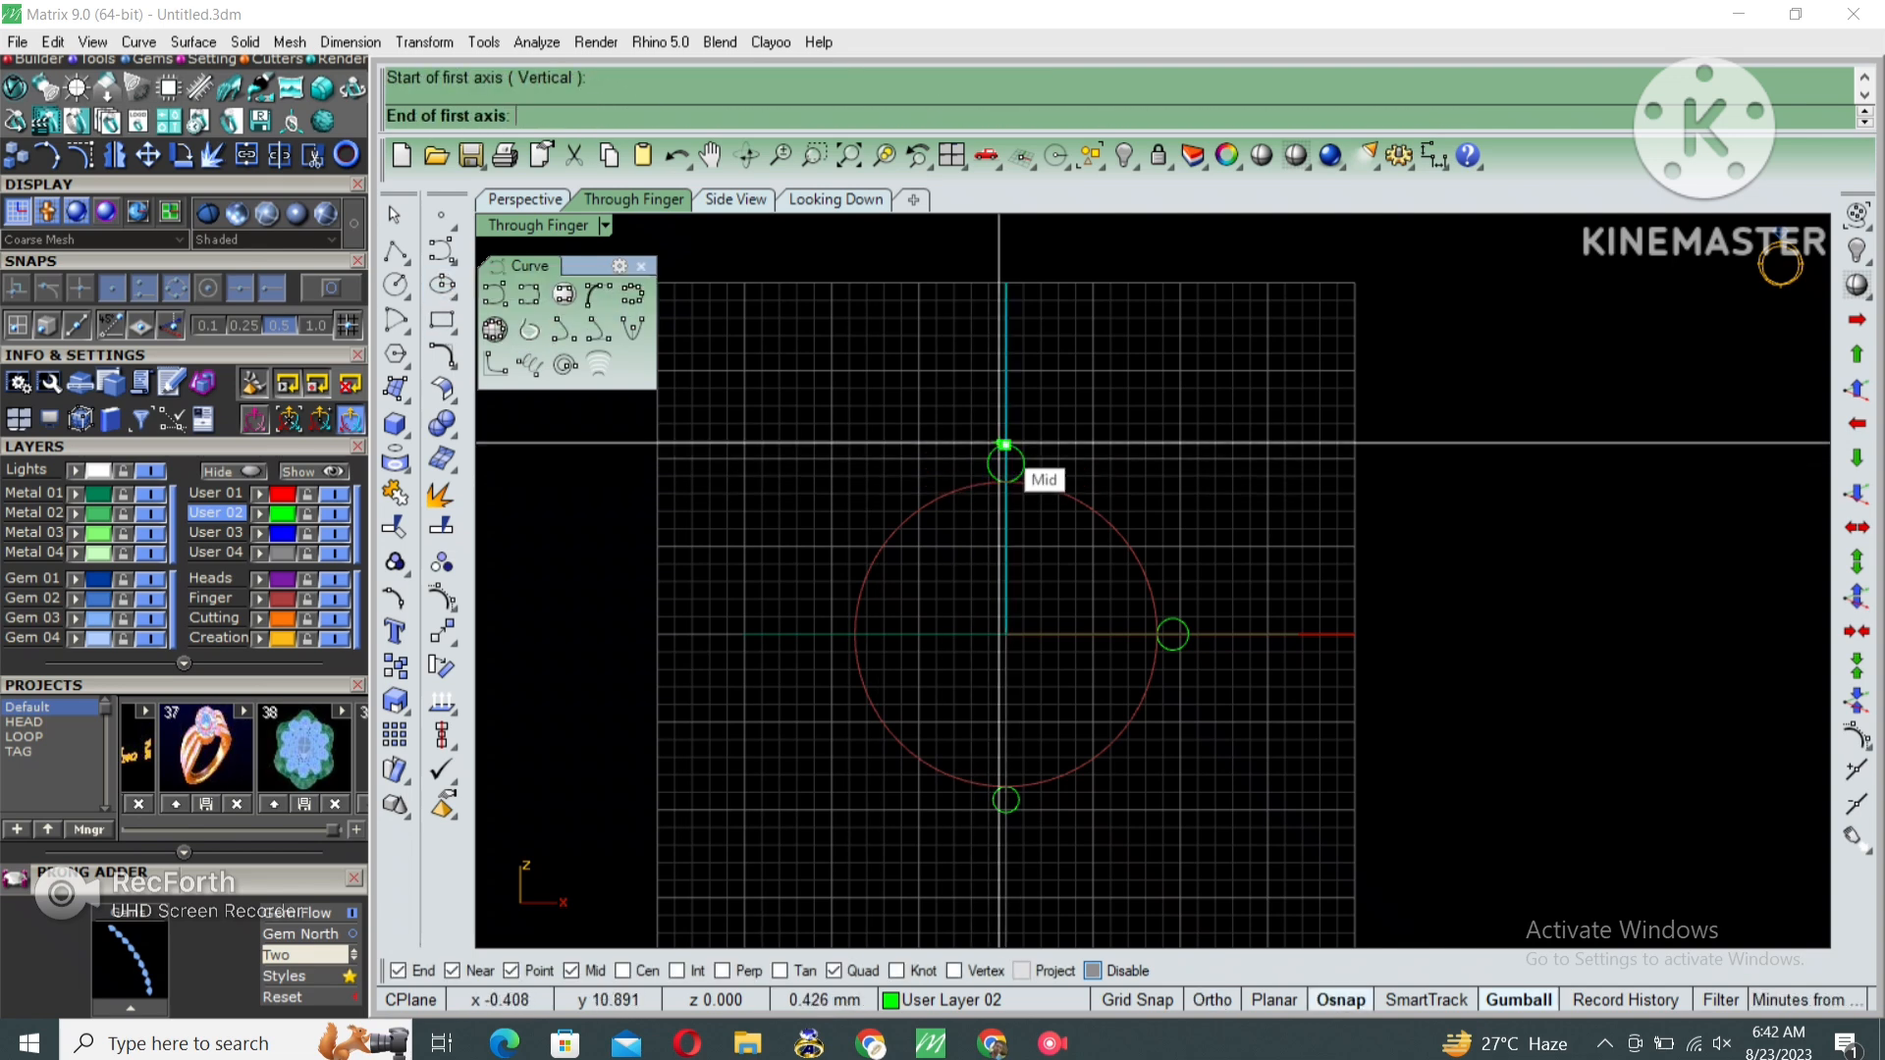
left_click(1005, 813)
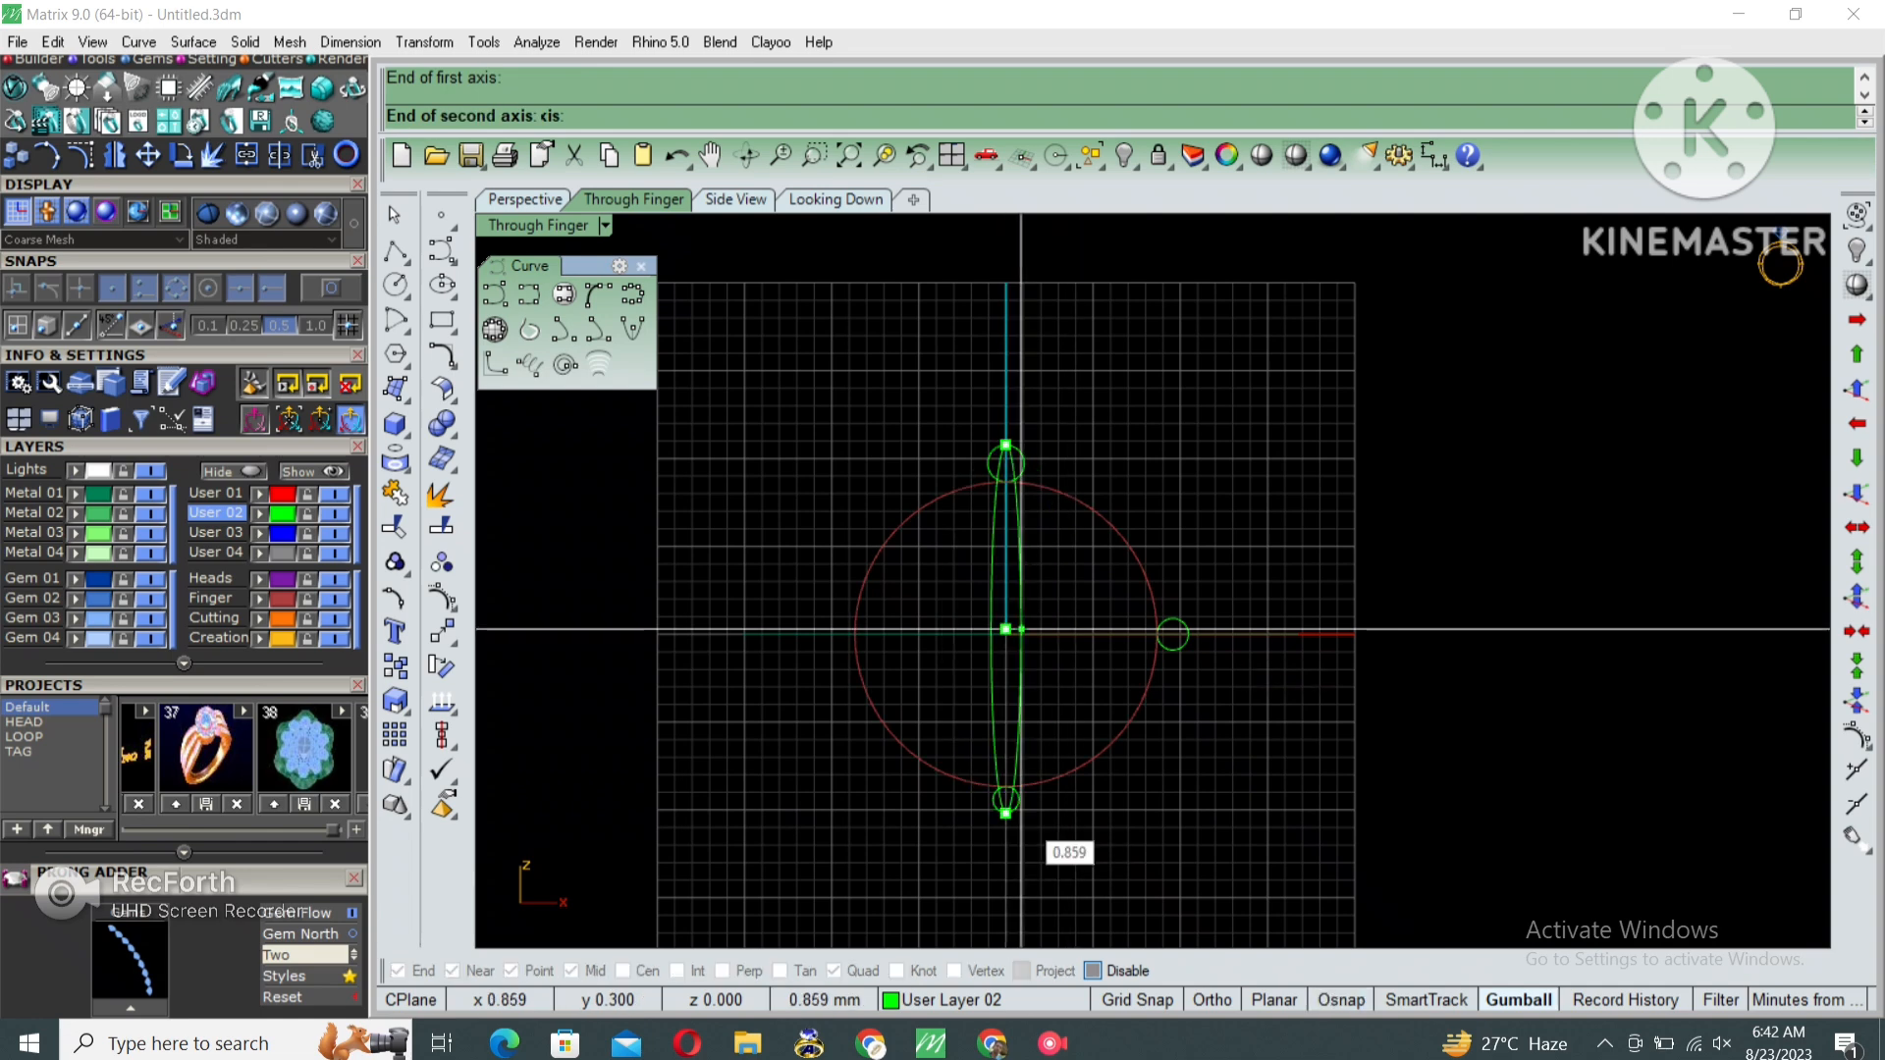
left_click(1188, 629)
Delete the three small guide circles and put both ring outlines on layer User 01.
left_click_drag(928, 353, 1346, 866)
key("Delete")
key("ctrl+a")
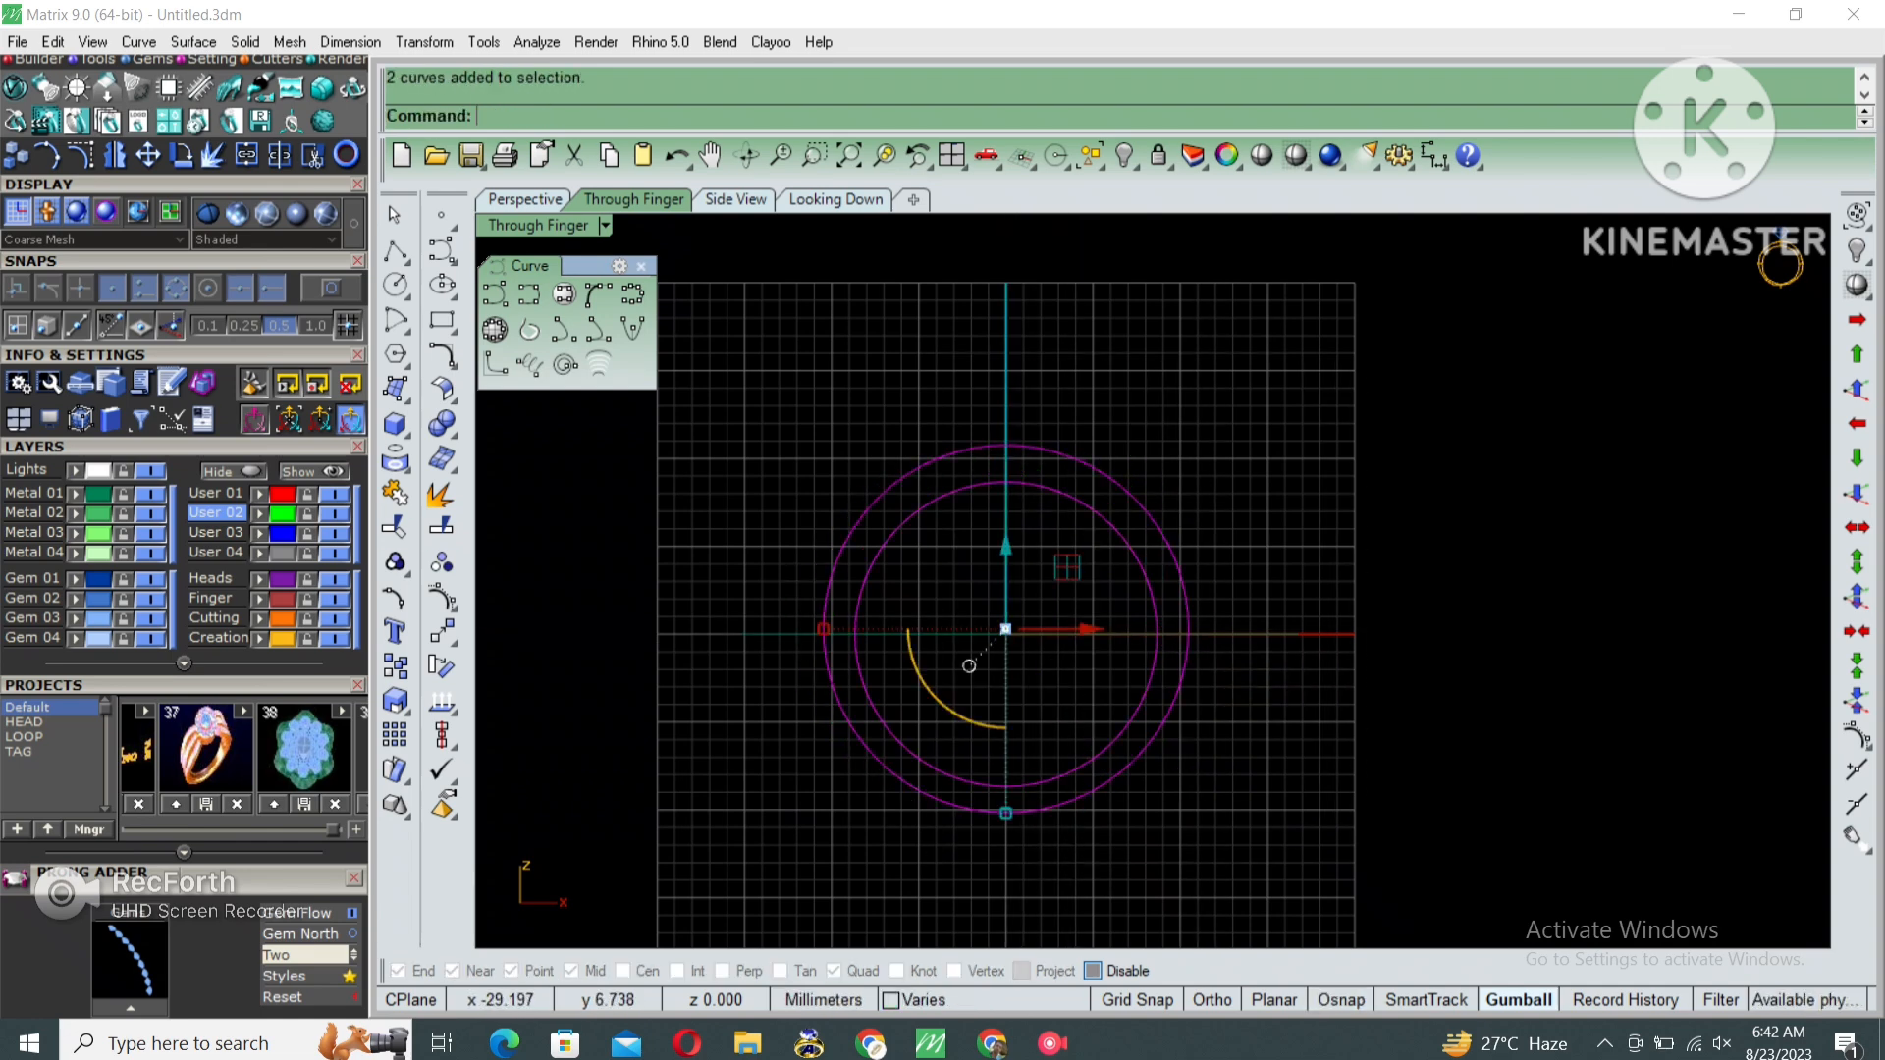
key("Escape")
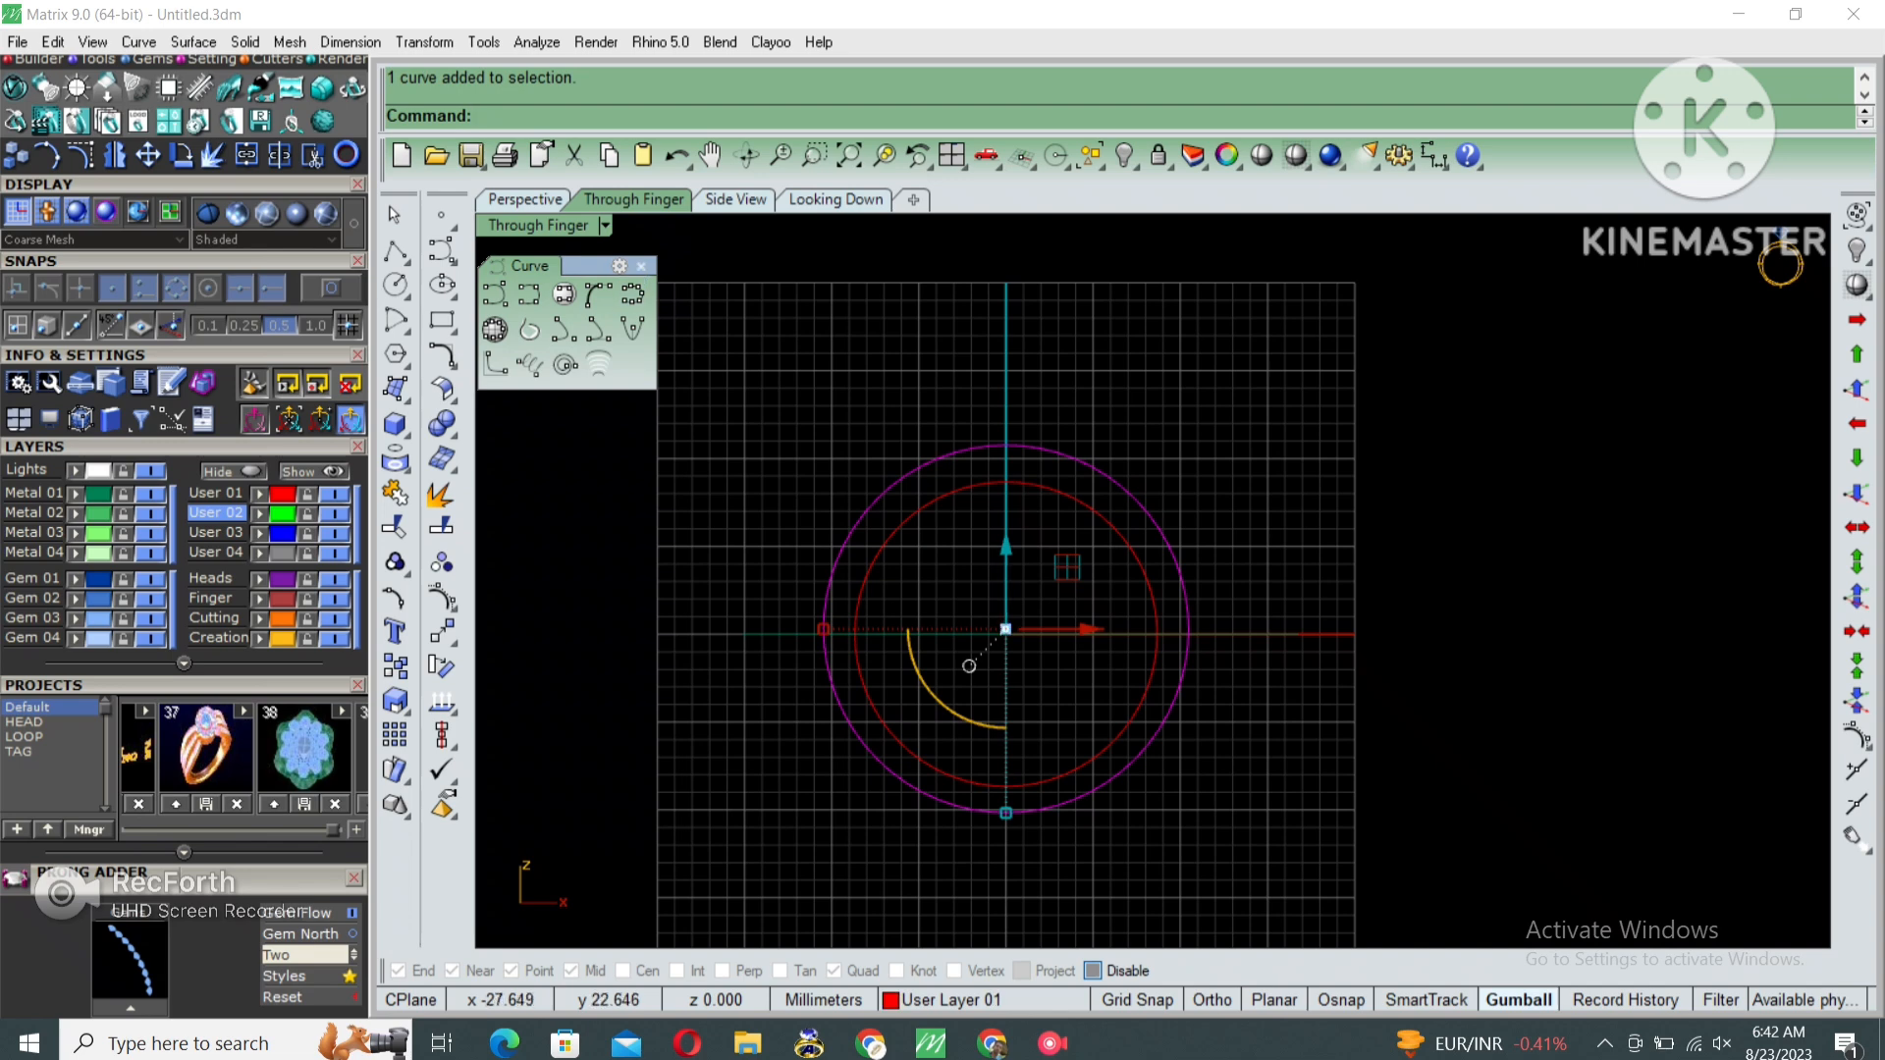
Hide the two ring outlines in the Looking Down view, leaving the reference image.
double_click(531, 225)
double_click(531, 225)
left_click_drag(812, 682, 1413, 519)
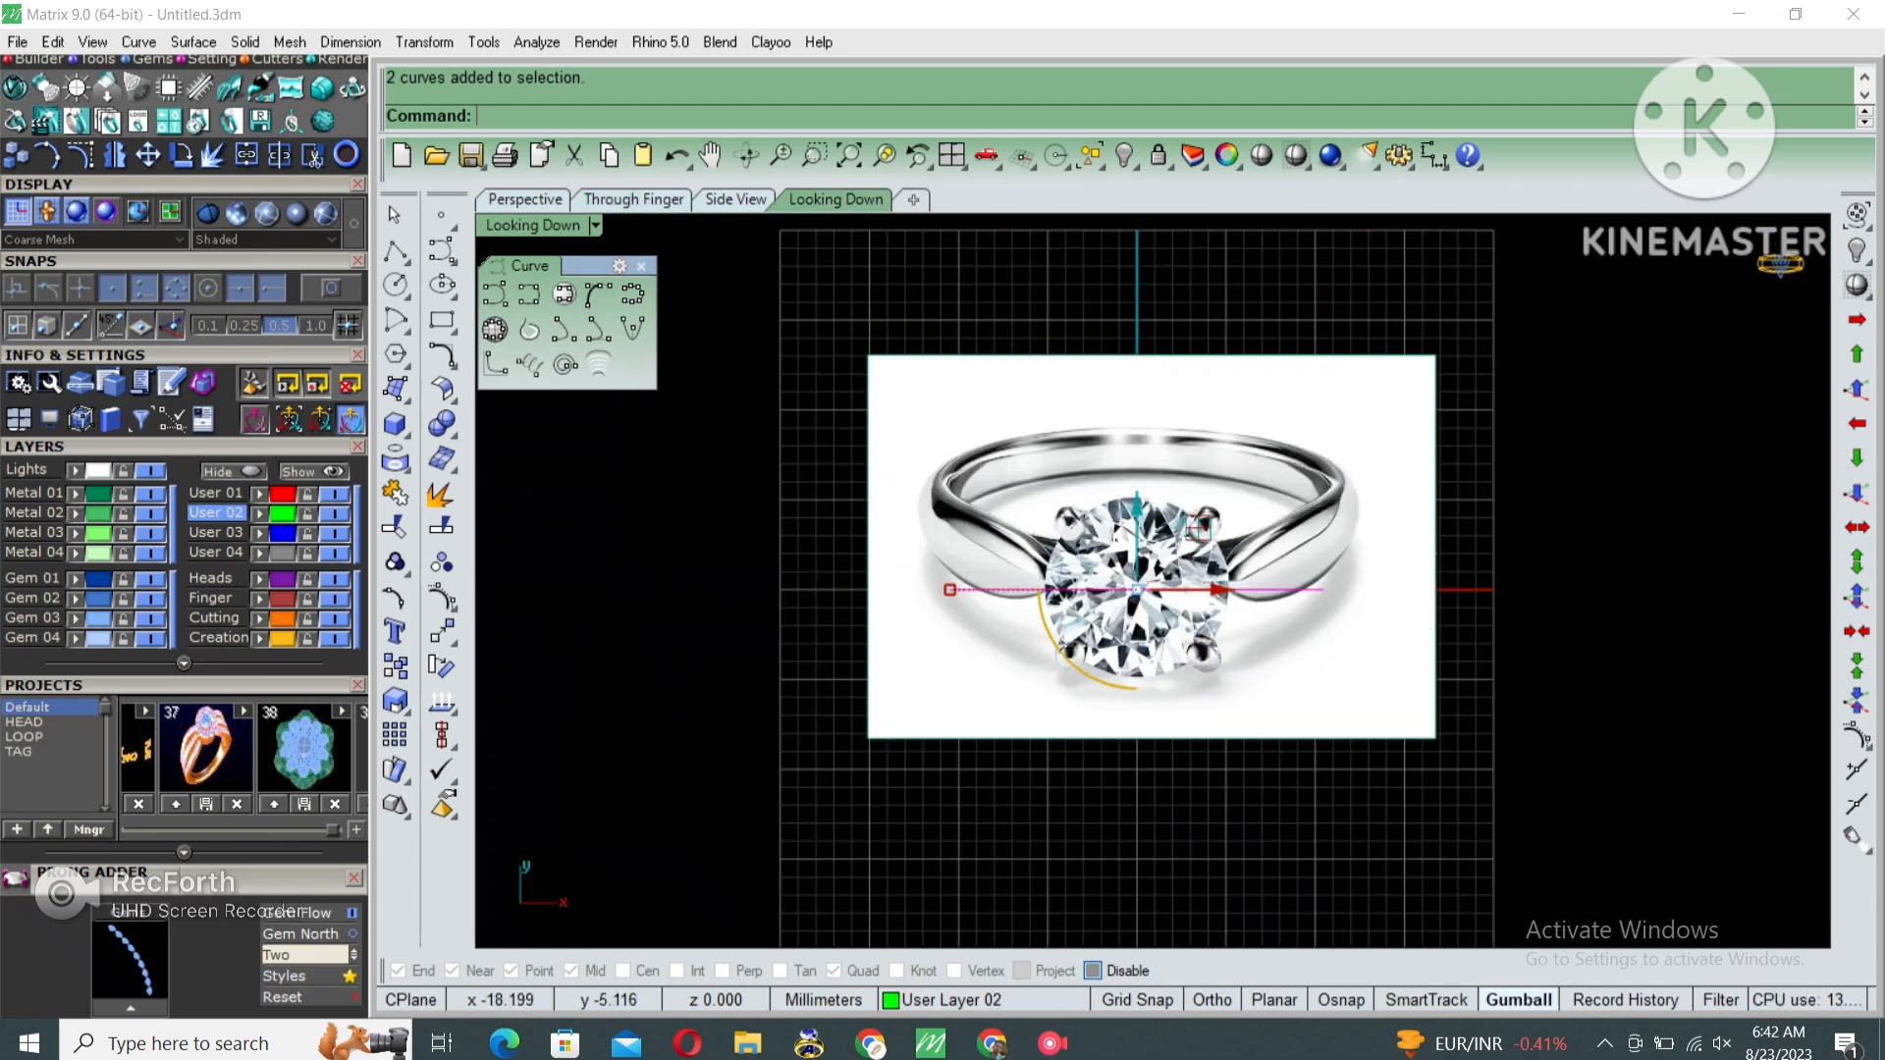
right_click_drag(924, 545, 886, 568)
key("ctrl+h")
Draw a 20 mm diameter guide circle centred on the origin over the ring reference image.
left_click(1228, 546)
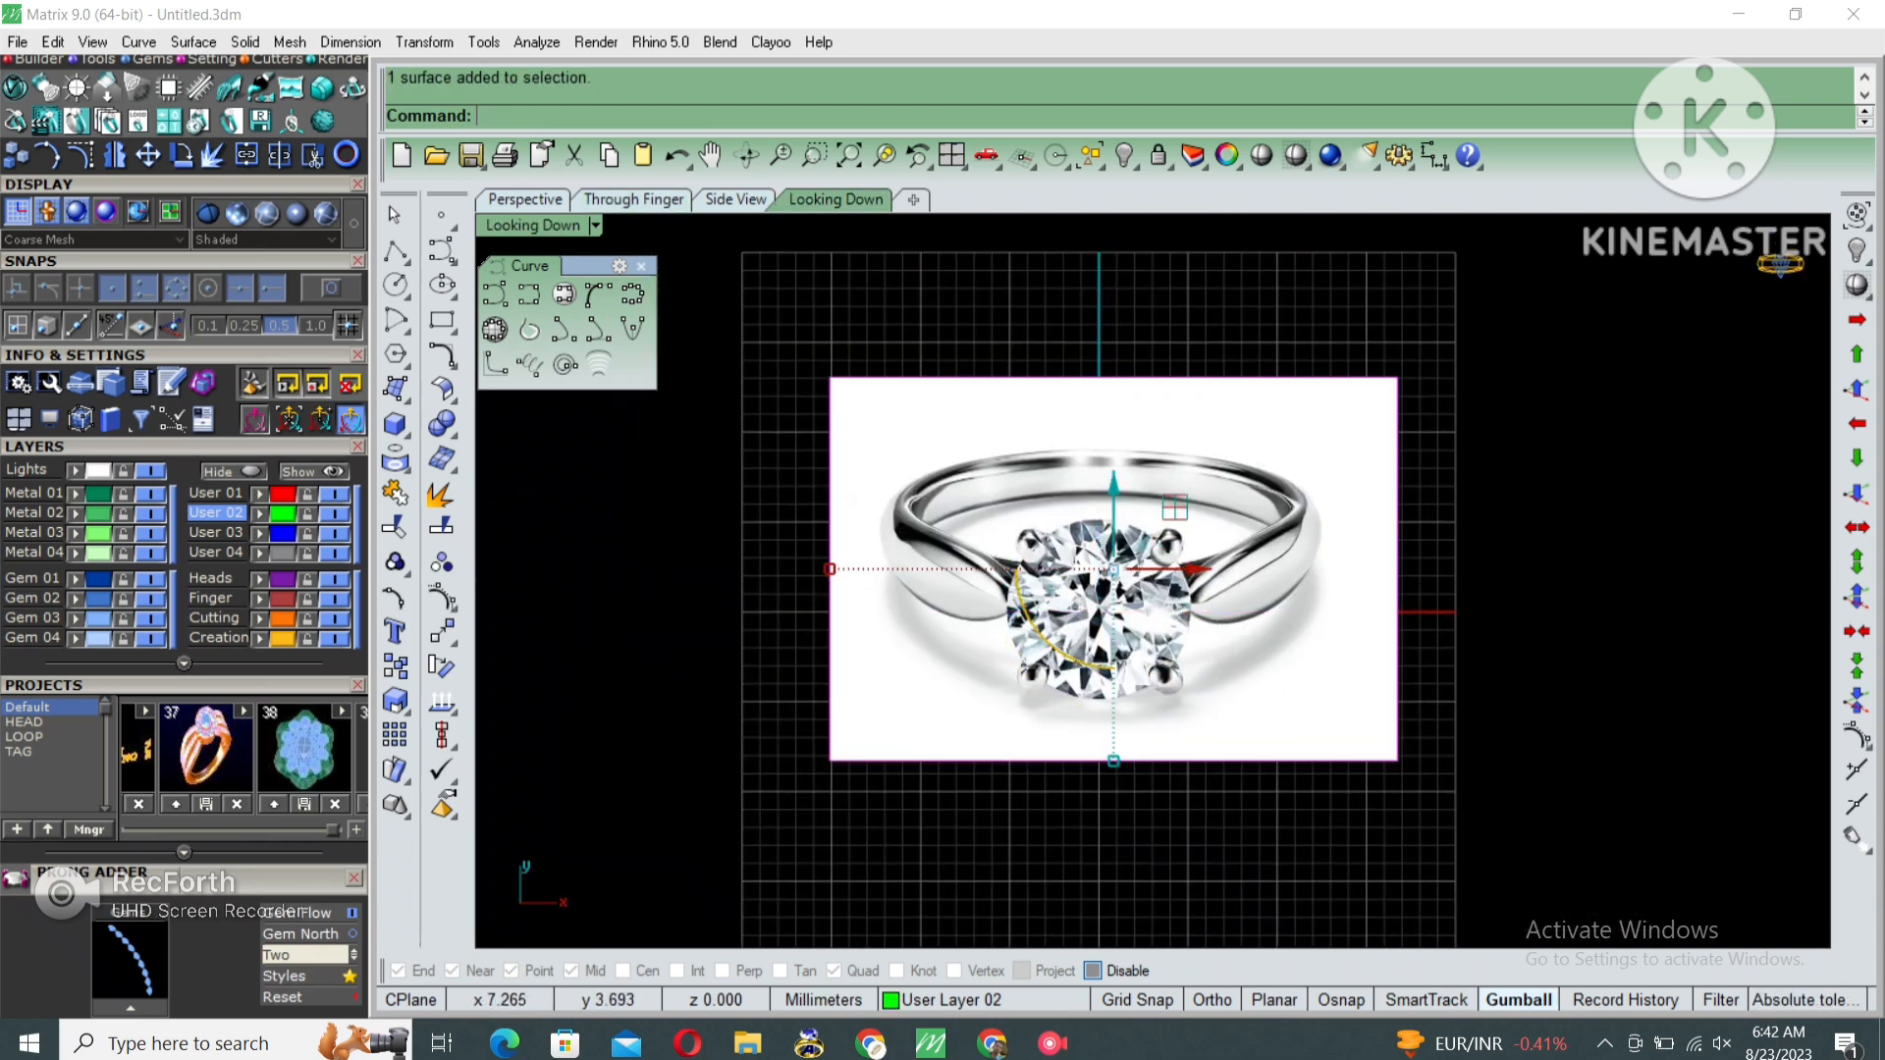
right_click_drag(1058, 407, 1012, 368)
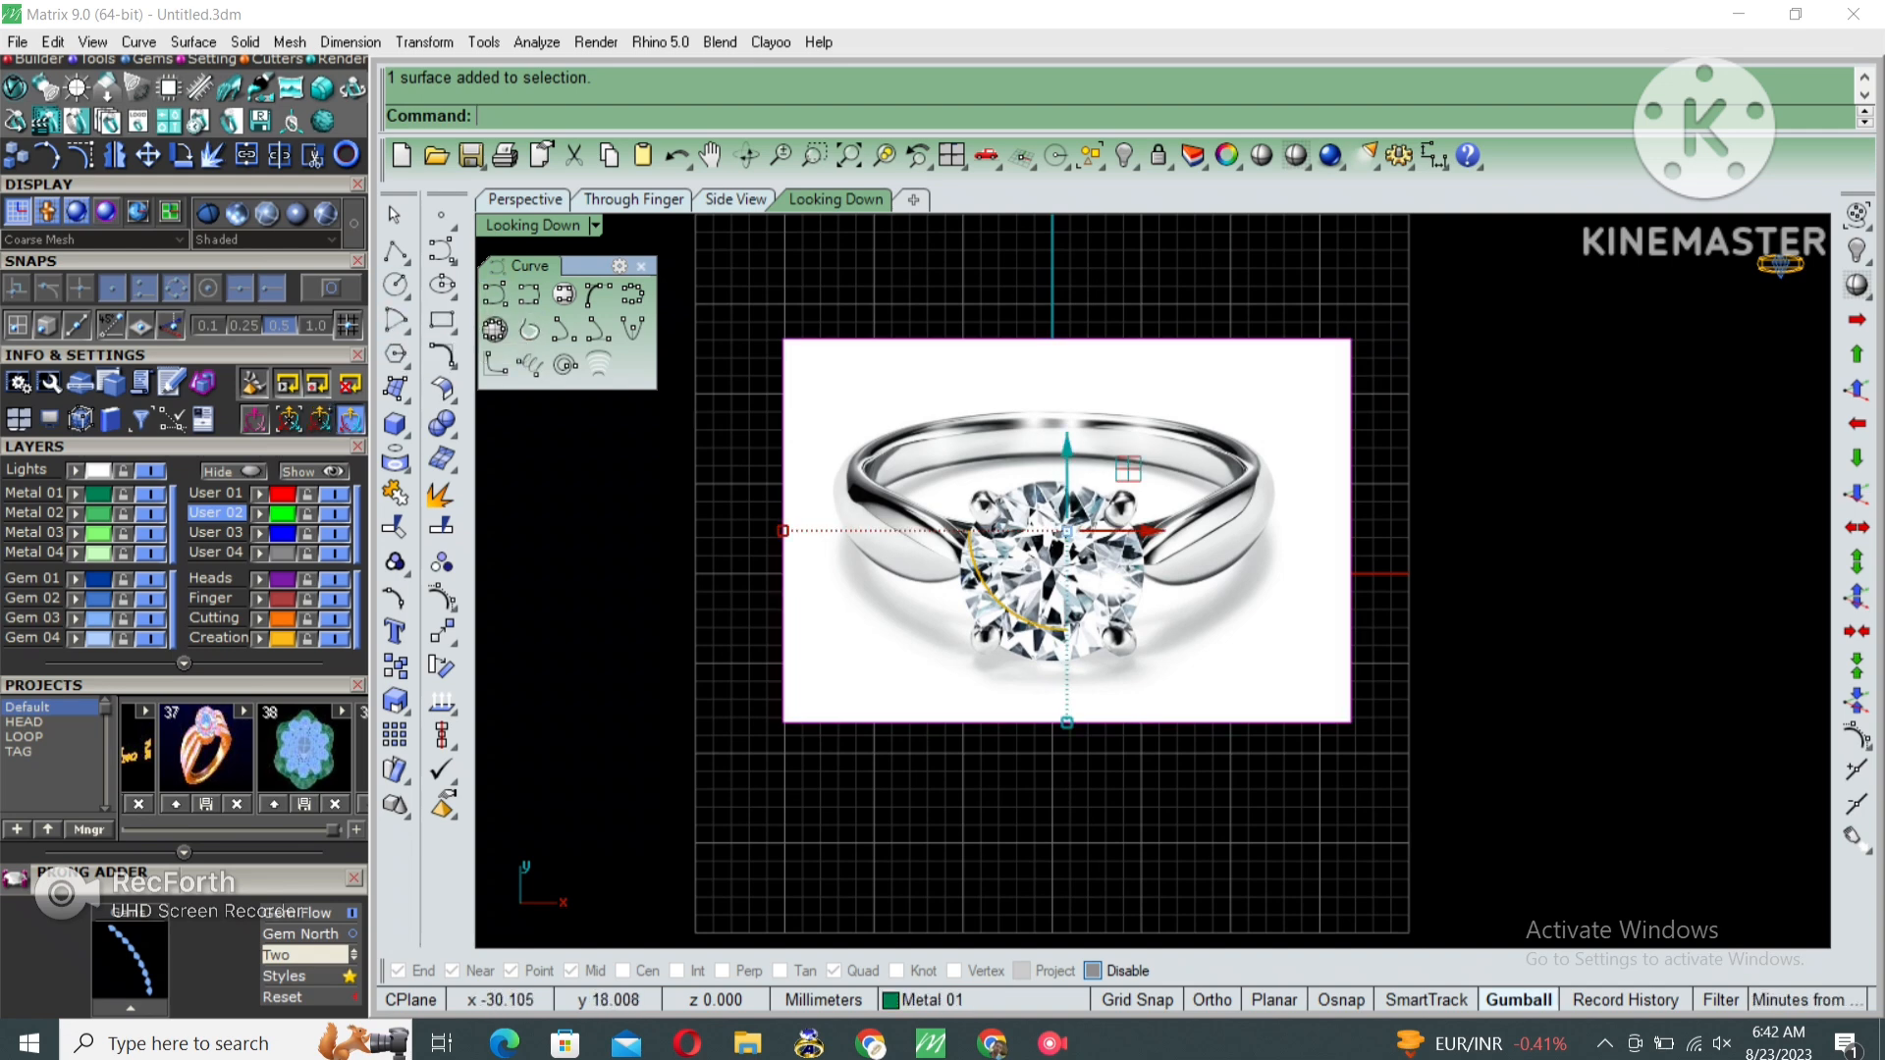
left_click(395, 285)
left_click(1052, 573)
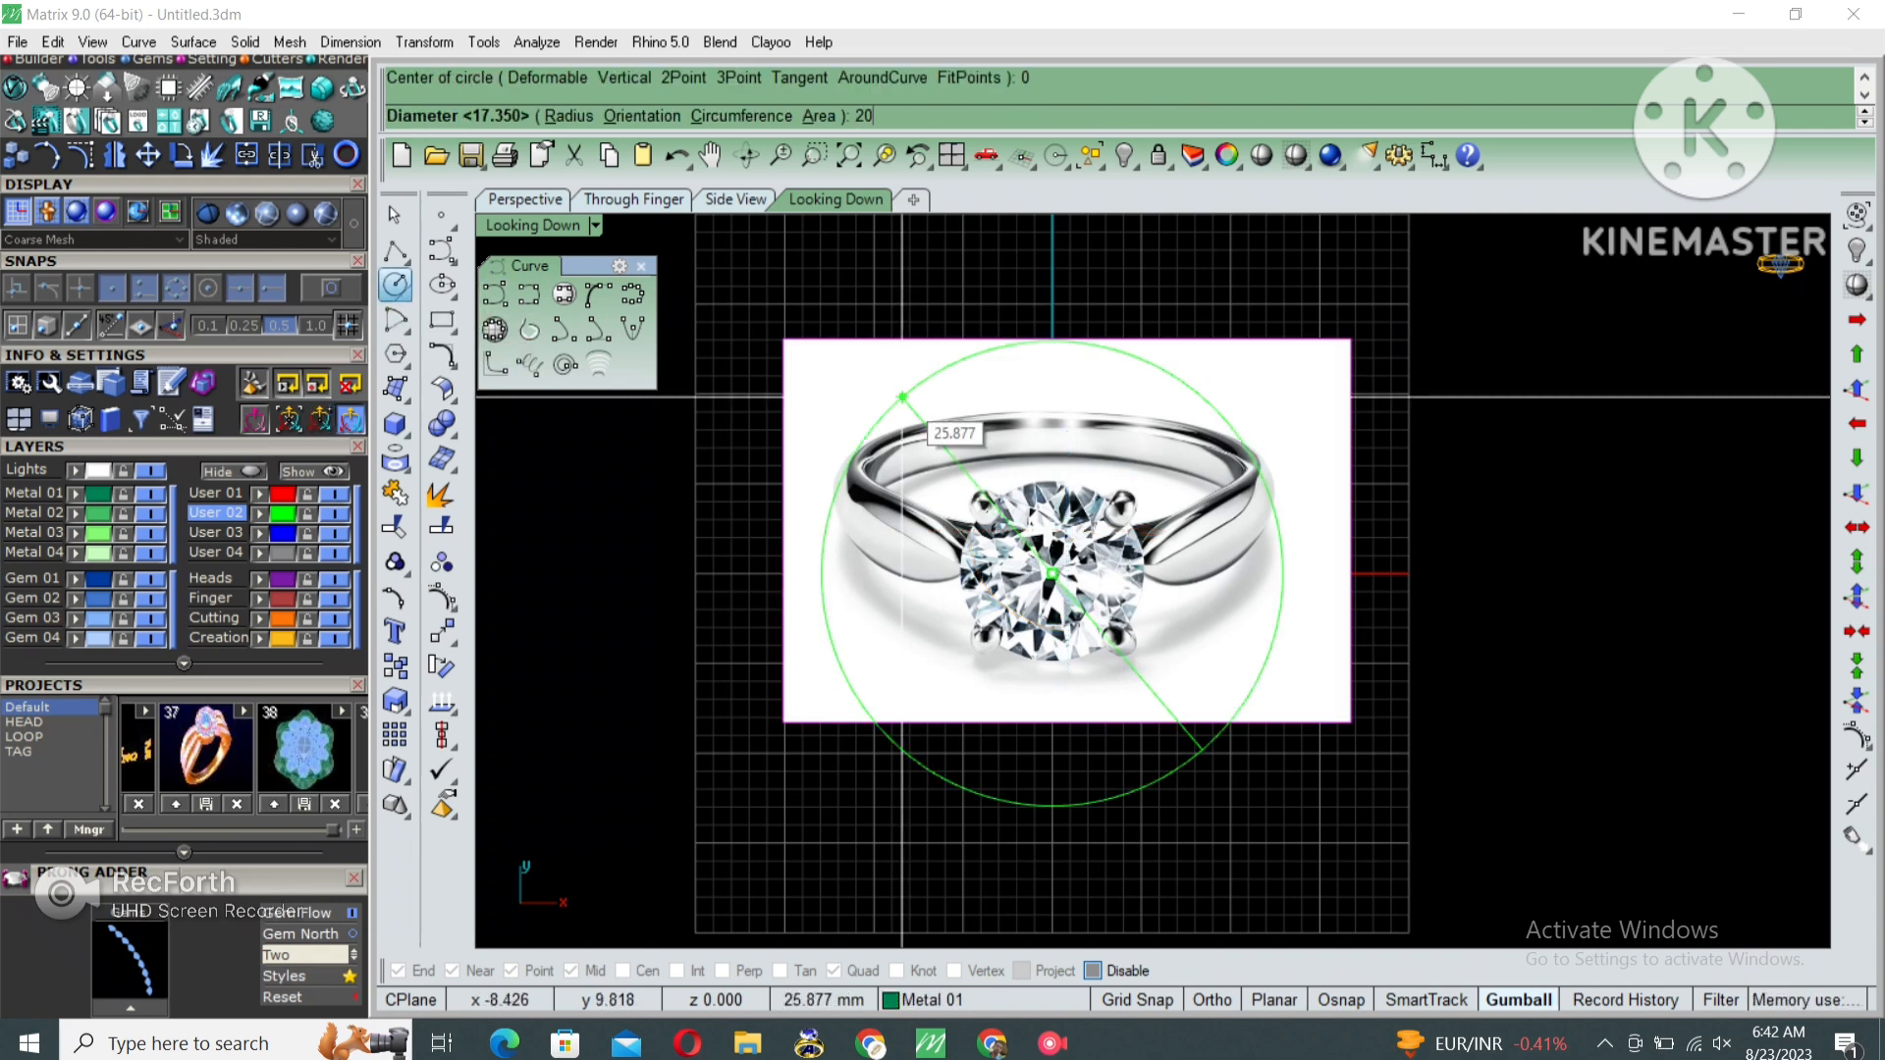
type("20")
key("Return")
Scale the reference image in 2D about the origin so its ring fits the 20 mm guide circle, and delete the circle.
left_click(1063, 557)
right_click_drag(1064, 557, 1034, 600)
type("s")
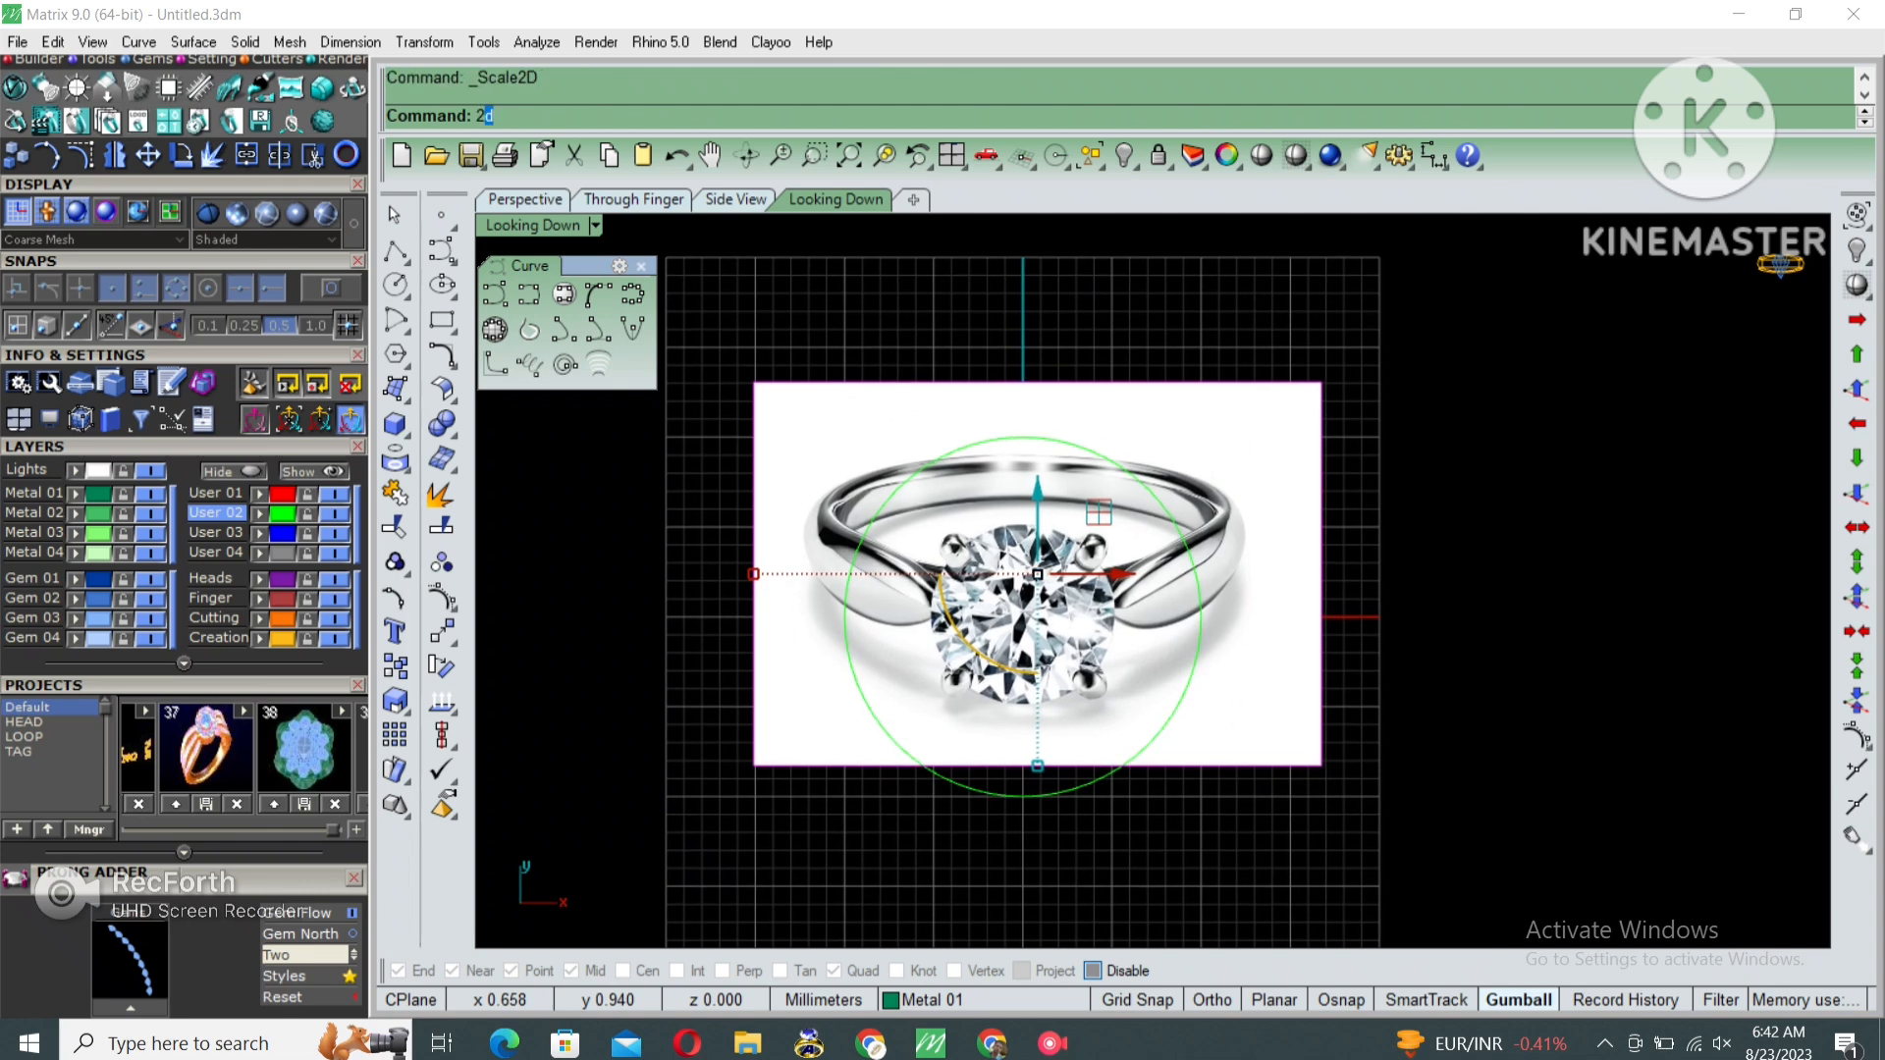
type("0")
key("Return")
left_click(1024, 617)
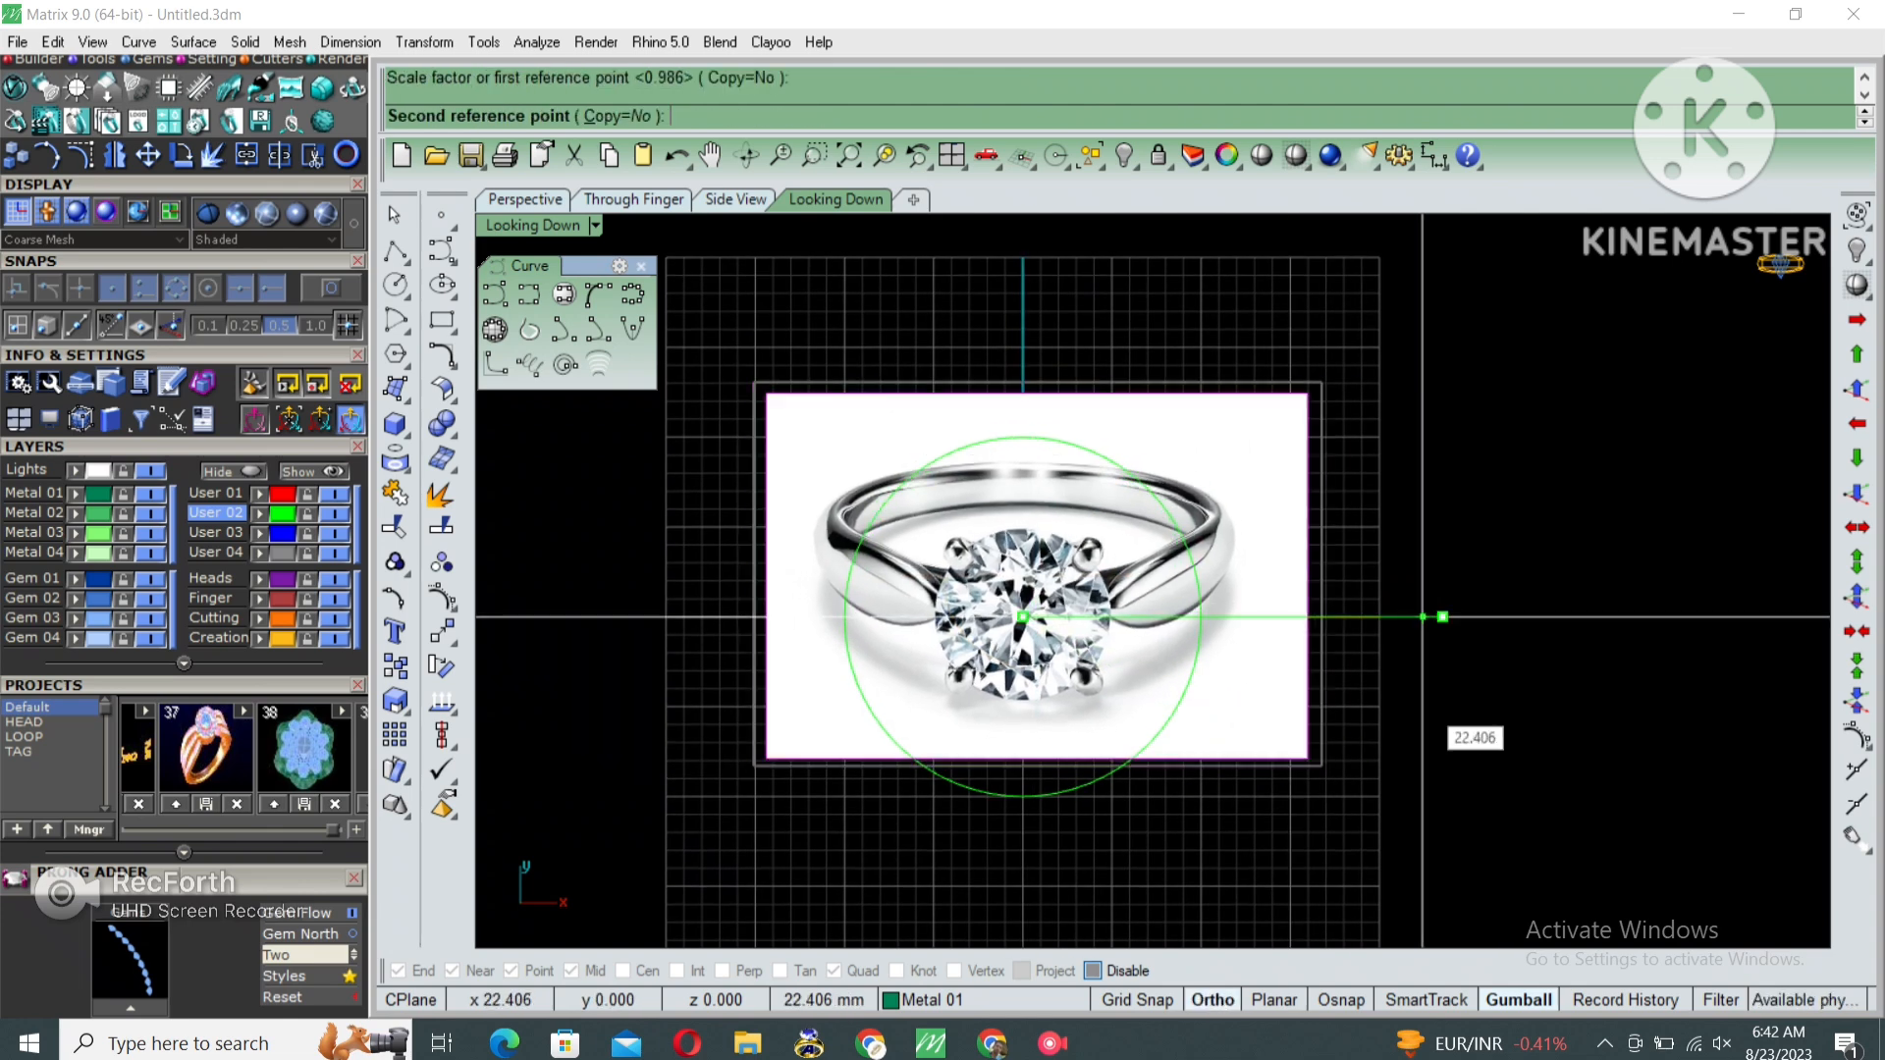
left_click(1387, 617)
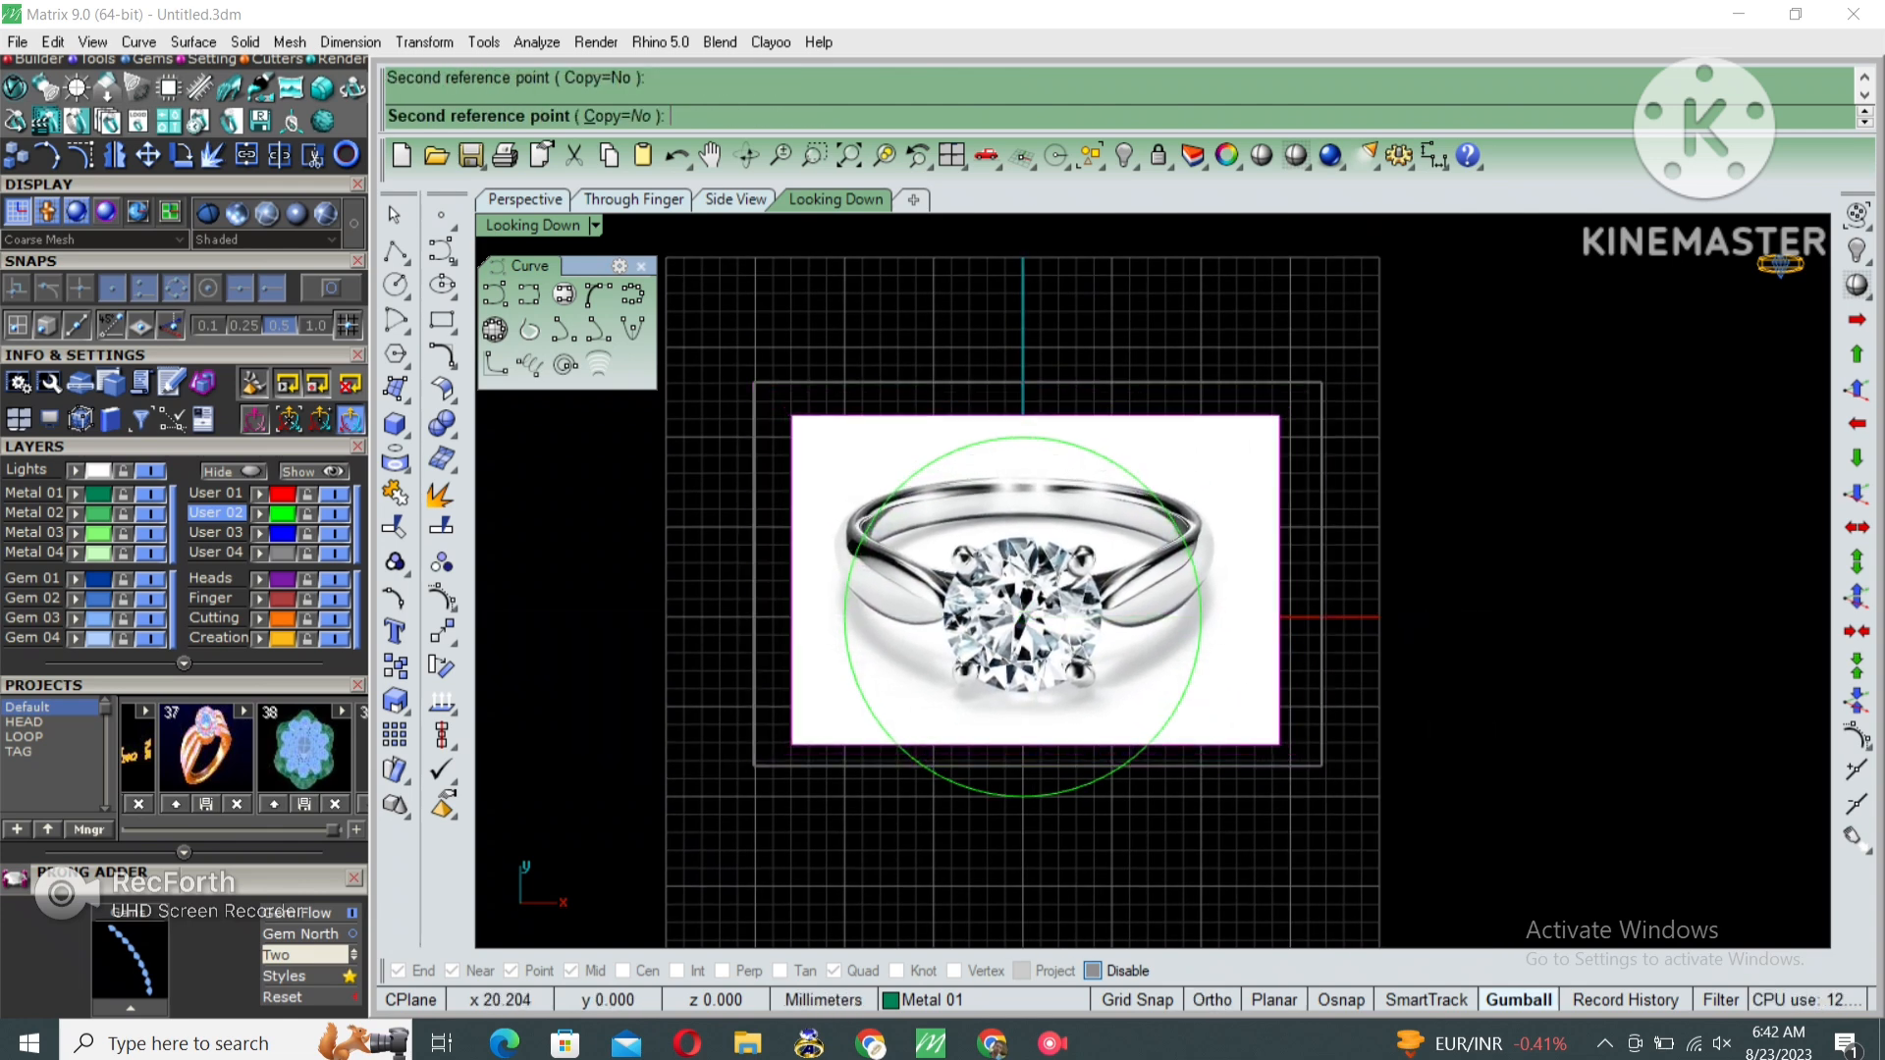
key("Delete")
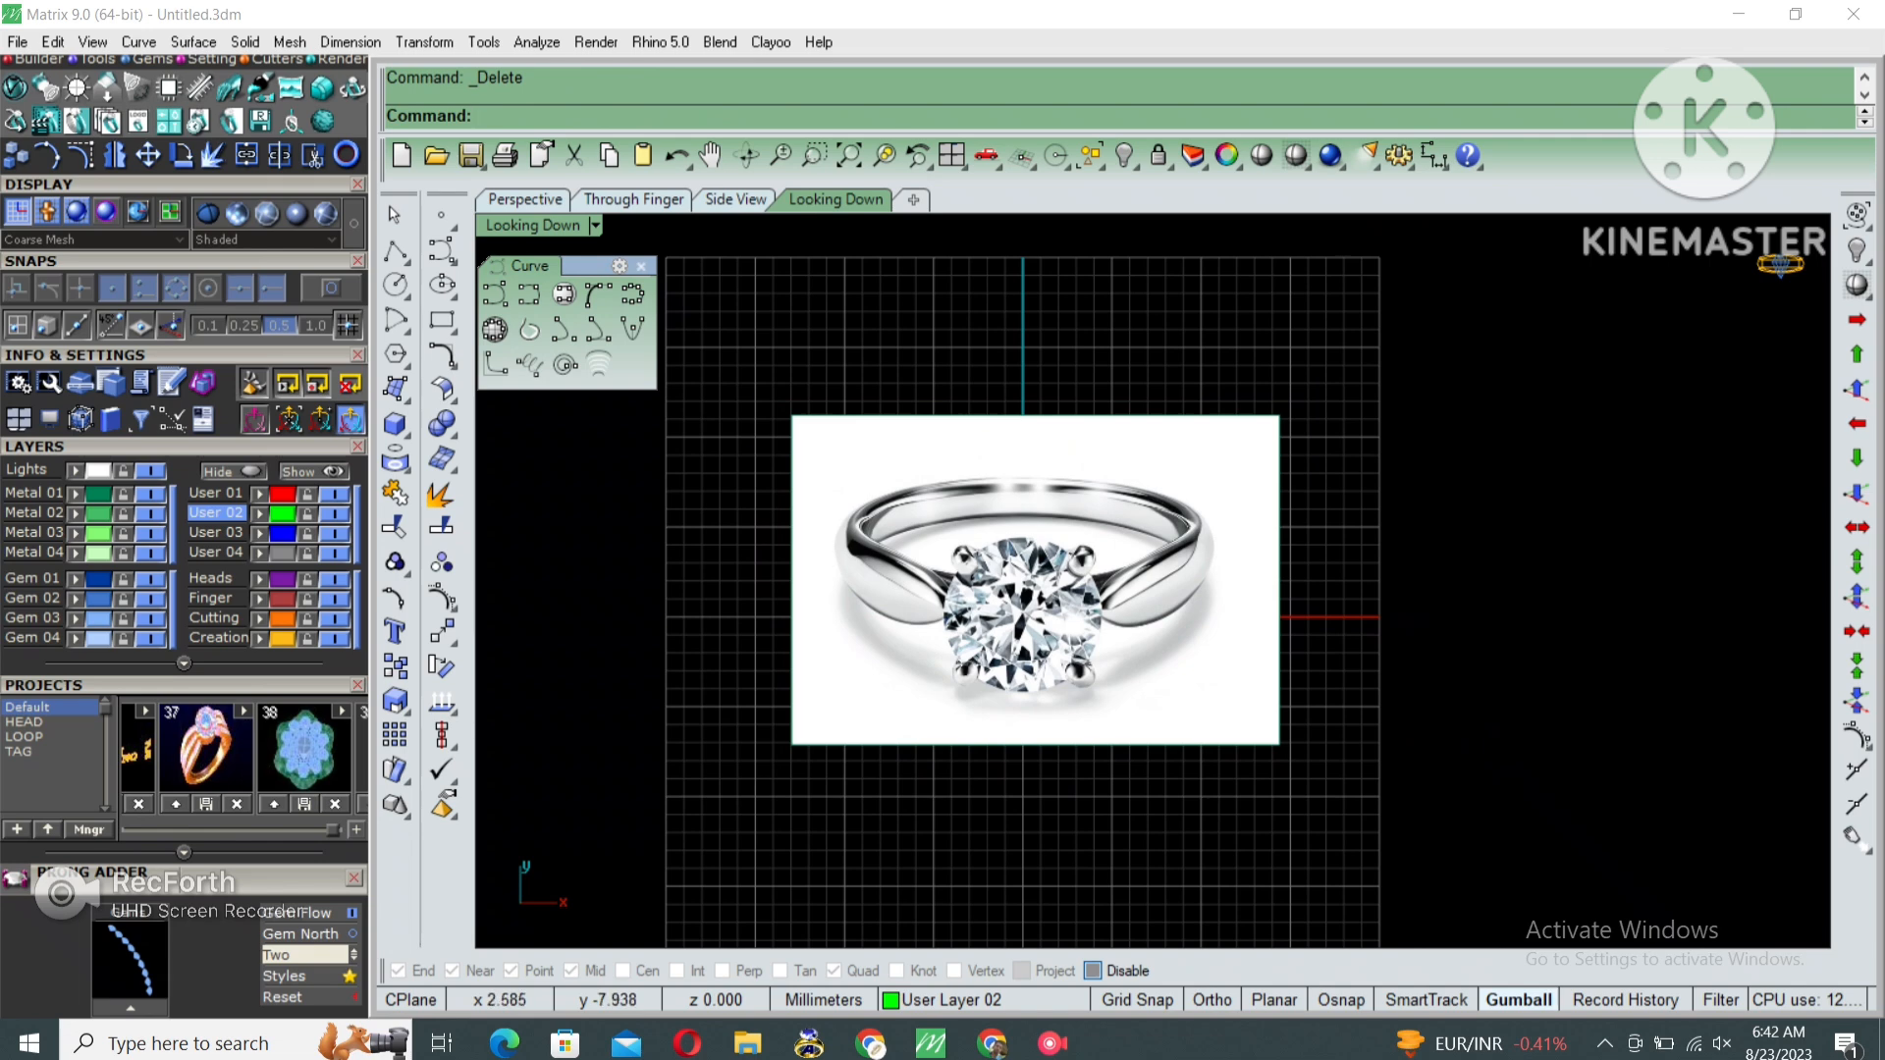
Measure the centre diamond's width in the reference image and hide the image.
key("Return")
scroll(1066, 633, "up", 4)
left_click(1118, 603)
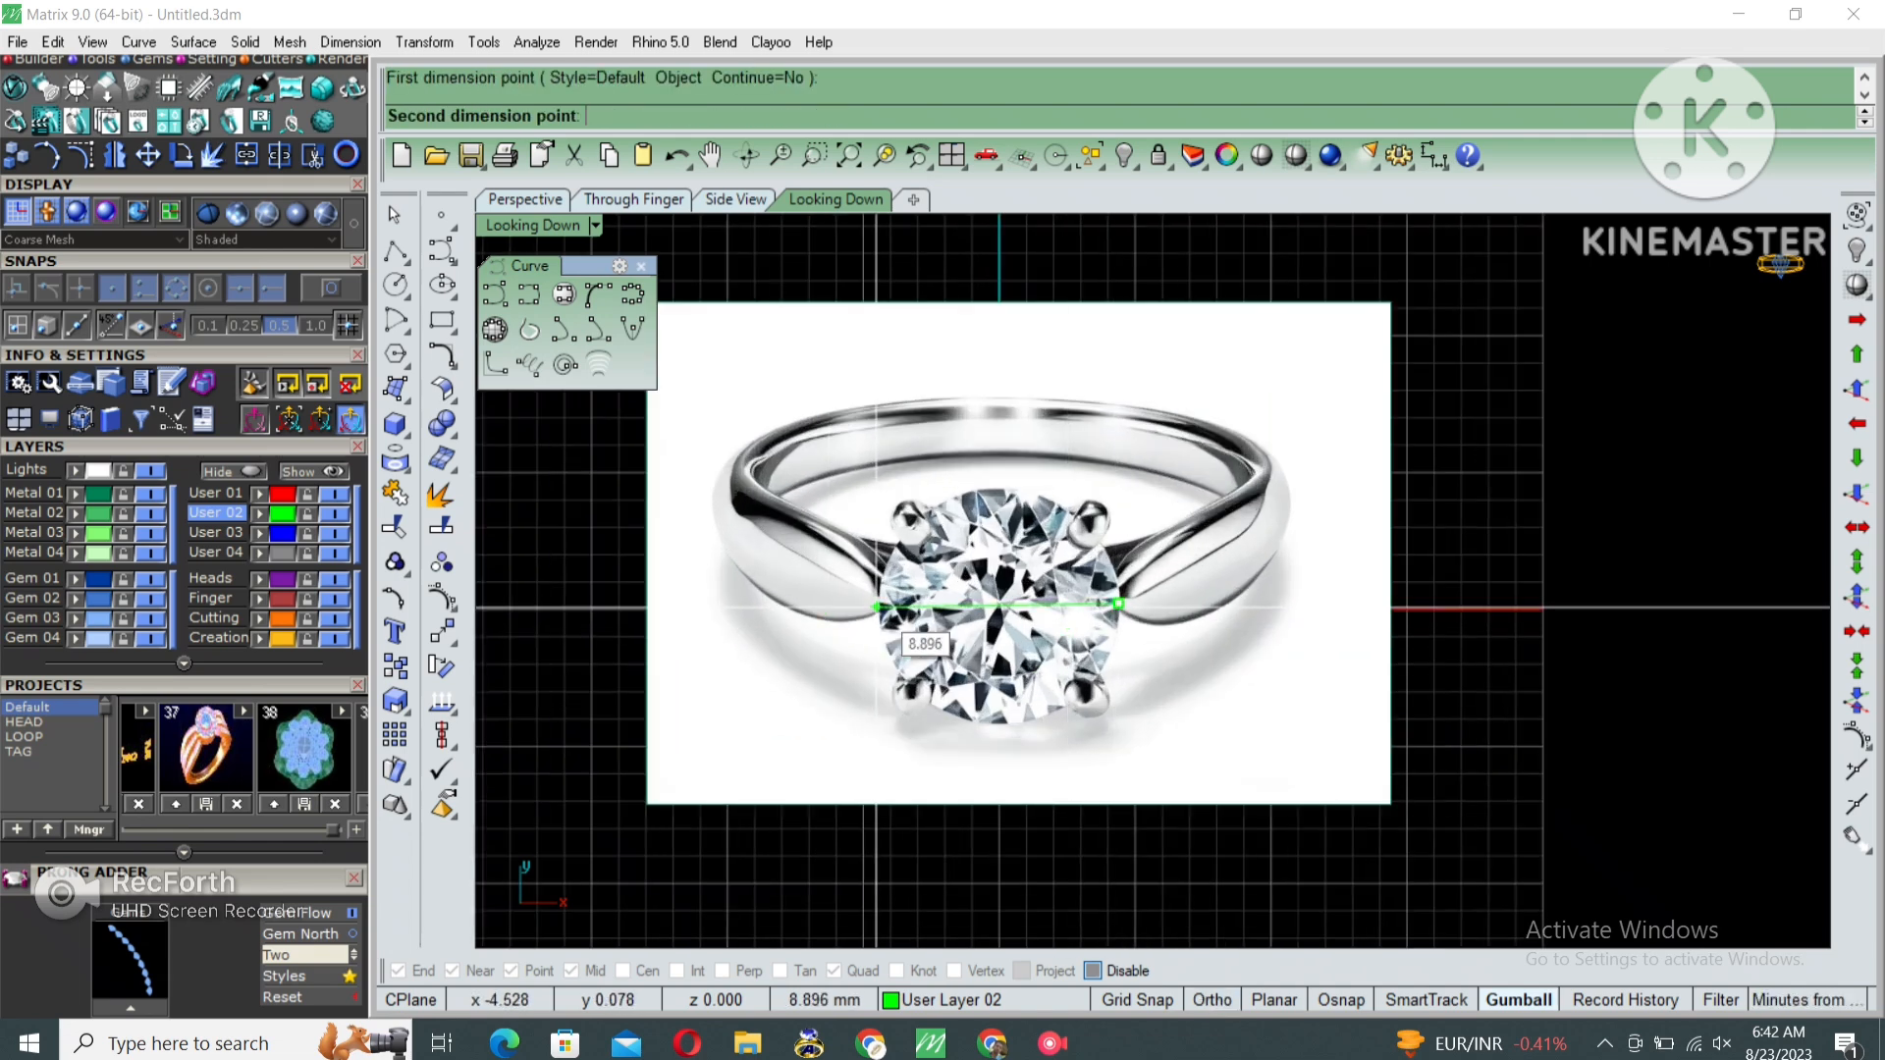
key("Escape")
left_click(1080, 491)
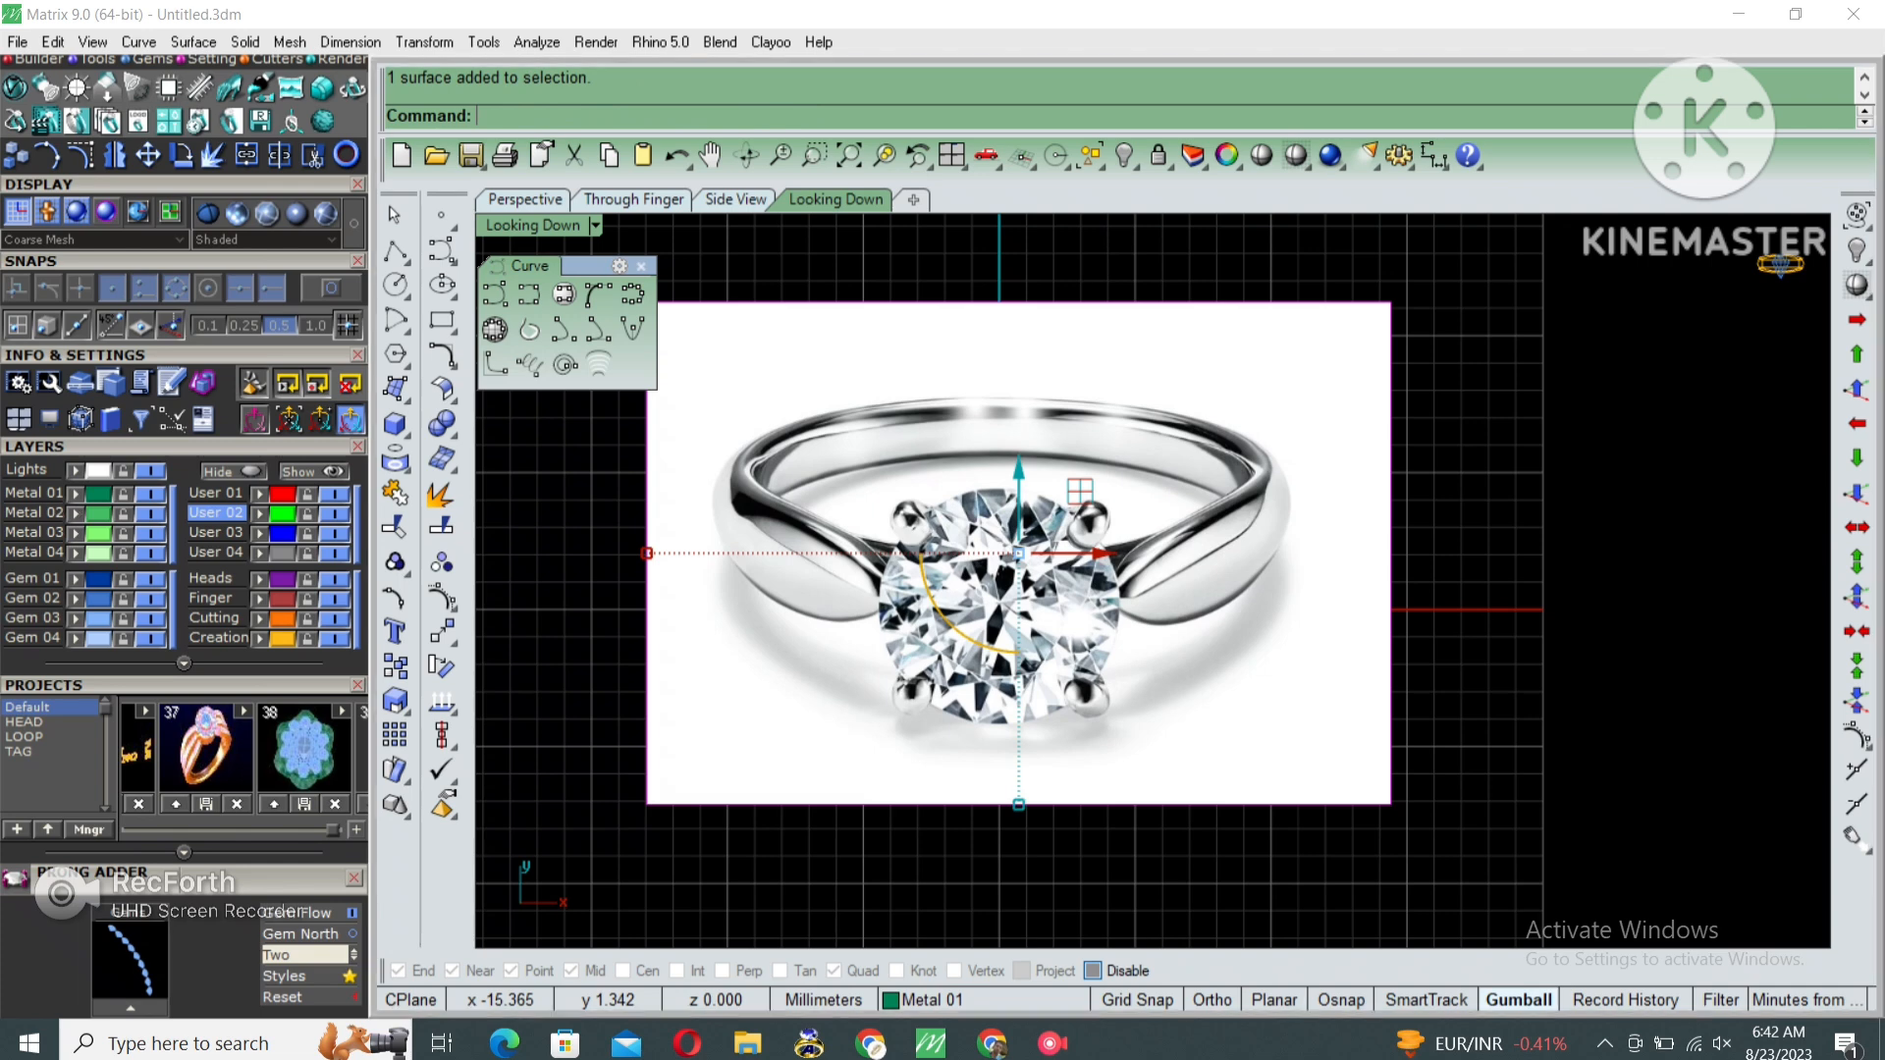
key("Delete")
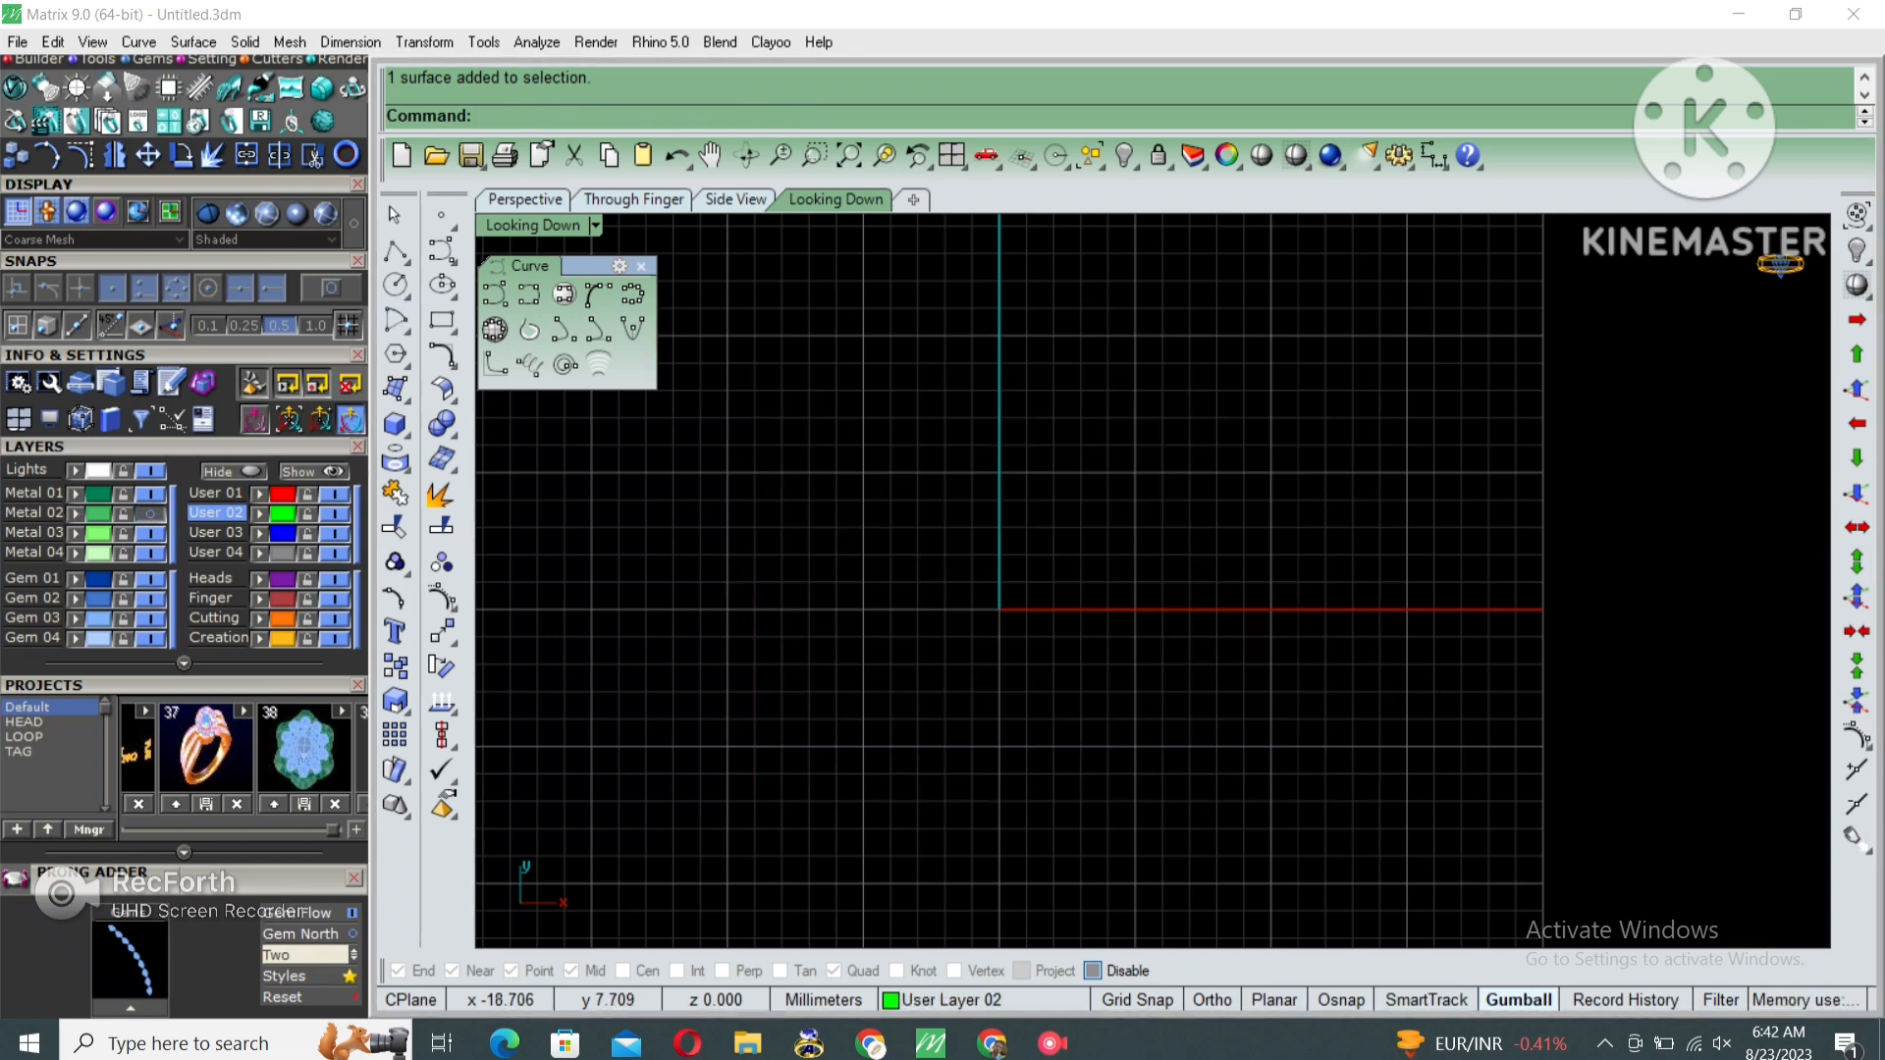
Load a round 8.0 mm diamond at the origin with the Gem Loader.
left_click(152, 59)
left_click(15, 87)
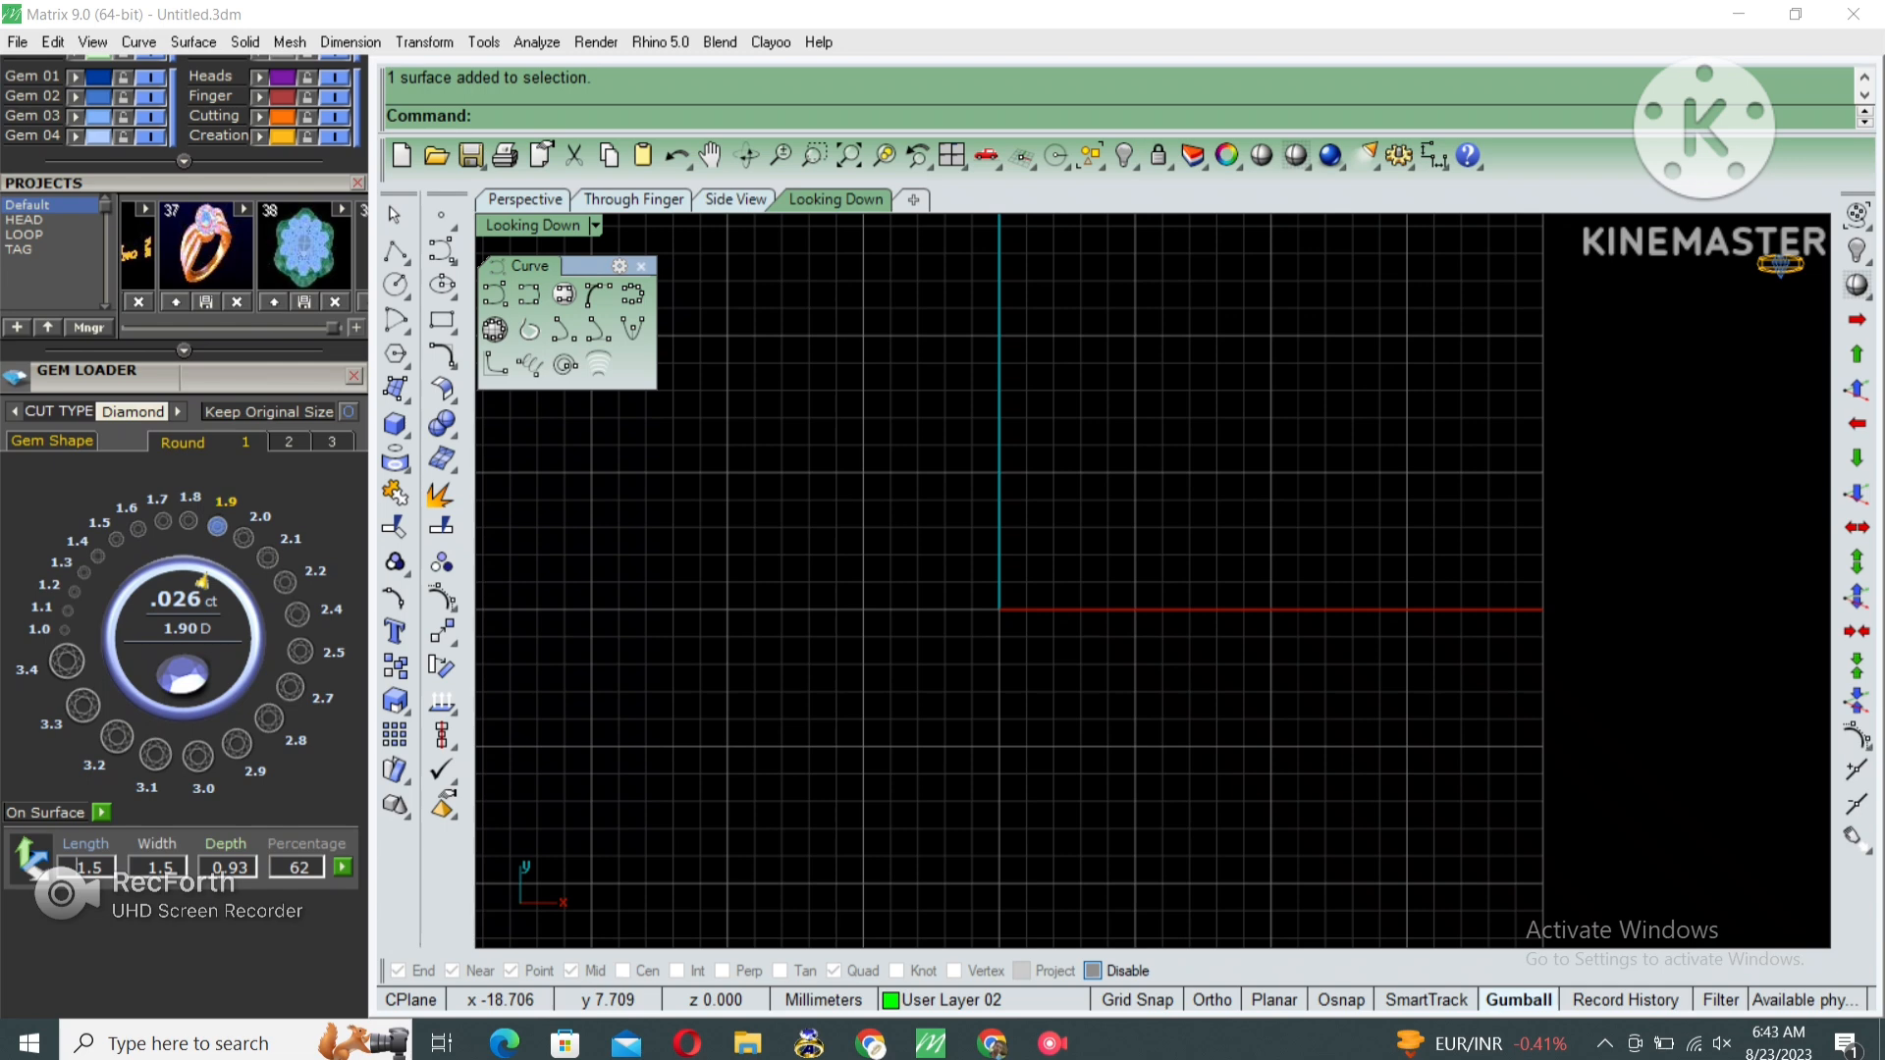
left_click(332, 442)
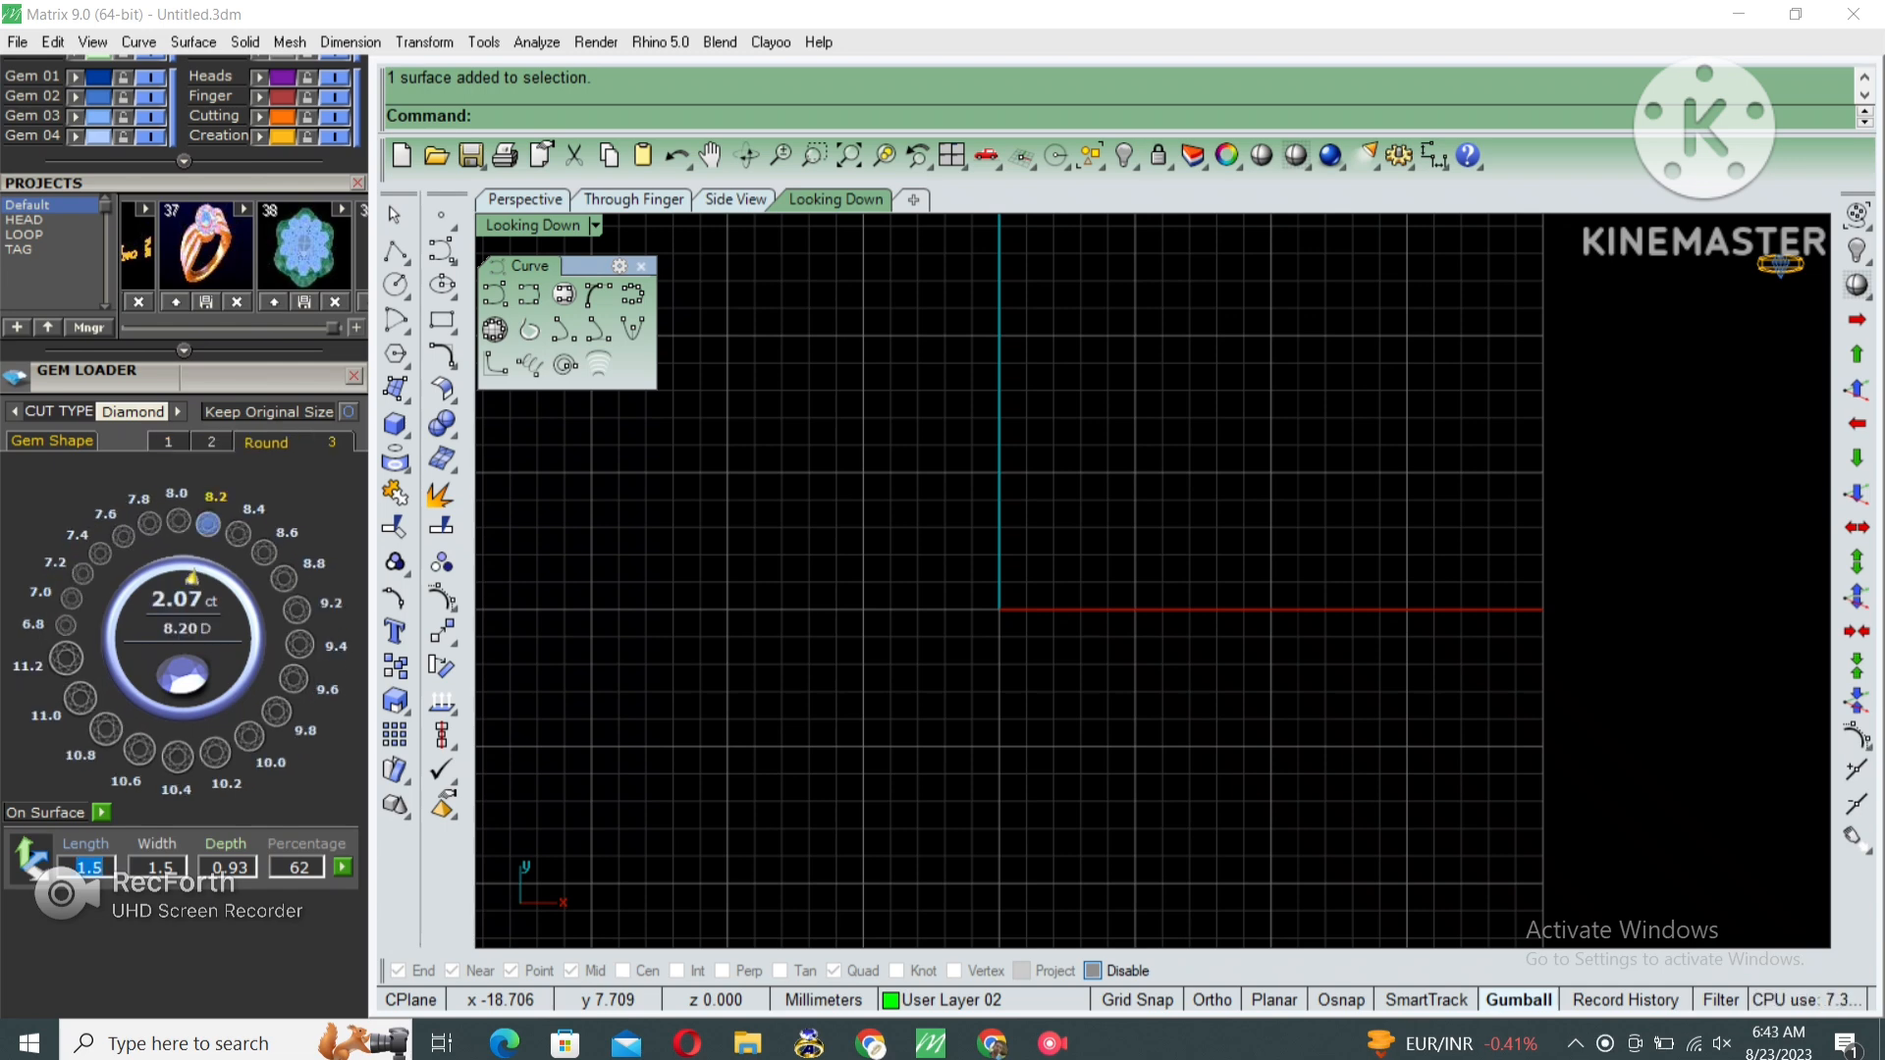
left_click(178, 521)
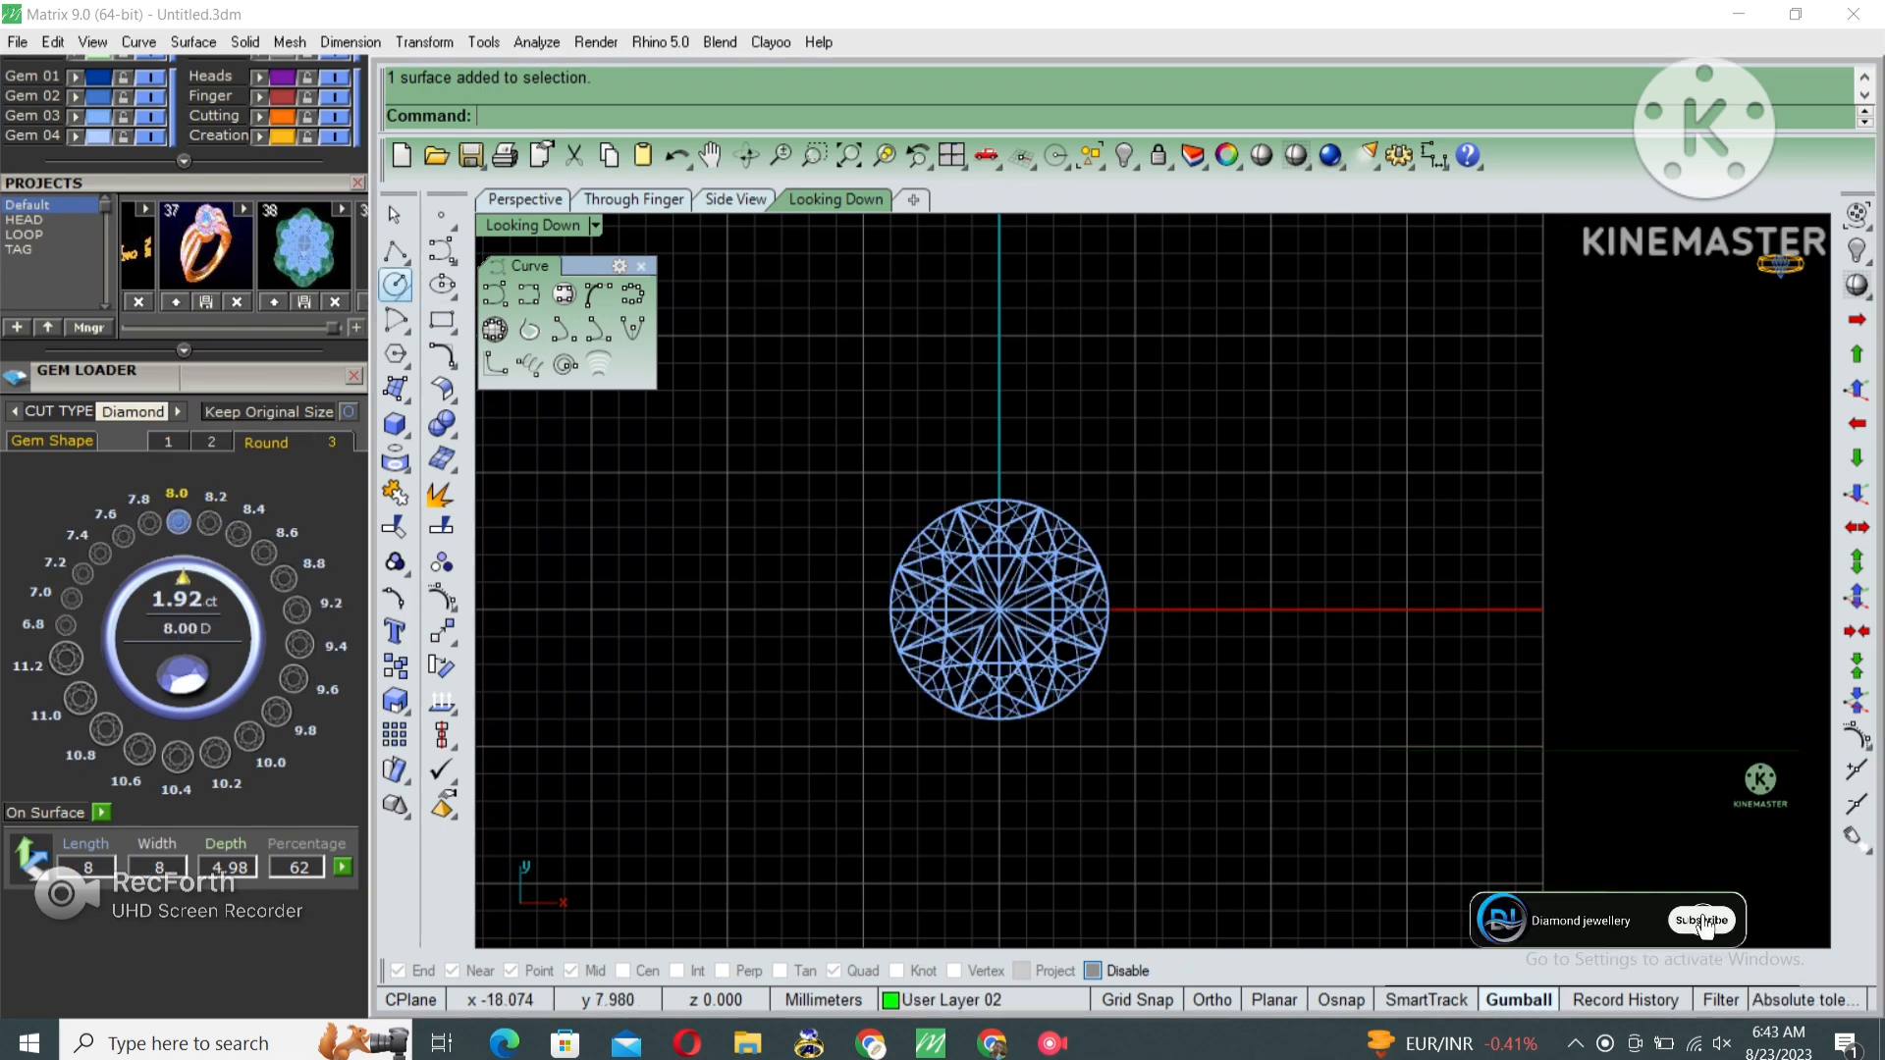
Draw an 8 mm diameter circle centred on the origin around the gem's girdle.
left_click(396, 285)
type("0")
key("Return")
type("8")
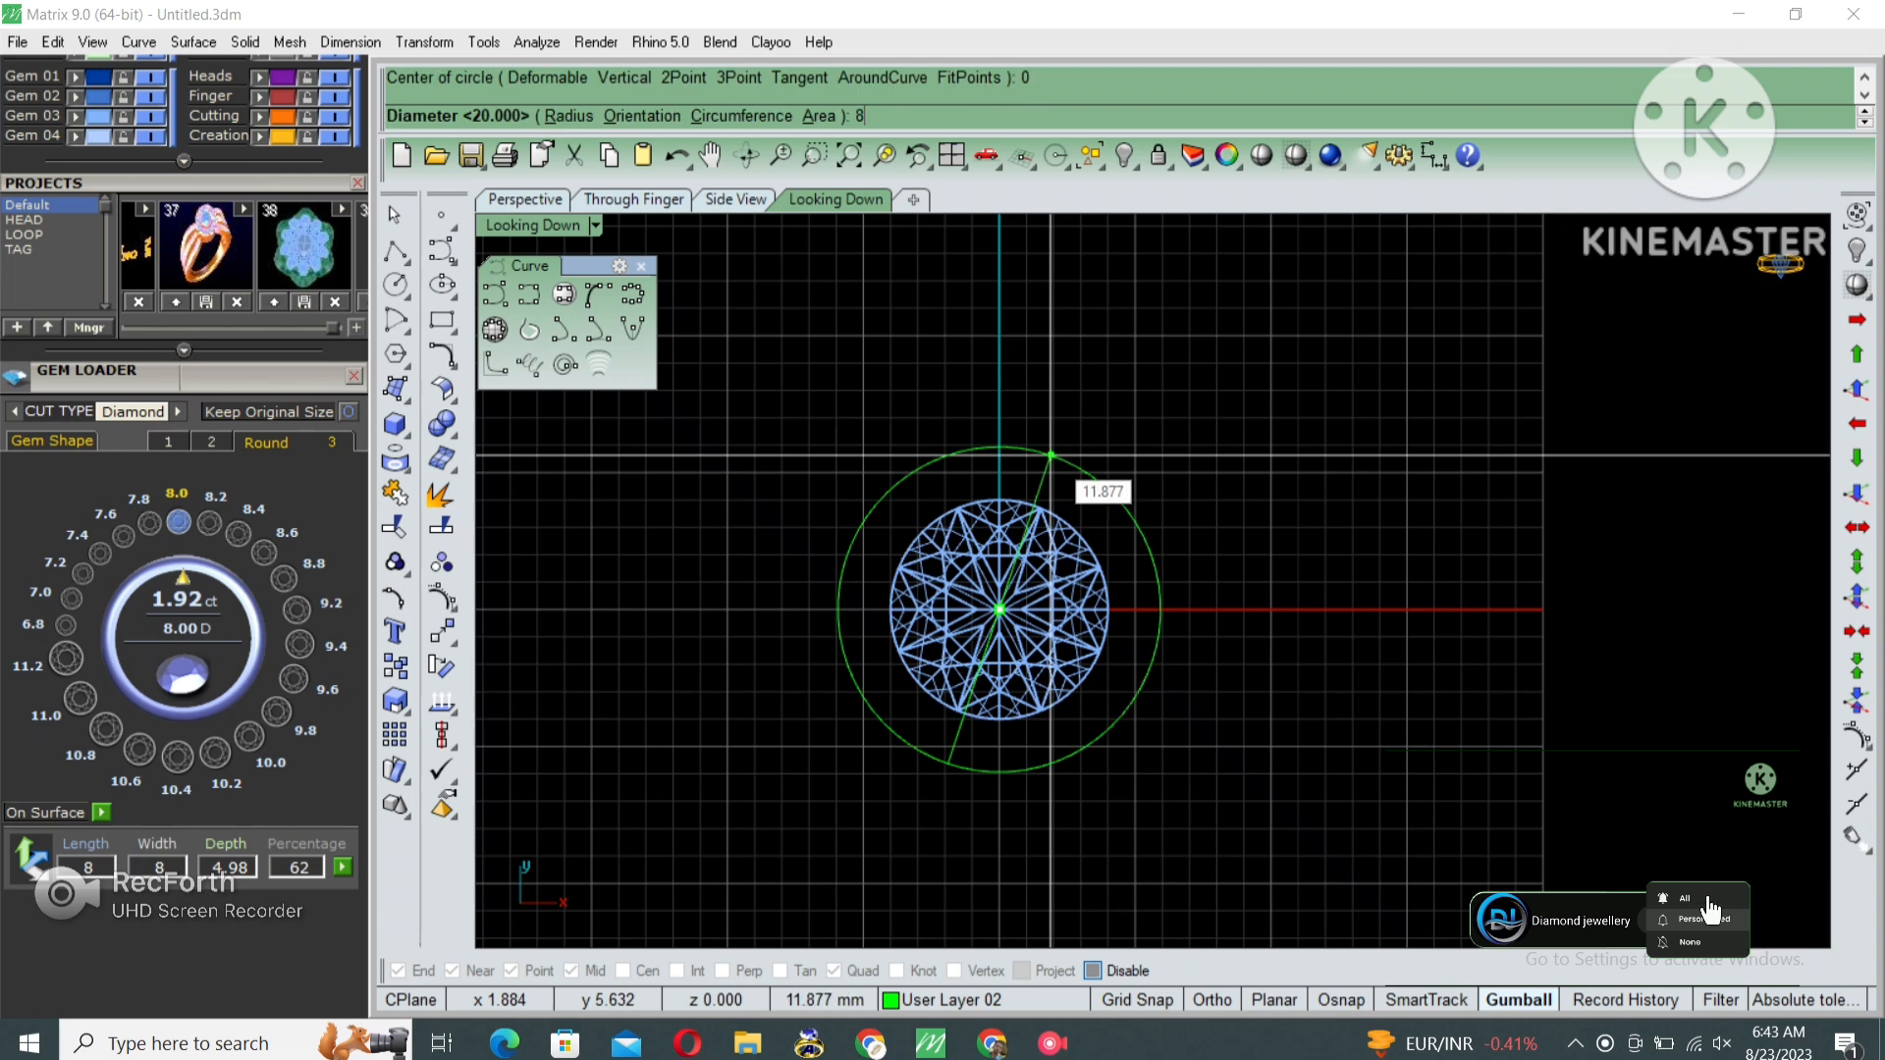
key("Return")
Hide the gem and select the 8 mm circle.
scroll(1001, 638, "up", 3)
left_click(982, 550)
type("h")
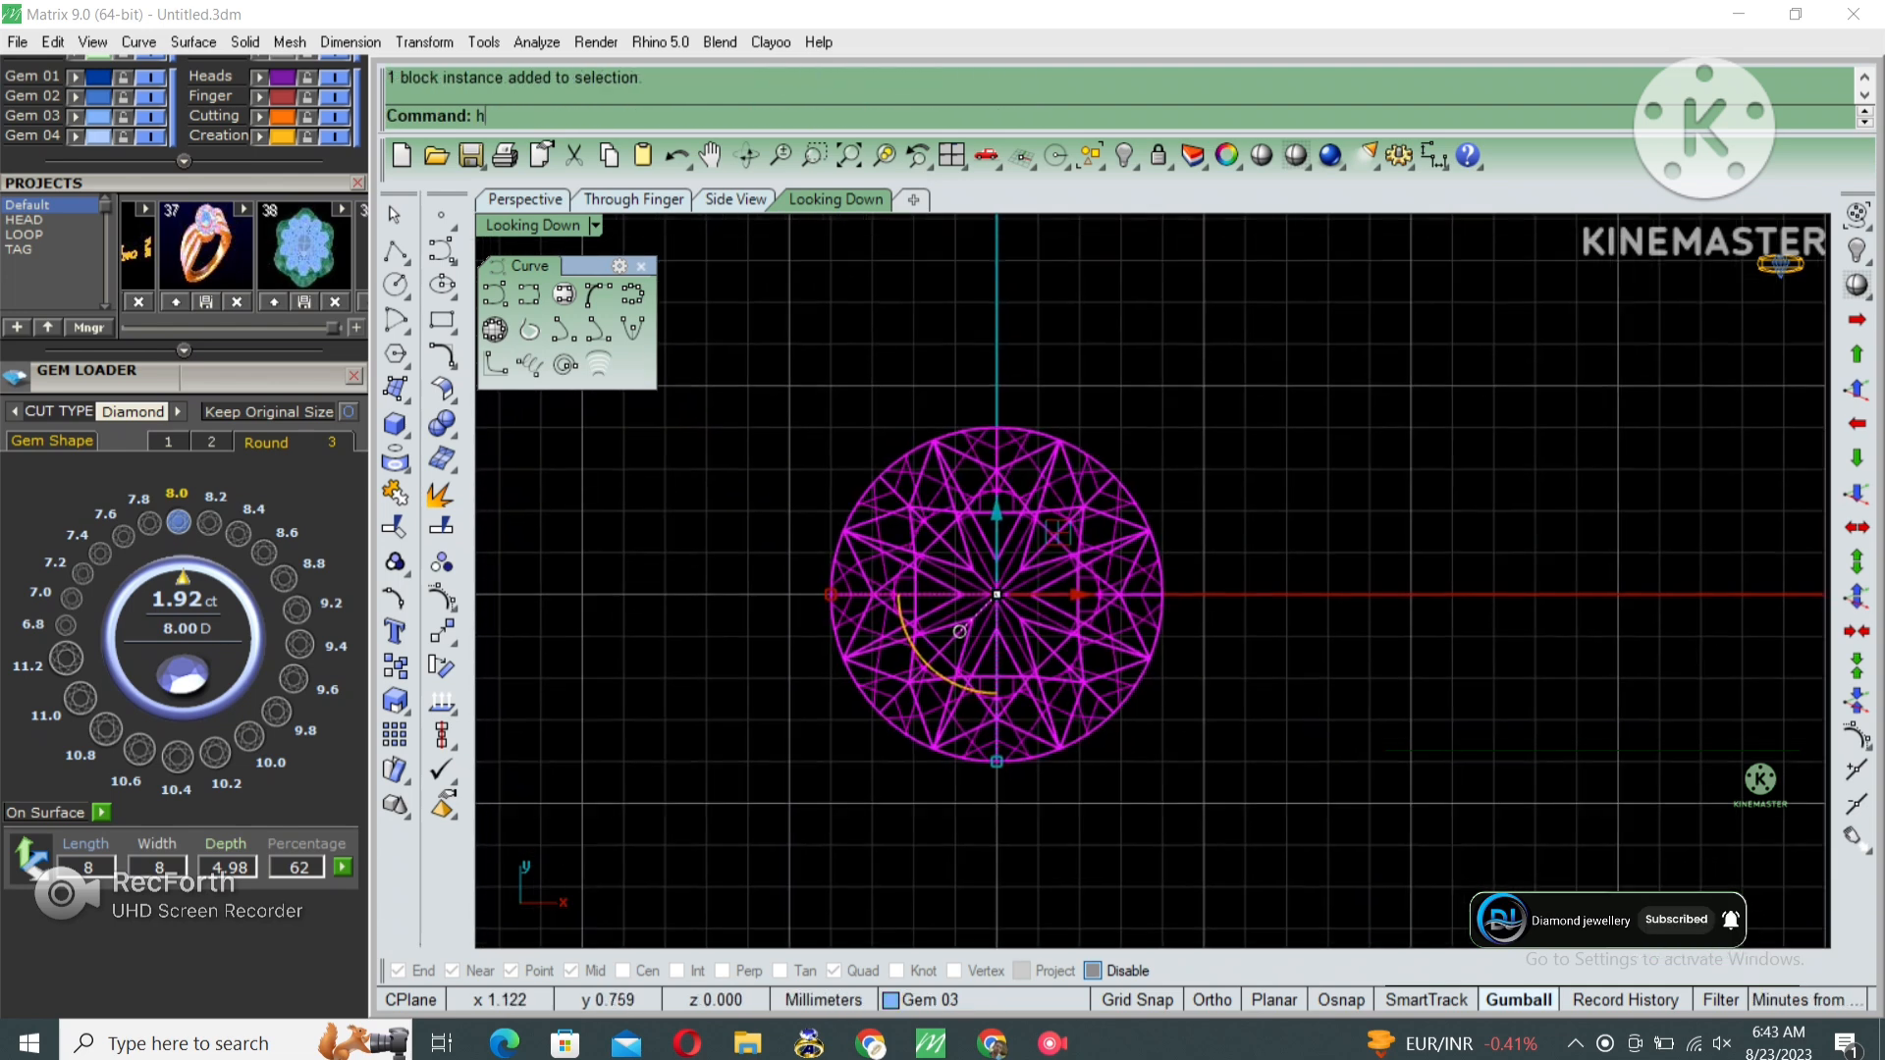
key("Return")
right_click_drag(959, 631, 974, 621)
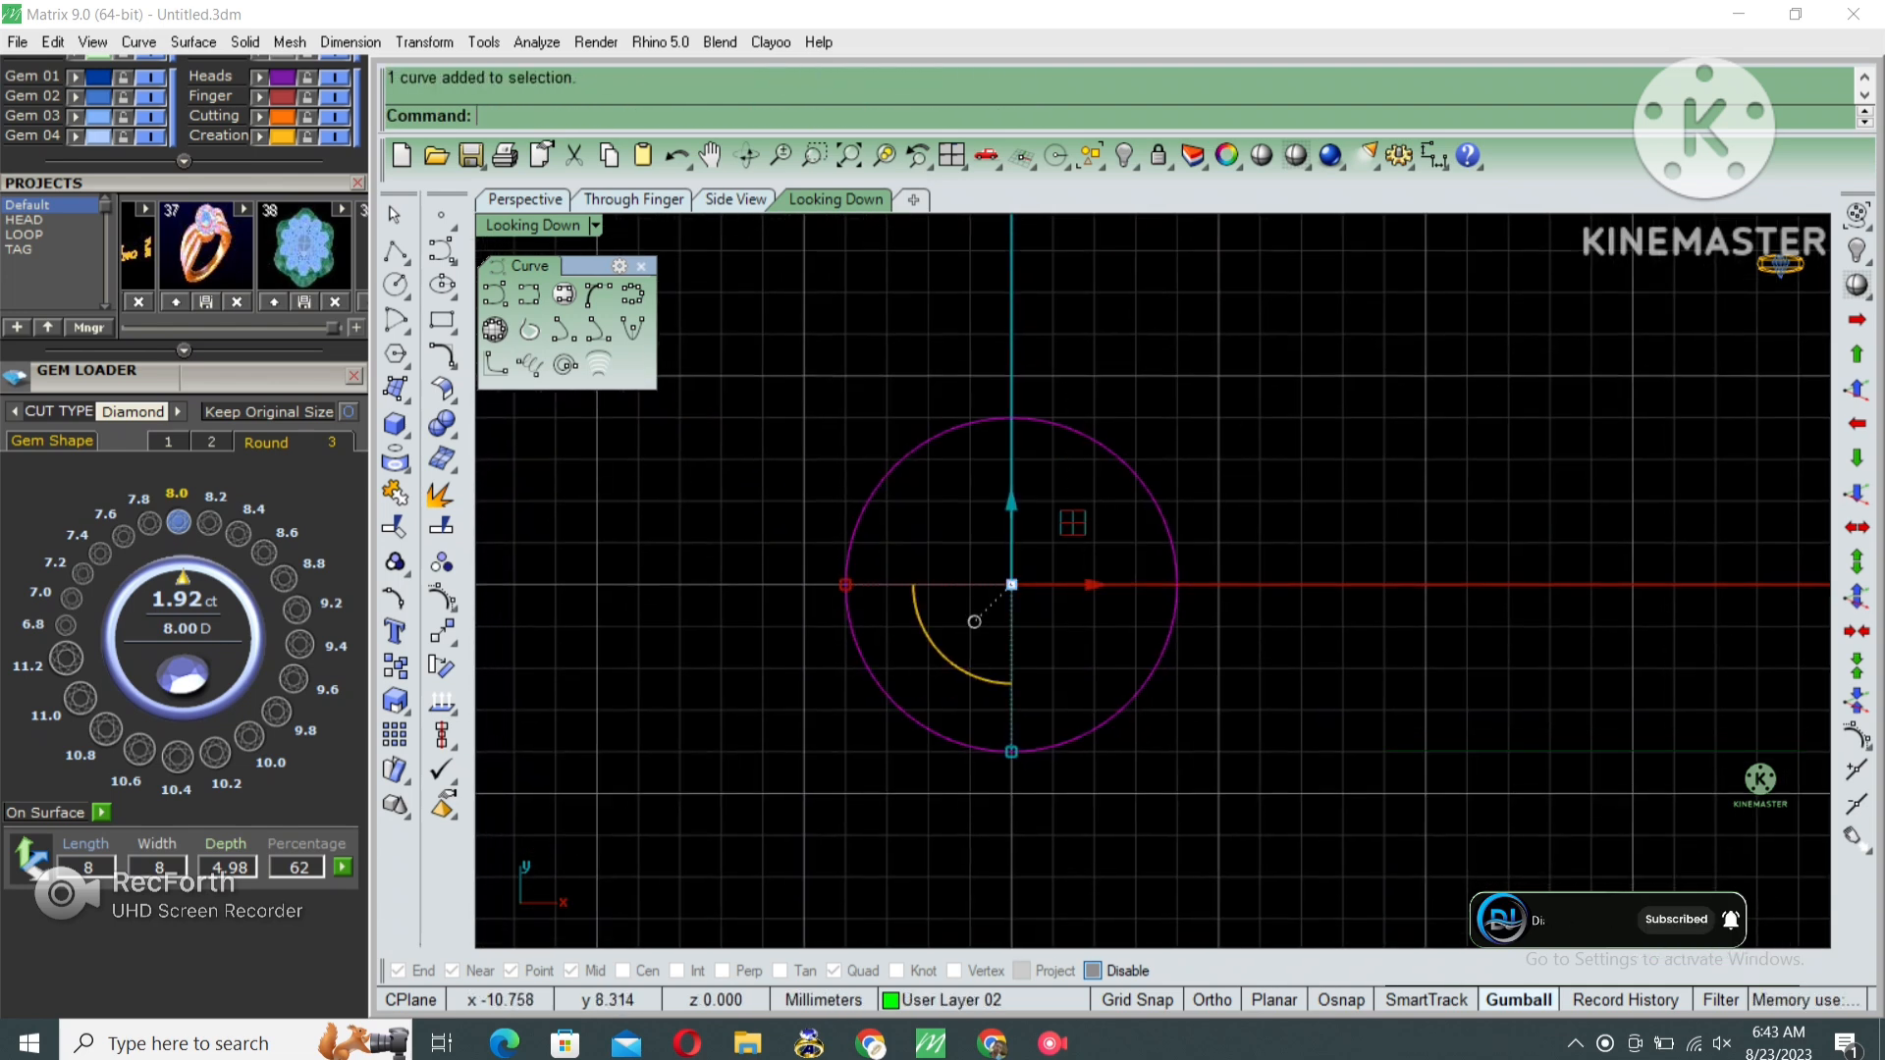
Show all hidden objects in the Through Finger view.
double_click(550, 225)
double_click(550, 592)
right_click_drag(938, 651, 961, 630)
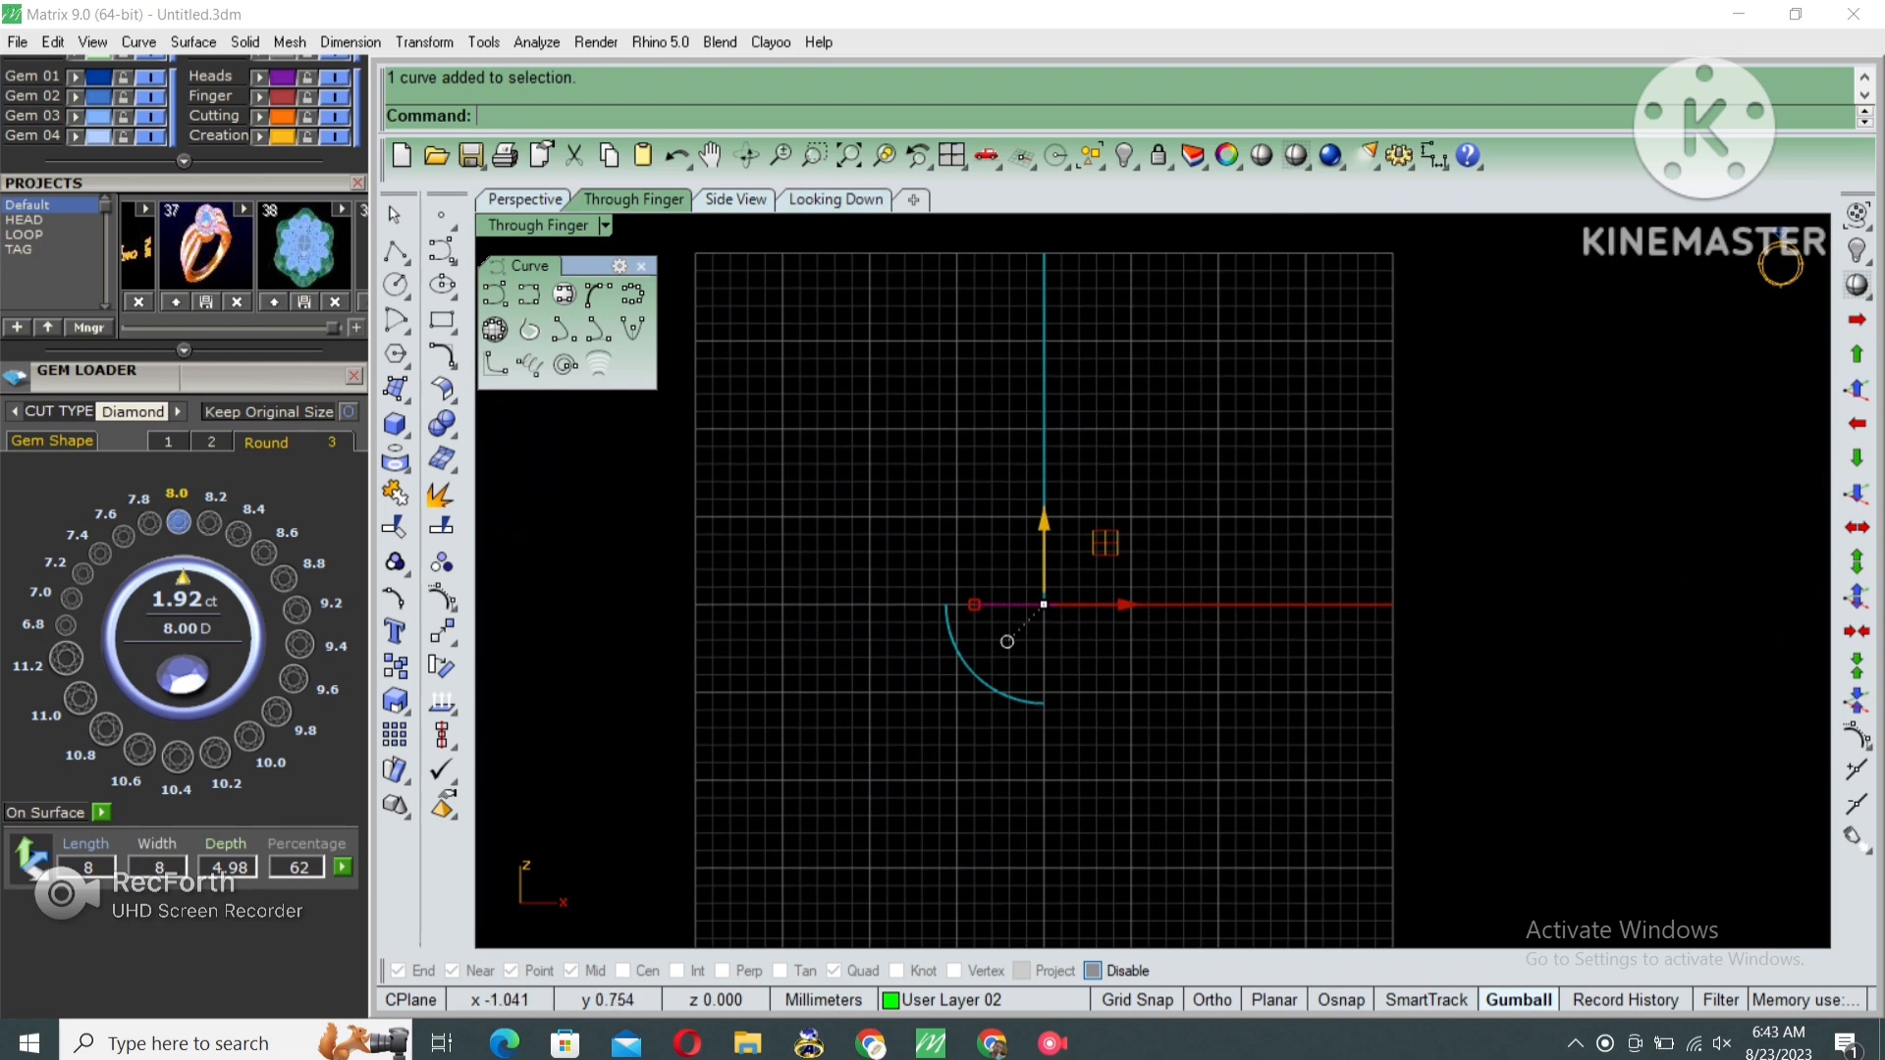
key("ctrl+shift+h")
Move the gem and its girdle circle straight up until the gem's point sits just inside the top of the outer ring outline.
left_click(1038, 585)
left_click_drag(1172, 411, 1061, 519)
key("Return")
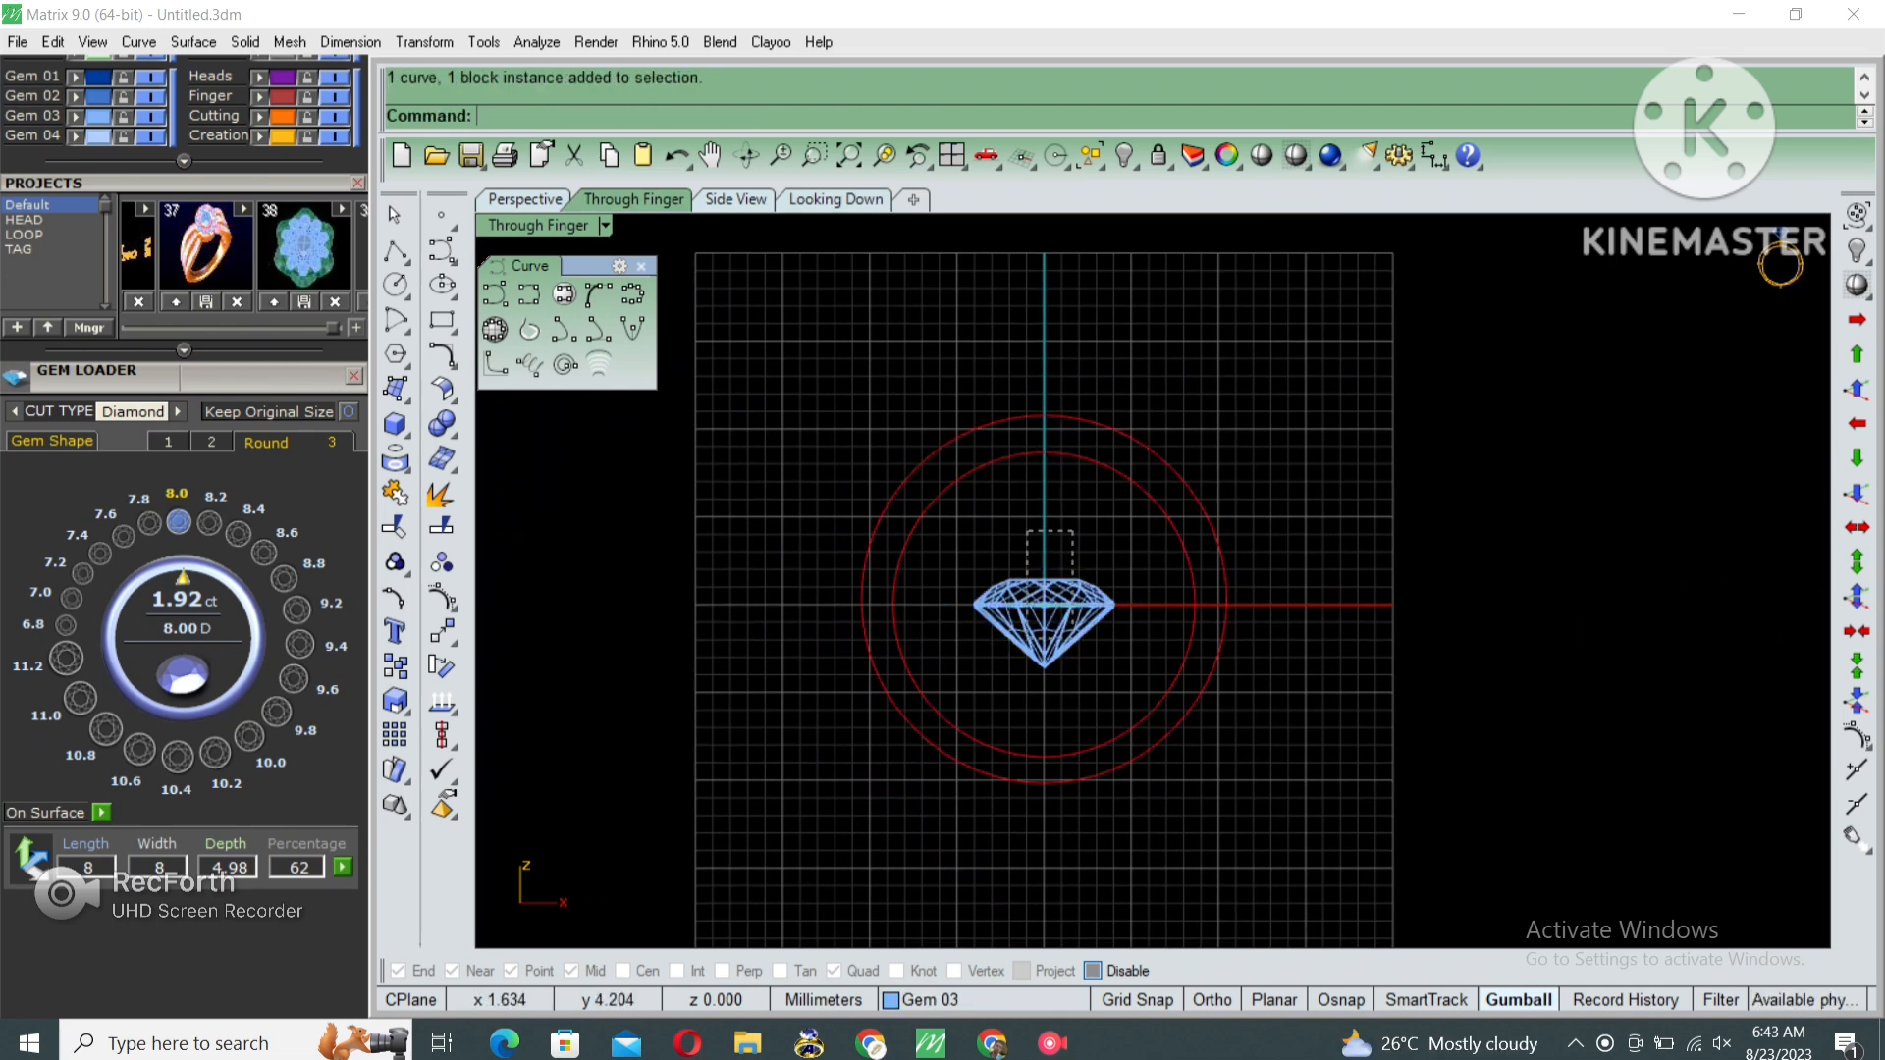
left_click_drag(1027, 638, 1027, 638)
right_click_drag(1046, 579, 1039, 600)
left_click_drag(1037, 579, 1036, 360)
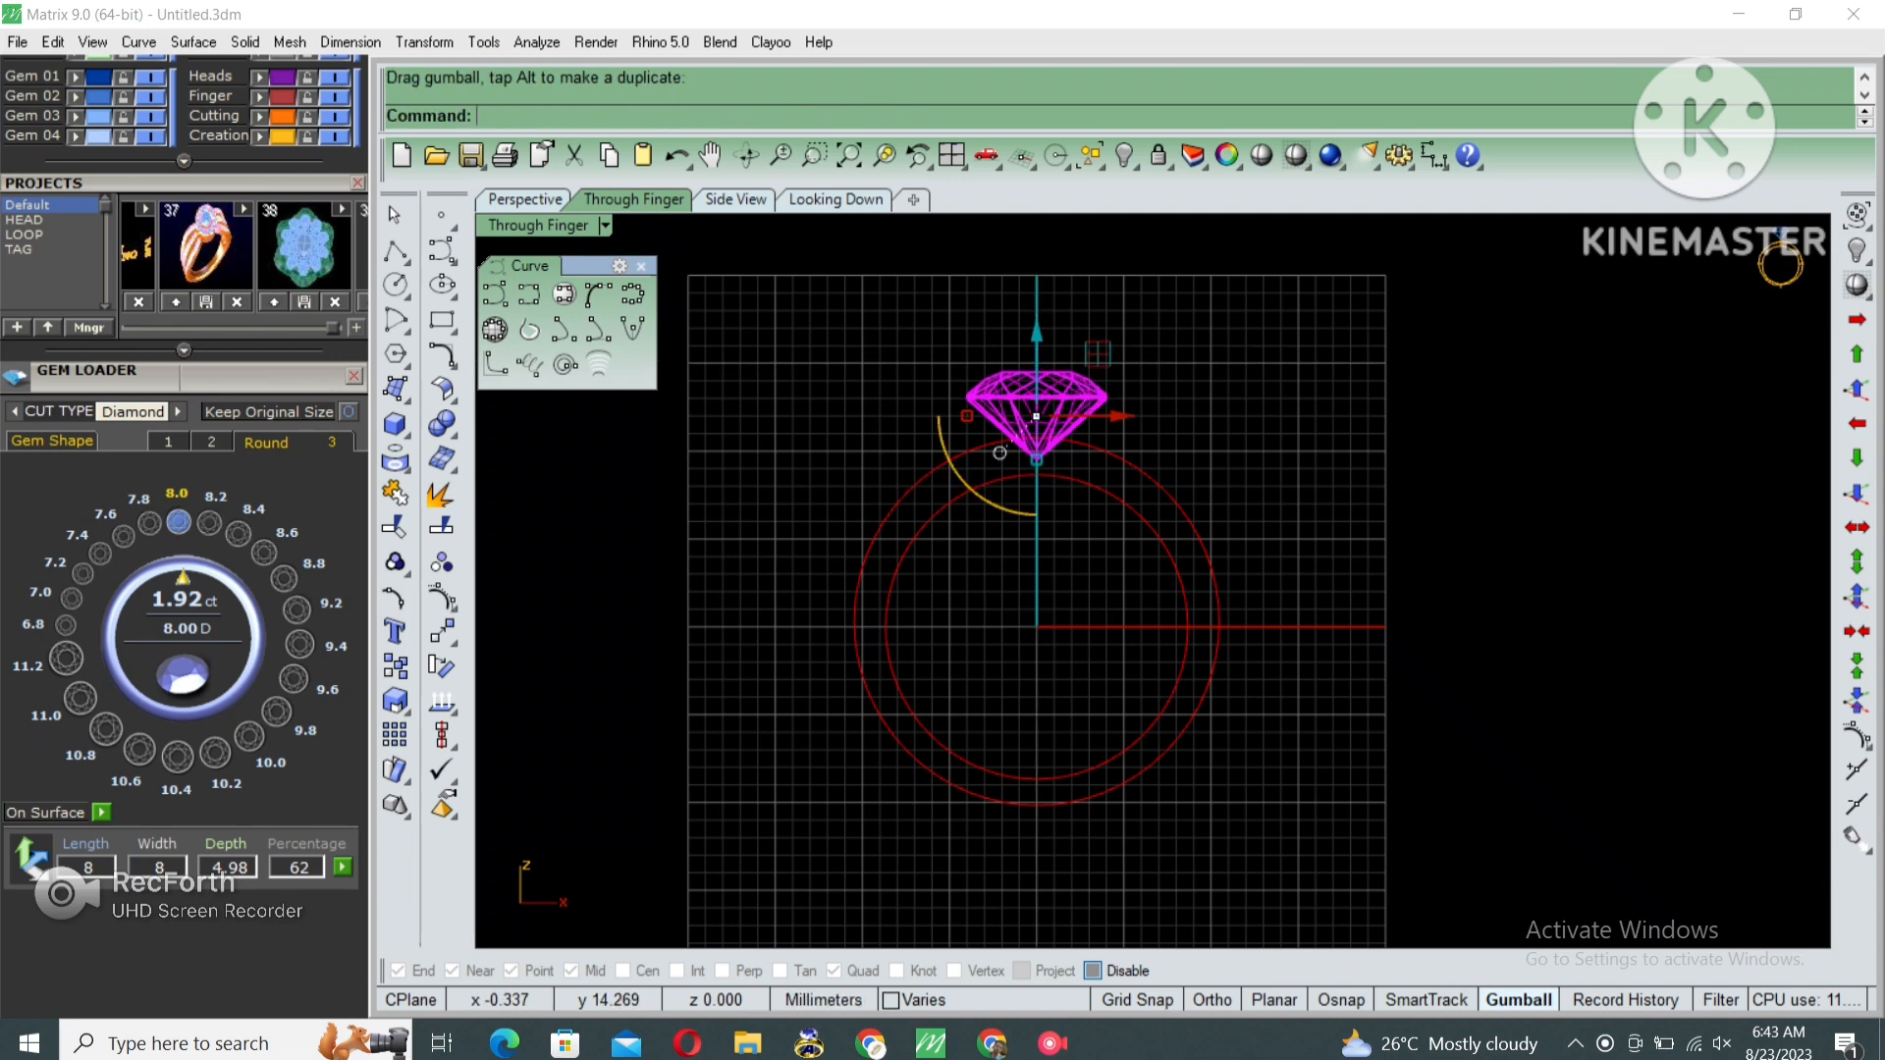
Lower the 8 mm circle to a short distance below the gem's girdle.
scroll(1031, 398, "up", 6)
left_click_drag(847, 451, 1235, 363)
scroll(1011, 423, "up", 2)
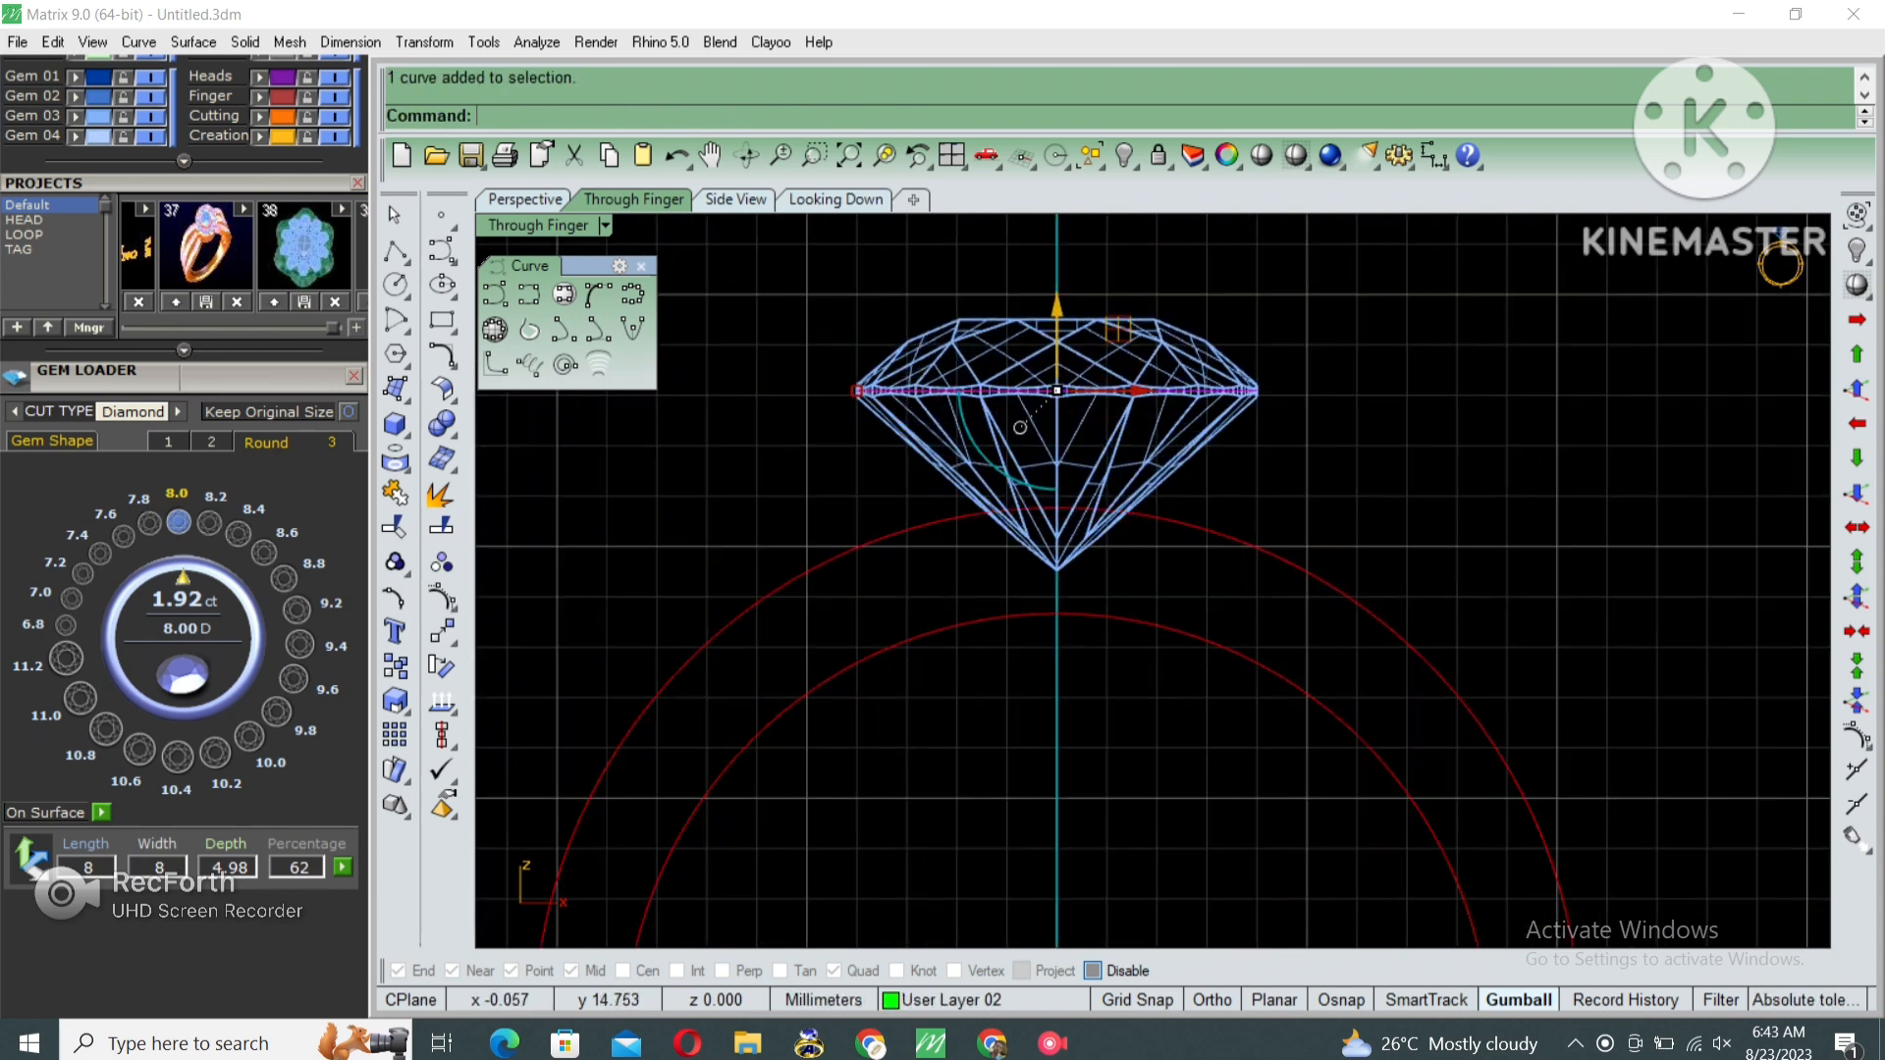
left_click_drag(1056, 307, 1056, 370)
Offset the lowered circle inward by 0.4 mm in the Perspective view and delete the original circle.
double_click(538, 225)
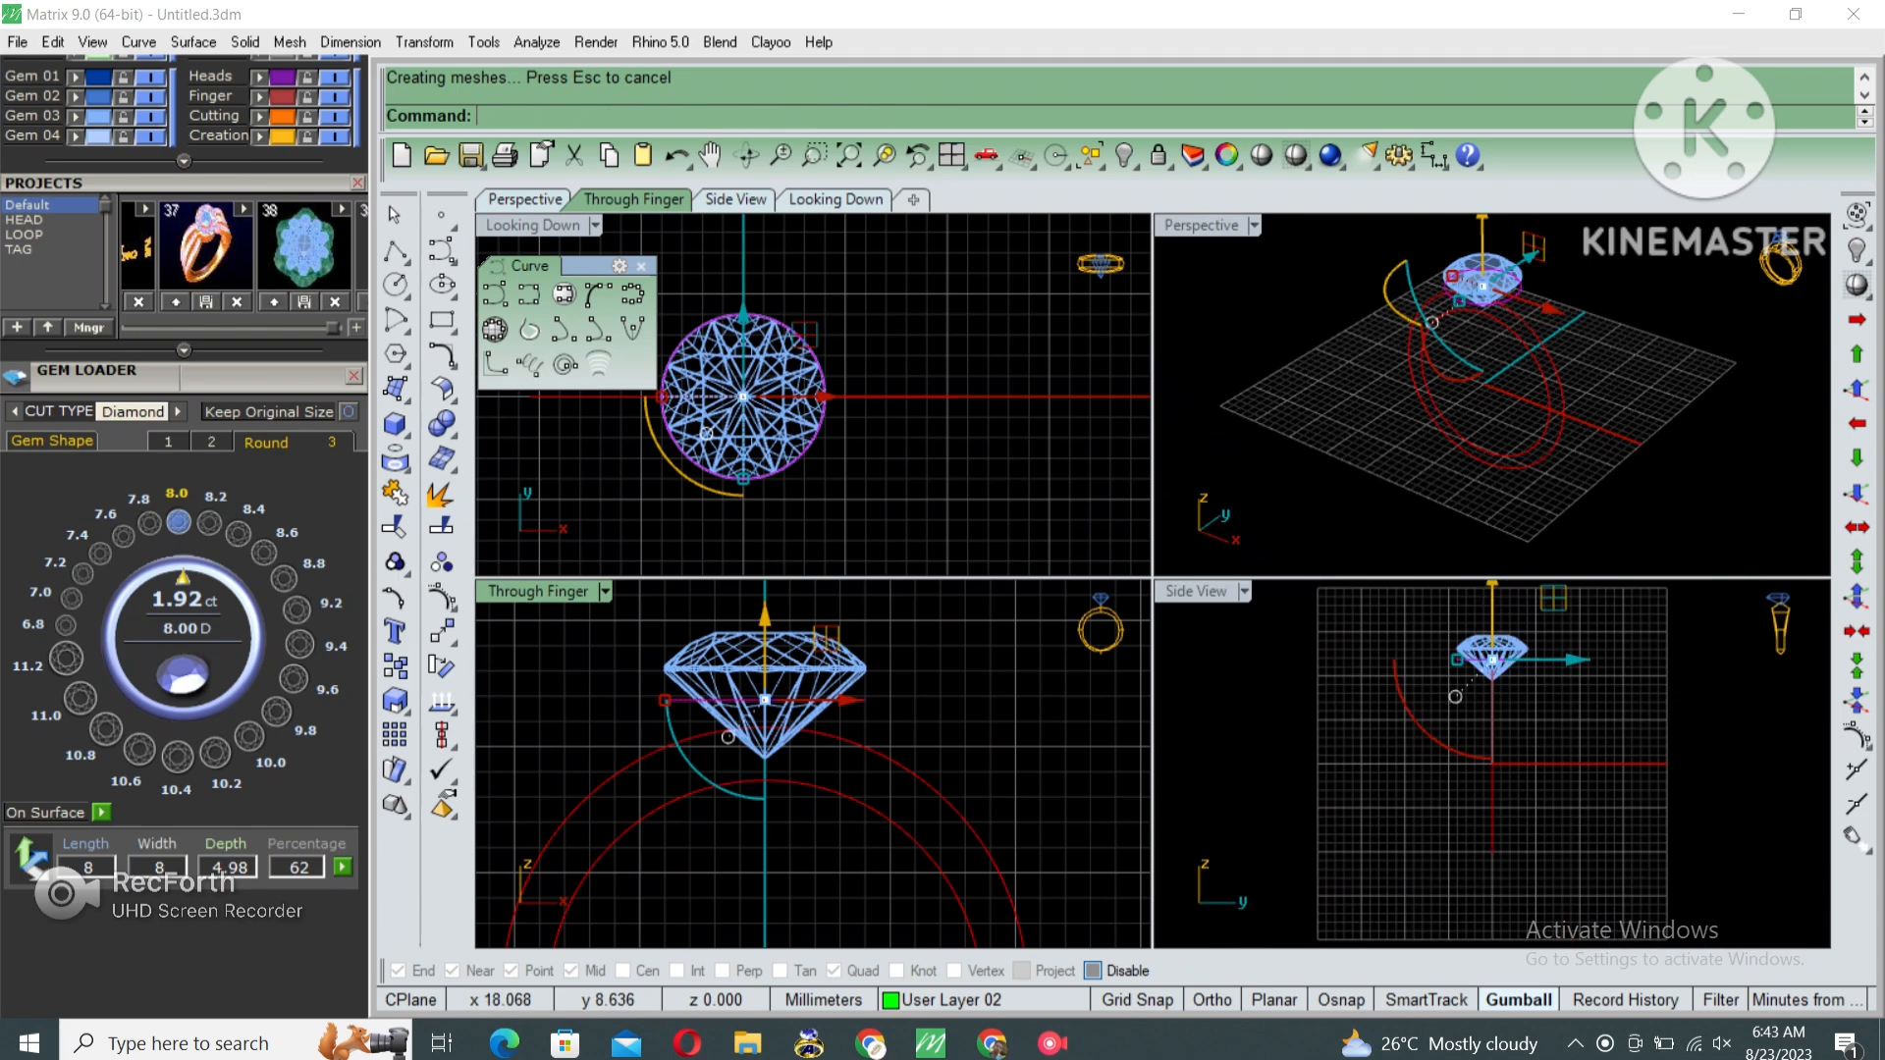
double_click(1199, 224)
scroll(1205, 429, "up", 4)
type("o")
key("Return")
scroll(1197, 432, "up", 6)
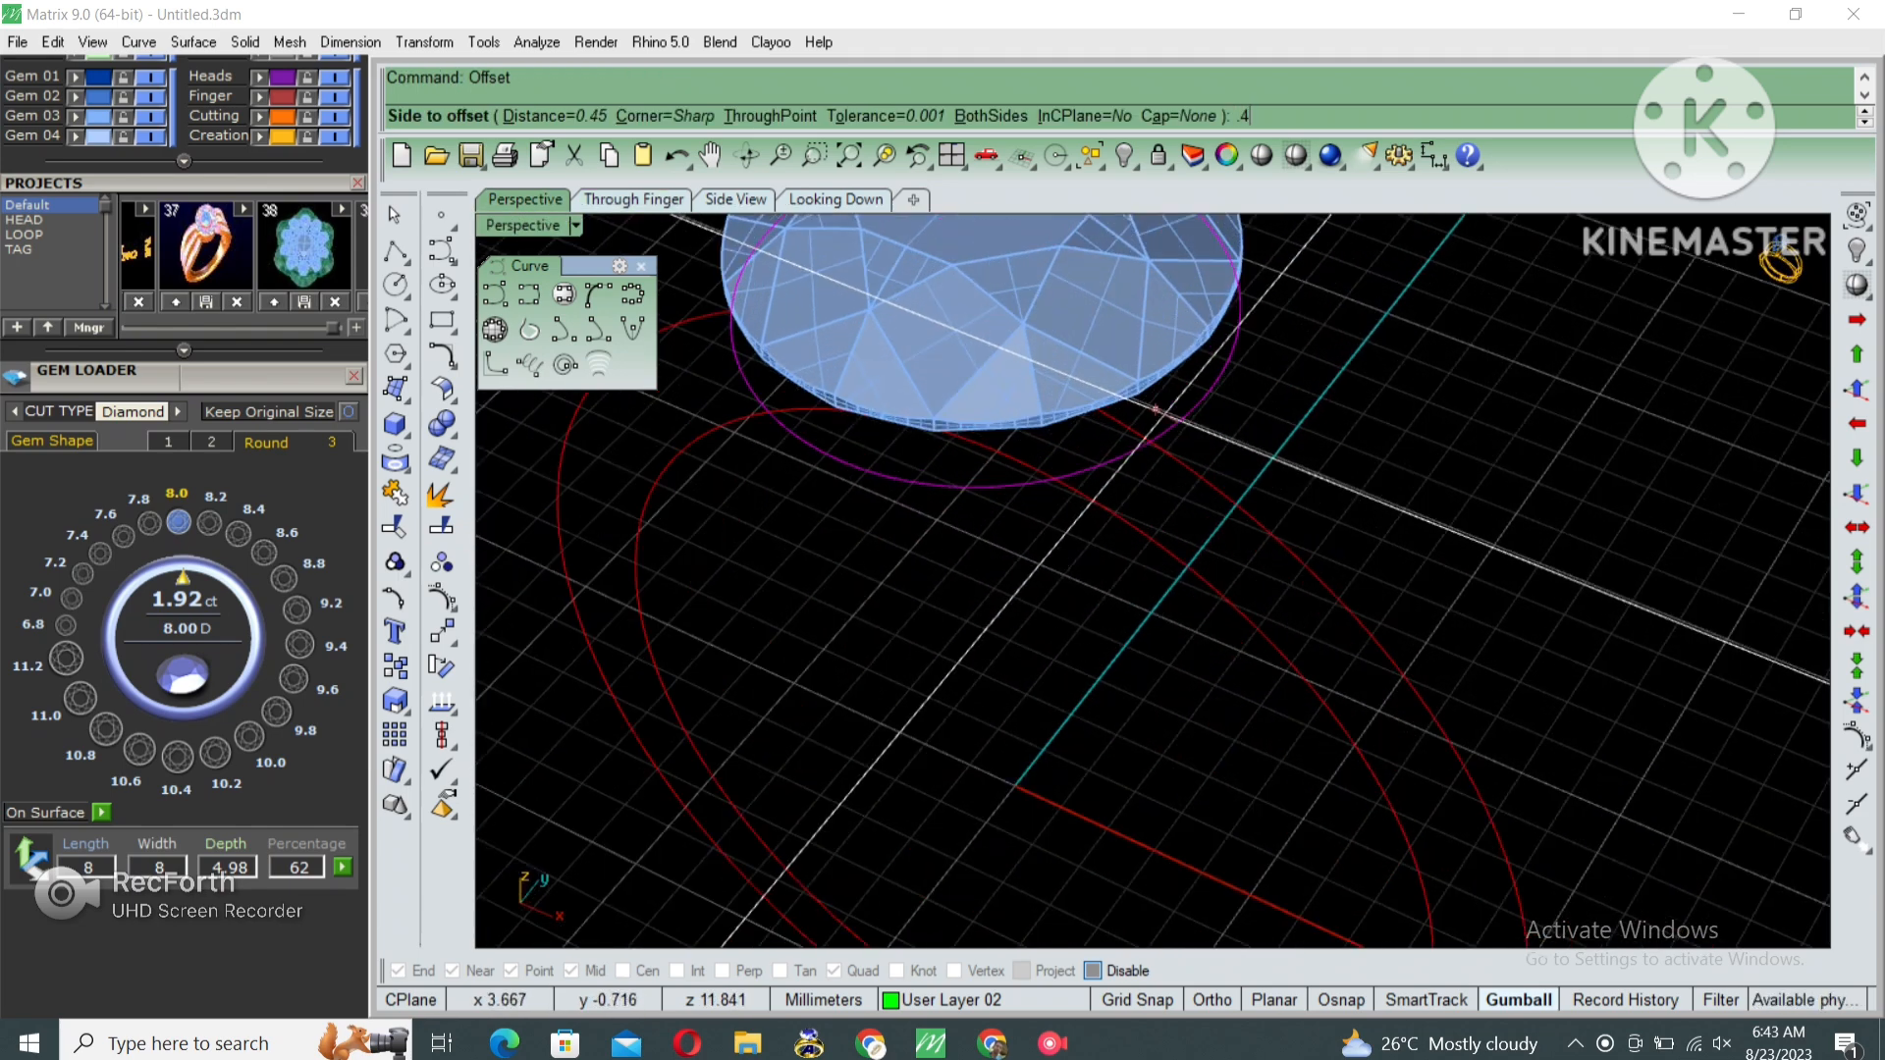
key("Return")
left_click(1158, 410)
scroll(981, 295, "down", 5)
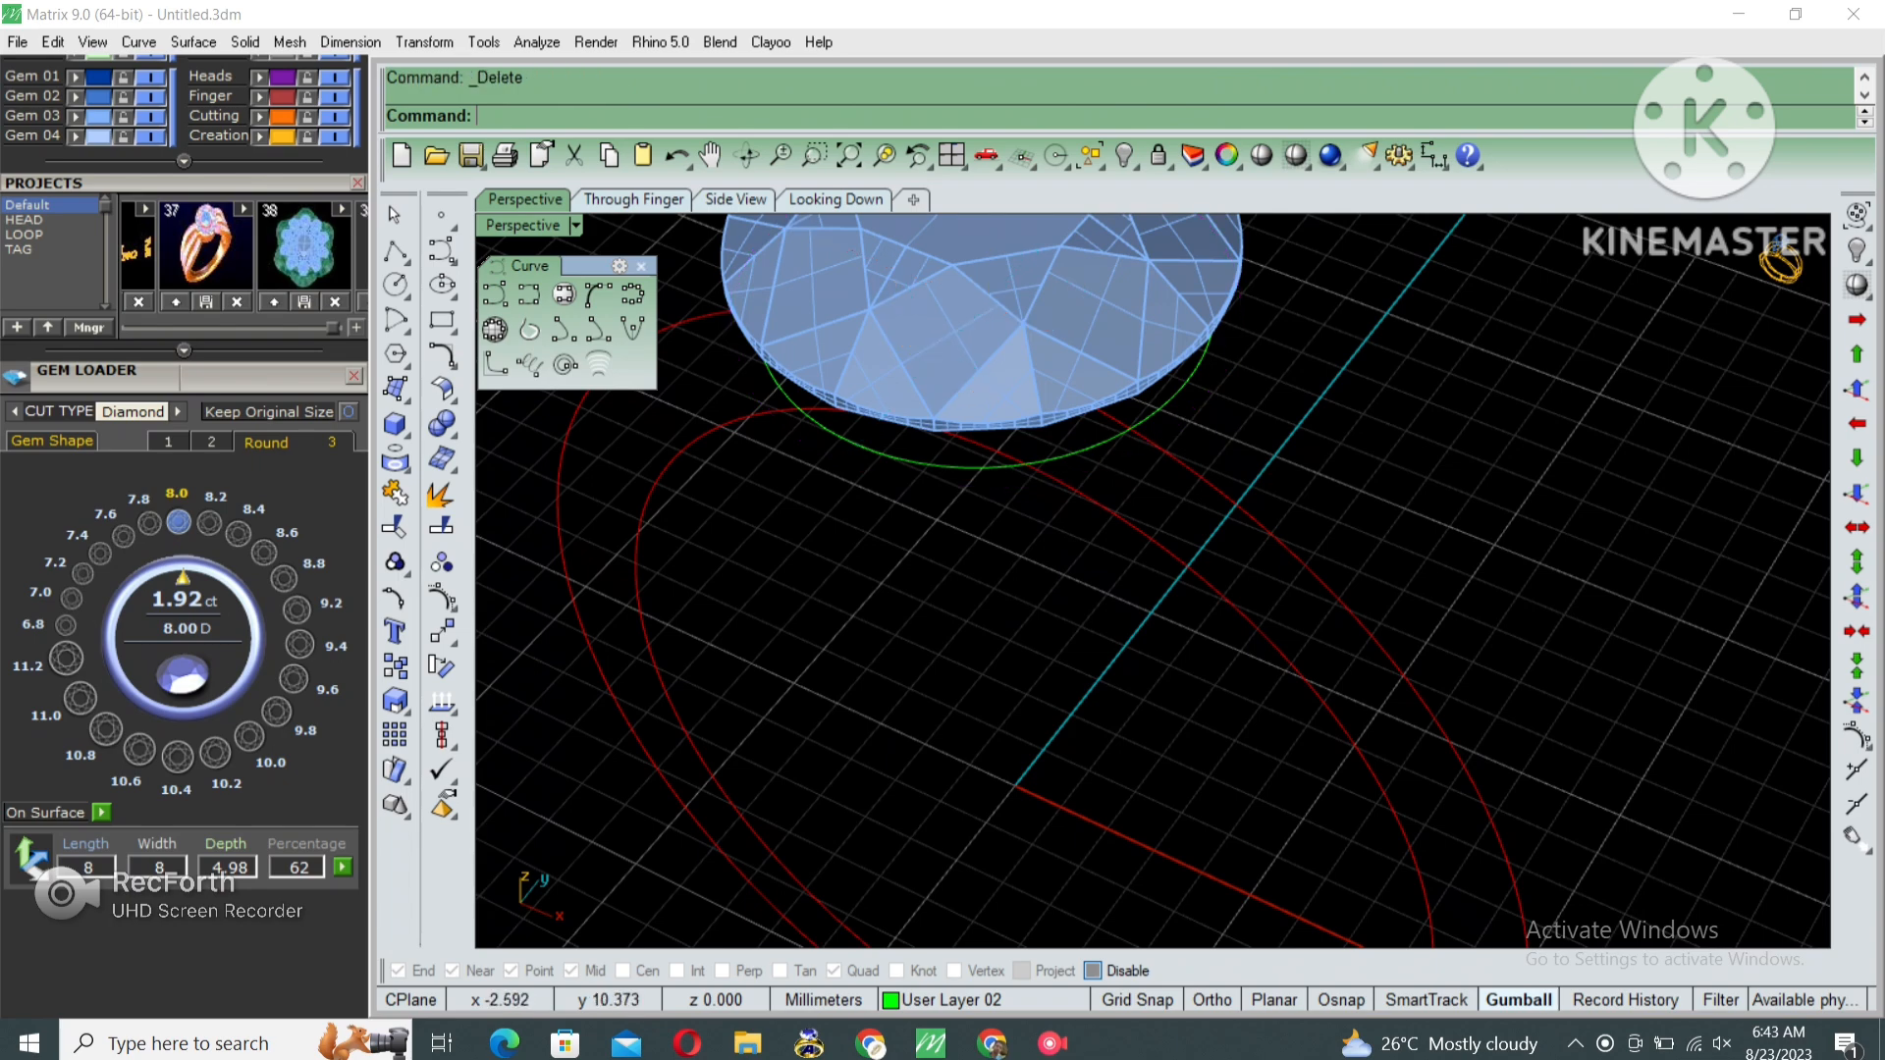
left_click(1049, 444)
scroll(1049, 444, "down", 3)
right_click_drag(1107, 701, 1090, 599)
type("e")
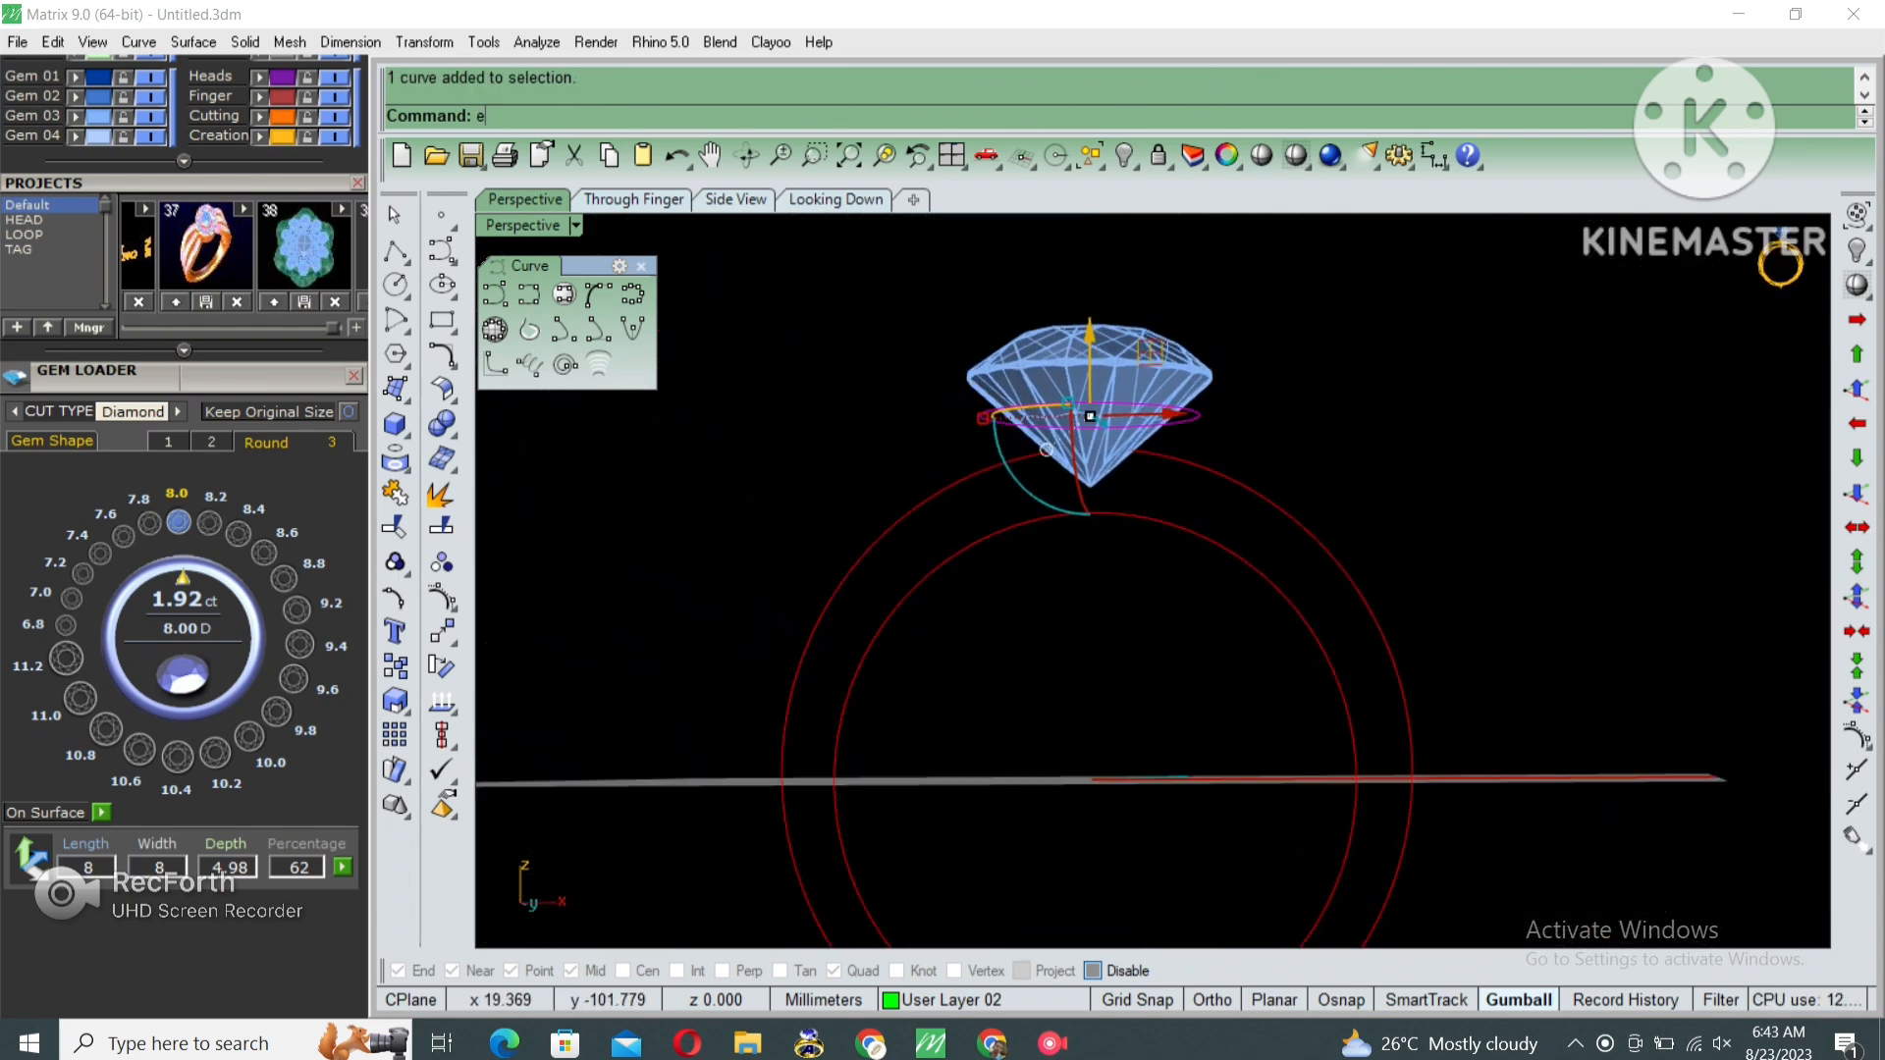
type("c")
key("Return")
key("Escape")
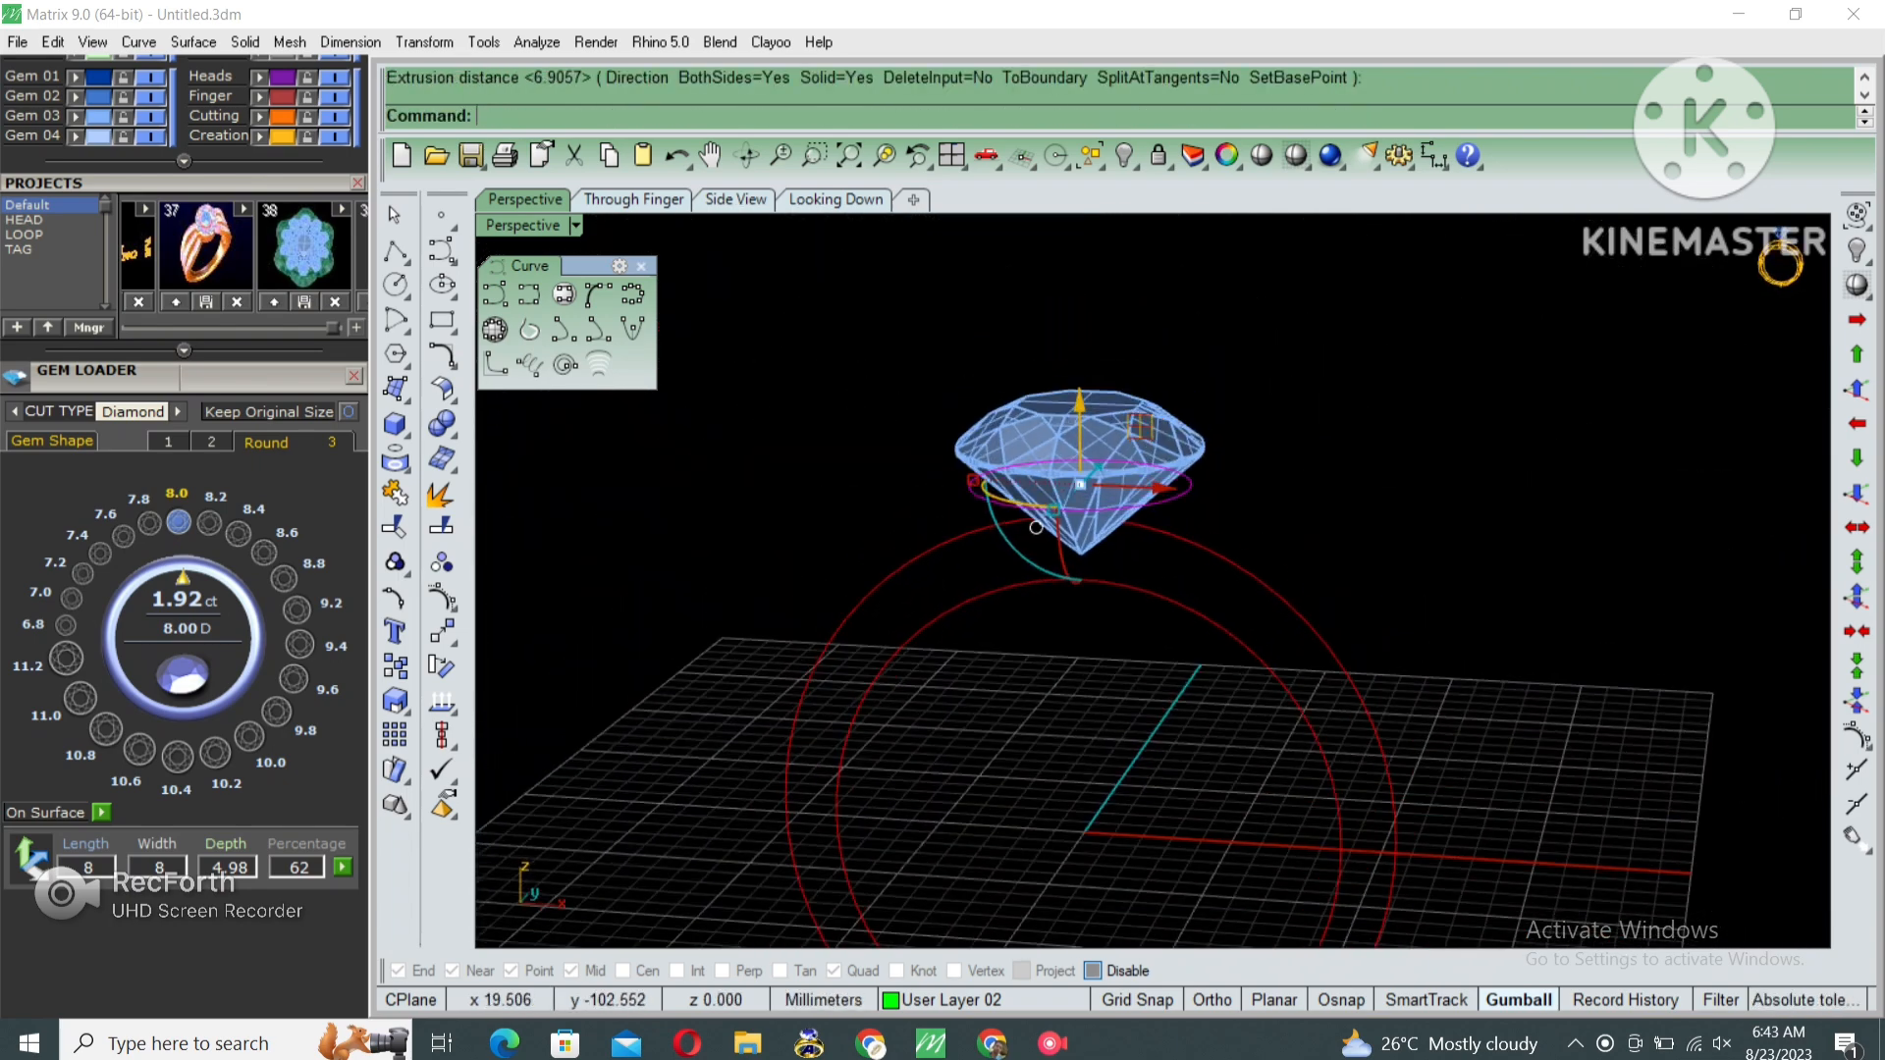
Offset the circle below the gem's girdle inward by 1 mm.
key("Return")
scroll(1174, 499, "up", 3)
type("1")
key("Return")
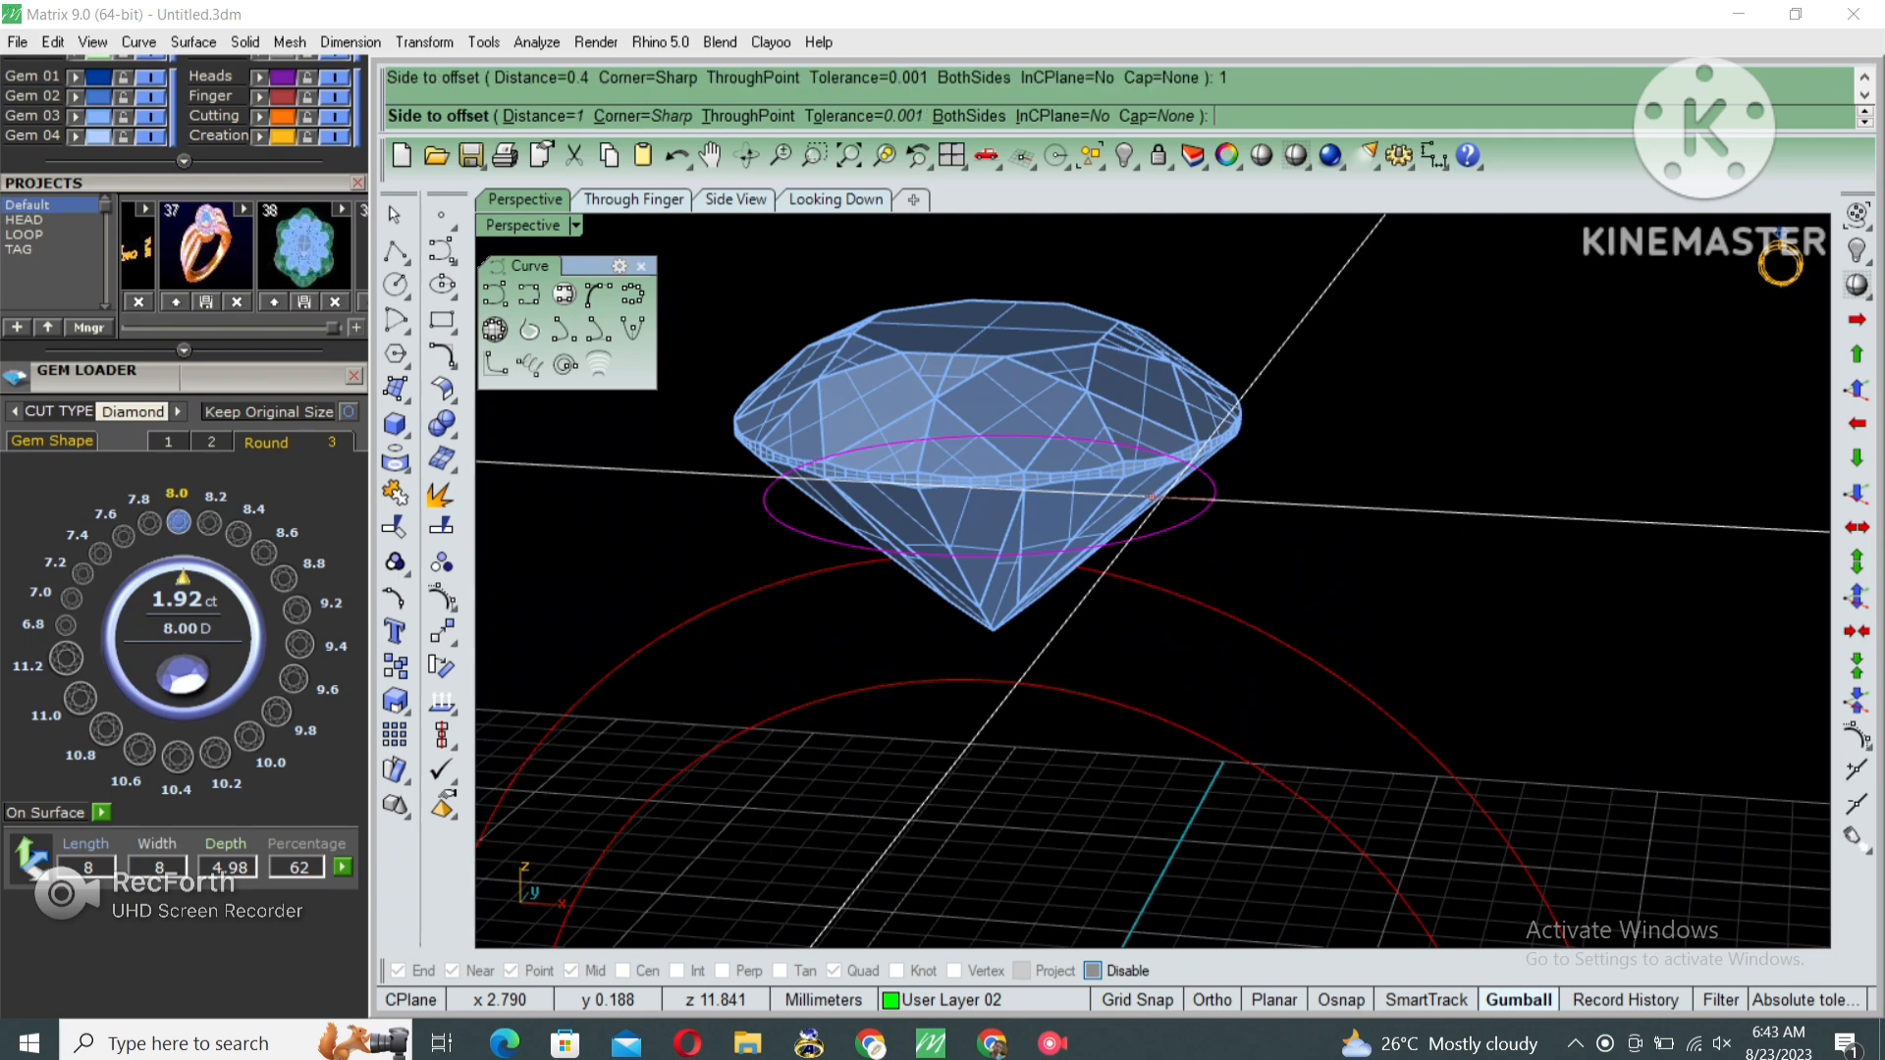
left_click(1188, 498)
Extrude the two concentric circles about 4.9 mm straight down as a capped solid.
right_click_drag(1188, 498, 1009, 492)
left_click_drag(732, 442, 1137, 523)
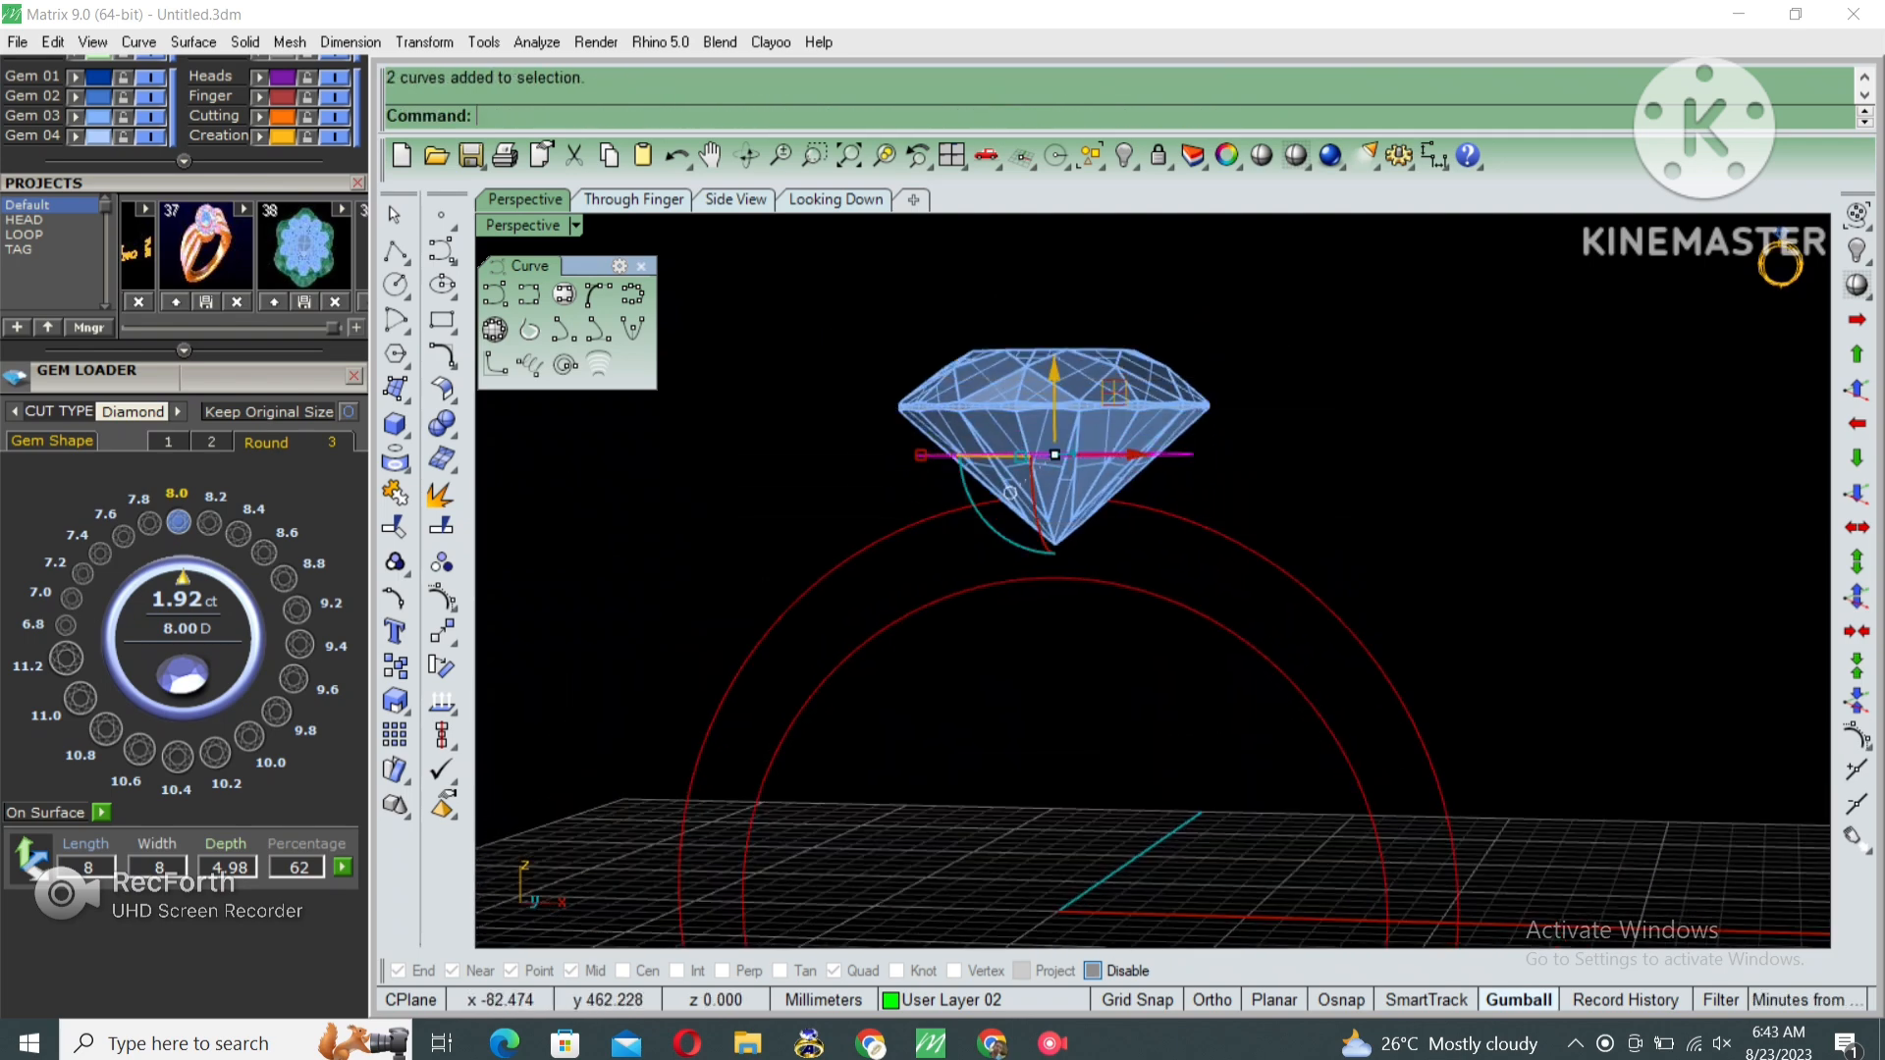
key("Return")
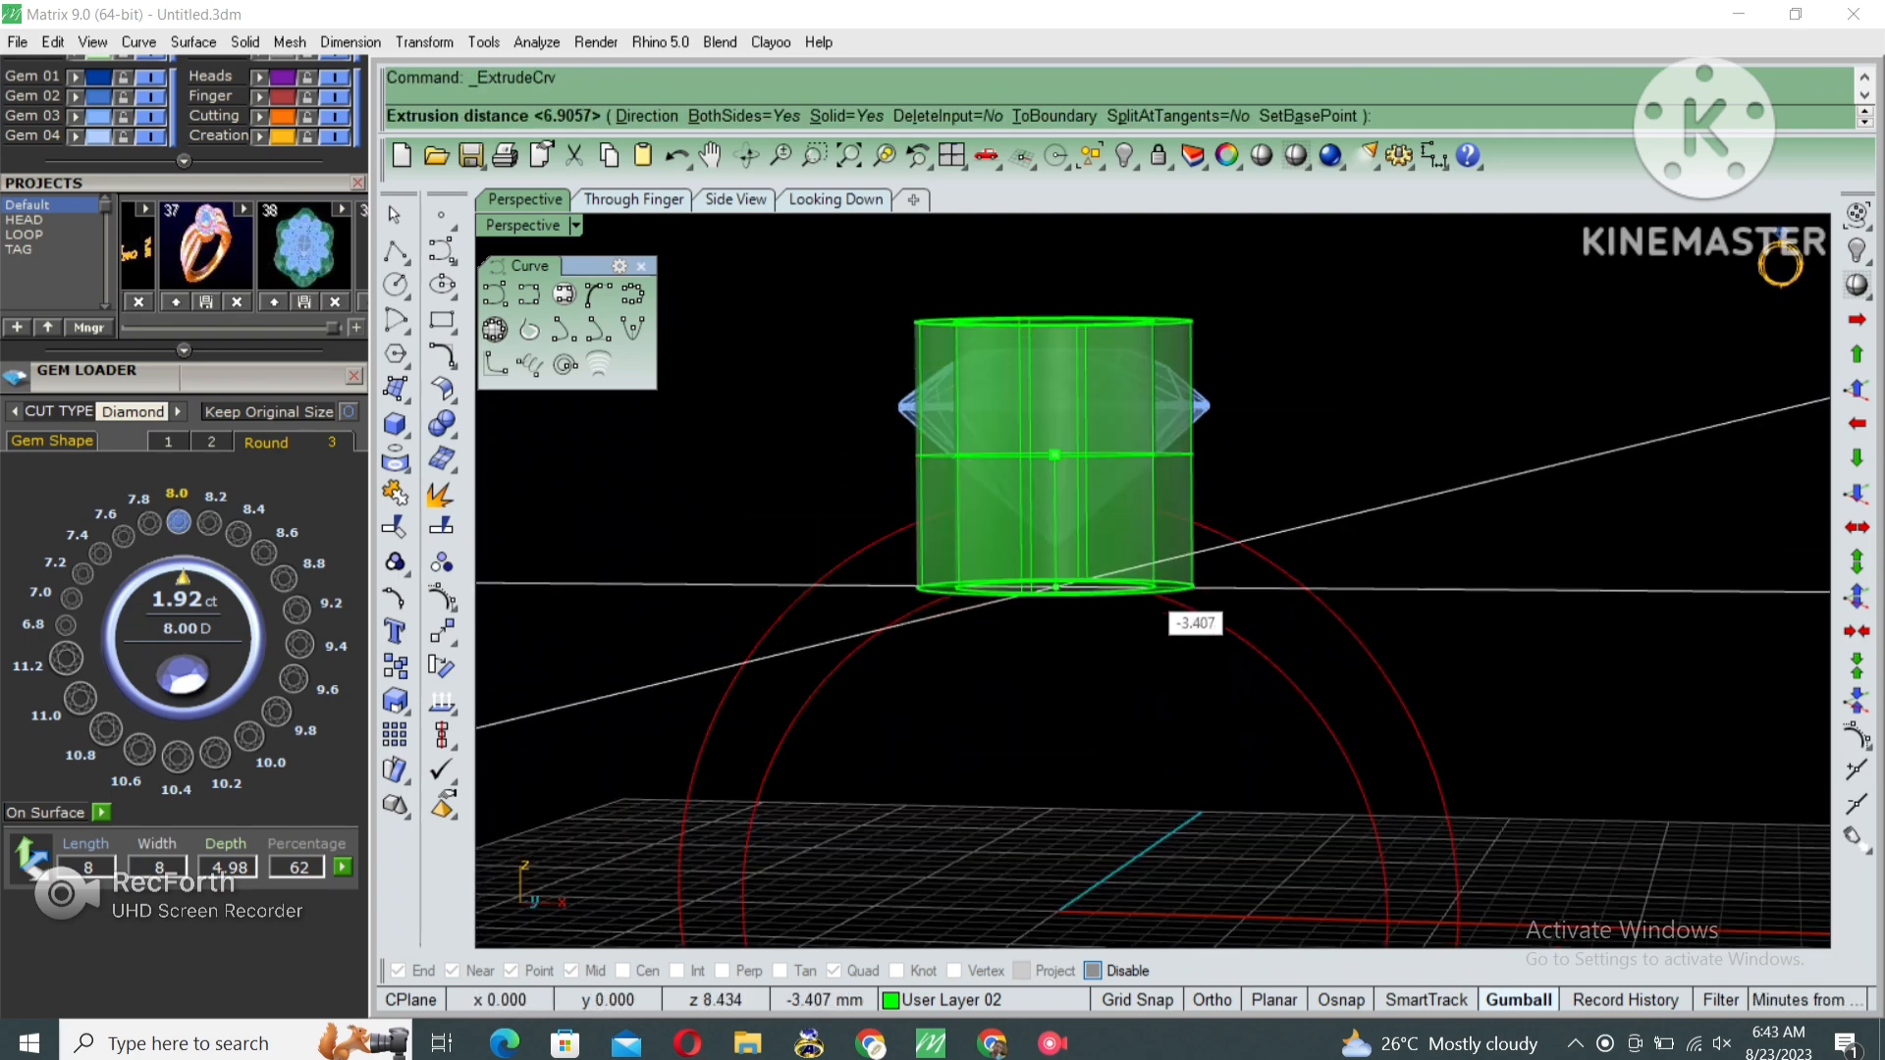
left_click(1055, 640)
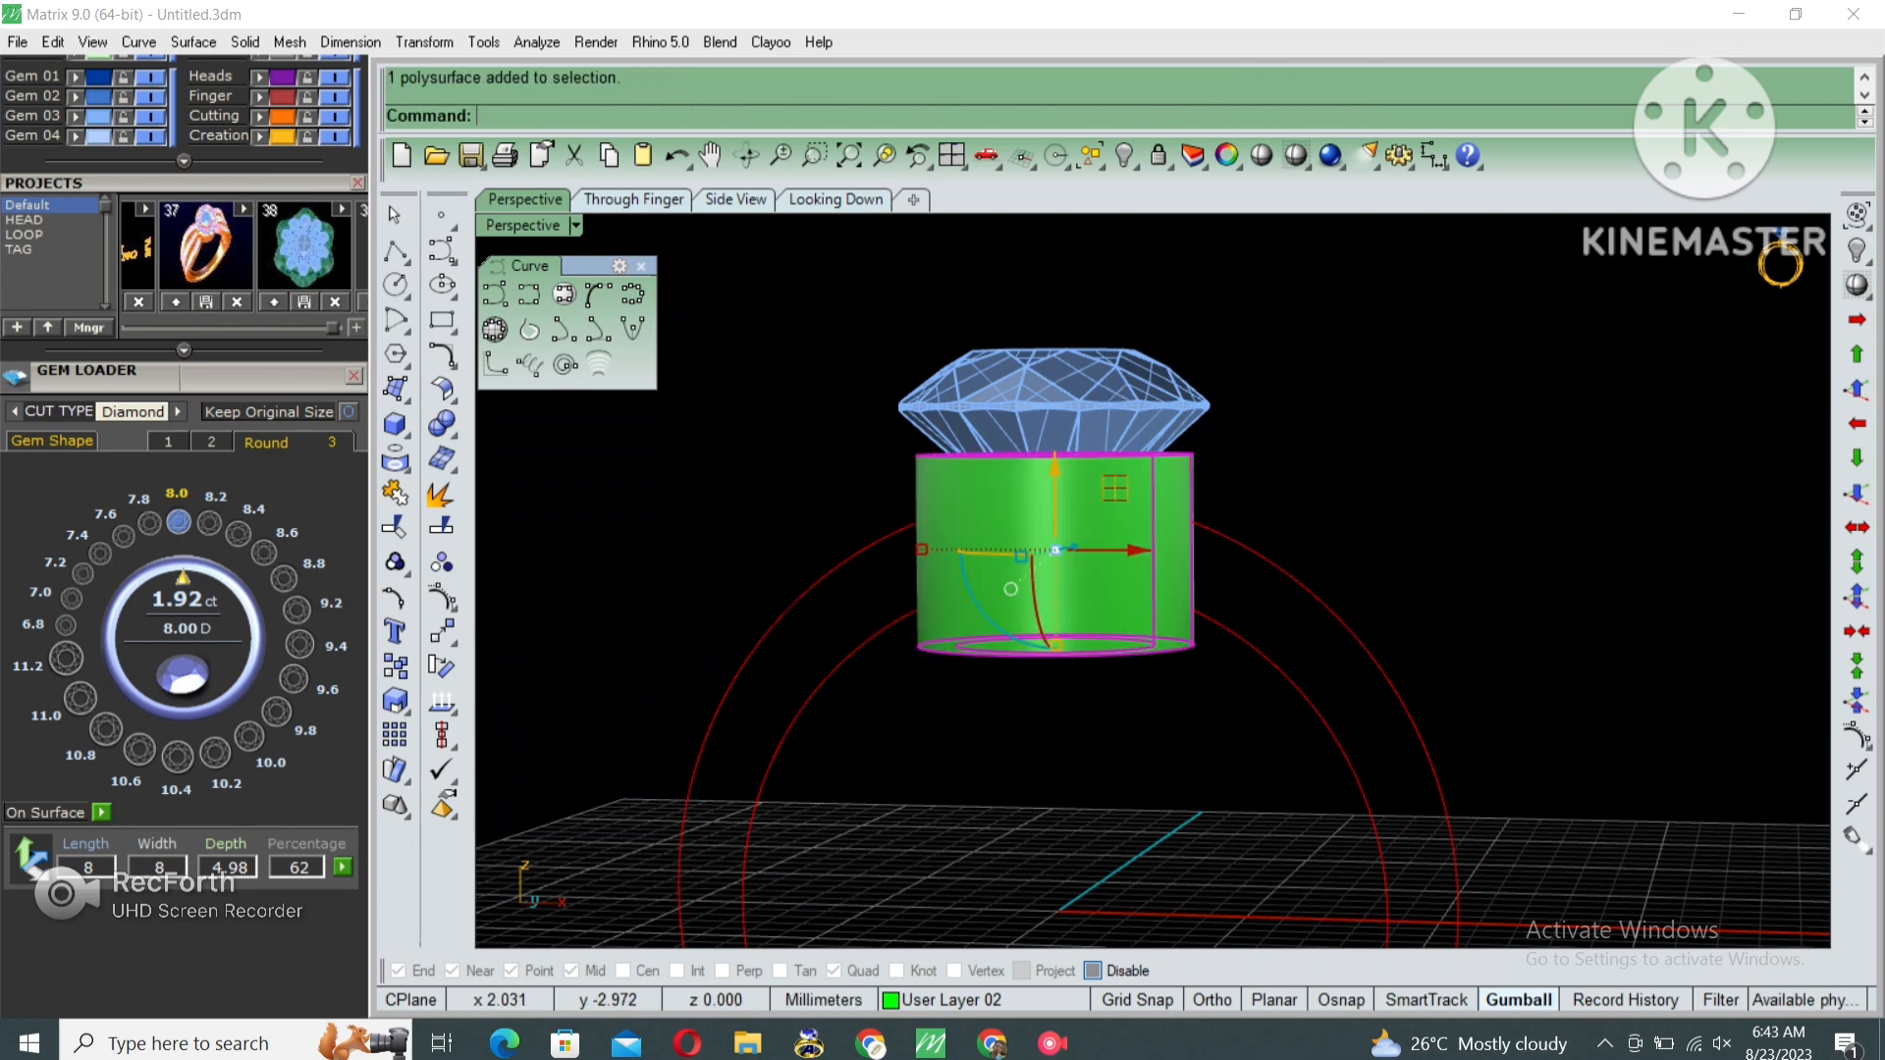
Maximize the Through Finger view and display it shaded.
double_click(522, 225)
double_click(538, 589)
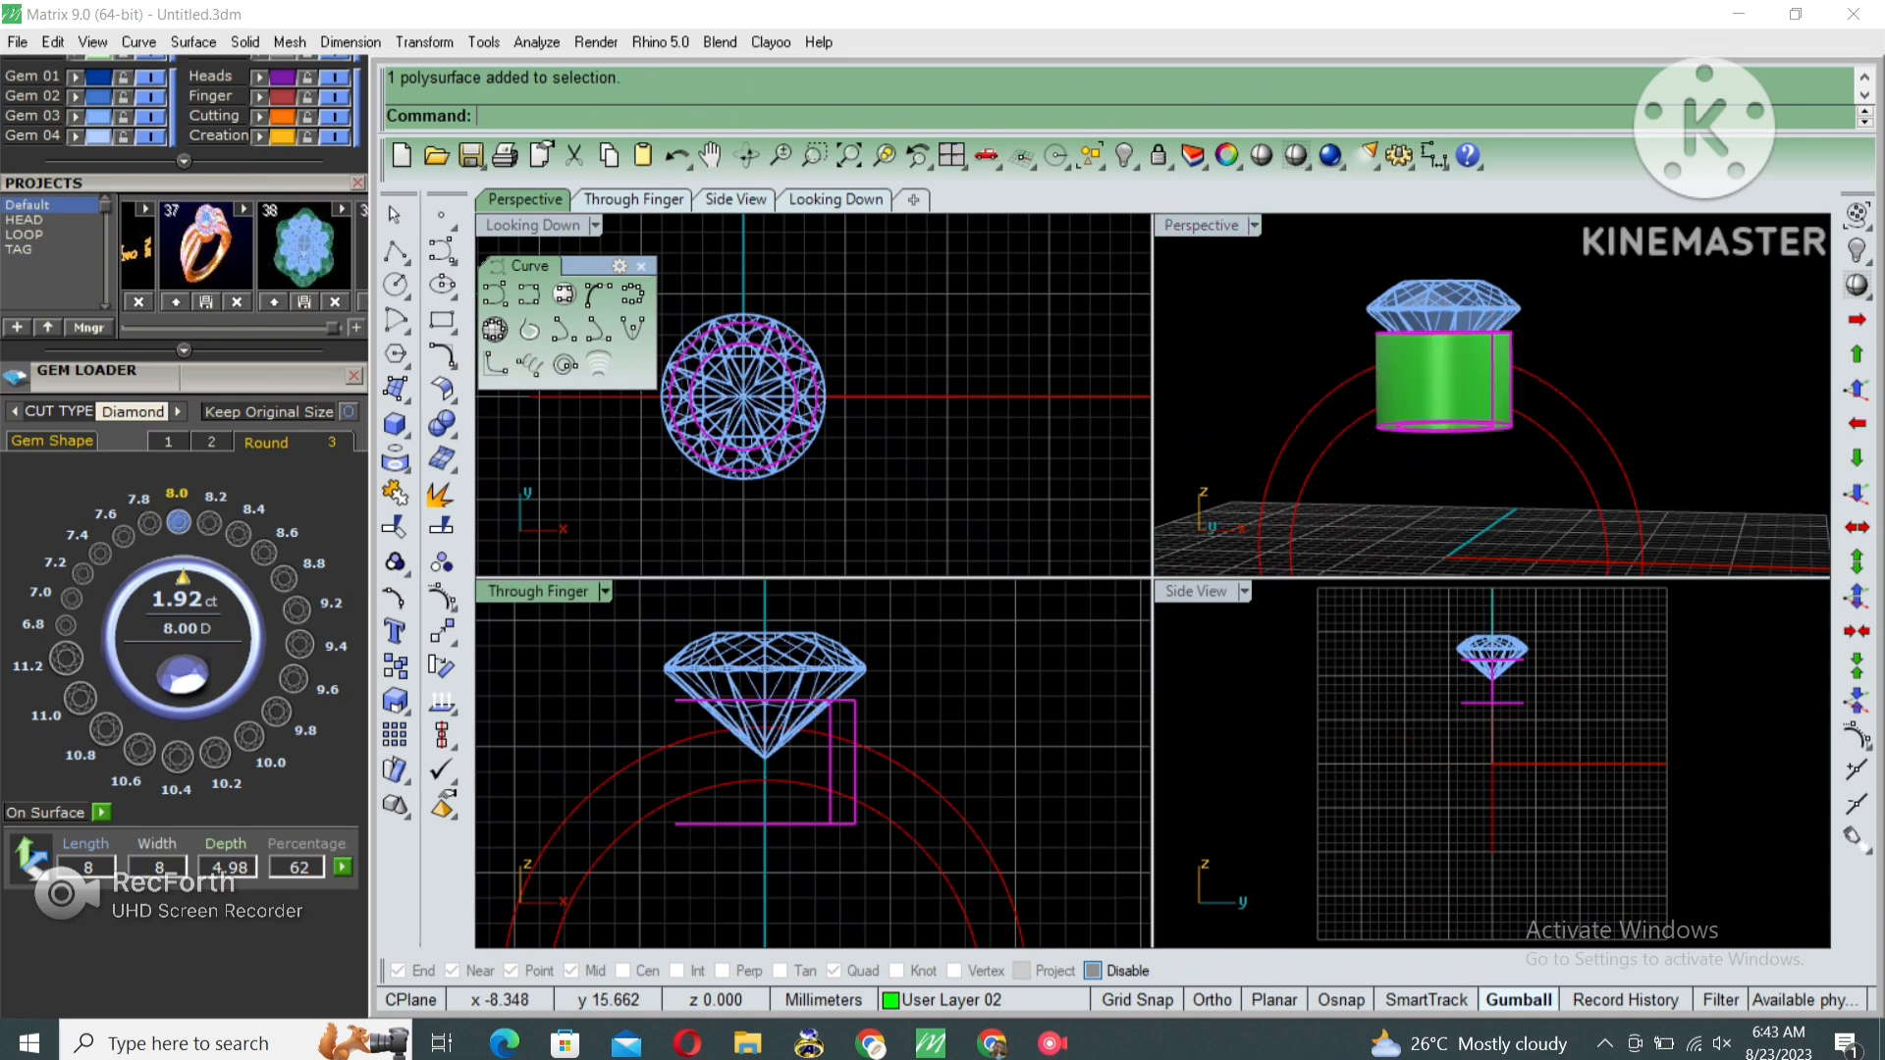
left_click(1296, 155)
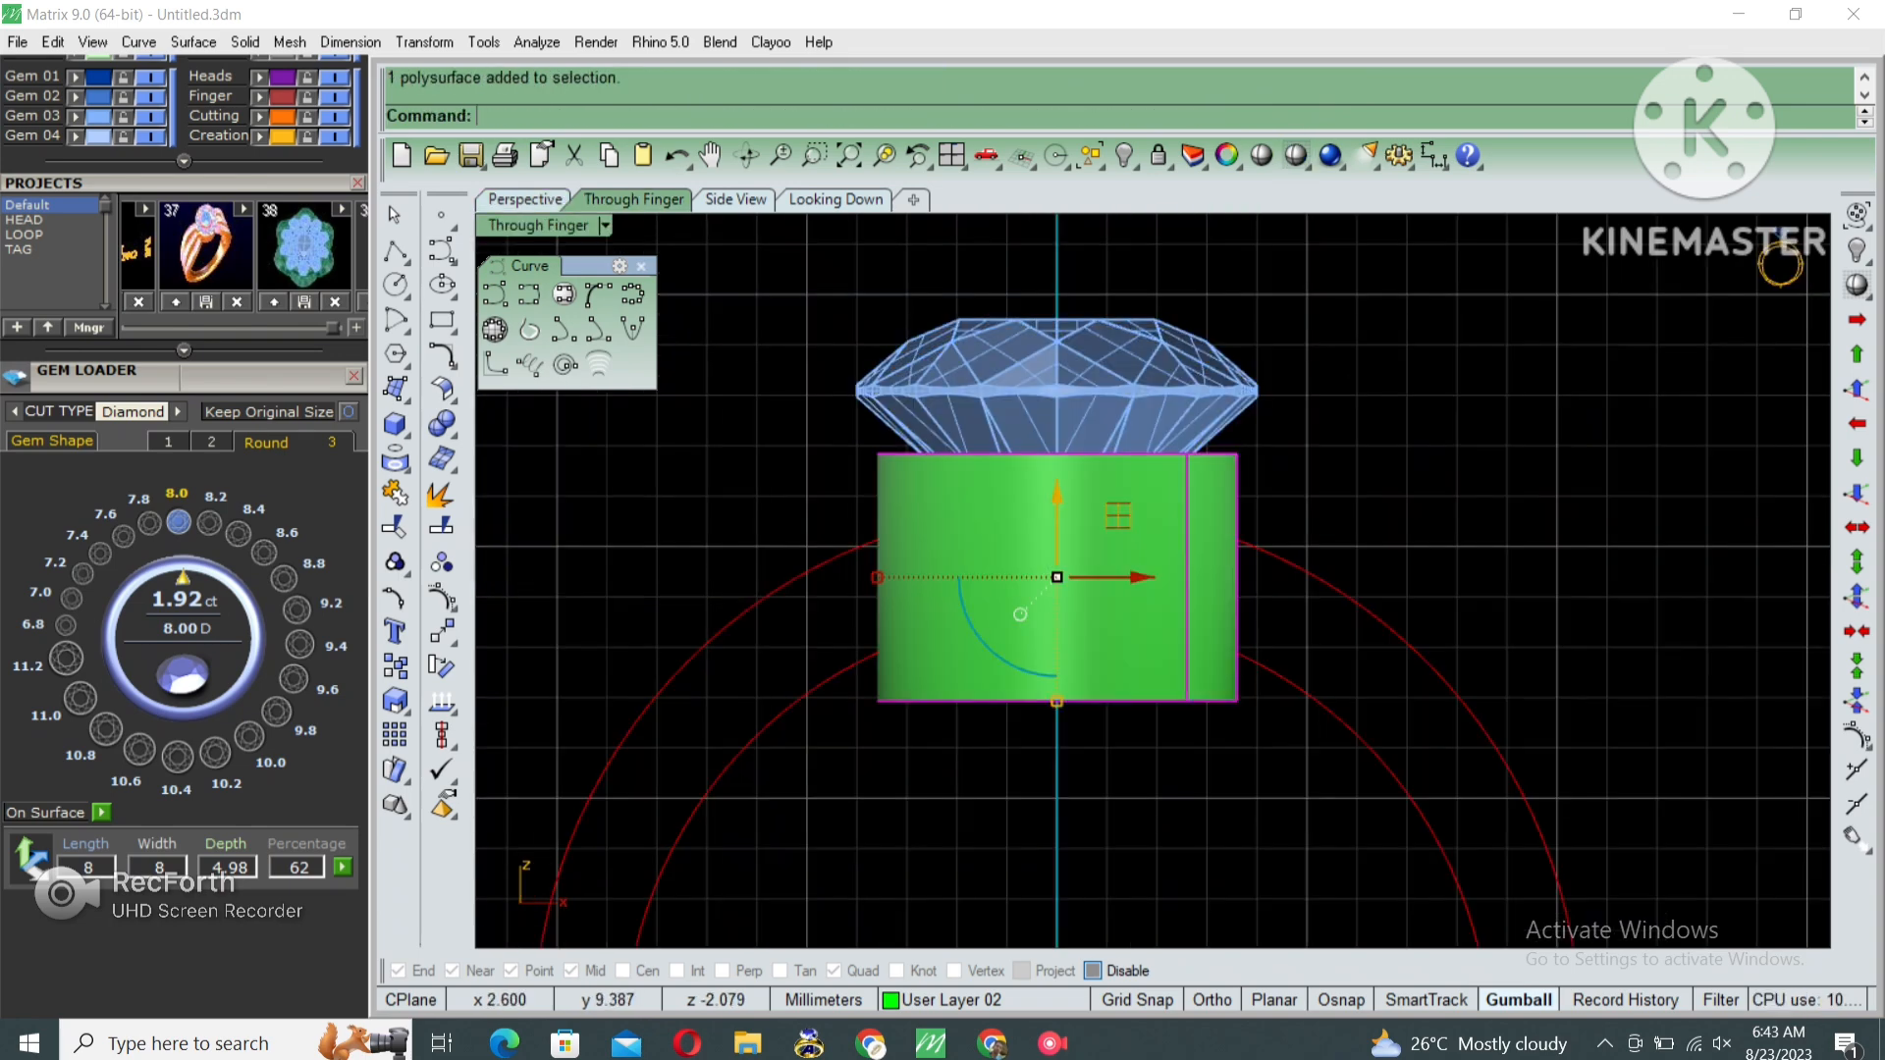
Apply a bounding-box CageEdit in CPlane coordinates to the extruded solid, with 2 points in X and 2 points in Y.
key("Return")
type("b")
key("Return")
key("Return")
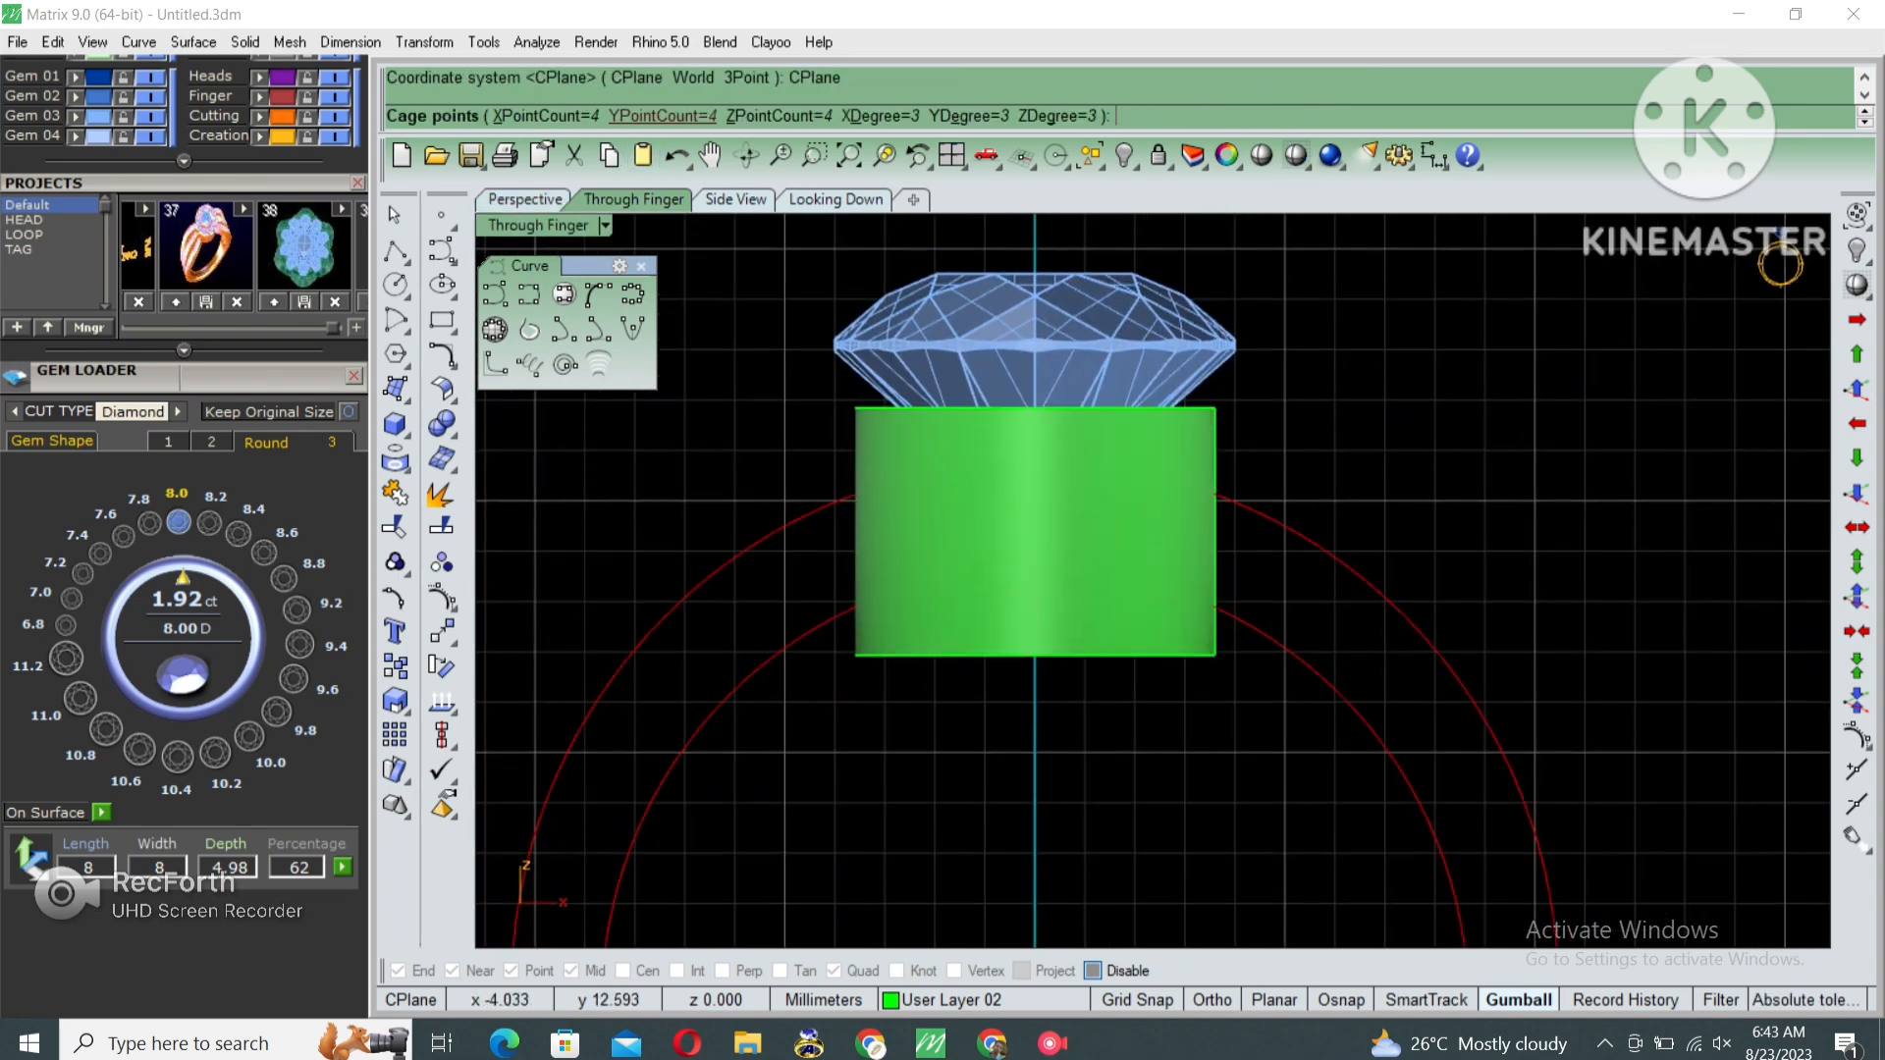
type("x")
key("Return")
type("2")
key("Return")
type("y")
key("Return")
type("2")
key("Return")
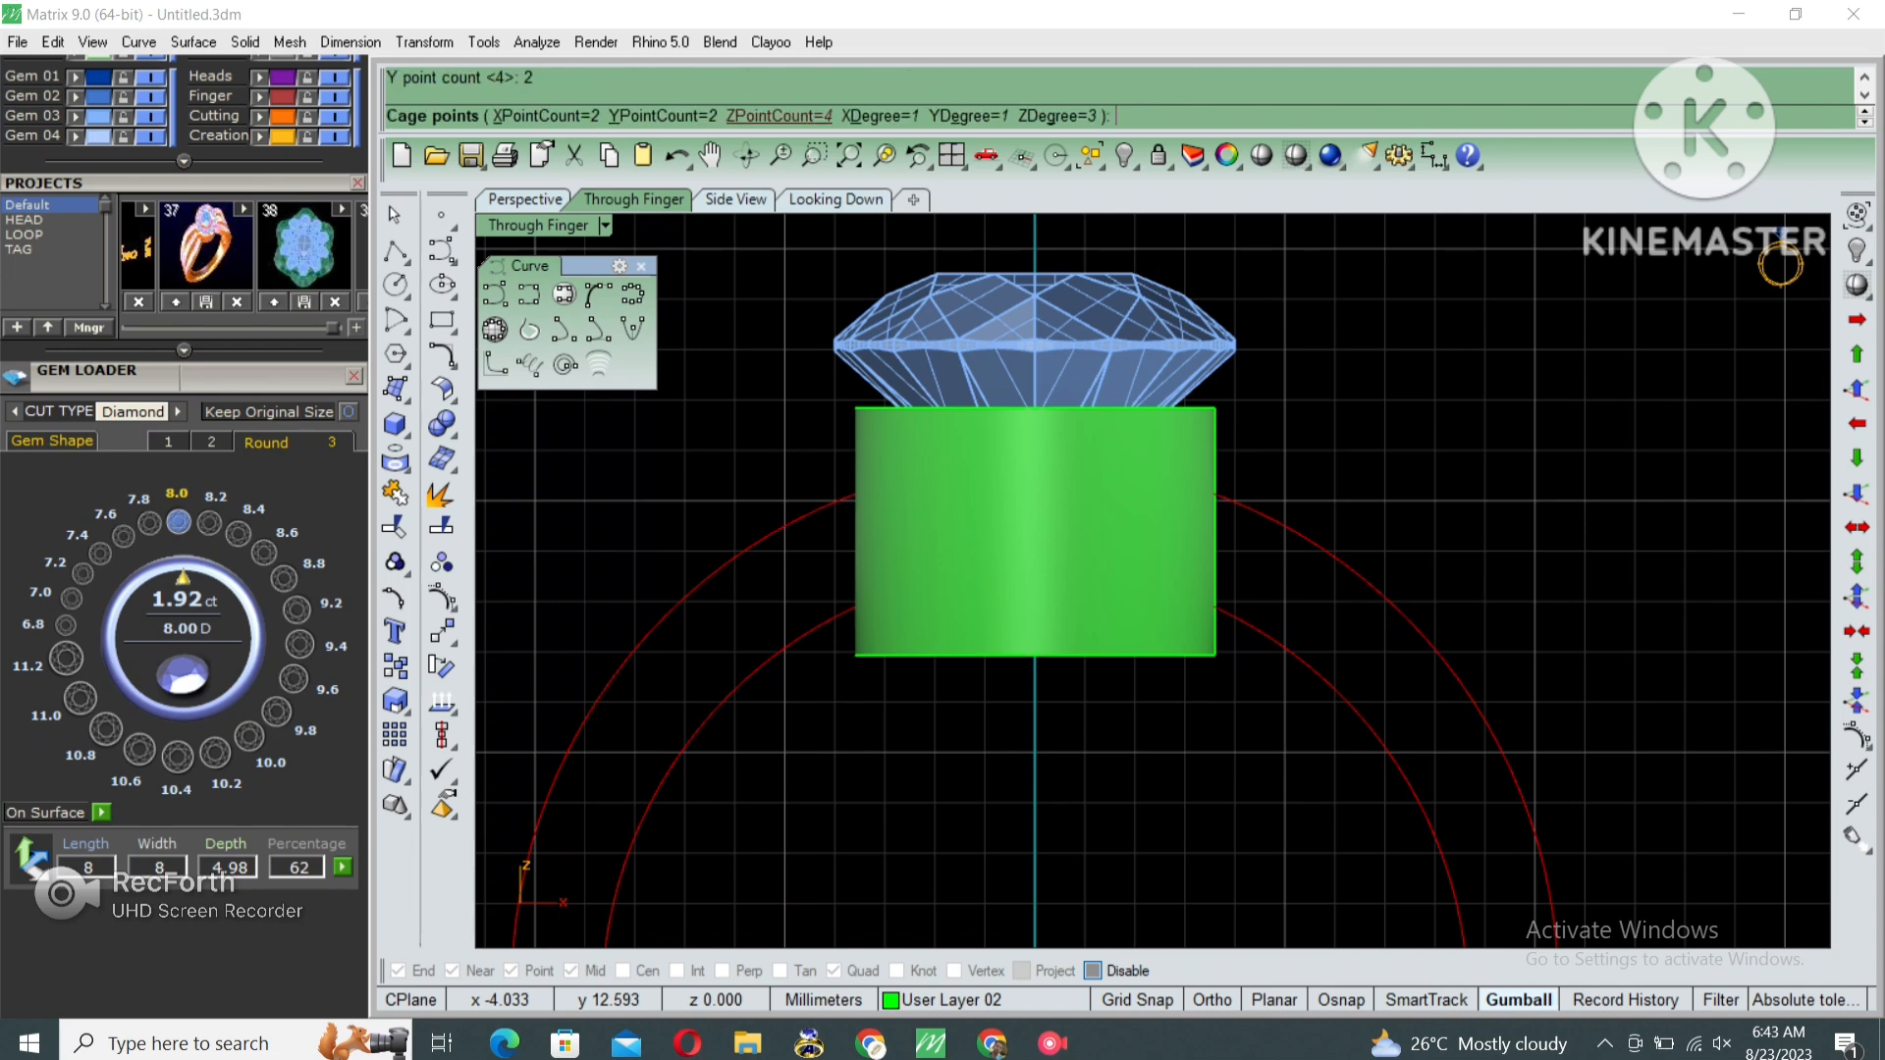
key("Return")
key("Return")
Scale the lower cage points symmetrically inward to taper the solid toward its base, and delete the cage.
left_click_drag(775, 607, 1223, 795)
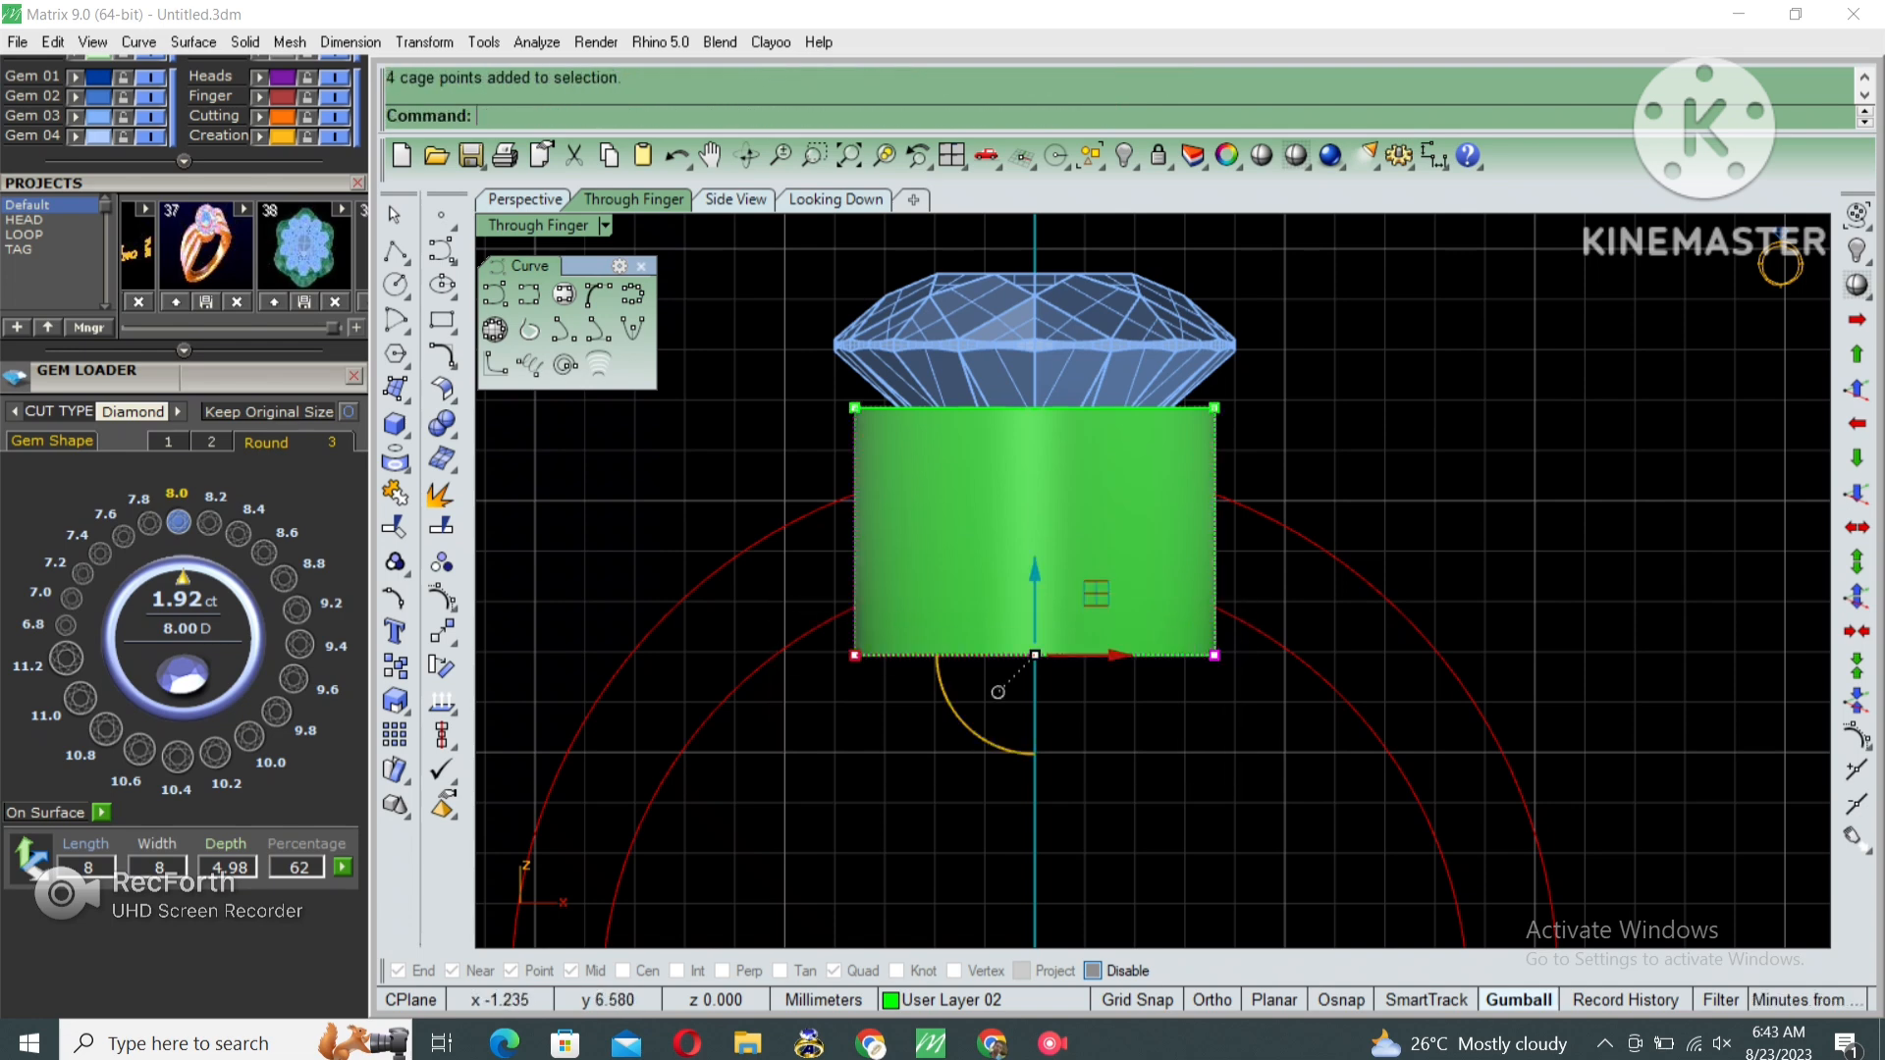
left_click_drag(854, 655, 914, 654)
left_click(896, 590)
key("Delete")
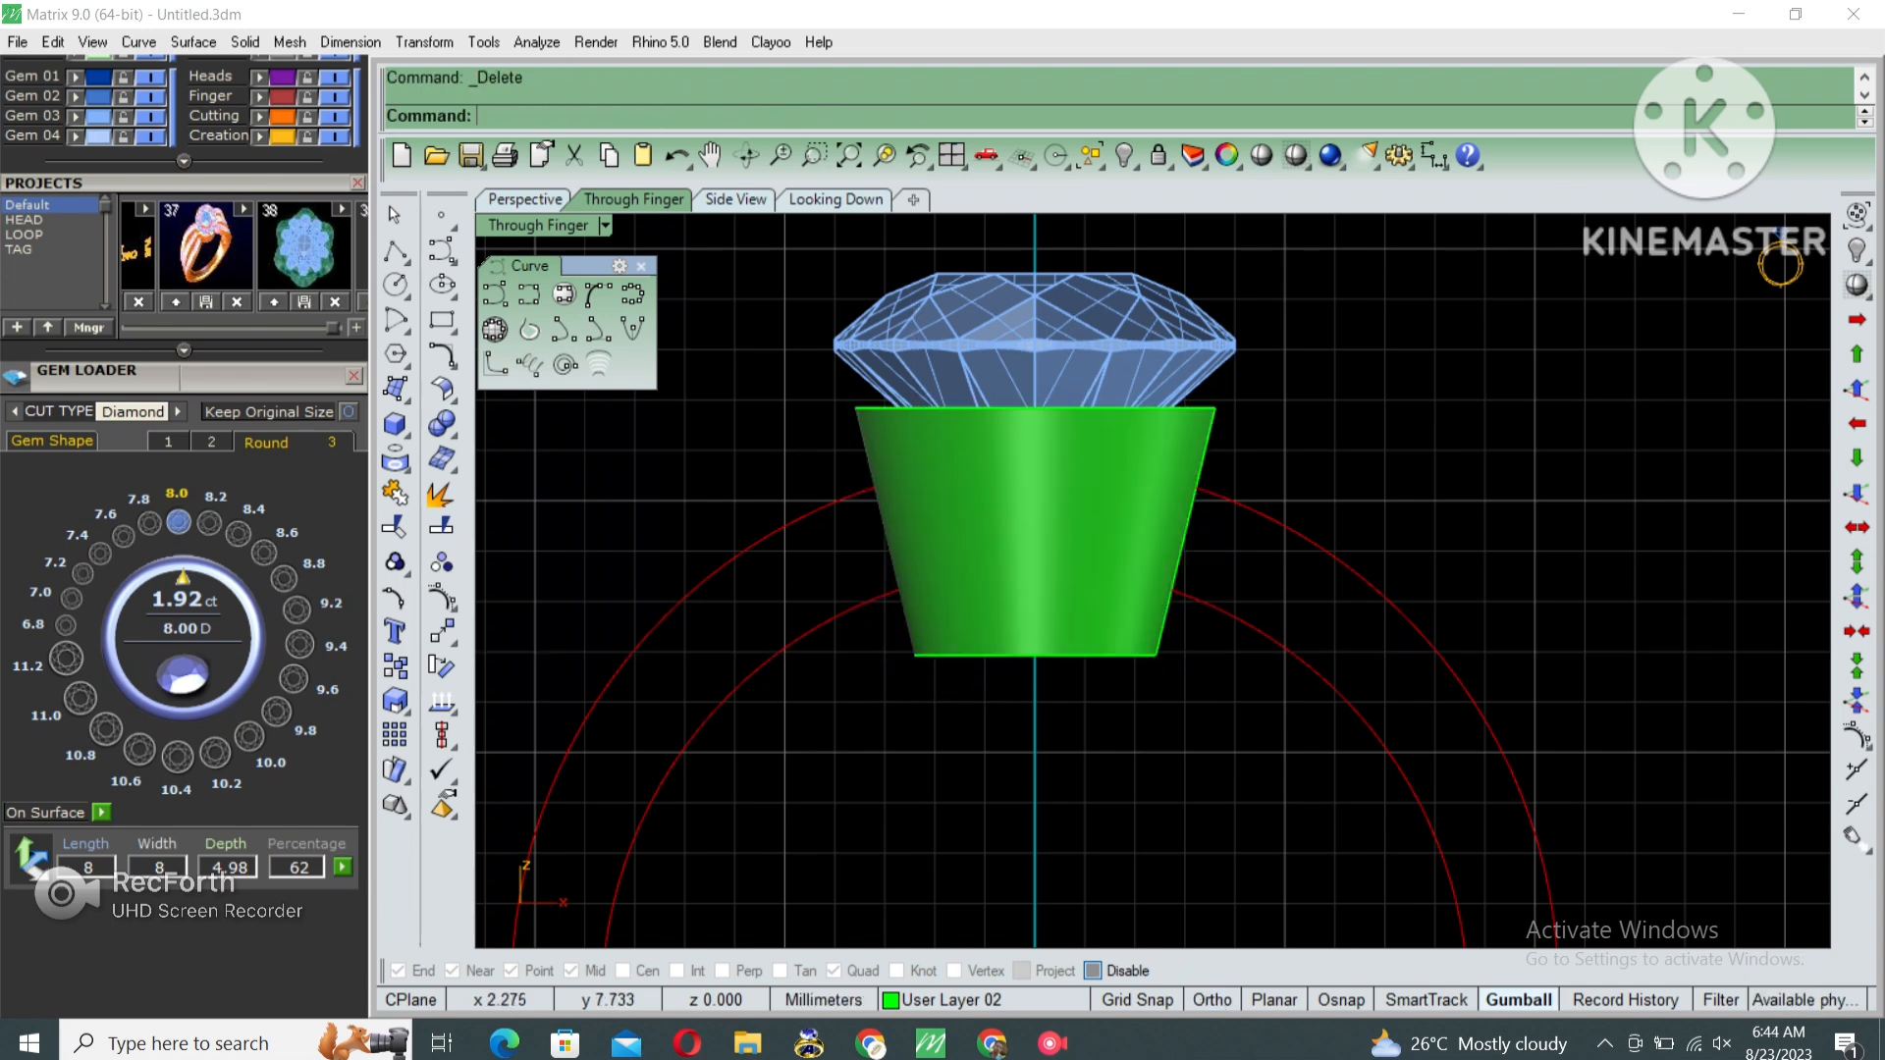
Offset the inner ring outline outward by 1 mm.
left_click(1131, 446)
right_click_drag(1254, 490, 1221, 484)
left_click(1233, 631)
right_click_drag(1203, 675, 1215, 622)
right_click(1215, 623)
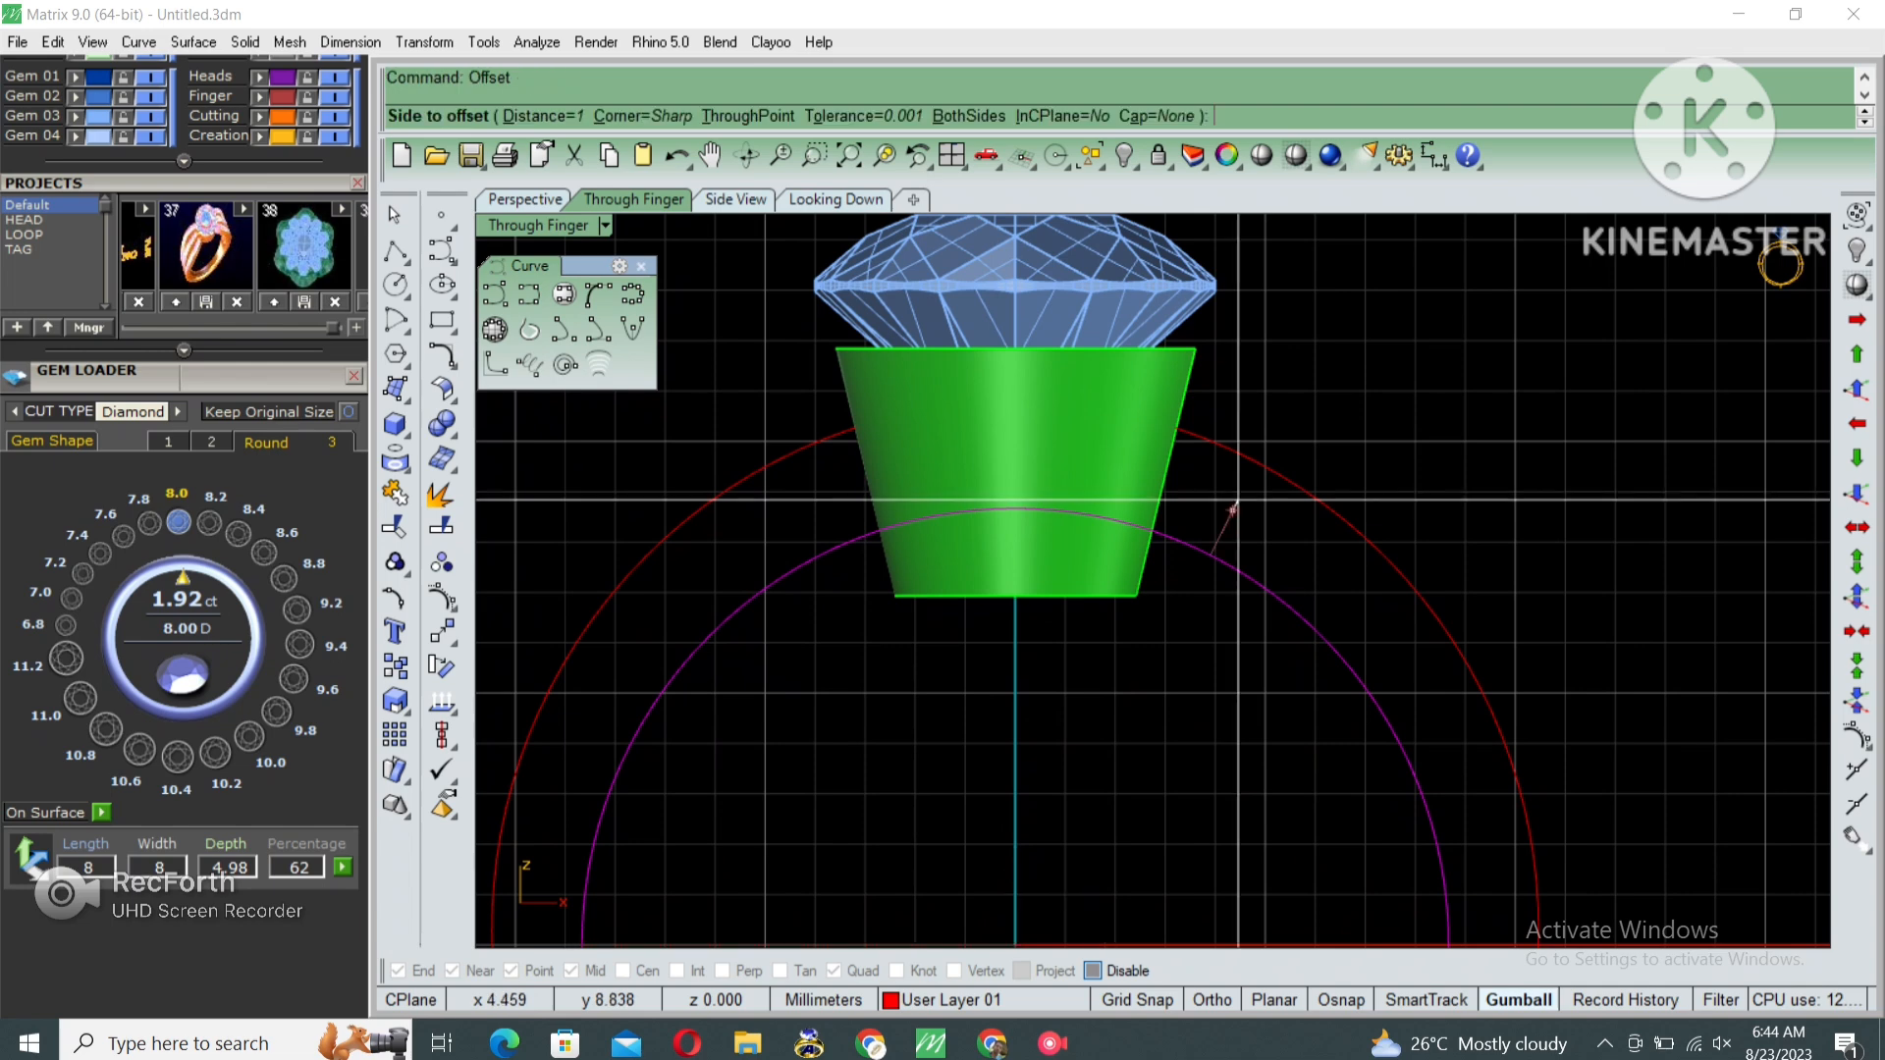
left_click(1233, 508)
Create a horizontal cutting plane through the tapered solid at its upper edge with CutPlane.
left_click(1077, 410)
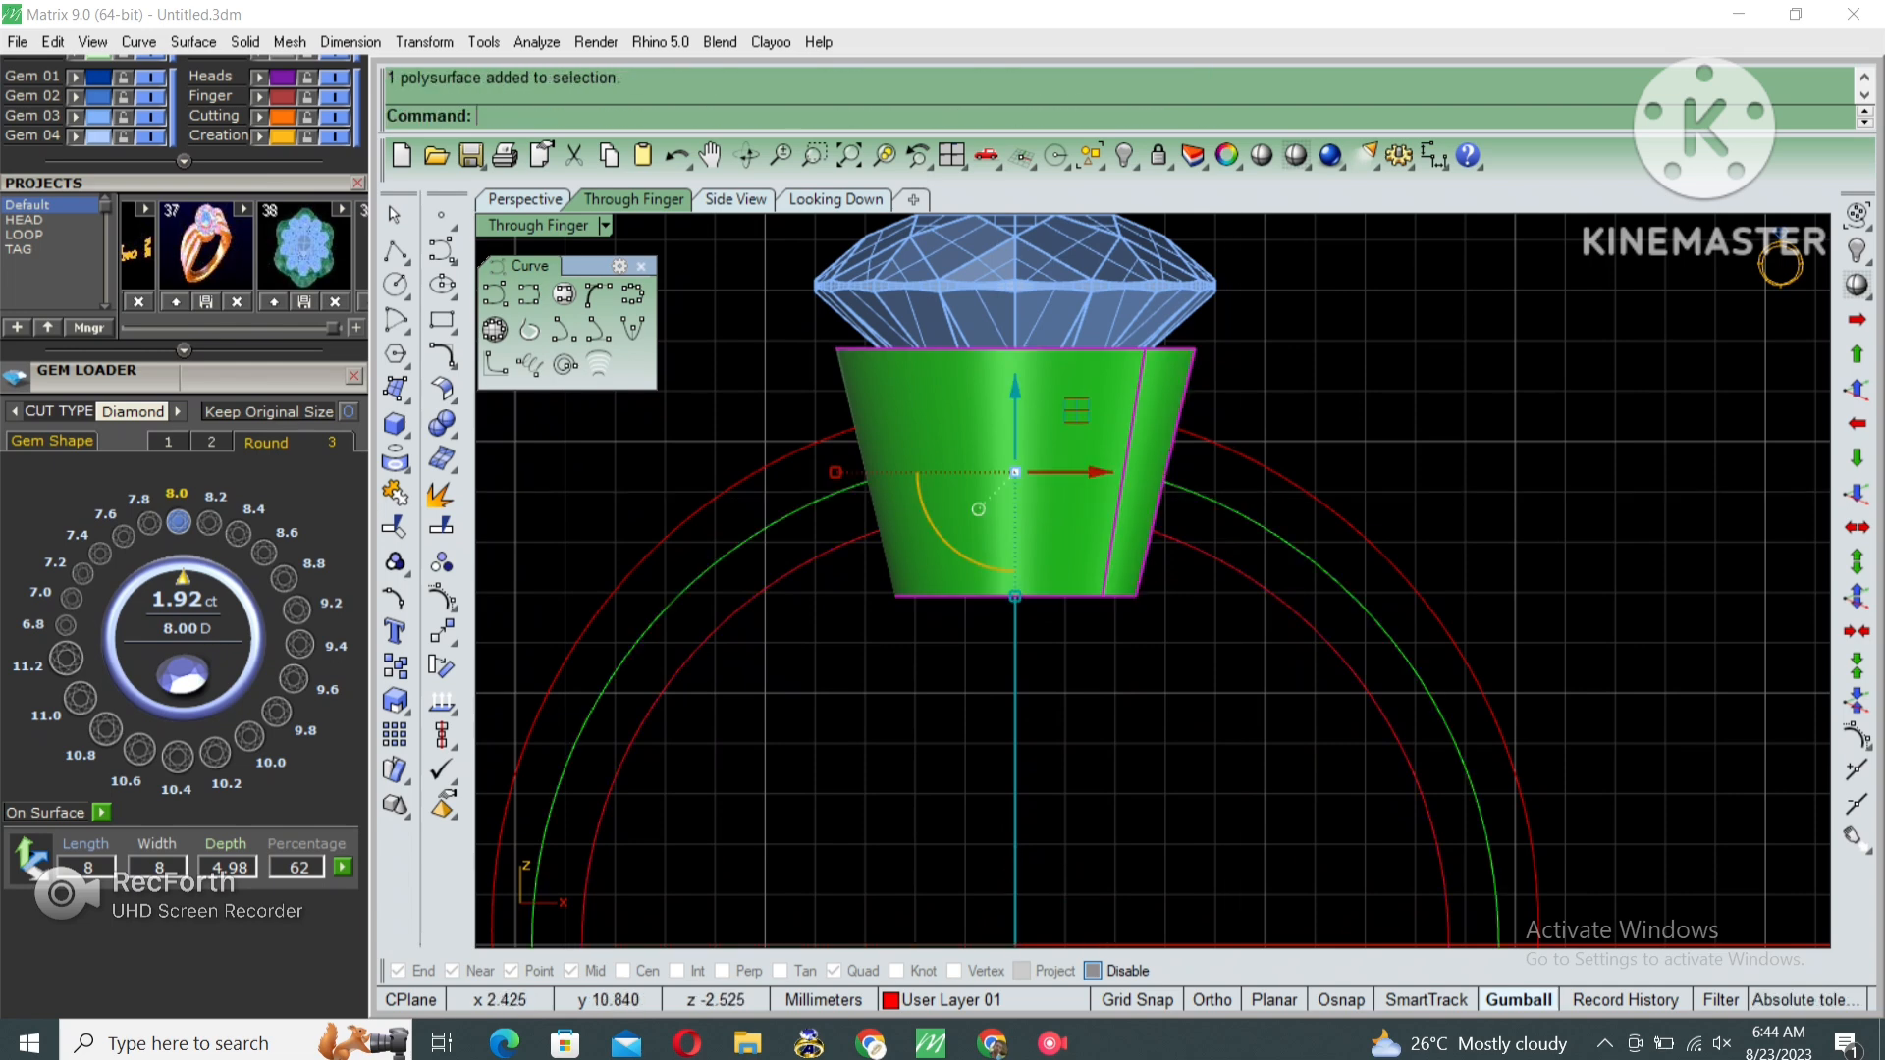
type("cutplane")
key("Return")
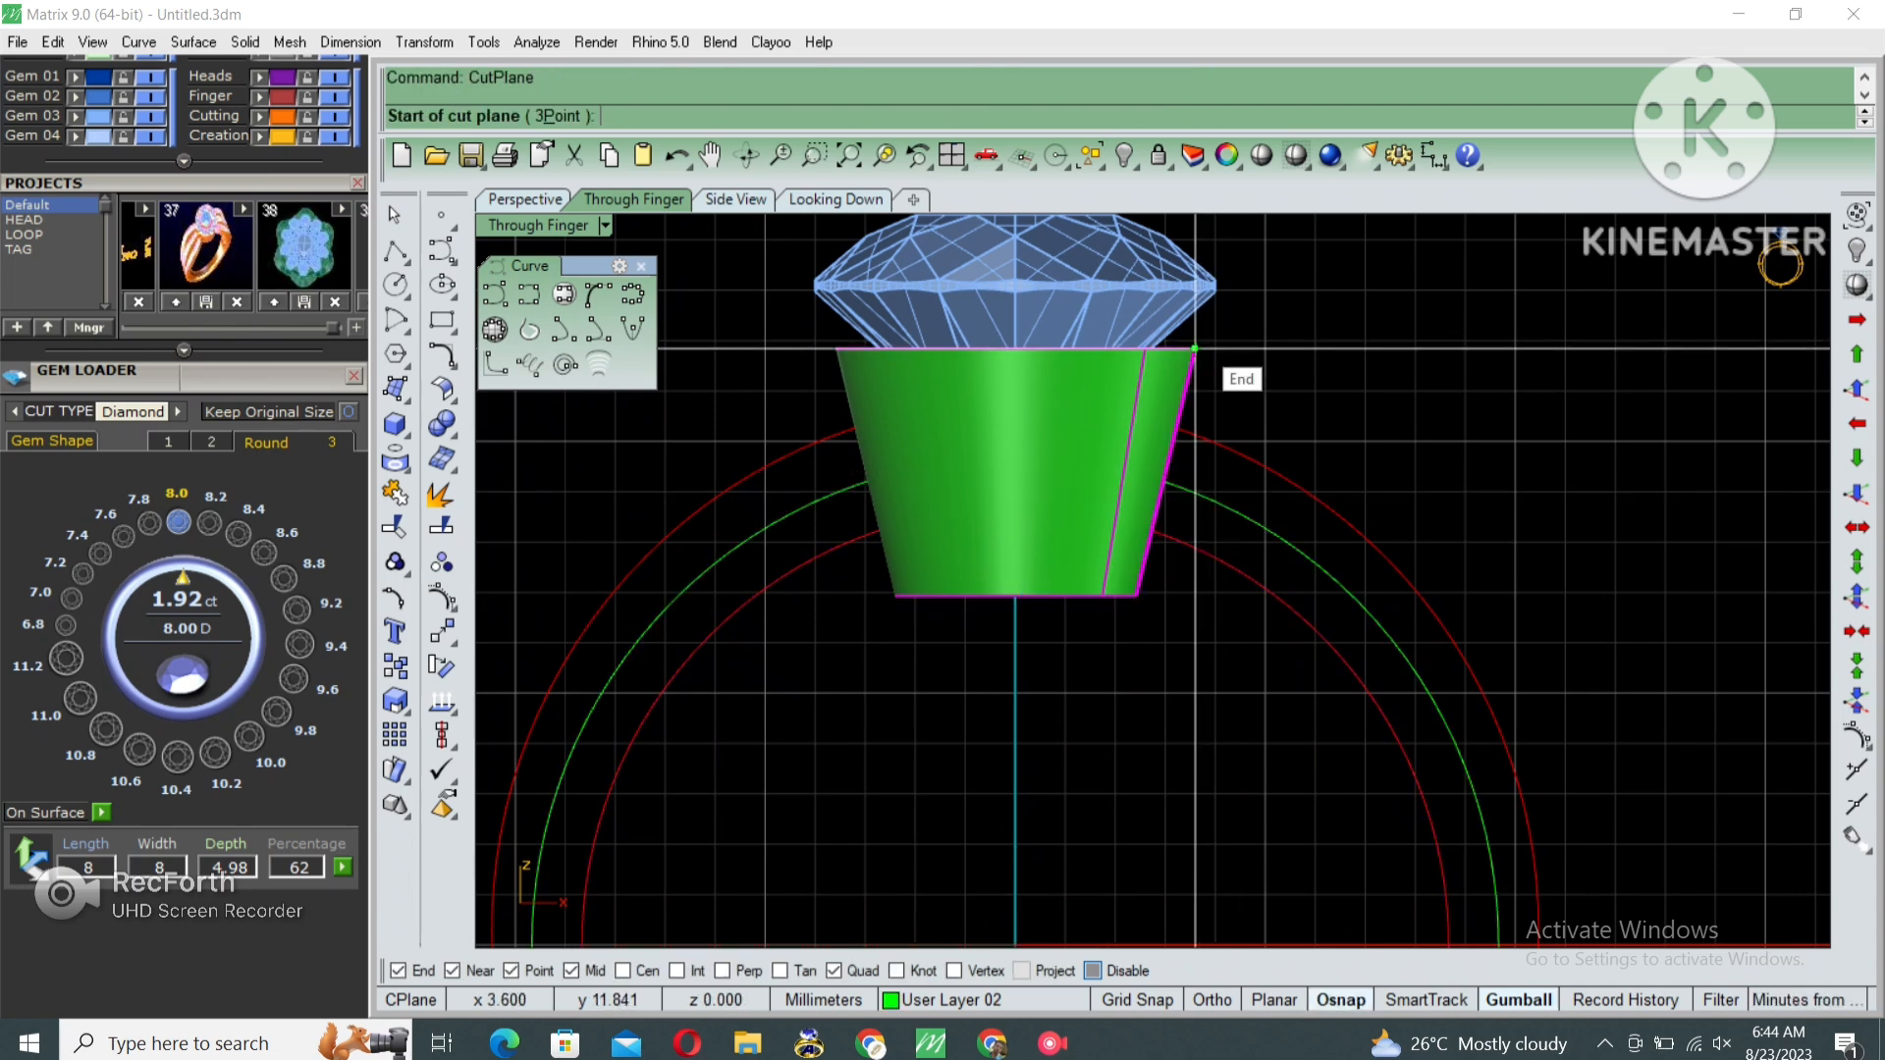
left_click(1245, 379)
left_click(1350, 393)
Move the cutting plane straight down a little over 1 mm below the solid's upper edge.
left_click_drag(1274, 323, 1217, 373)
right_click_drag(1252, 378, 1283, 351)
type("m")
key("Return")
left_click(1299, 303)
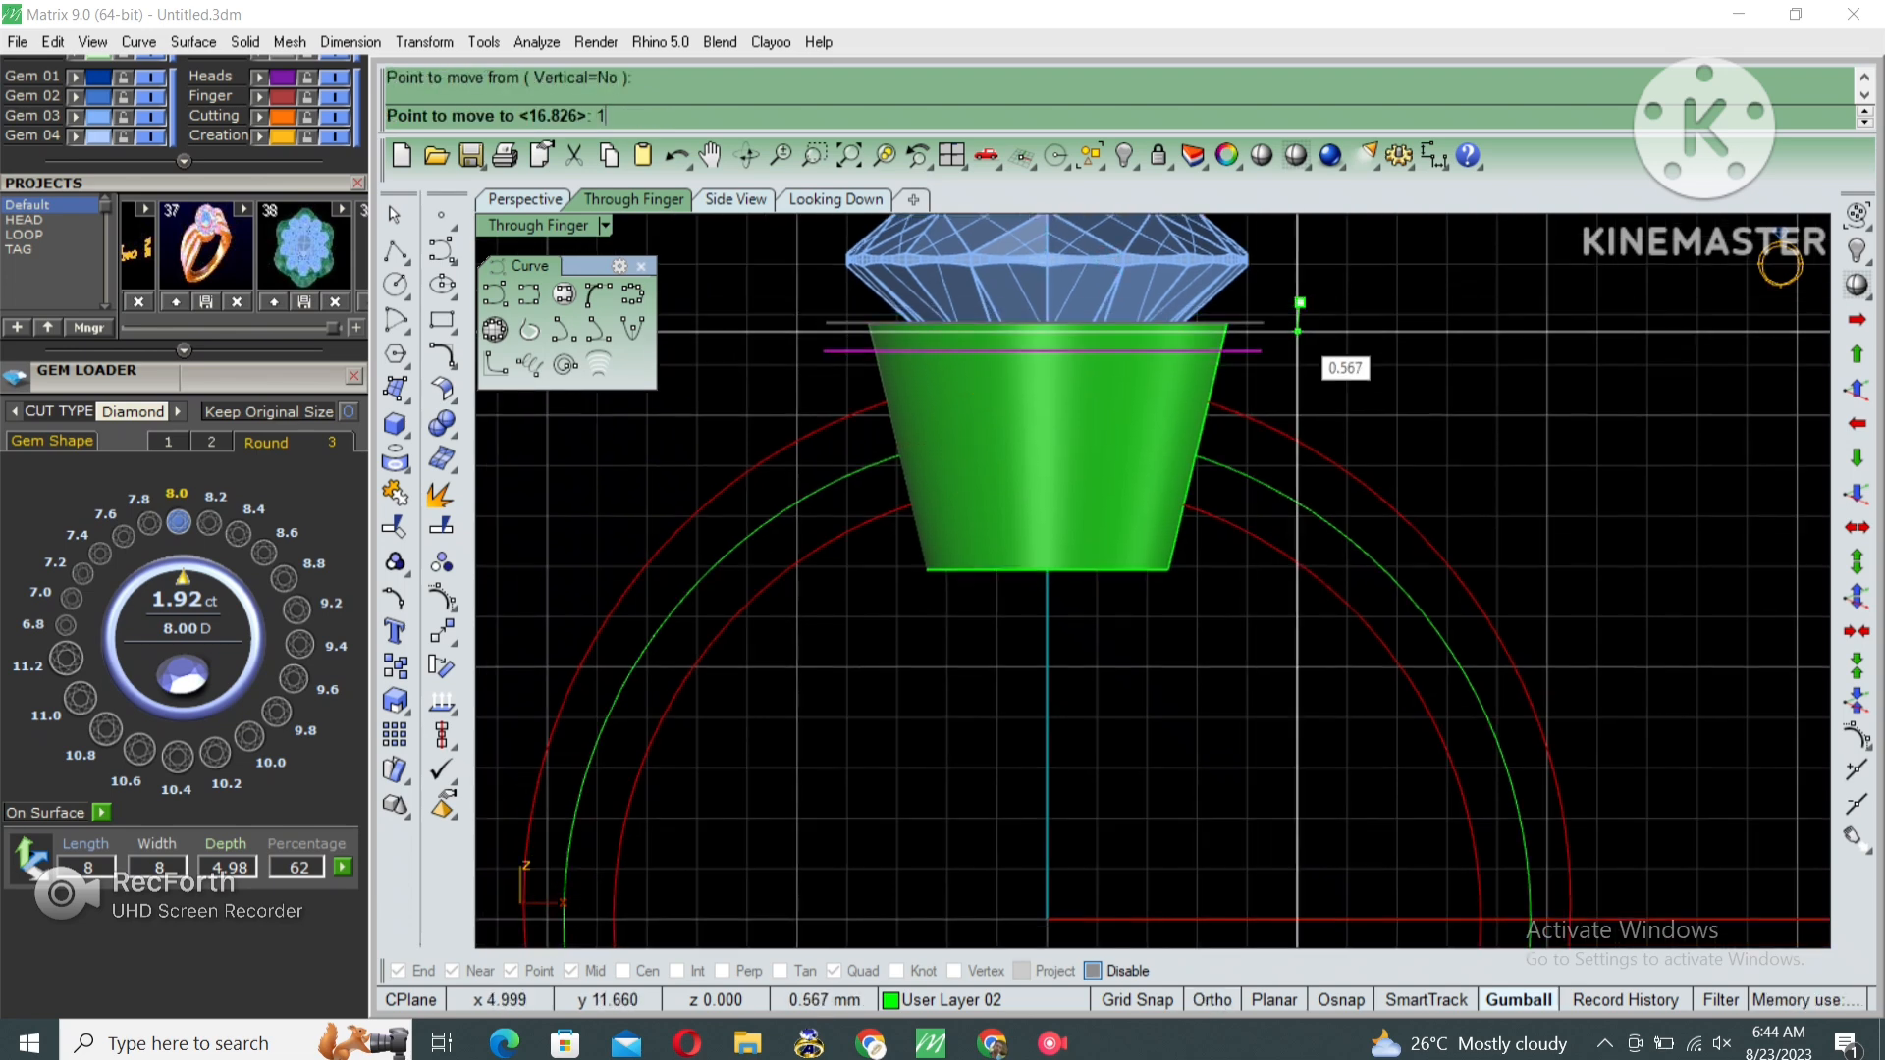
key("Return")
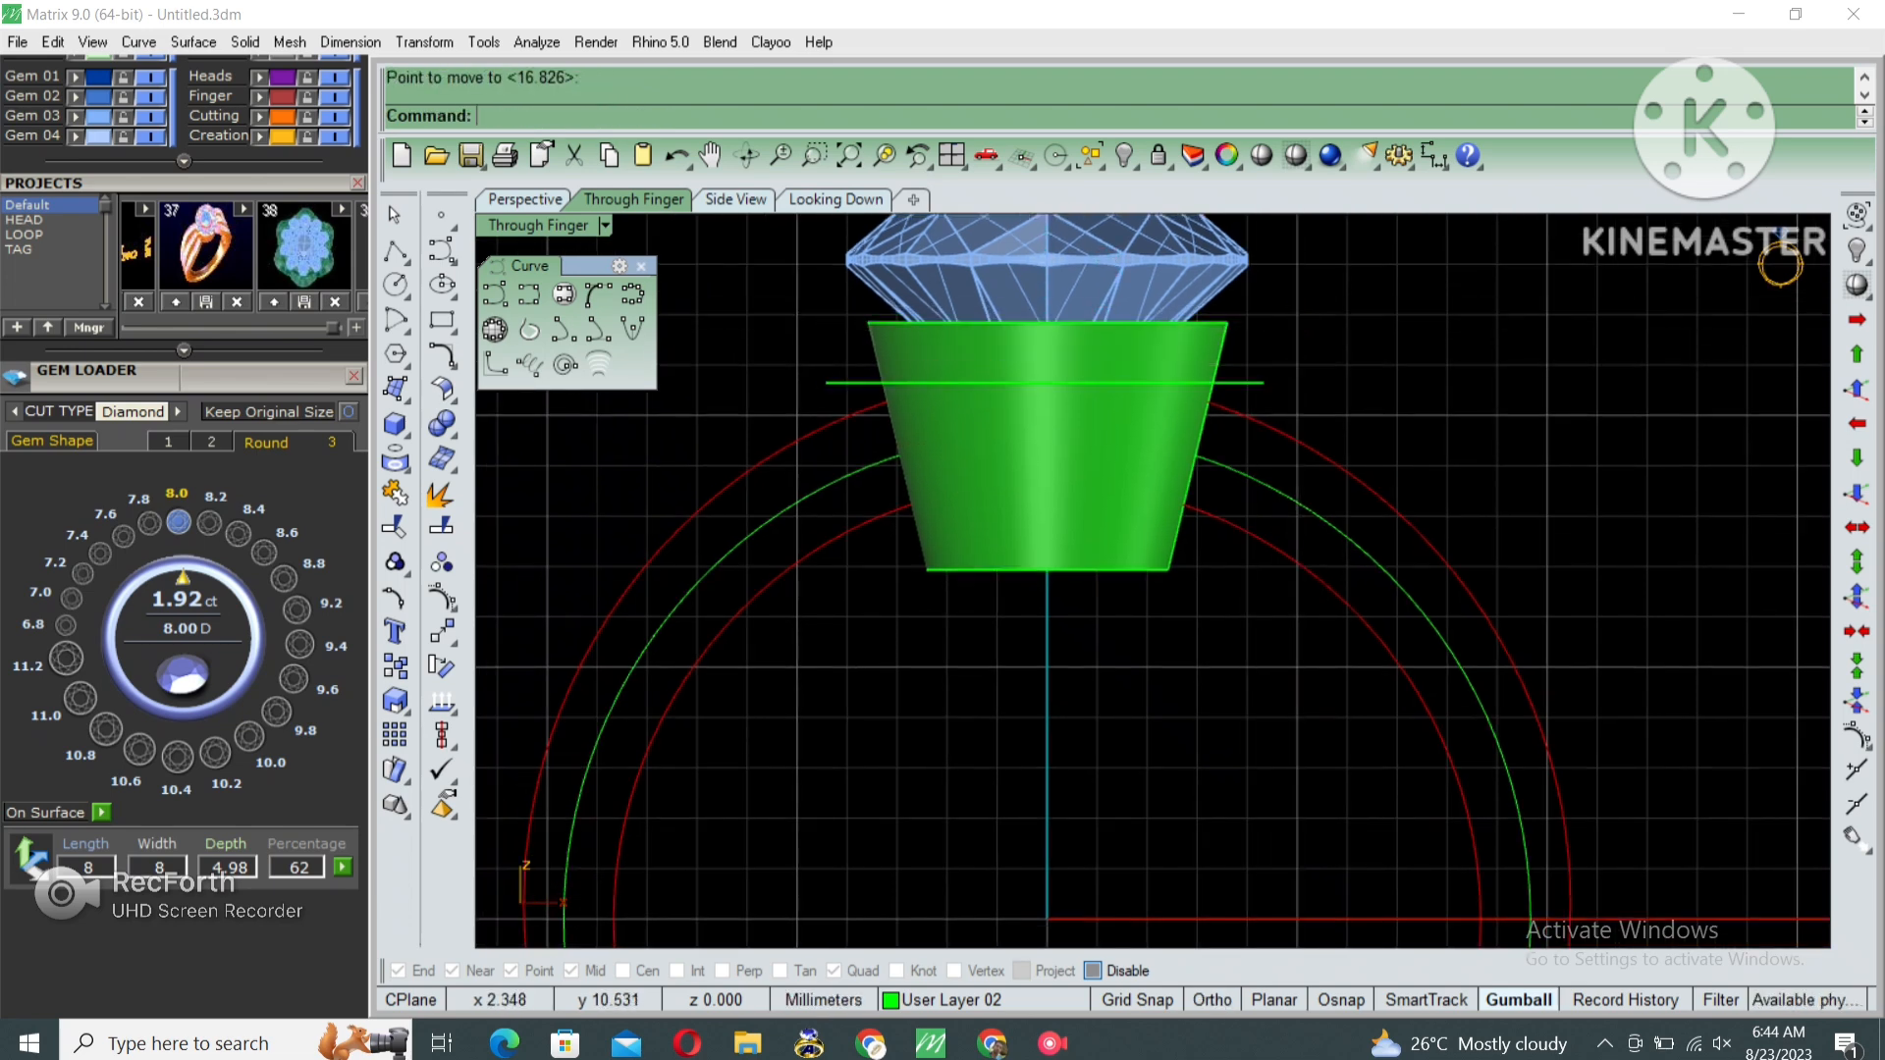
Hide the gem above the tapered solid.
left_click(1161, 419)
left_click(1108, 281)
right_click_drag(1109, 319, 1129, 538)
key("ctrl+h")
Untrim the center hole's edge on the tapered solid in the Perspective view to close its end faces.
double_click(546, 225)
double_click(1200, 225)
key("Return")
left_click(1125, 648)
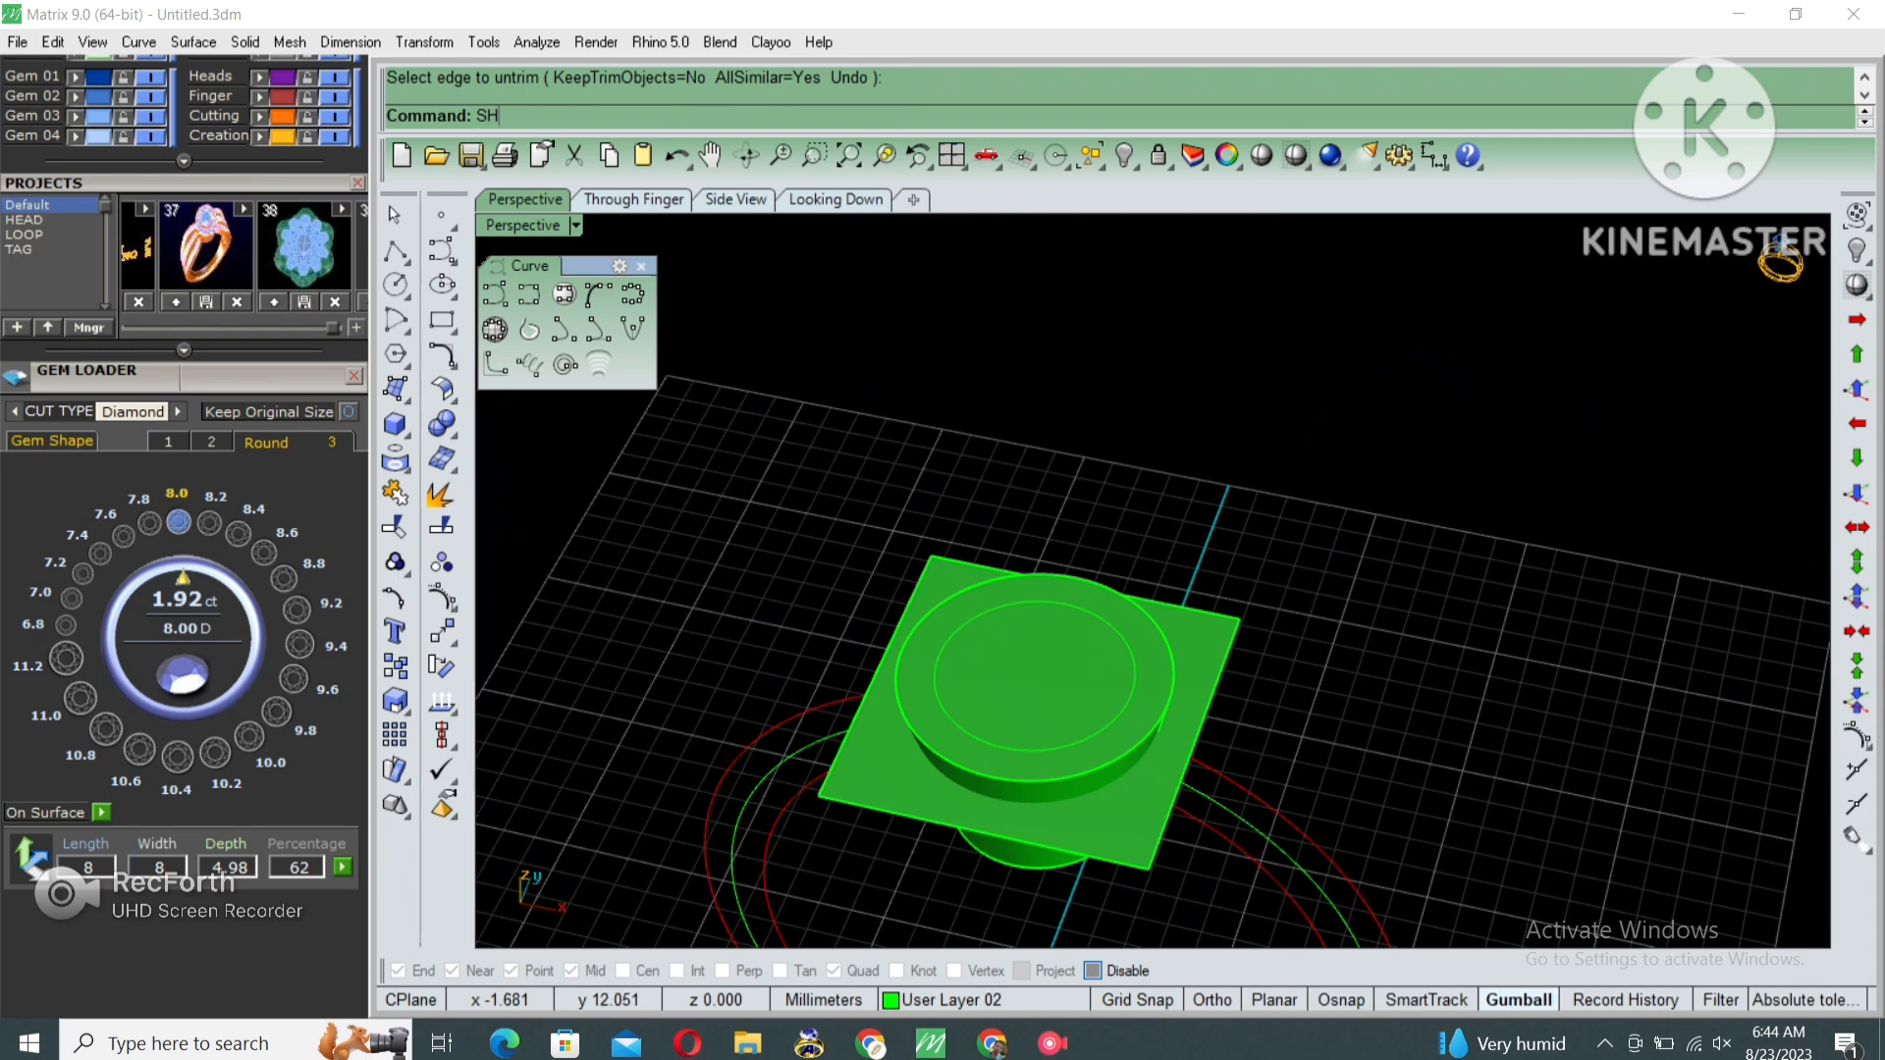
Shell the tapered solid with a 1 mm thickness, removing its upper and lower faces.
type("Shell")
key("Return")
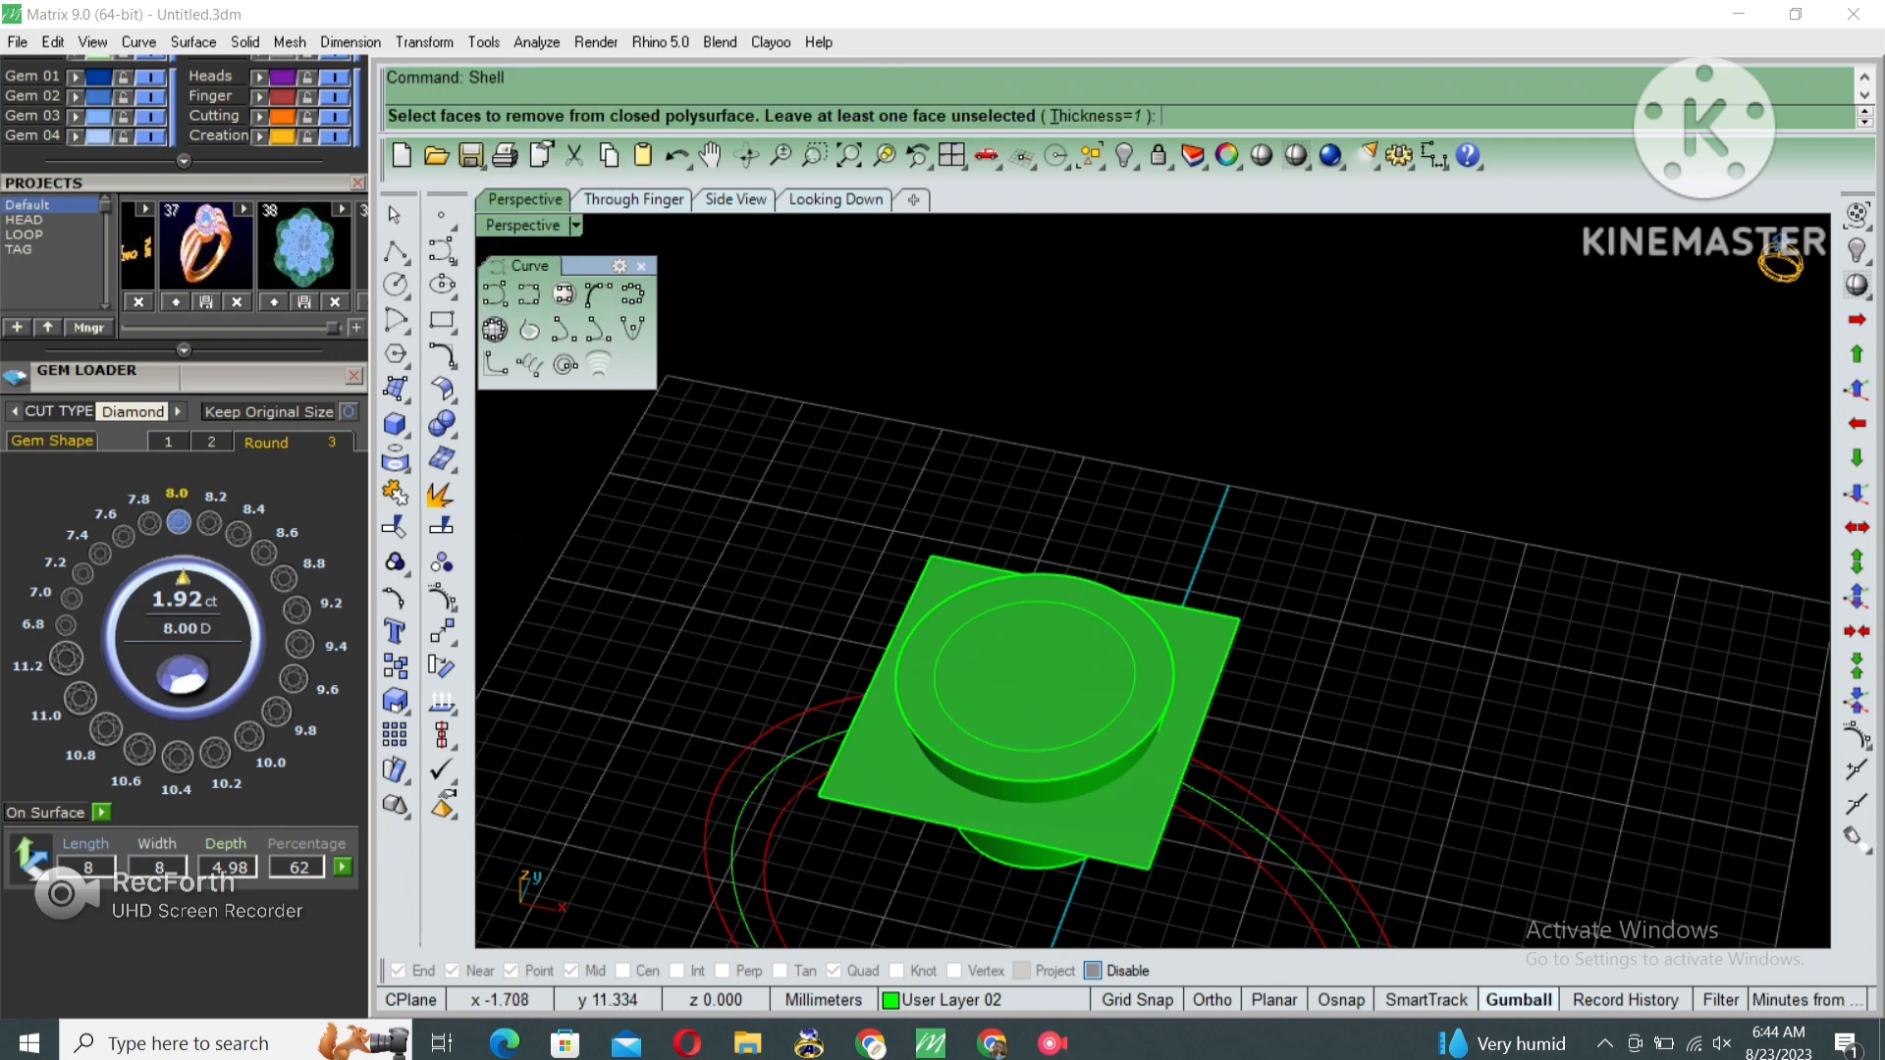
left_click(1084, 685)
right_click_drag(1066, 705, 1095, 563)
left_click(1096, 563)
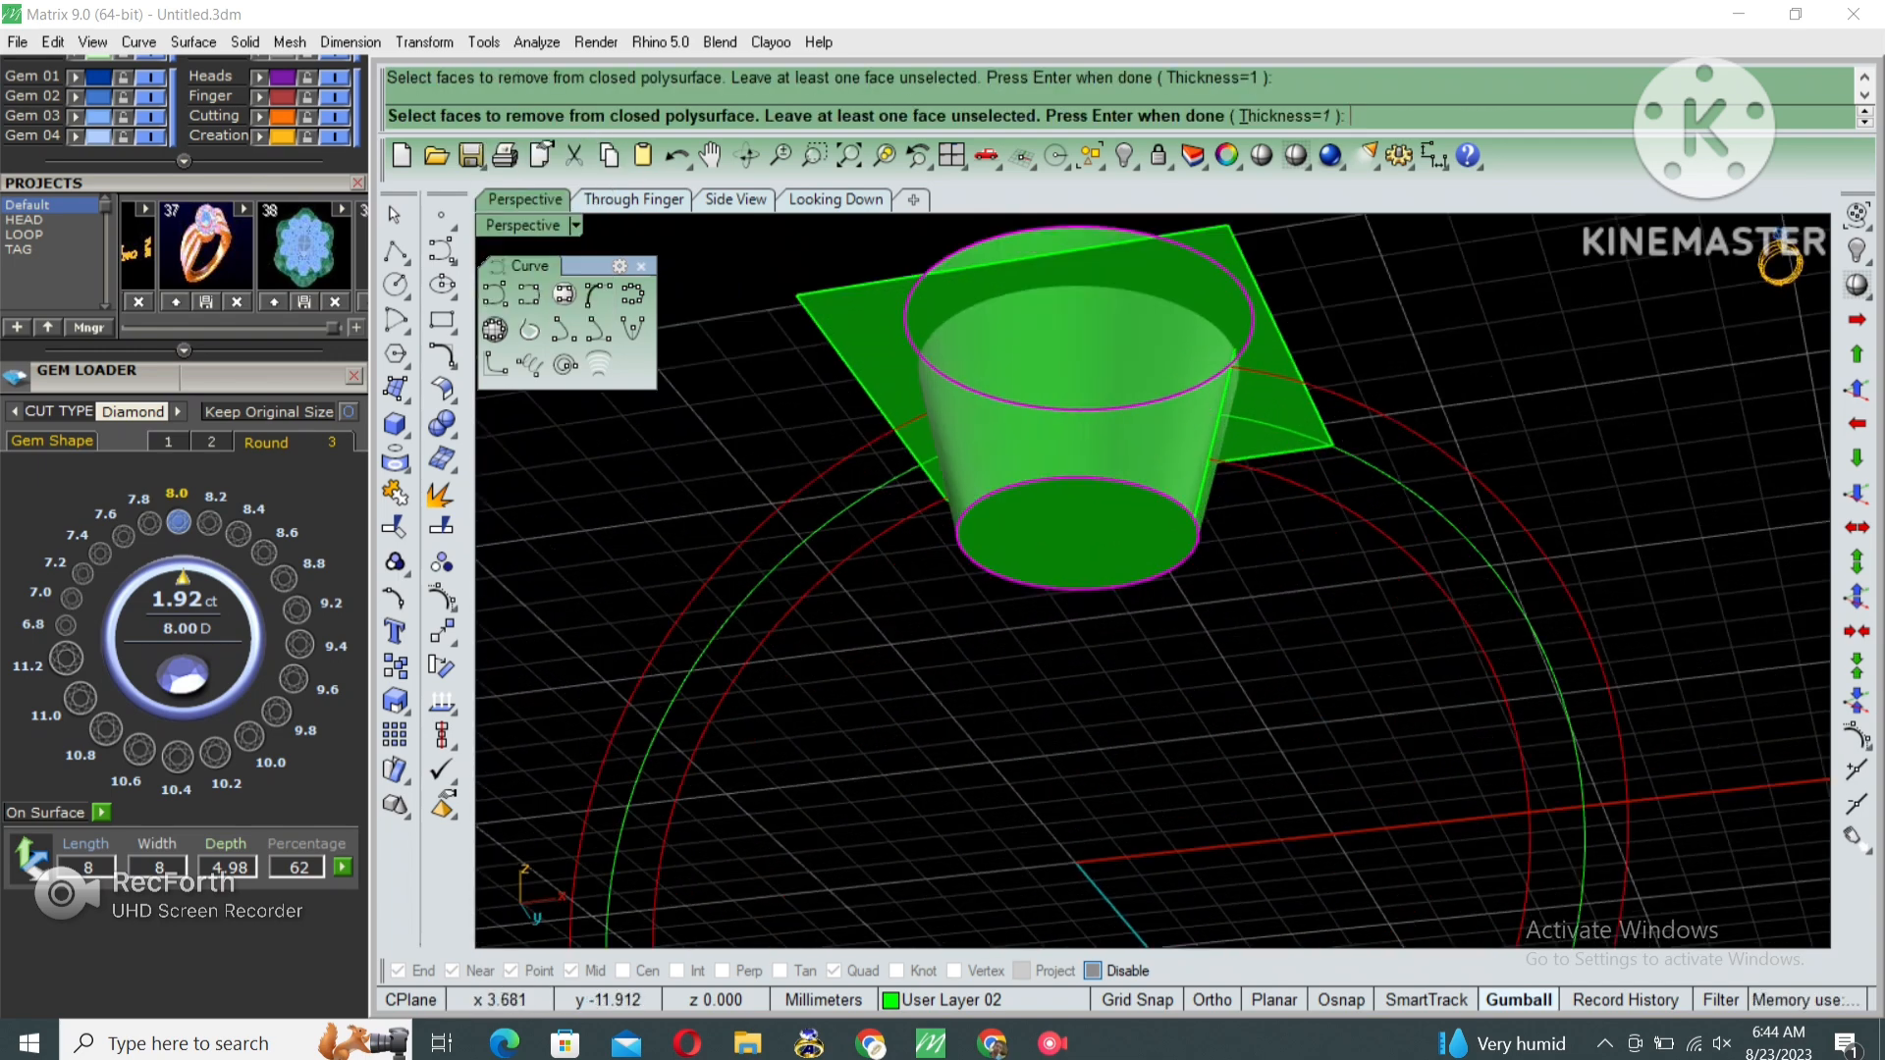
key("Return")
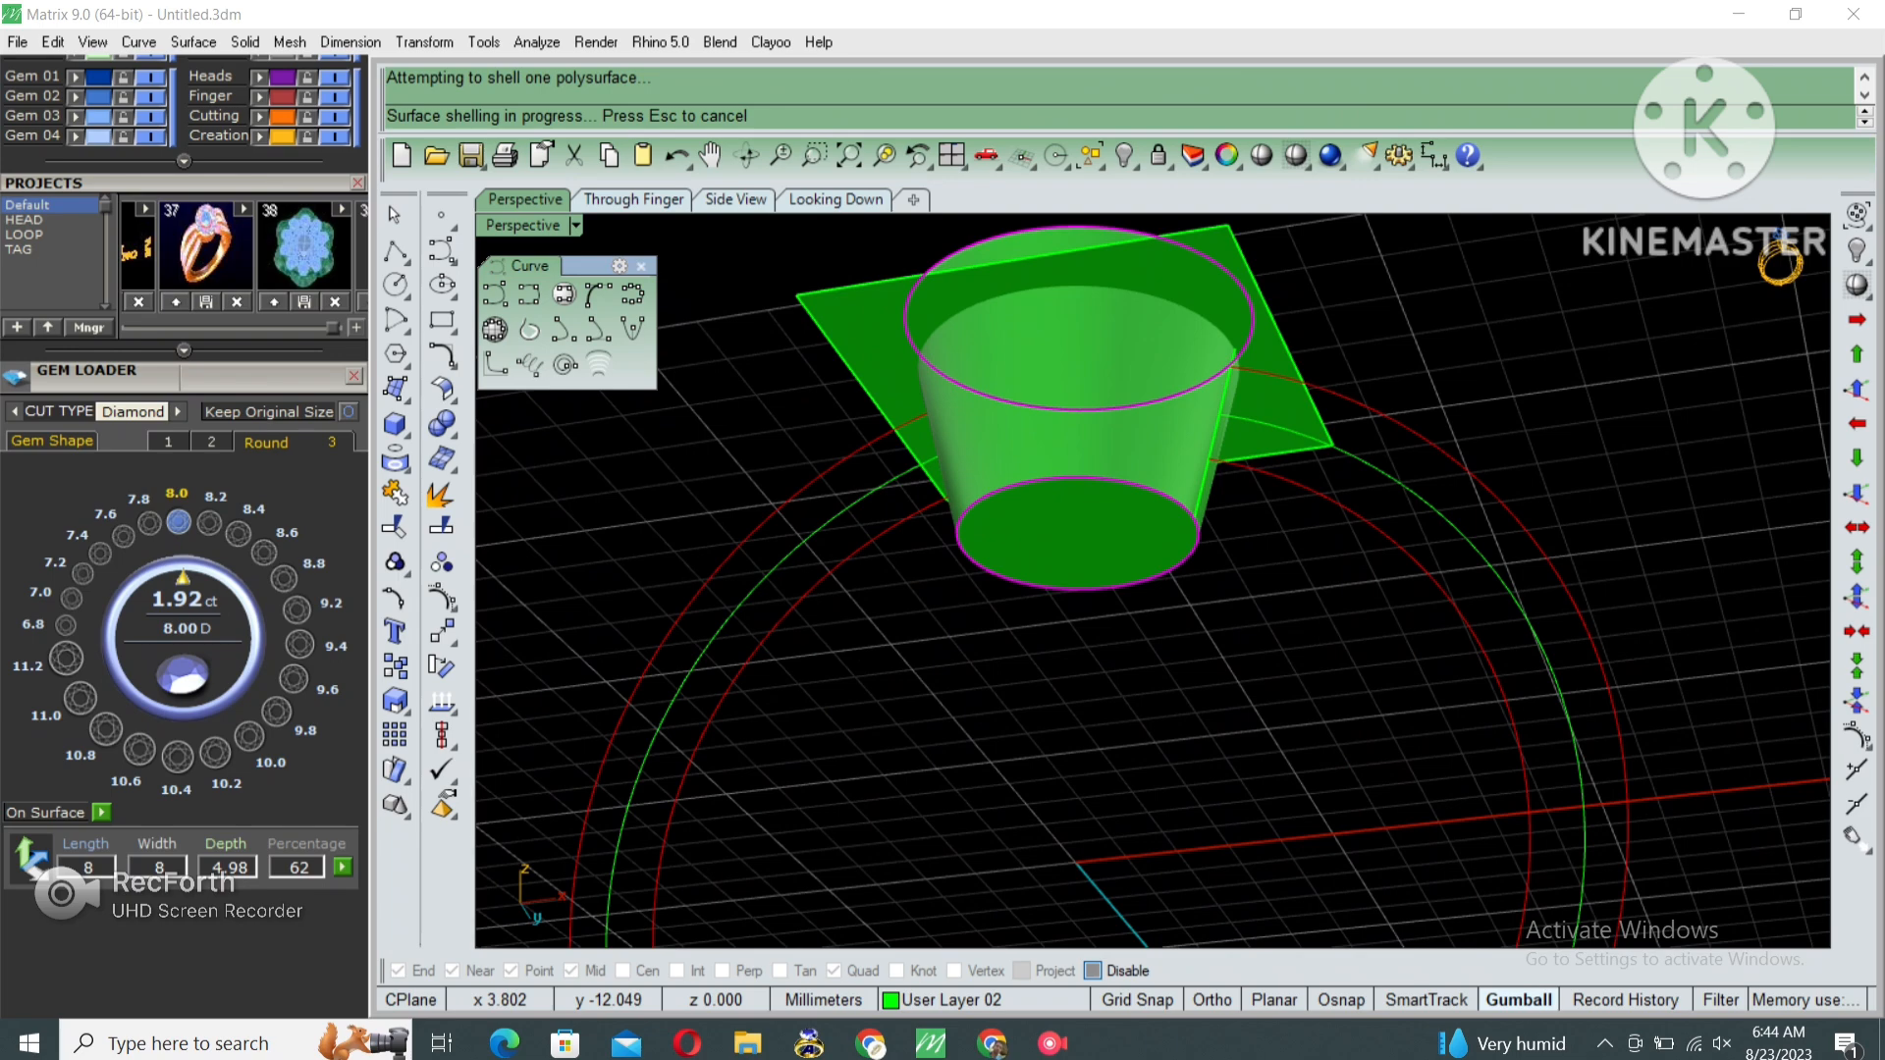
Split the shelled setting with the cutting plane and delete the plane.
left_click(1078, 430)
right_click_drag(1078, 429, 1119, 558)
type("b")
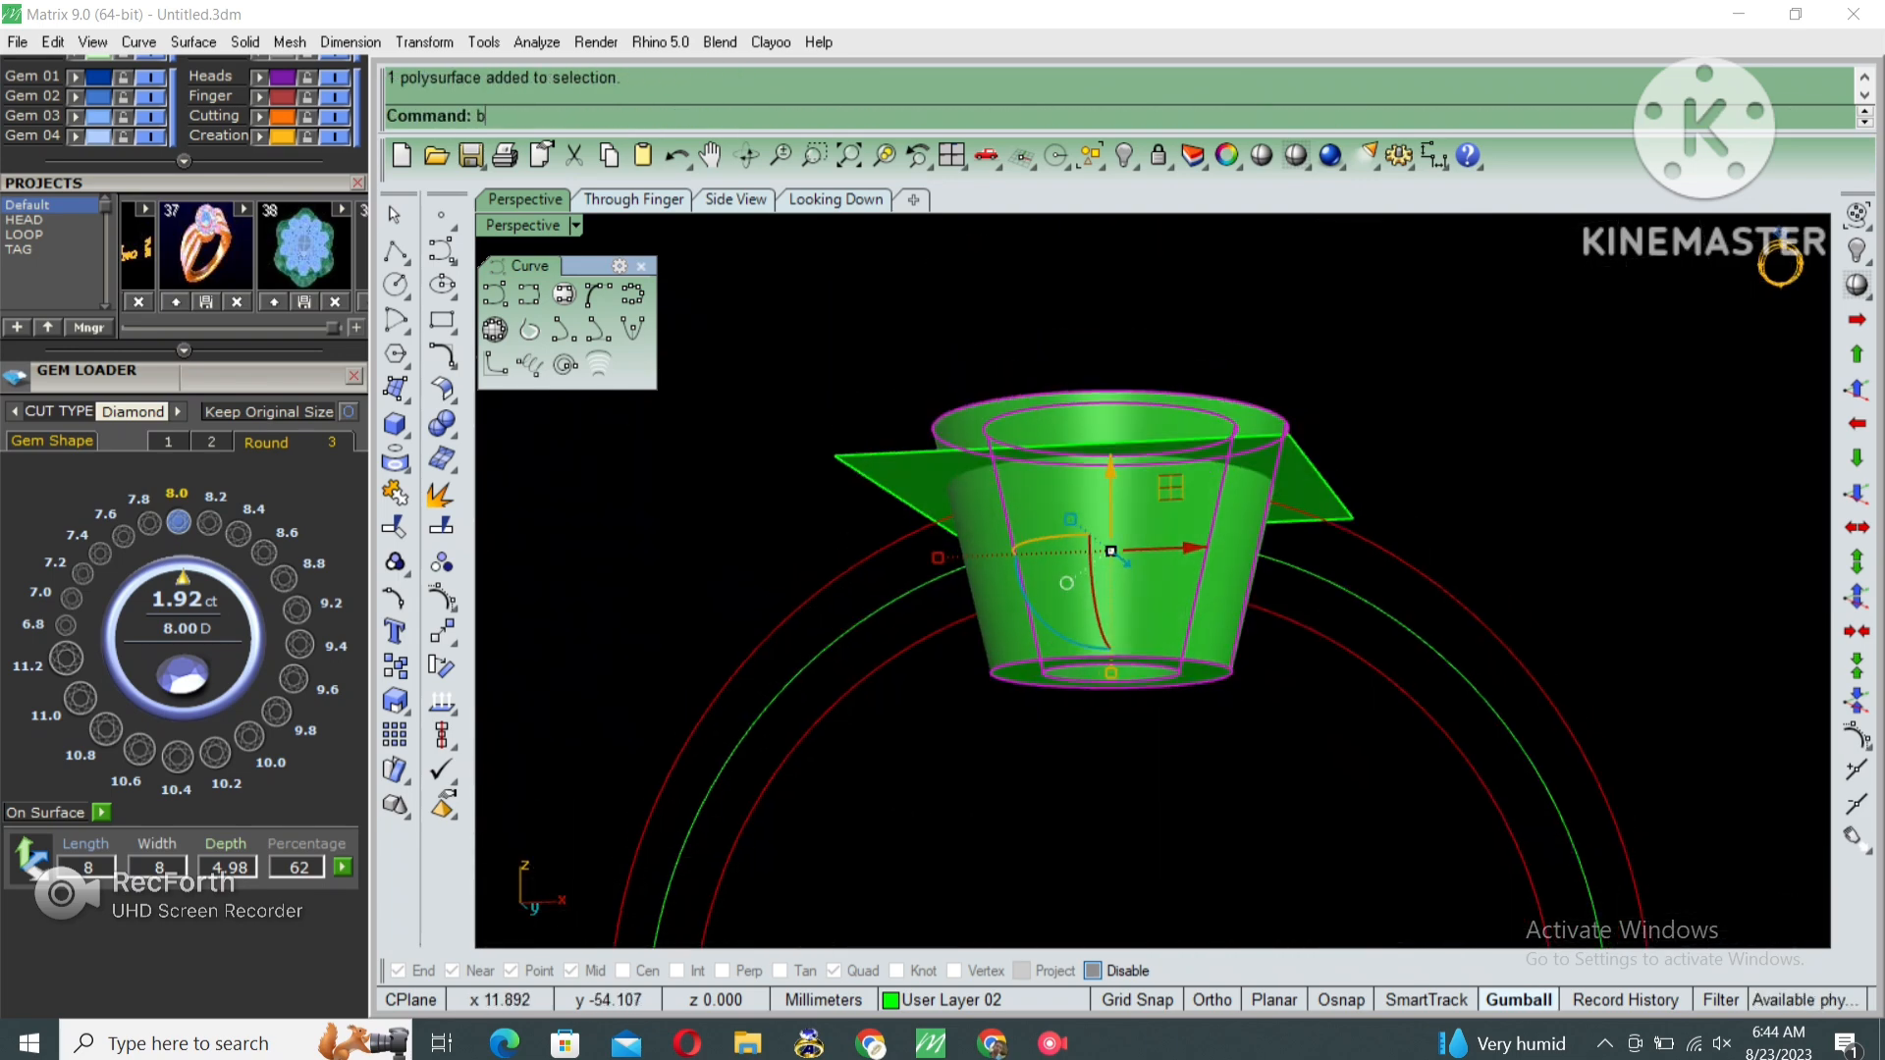
key("Return")
key("Return")
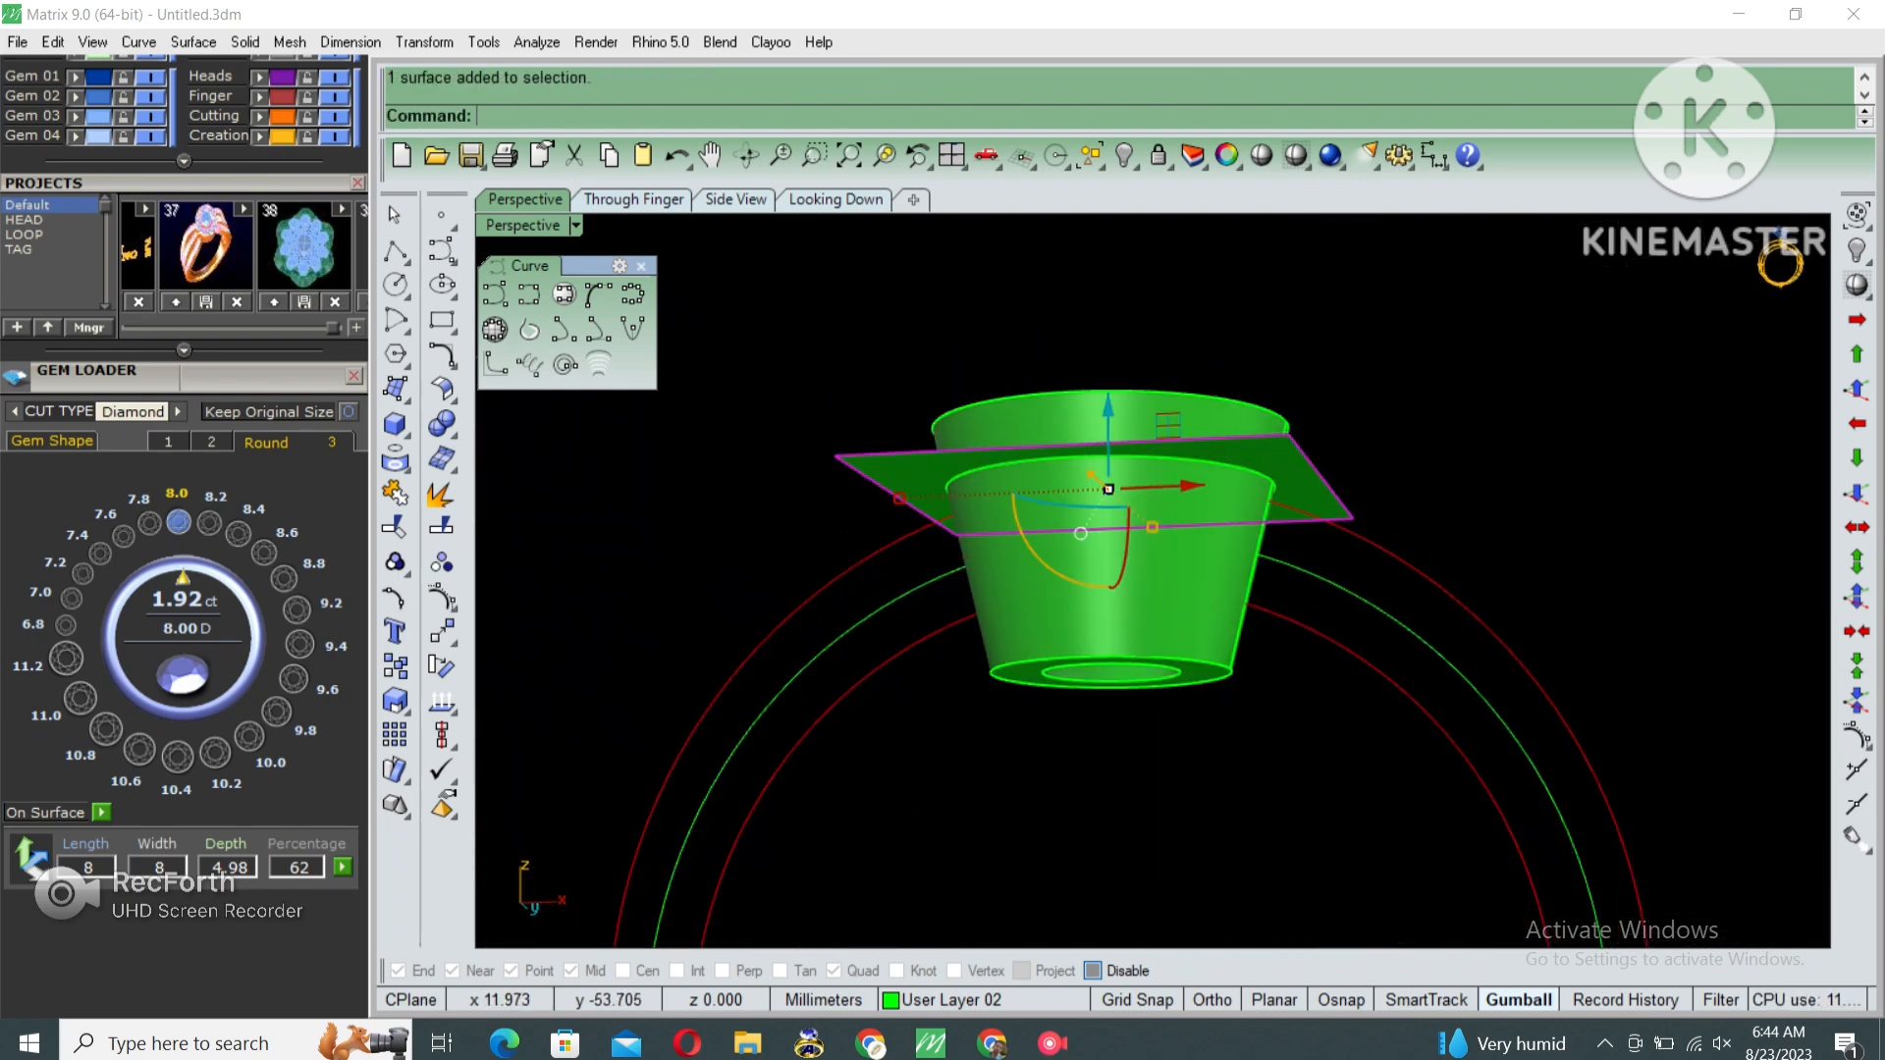
key("Delete")
Extrude the inner and offset ring outlines as a solid band on both sides, and use it to trim the lower setting to the part between them.
left_click_drag(1321, 543, 1295, 662)
scroll(1296, 660, "down", 5)
right_click_drag(1296, 660, 1217, 761)
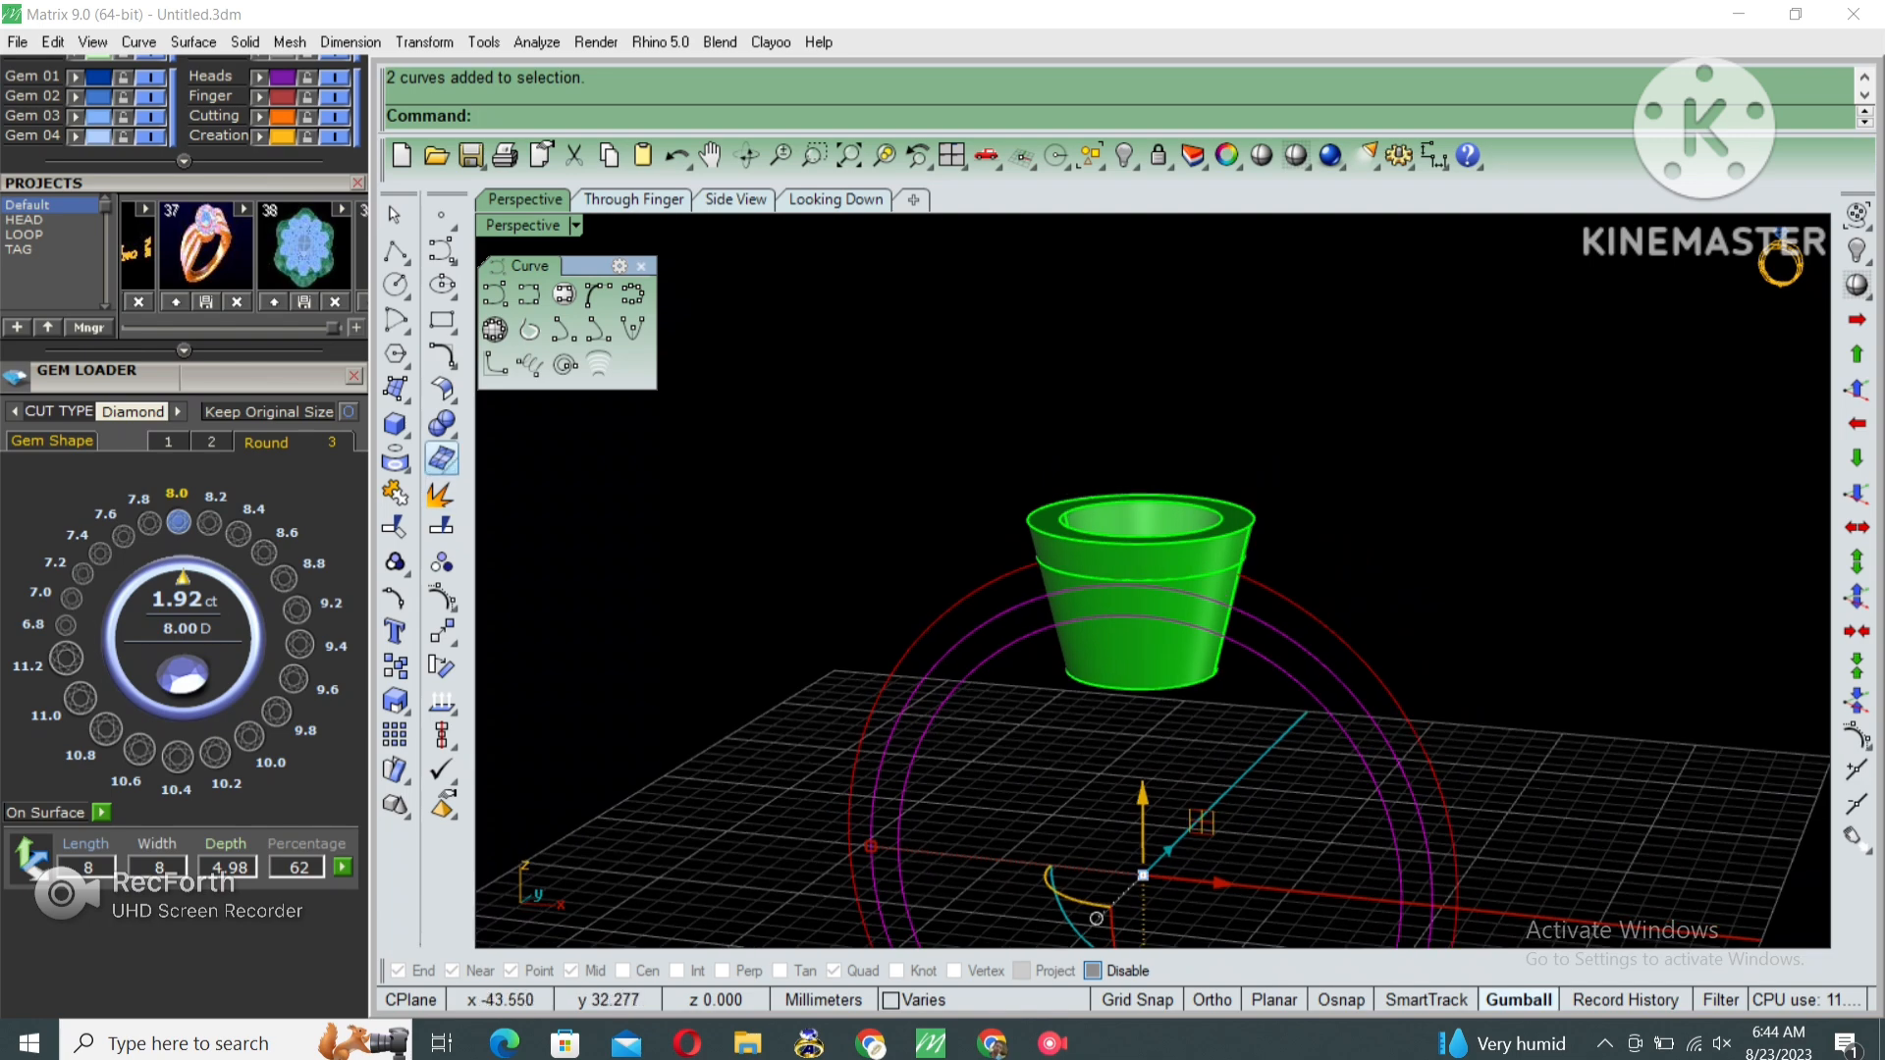
left_click(395, 425)
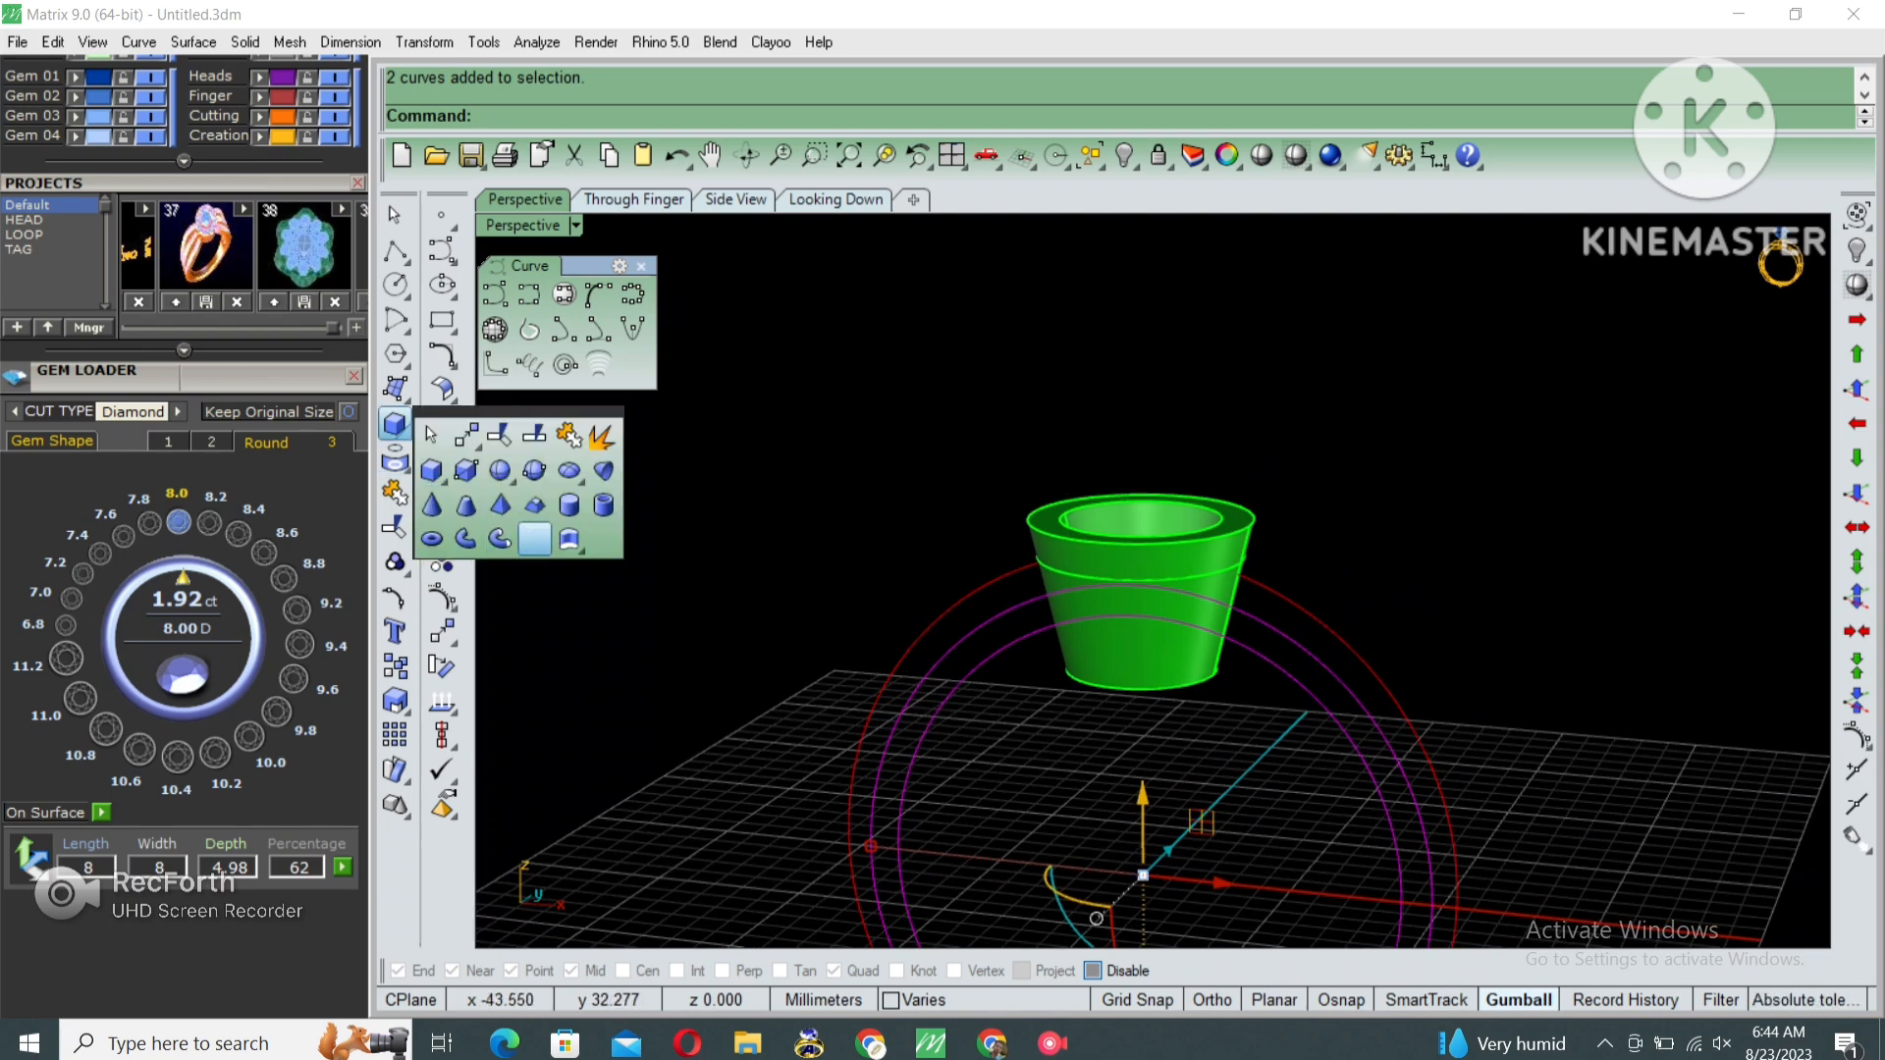
left_click(534, 538)
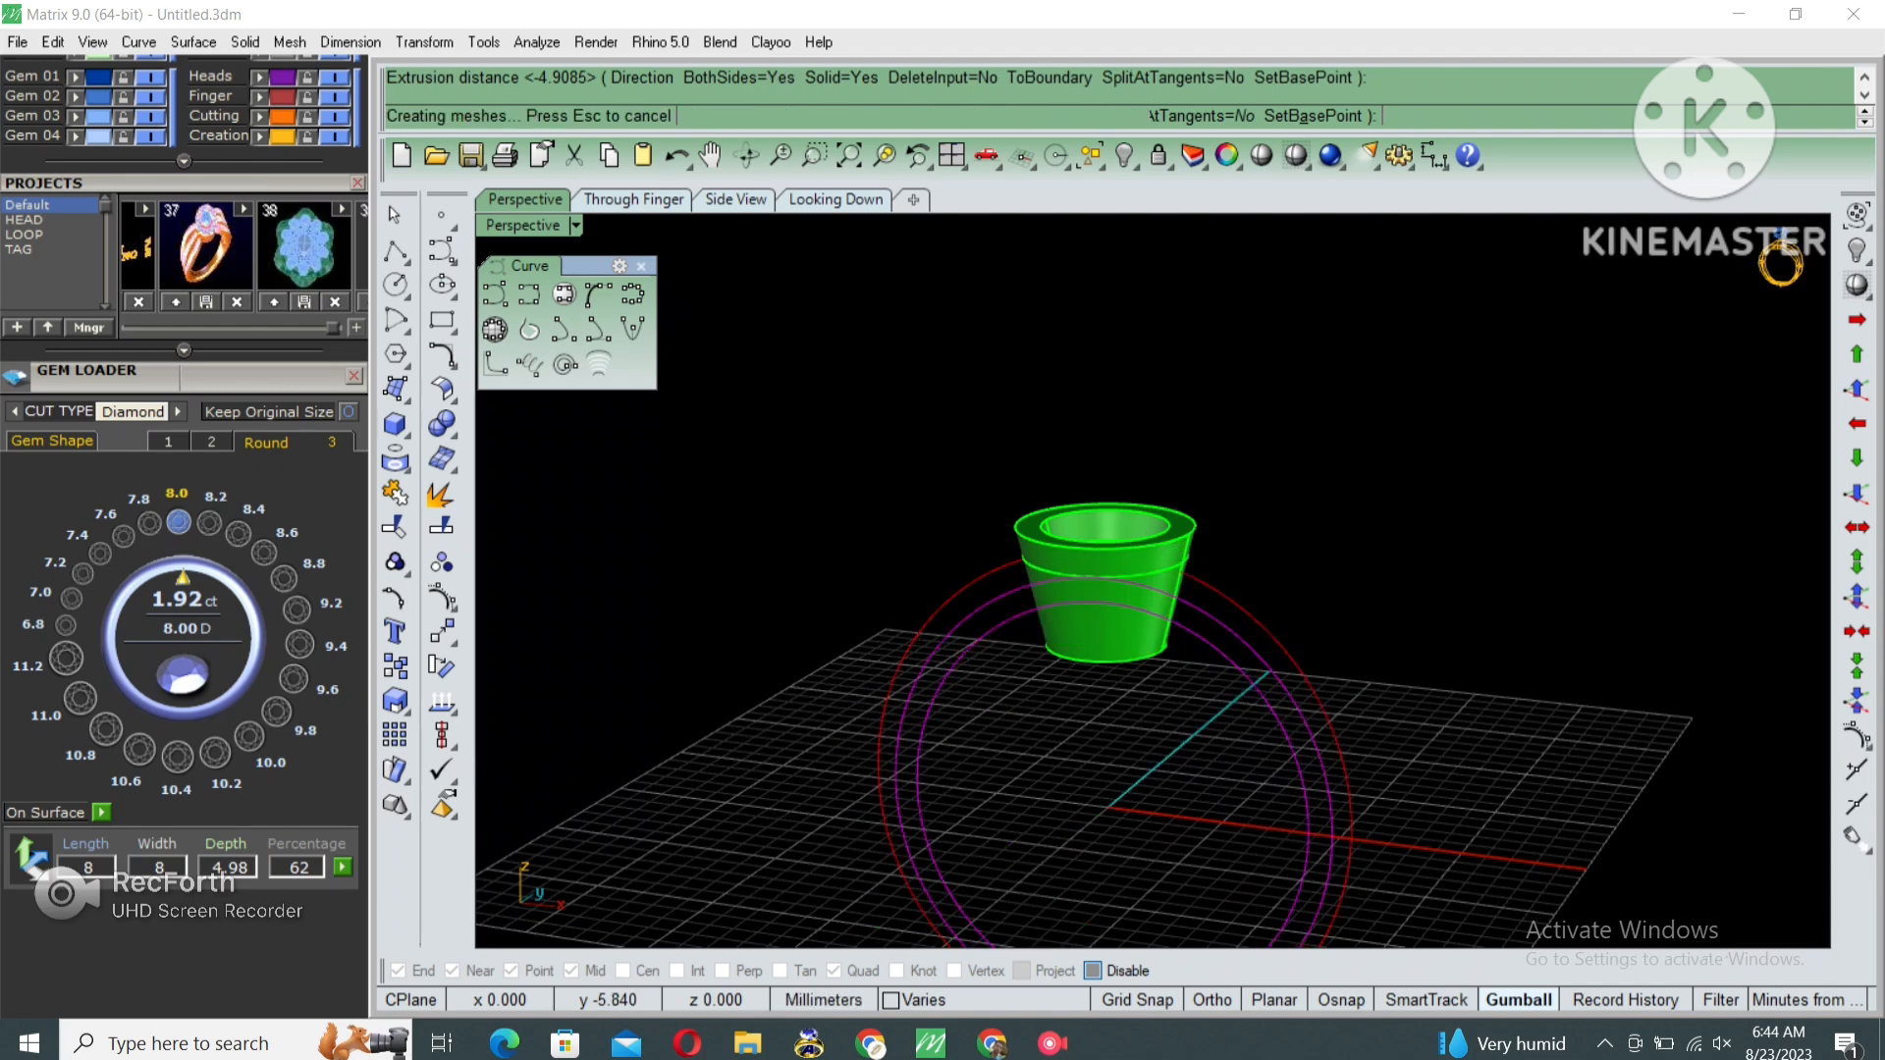
left_click(1053, 609)
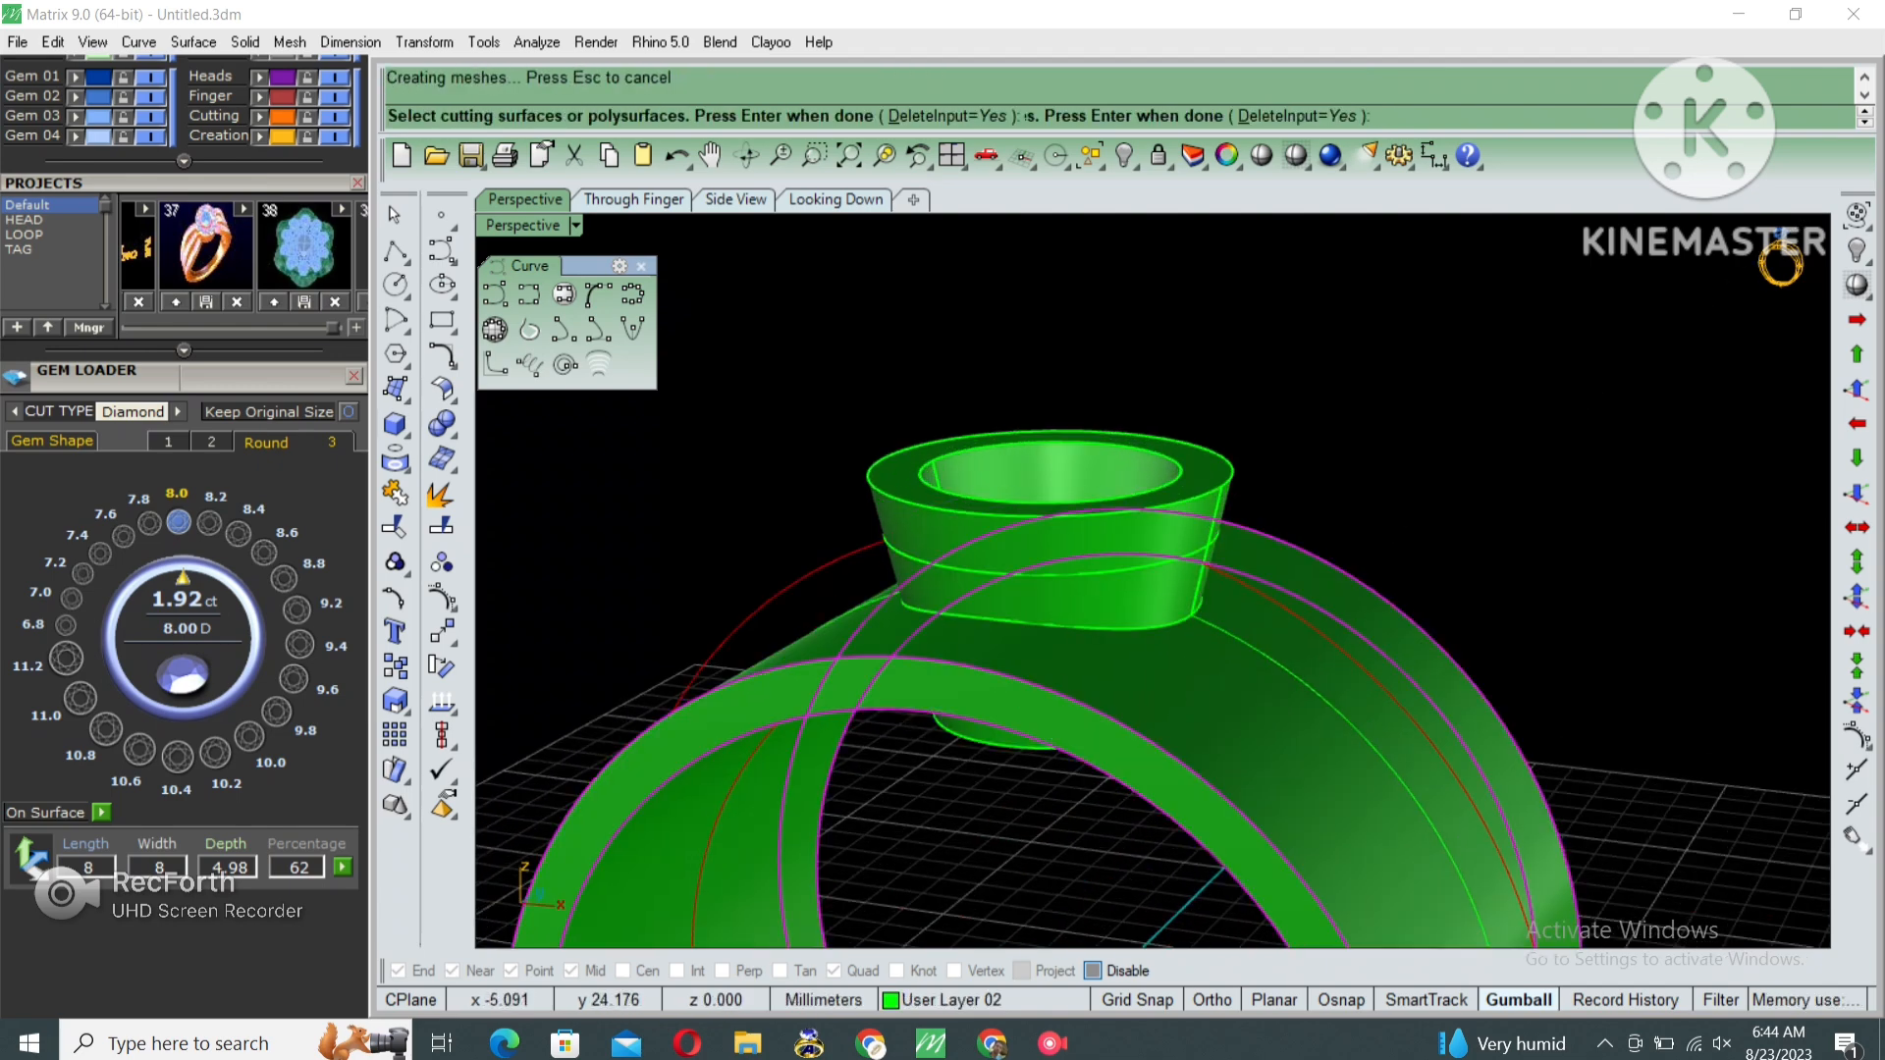
key("Delete")
right_click_drag(1100, 765, 1109, 707)
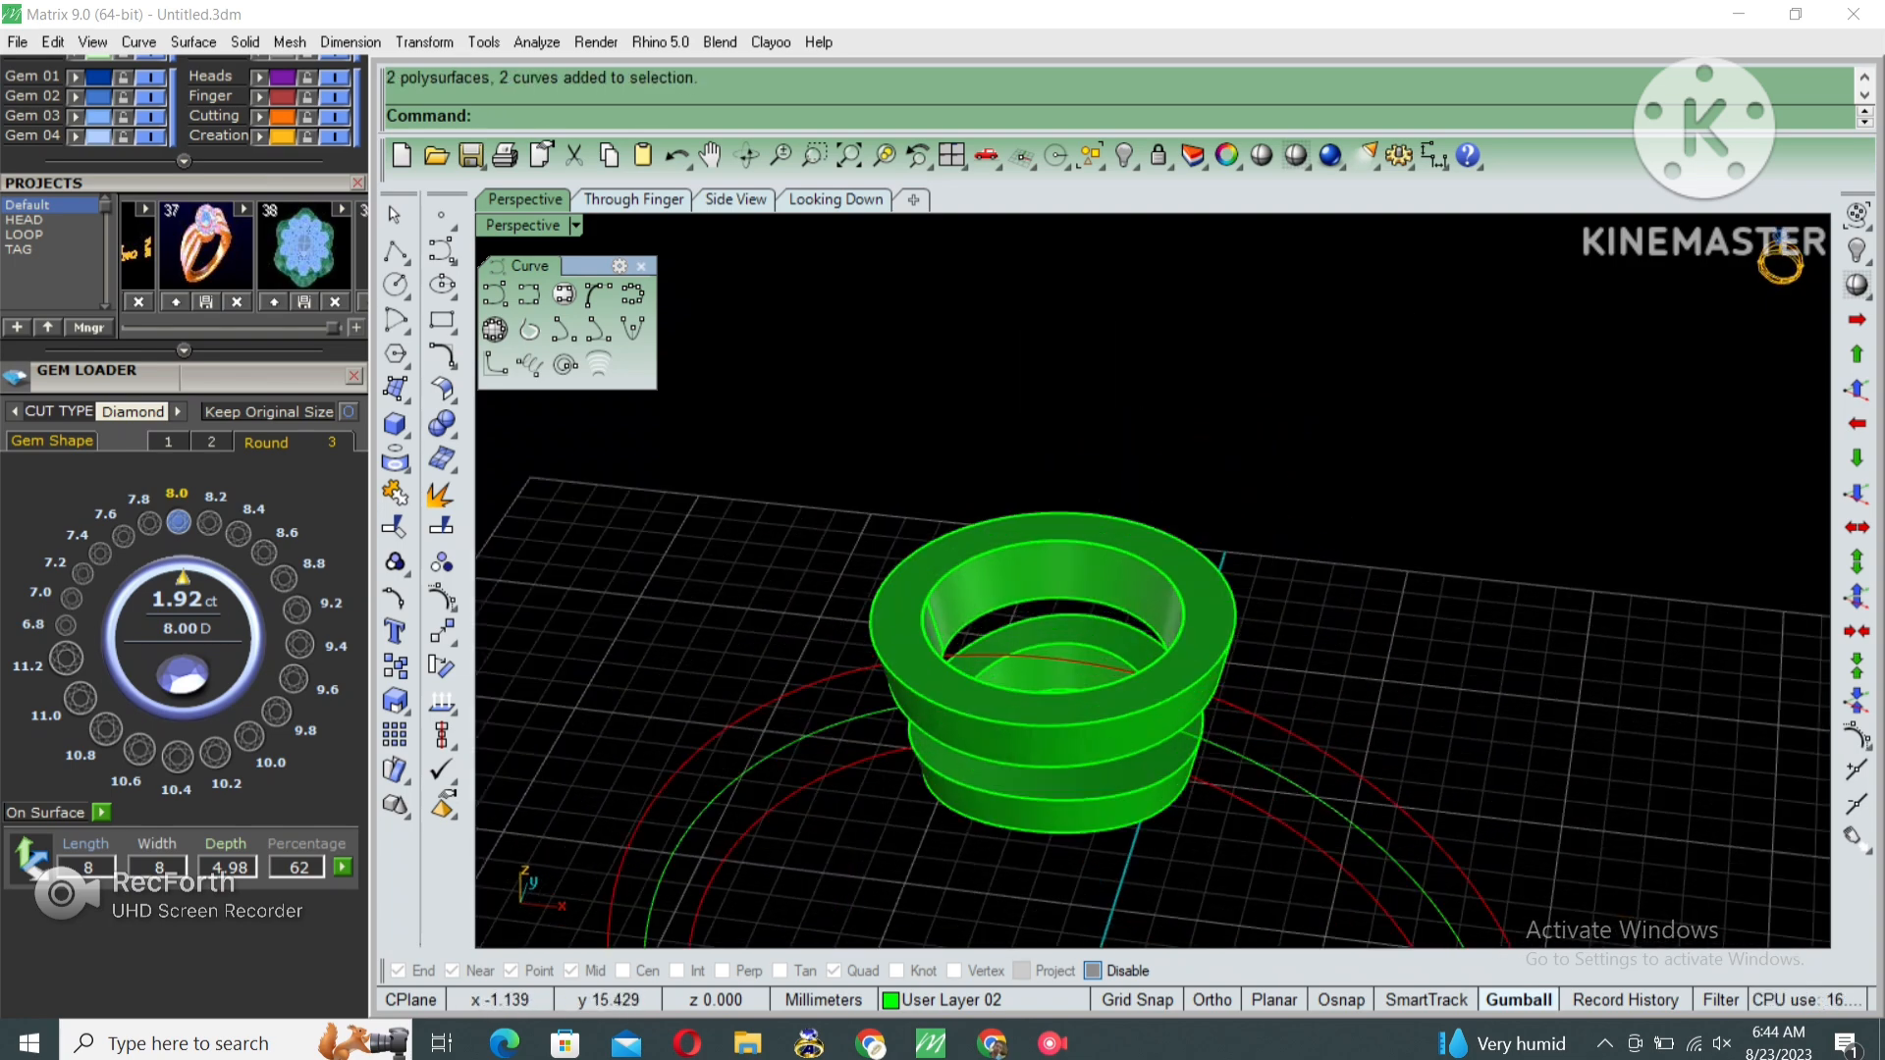
Chamfer the inner upper edge of the upper setting ring by 0.5 mm.
key("Return")
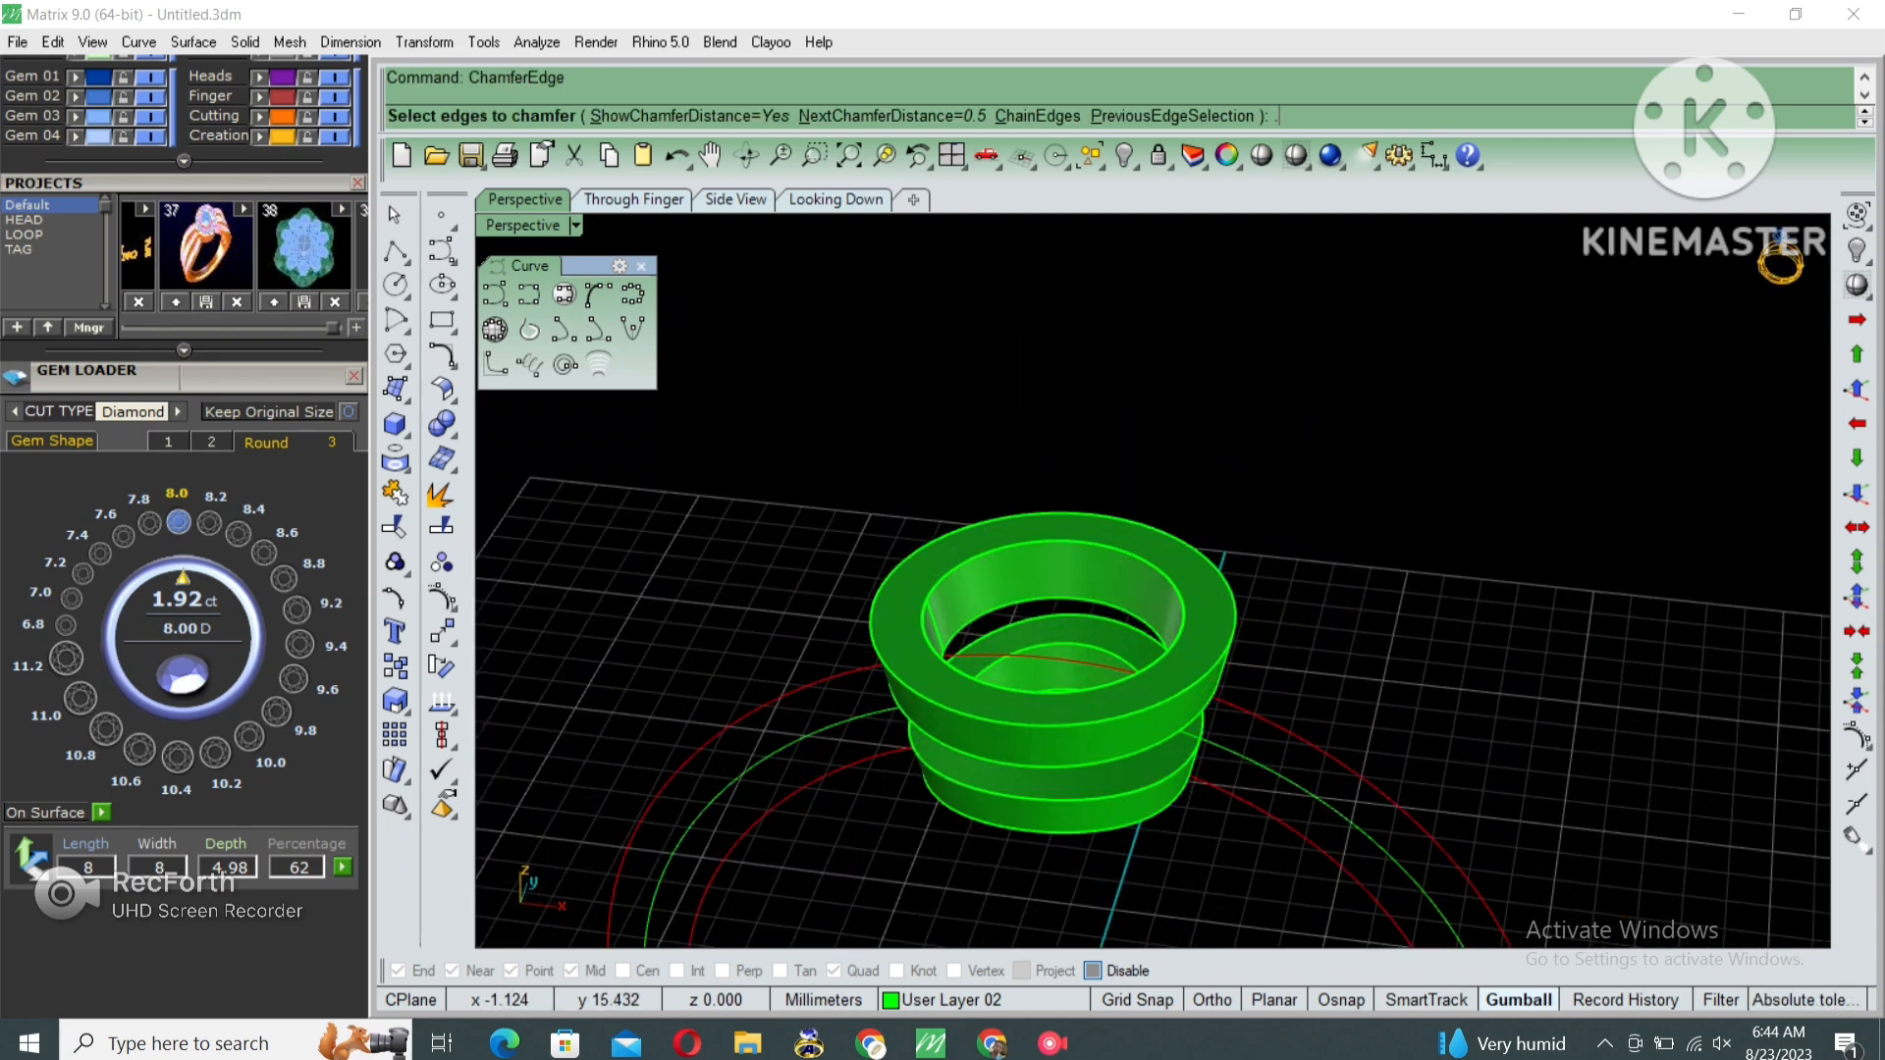
type(".5")
key("Return")
left_click(1142, 672)
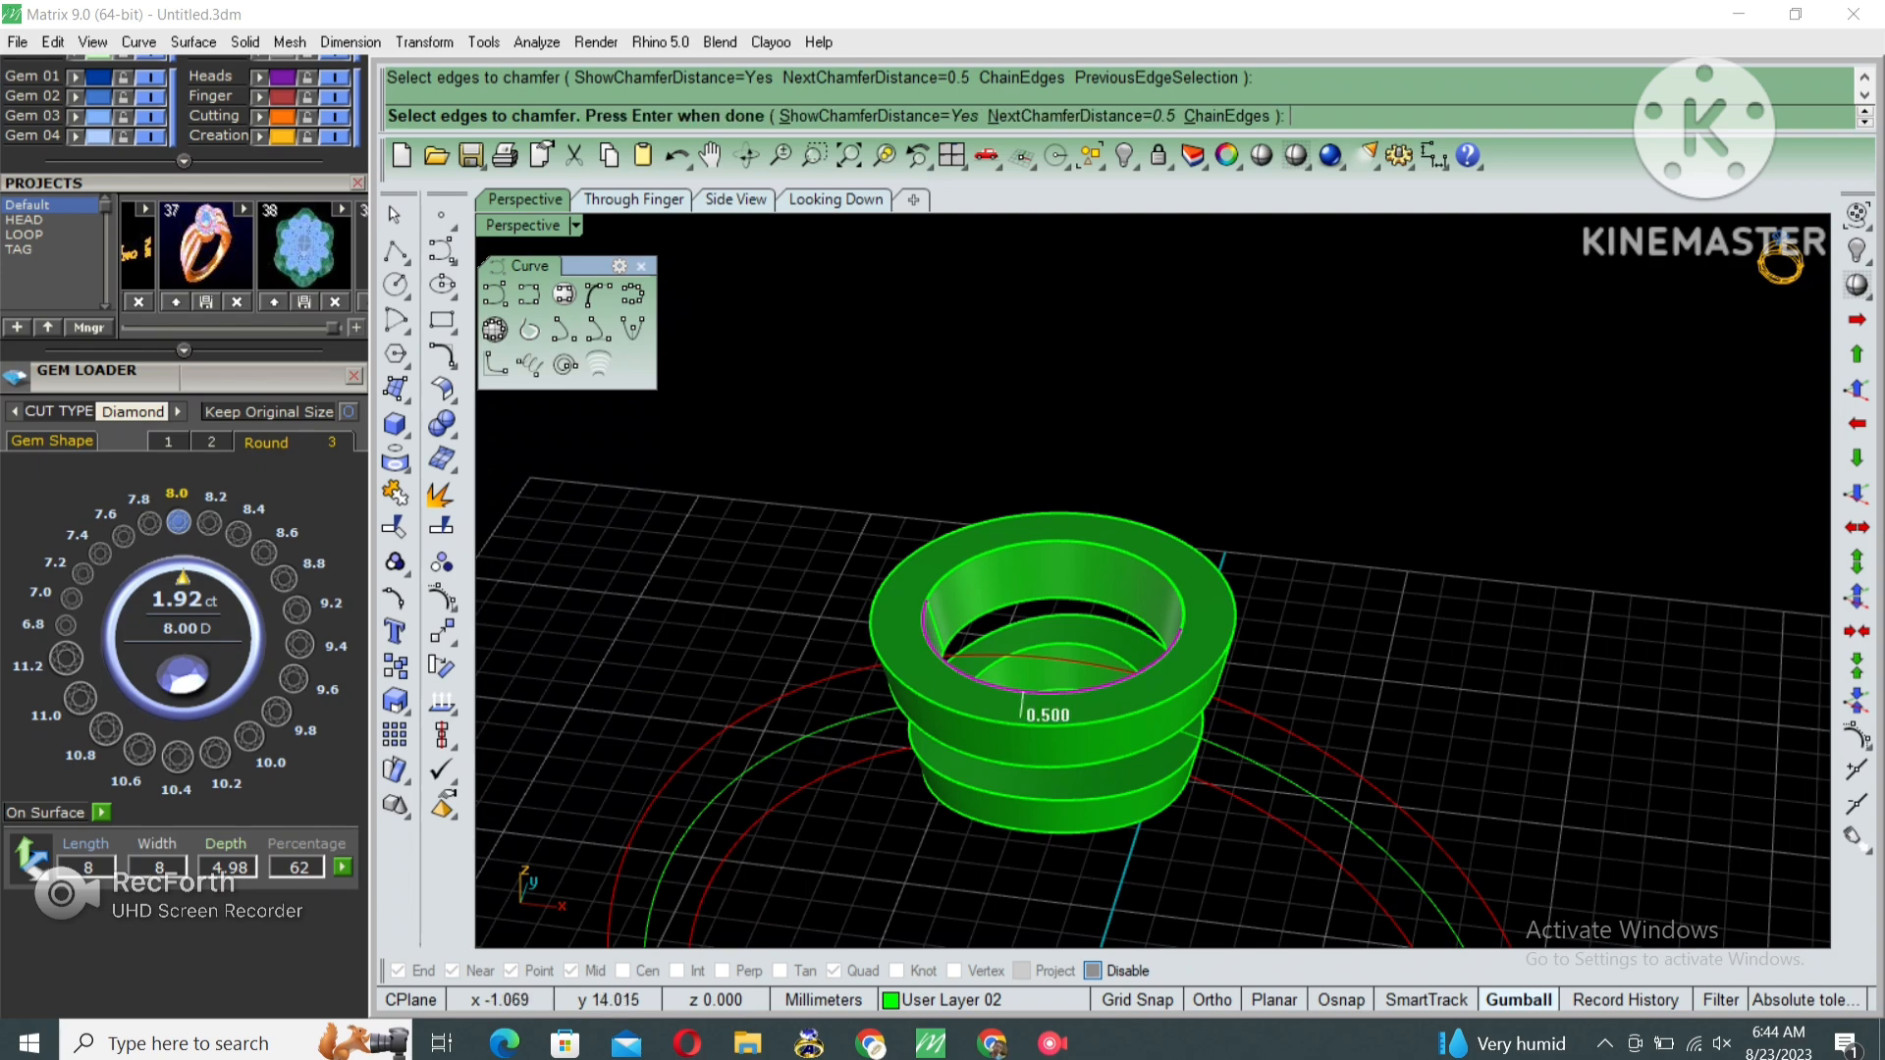
key("Return")
key("Return")
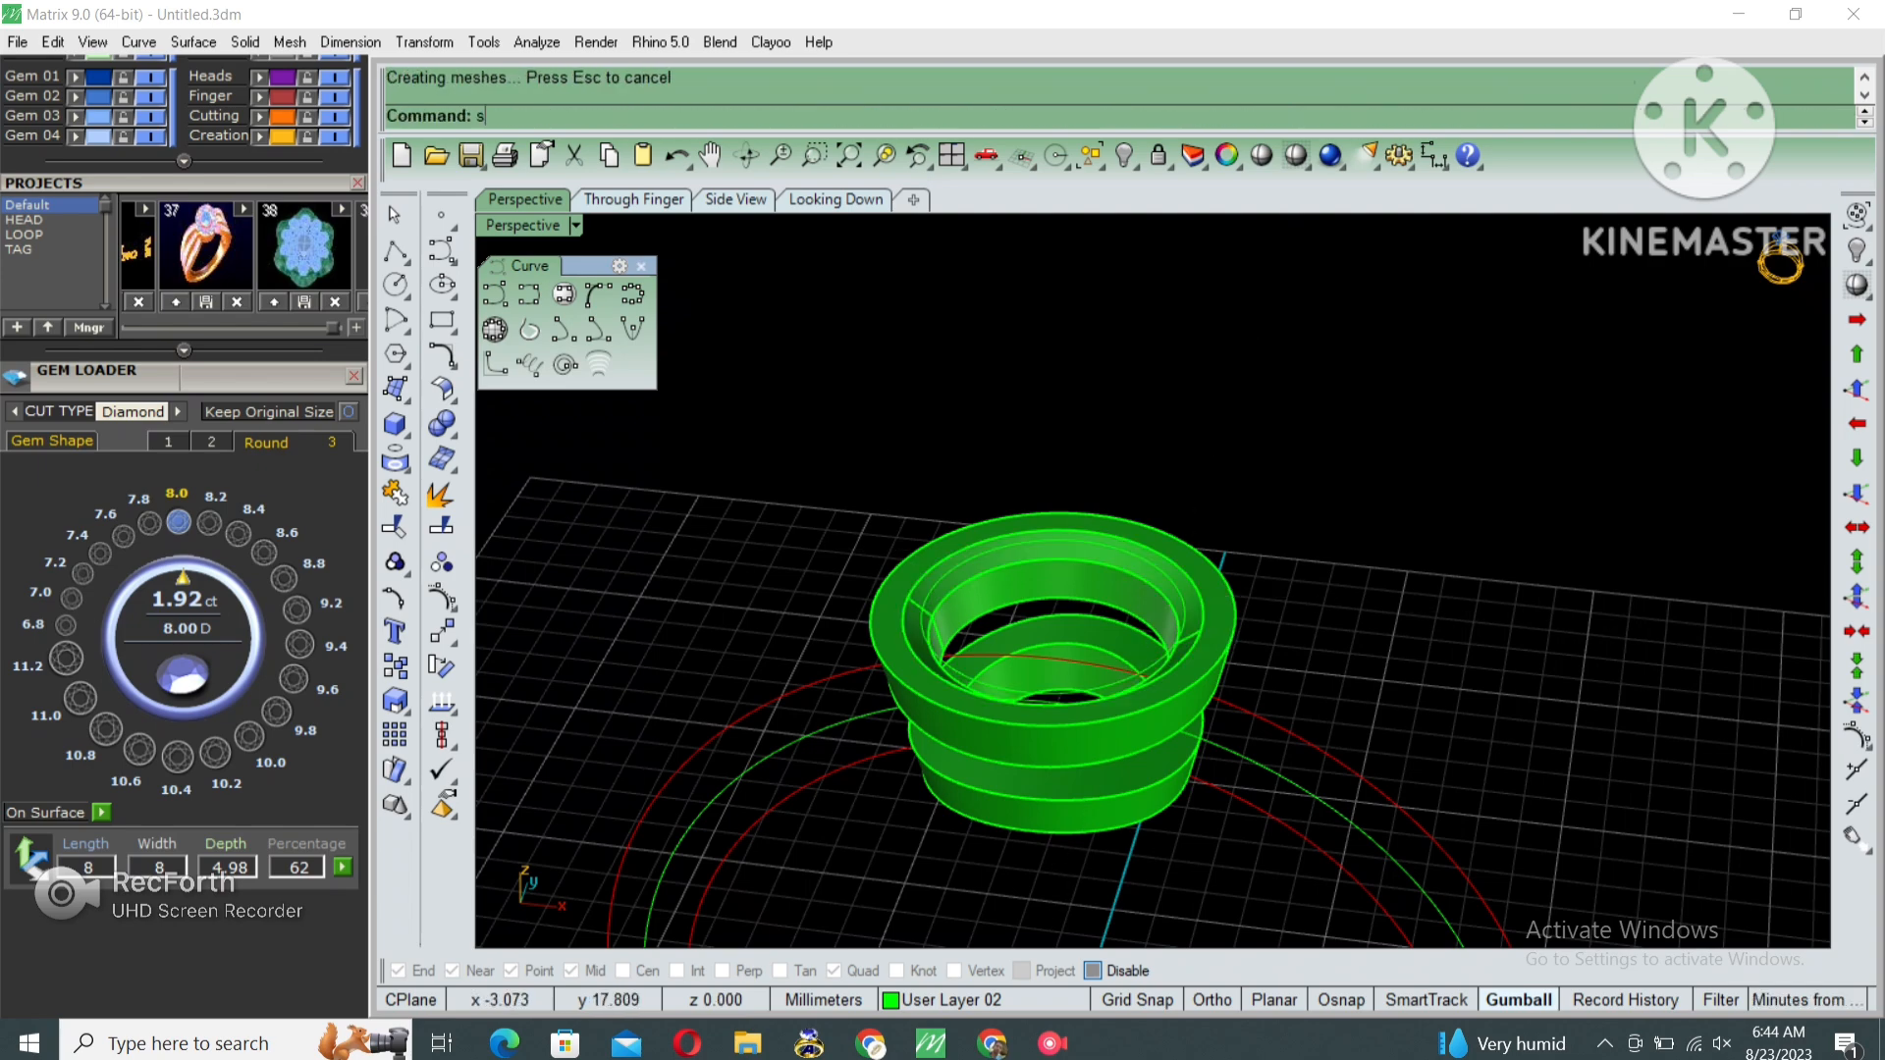
Show the hidden gem again above the two setting rings.
key("ctrl+shift+h")
left_click(1070, 569)
key("Return")
right_click_drag(1080, 580, 1227, 491)
scroll(1228, 491, "down", 4)
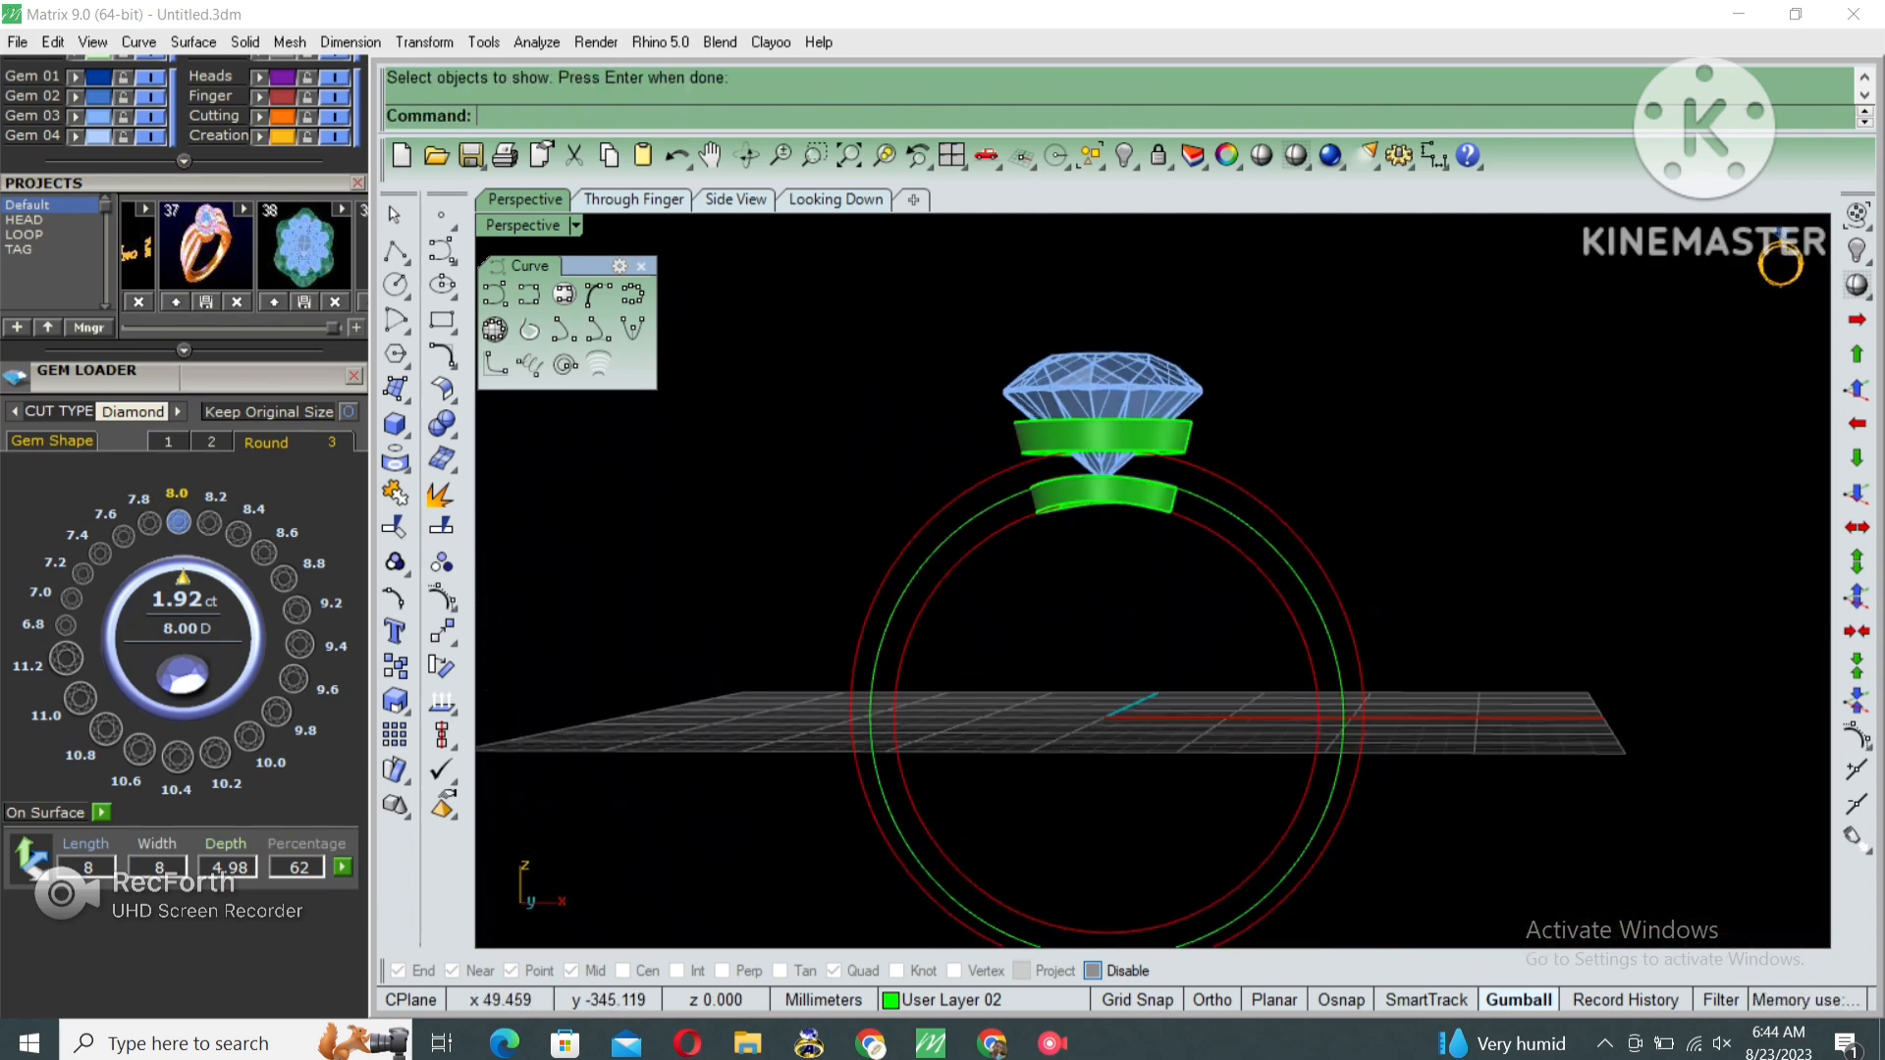
Group the gem, both setting rings and their circles in the maximized Through Finger view.
key("ctrl+m")
double_click(539, 591)
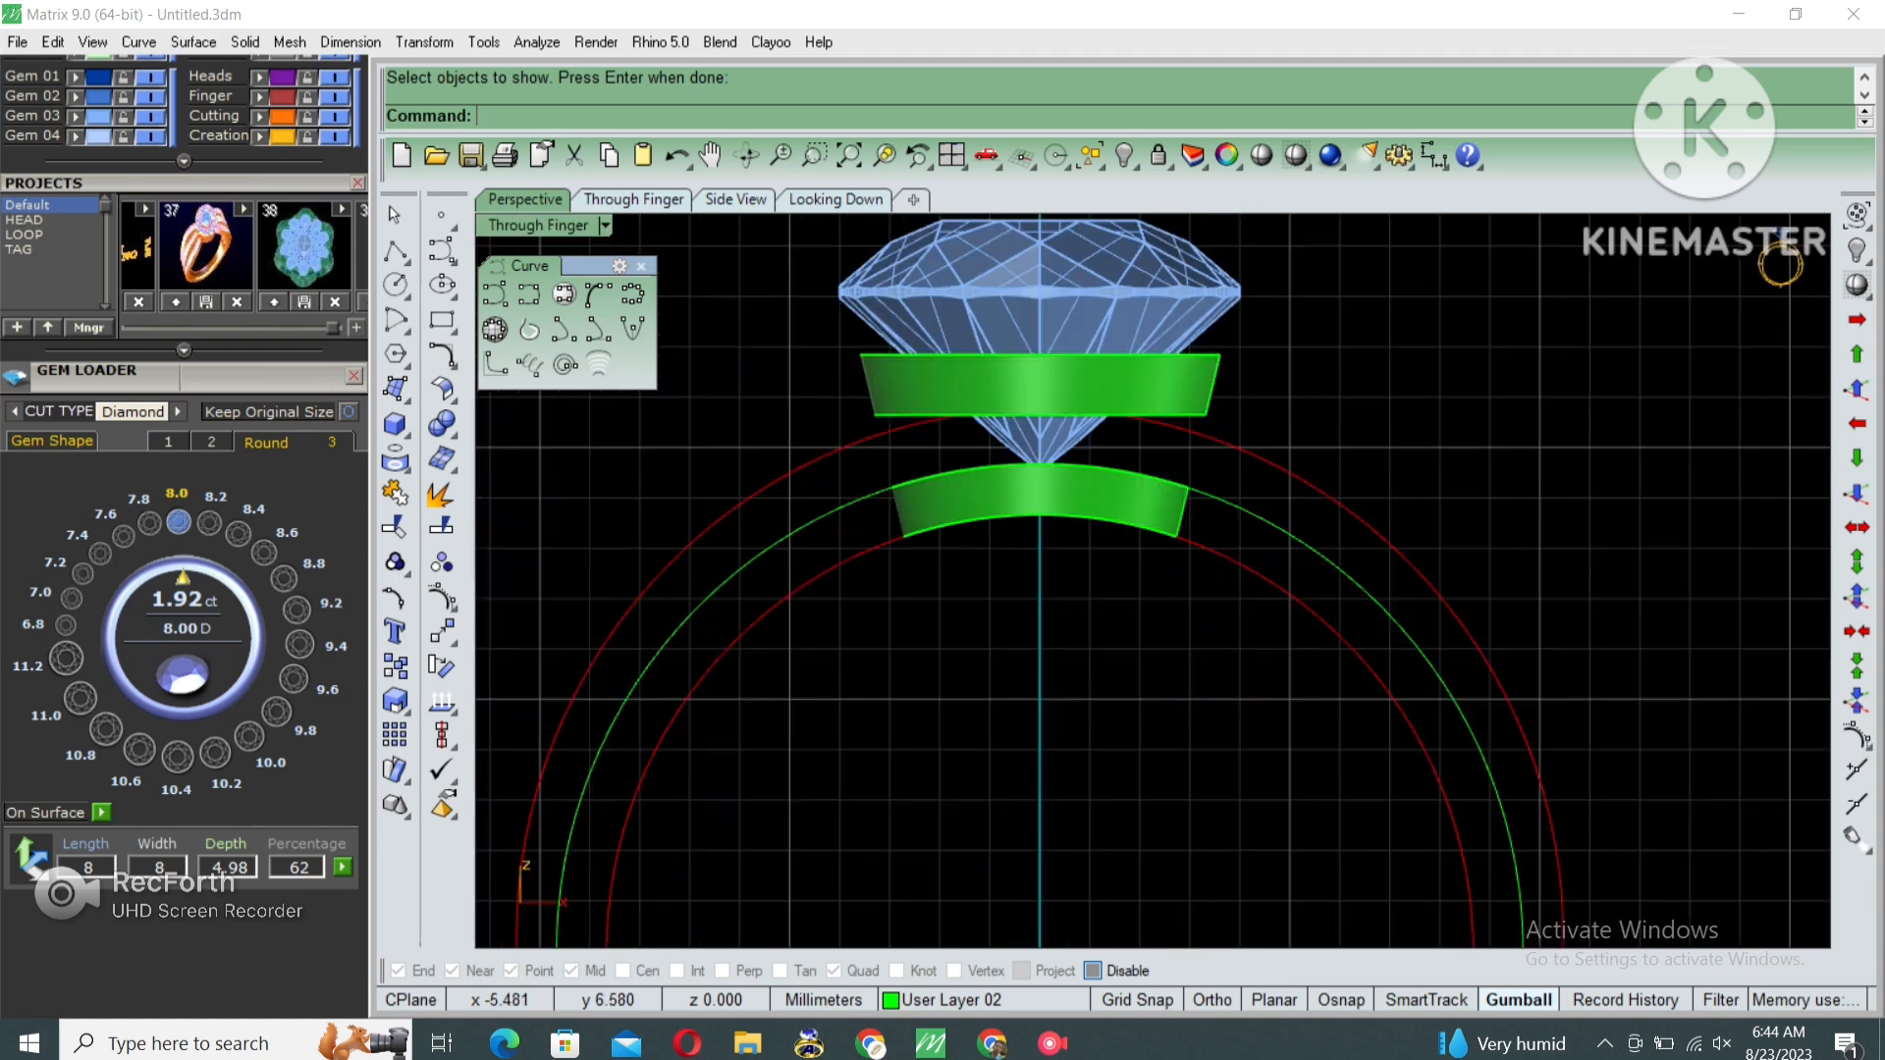
scroll(1060, 628, "down", 4)
left_click_drag(841, 307, 1283, 661)
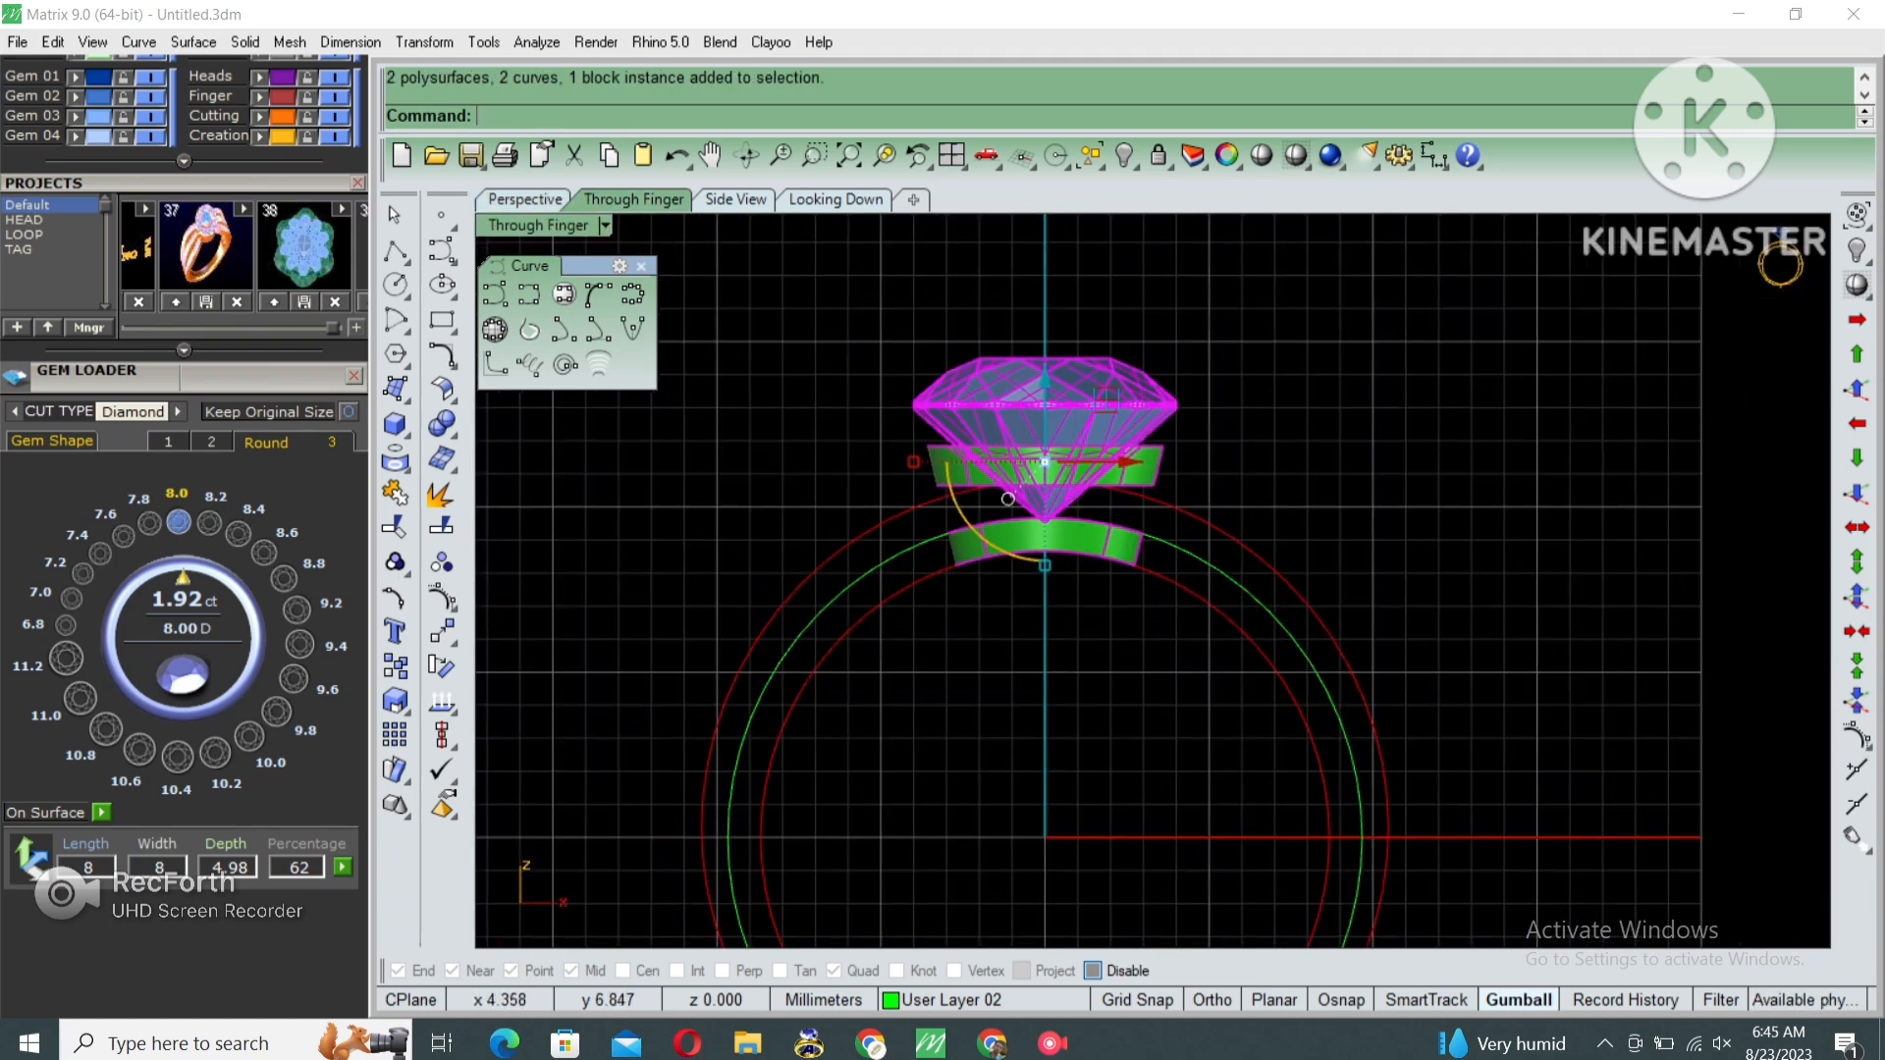
right_click_drag(1010, 504, 955, 429)
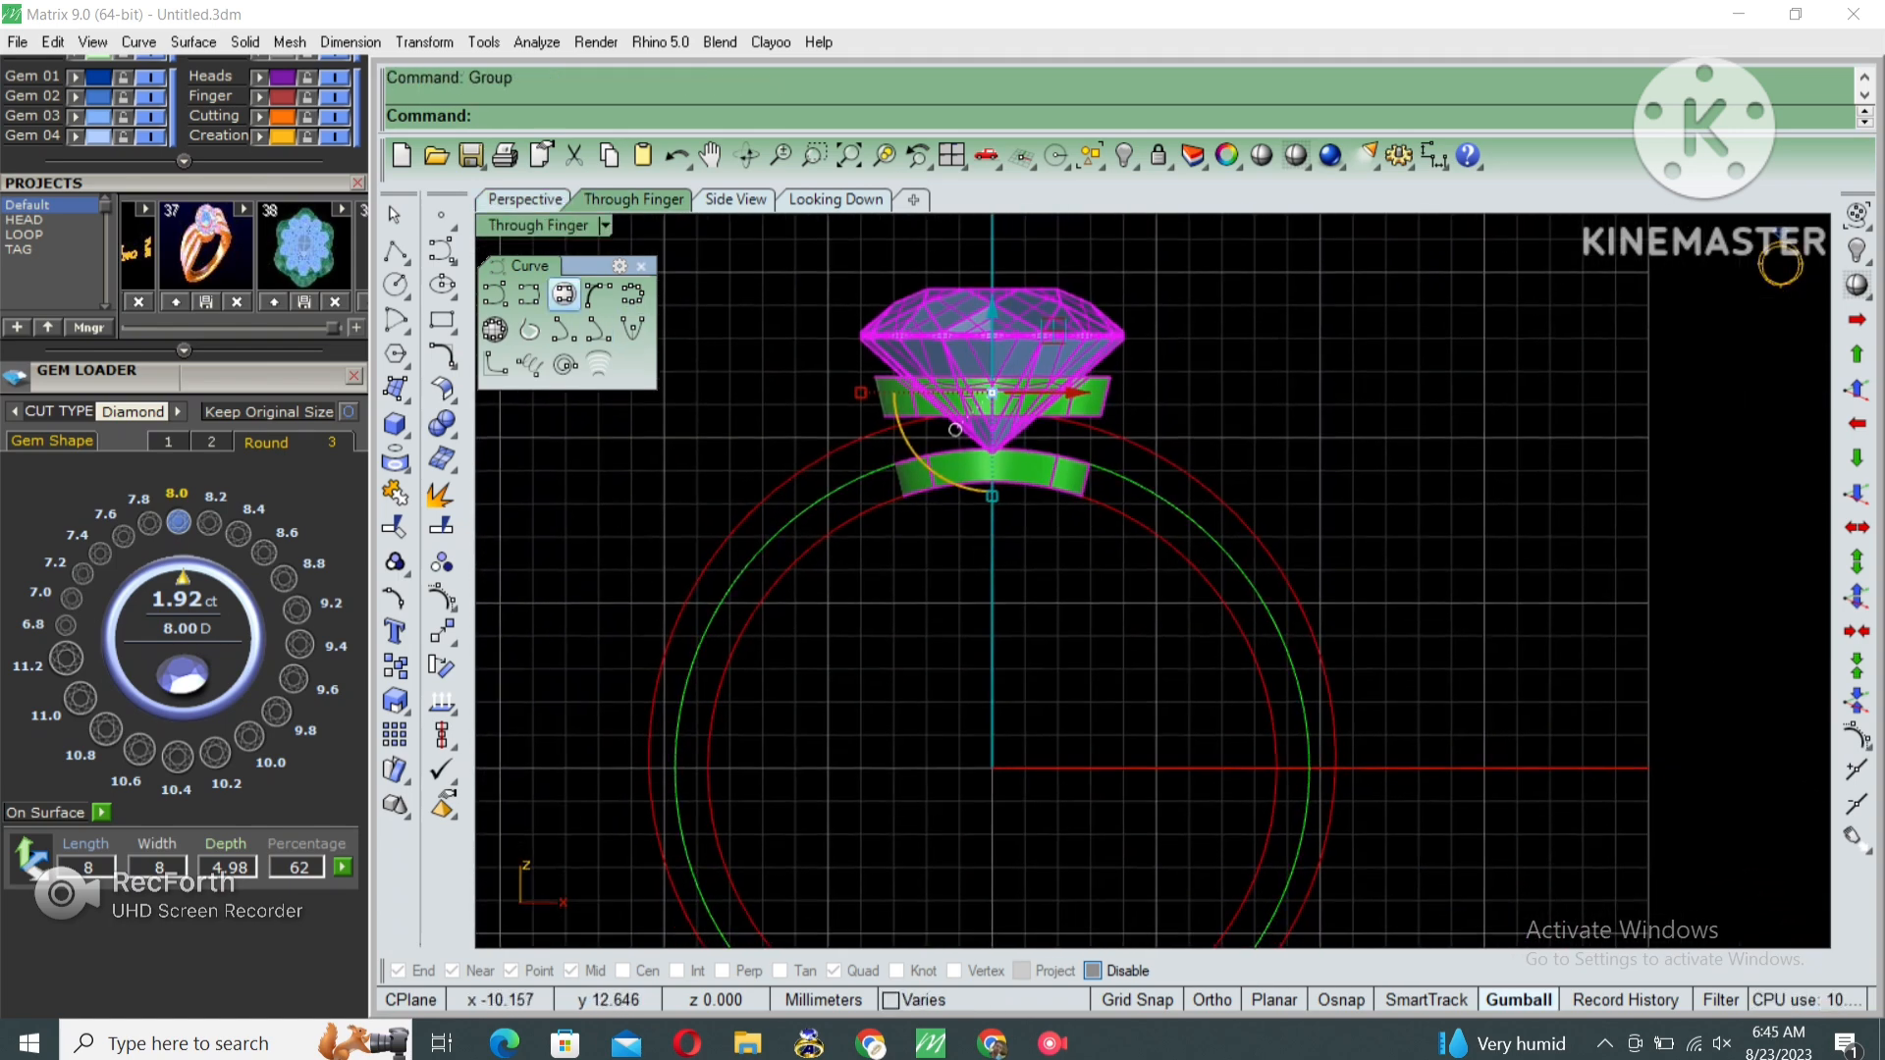
Draw an interpolated curve for a prong from above the gem, past its girdle, down through the side of the lower setting ring.
left_click(528, 294)
scroll(1118, 325, "up", 5)
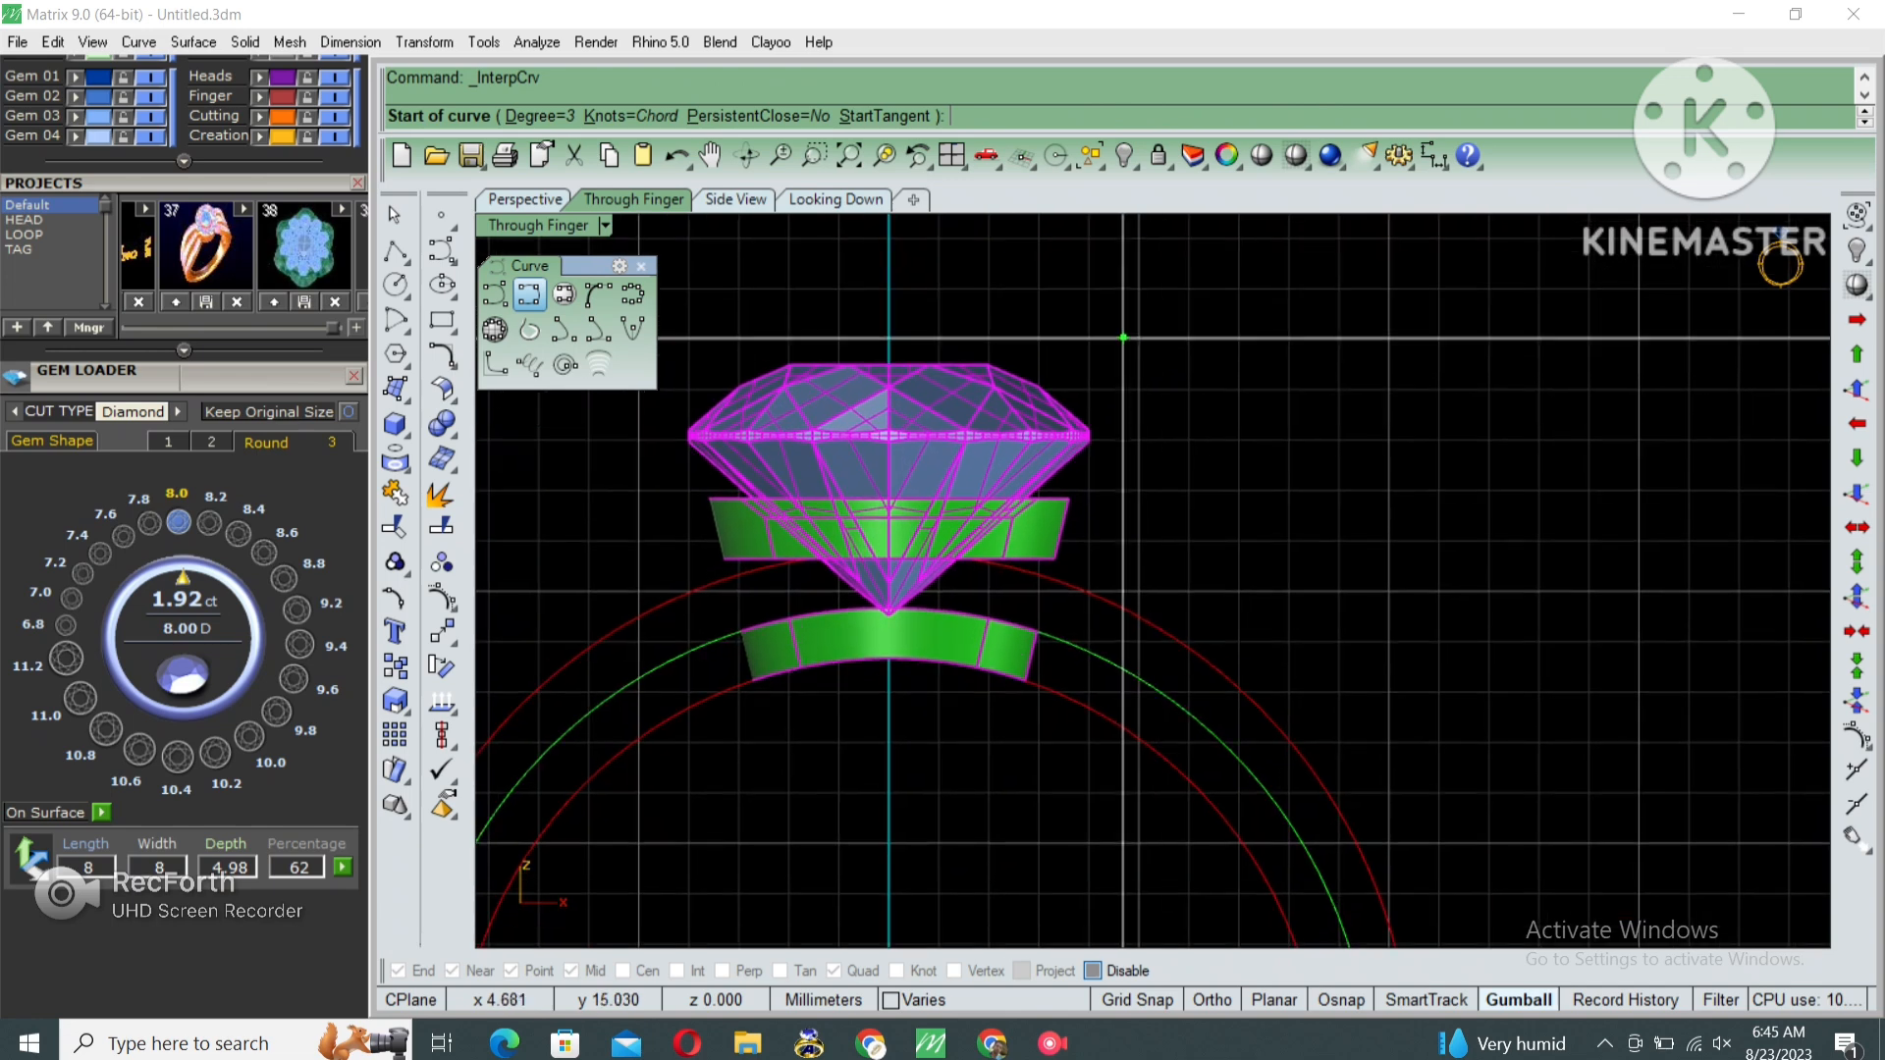
left_click(1119, 325)
left_click(1119, 356)
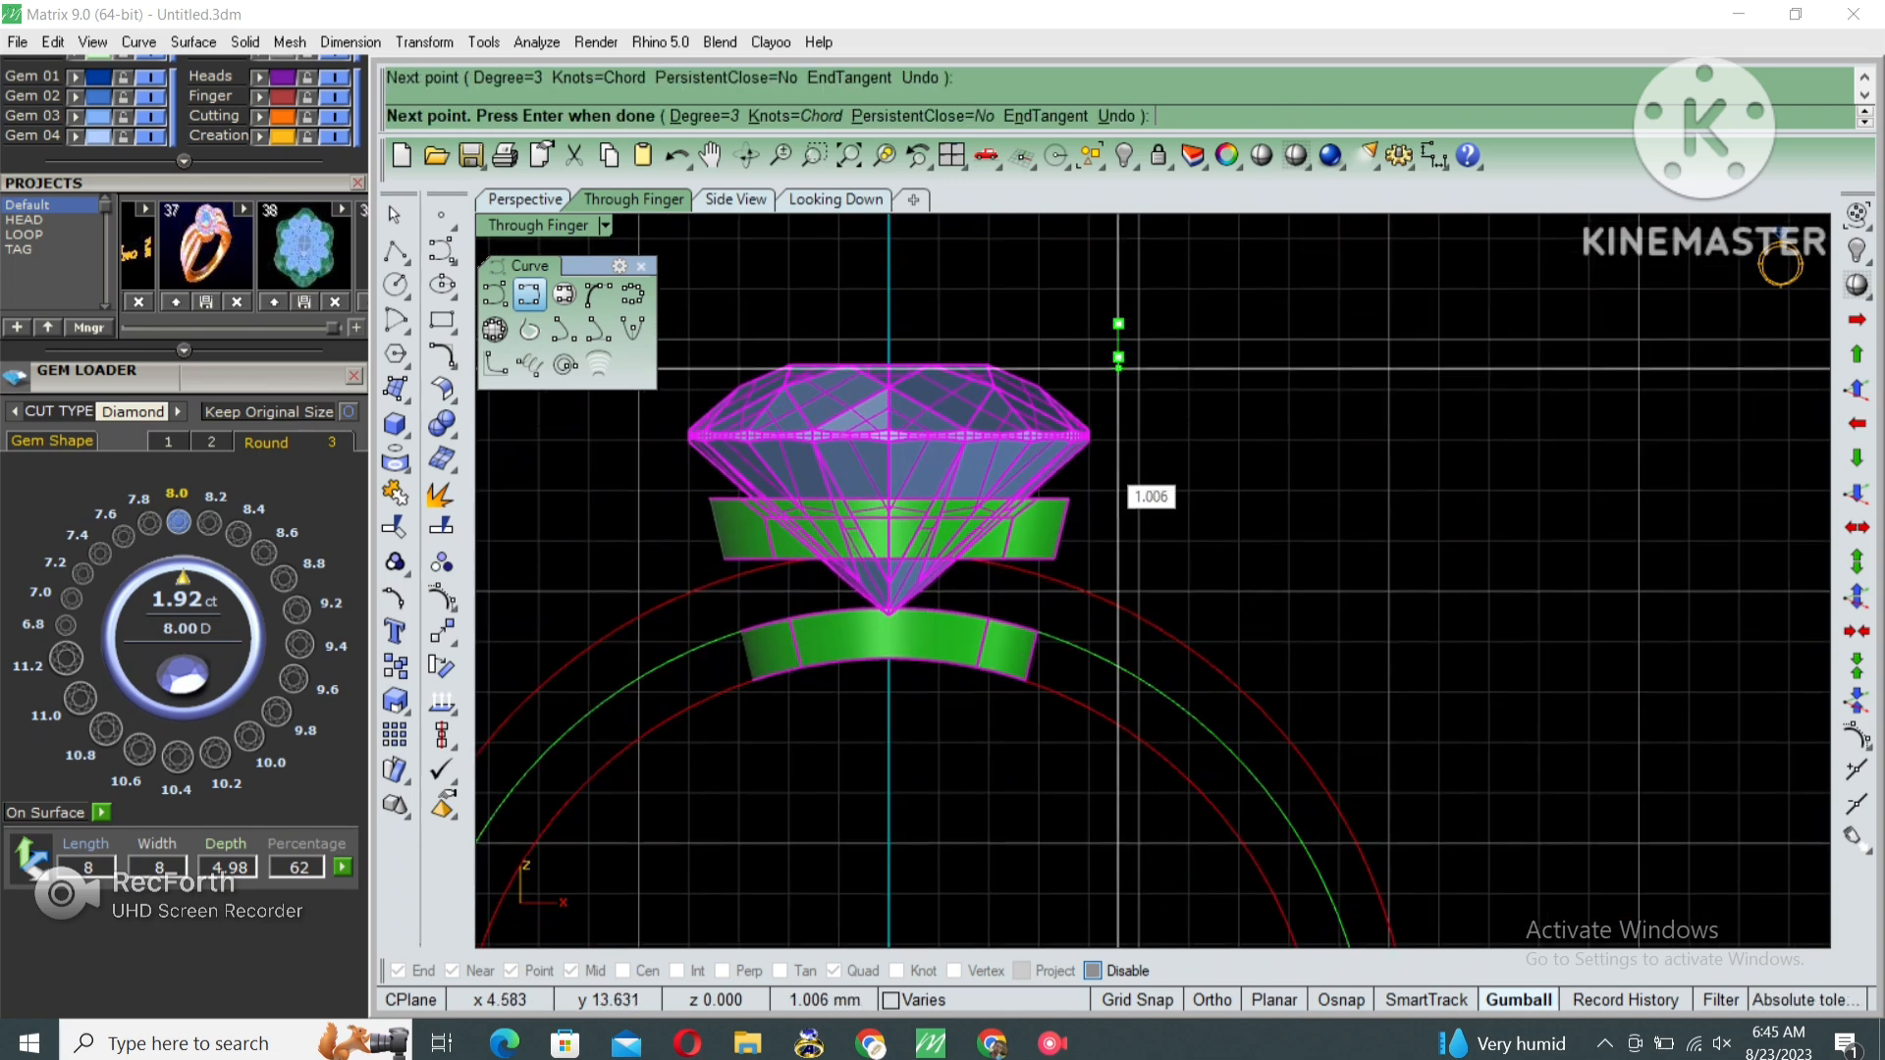
left_click(1091, 491)
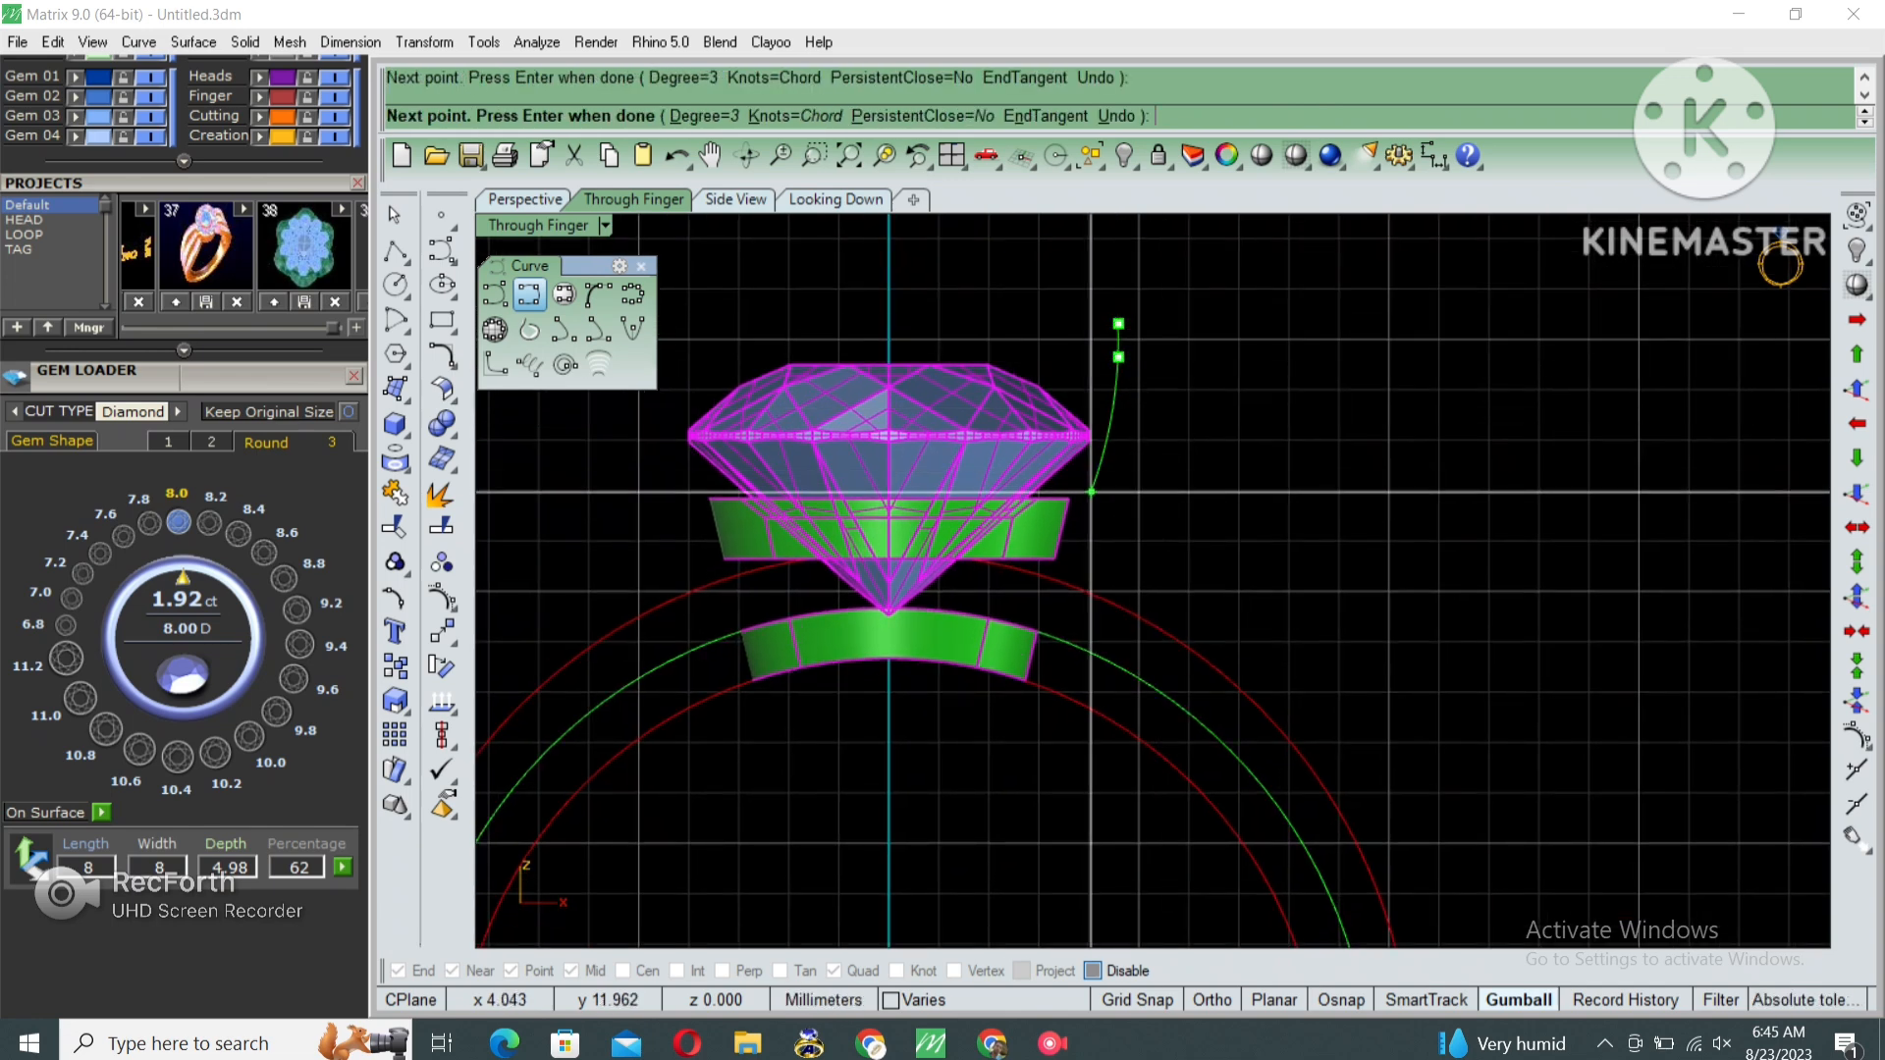
left_click(970, 775)
right_click(953, 819)
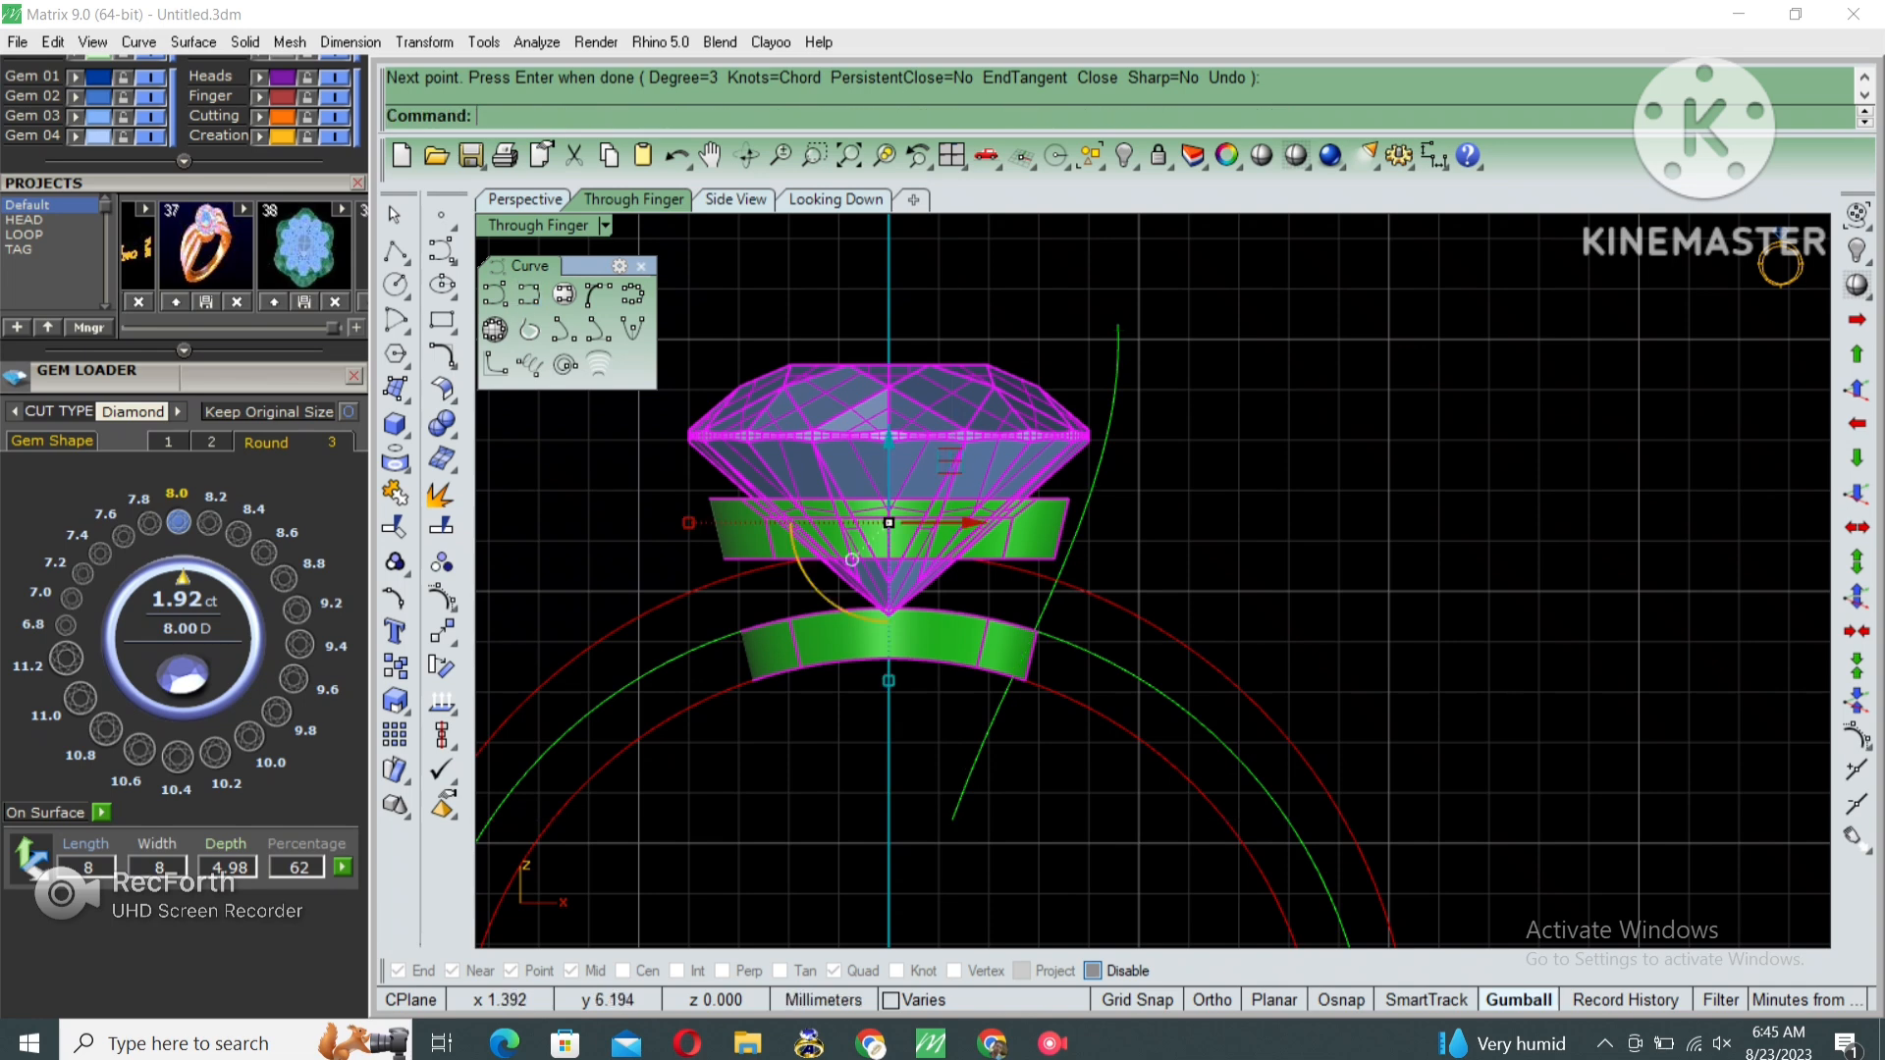
Move the prong curve straight up about 0.15 mm.
left_click(1051, 596)
right_click_drag(1050, 596, 1085, 586)
scroll(1139, 466, "up", 4)
key("m")
left_click(1212, 454)
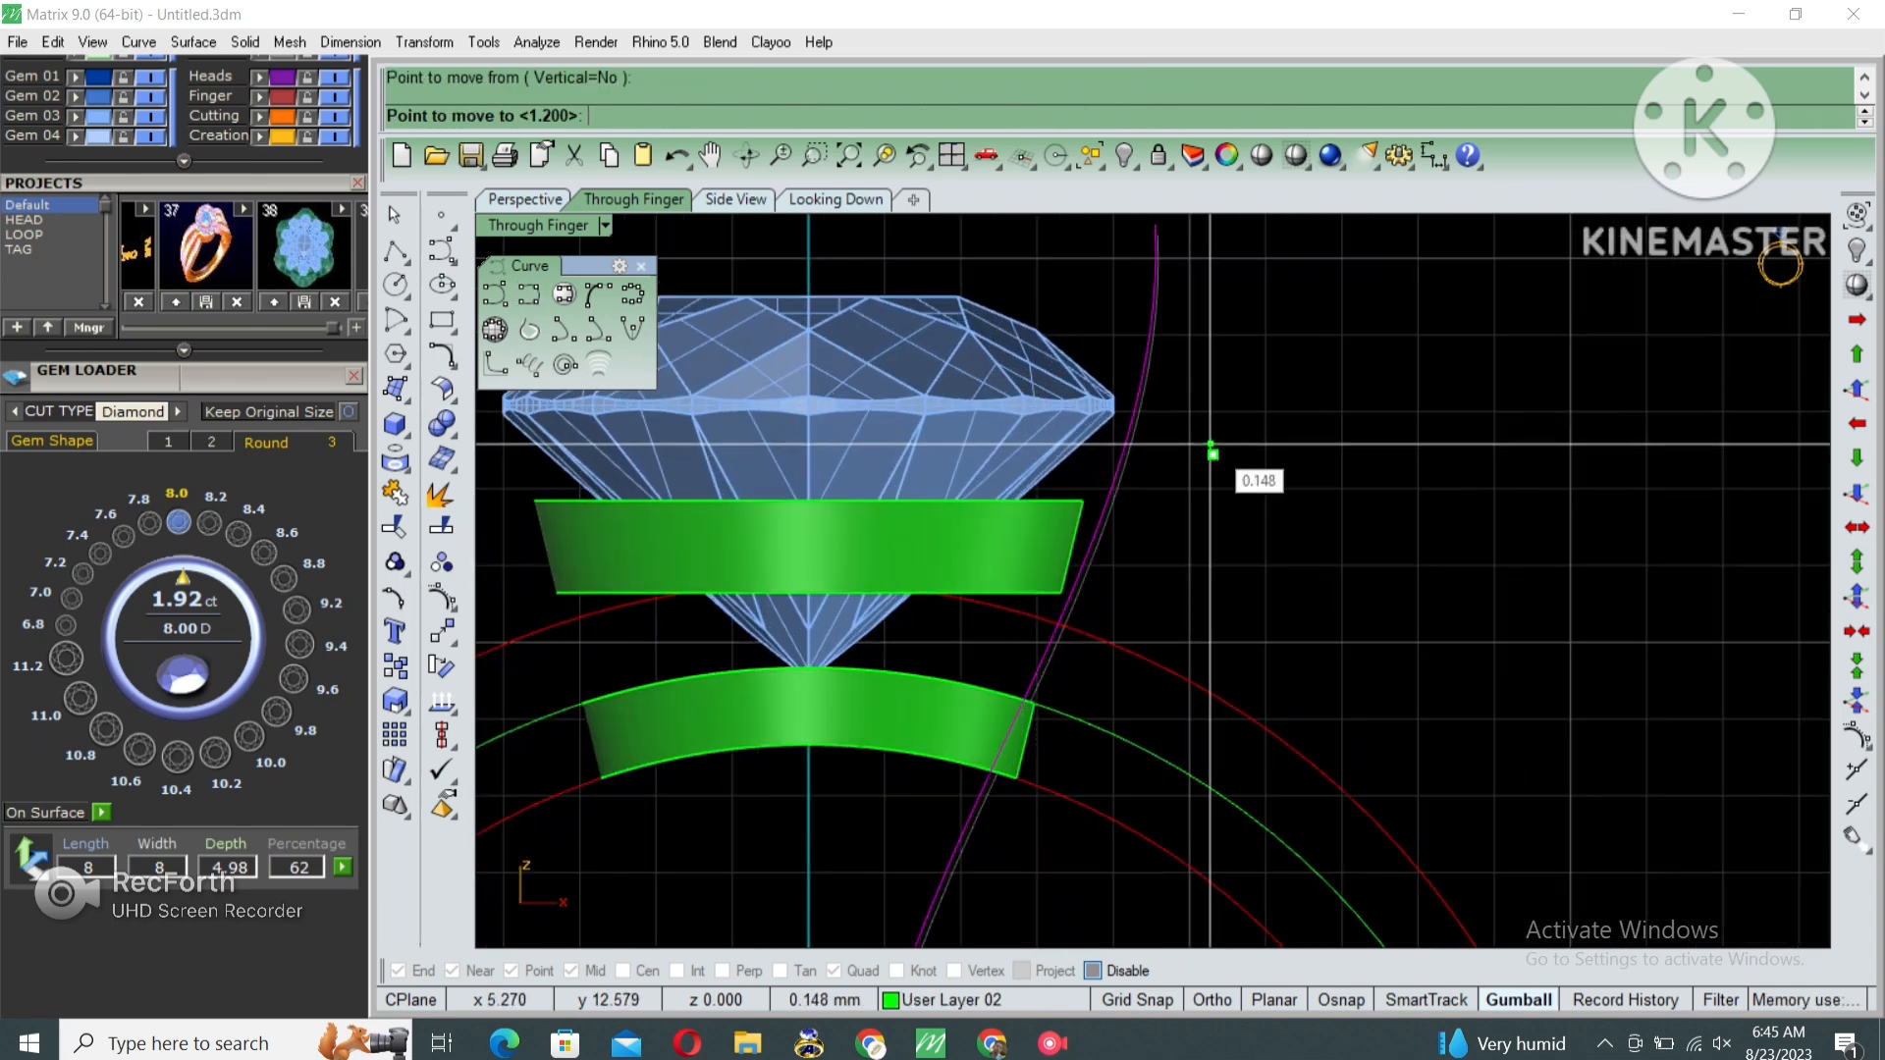
left_click(1210, 443)
Pipe the prong curve with flat caps and a 0.6 mm start and end radius, and group the pipe with its curve.
scroll(1239, 483, "down", 4)
right_click_drag(1224, 505, 1227, 478)
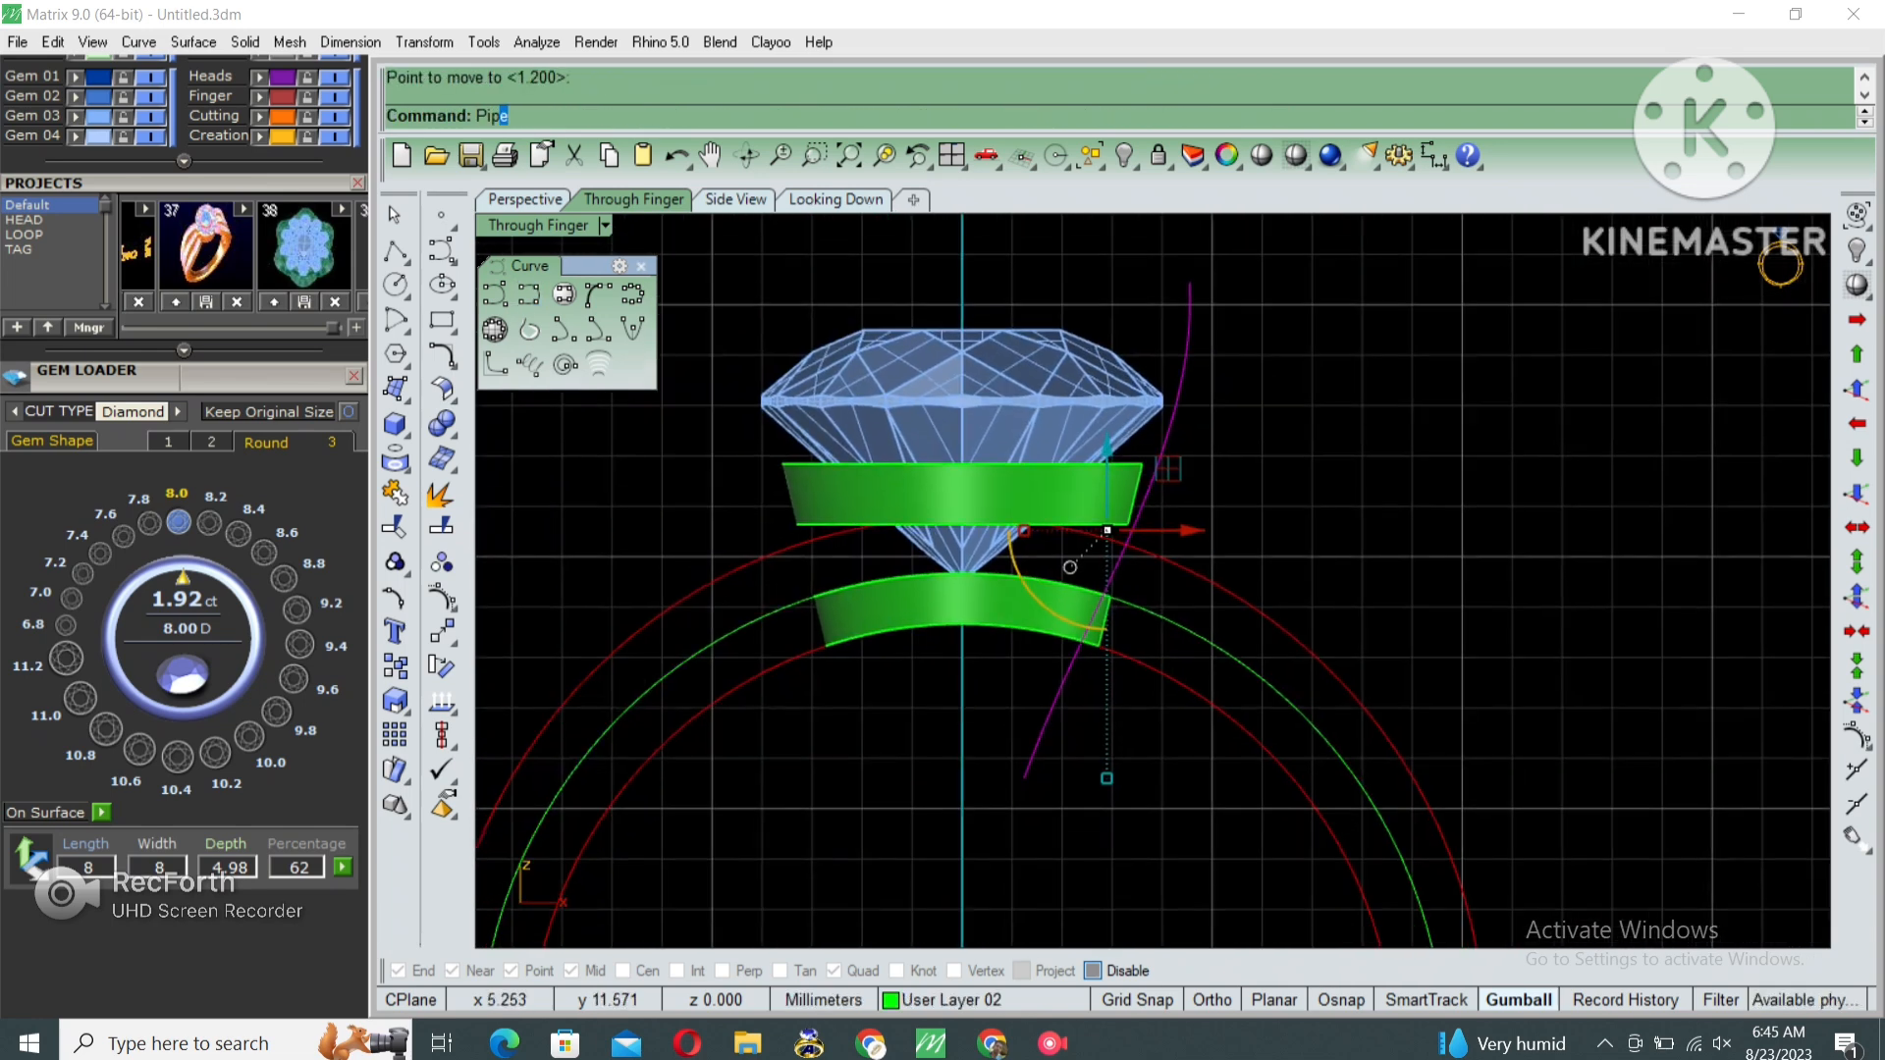
key("Return")
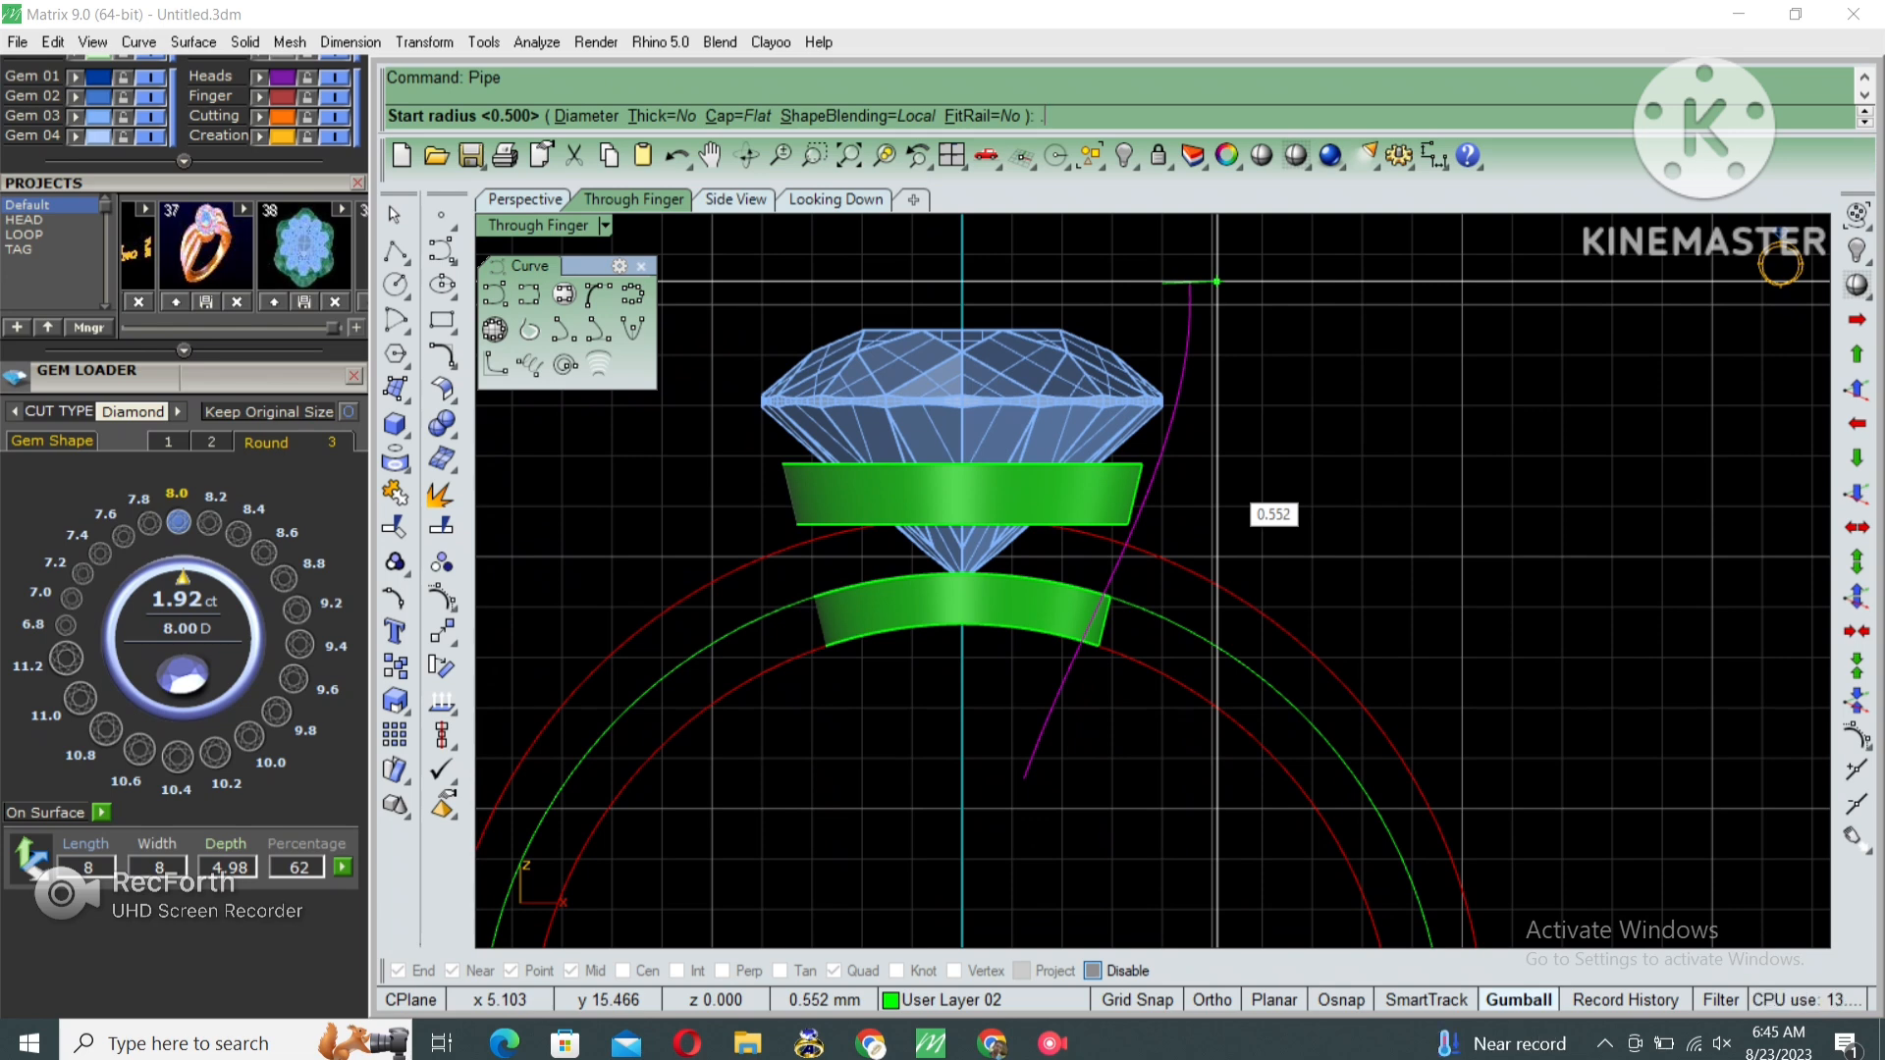
type(".6")
key("Return")
type(".6")
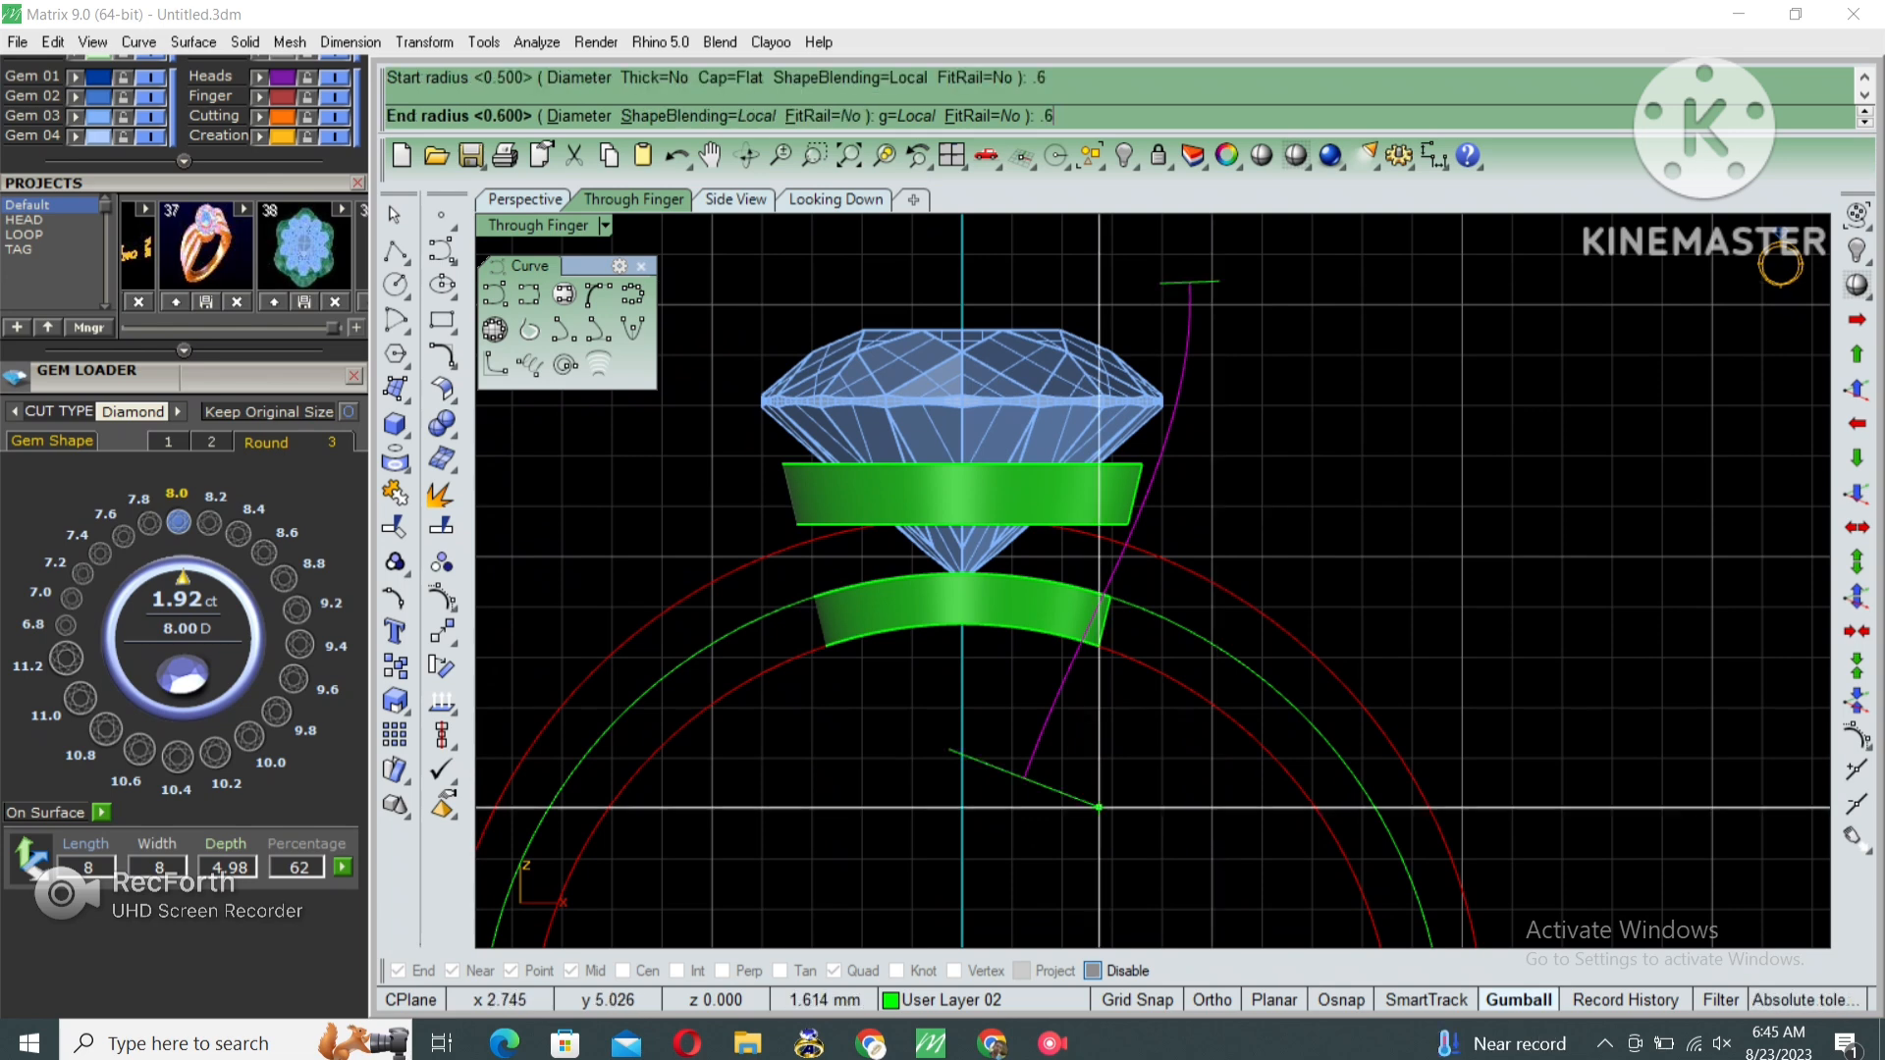
key("Return")
key("Return")
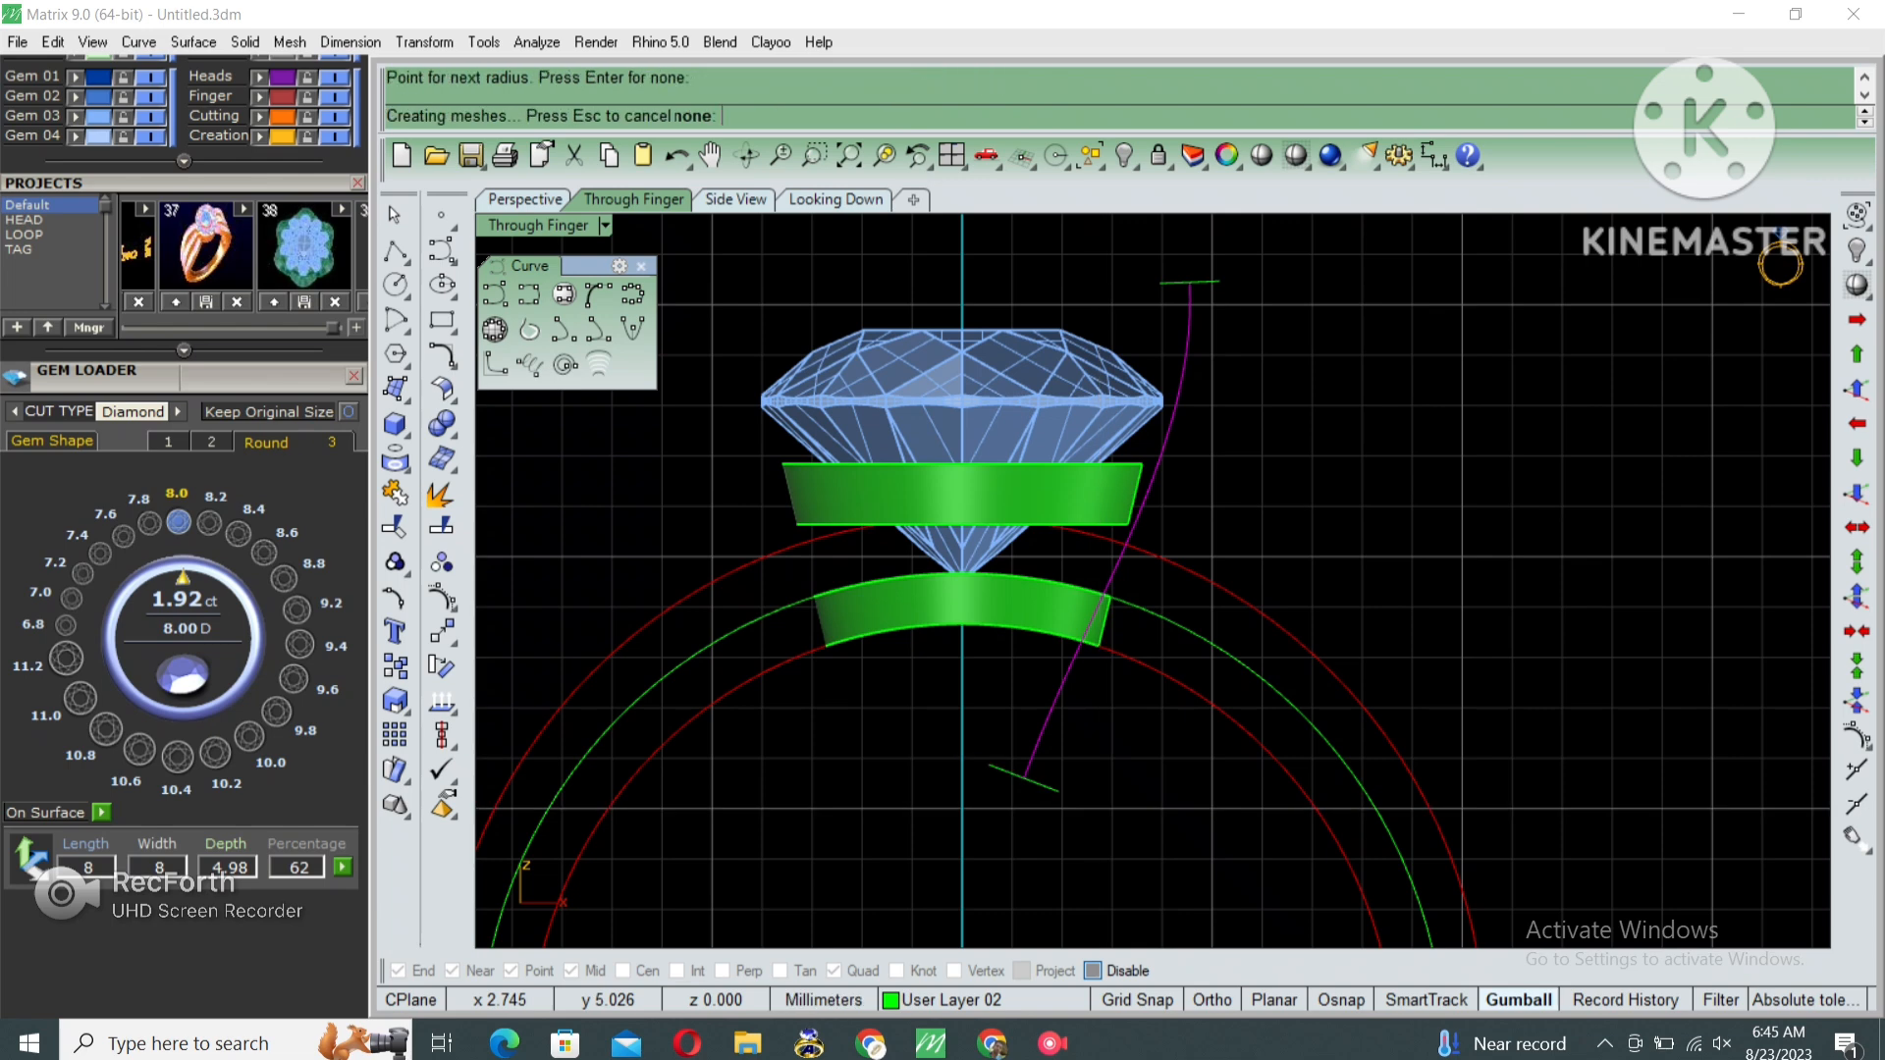
right_click_drag(1193, 335, 1181, 391)
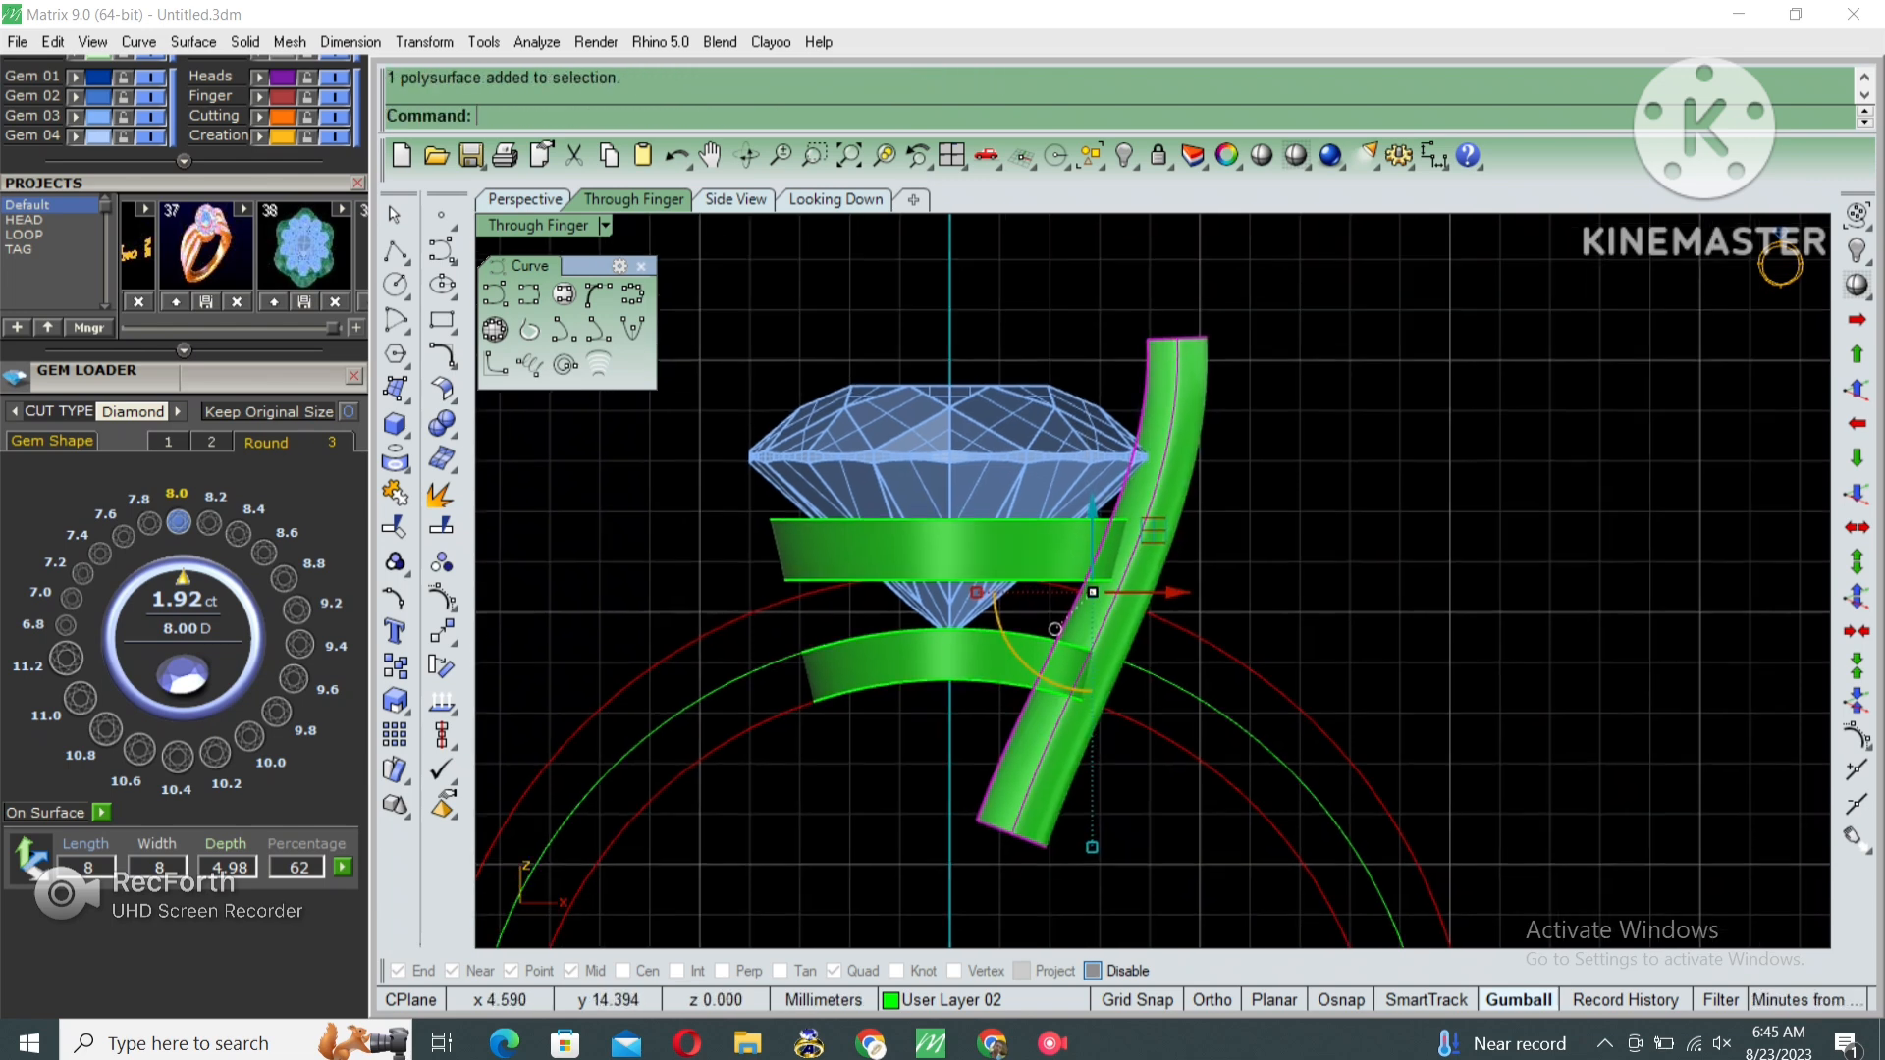
key("Escape")
left_click(1197, 395)
key("Escape")
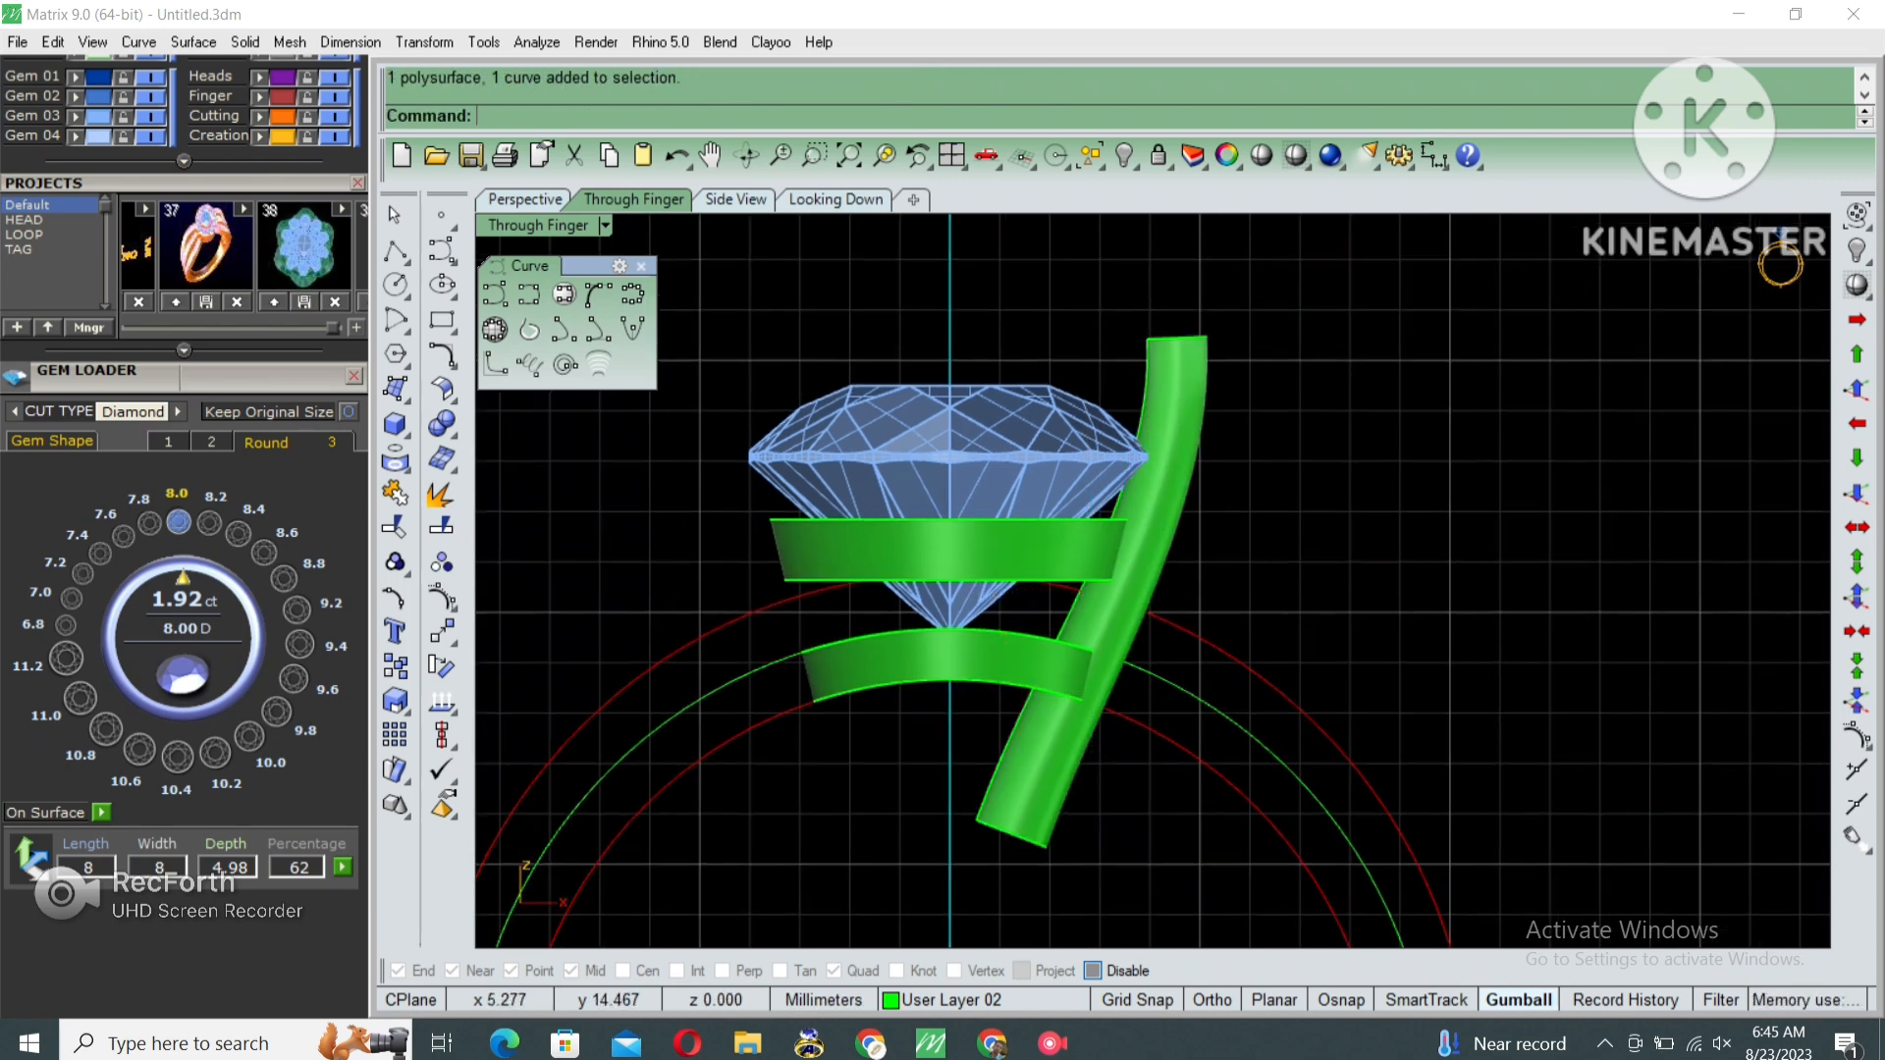
Fillet the upper end edge of the prong with a 0.4 mm radius.
key("Return")
scroll(1201, 373, "up", 3)
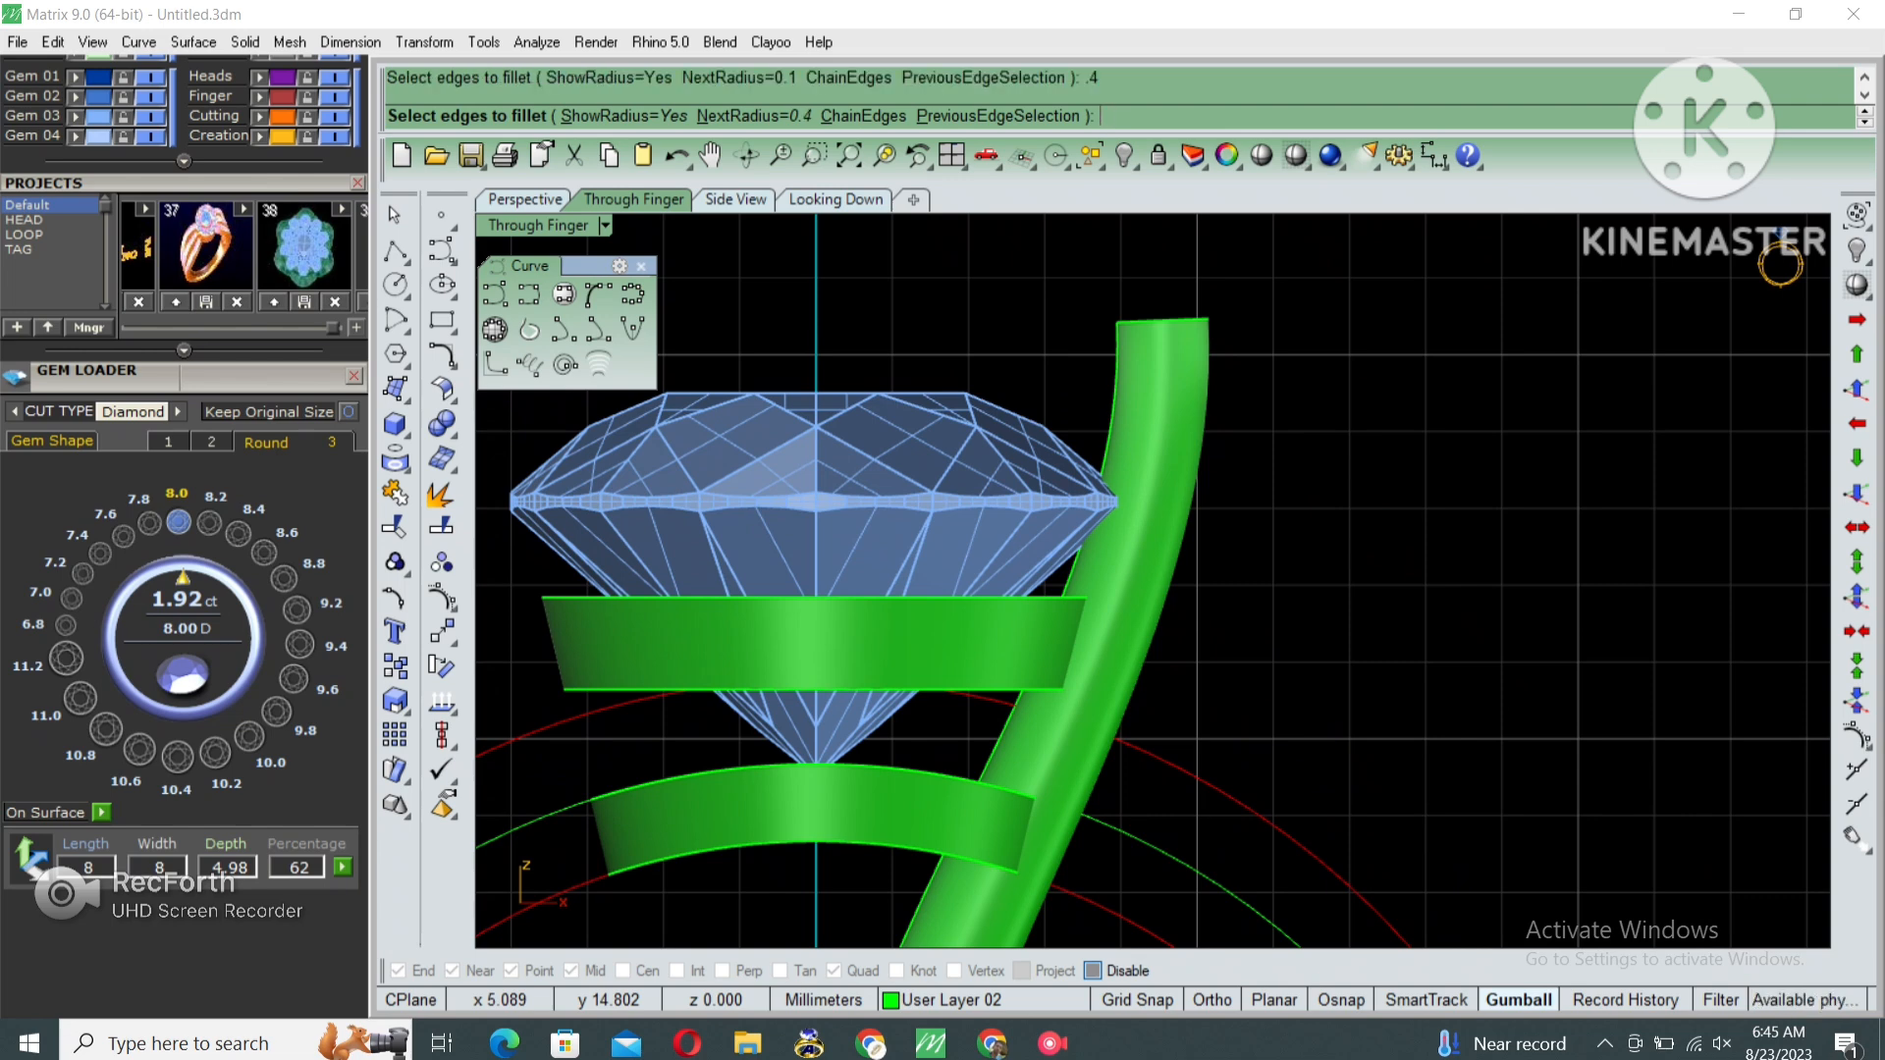
left_click_drag(1238, 353, 1108, 294)
key("Return")
key("Return")
Move the prong and its curve about 0.1 mm outward from the gem in a shaded Looking Down view.
left_click(1163, 351)
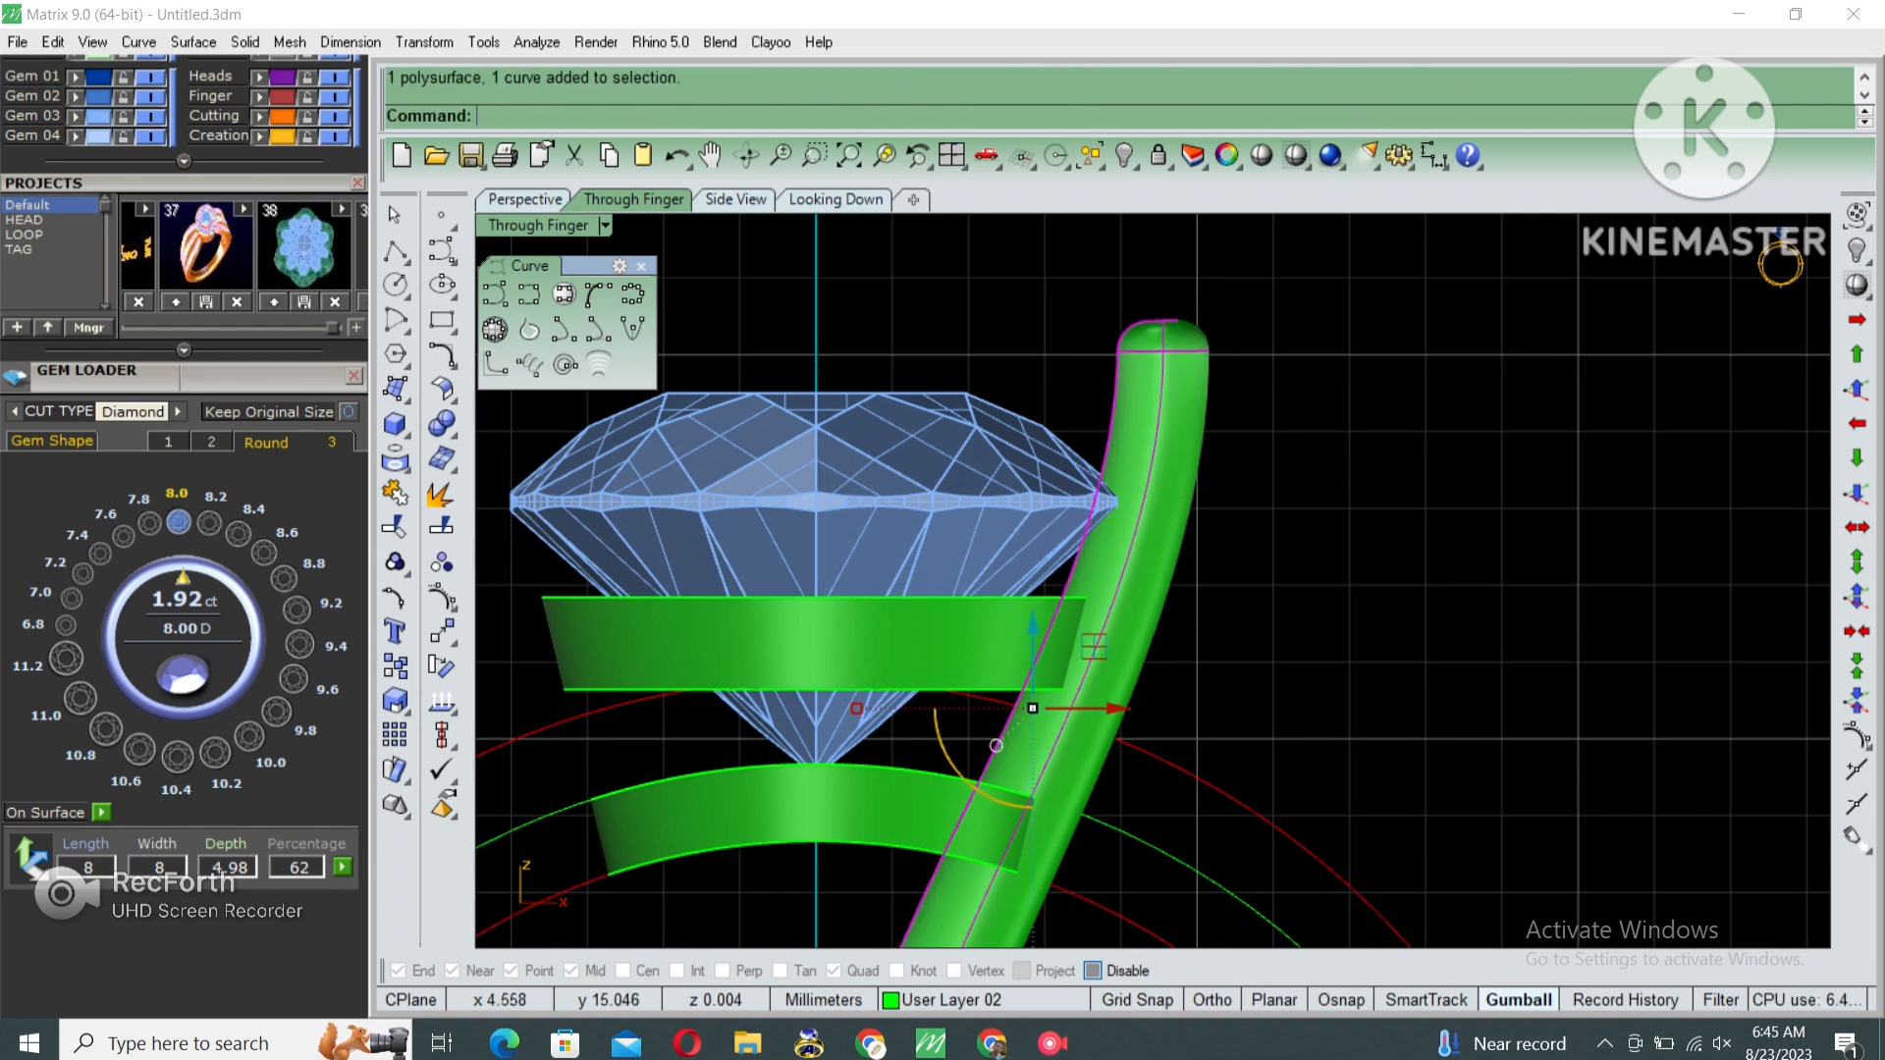
left_click(834, 199)
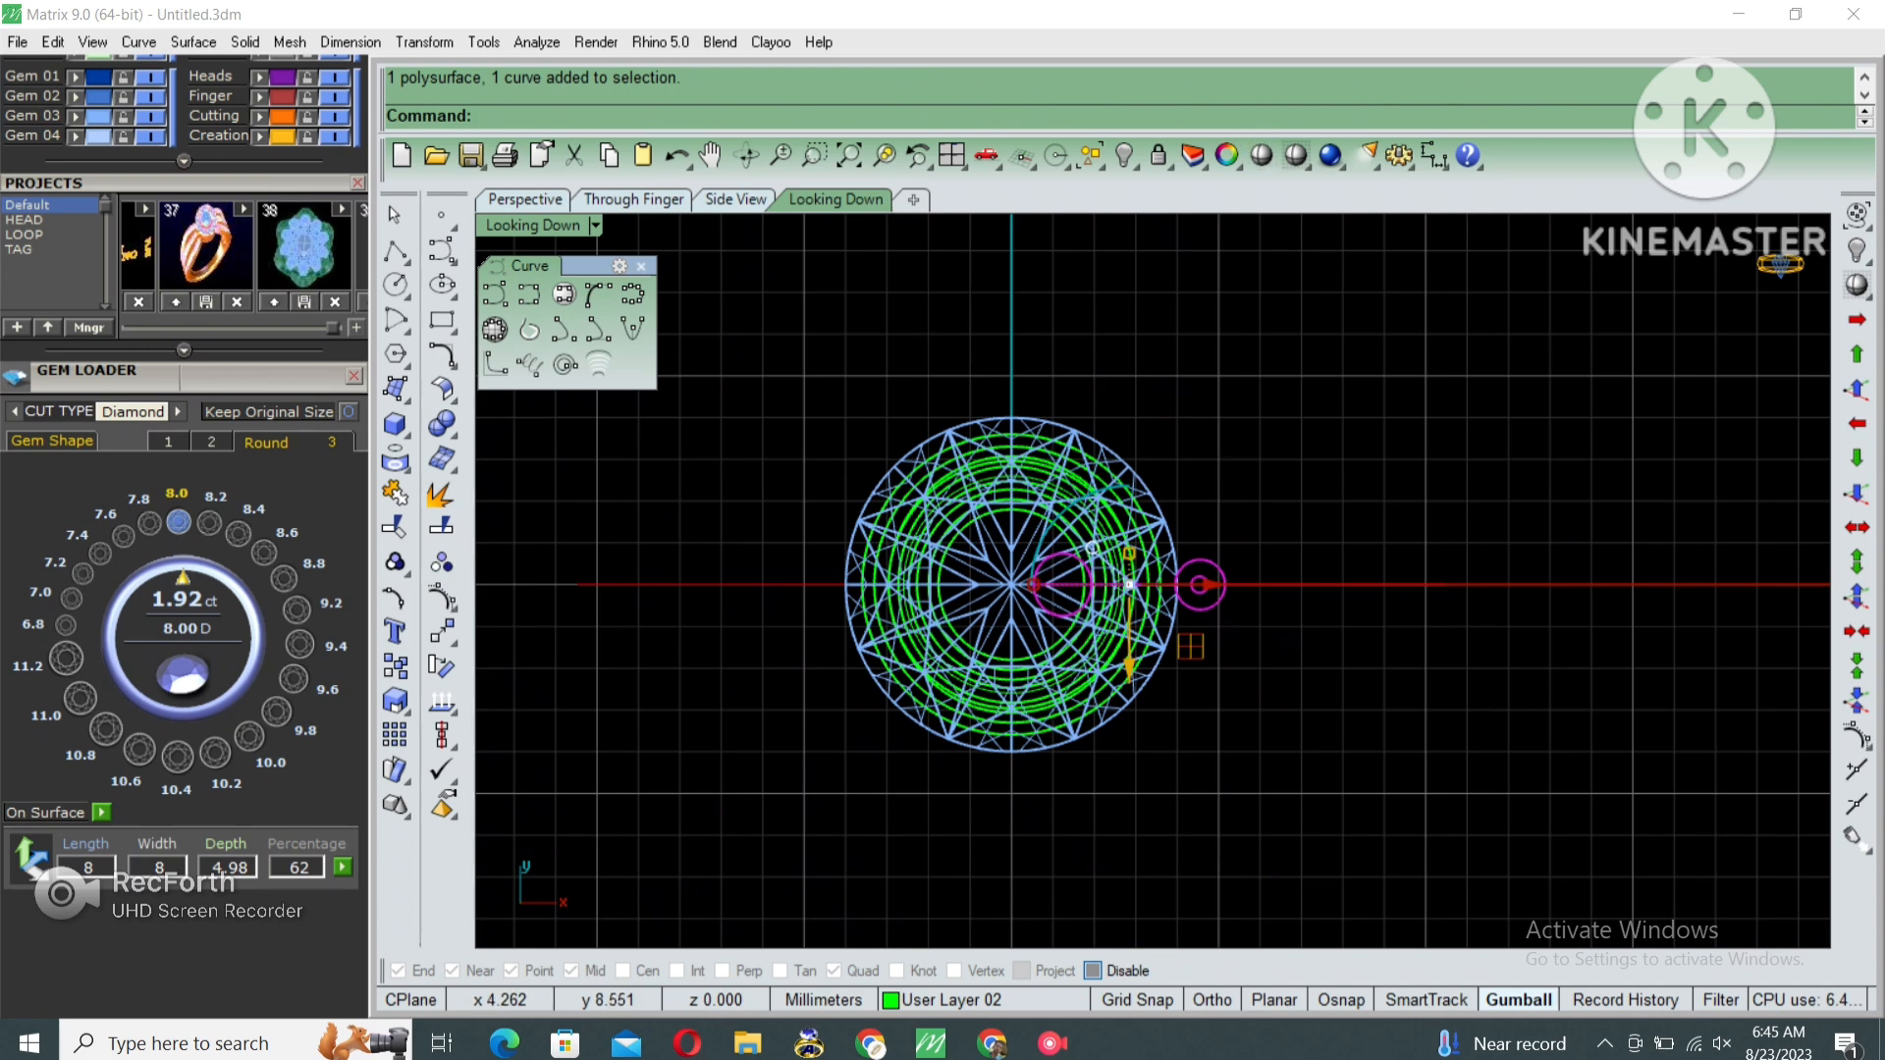
left_click(1296, 154)
scroll(1200, 571, "up", 10)
type("m")
key("Return")
left_click(1257, 556)
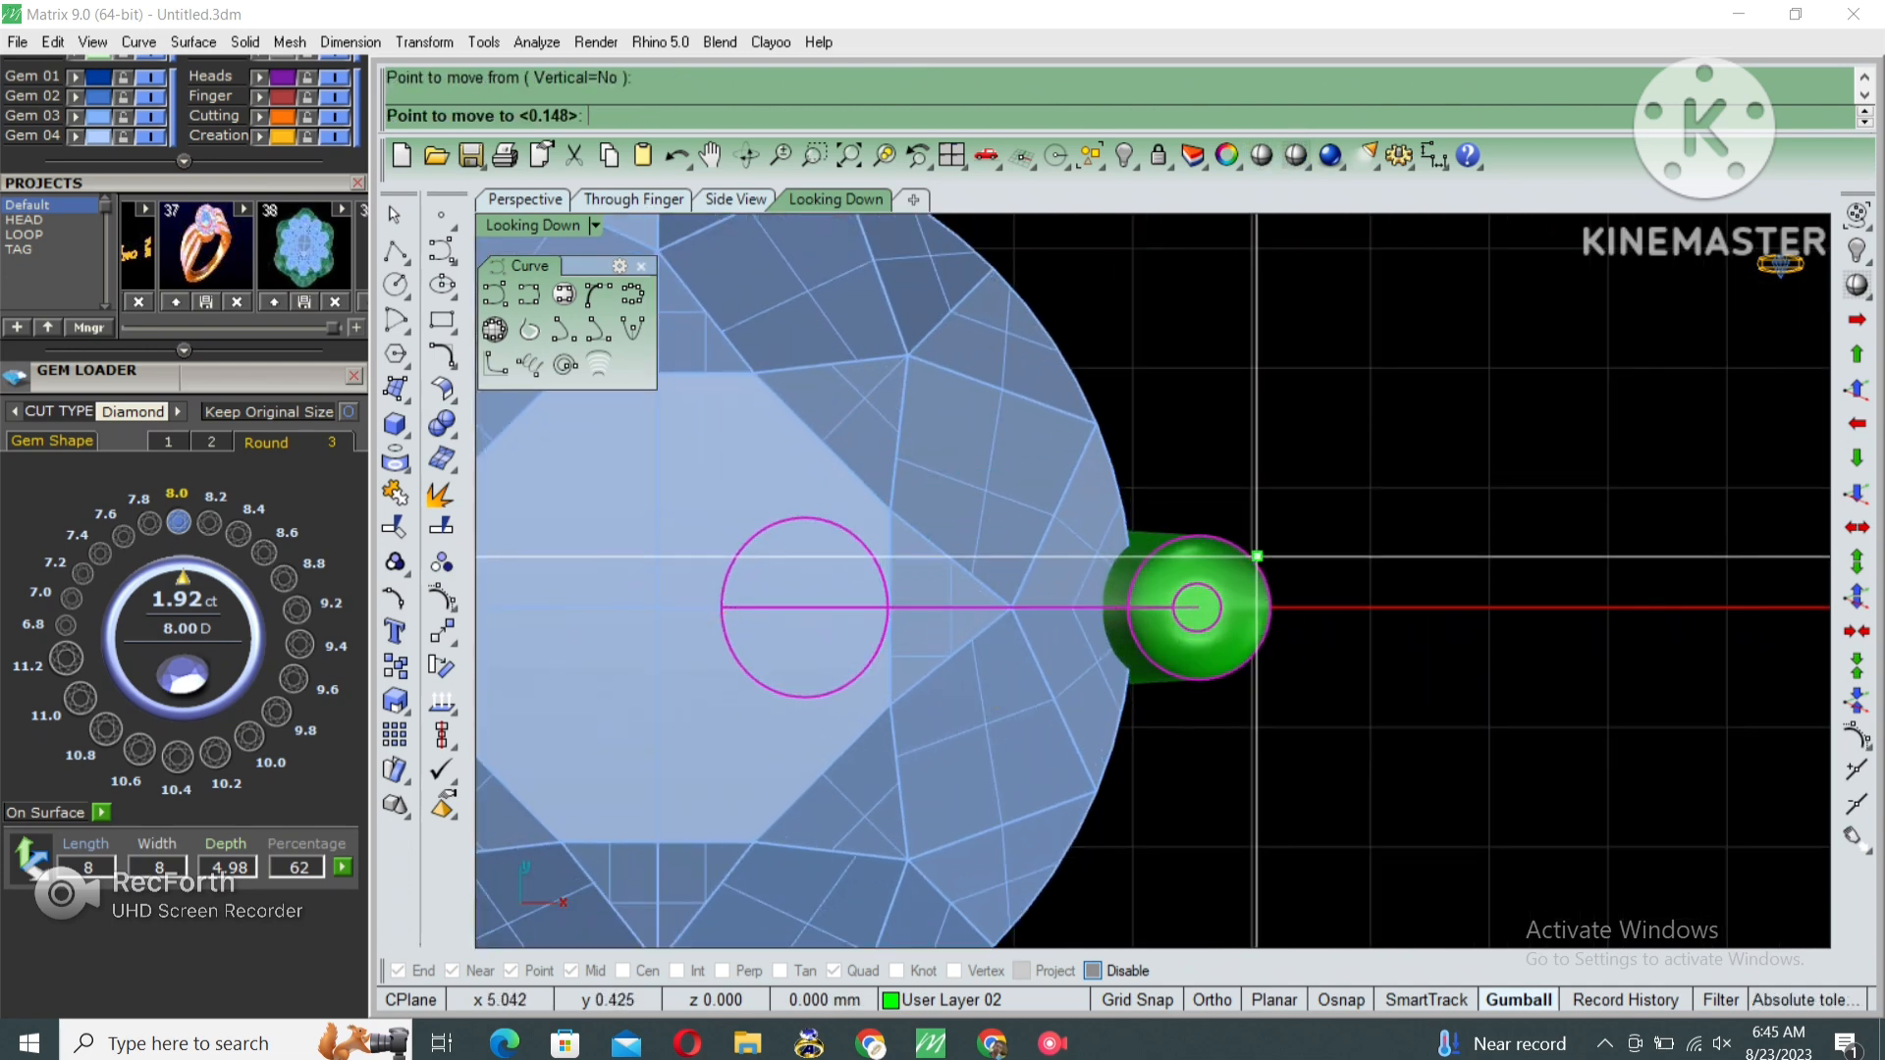
left_click(1272, 556)
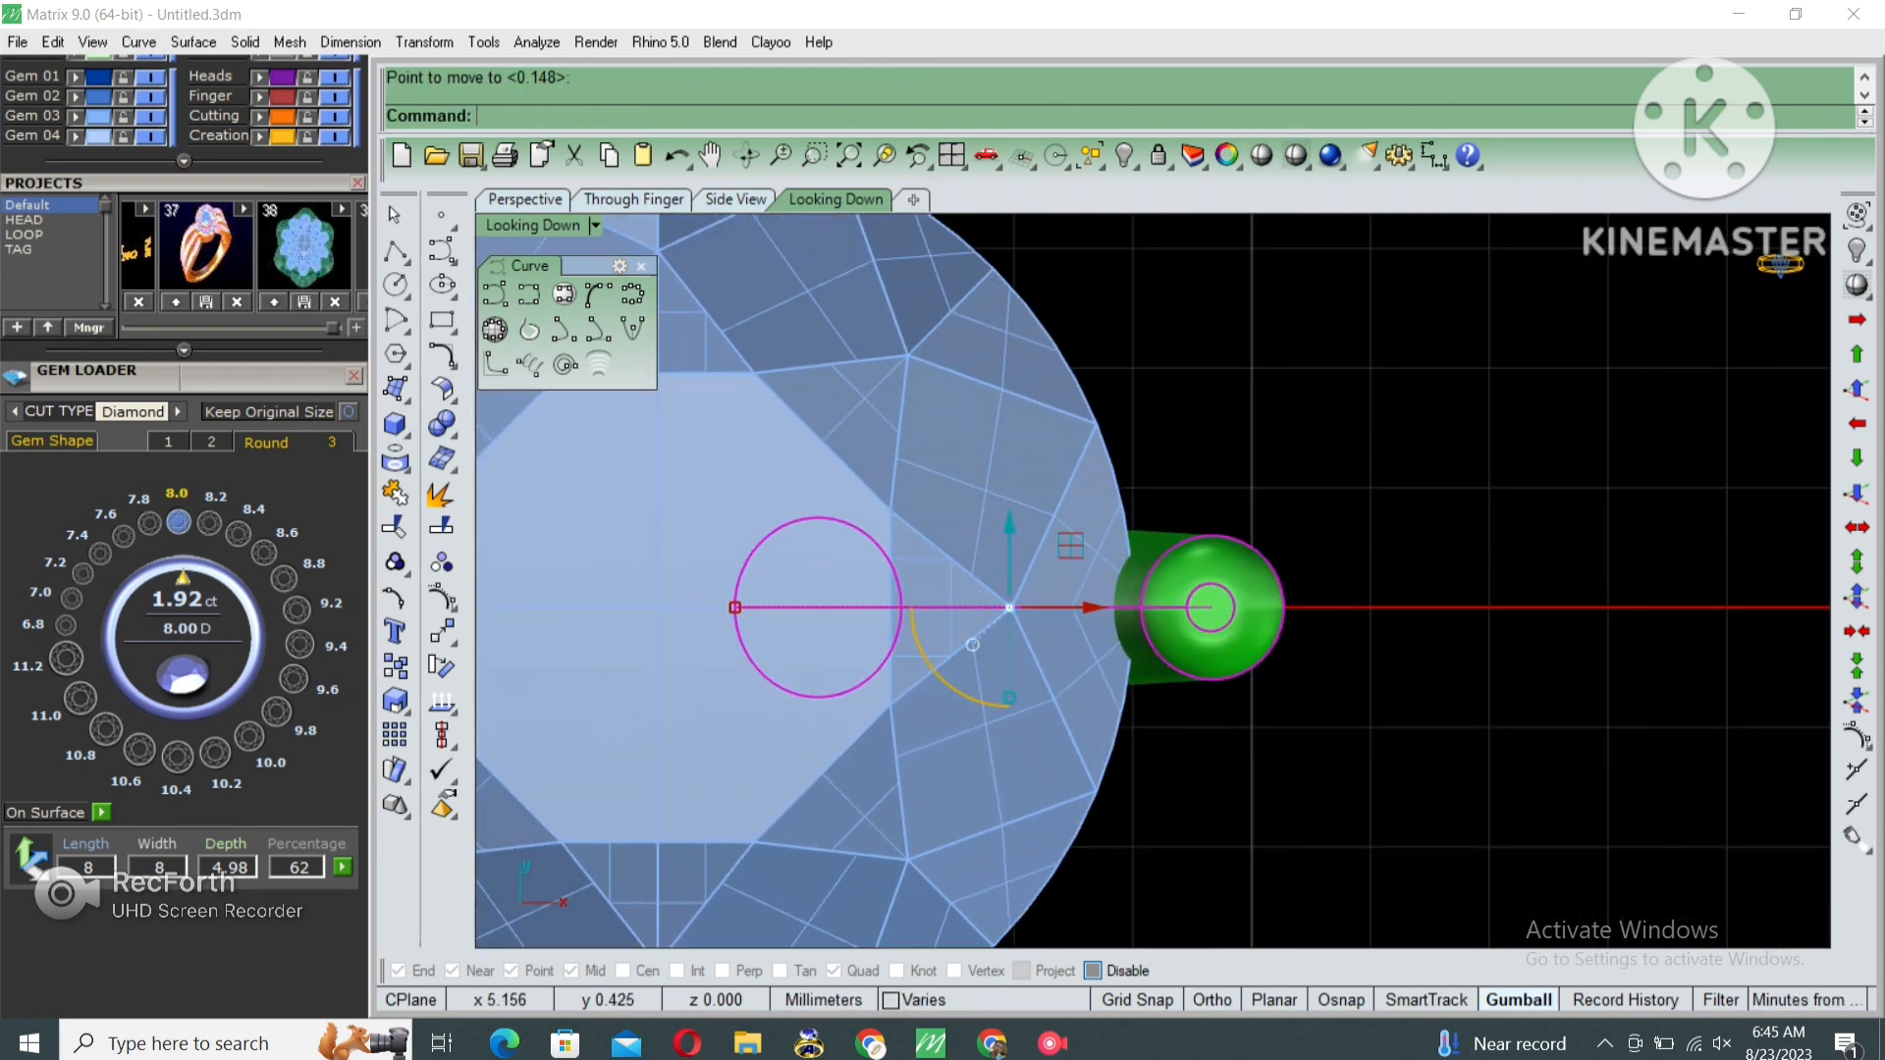
Try rotating the prong and its curve 45 degrees about the origin in the Looking Down view.
type("r")
key("Return")
type("0")
key("Return")
type("45")
key("Return")
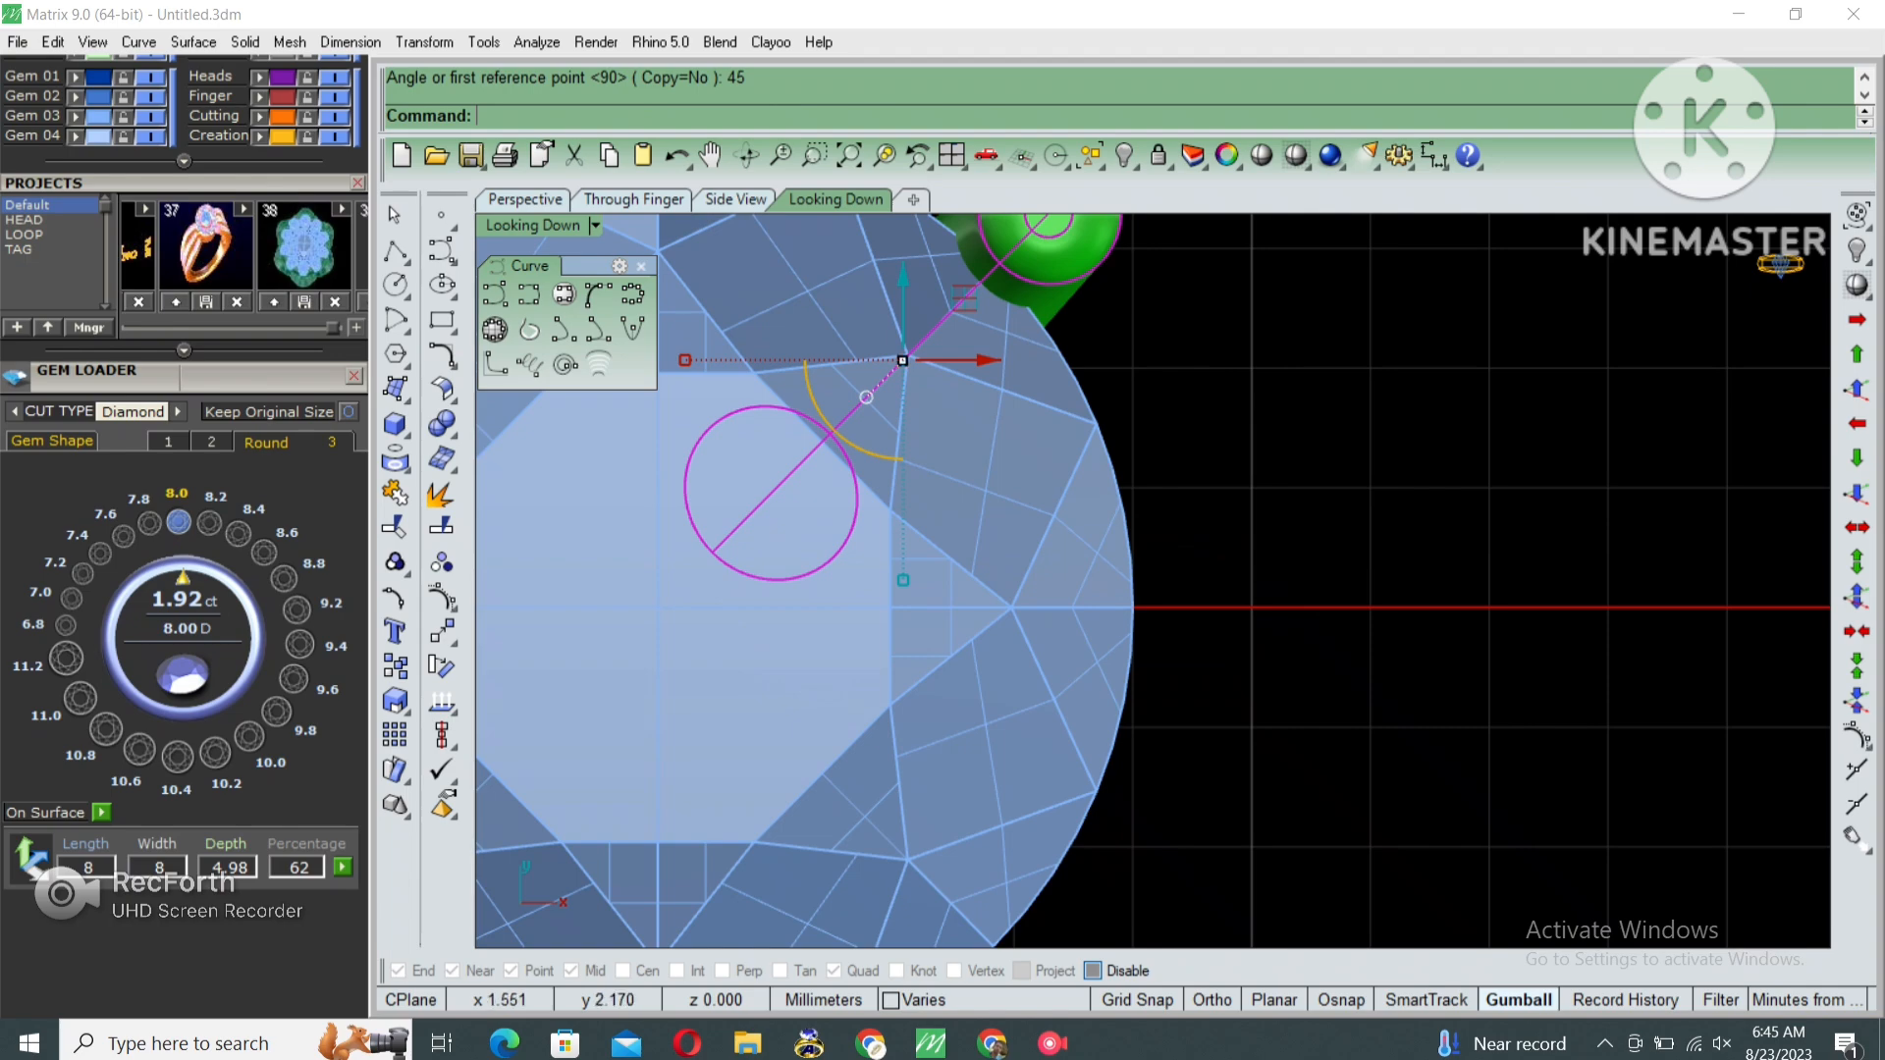
Inspect the prong in the maximized Perspective view and undo the 45-degree rotation.
key("ctrl+m")
double_click(1200, 225)
key("Escape")
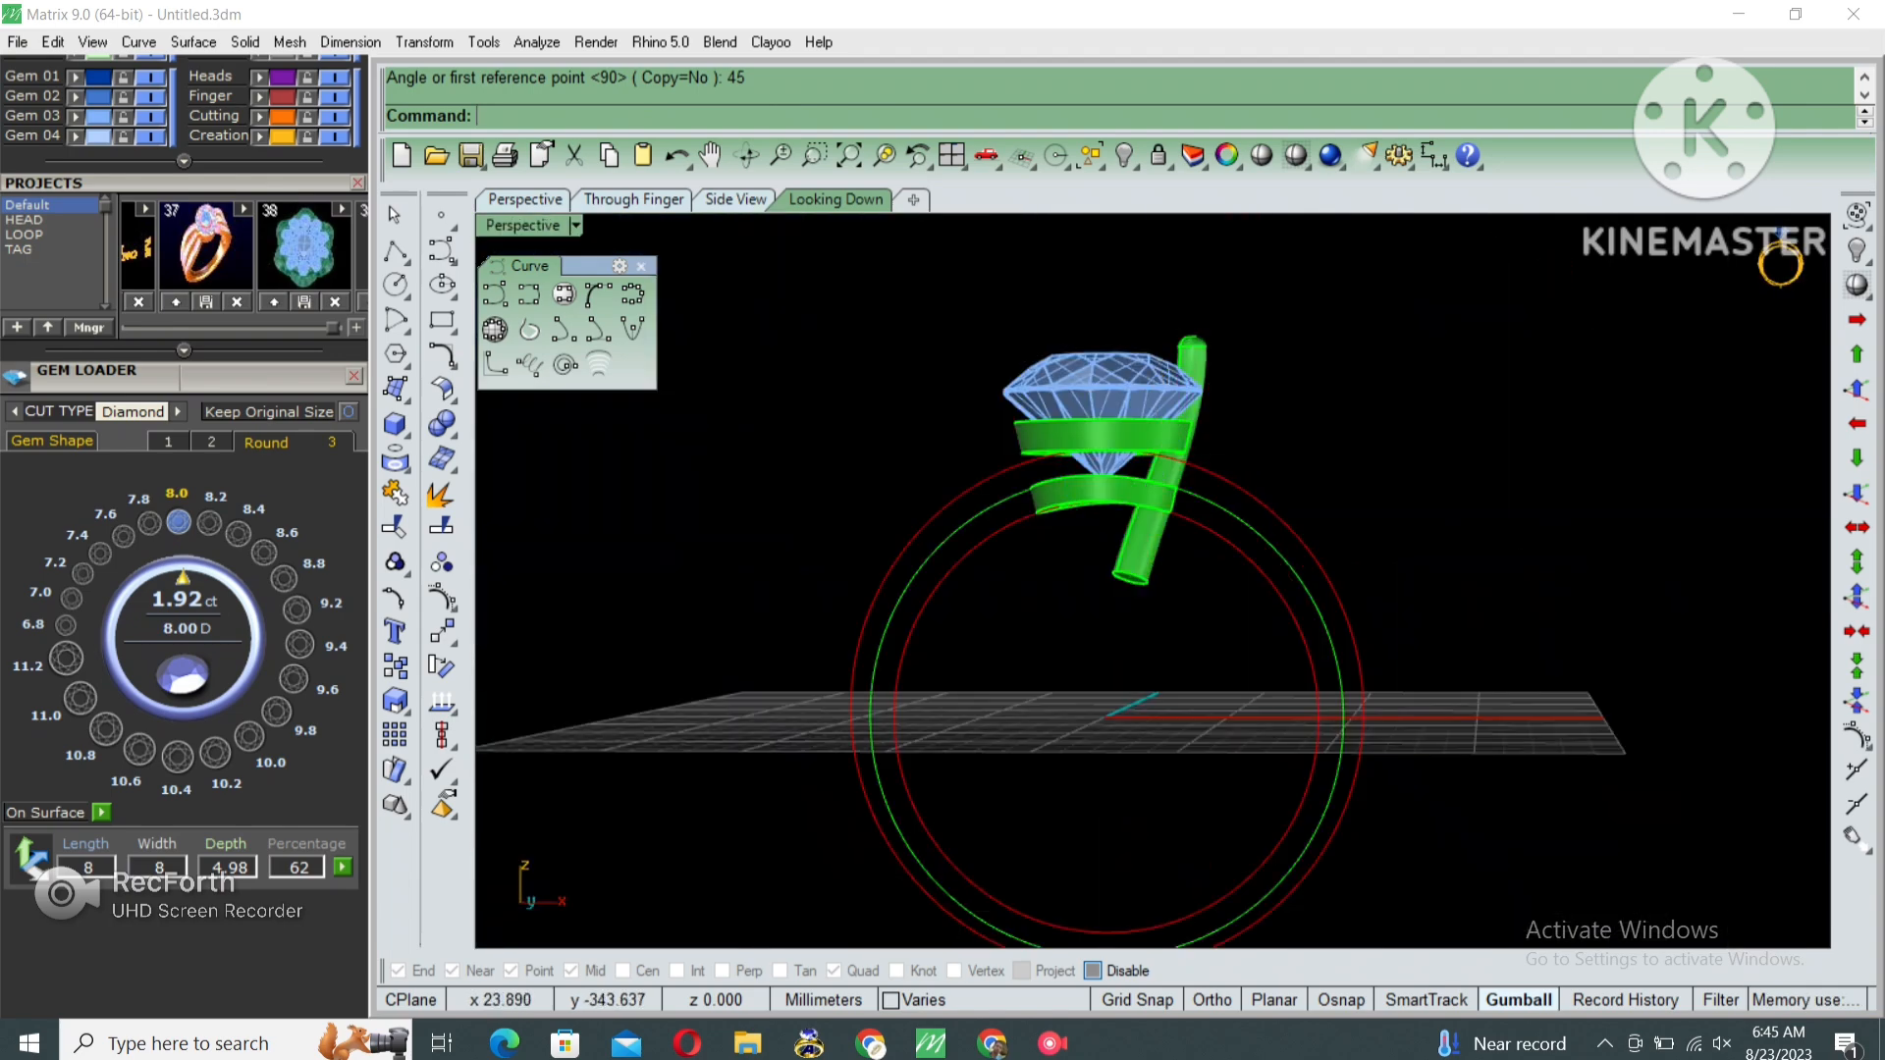
right_click_drag(1513, 432, 1104, 413)
scroll(1104, 412, "up", 4)
right_click_drag(915, 647, 1011, 462)
key("ctrl+z")
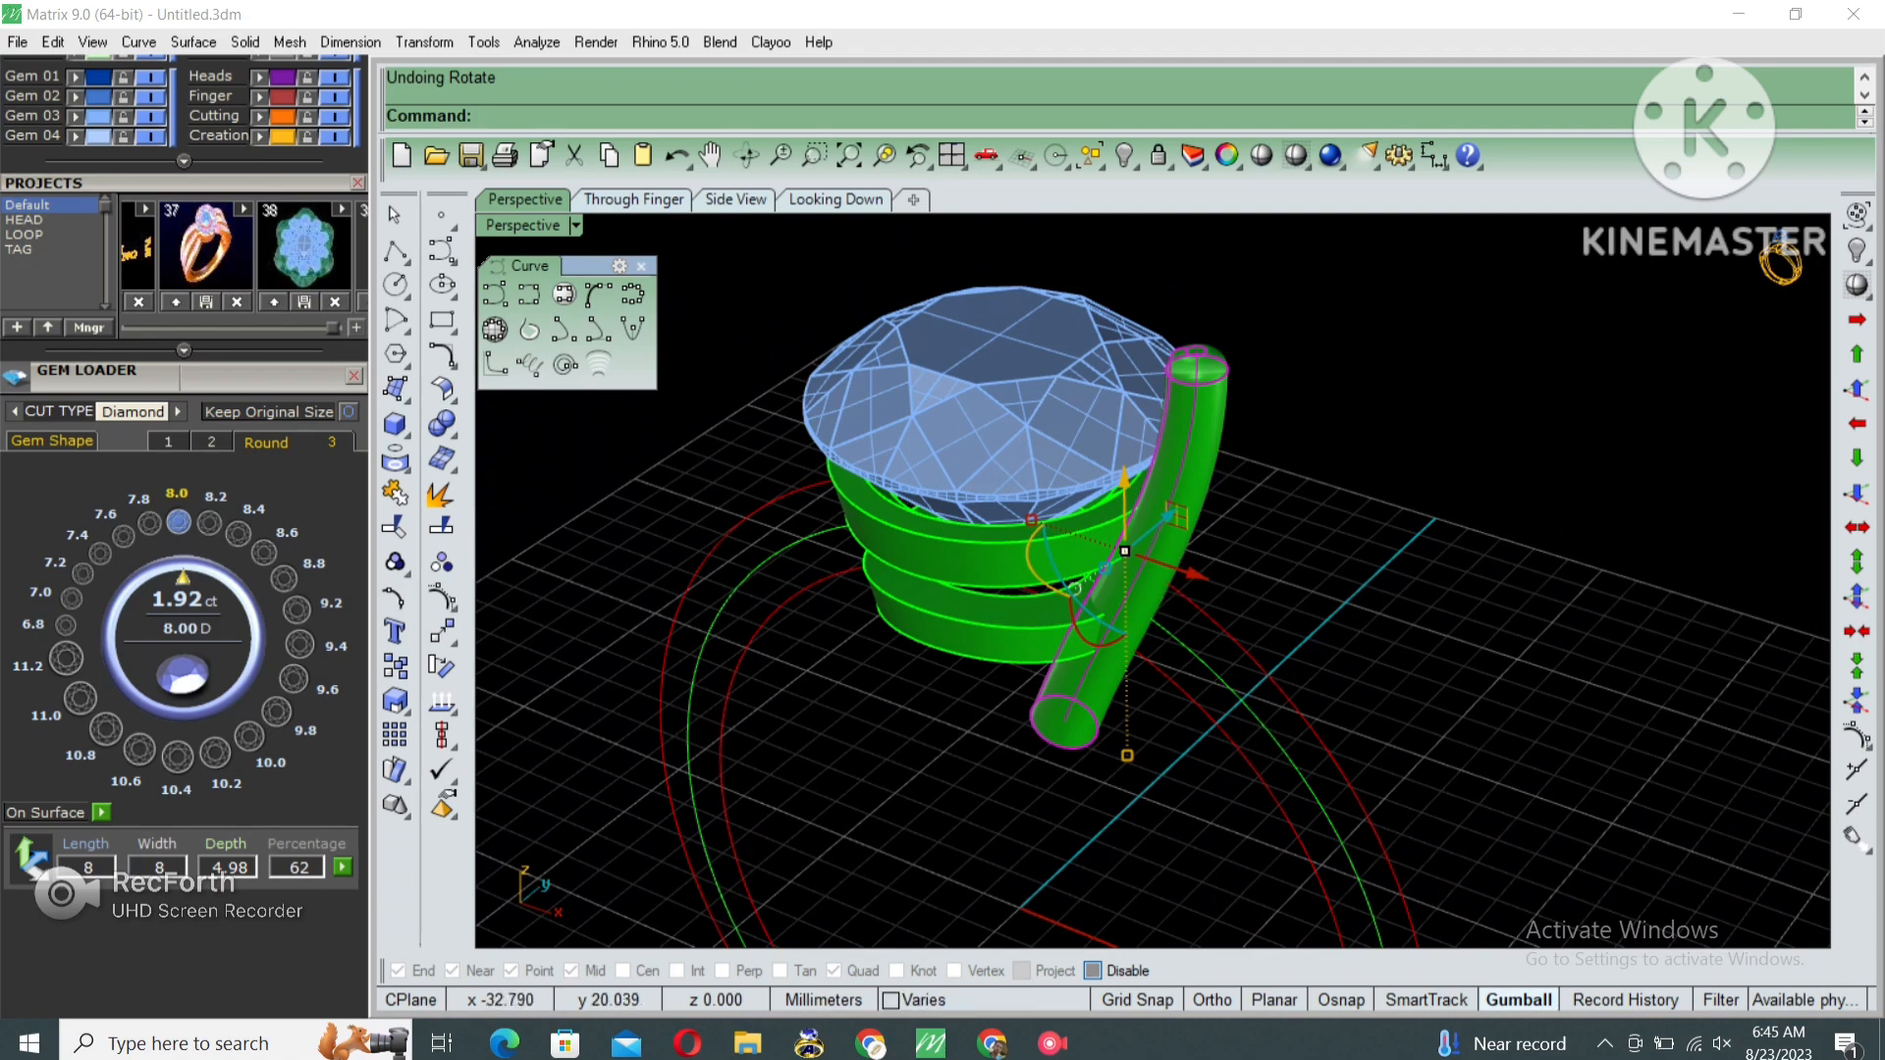
Rotate the prong about 1.6 degrees clockwise around the gem's girdle edge in the Through Finger view, and maximize the Perspective view.
key("ctrl+m")
key("Return")
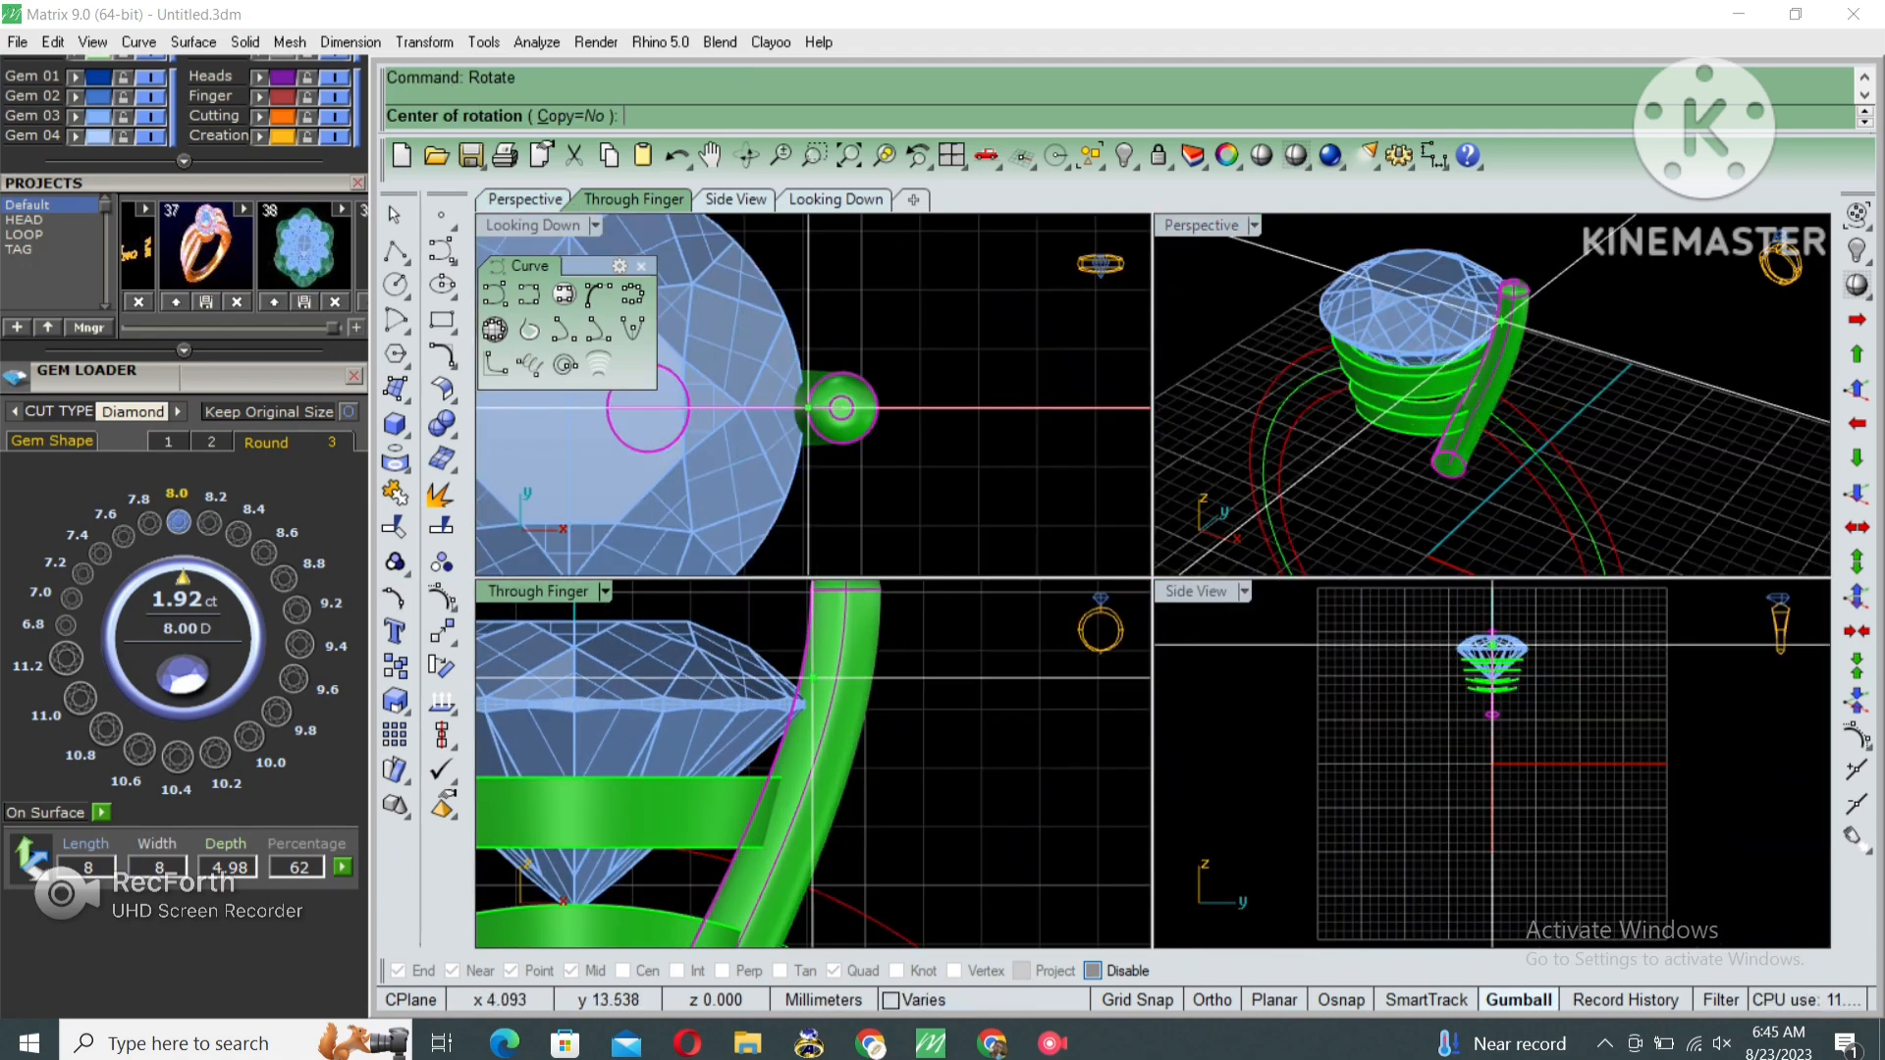
left_click(792, 703)
scroll(825, 703, "down", 2)
right_click_drag(825, 703, 862, 665)
left_click(995, 709)
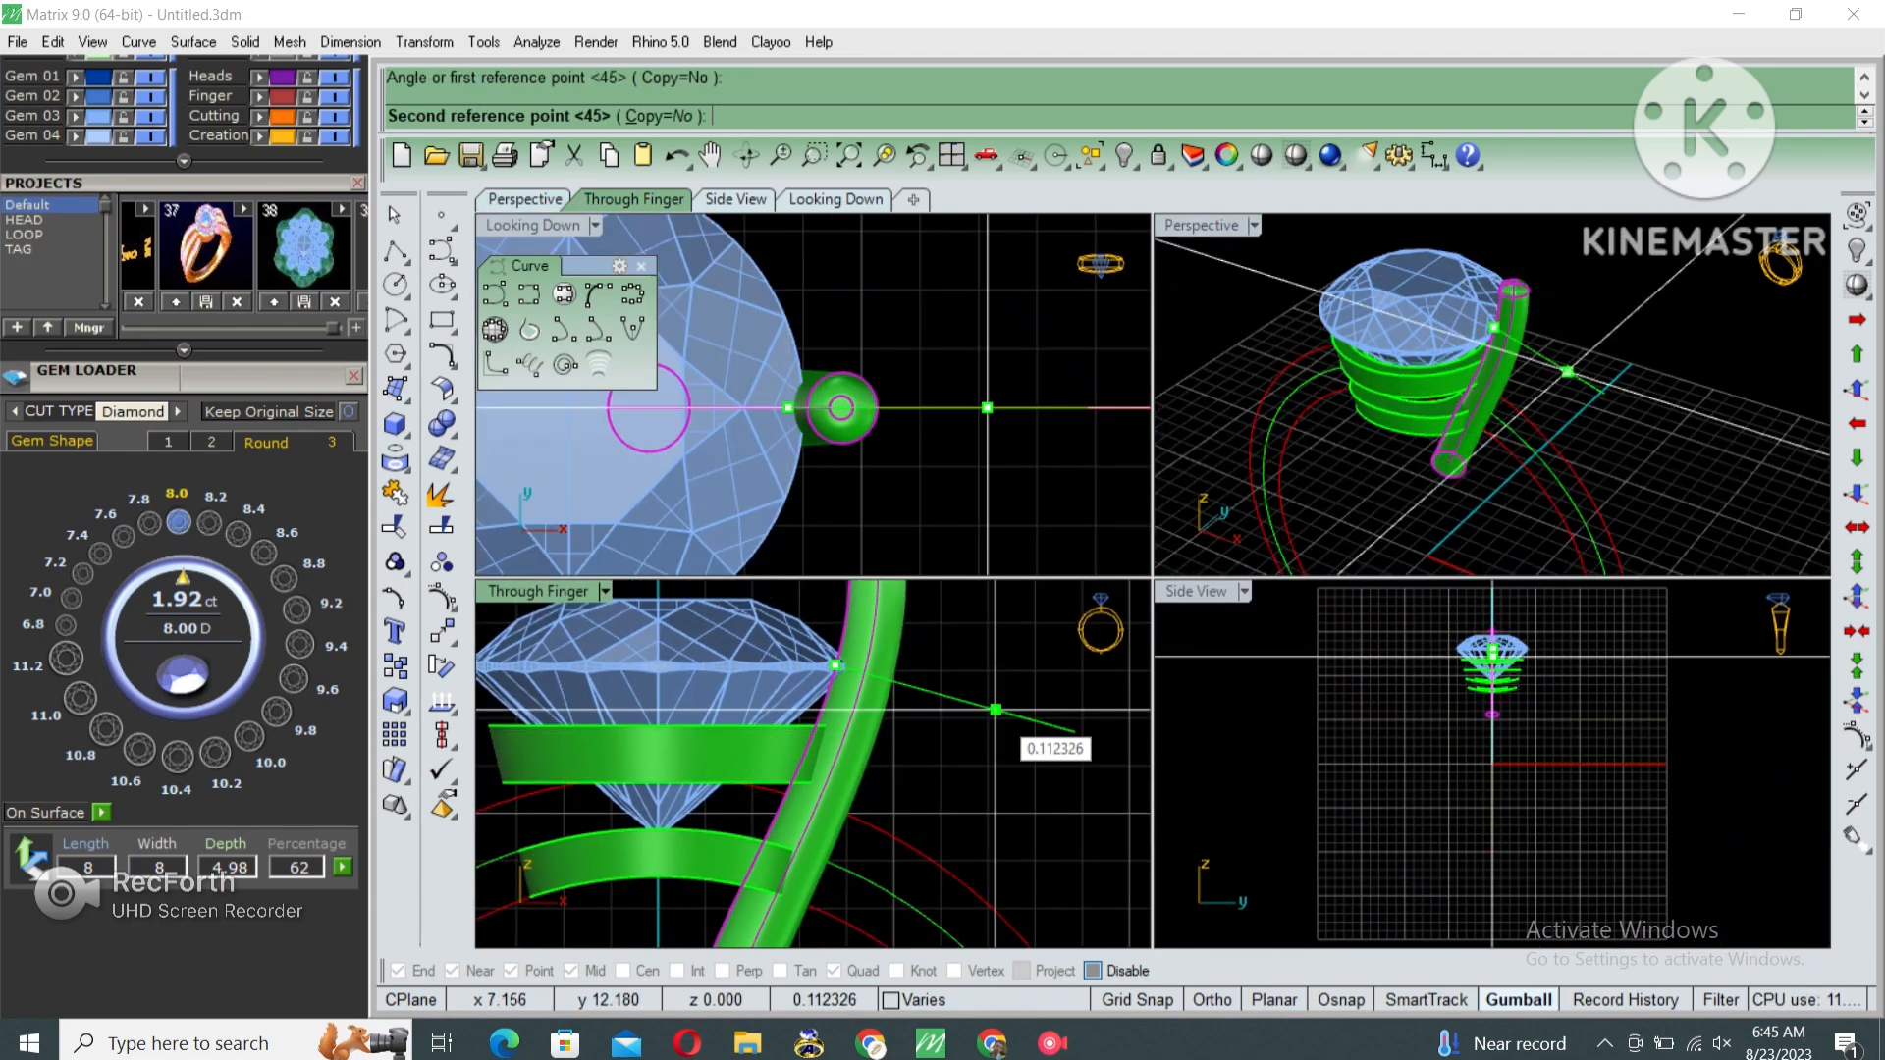
left_click(996, 711)
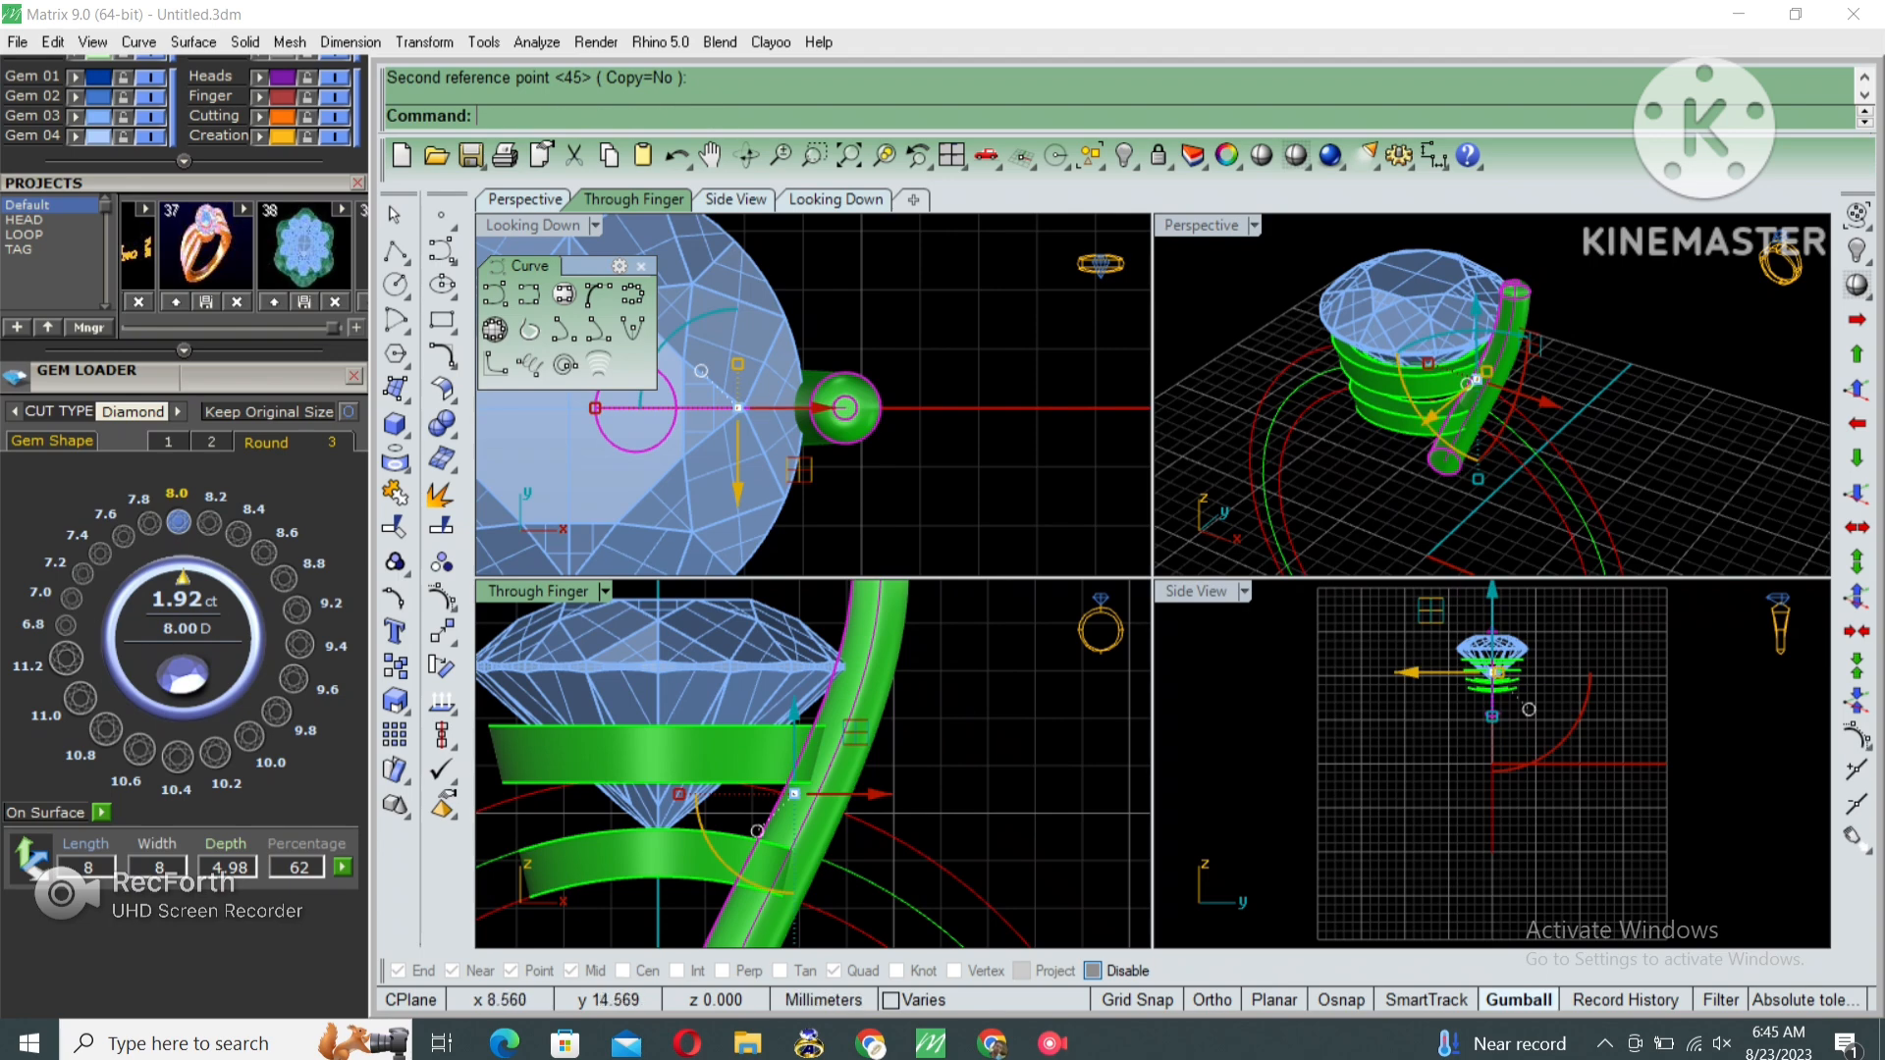
double_click(1200, 225)
right_click_drag(1311, 471, 1124, 534)
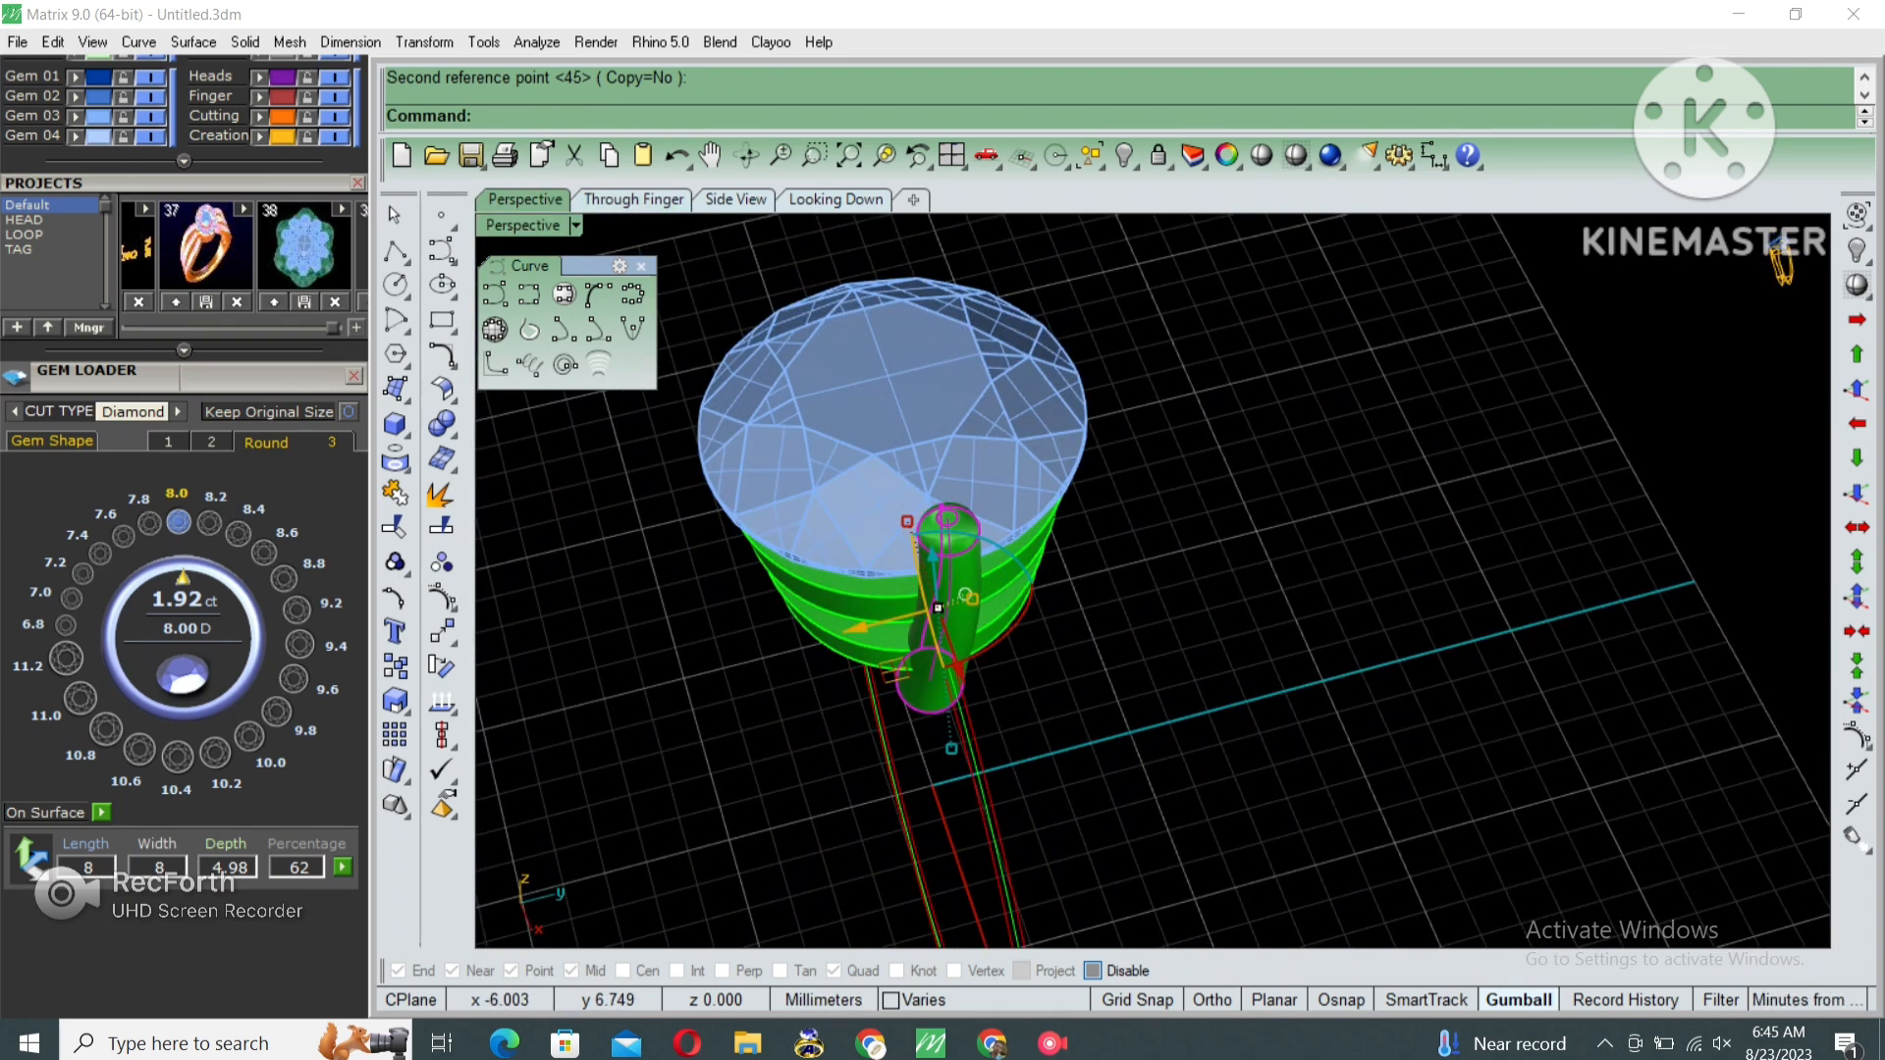
Try rotating the prong 45 degrees about the origin in the Perspective view, and undo it.
right_click(1124, 534)
type("0")
key("Return")
key("Return")
right_click(1102, 561)
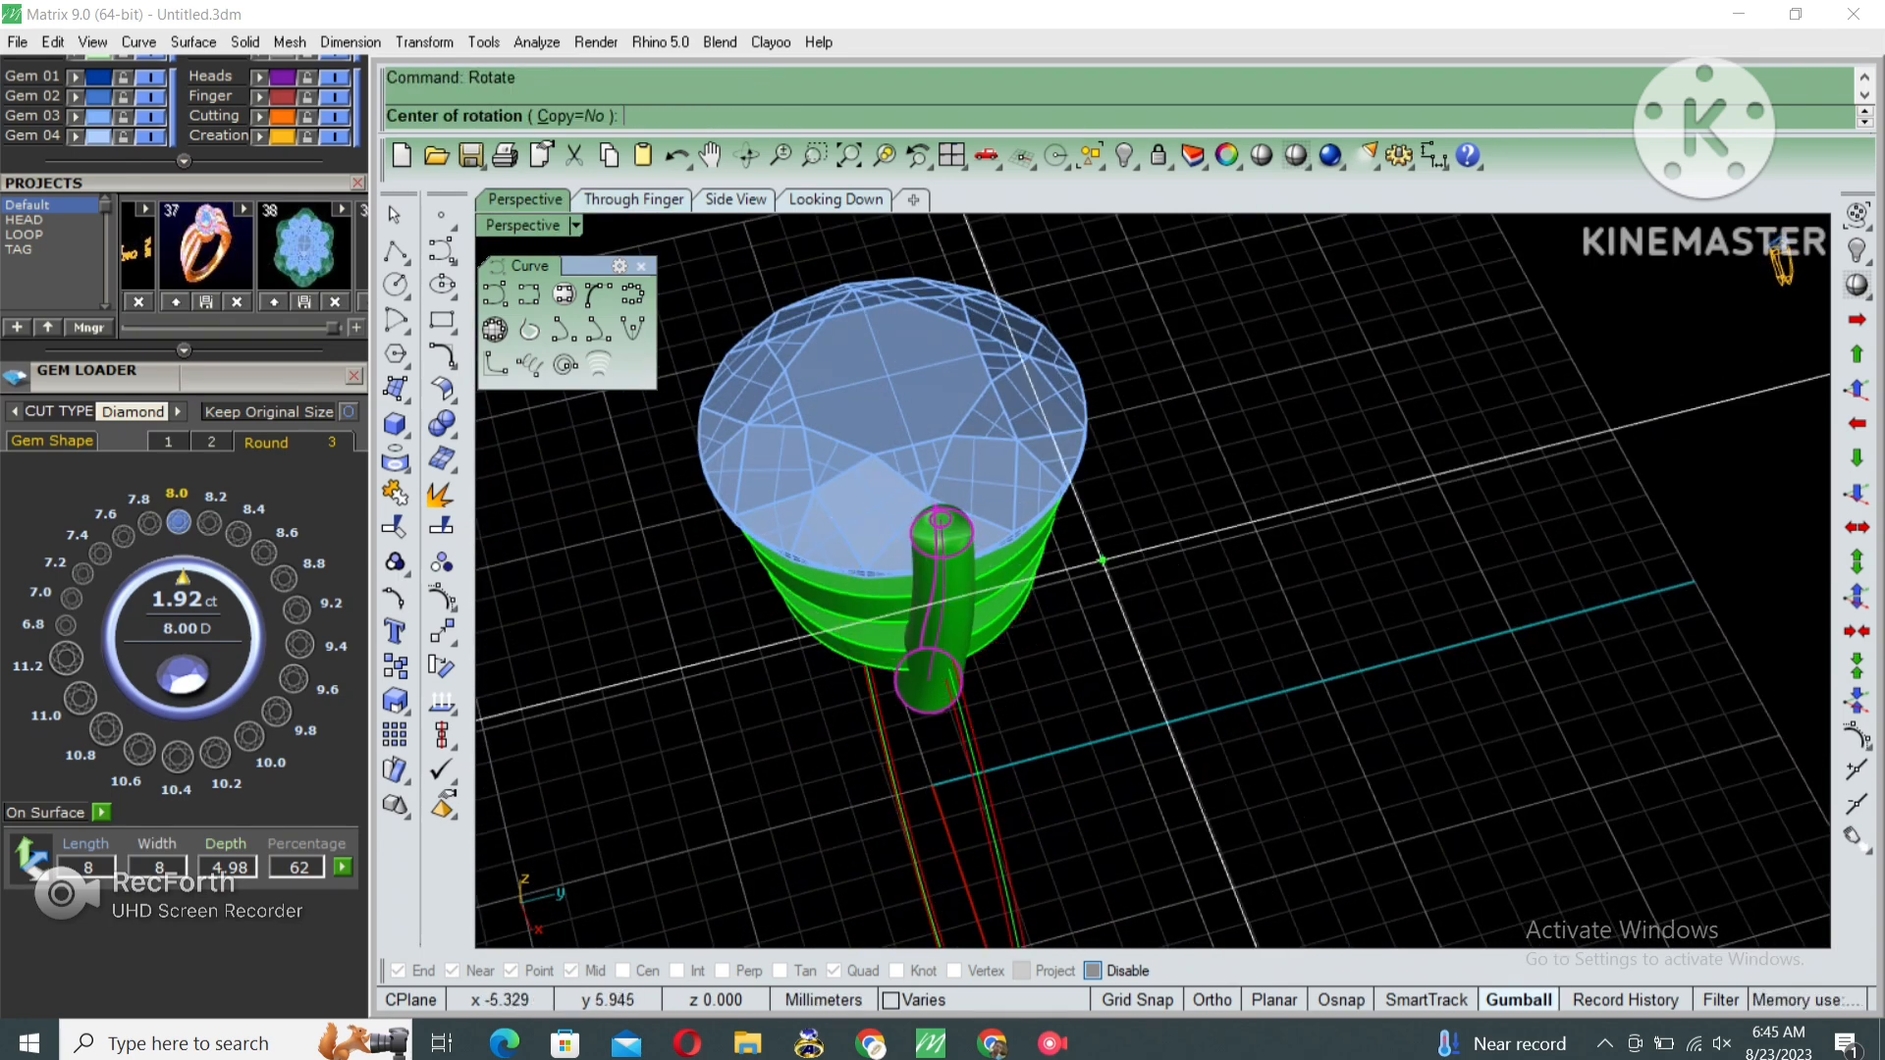
type("0")
key("Return")
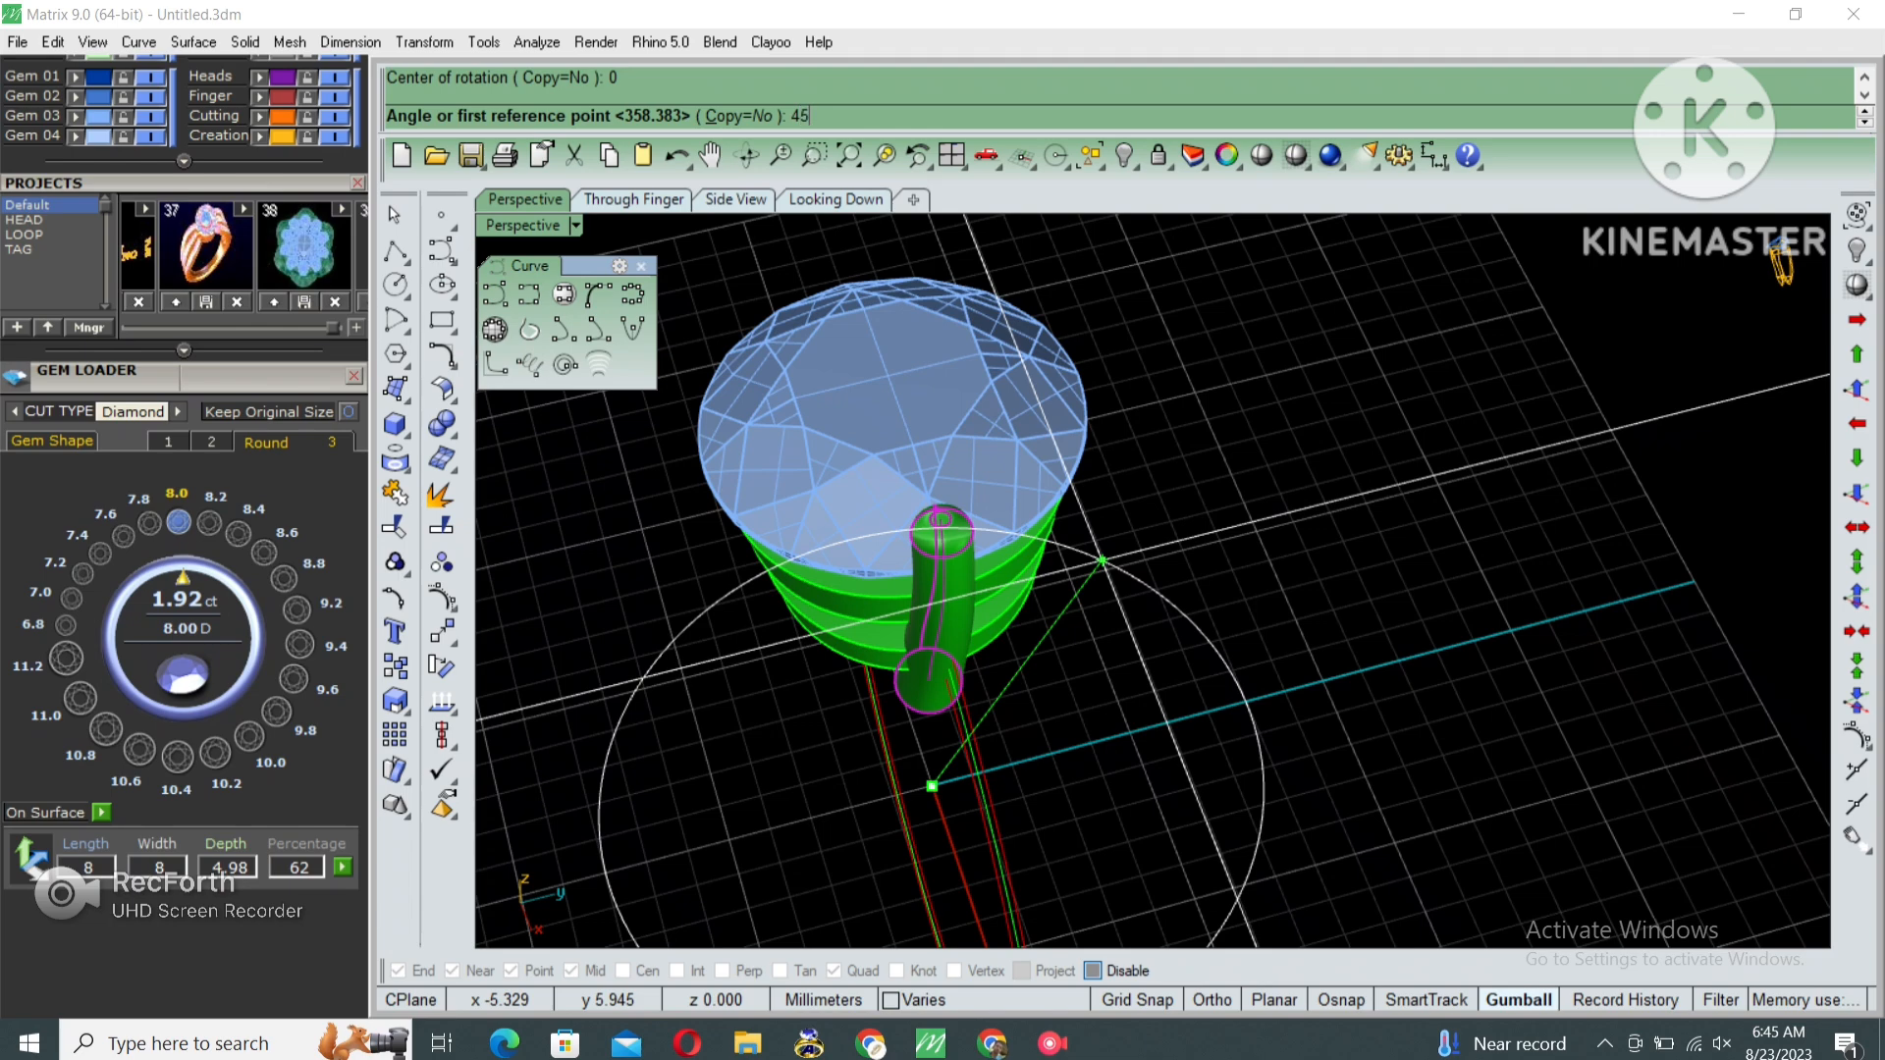
type("45")
key("Return")
key("ctrl+z")
Rotate the prong and its curve 45 degrees about the origin.
right_click_drag(1104, 564, 1176, 605)
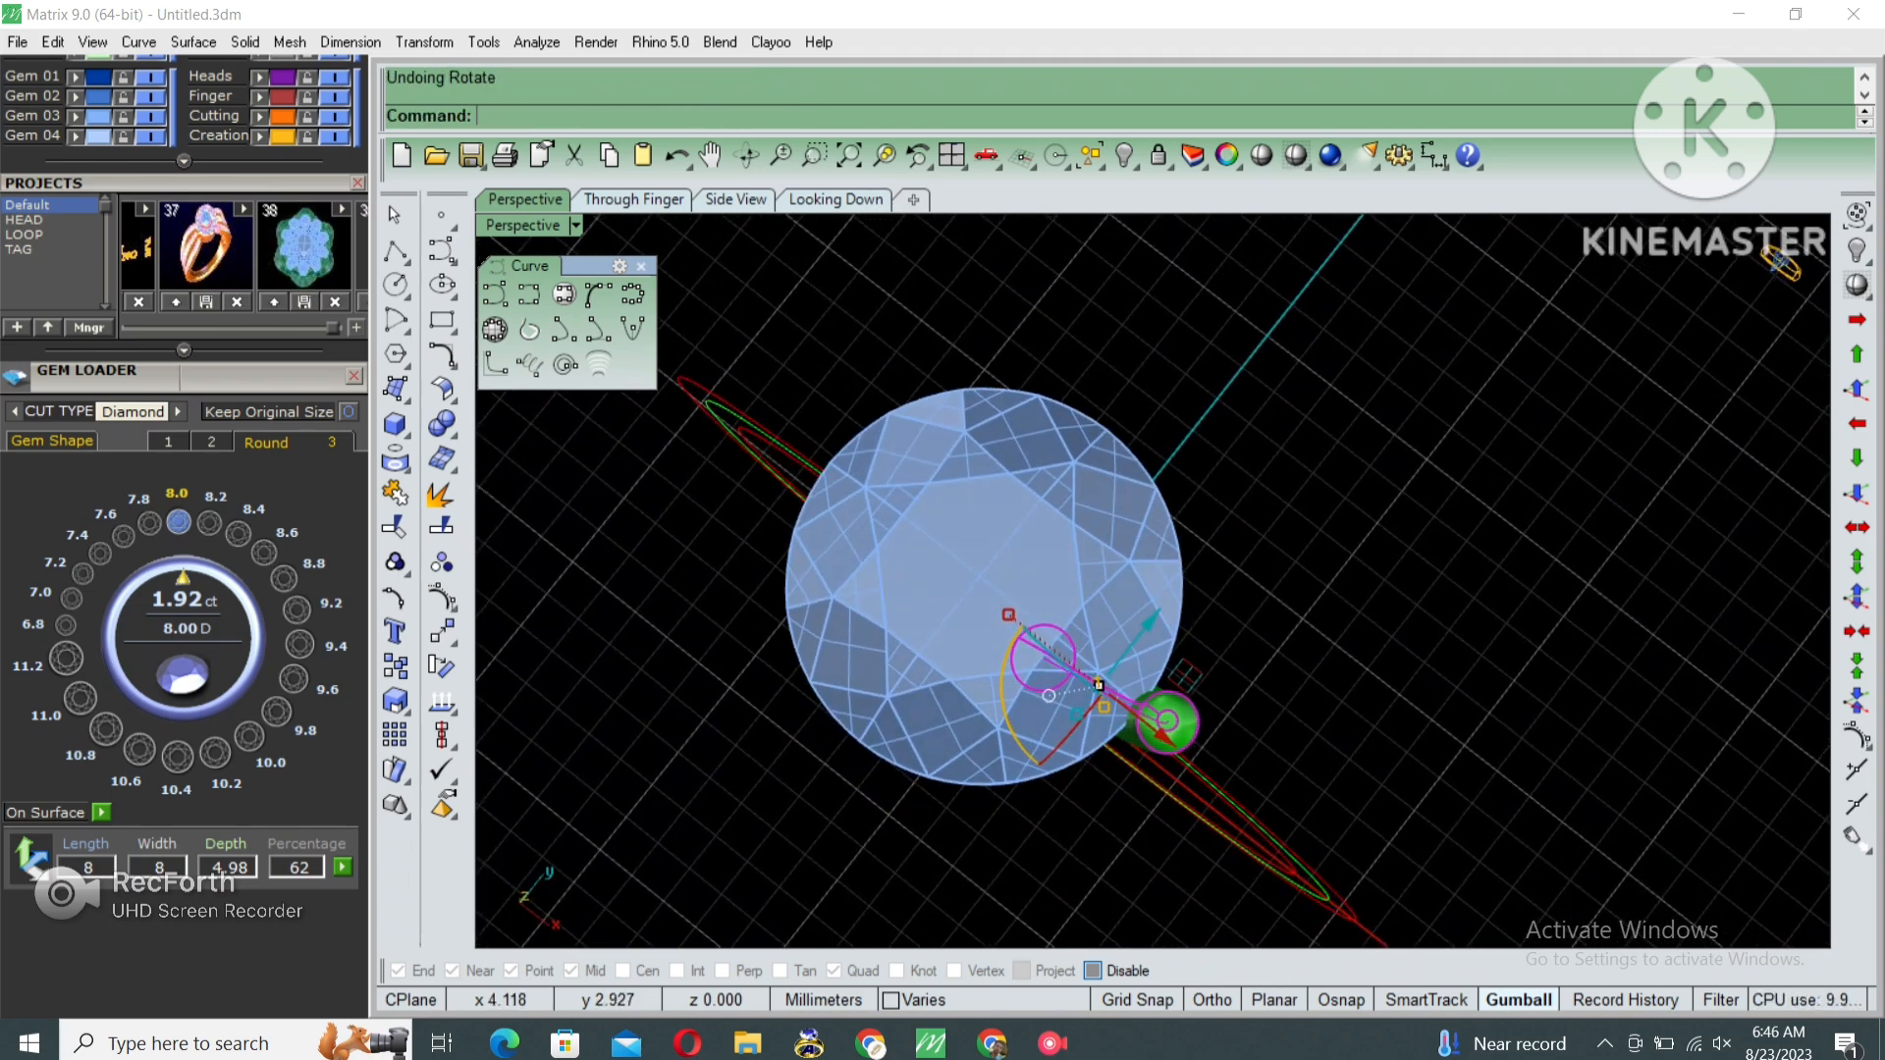
key("Return")
type("0")
key("Return")
type("45")
key("Return")
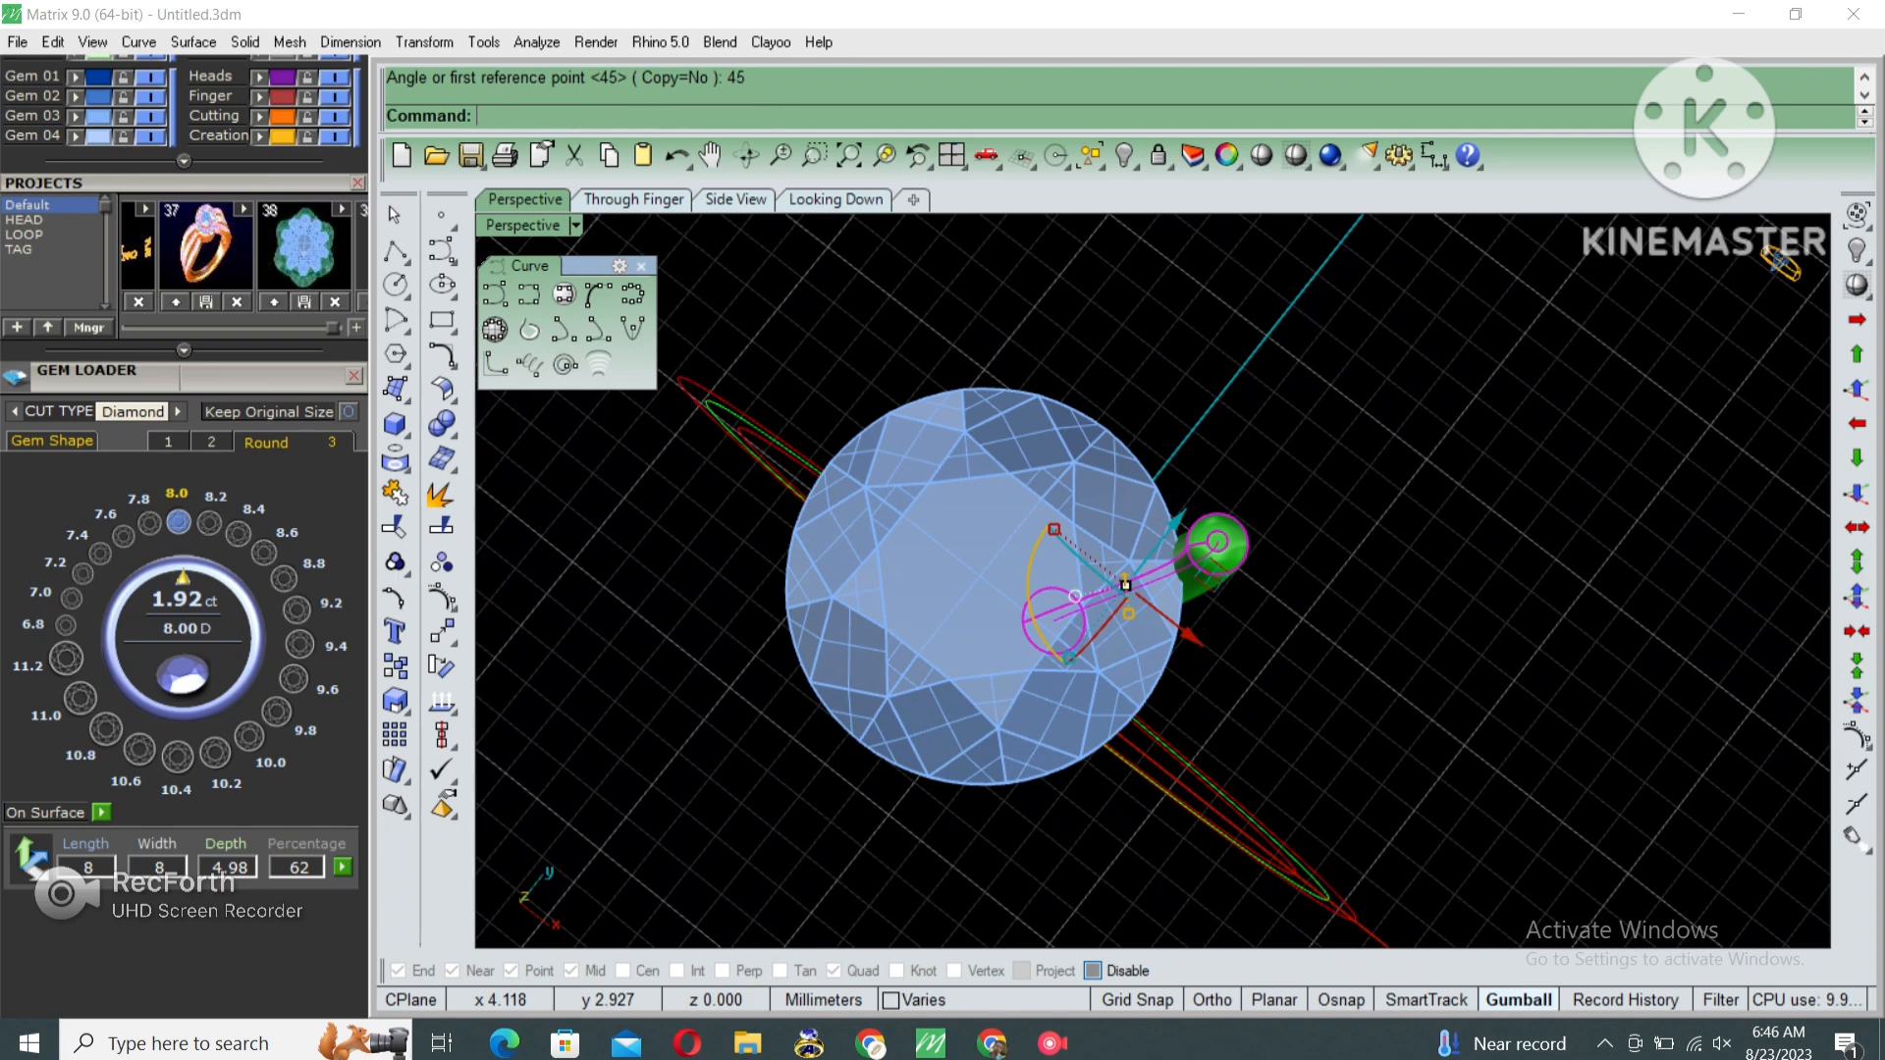
Polar array the prong and its curve about the origin into 4 items over 360 degrees.
right_click_drag(1217, 648, 1192, 553)
left_click(1058, 580)
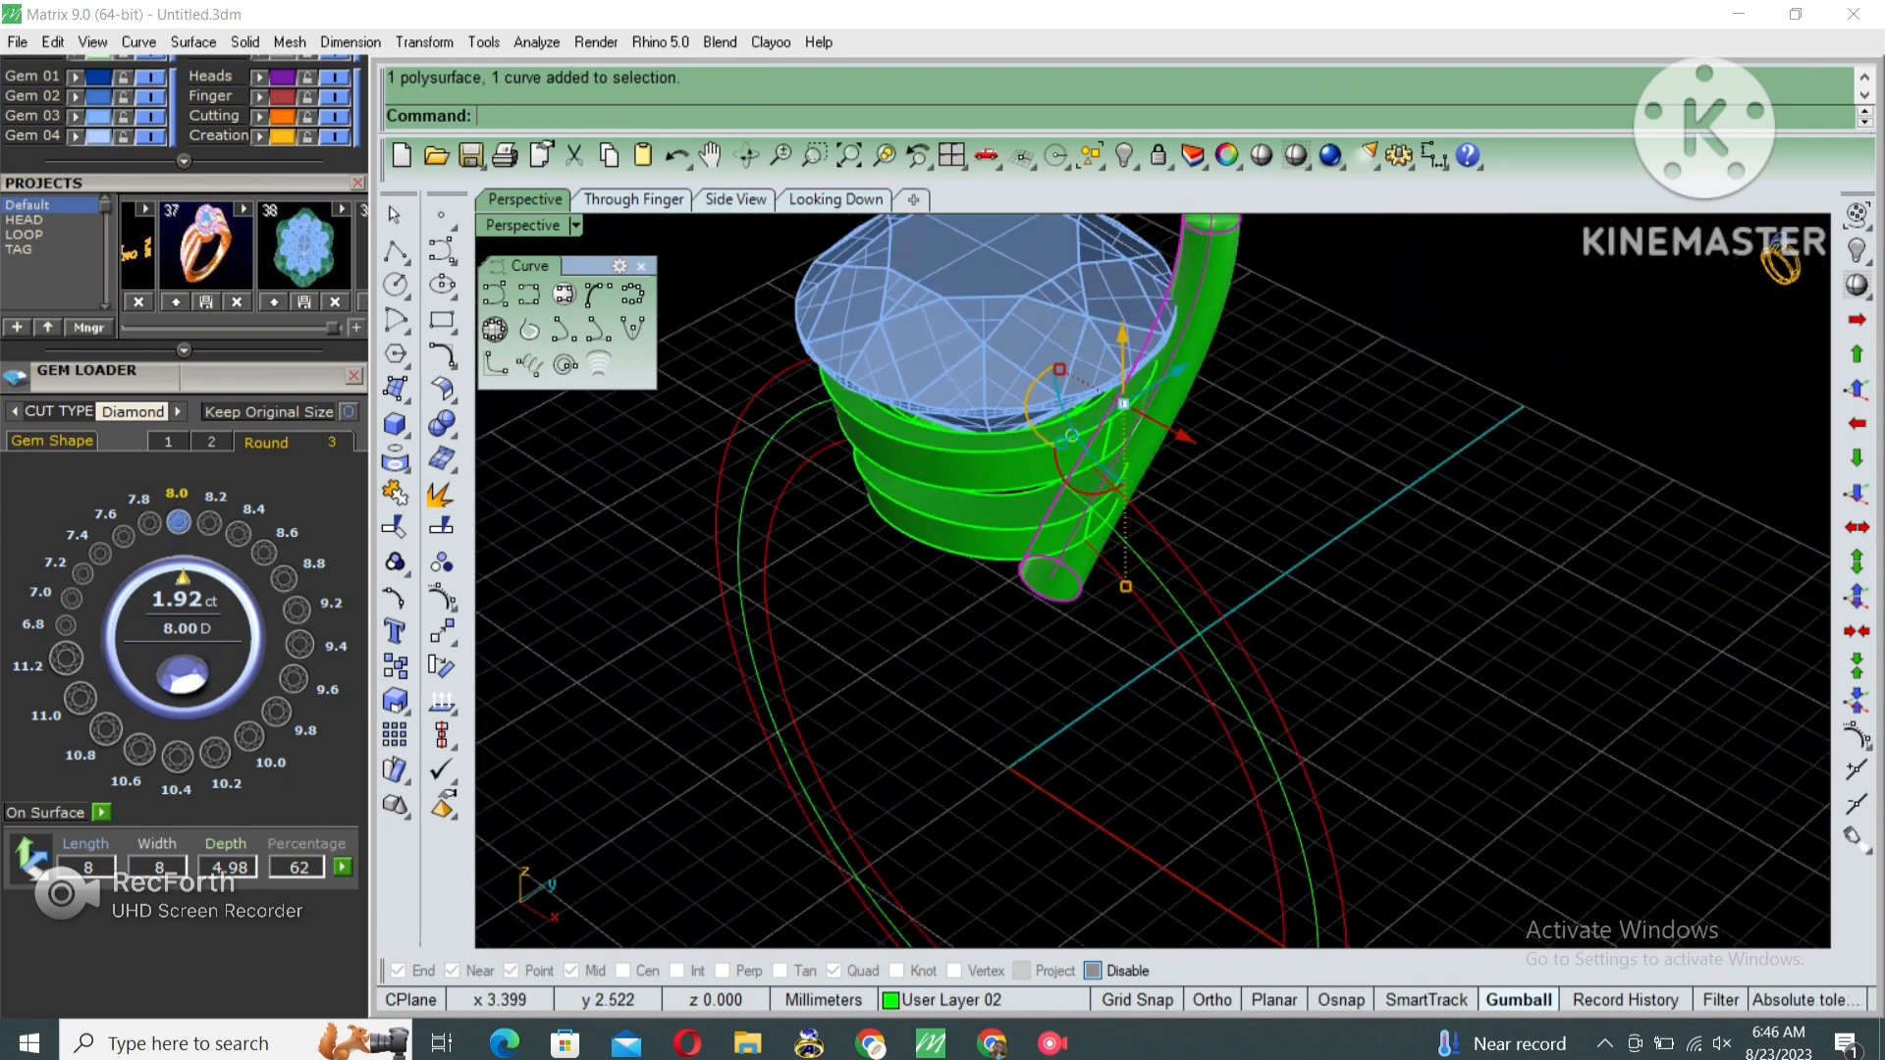
scroll(1282, 422, "down", 2)
right_click_drag(1281, 422, 1291, 468)
type("ap")
key("Return")
type("0")
key("Return")
type("4")
key("Return")
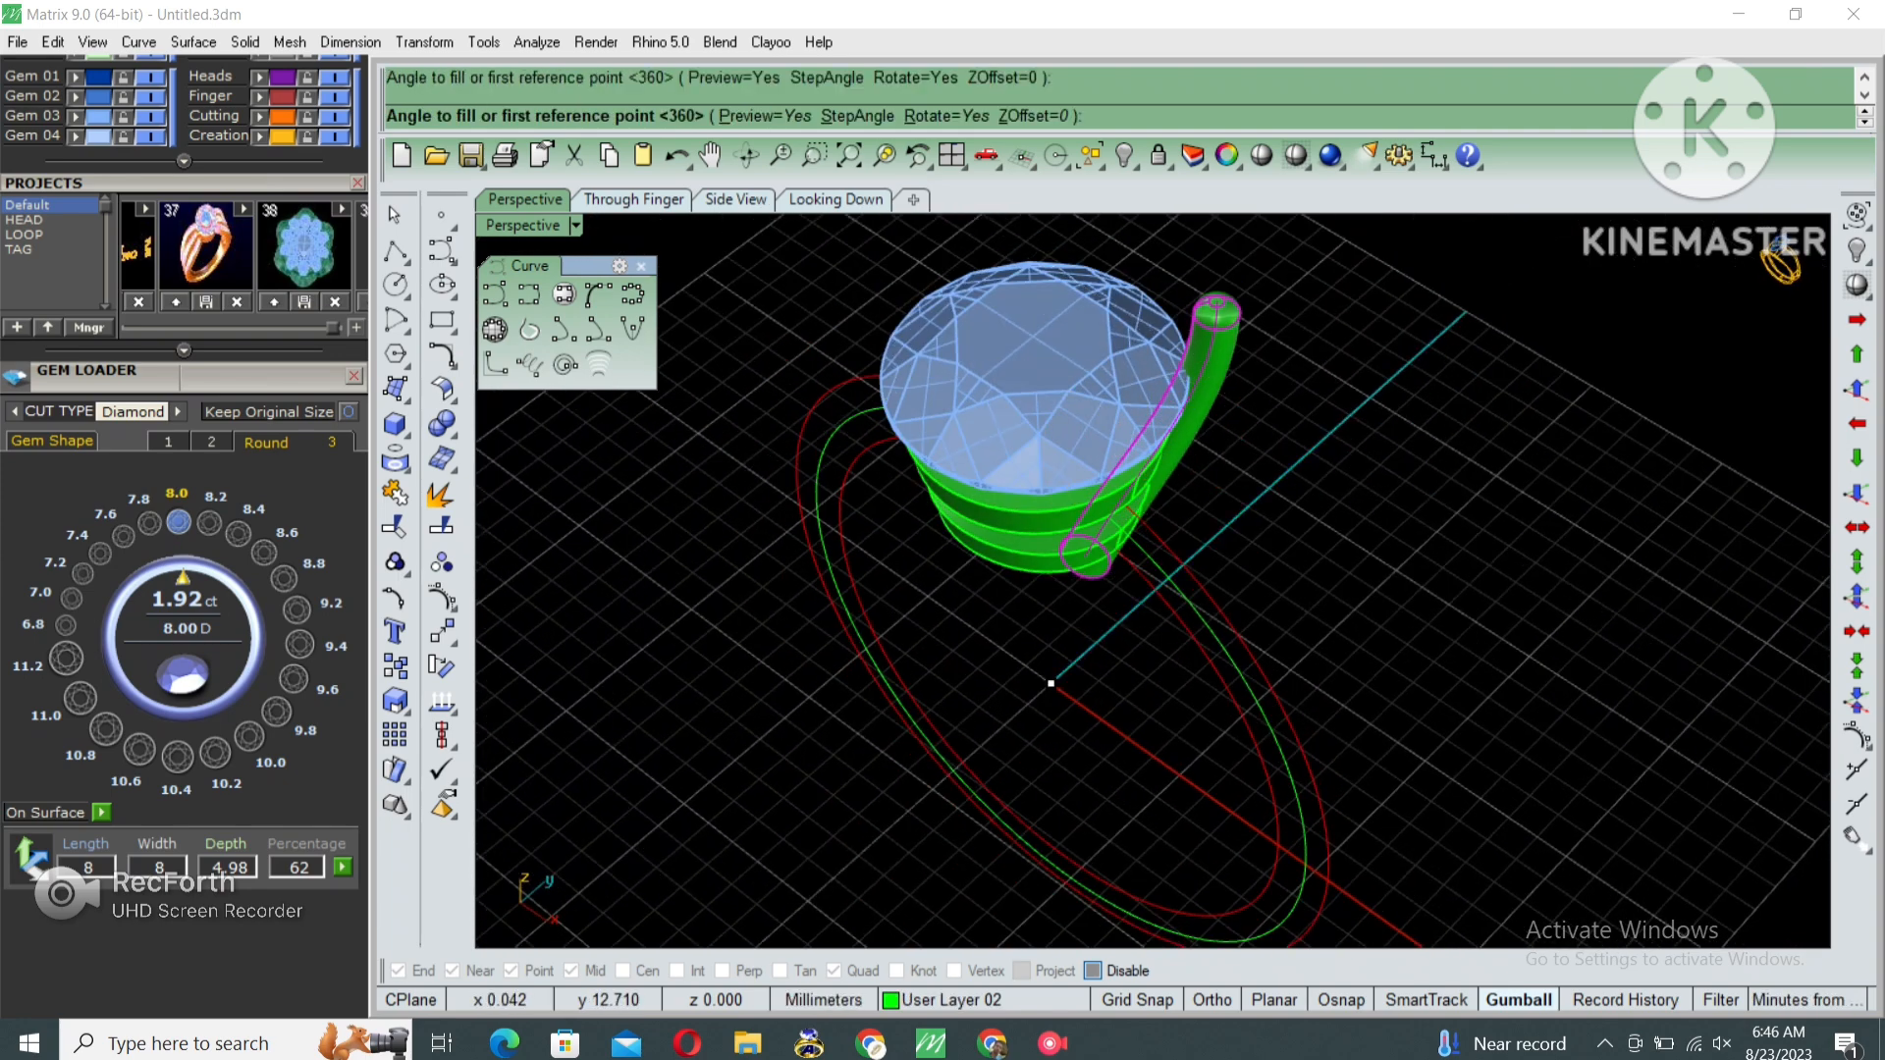
key("Return")
key("Return")
Extrude the inner ring outline into a solid finger cylinder extending to both sides beneath the setting.
left_click(1148, 579)
scroll(1148, 587, "down", 2)
right_click_drag(1148, 587, 1080, 519)
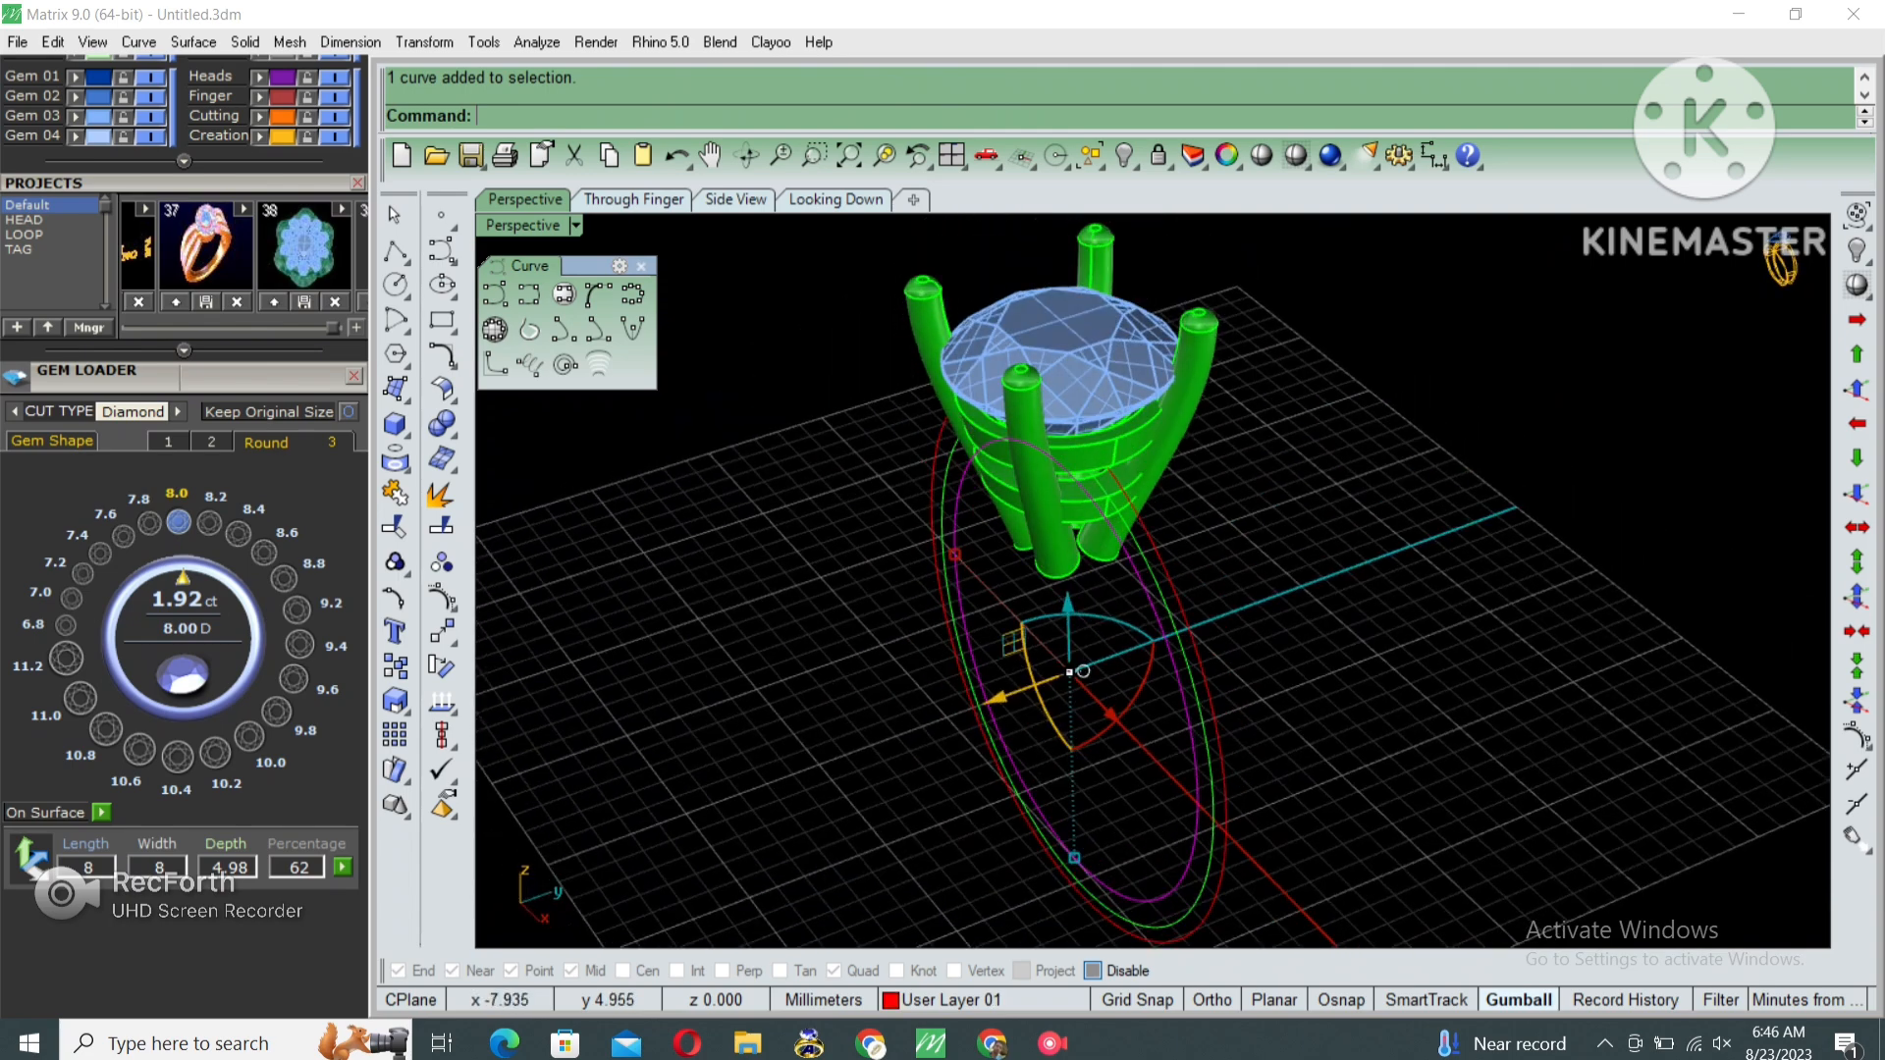
left_click(826, 579)
right_click_drag(1267, 688, 1086, 548)
scroll(1214, 312, "up", 2)
Subtract the finger cylinder from the four prongs with a Boolean difference.
left_click_drag(1241, 258, 1078, 292)
left_click_drag(863, 331, 863, 331)
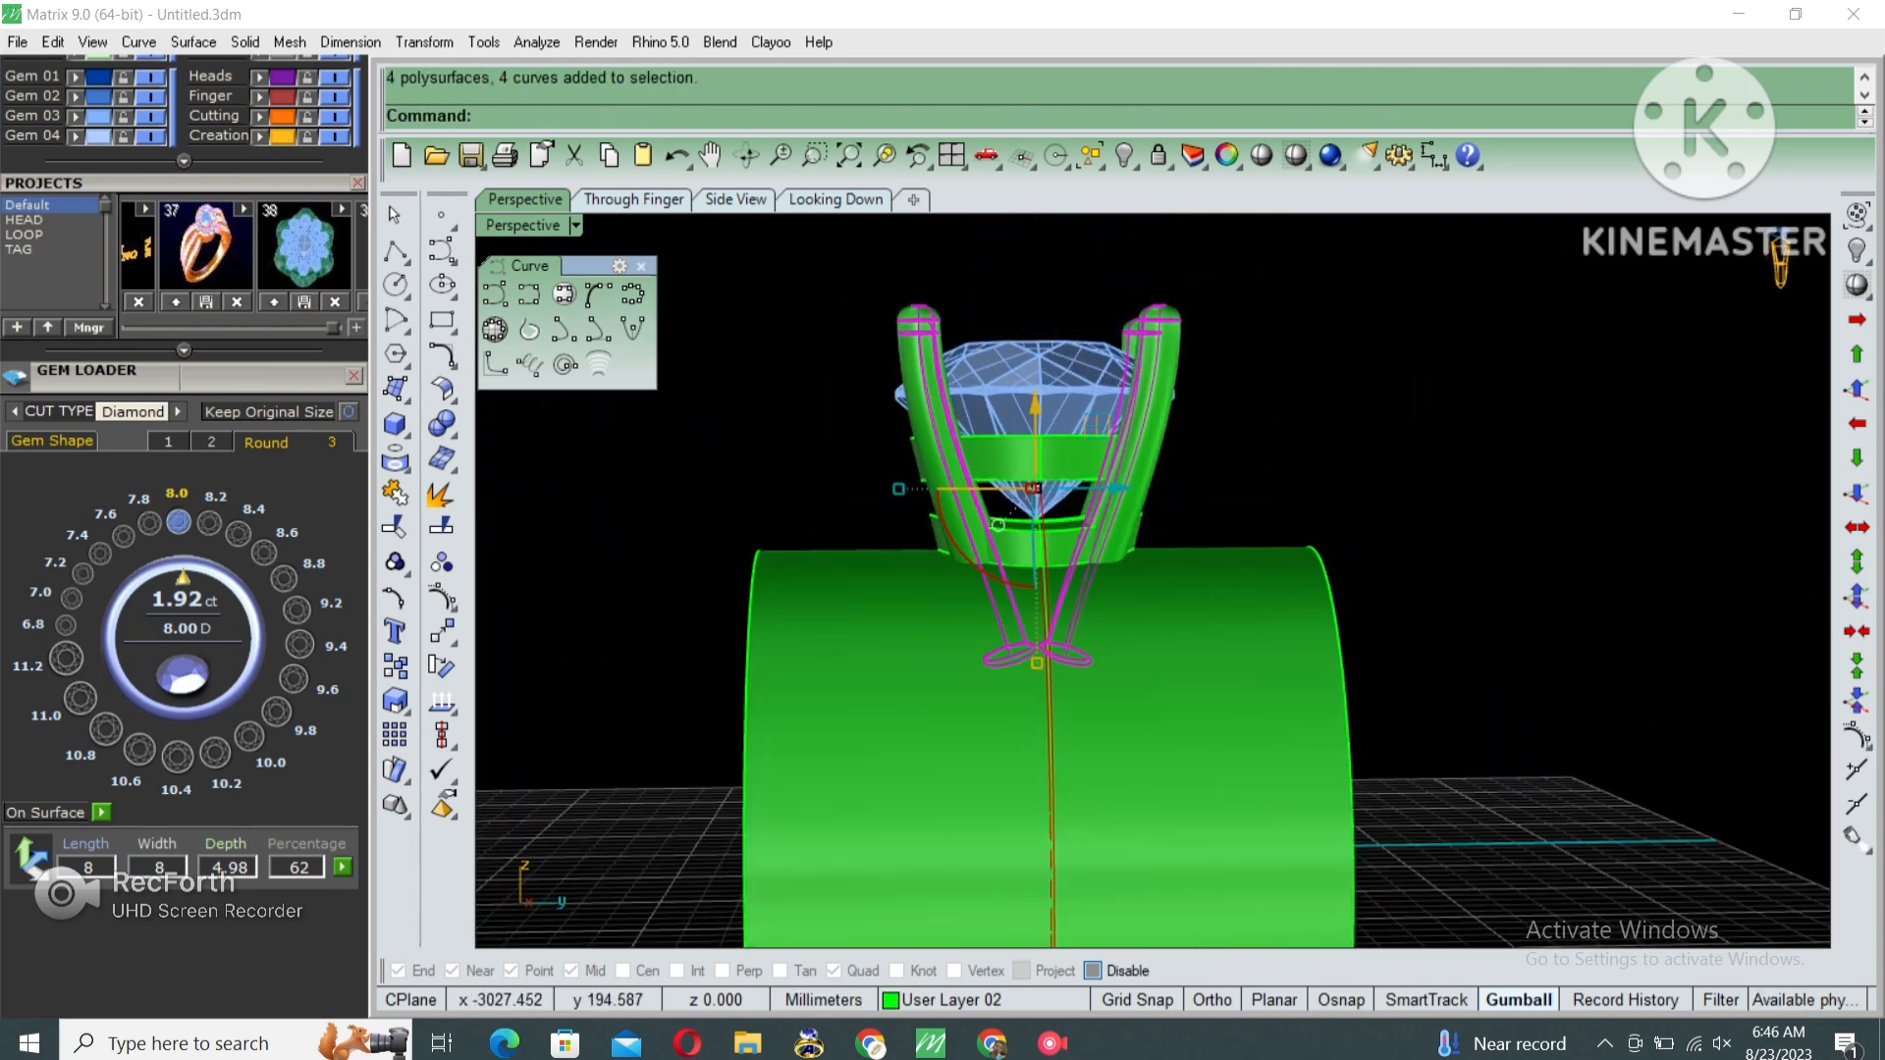
type("bd")
key("Return")
left_click(1213, 691)
key("Return")
Group the gem, setting rings, prongs and prong curves as one head.
right_click_drag(1214, 690, 1453, 579)
scroll(1453, 580, "down", 3)
left_click_drag(821, 320, 1725, 782)
key("ctrl+g")
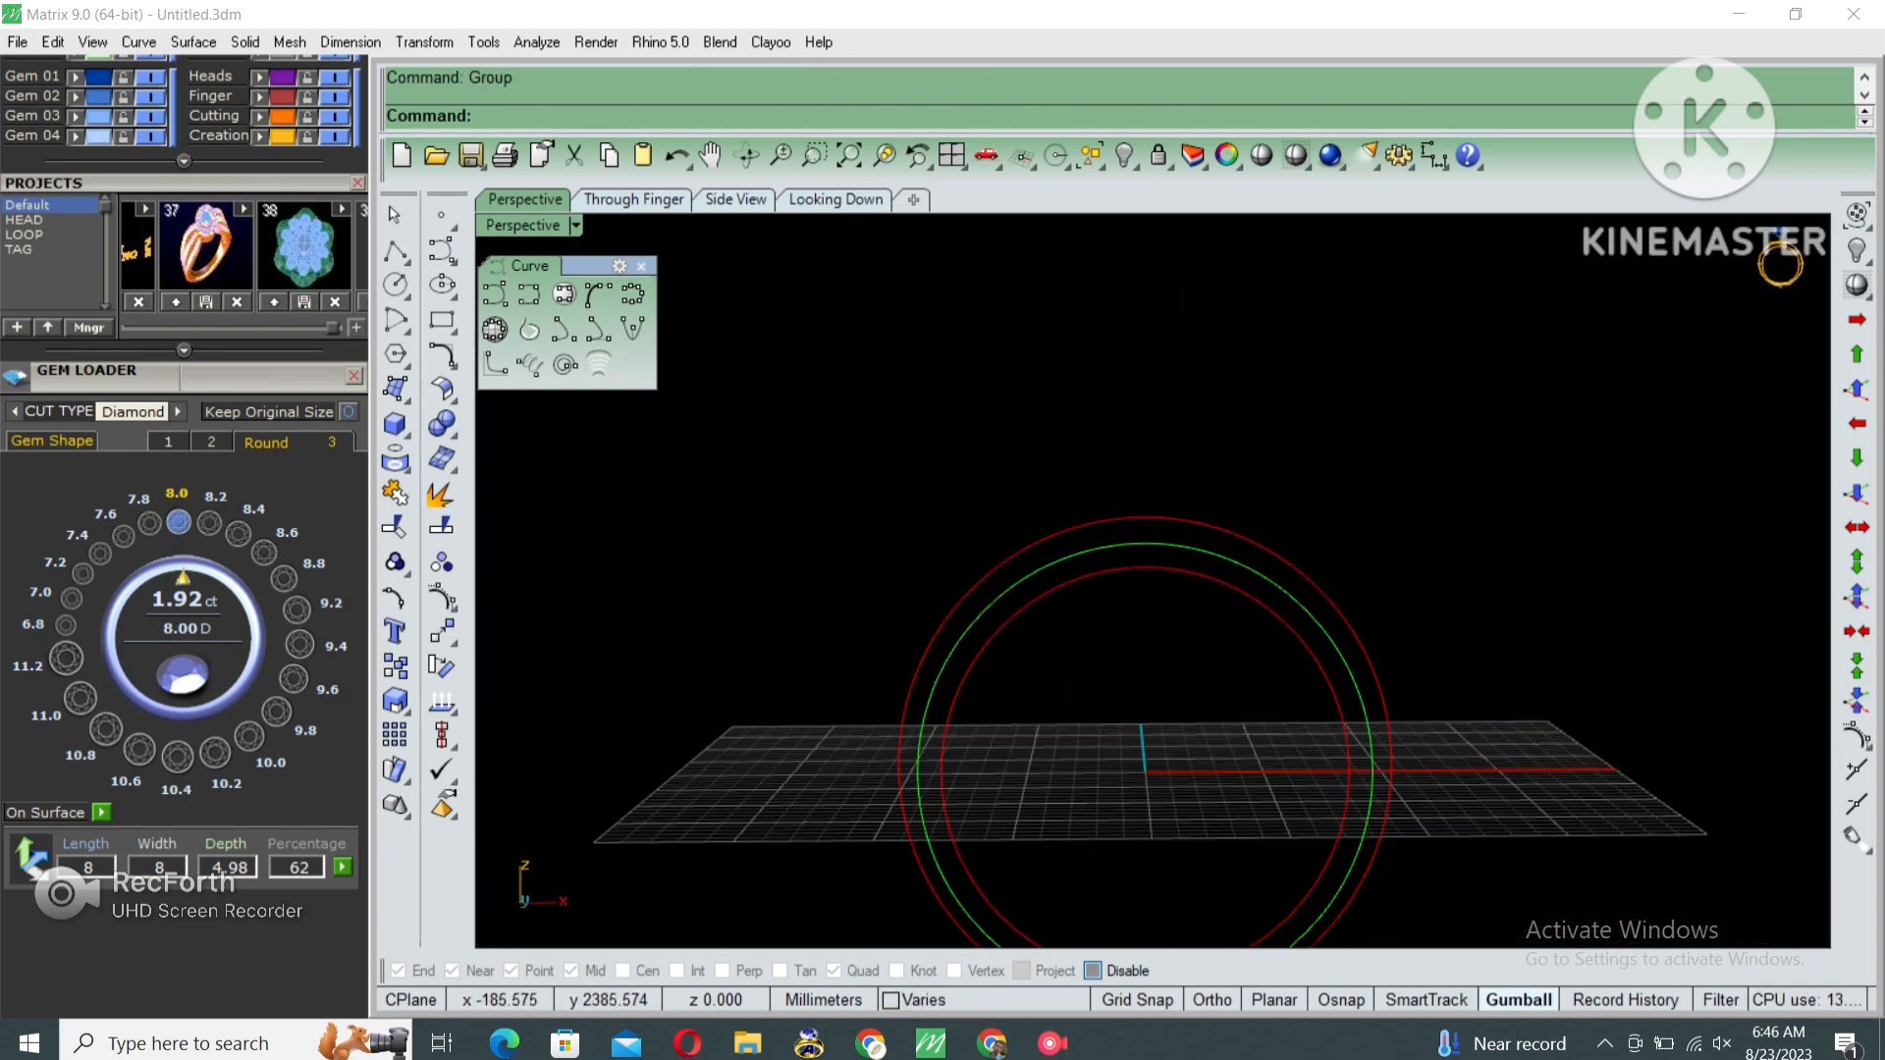
Draw an interpolated curve in the Through Finger view along the outer ring outline, from its lowest point up the right half, ending at the head.
key("ctrl+m")
double_click(538, 592)
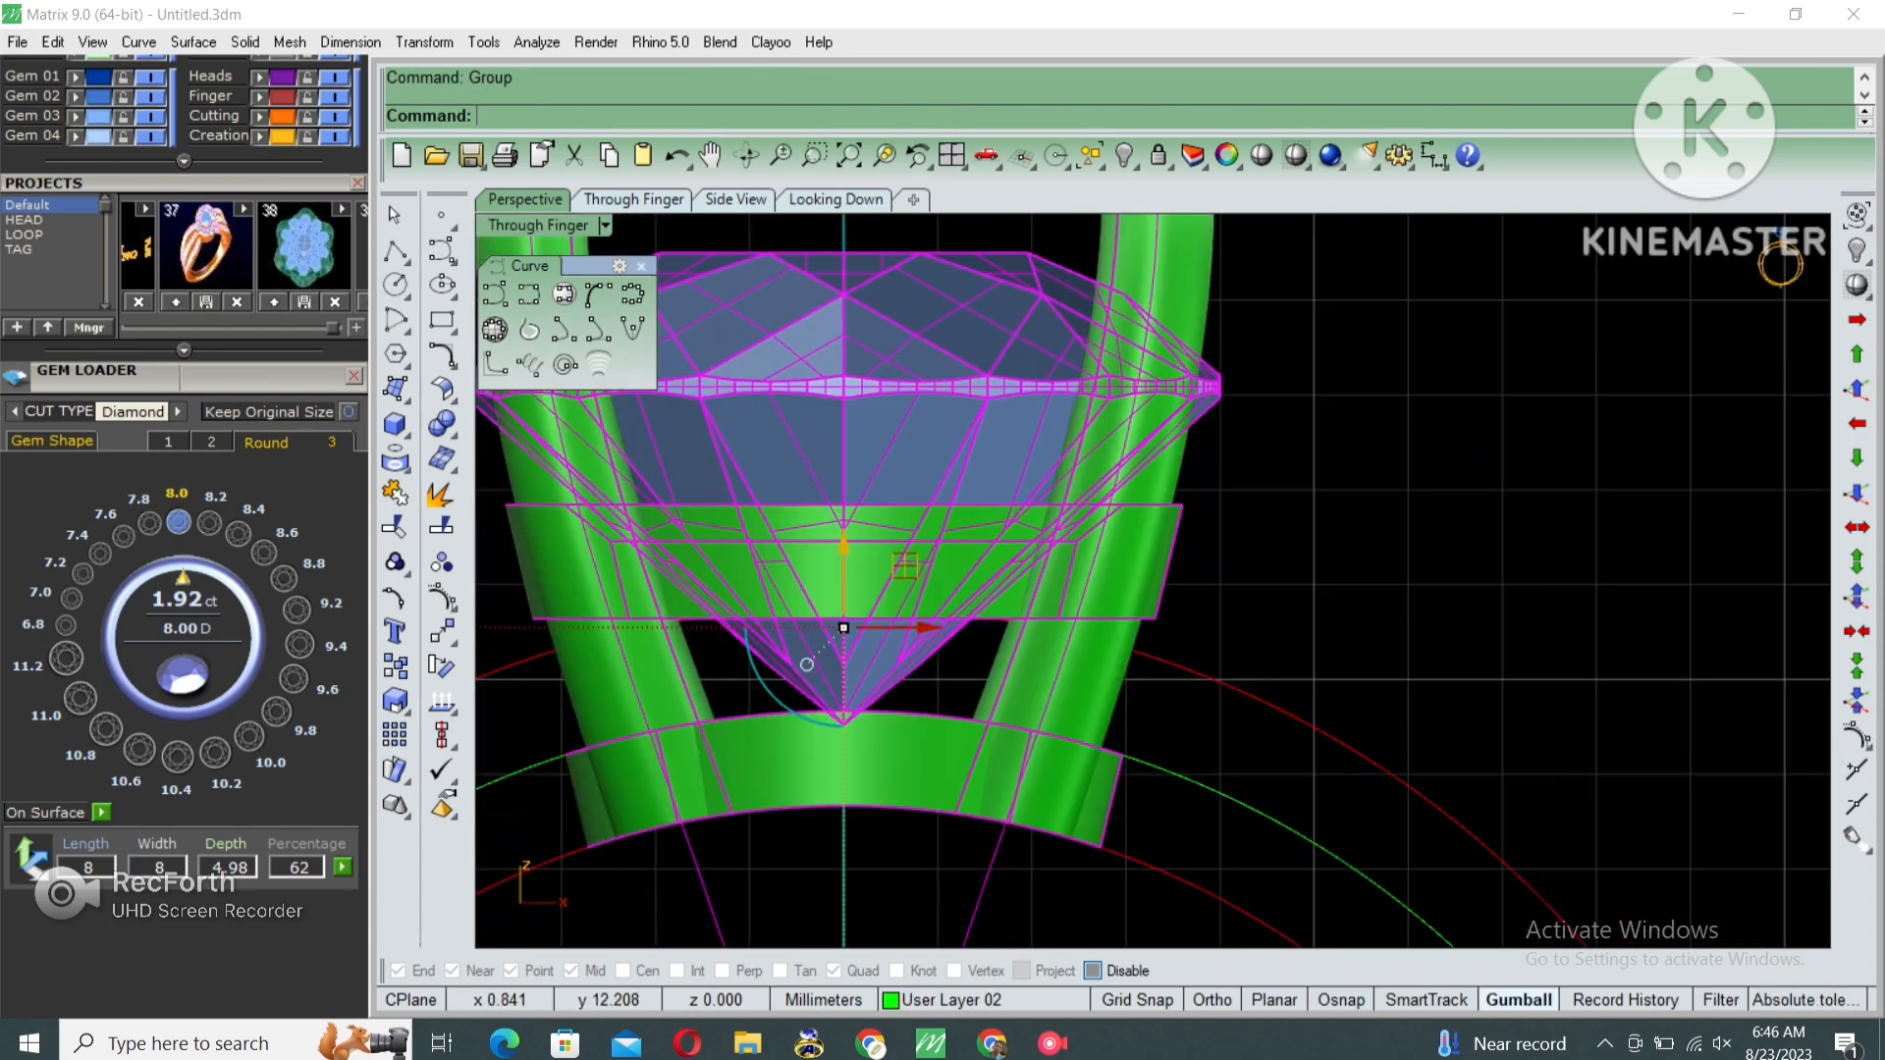
key("Escape")
scroll(1085, 379, "down", 10)
right_click_drag(1156, 513, 1092, 480)
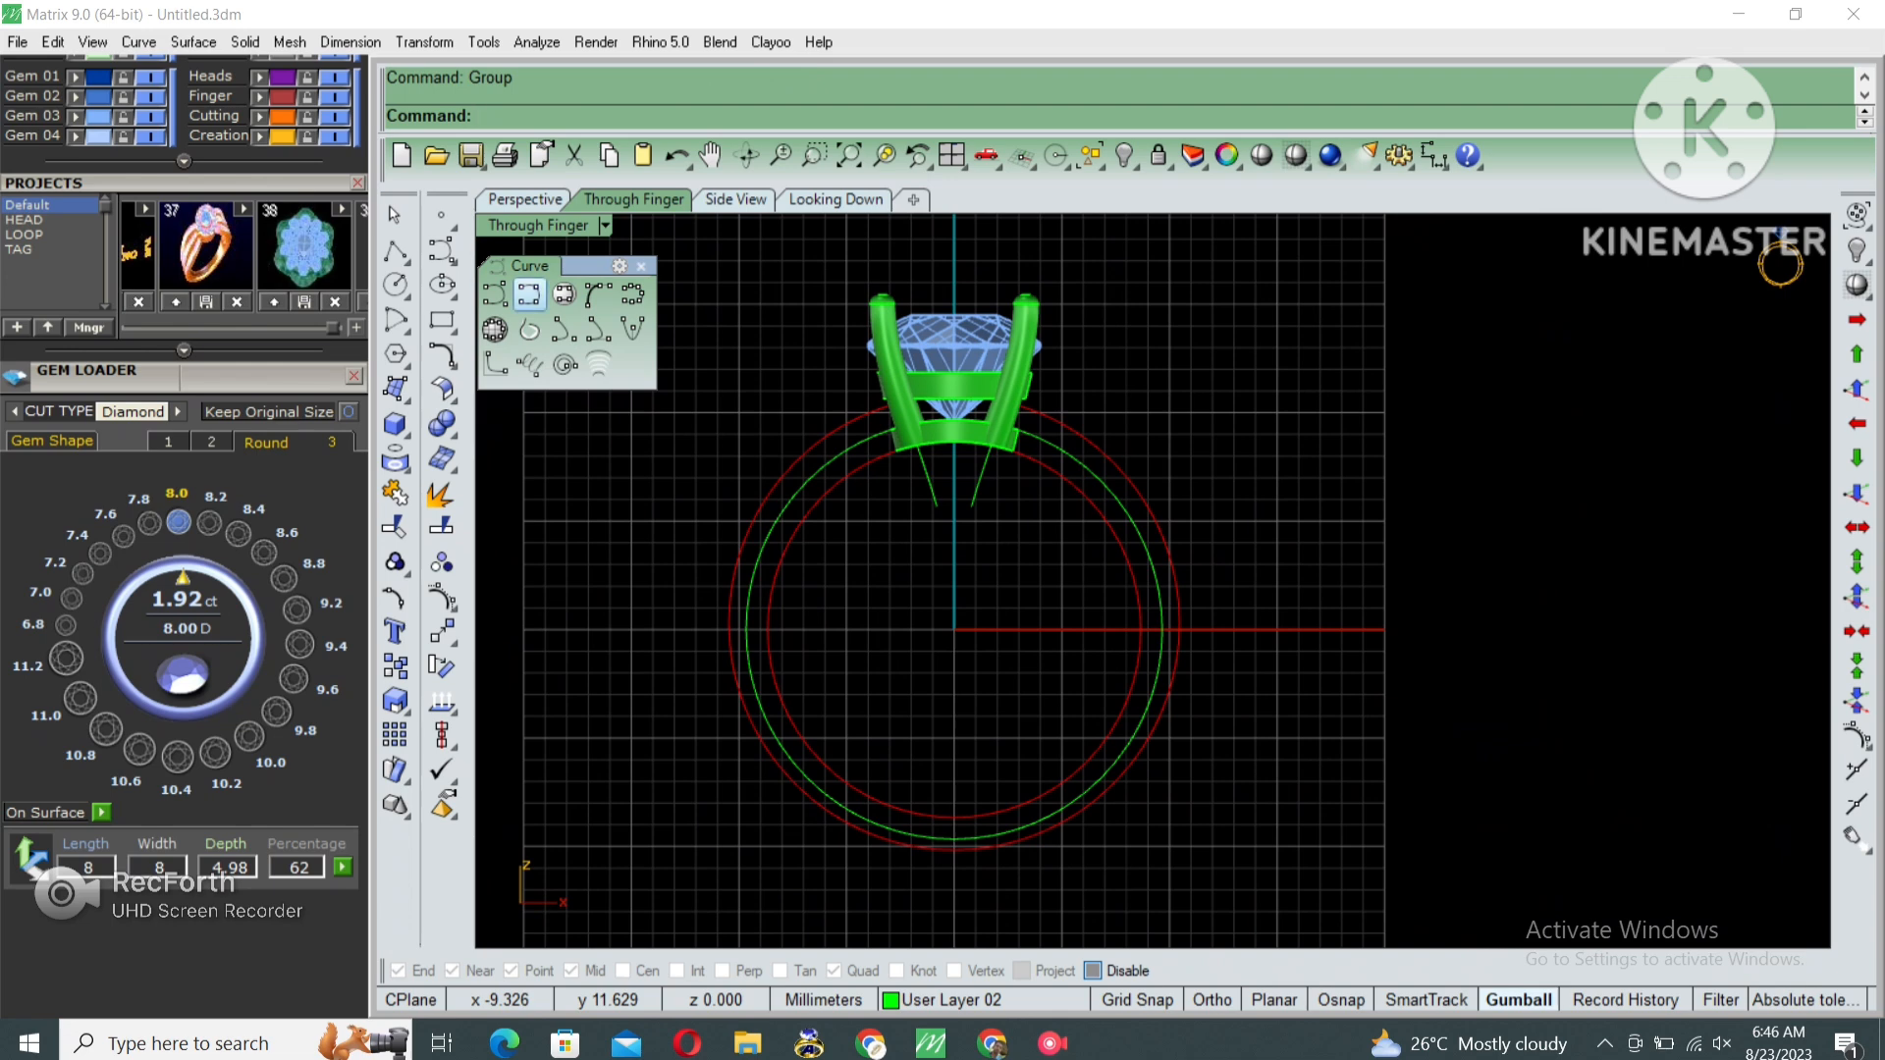
left_click(528, 292)
scroll(953, 804, "up", 3)
left_click(954, 859)
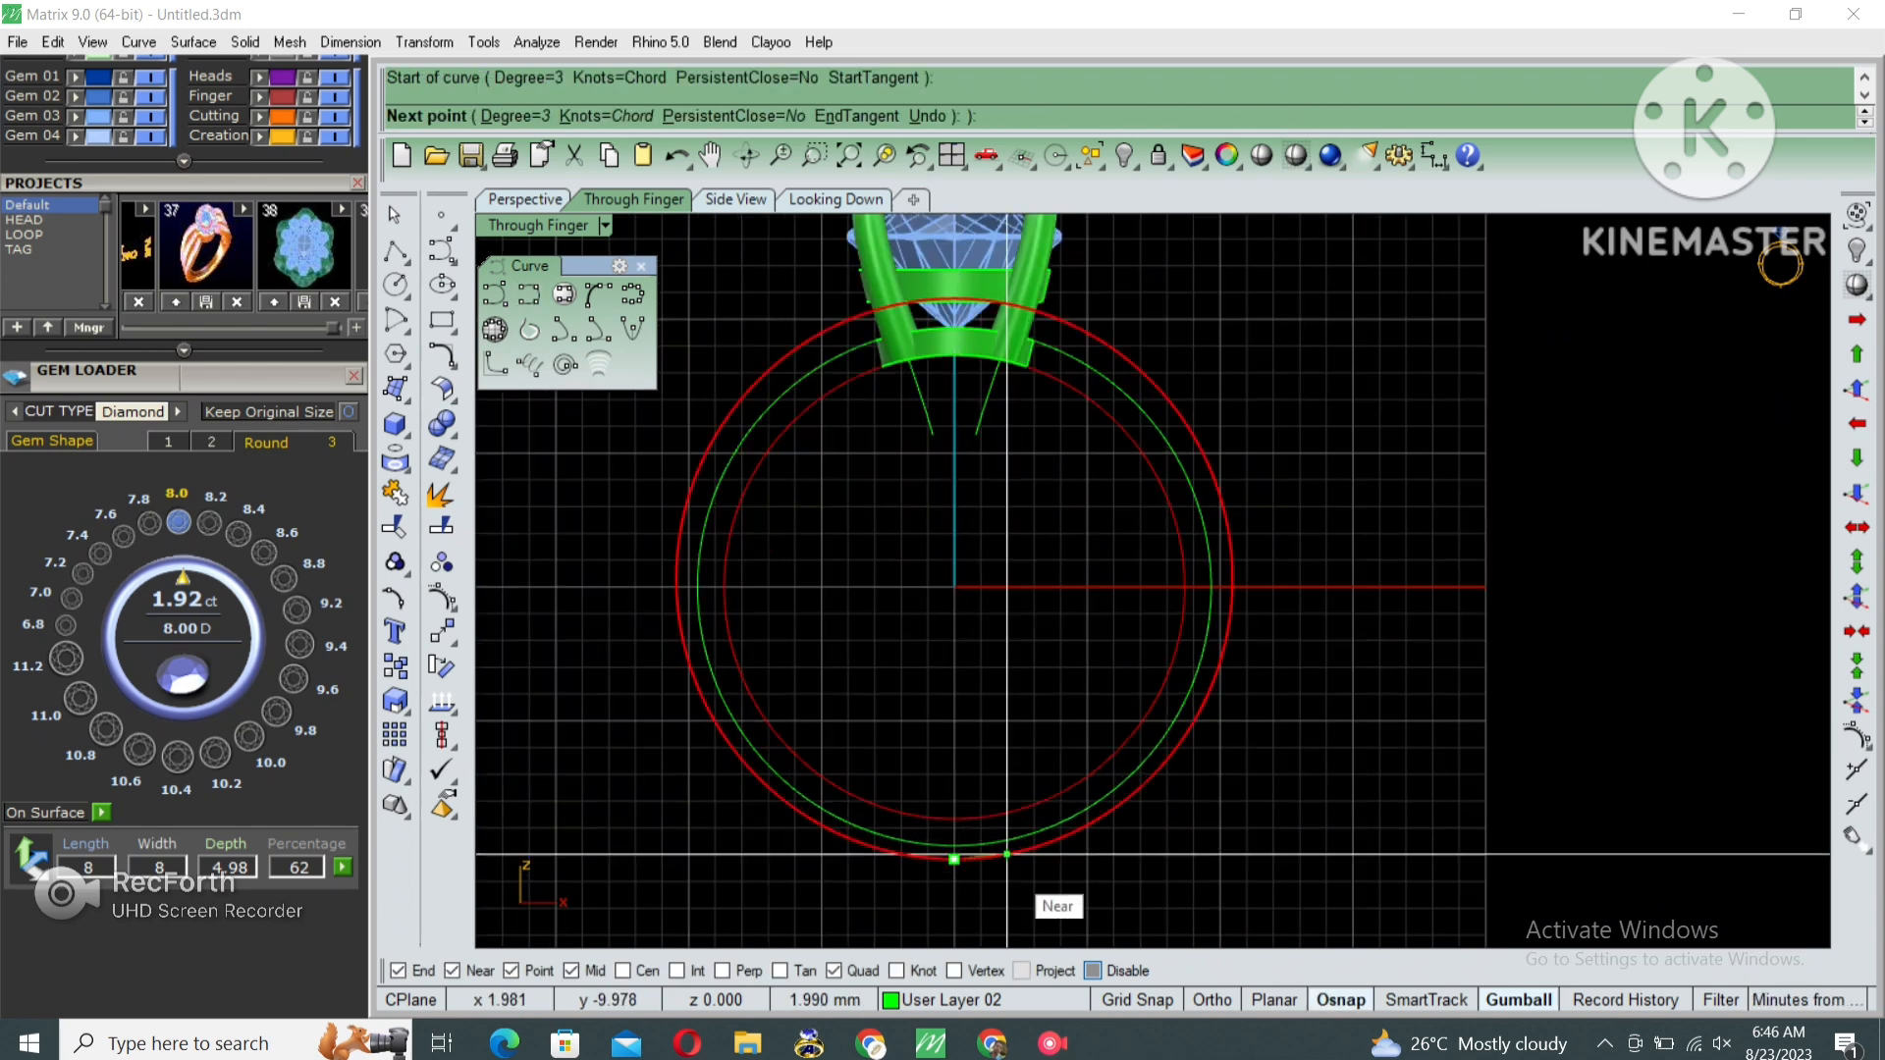
left_click(1059, 839)
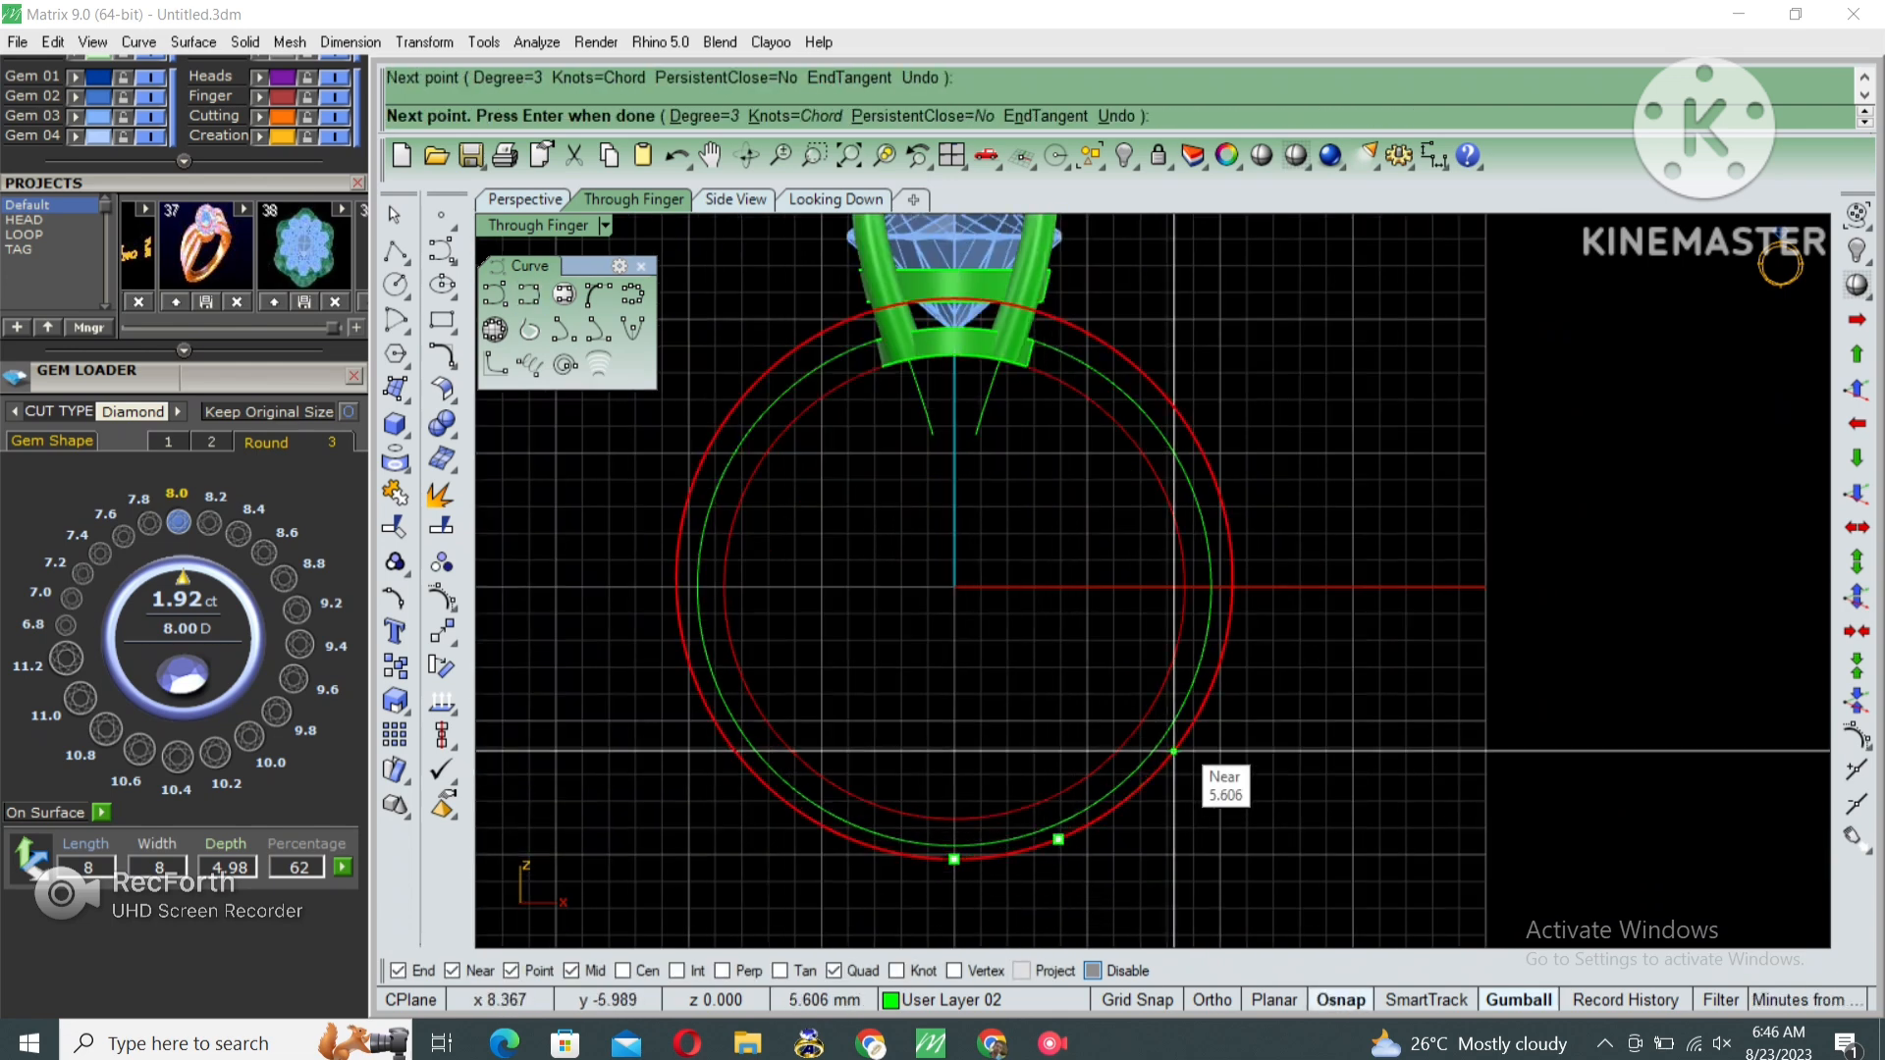
left_click(1178, 747)
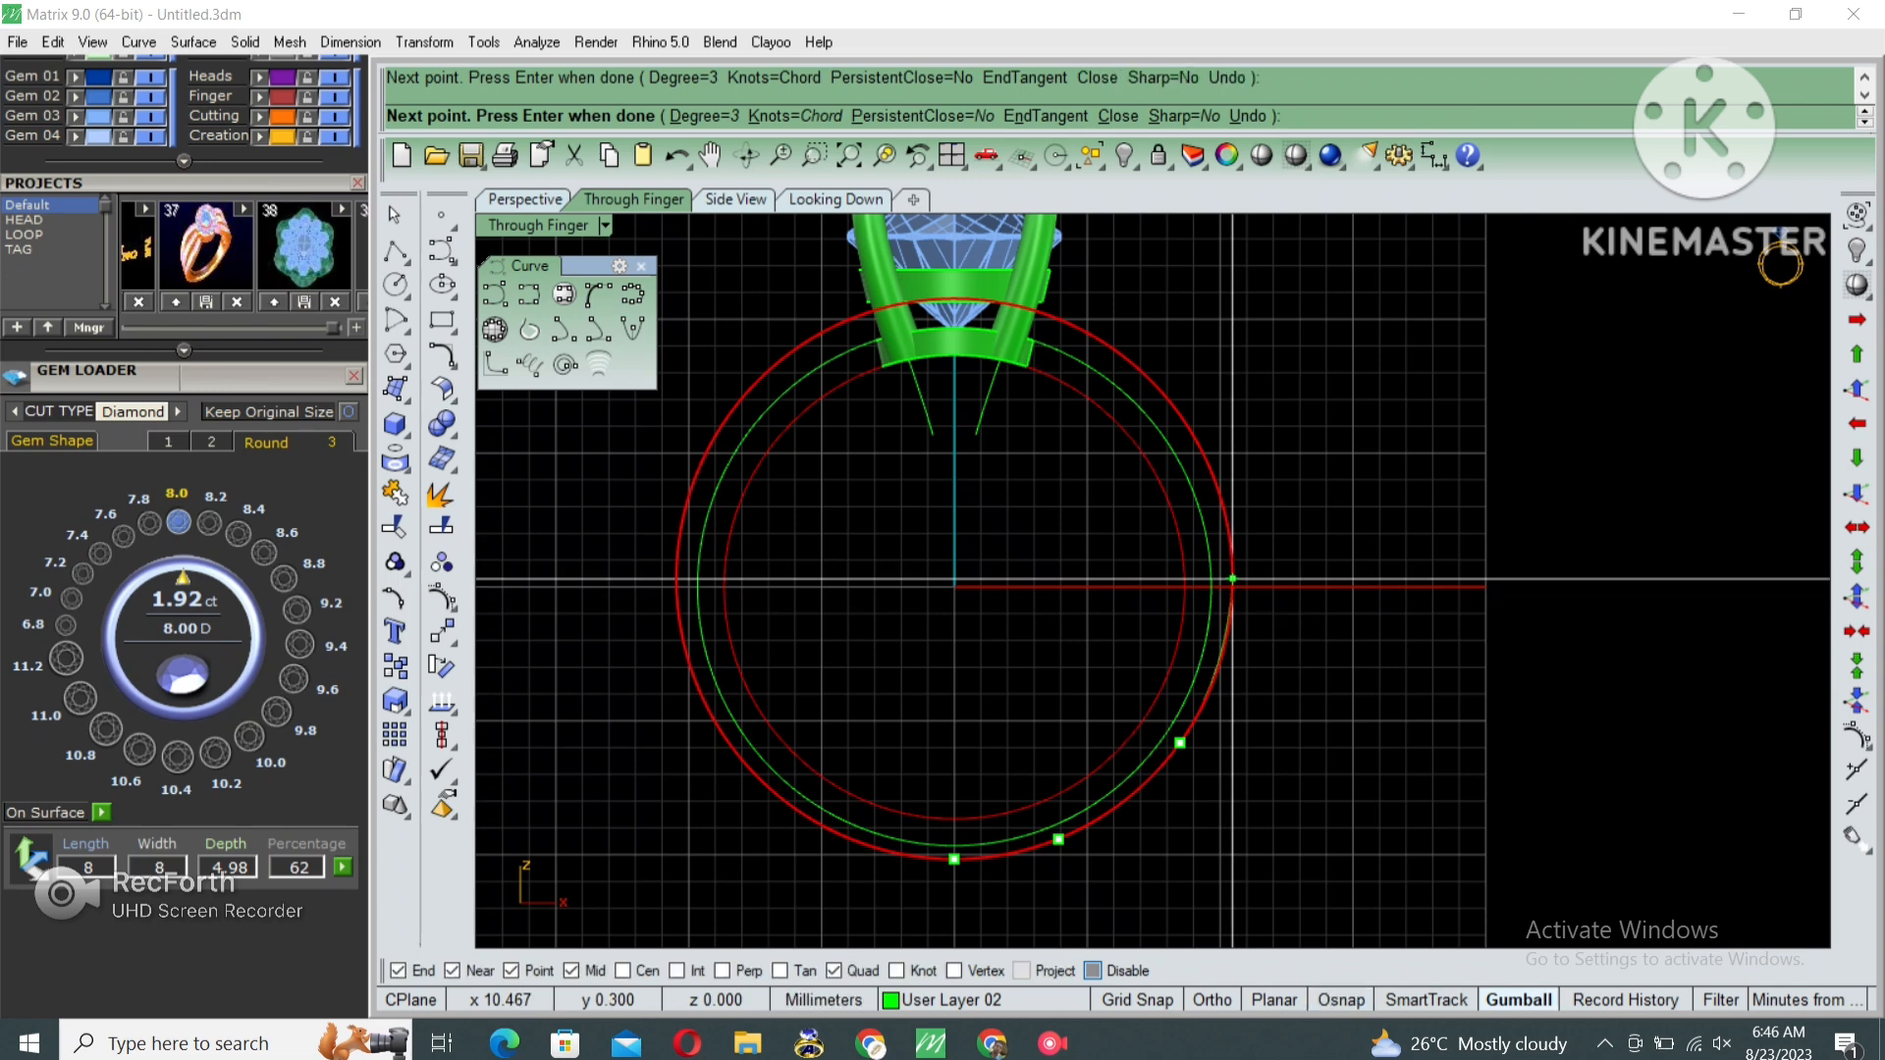
left_click(1232, 579)
scroll(1136, 328, "up", 1)
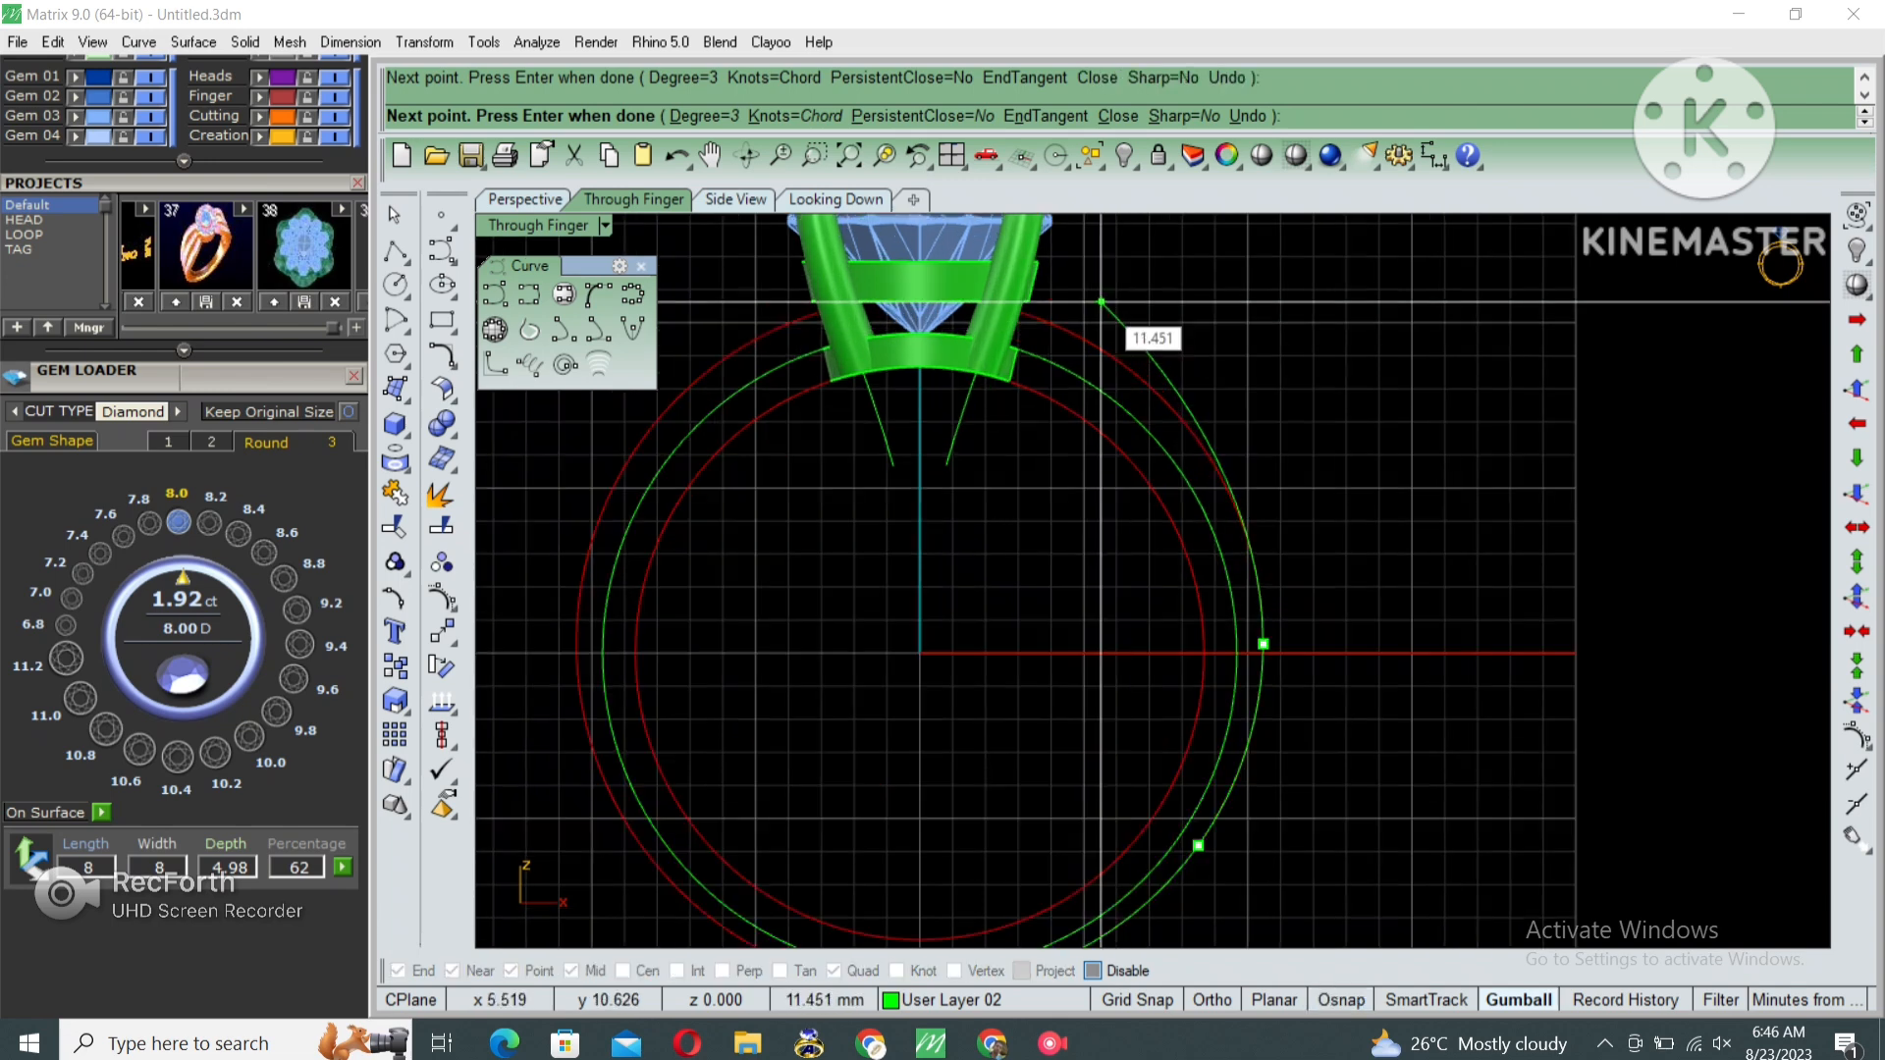
left_click(1180, 402)
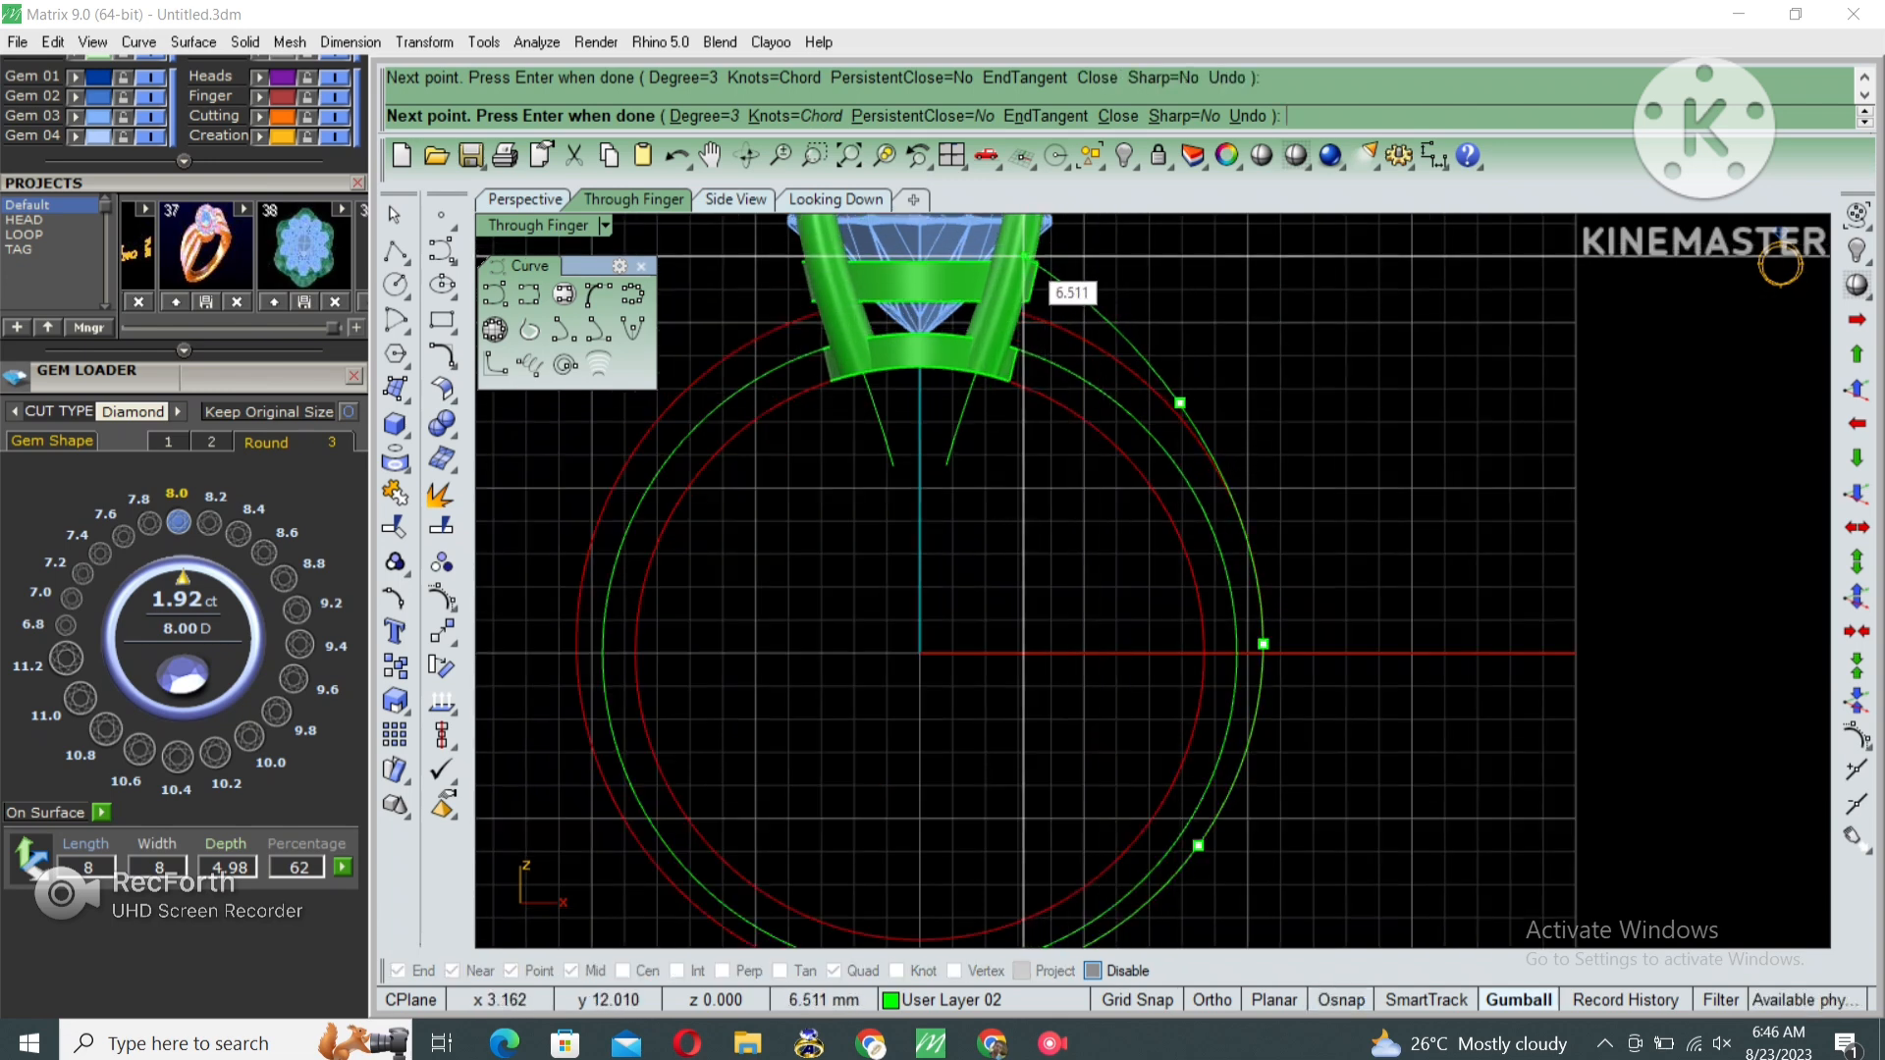
left_click(1023, 254)
right_click(1023, 254)
Hide the outer red ring outline and the middle green ring circle.
left_click(1074, 340)
right_click_drag(1126, 409, 1079, 441)
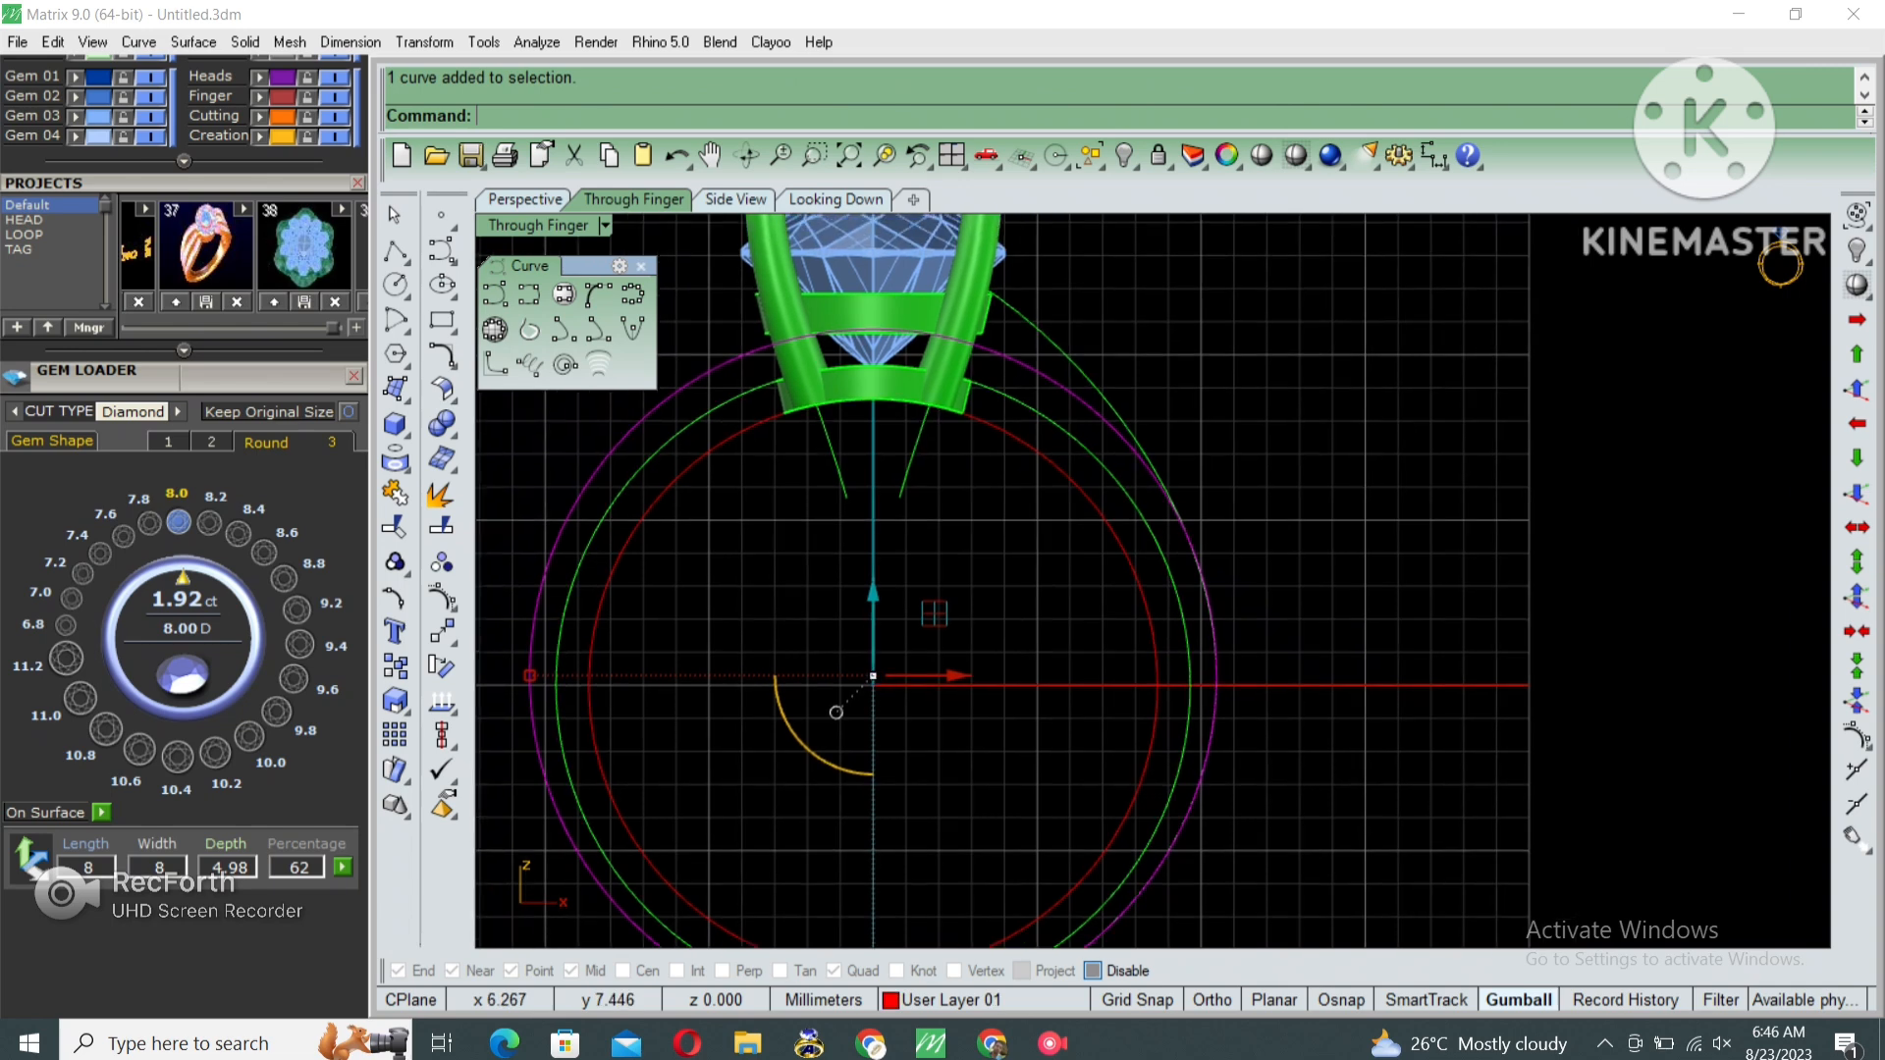
scroll(1080, 439, "down", 4)
key("ctrl+h")
left_click(1111, 473)
key("ctrl+h")
Move the control point on the shank curve's upper shoulder horizontally outward by about 0.4 mm, keeping the movement orthogonal.
left_click(1149, 490)
right_click_drag(1170, 499, 1136, 523)
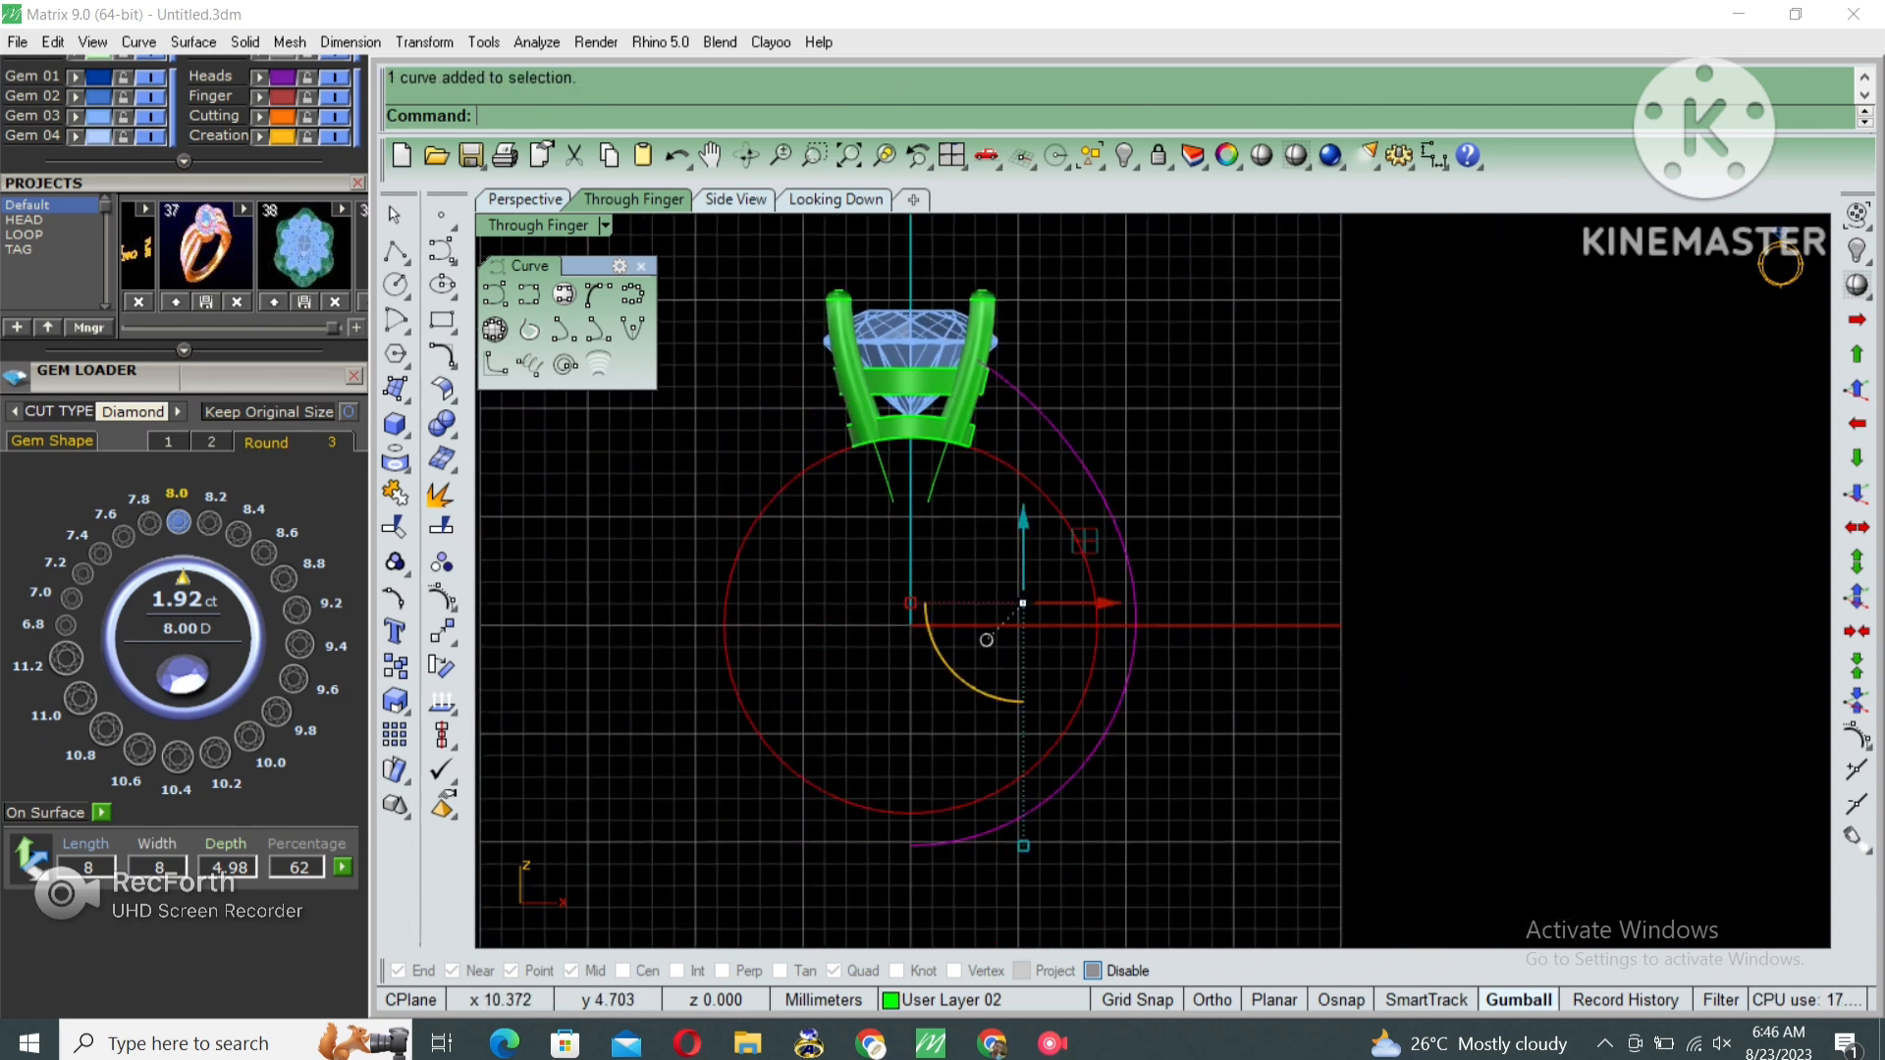
key("F10")
scroll(1041, 555, "up", 2)
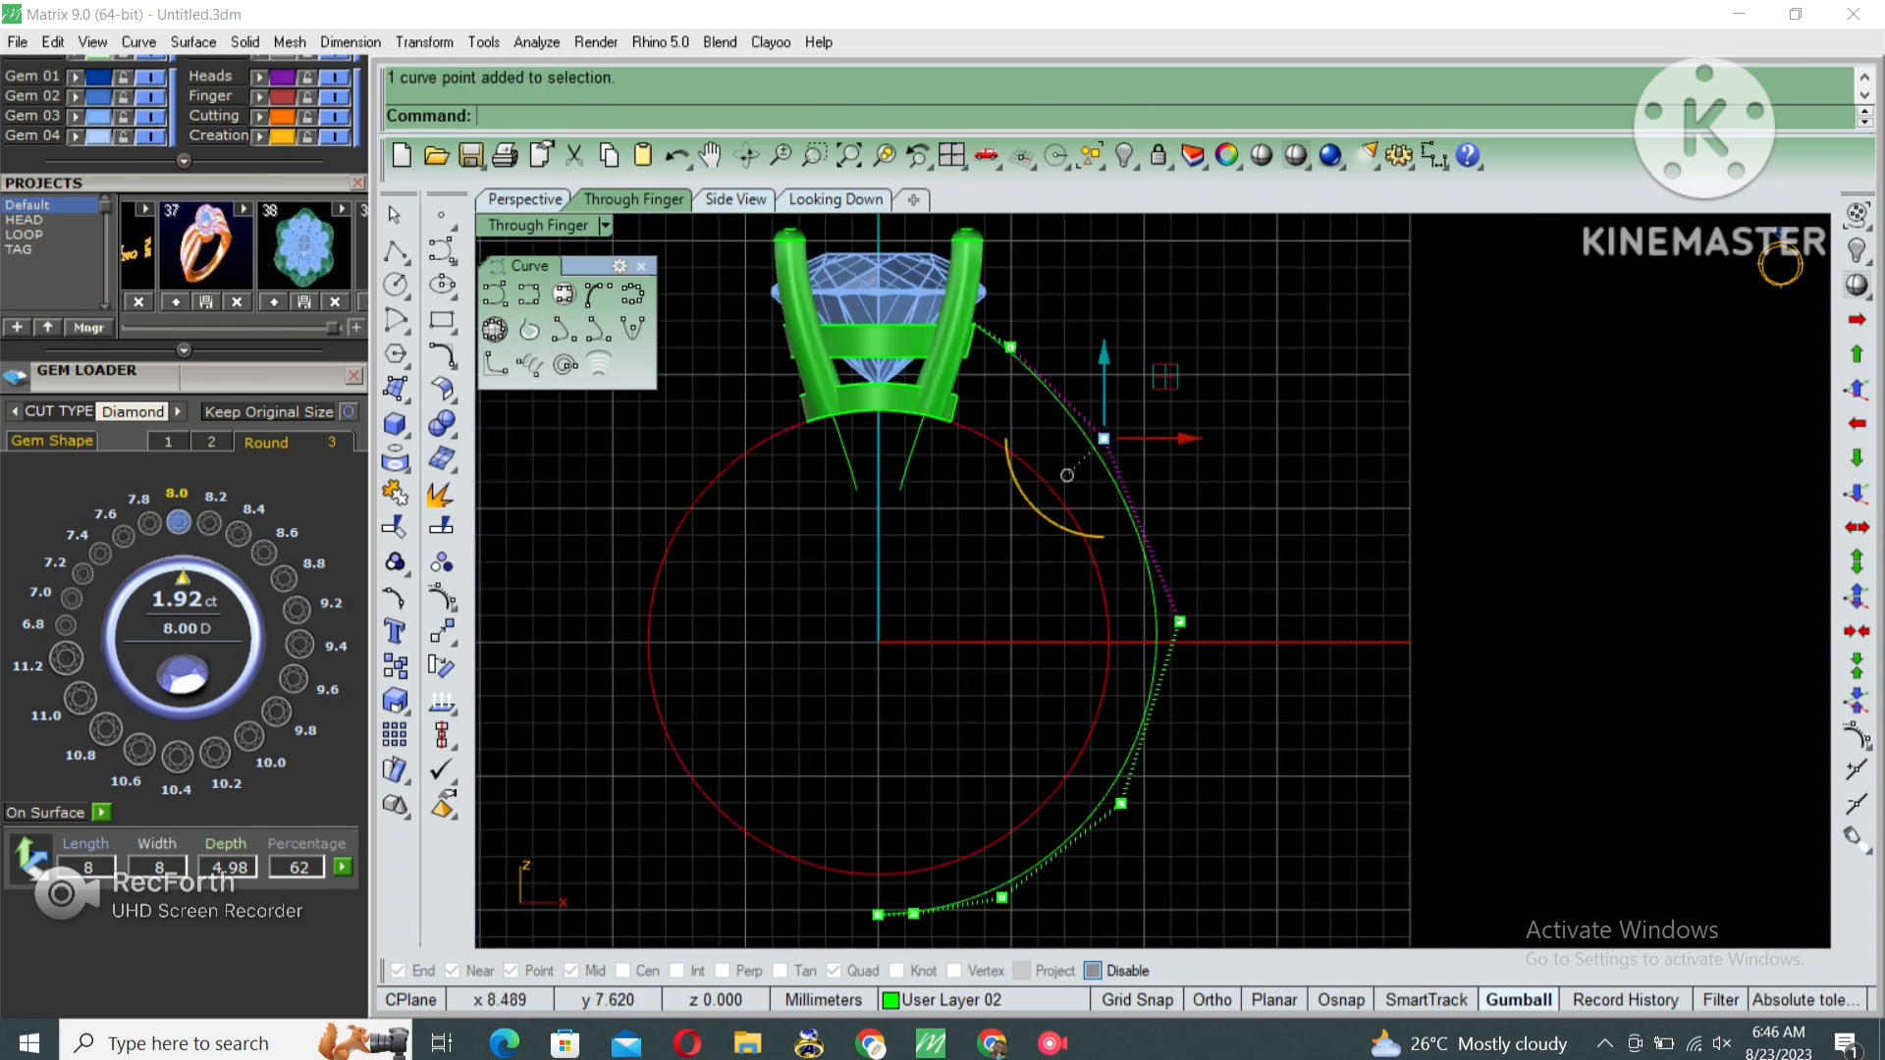
scroll(1098, 439, "up", 2)
type("m")
key("Return")
left_click(1233, 435)
key("F8")
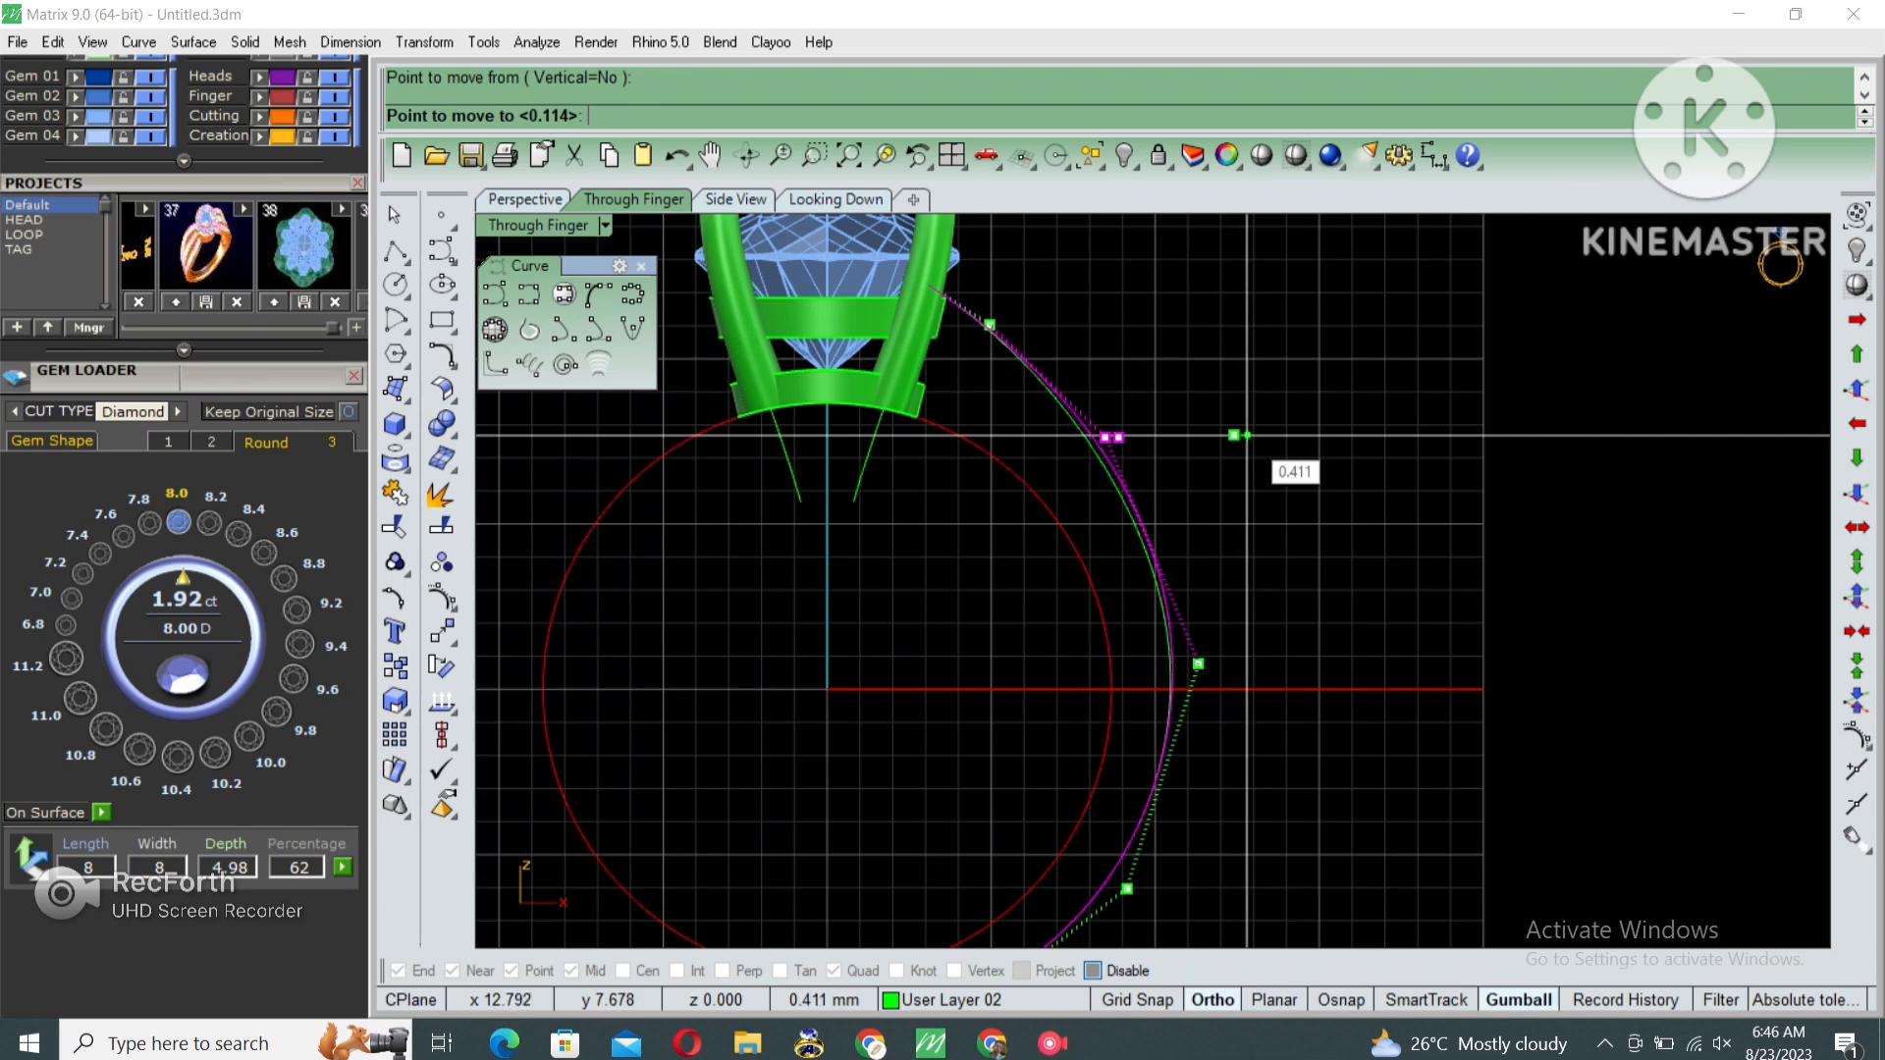
left_click(1249, 435)
right_click_drag(1249, 435, 1256, 509)
key("Escape")
Rebuild the outer shank curve with 12 points and degree 3, deleting the input.
scroll(1178, 542, "down", 3)
right_click_drag(1200, 580, 1239, 536)
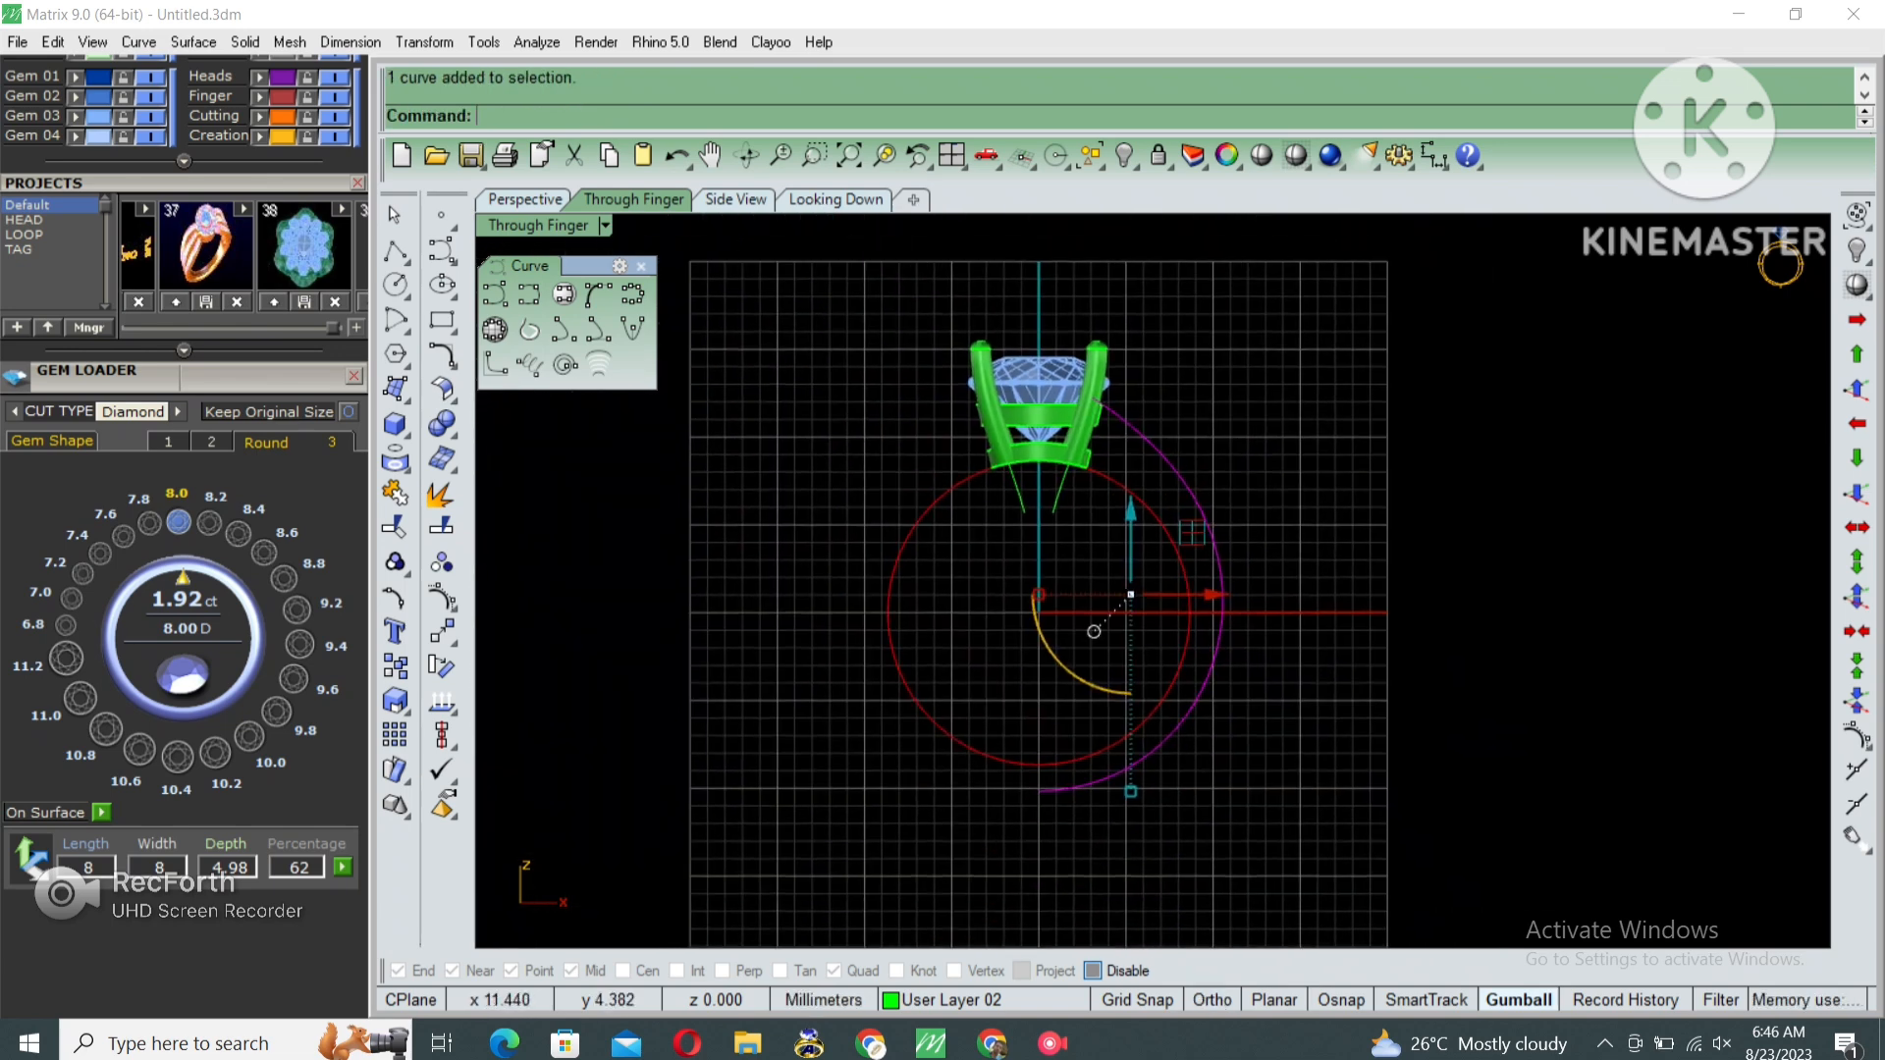
type("rebuild")
key("Return")
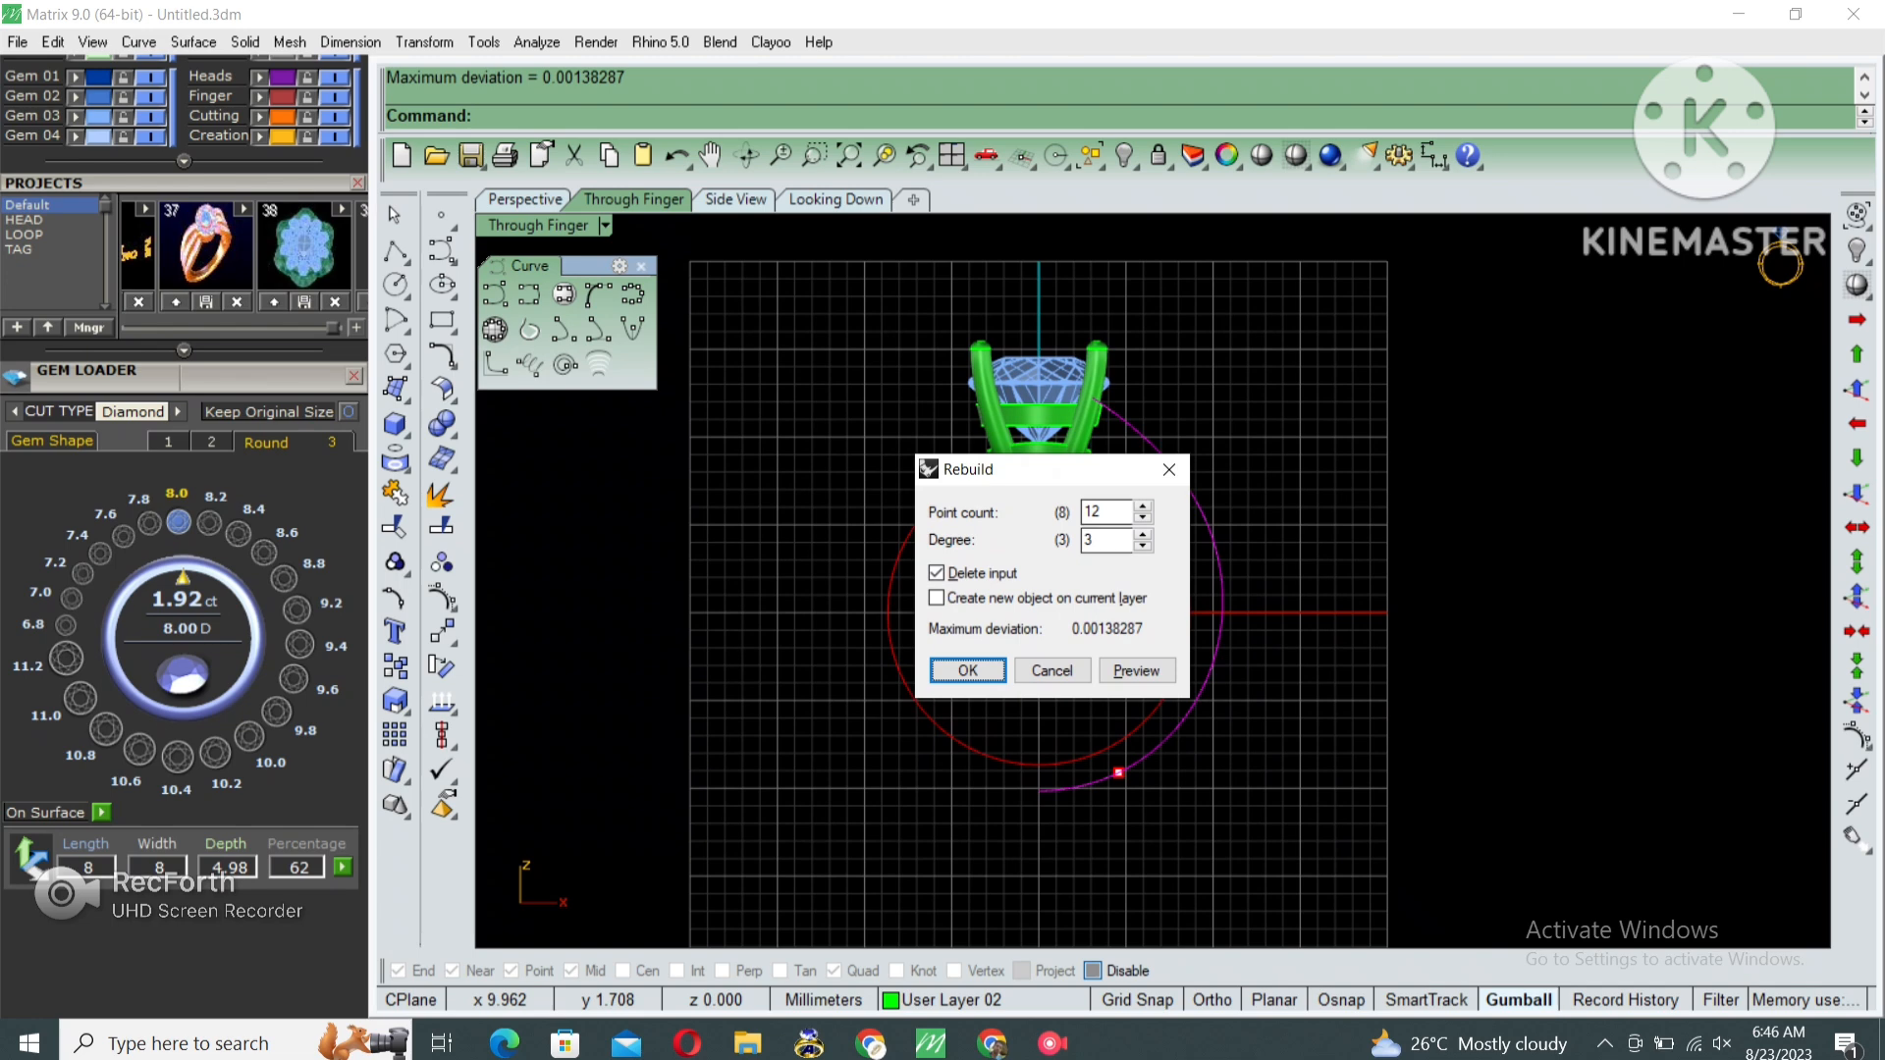
type("10")
key("Return")
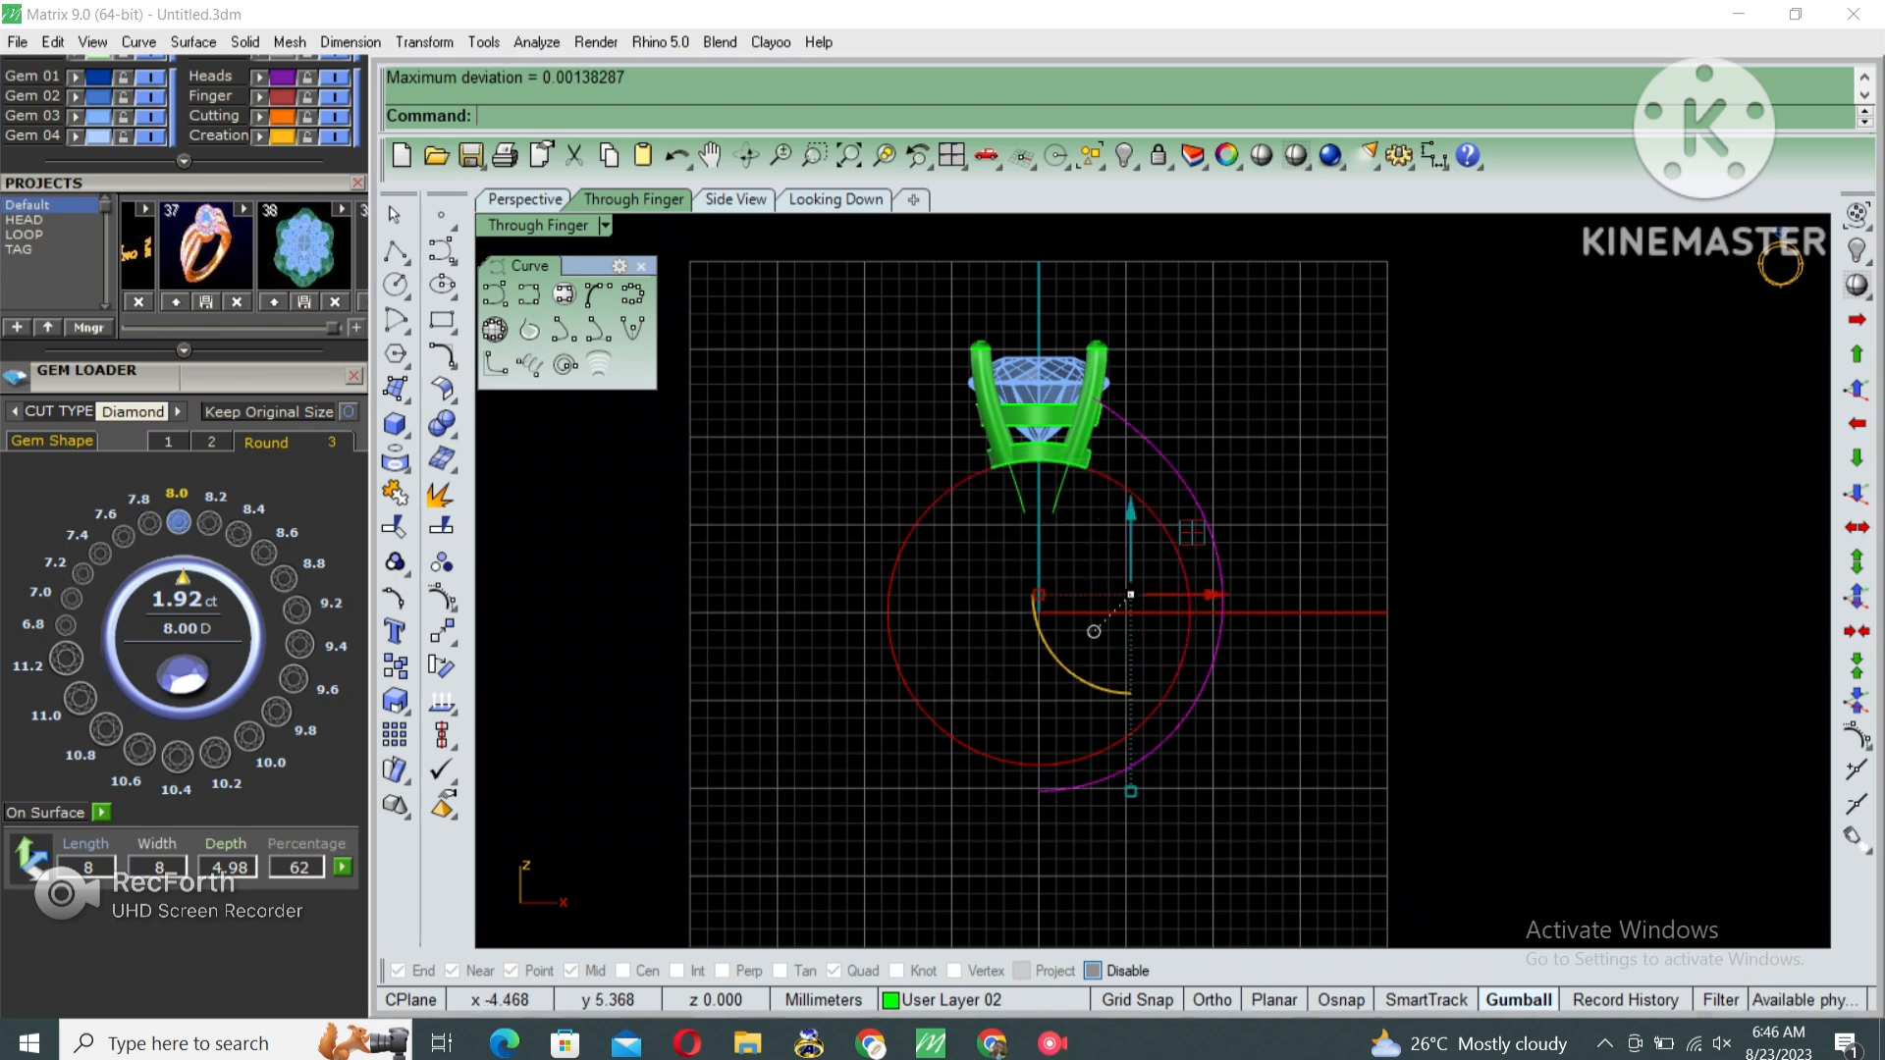
Mirror the outer shank curve about the vertical axis through the origin, keeping the original.
type("mi")
key("Return")
type("0")
key("Return")
key("F8")
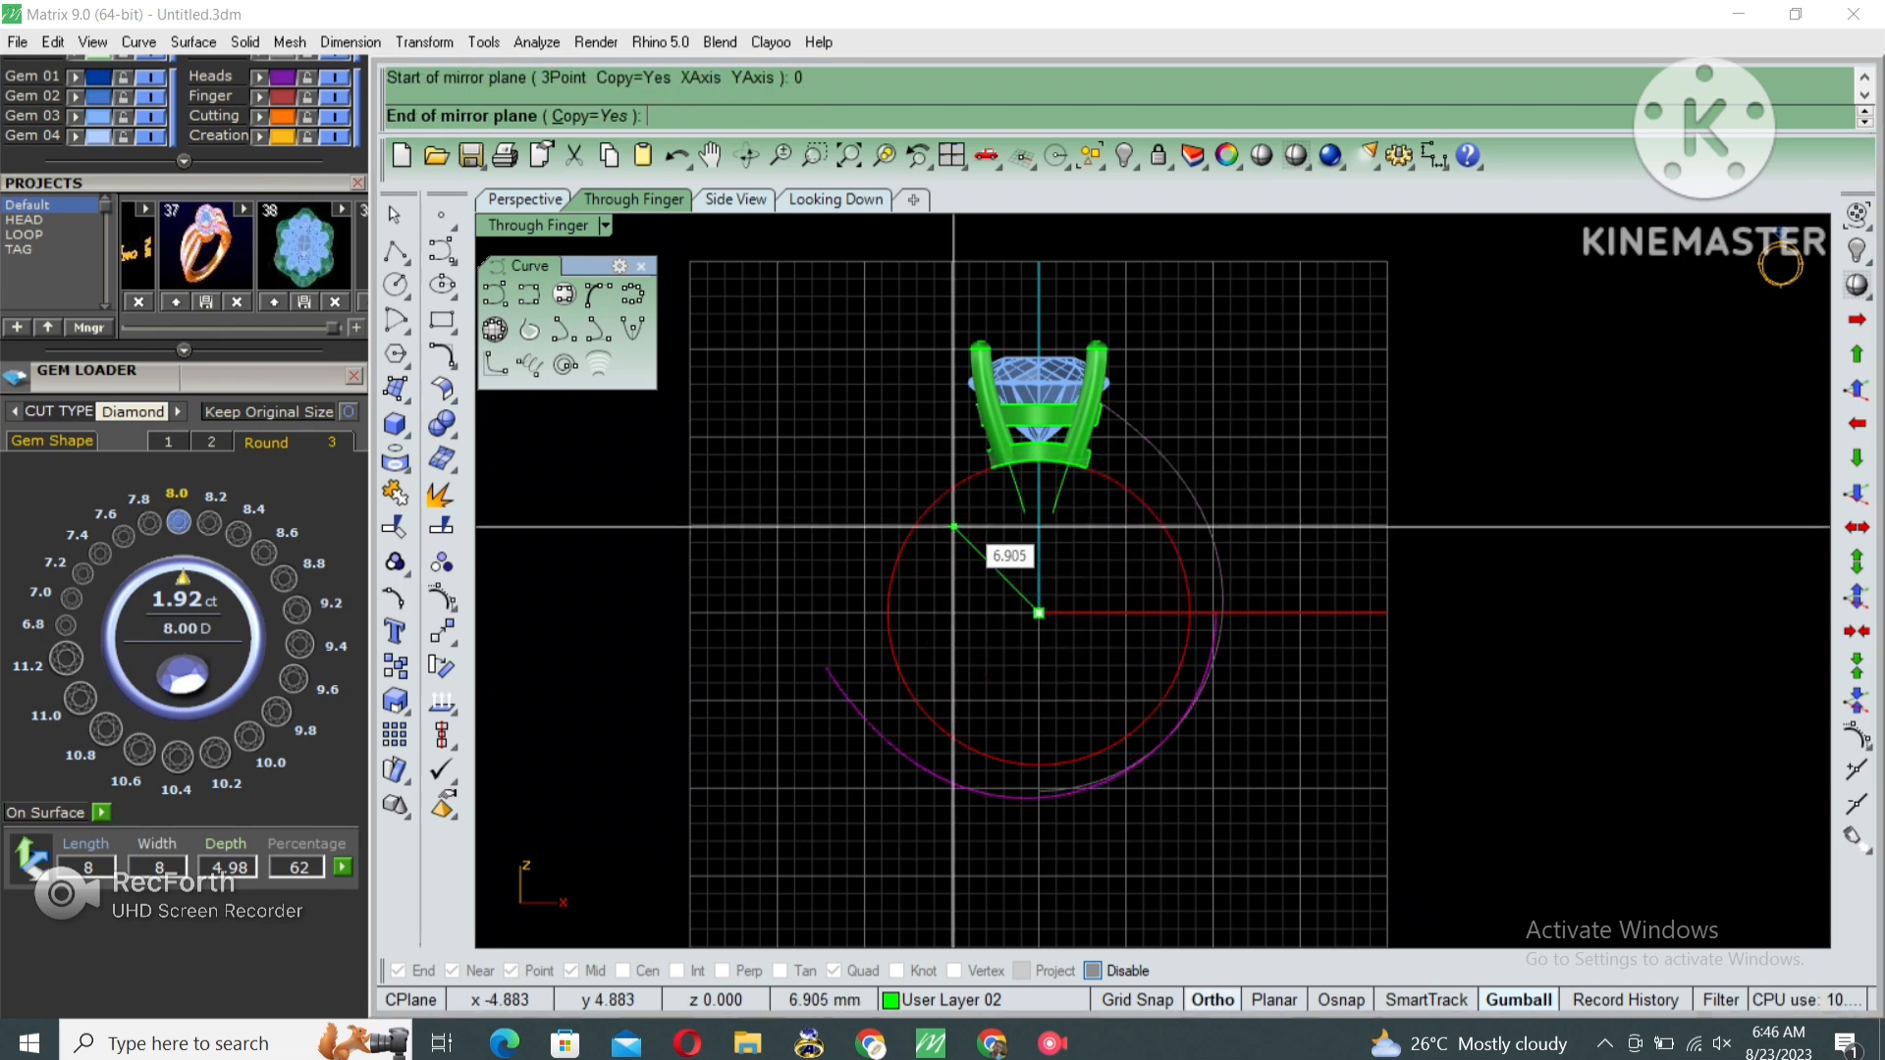
left_click(1039, 453)
key("F8")
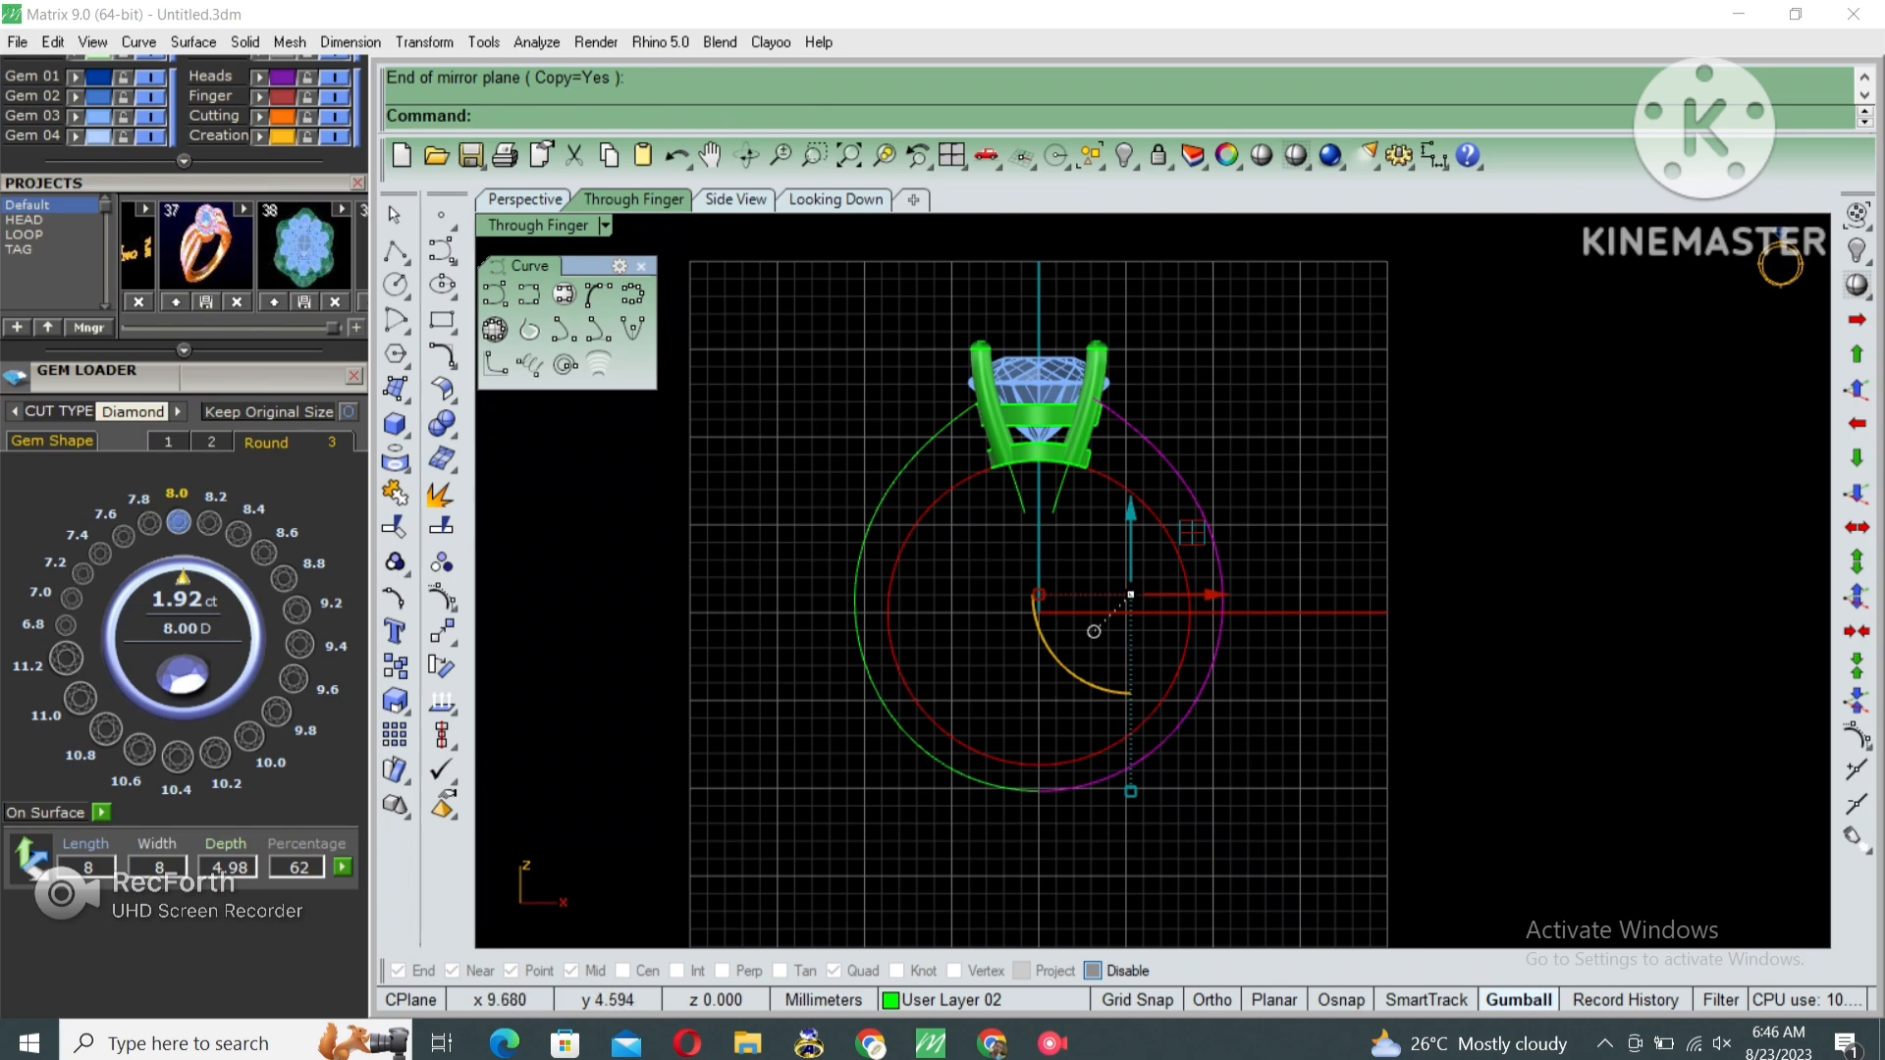
Examine both halves of the outer shank outline together with the head in the Perspective view.
left_click(855, 599, "shift")
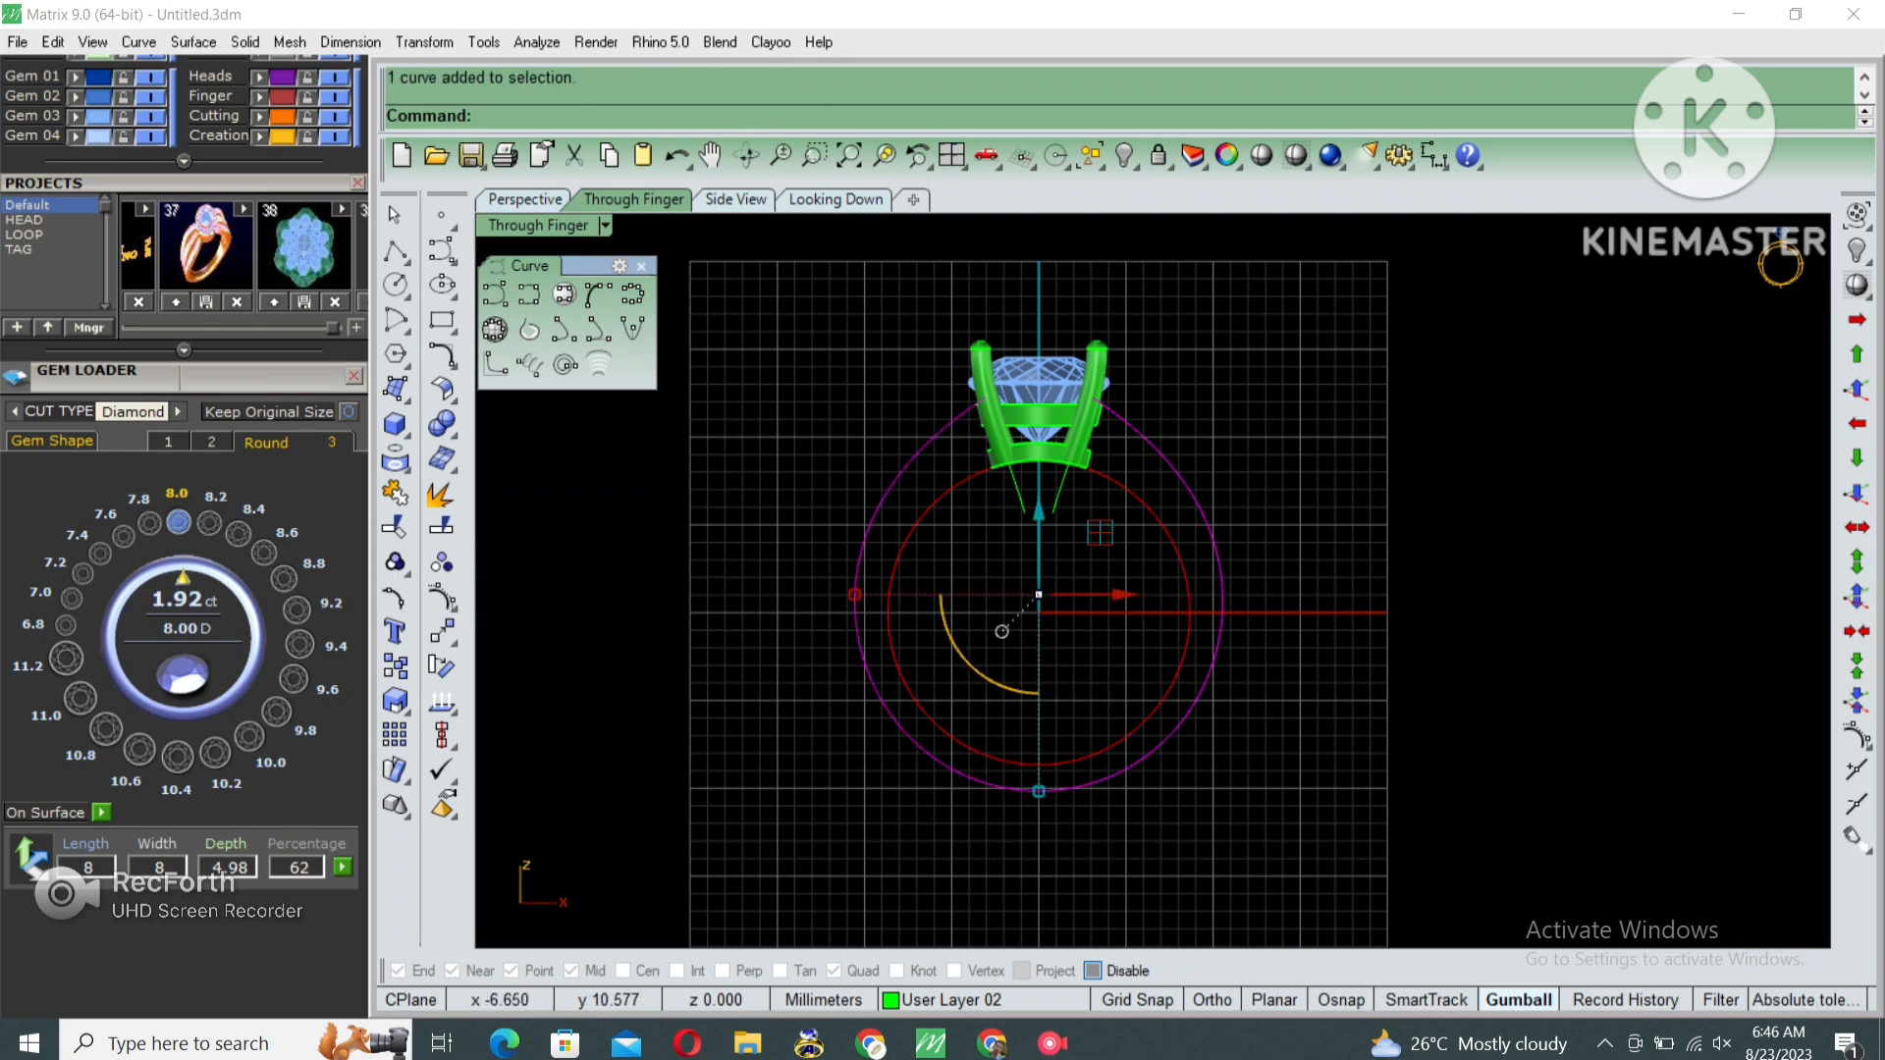
double_click(537, 225)
double_click(1201, 225)
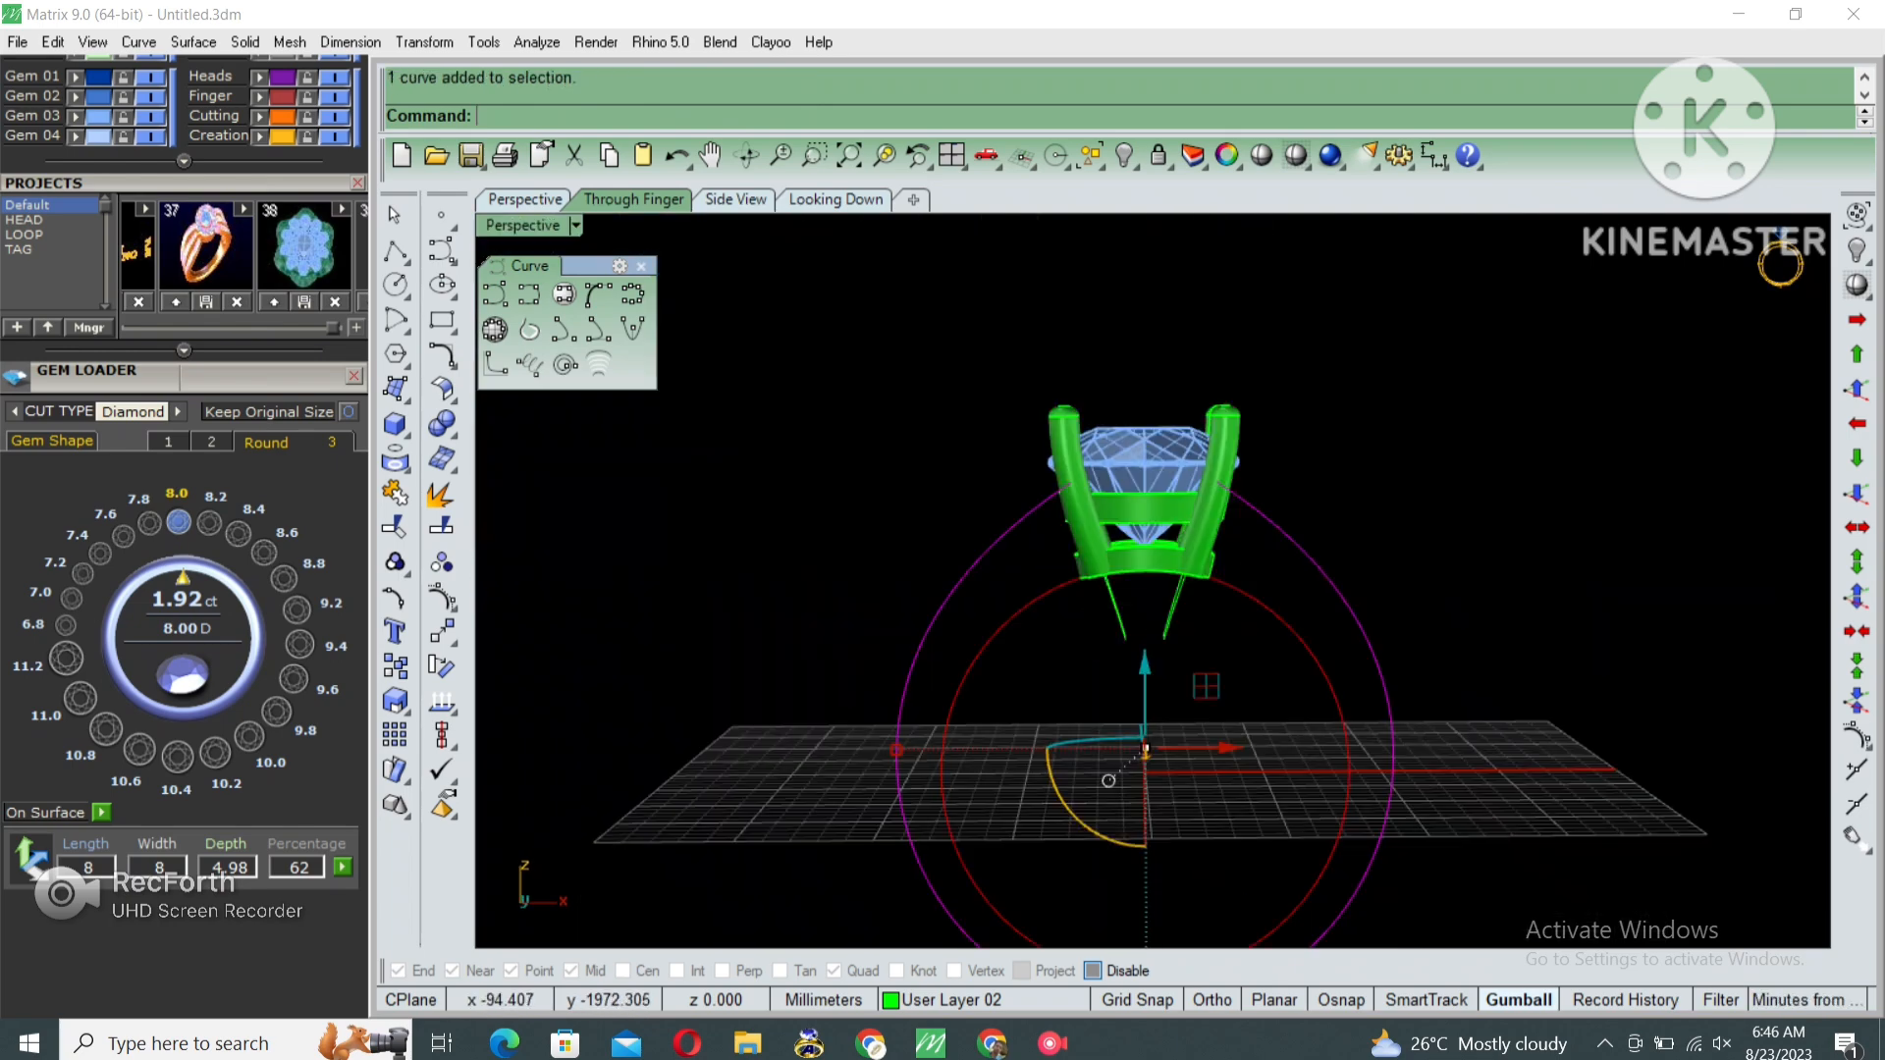
scroll(1184, 413, "down", 4)
right_click_drag(1183, 491, 1174, 619)
scroll(1129, 589, "up", 2)
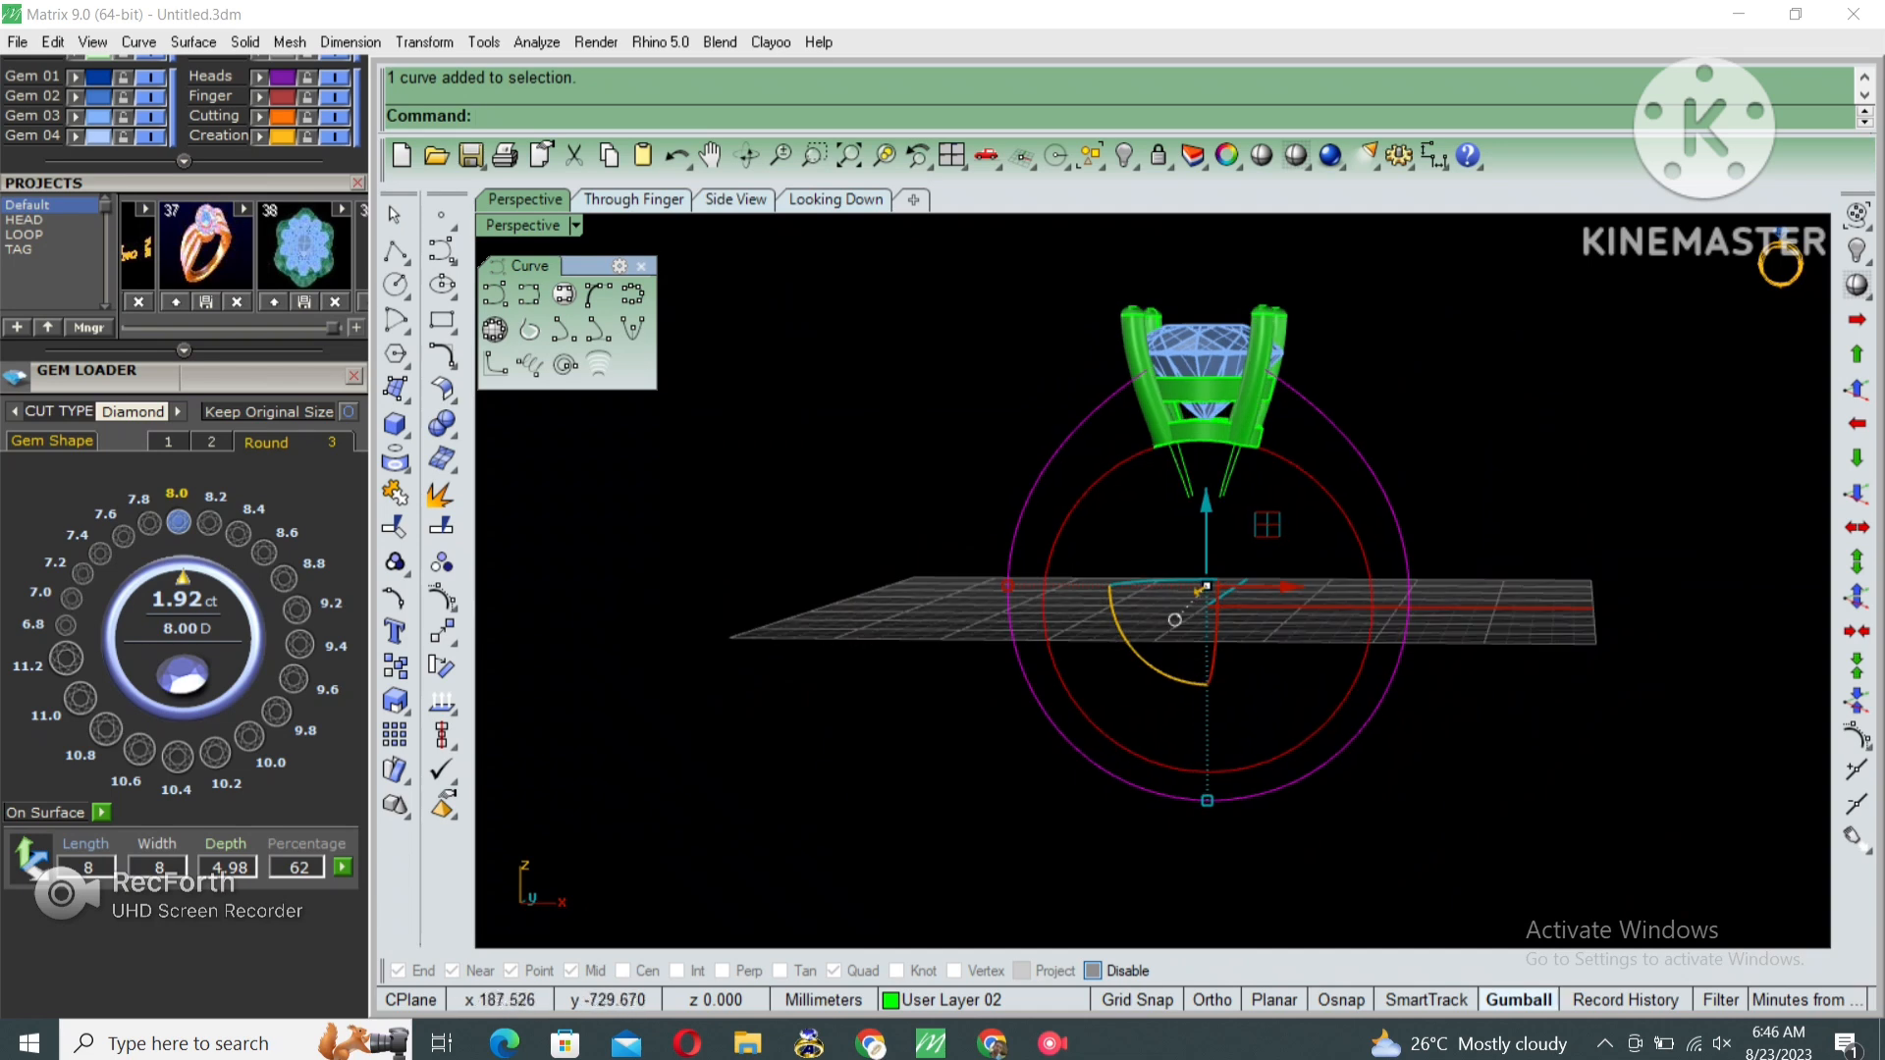
double_click(522, 225)
double_click(538, 591)
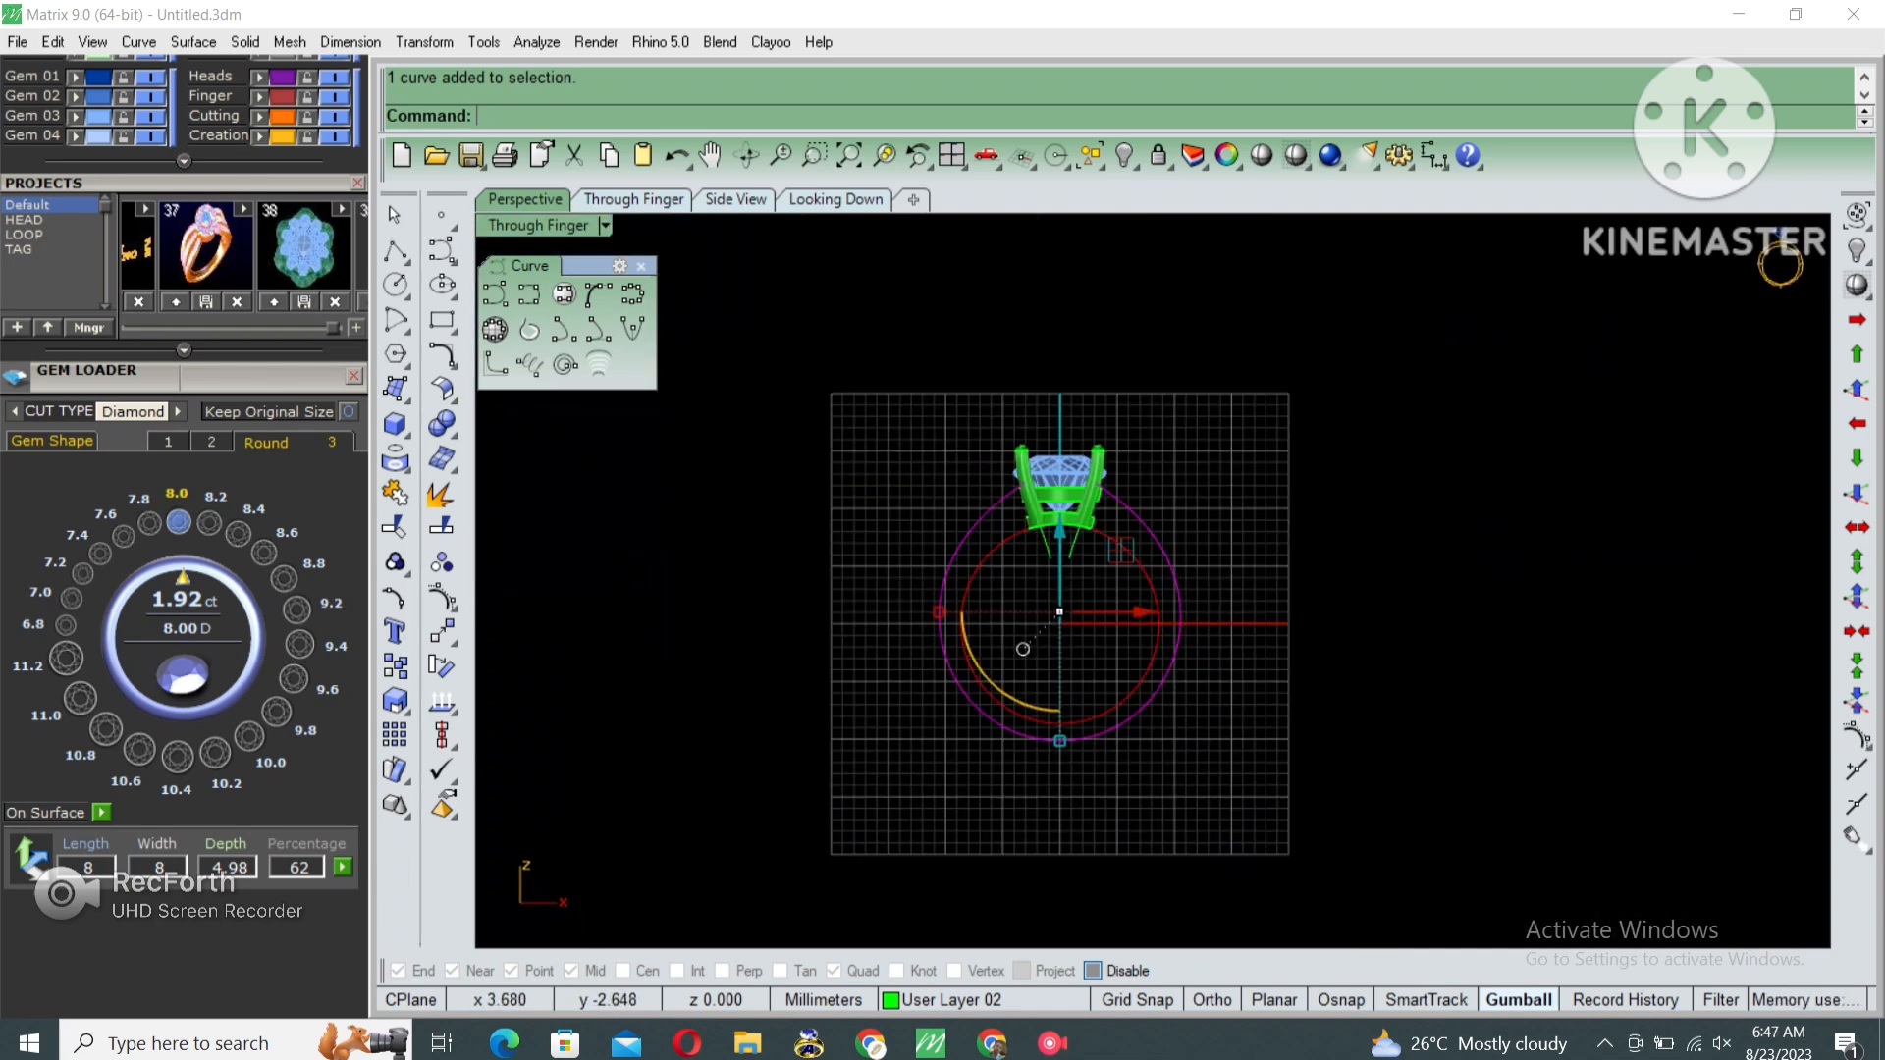
Show the hidden middle green ring circle again, leaving the outer red outline hidden.
scroll(1111, 482, "up", 6)
key("ctrl+shift+h")
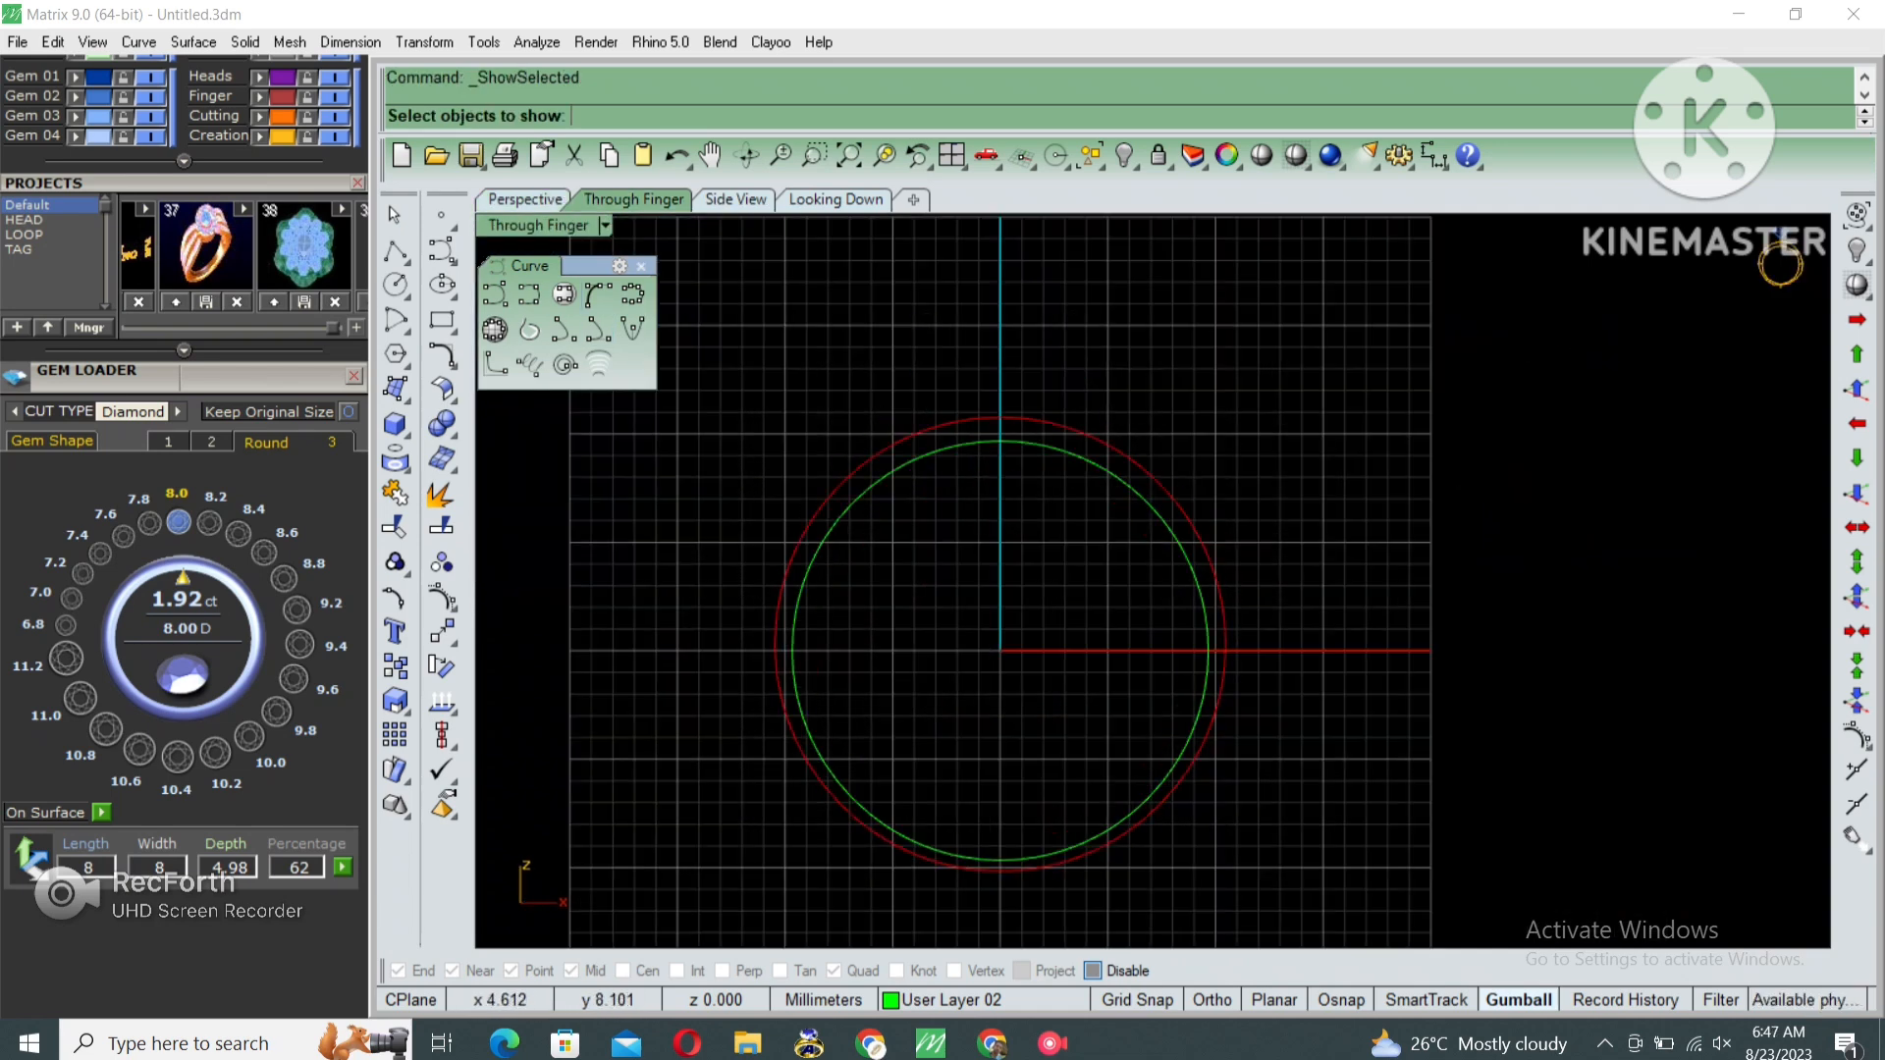
left_click(1099, 473)
key("Return")
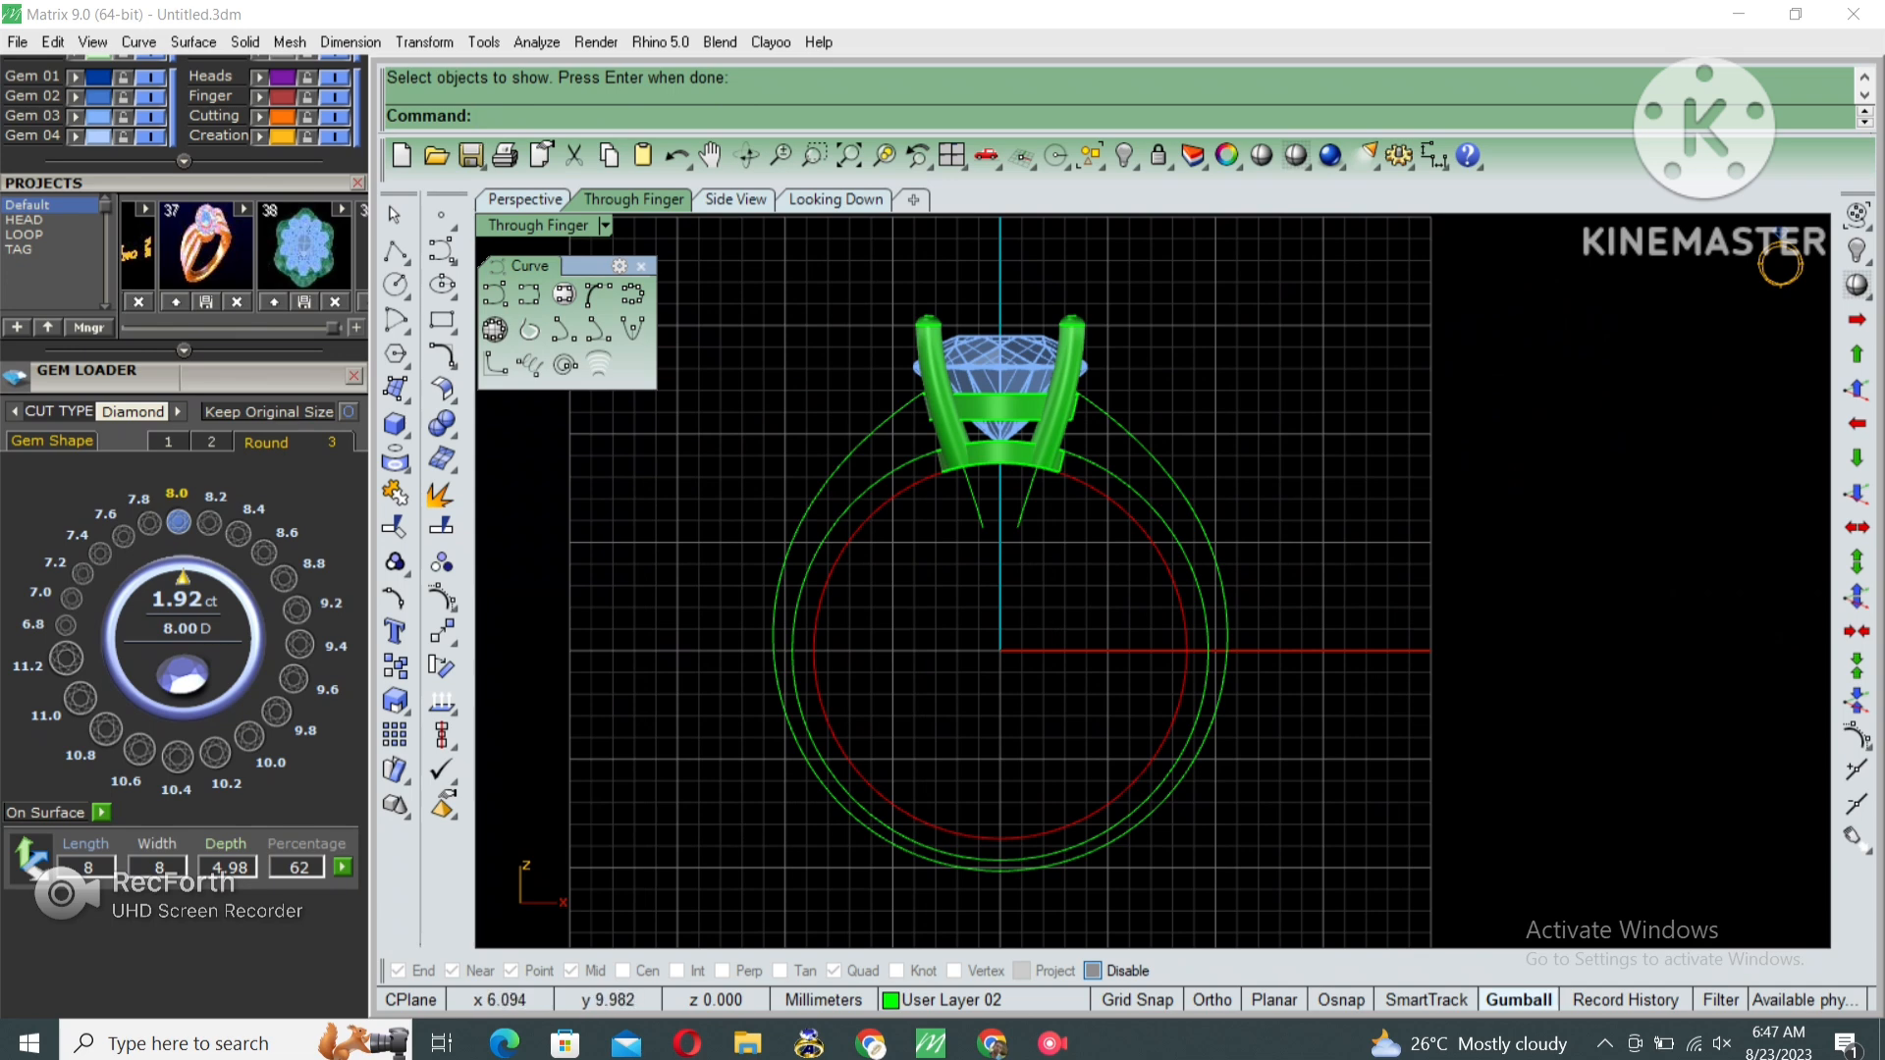
Offset the right half of the outer shank curve toward the inside of the ring.
left_click(1132, 435)
right_click_drag(1180, 539, 1202, 495)
scroll(1200, 501, "up", 4)
type("o")
key("Return")
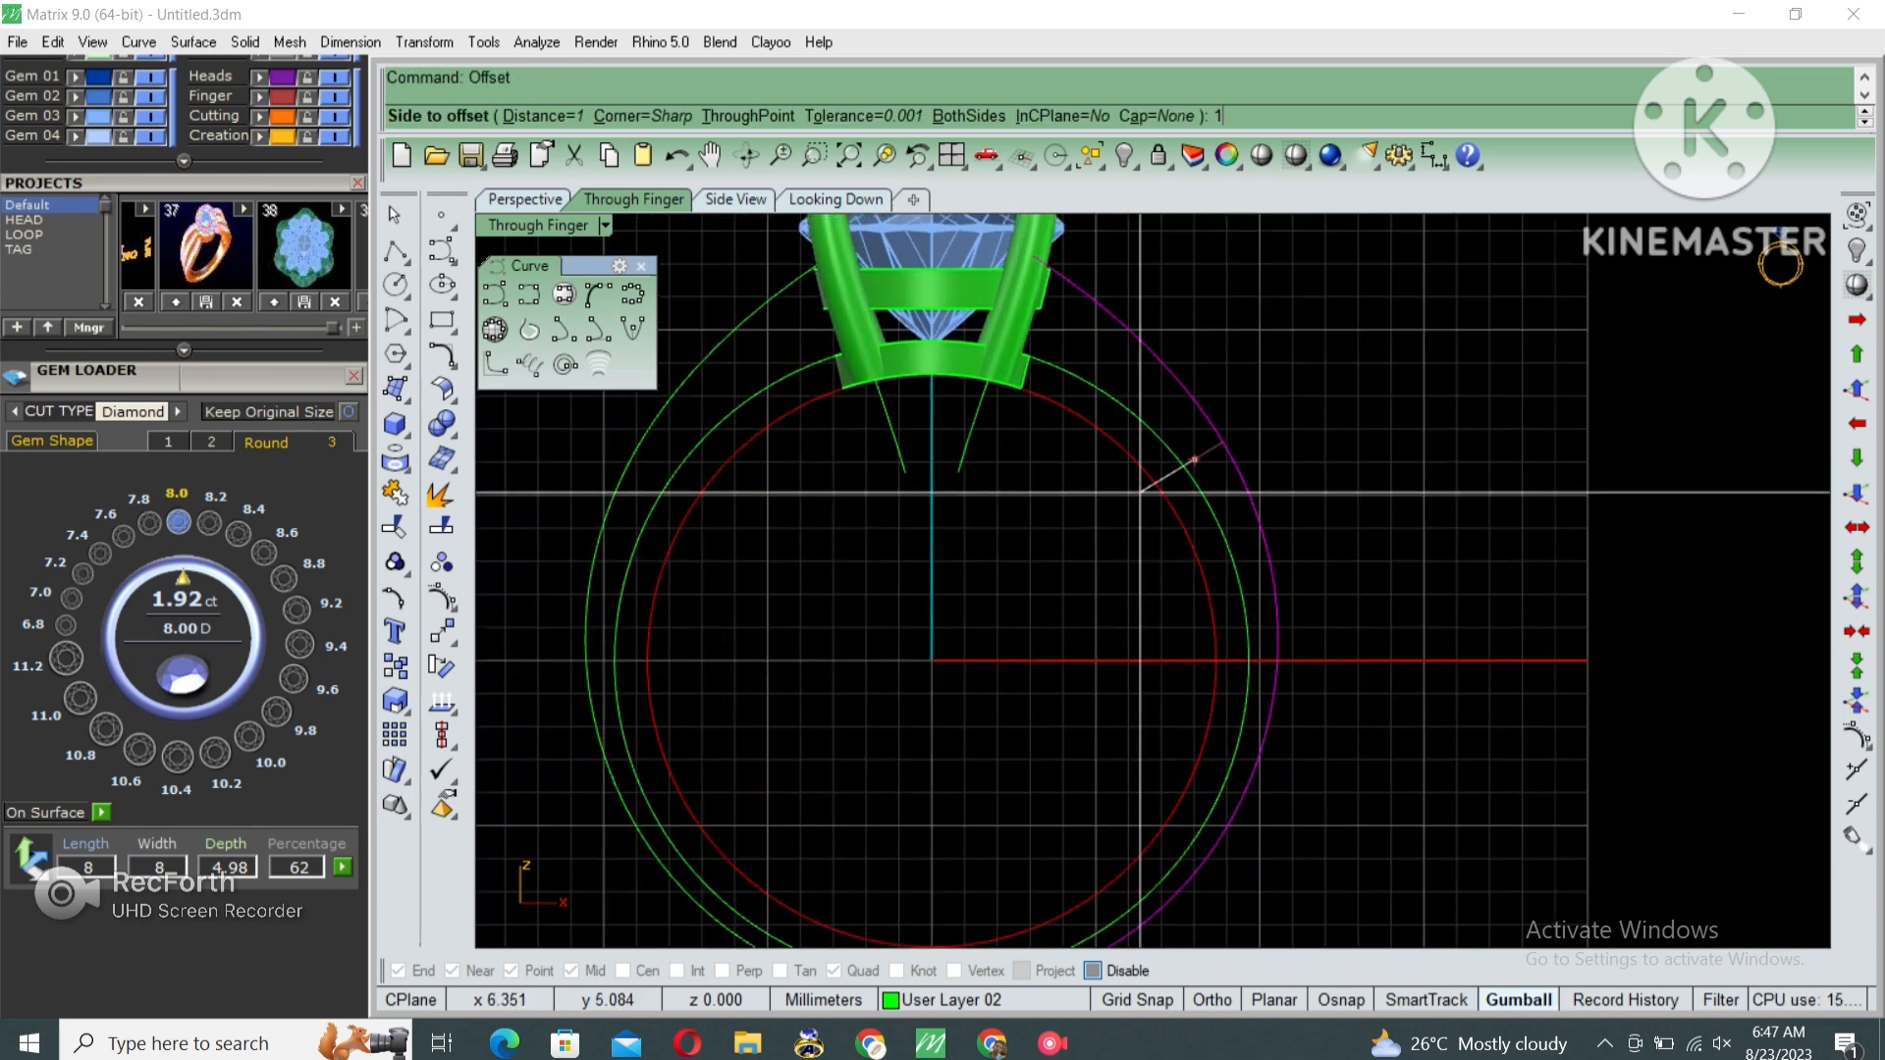
key("Return")
left_click(1139, 491)
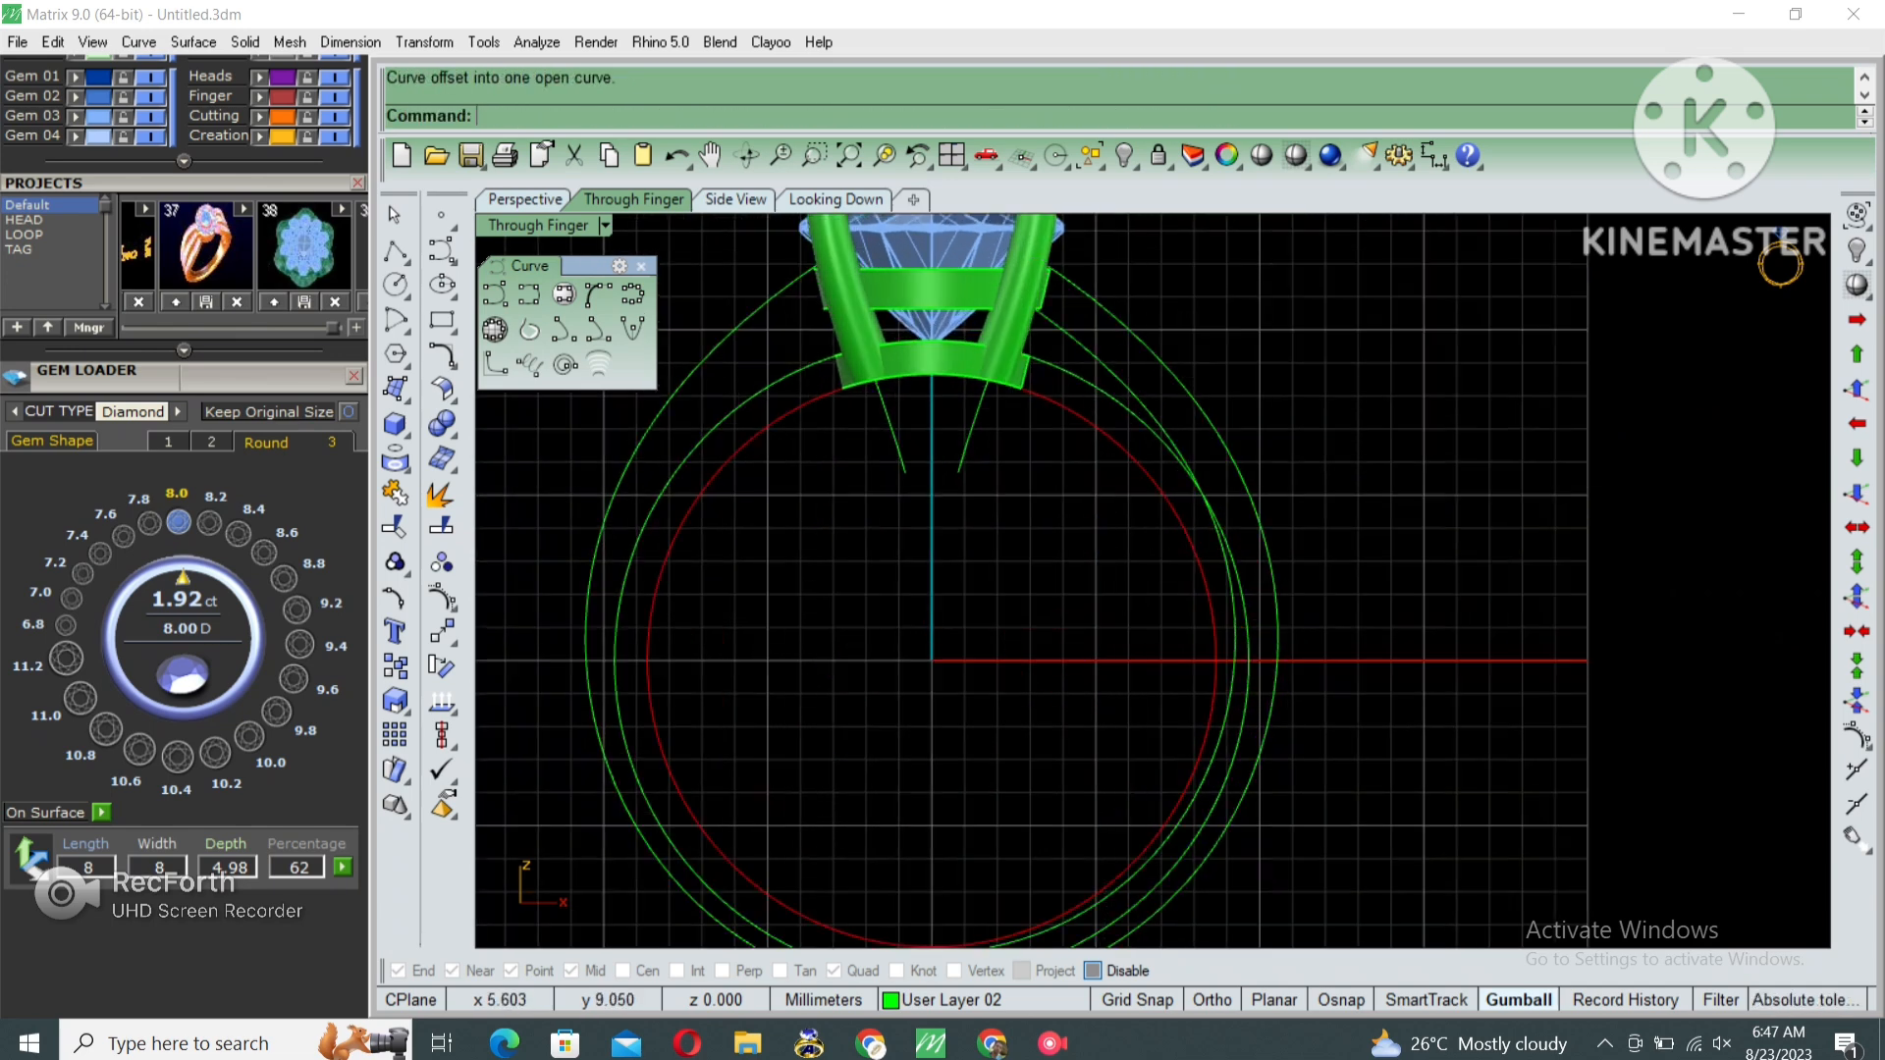
Draw an interpolated inner shank curve from the finger circle's lowest point up its right half, flaring out at the shoulder to the head.
left_click(1110, 373)
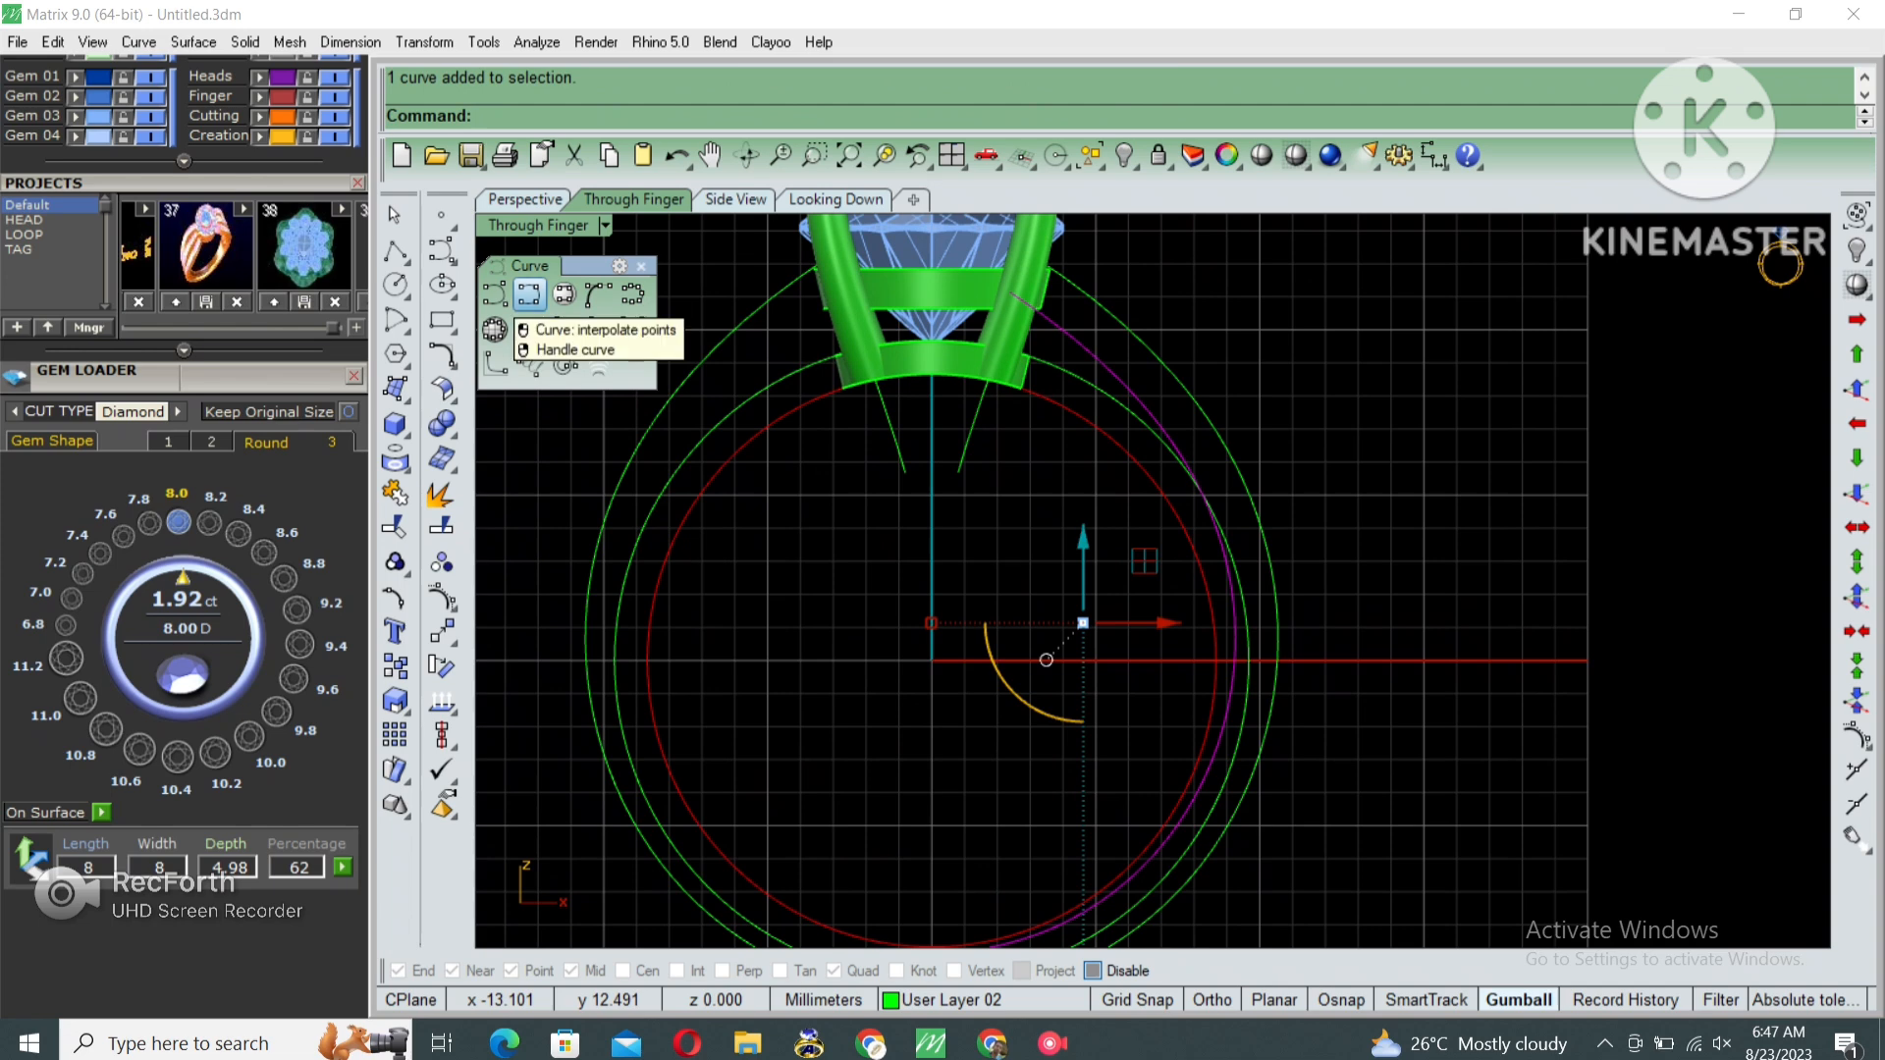
left_click(528, 292)
scroll(1028, 274, "down", 2)
left_click(950, 818)
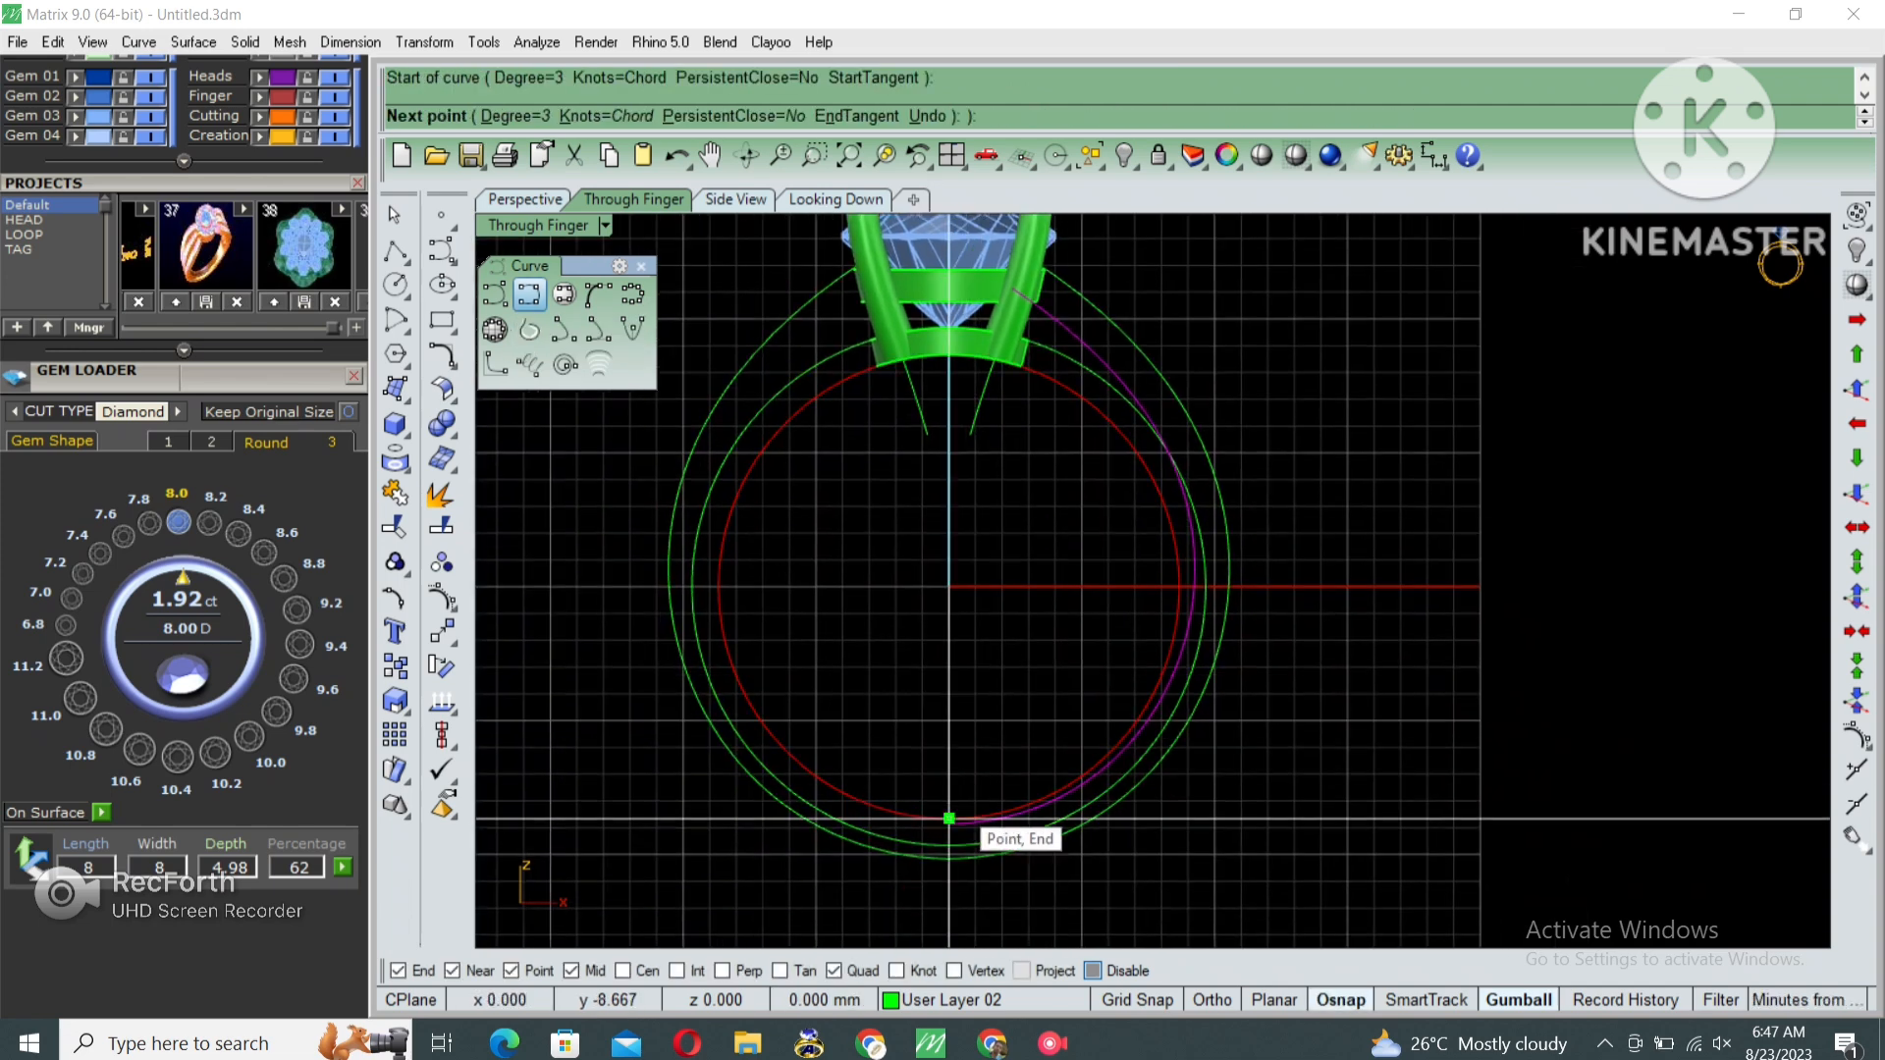
left_click(1018, 808)
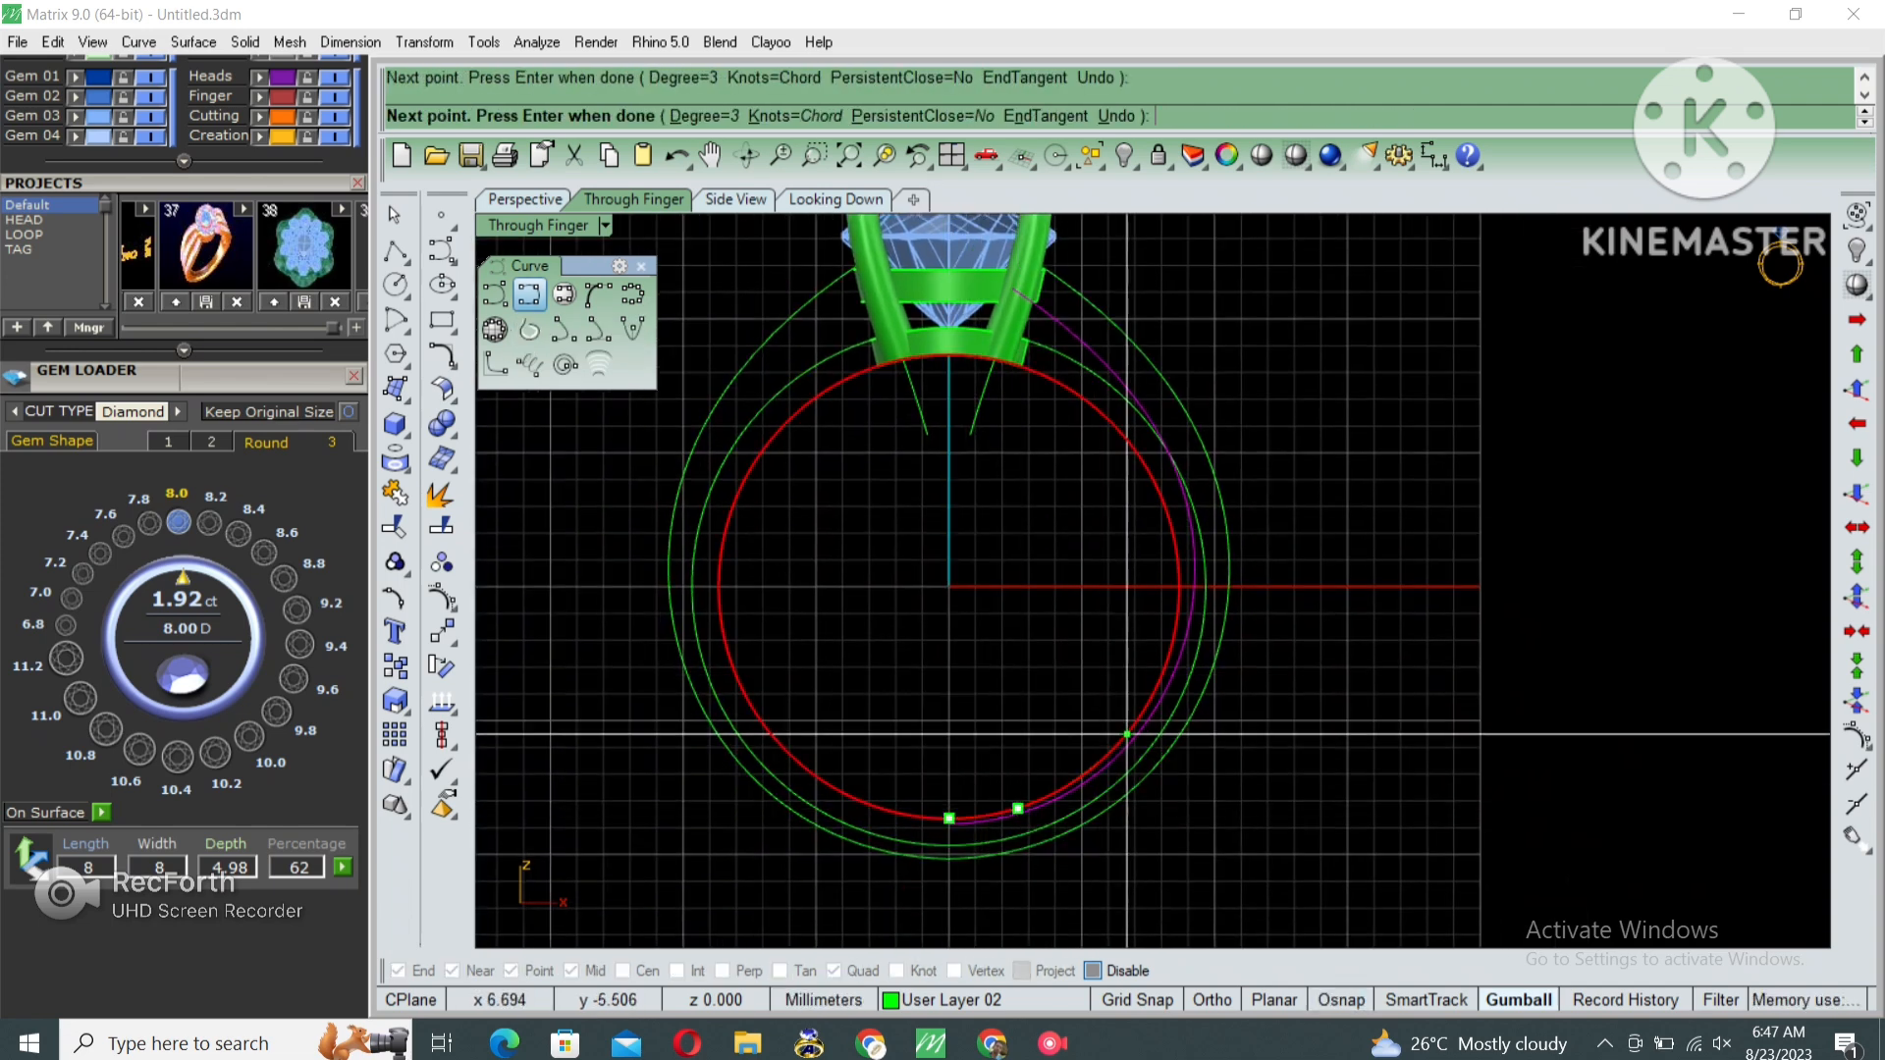
left_click(1127, 735)
left_click(1174, 635)
scroll(1172, 521, "up", 3)
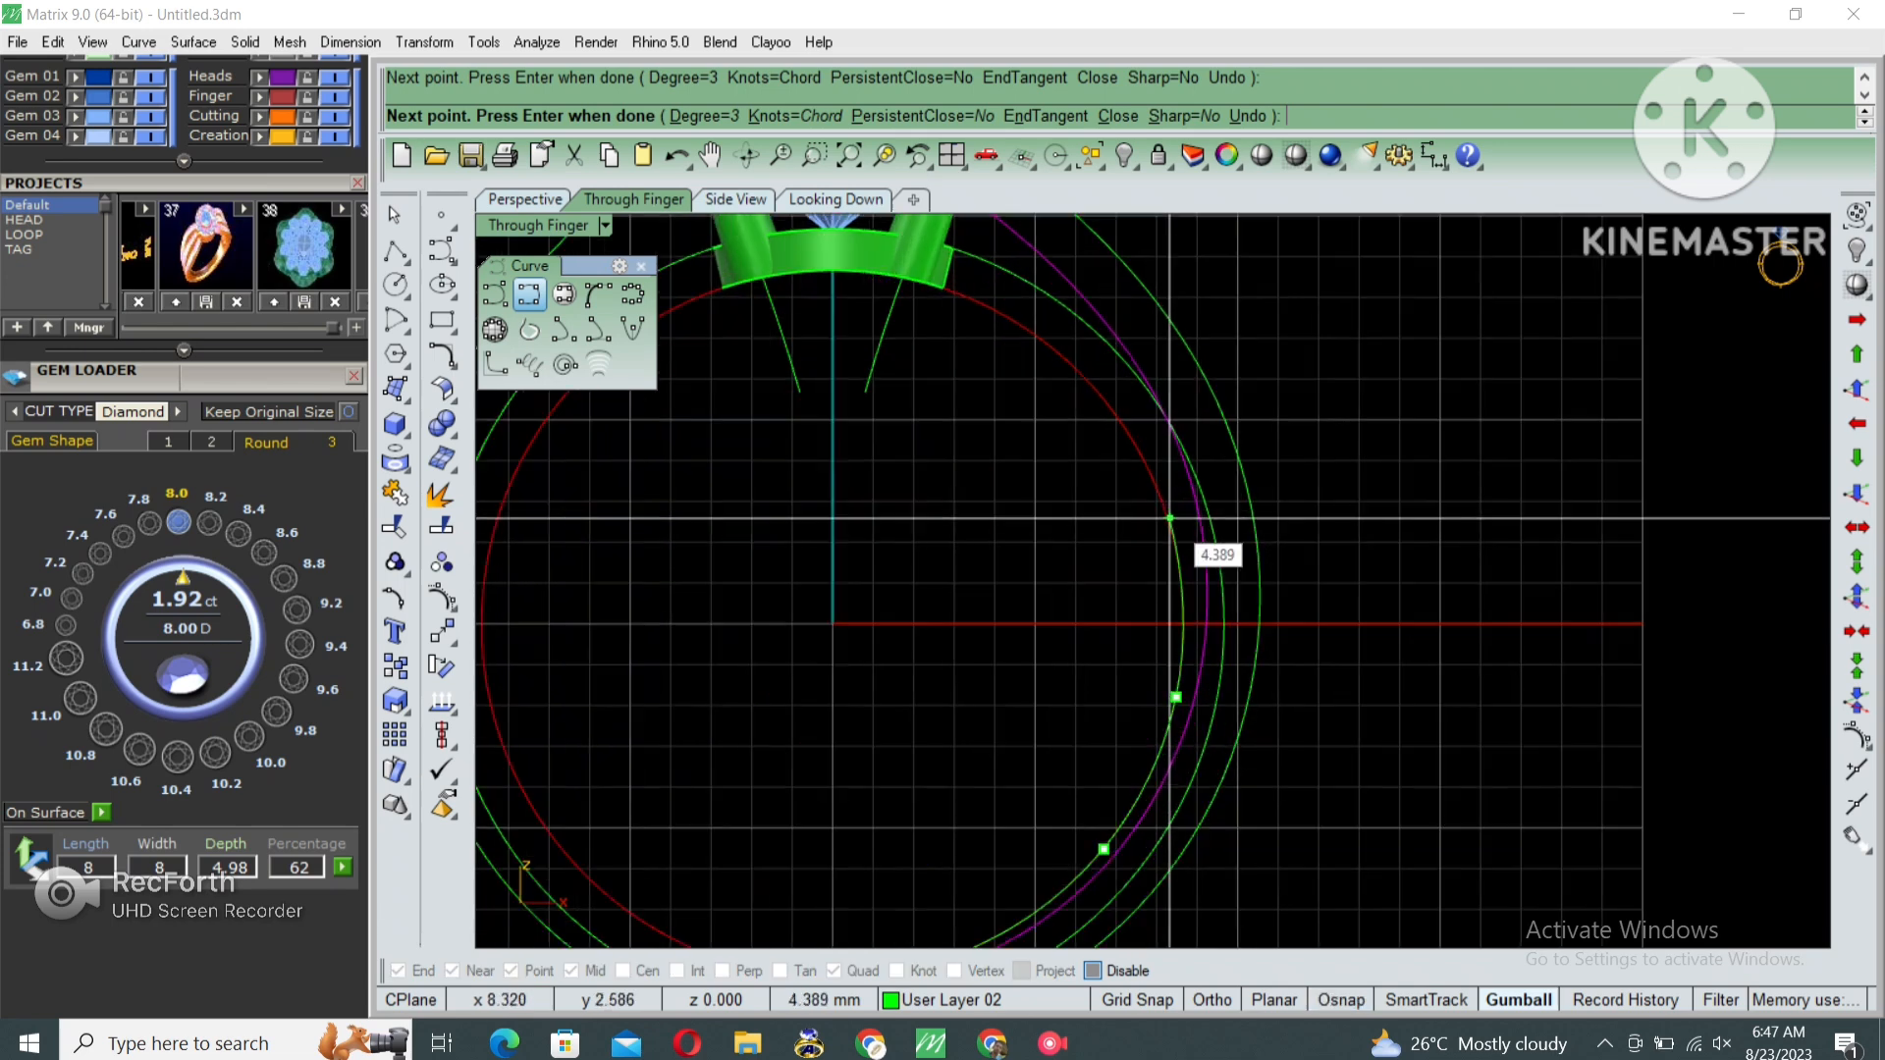
left_click(1176, 541)
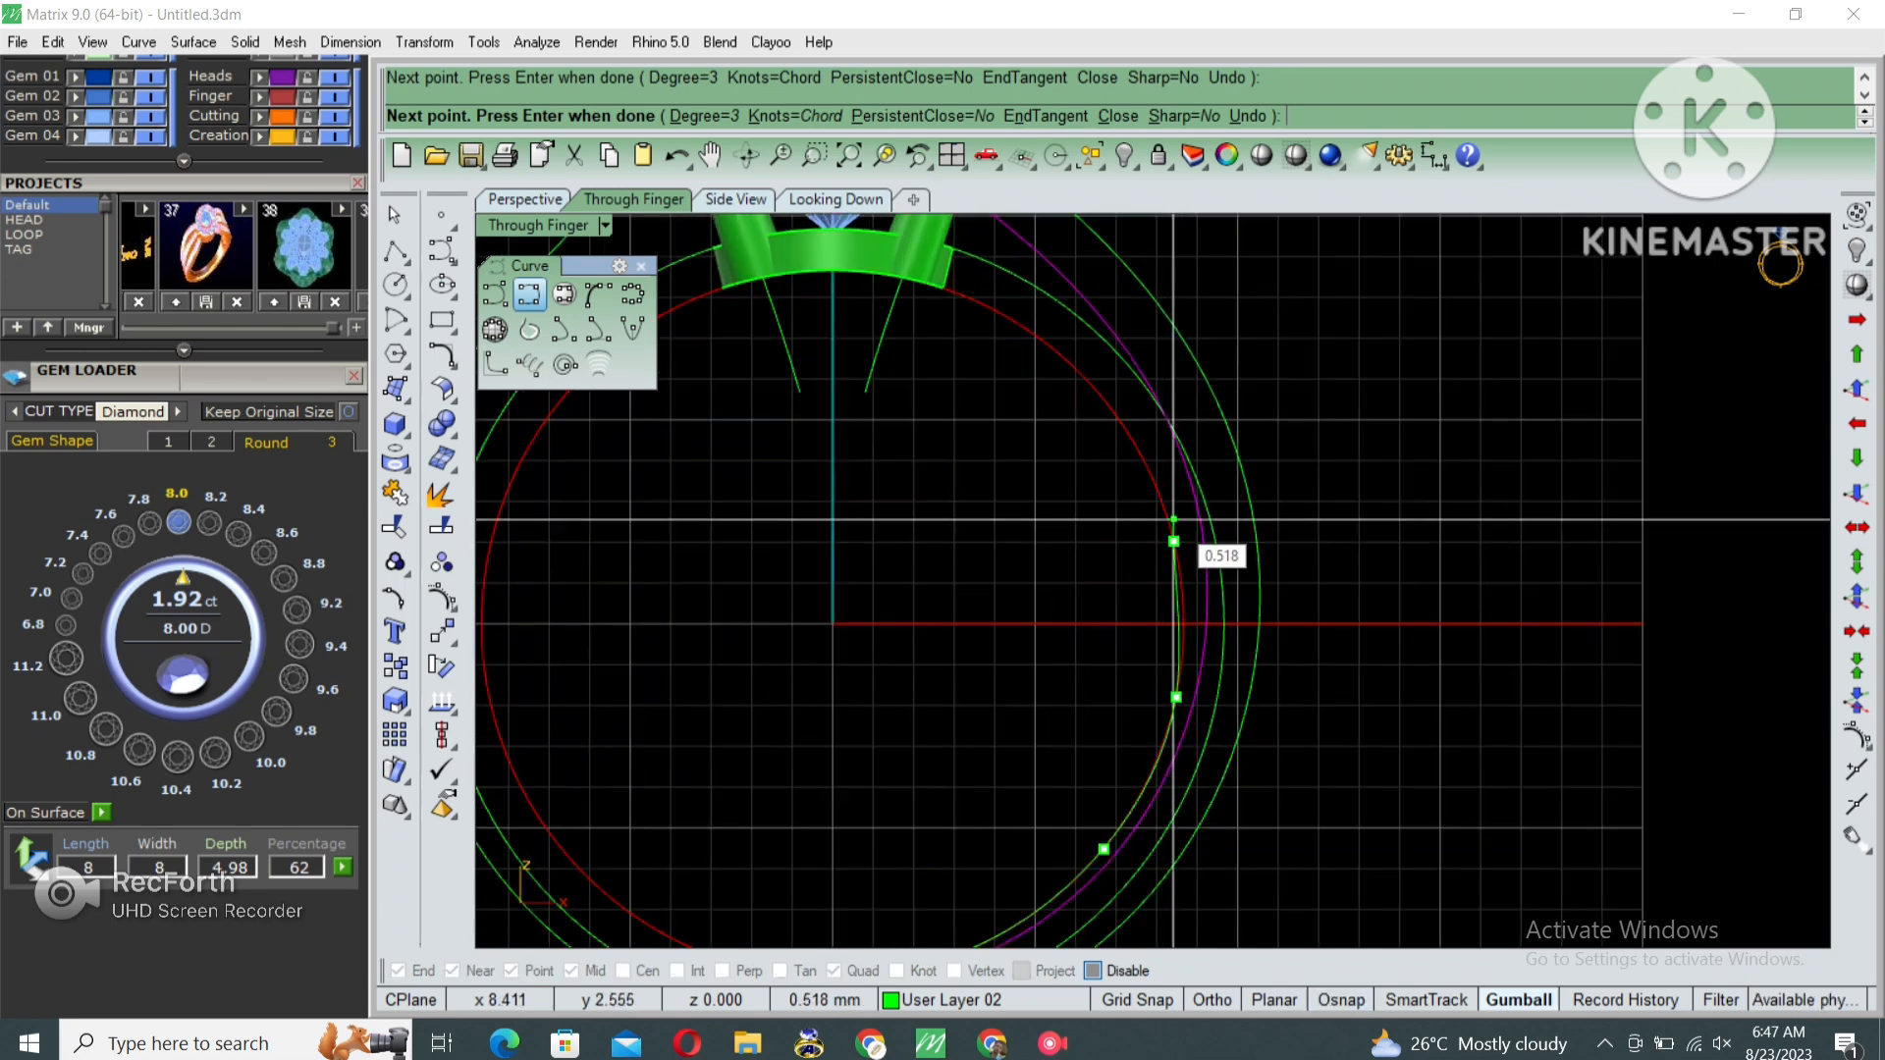
key("Up")
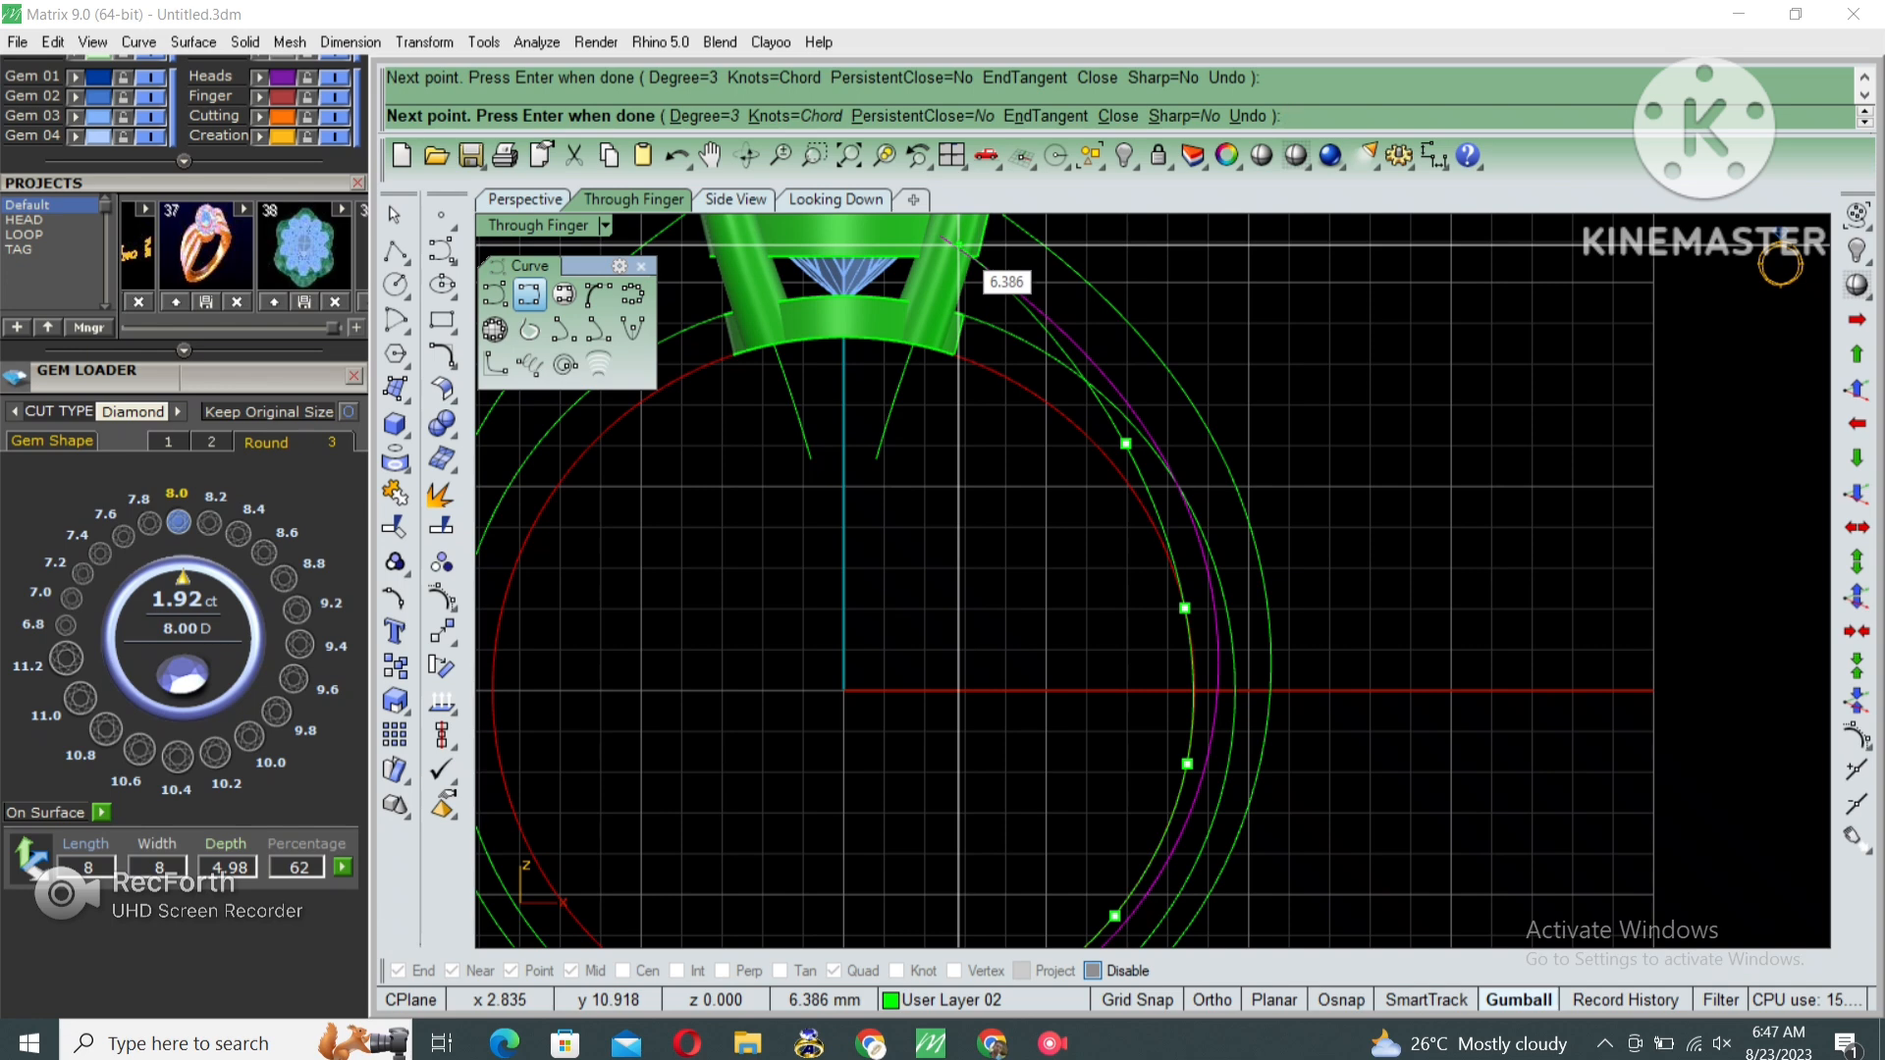
left_click(953, 240)
key("Return")
Delete the offset guide curve and the mirrored left half of the outer shank curve.
key("Delete")
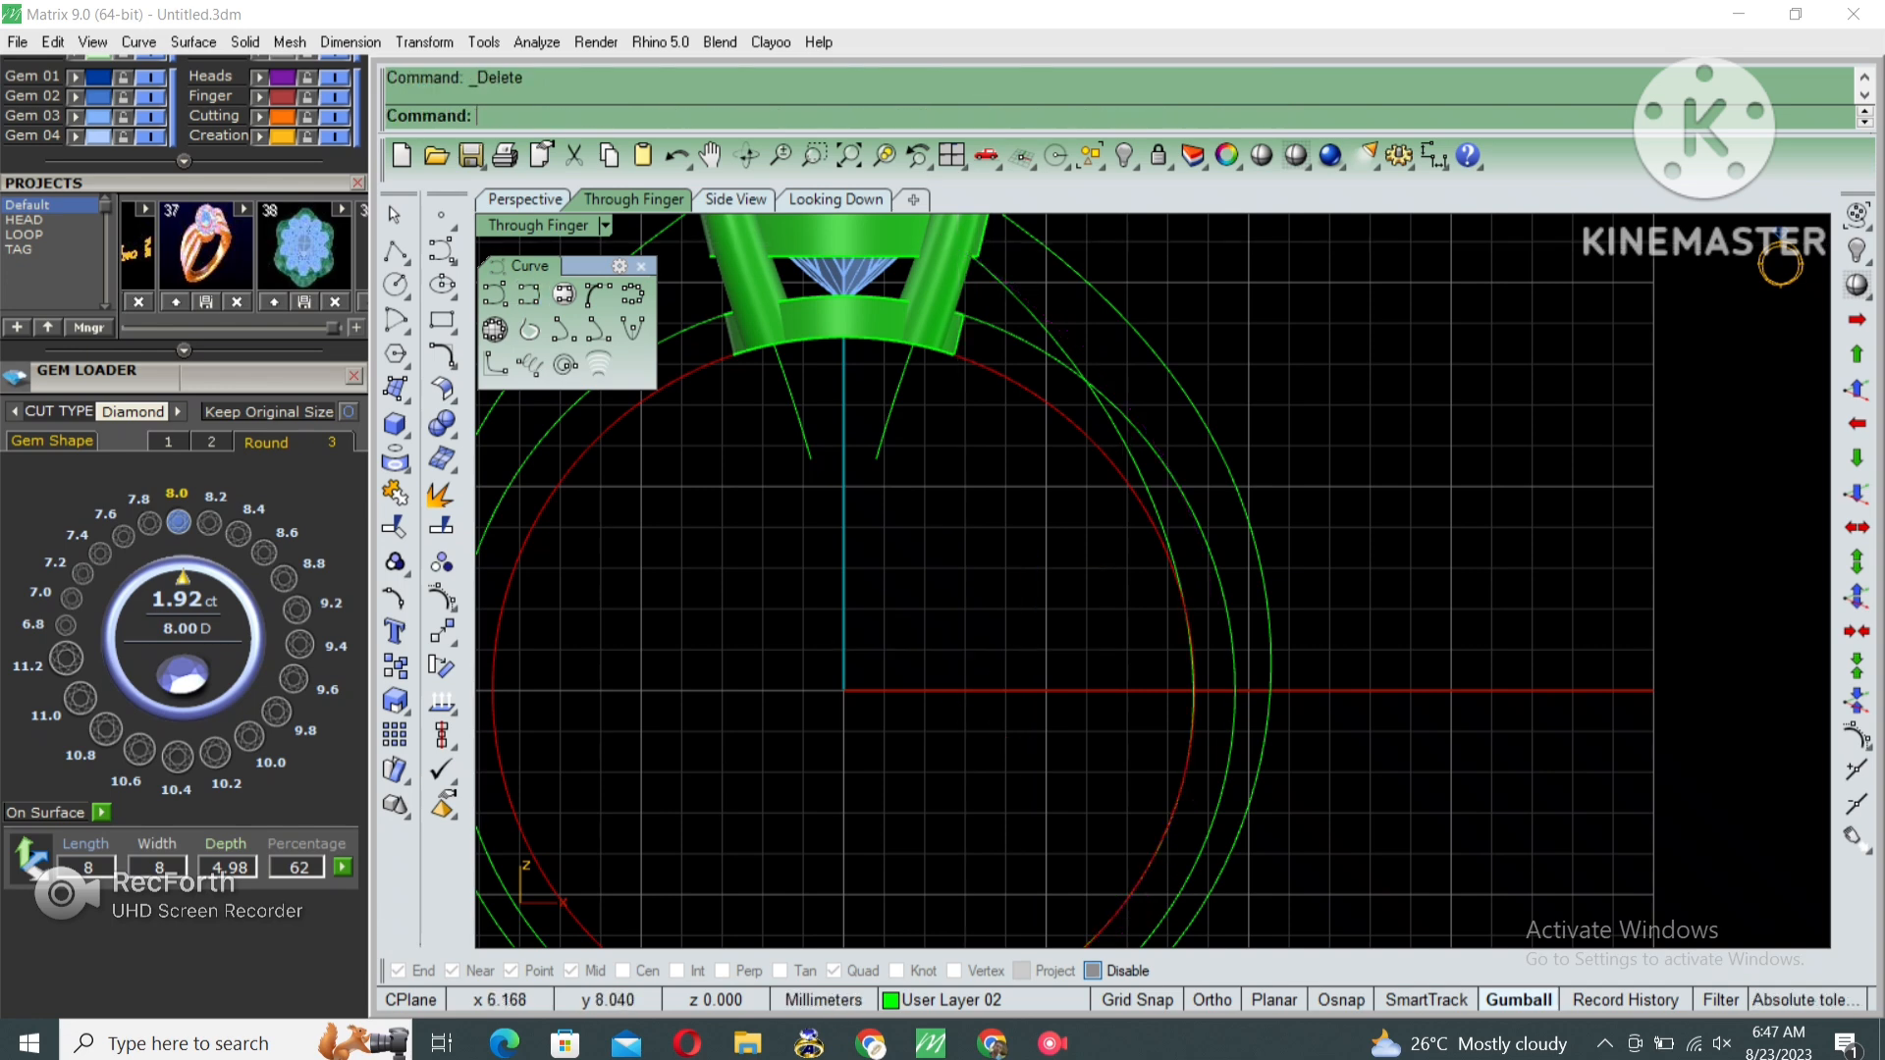
scroll(1087, 569, "down", 3)
key("Delete")
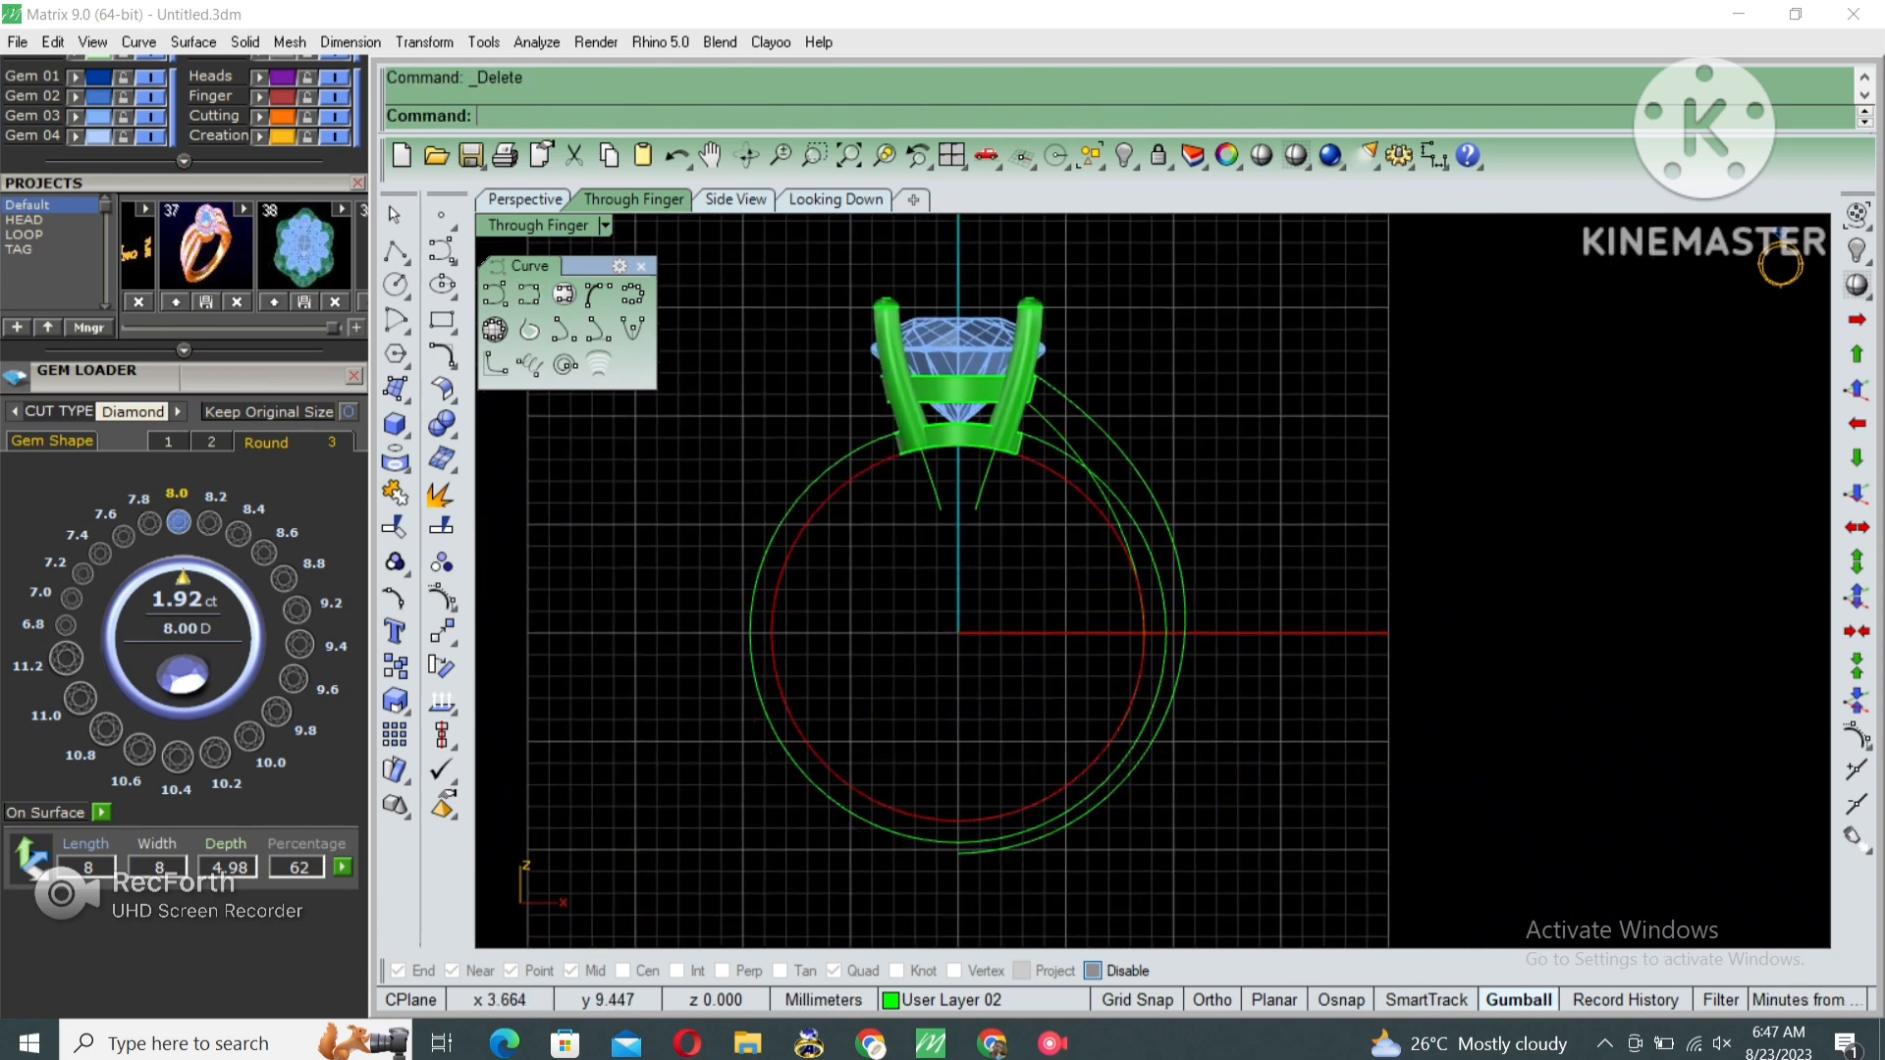
In wireframe display, split the outer shank curve at a point beside the head's upper ring and delete the short end piece.
left_click_drag(1014, 645, 1035, 647)
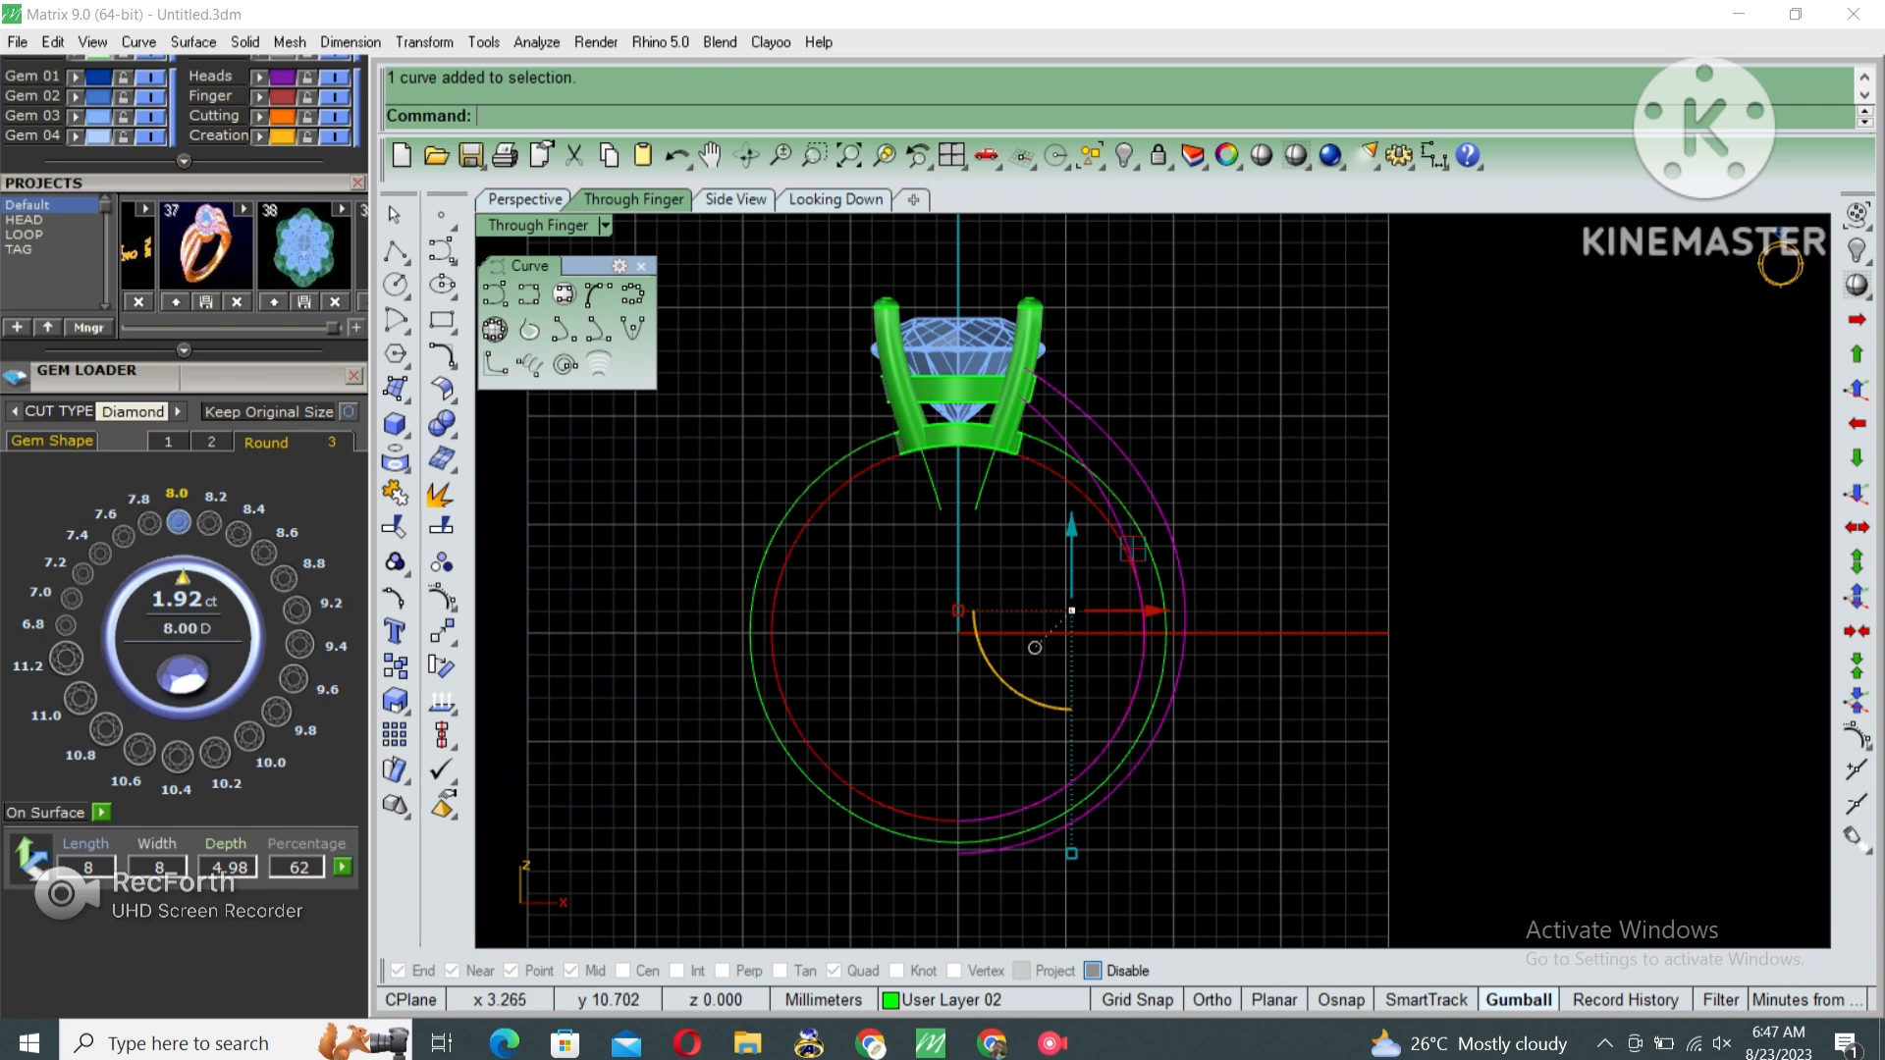
scroll(1134, 550, "up", 4)
right_click(1296, 155)
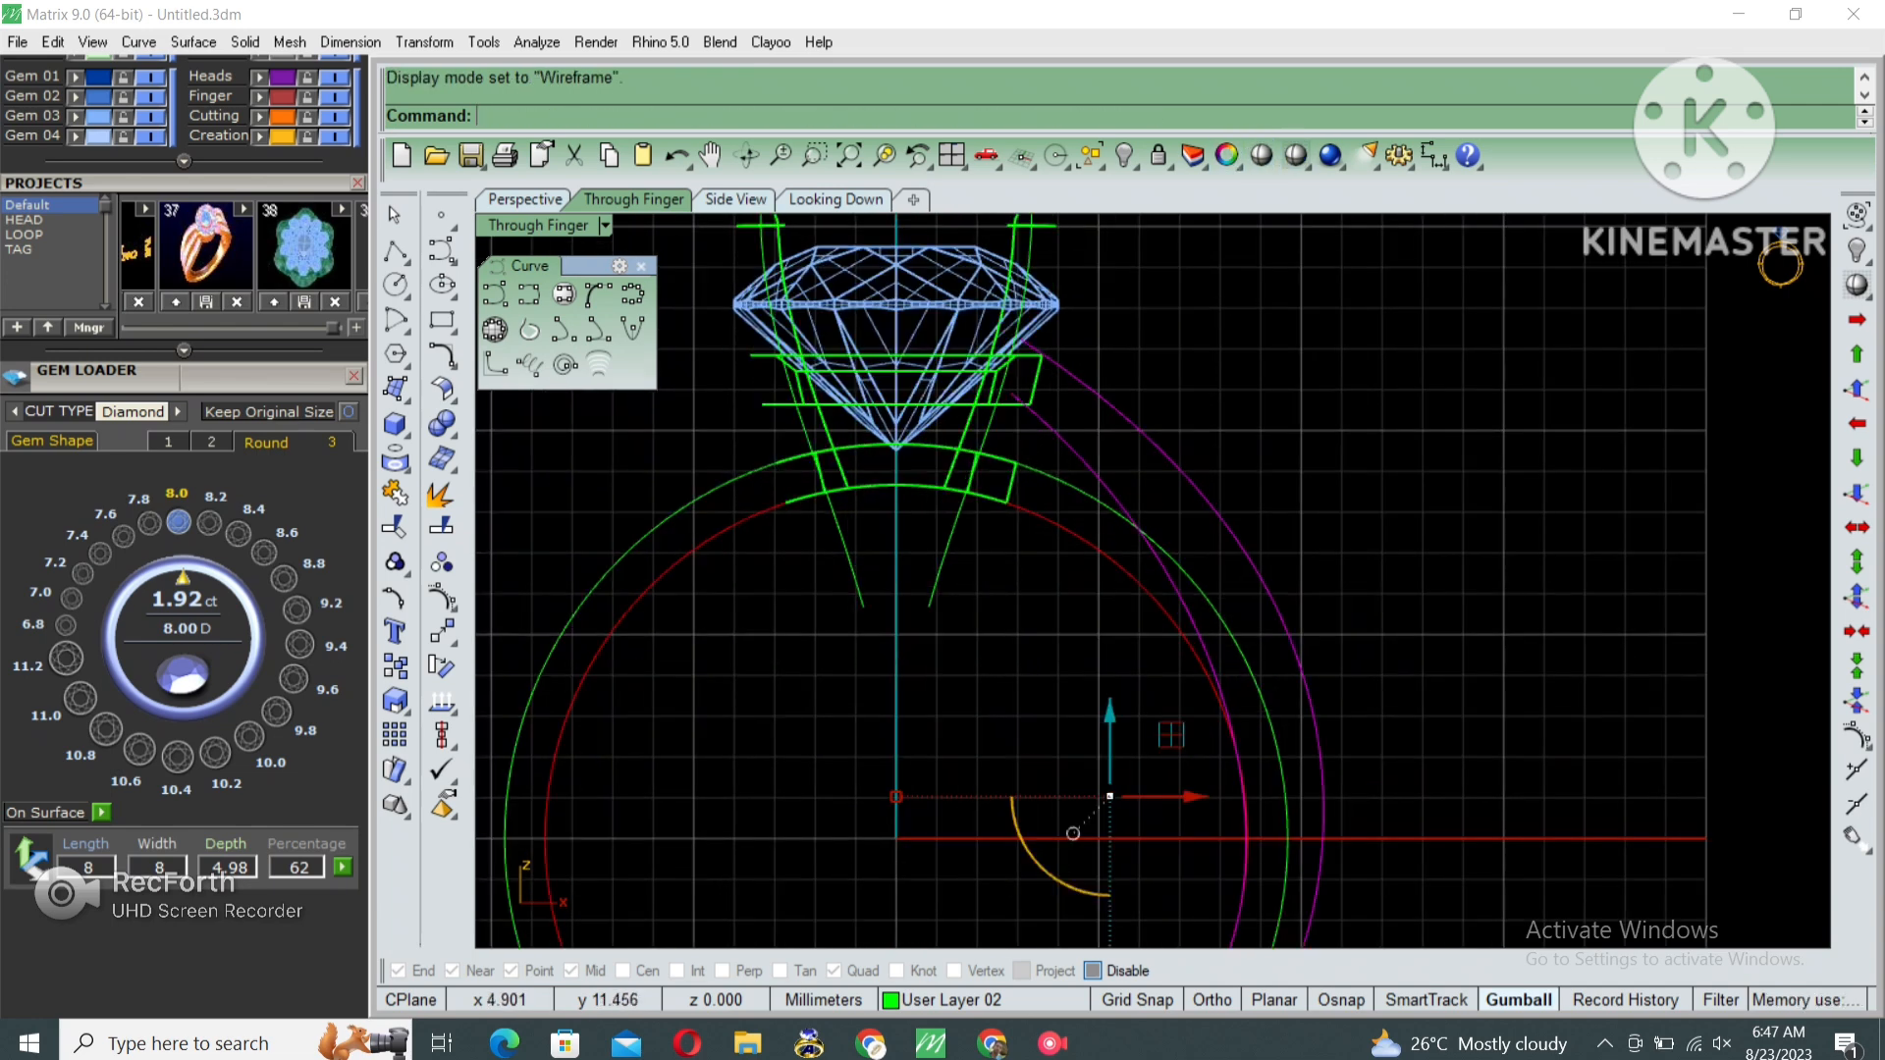
right_click_drag(1131, 388, 1134, 417)
scroll(1056, 388, "up", 4)
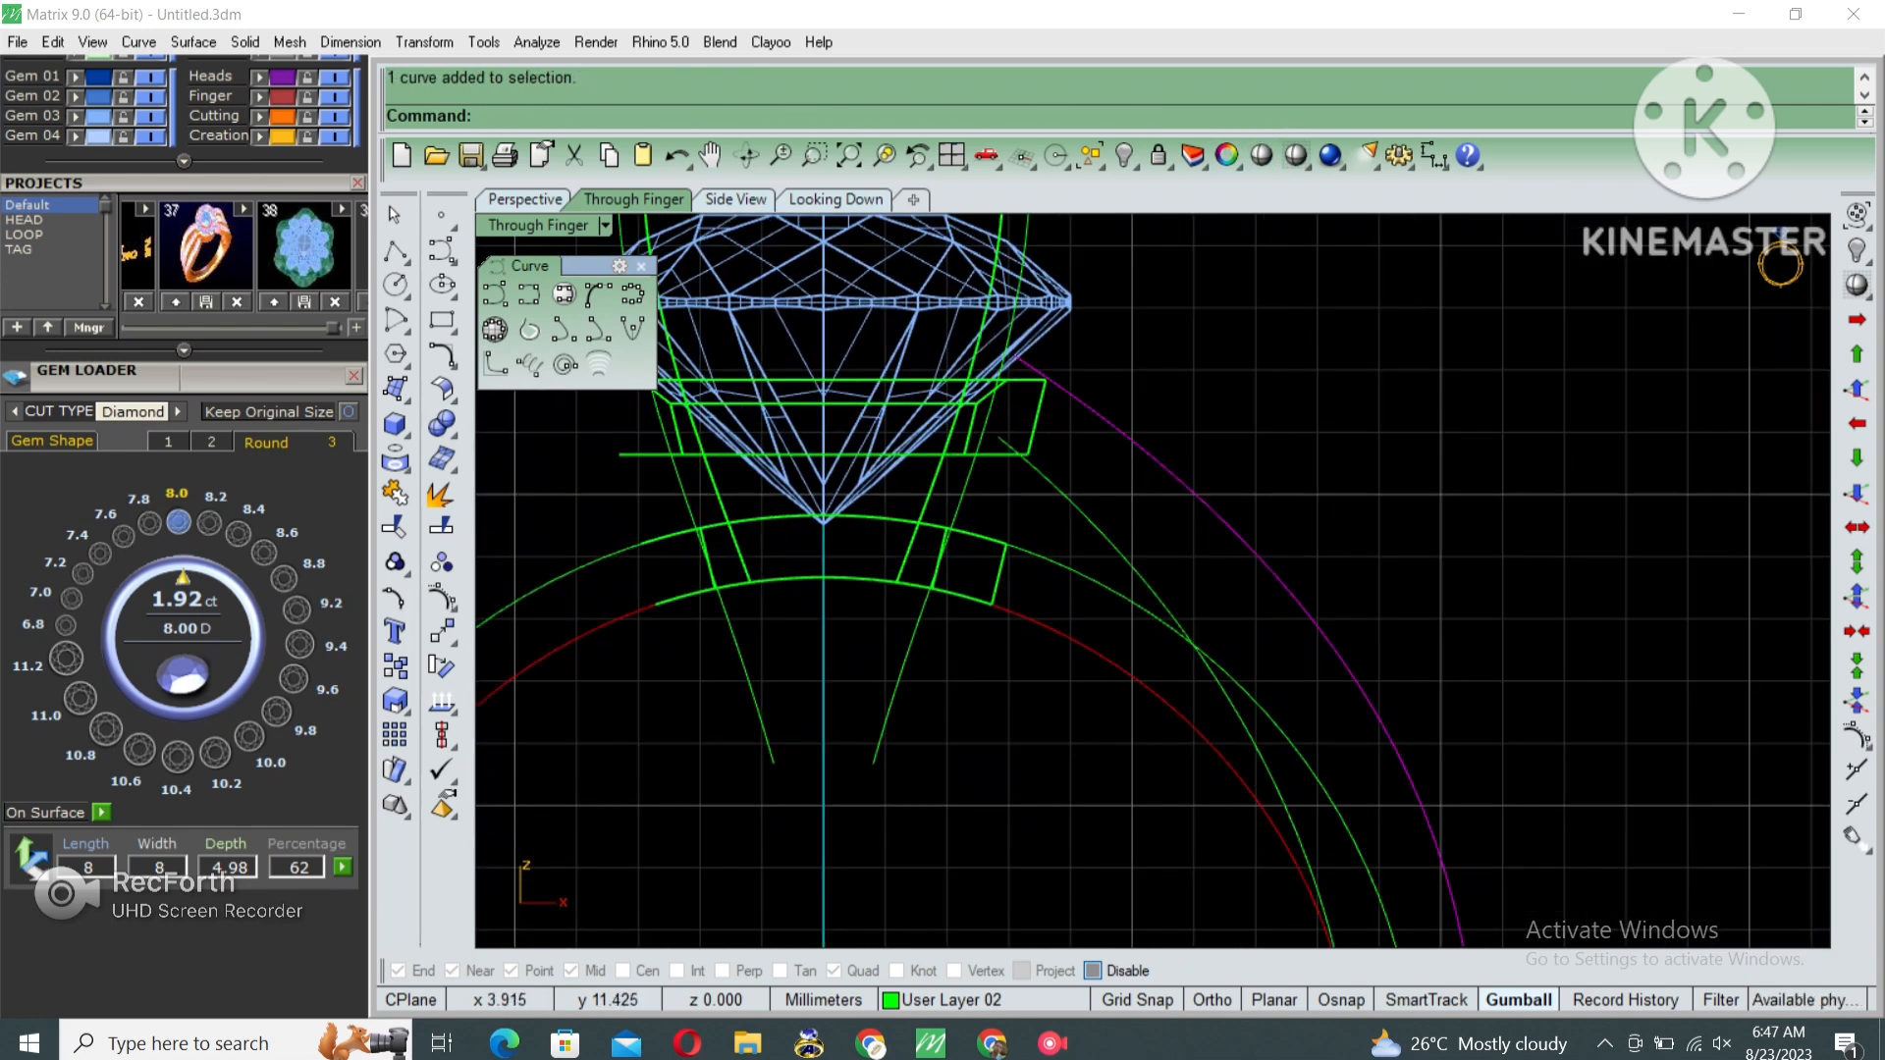
type("P")
key("Return")
scroll(1032, 380, "up", 4)
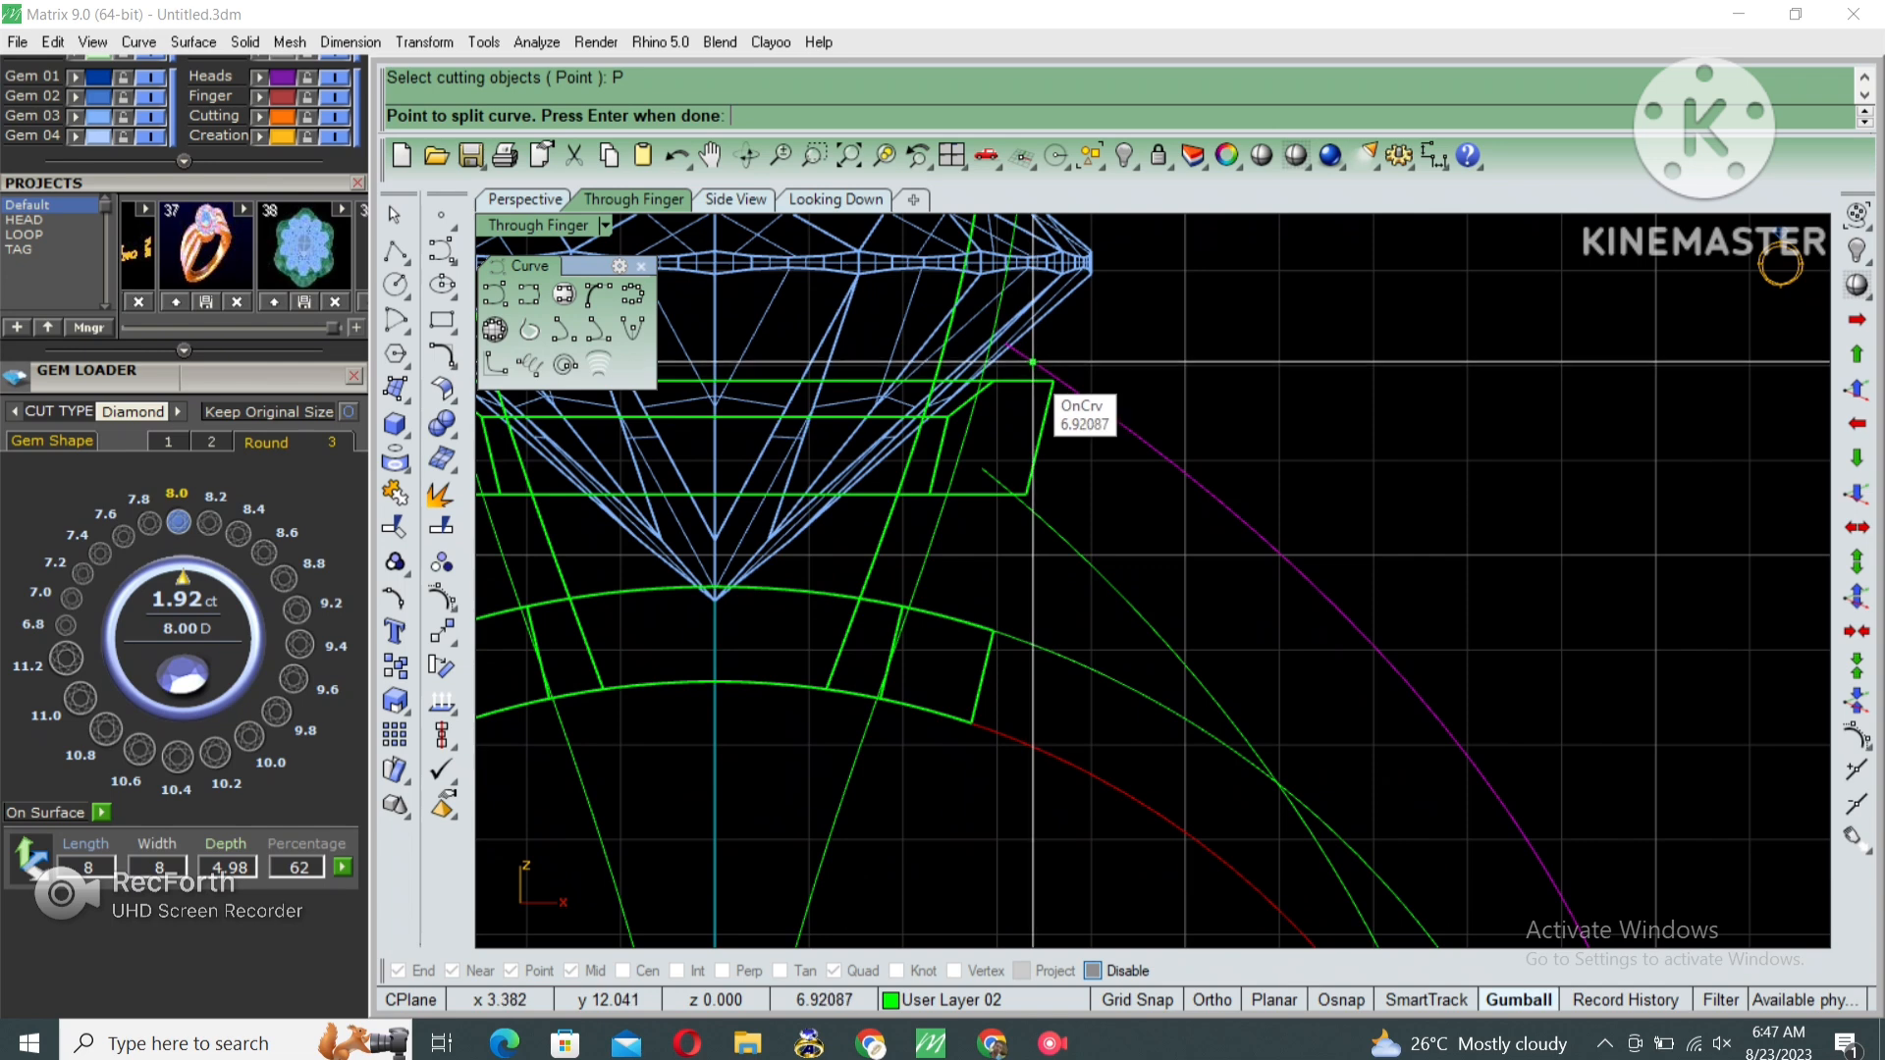
left_click(1034, 381)
key("Return")
left_click(1106, 415, "ctrl")
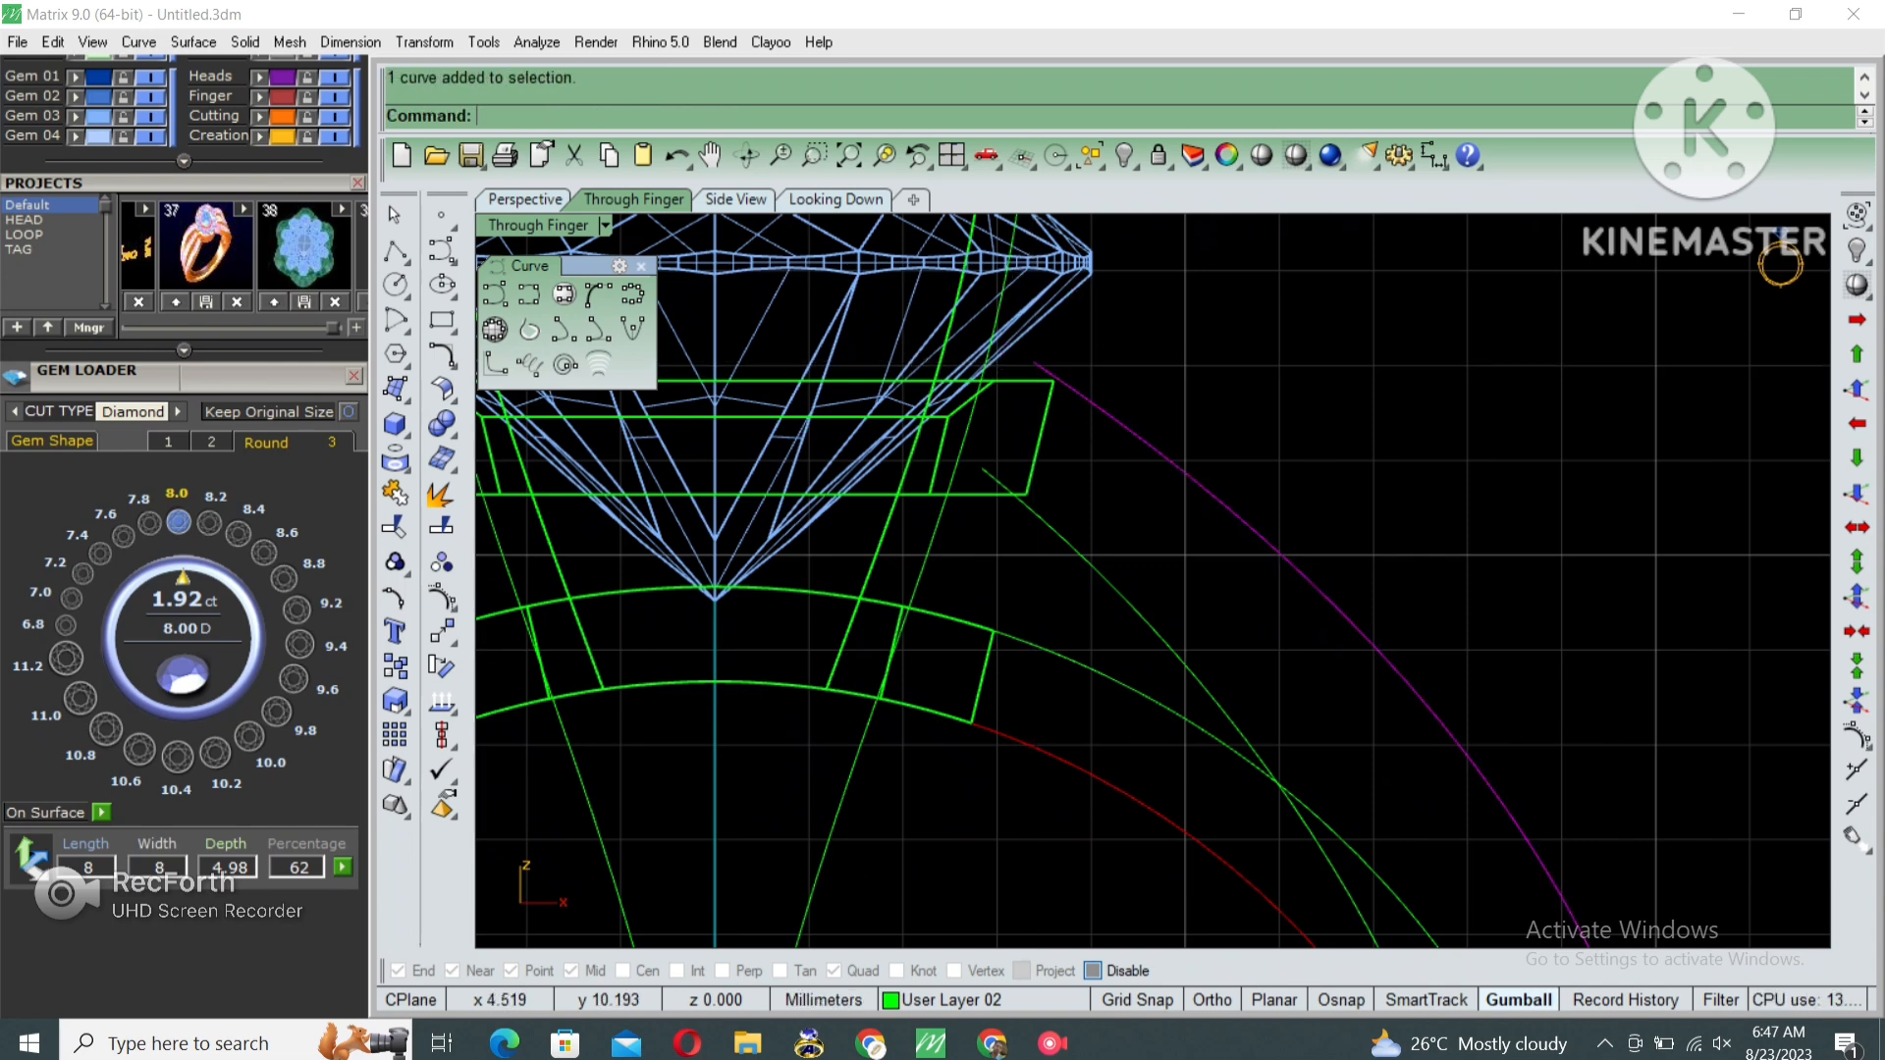
Isolate the inner and outer shank curves in the perspective view, hiding all other objects.
scroll(1154, 579, "down", 5)
key("ctrl+m")
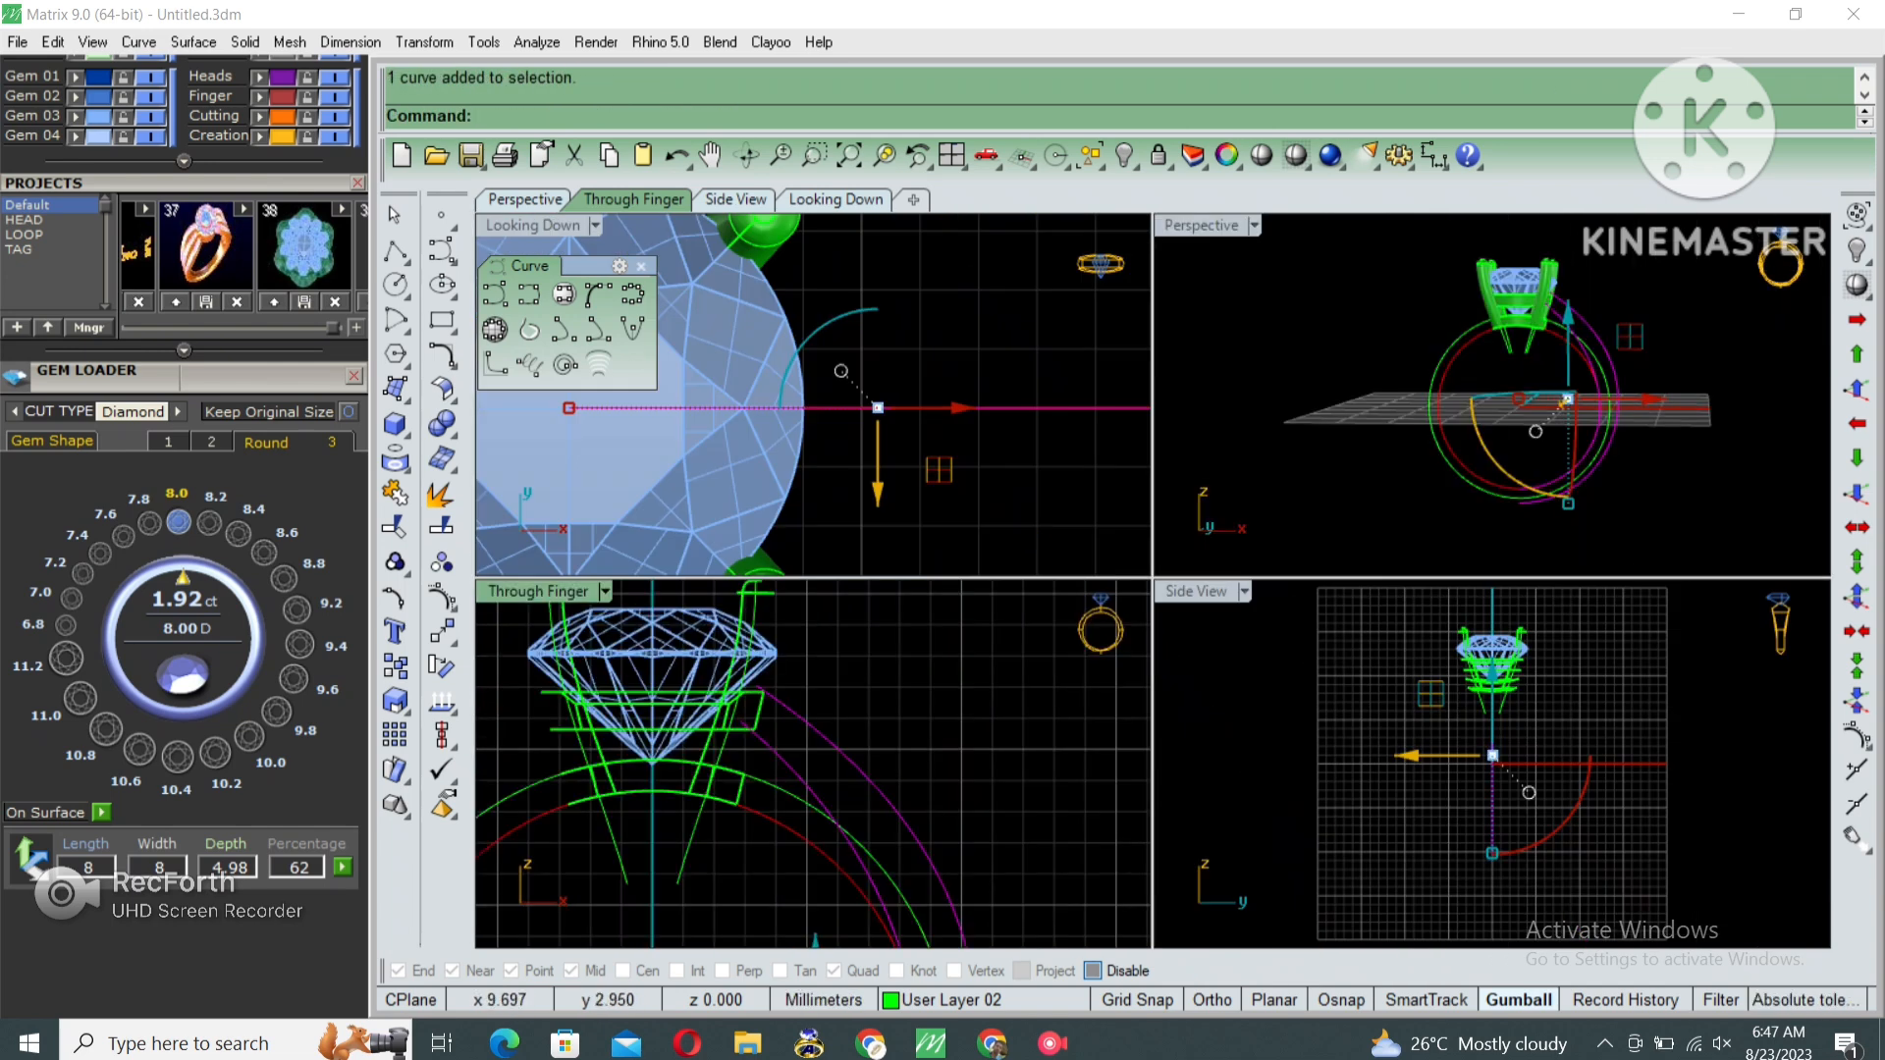
double_click(1201, 225)
right_click_drag(1306, 393, 1132, 521)
type("i")
key("Return")
key("ctrl+h")
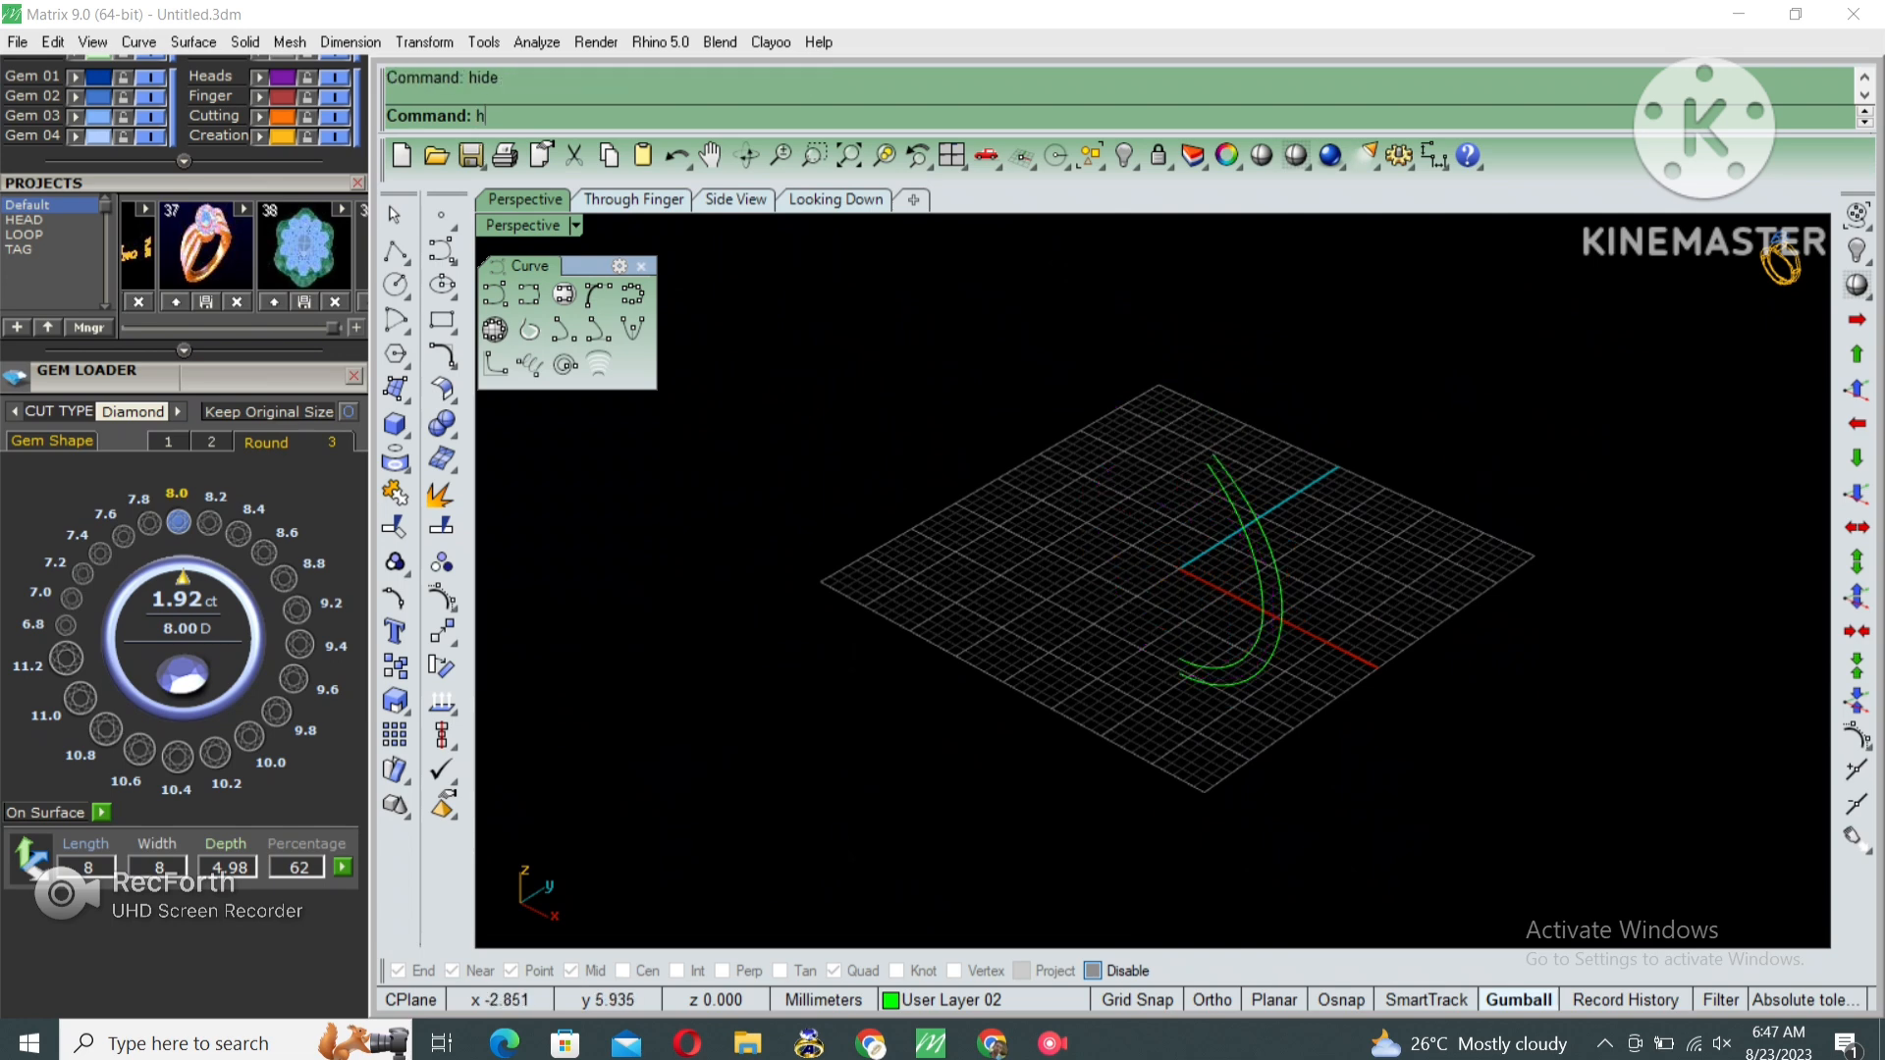
Copy both shank curves sideways, parallel to the originals, across the width of the band.
right_click_drag(1251, 491, 1169, 574)
key("ctrl+a")
type("copy")
key("Return")
scroll(1178, 580, "up", 3)
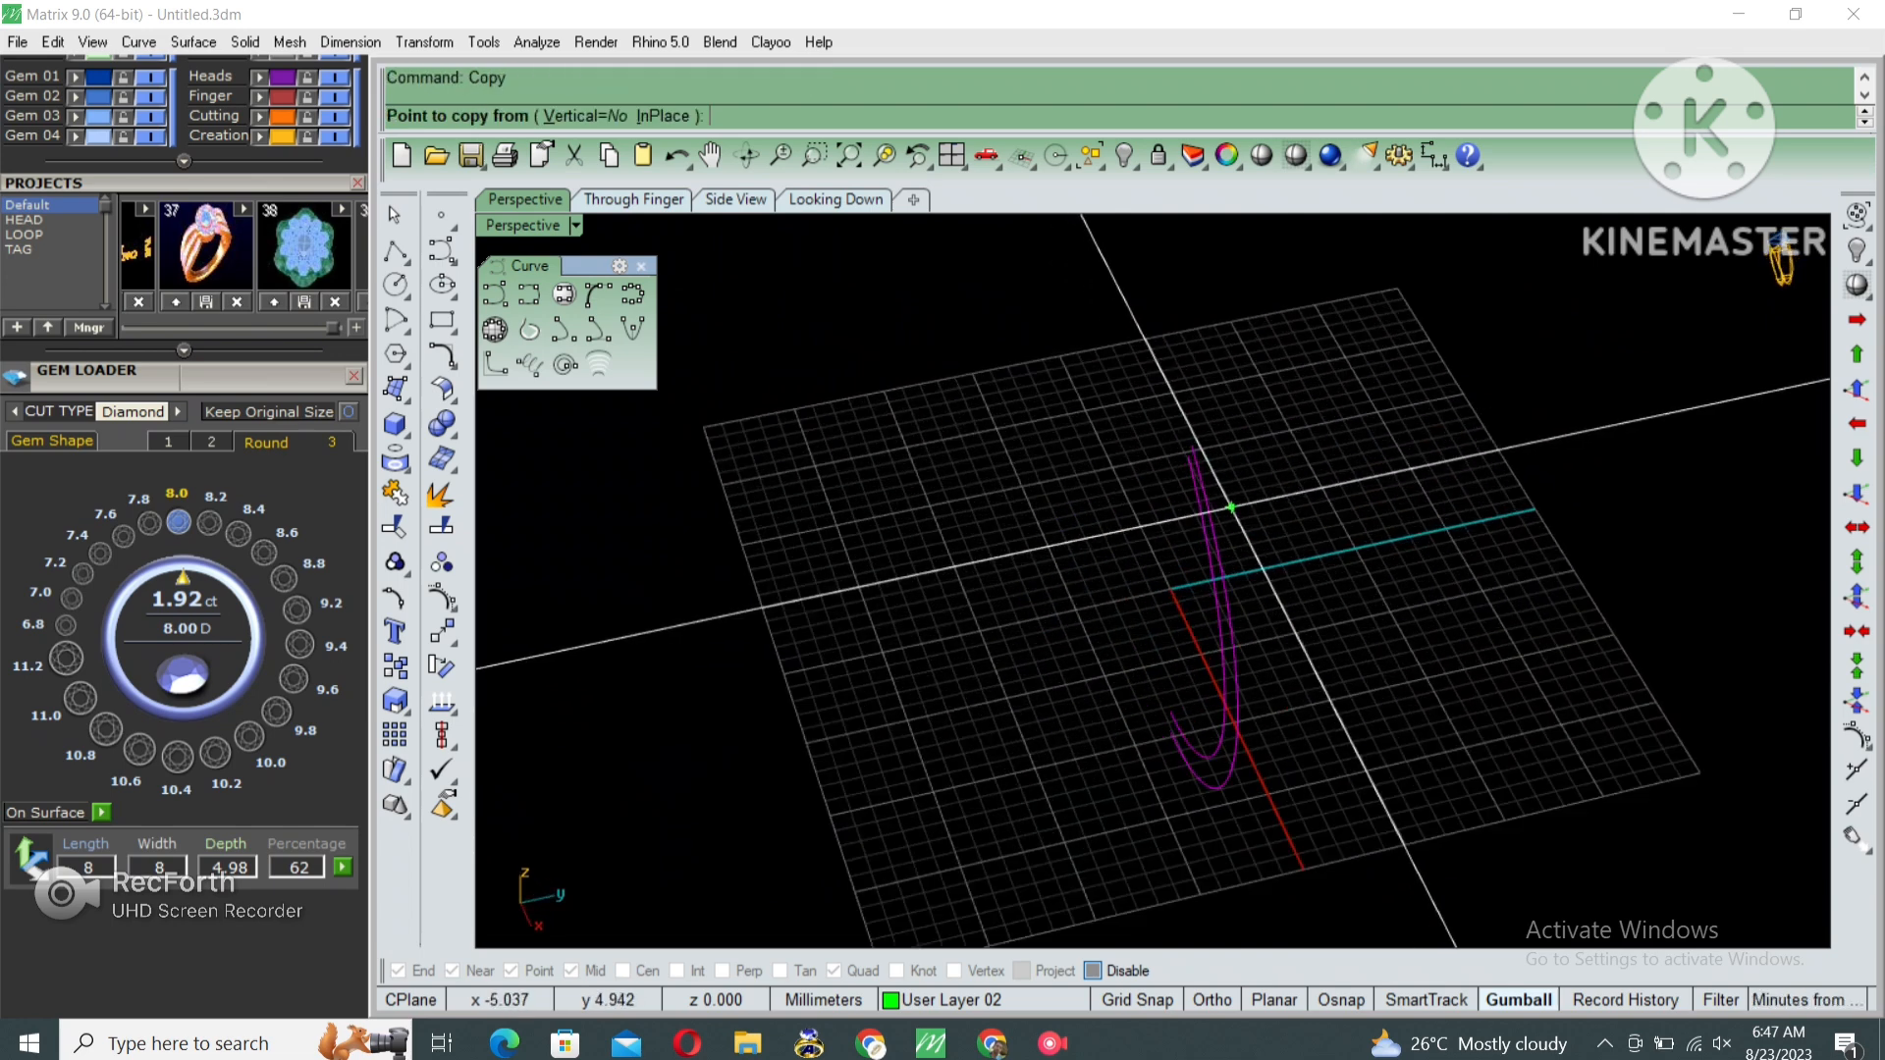
left_click(1337, 484)
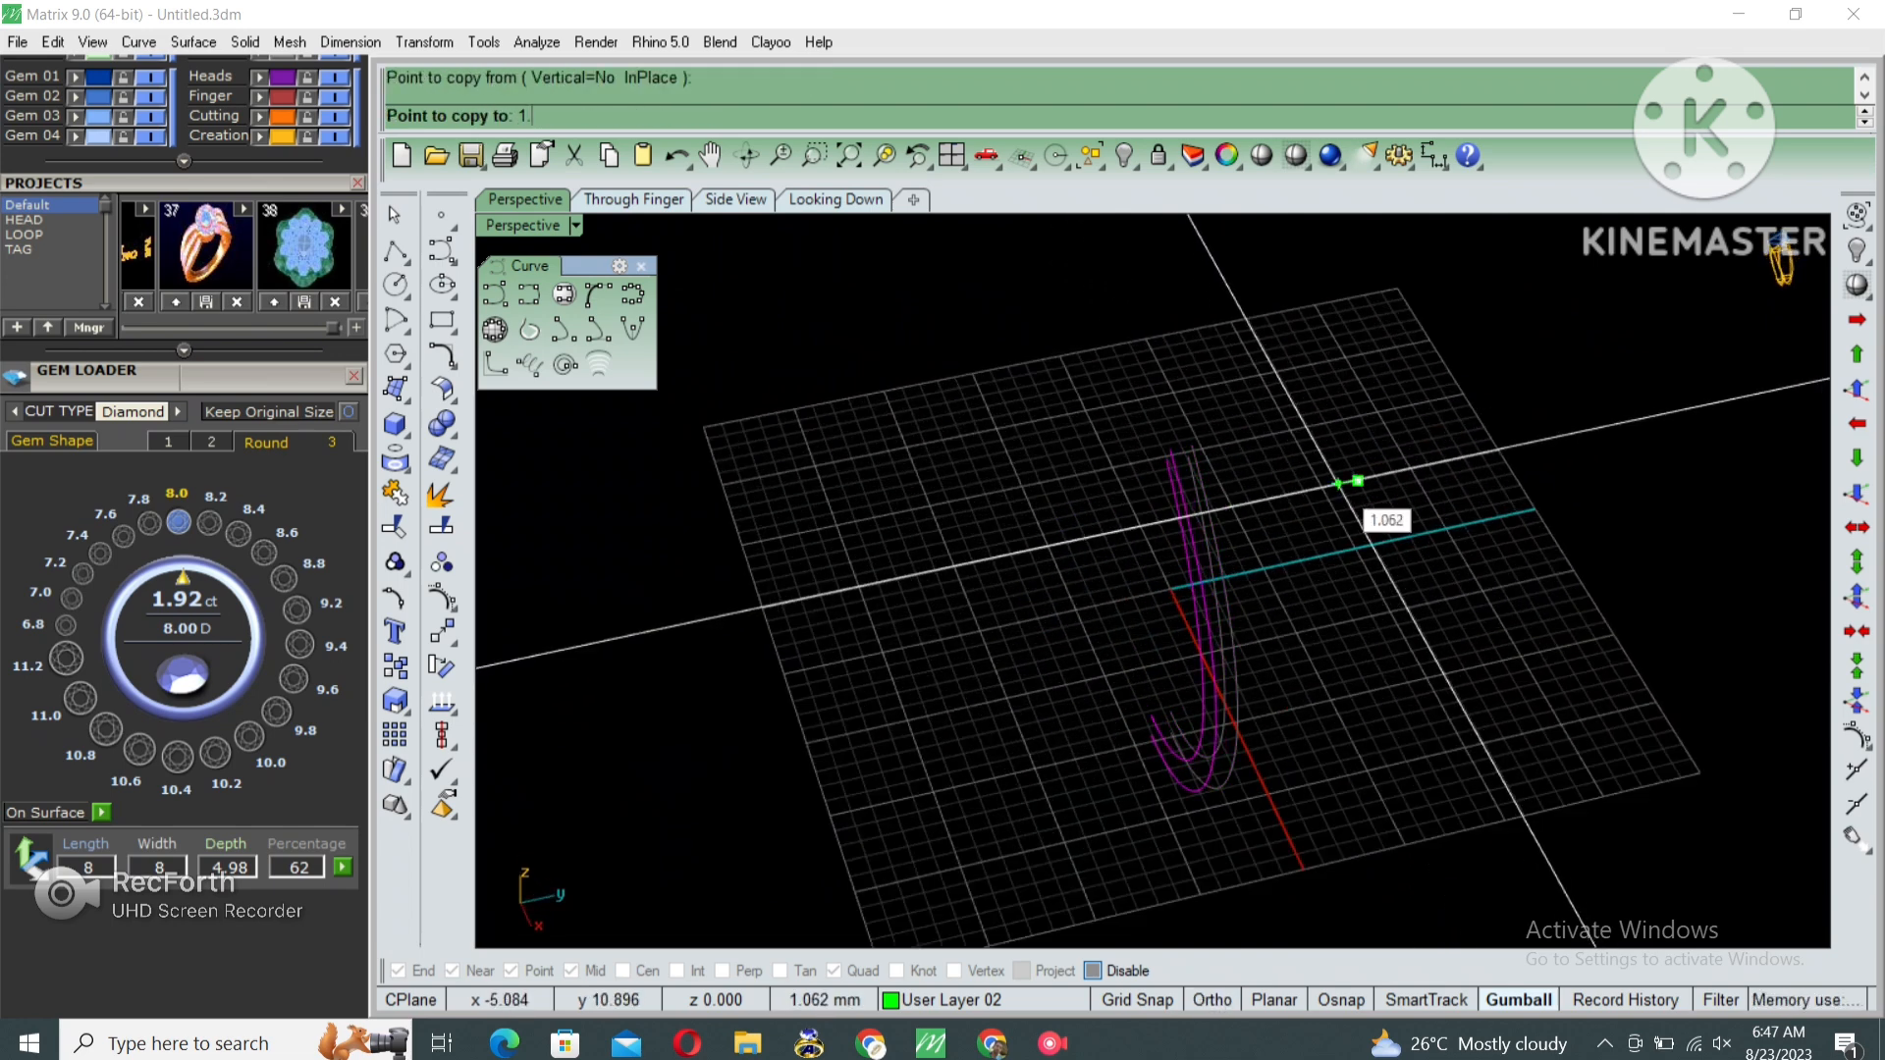
type("1.")
key("Return")
scroll(1120, 627, "down", 2)
key("Return")
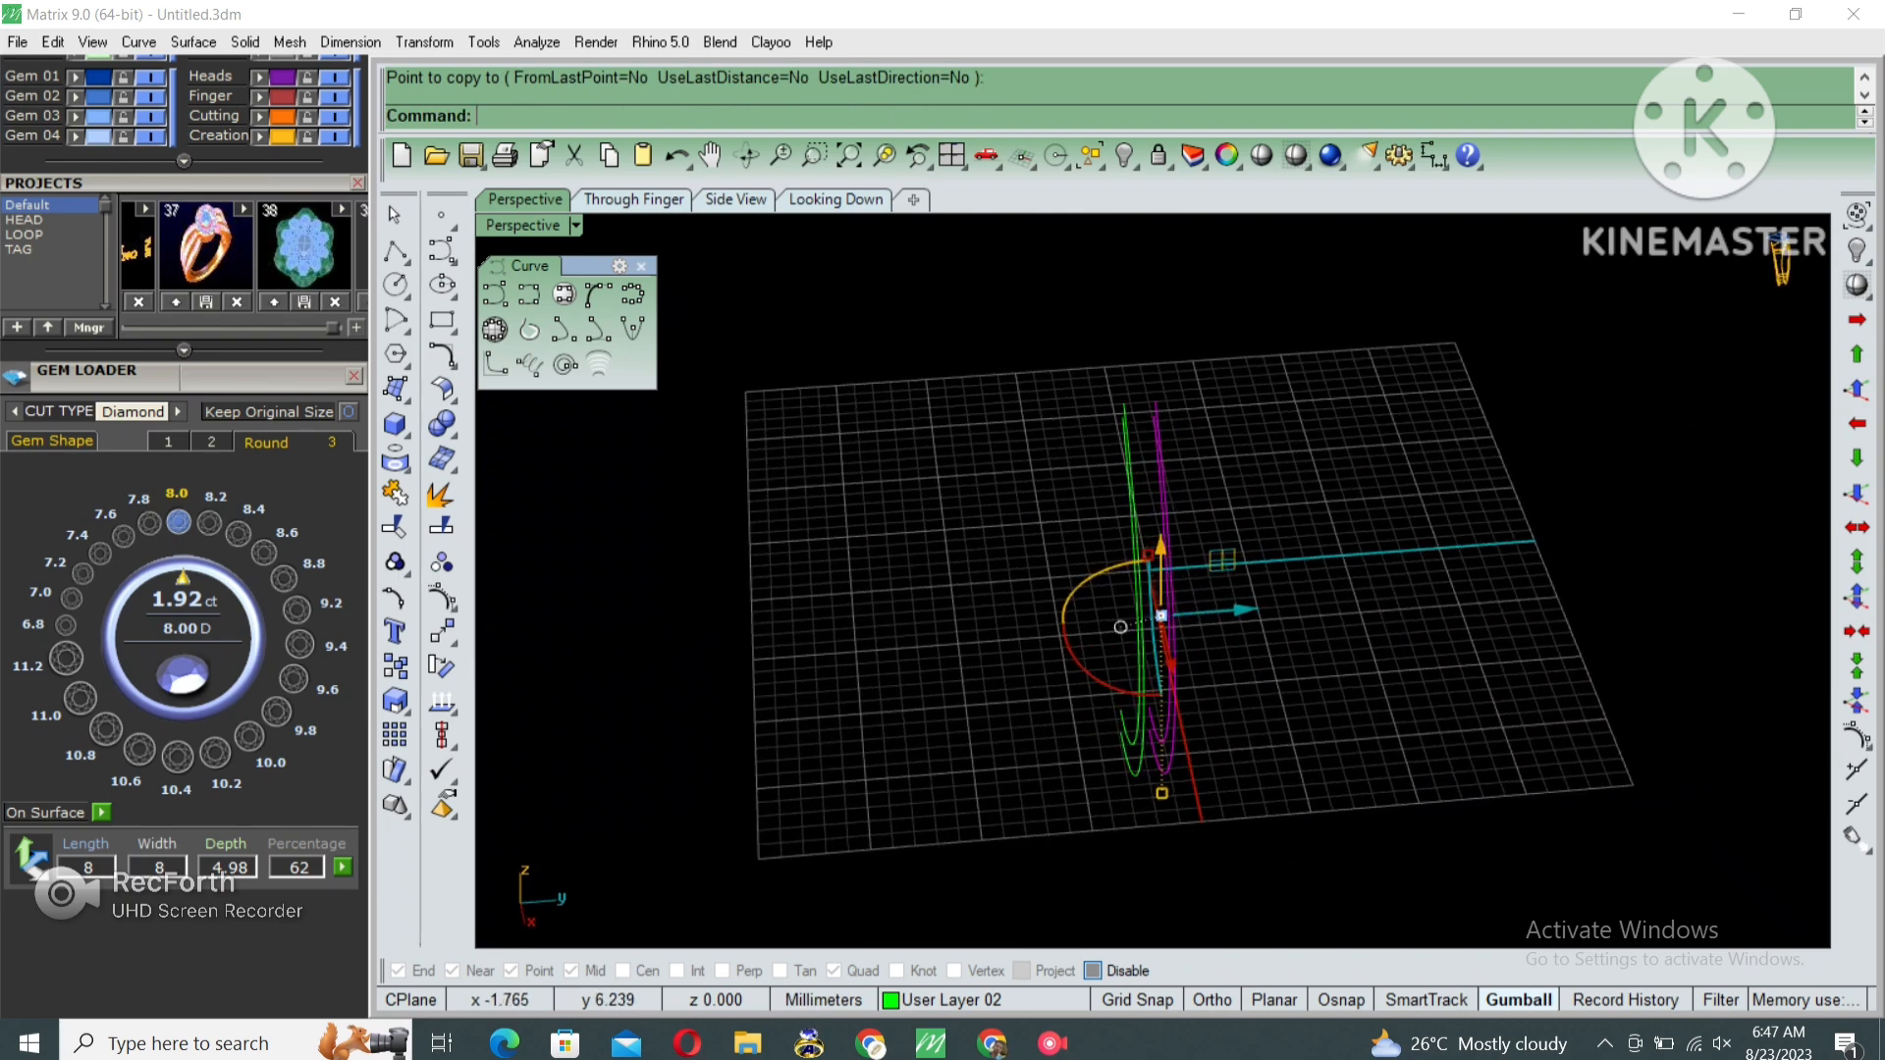
Rebuild all four shank curves with a point count of 10 and degree 3, deleting the input curves.
scroll(1169, 446, "up", 6)
key("Escape")
left_click_drag(1098, 324, 913, 437)
right_click_drag(913, 437, 1297, 470)
key("F10")
key("Escape")
scroll(1366, 437, "down", 3)
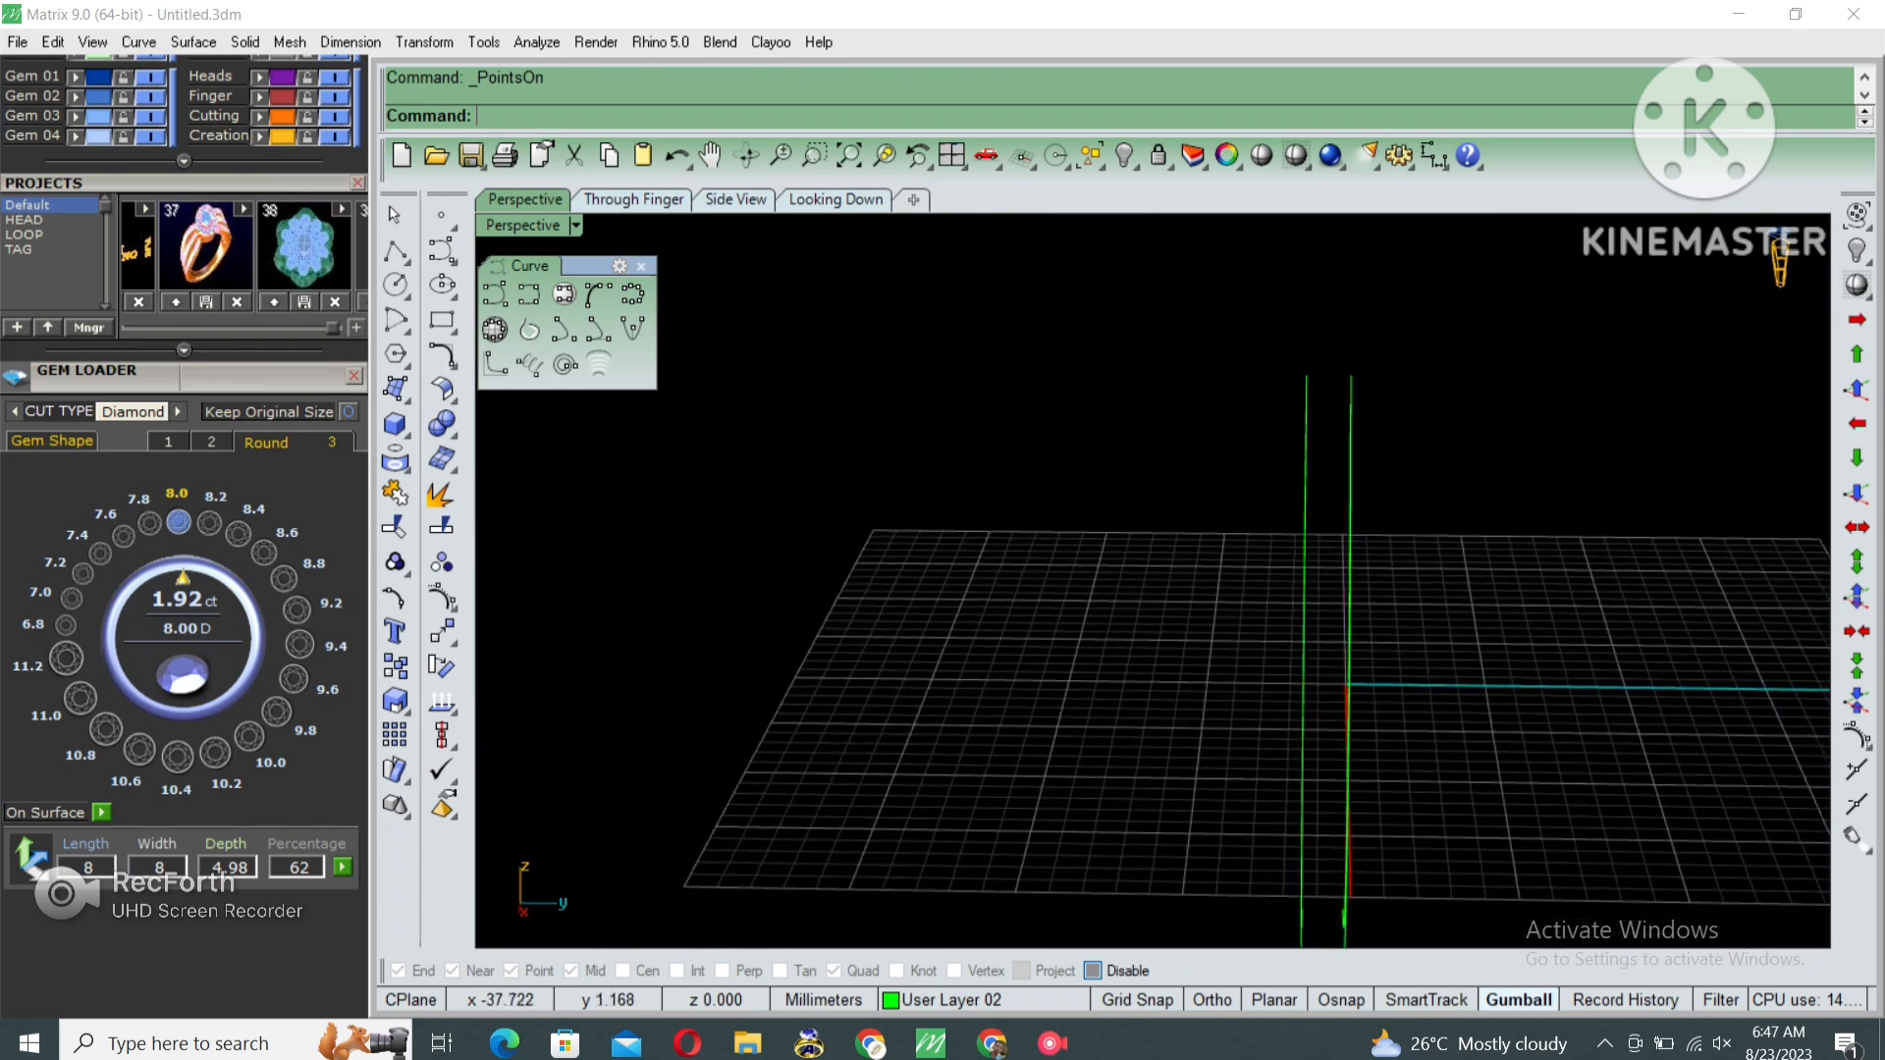
left_click_drag(1367, 433, 1173, 511)
right_click_drag(1173, 511, 1239, 530)
key("Return")
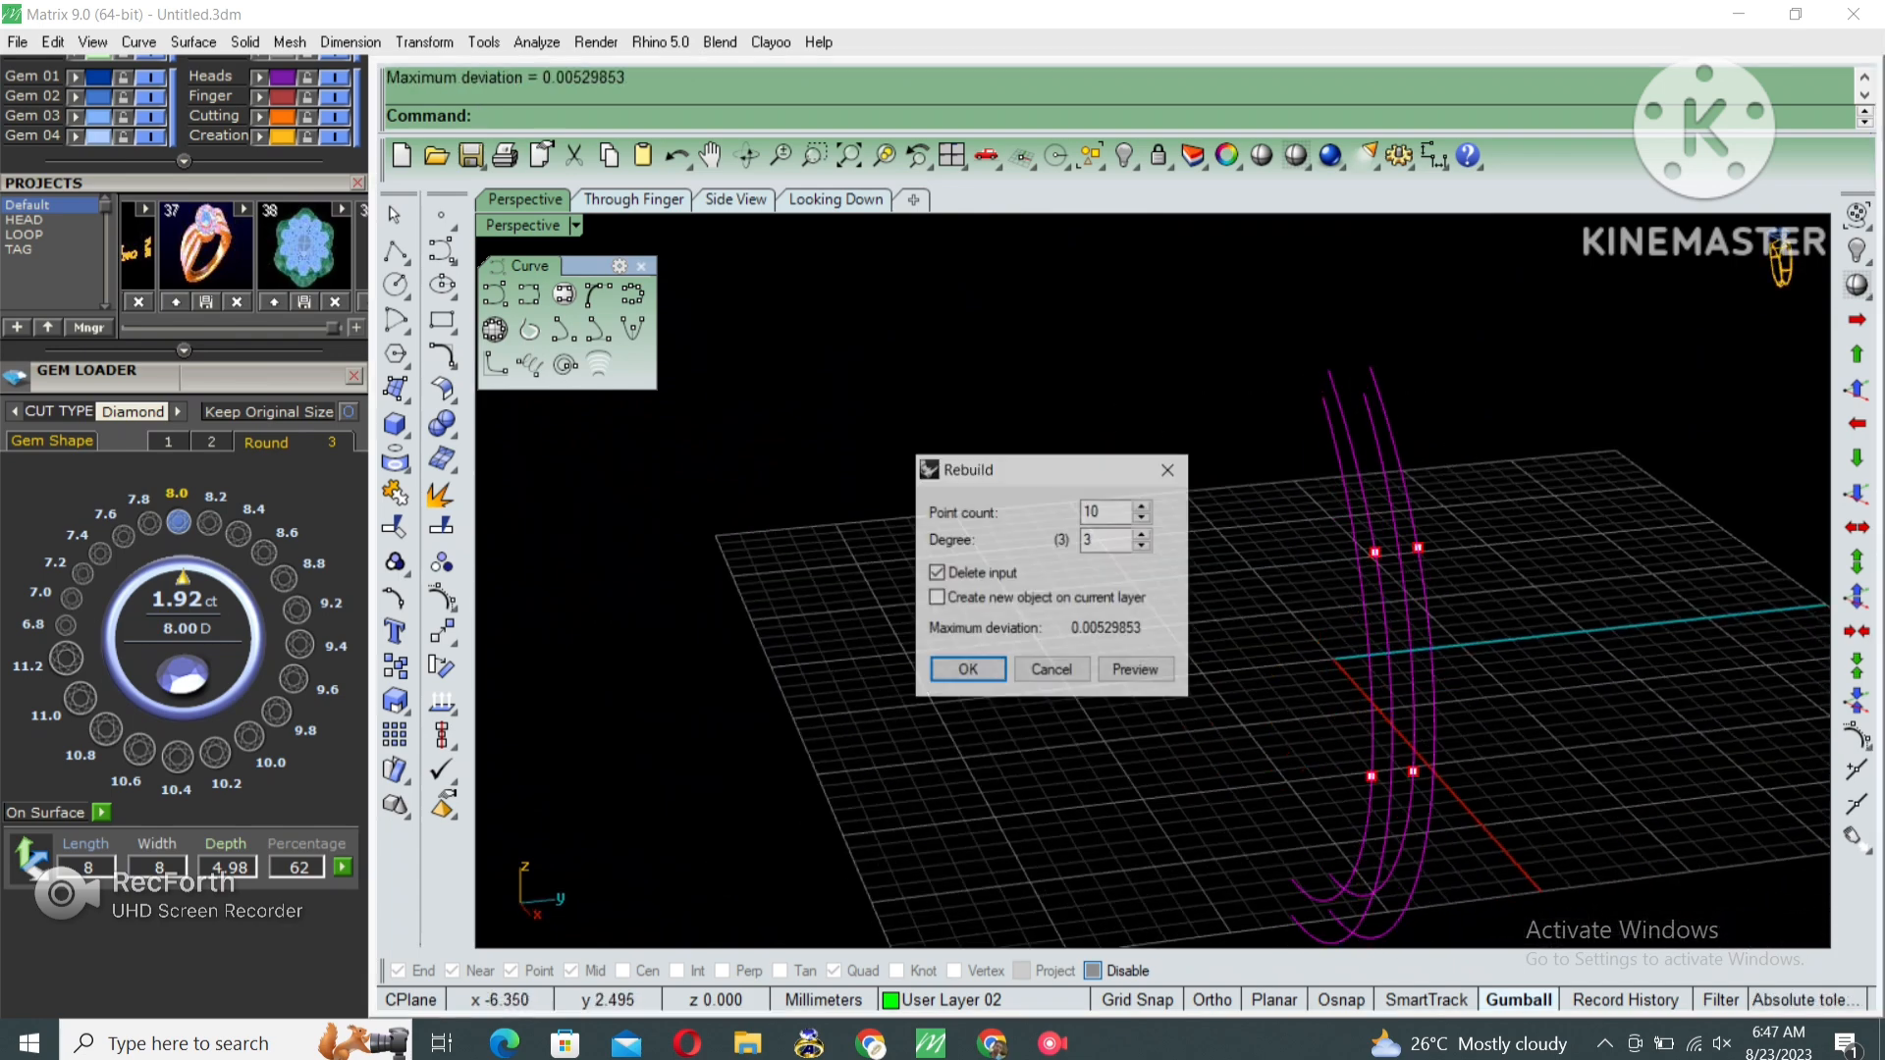
left_click(967, 670)
Lock the original centre pair of shank curves and turn on the control points of the copied side pair.
scroll(1365, 496, "up", 4)
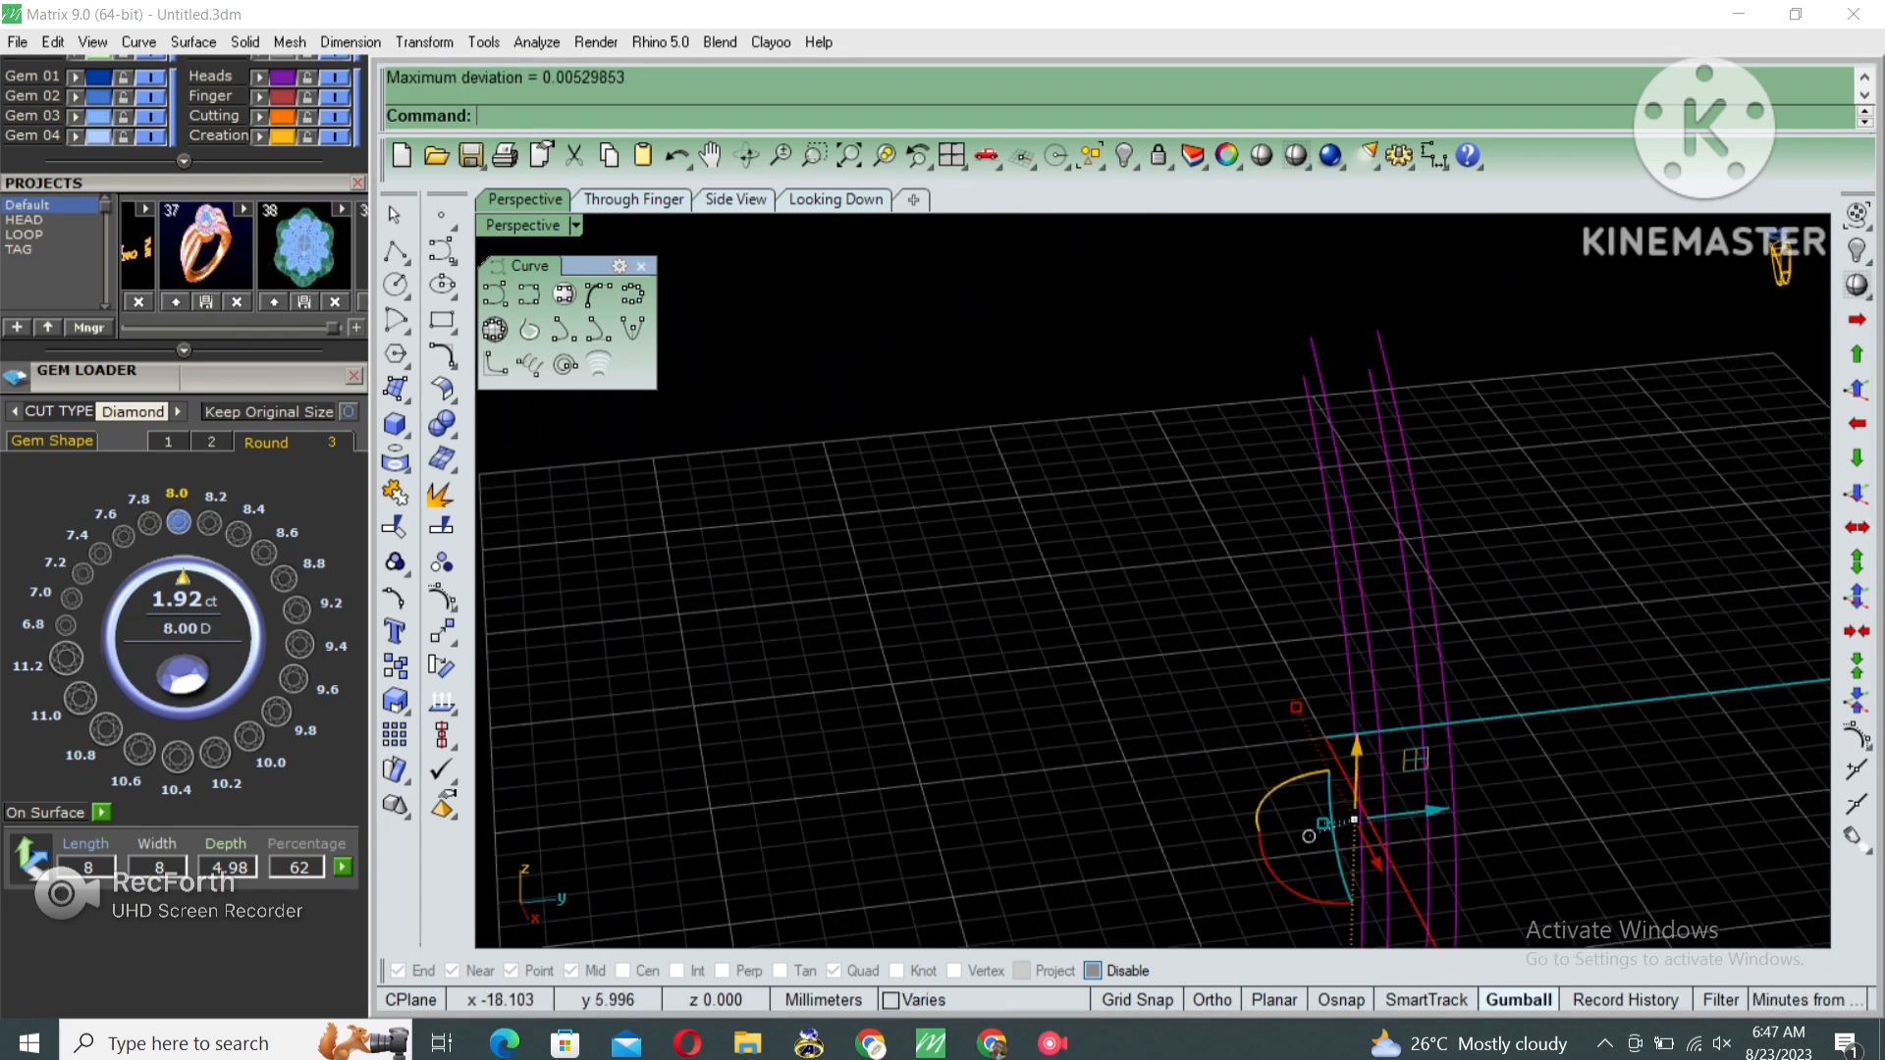
left_click_drag(1452, 333, 1344, 457)
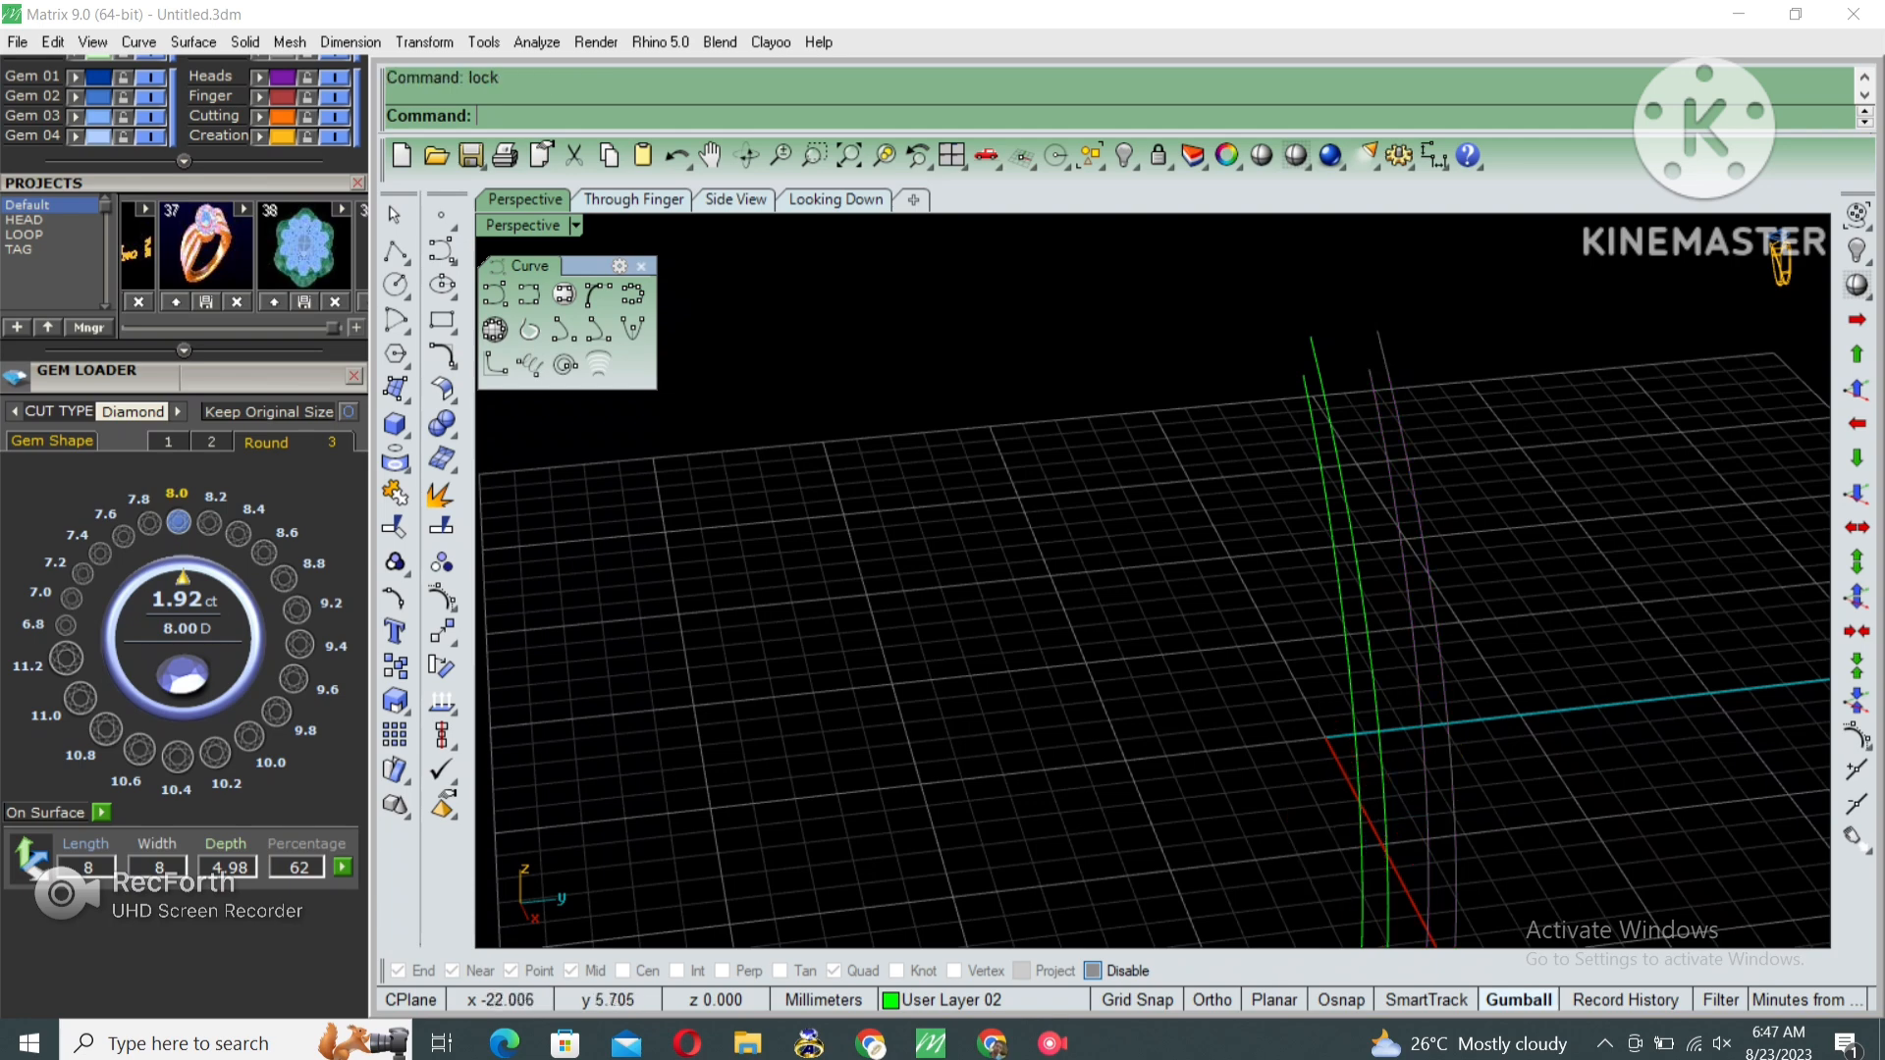
left_click_drag(1326, 366, 1245, 437)
right_click_drag(1245, 437, 1192, 413)
key("F10")
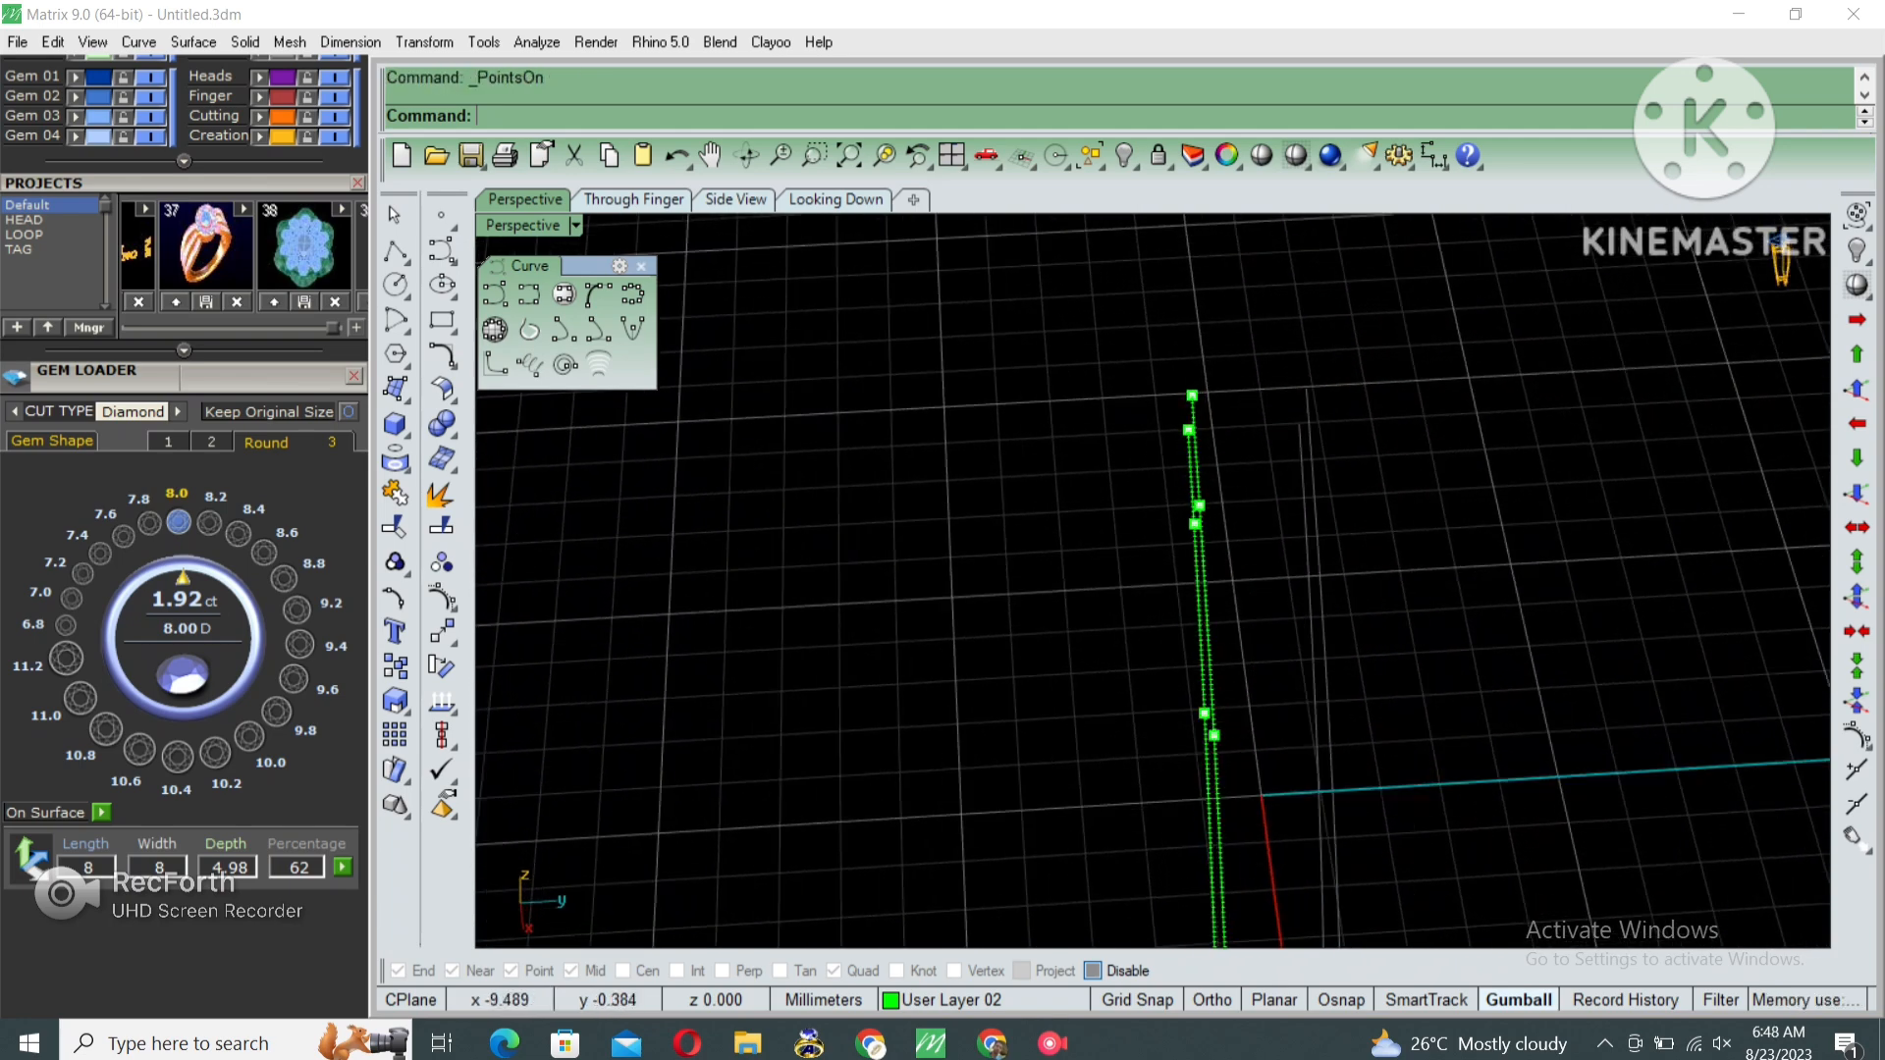
Move the two uppermost control points of the side curves onto the upper ends of the locked centre curves.
left_click_drag(1245, 450, 1245, 450)
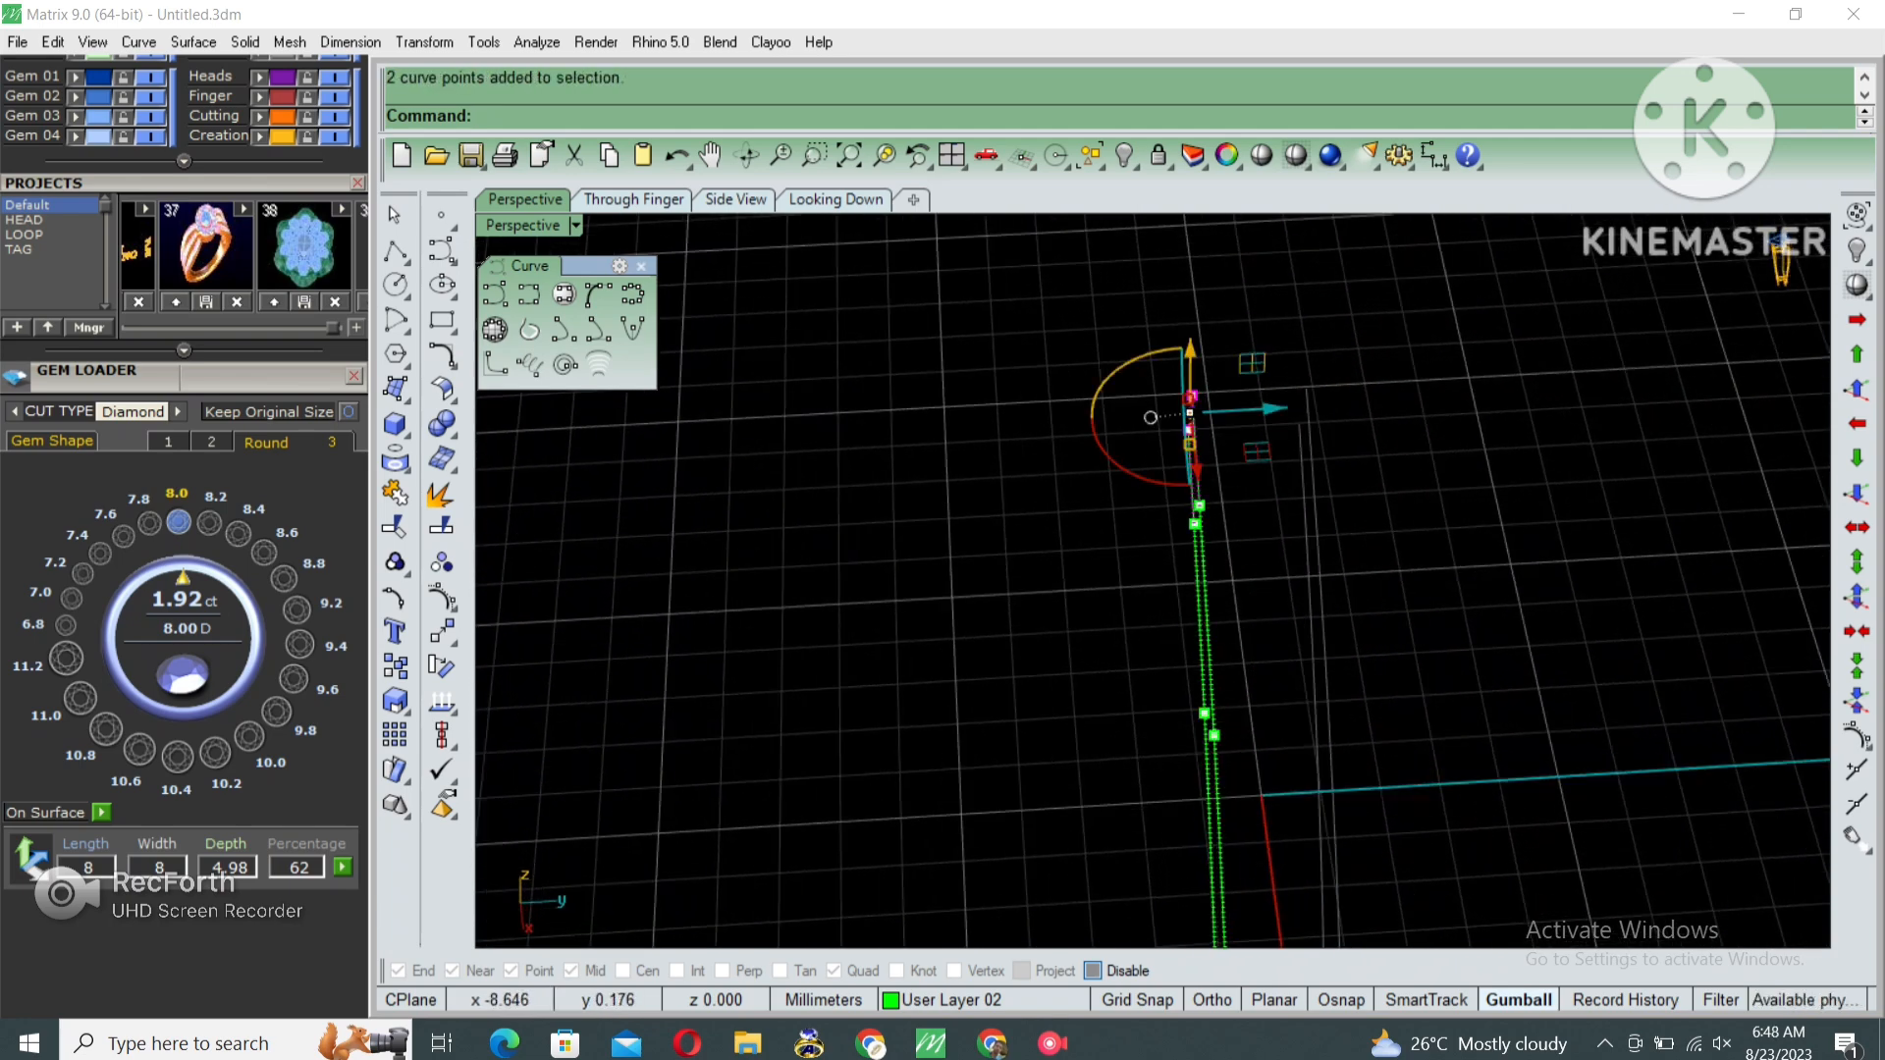
type("m")
key("Return")
left_click(1192, 397)
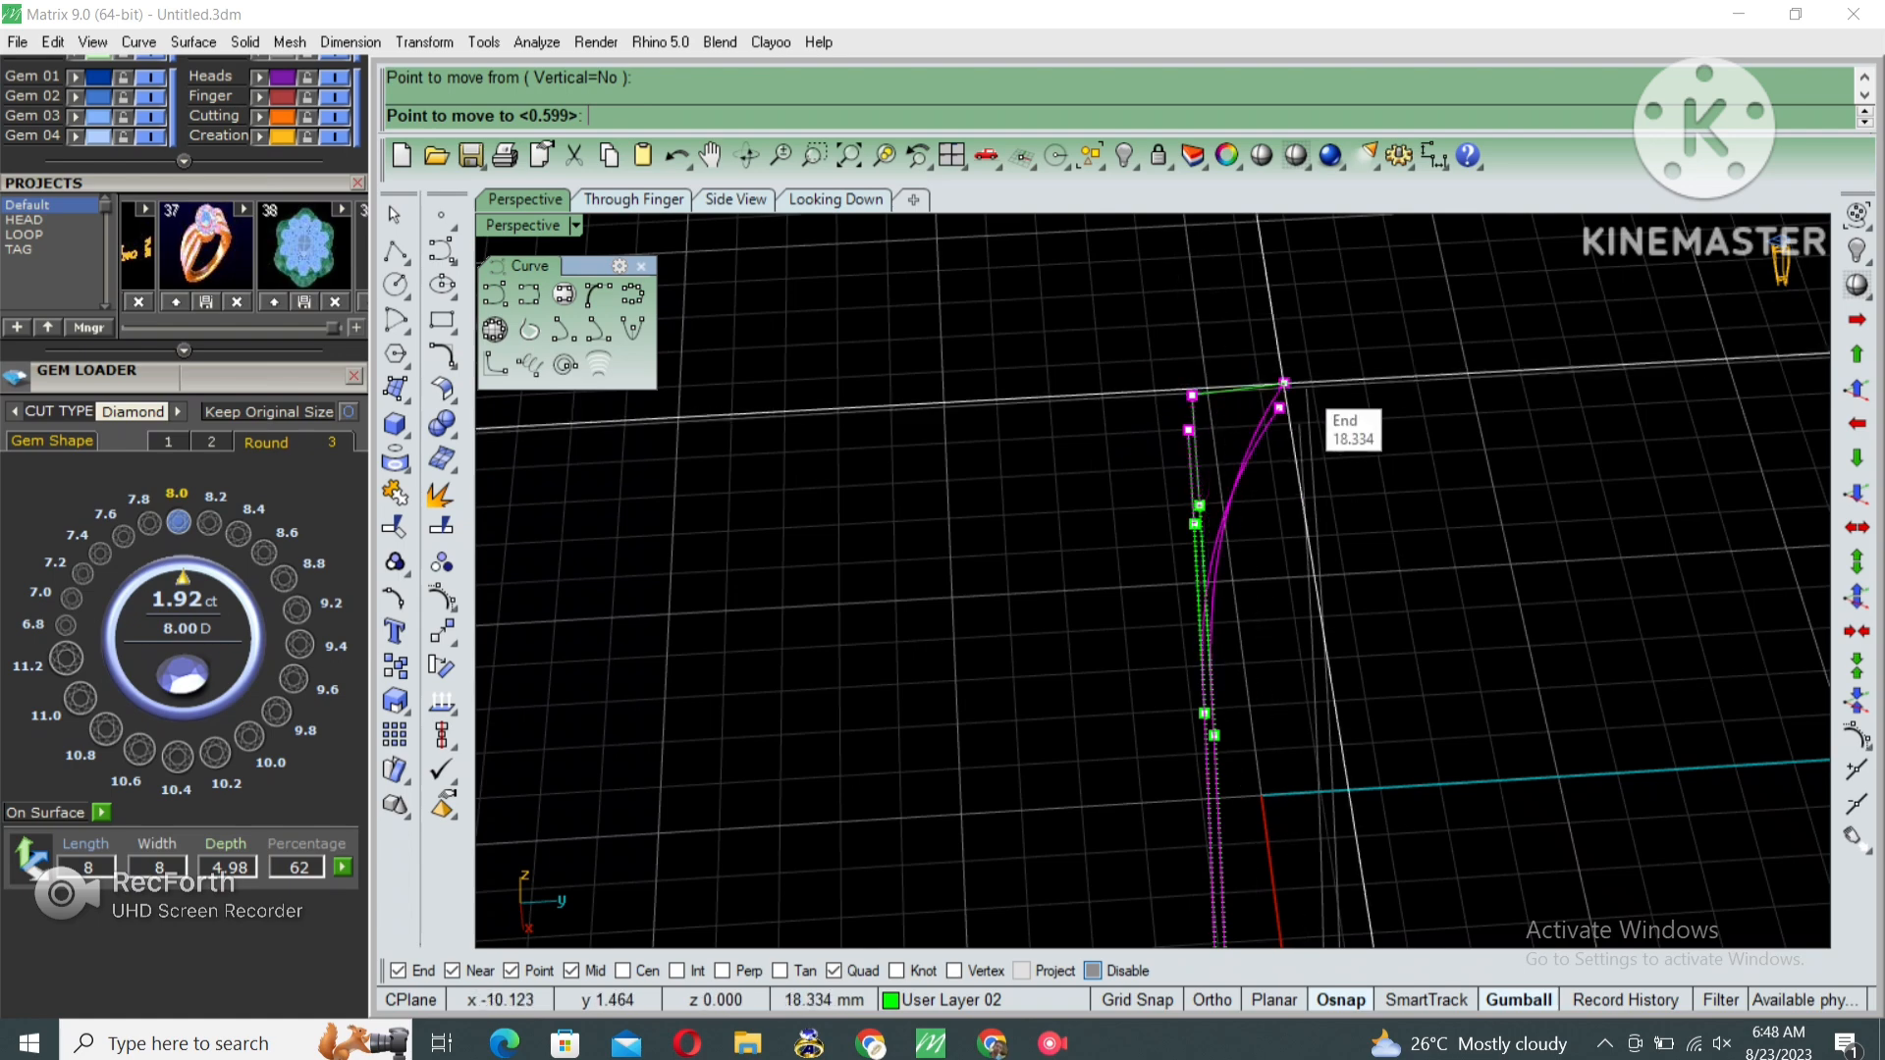
left_click(1284, 383)
right_click_drag(1284, 383, 1267, 442)
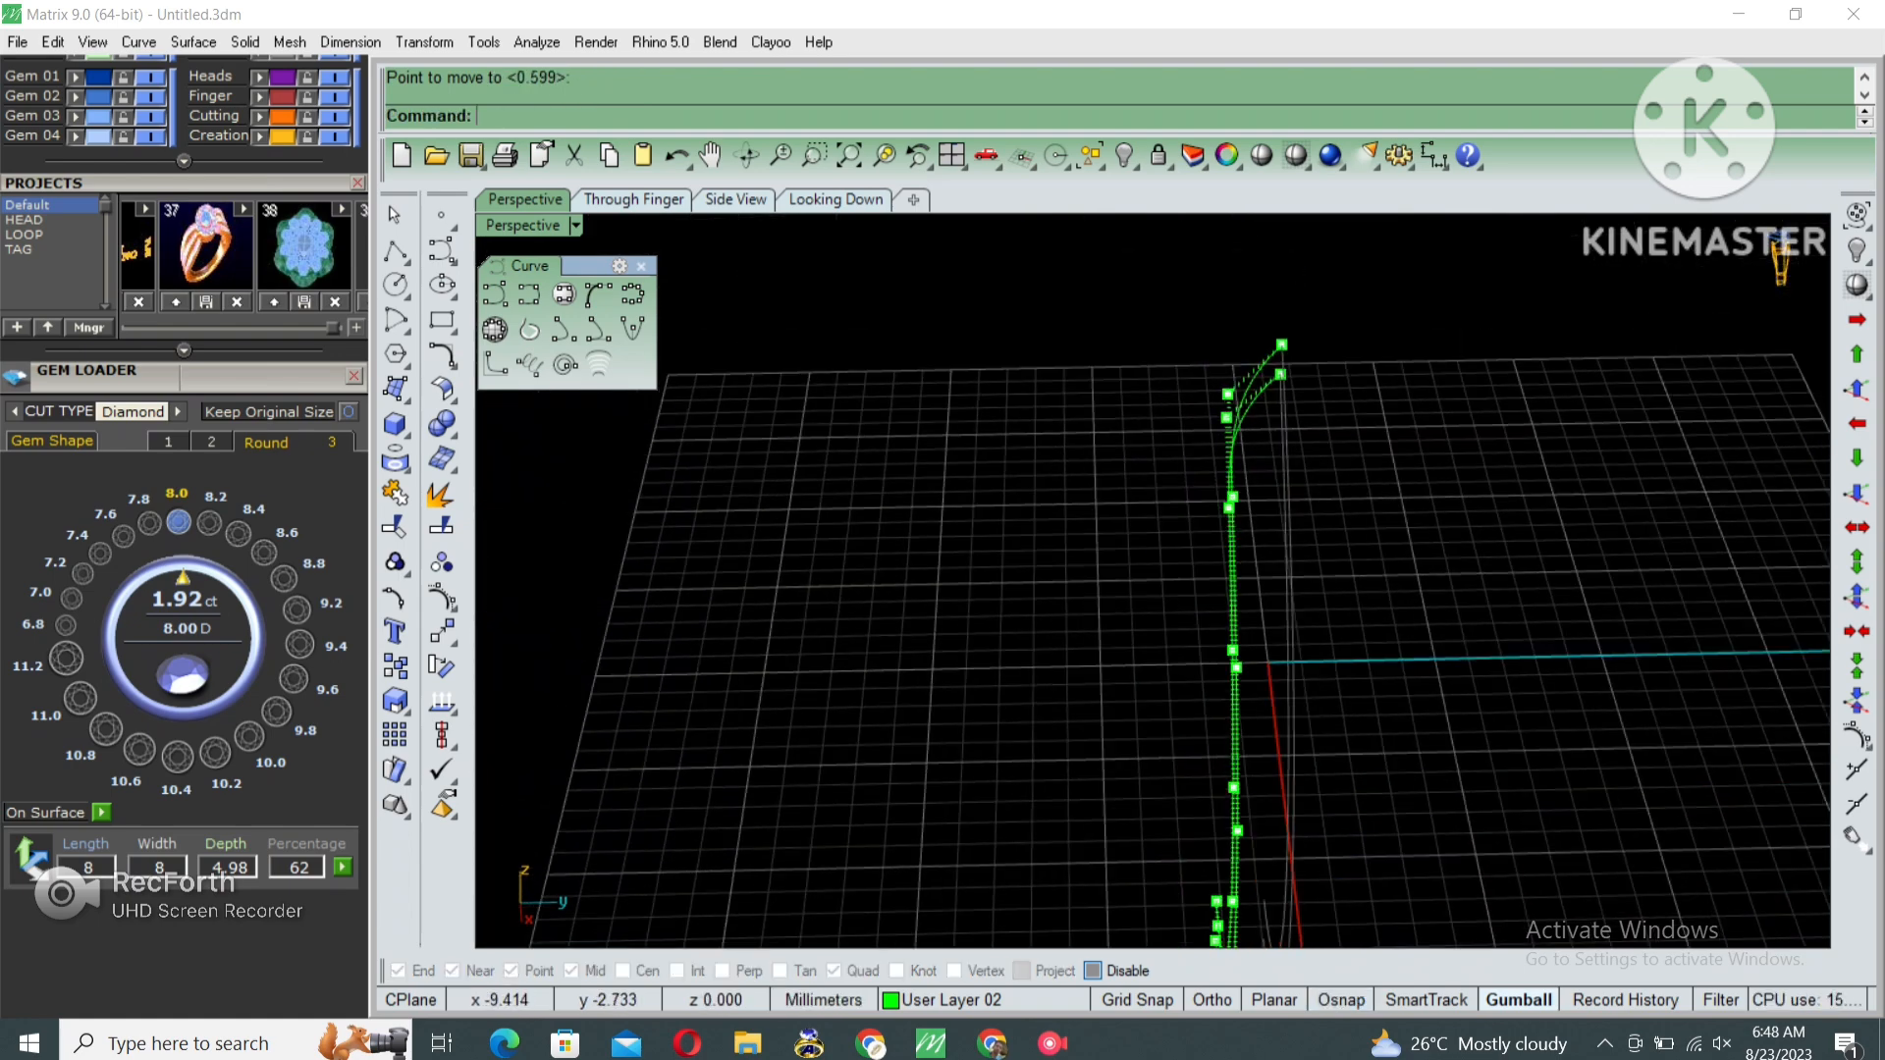
Show the Metal 02 layer's reference ring picture to compare it with the side curves.
key("ctrl+m")
scroll(815, 370, "down", 7)
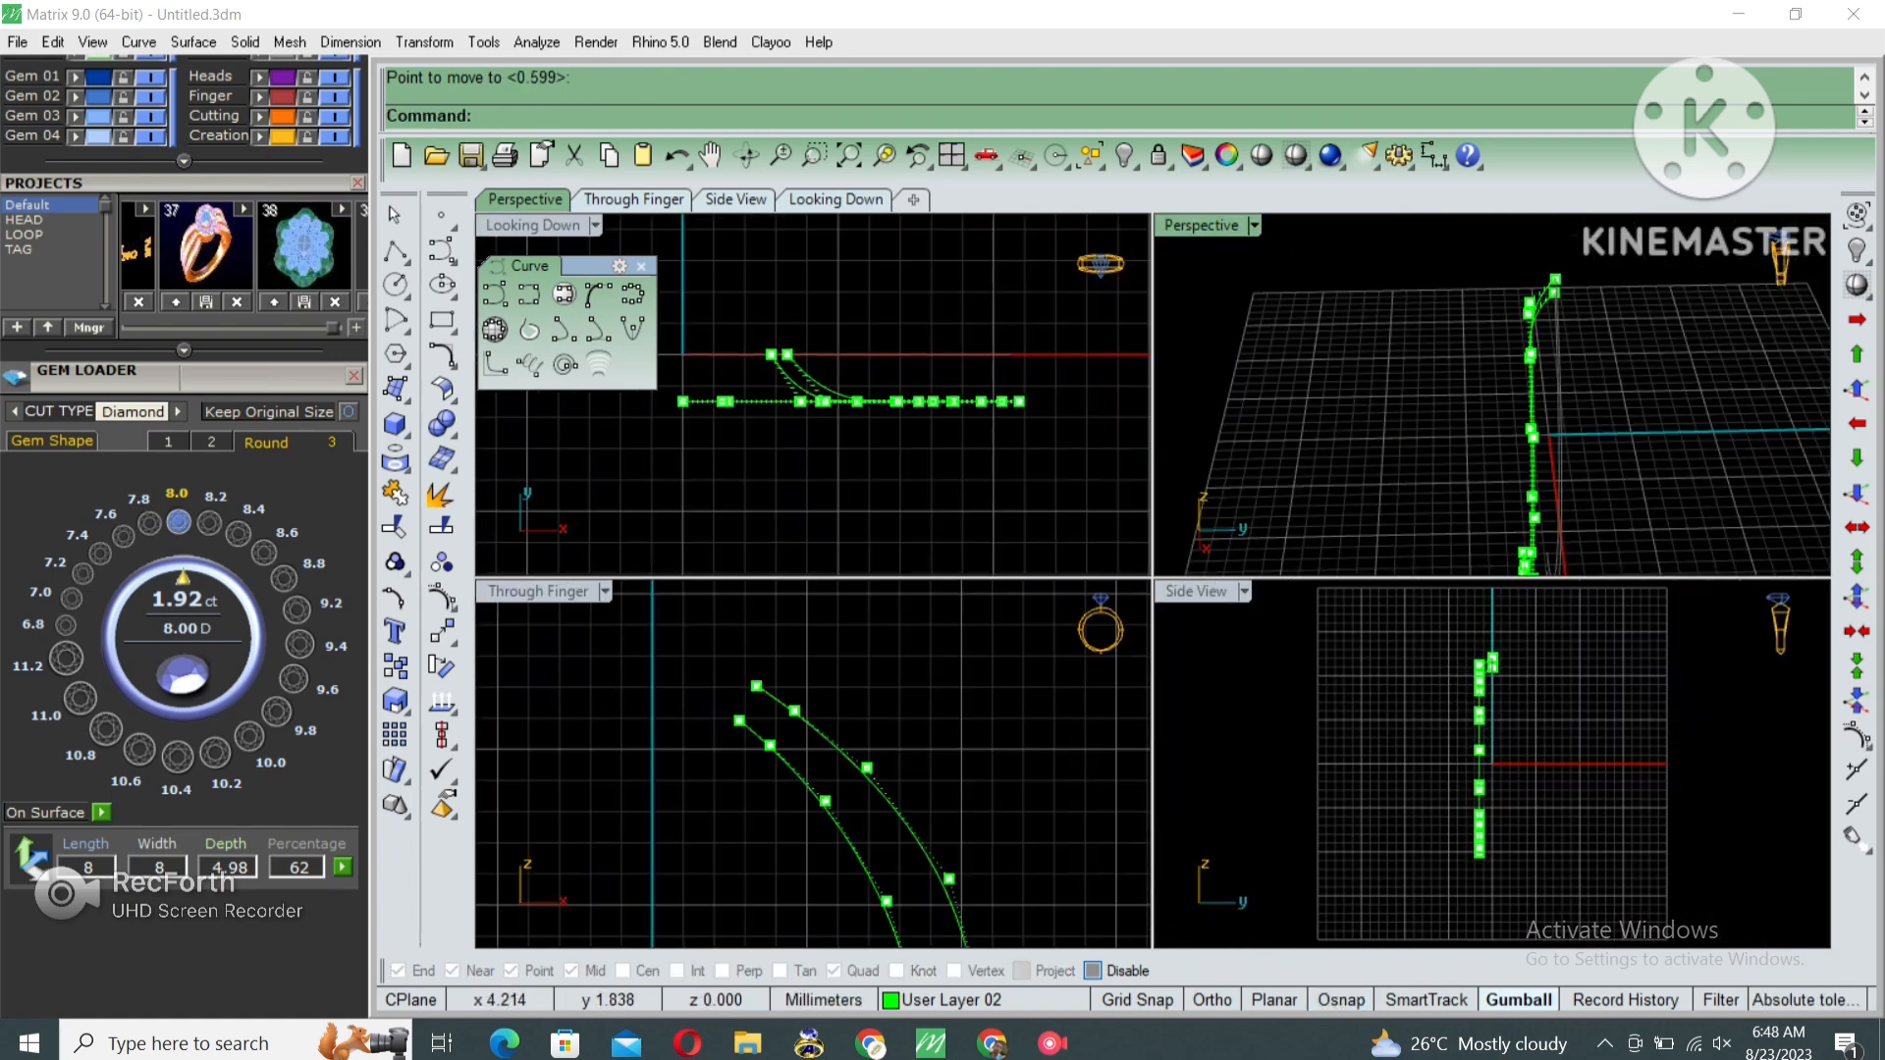
scroll(184, 491, "up", 4)
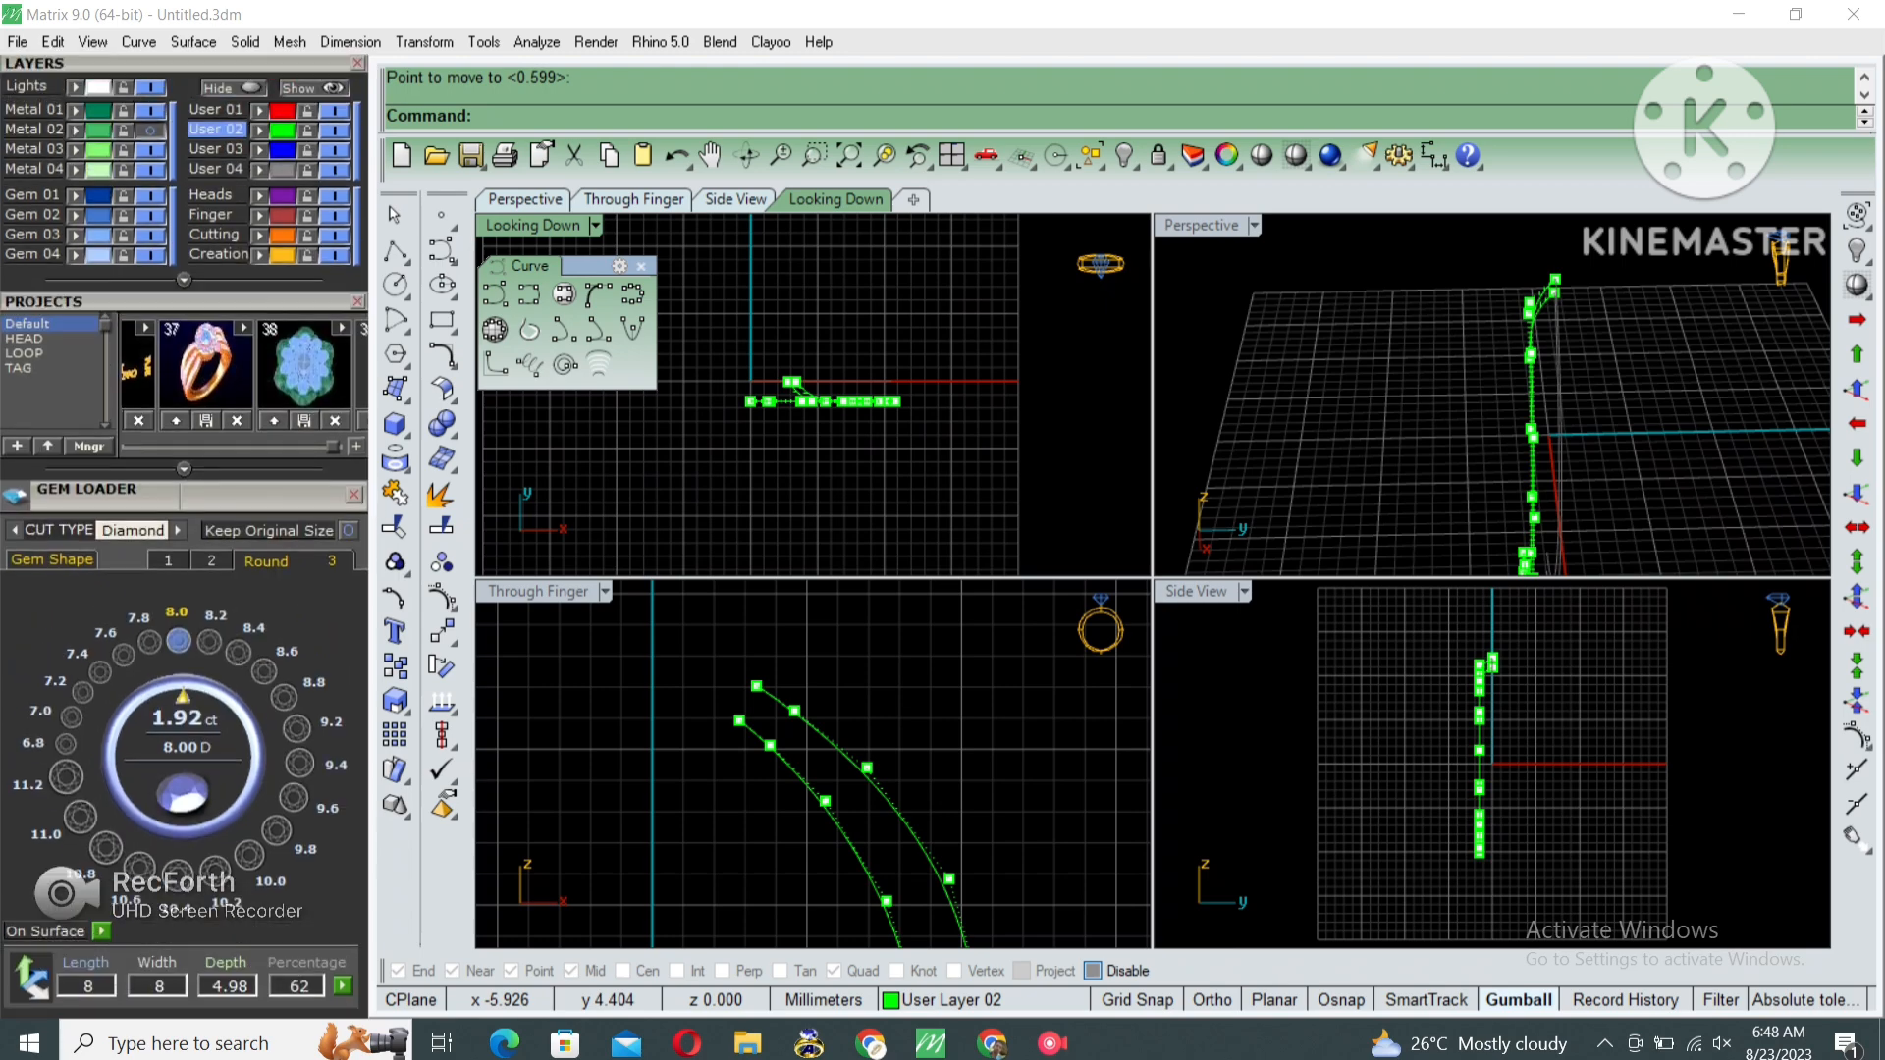
left_click(150, 216)
scroll(827, 362, "up", 4)
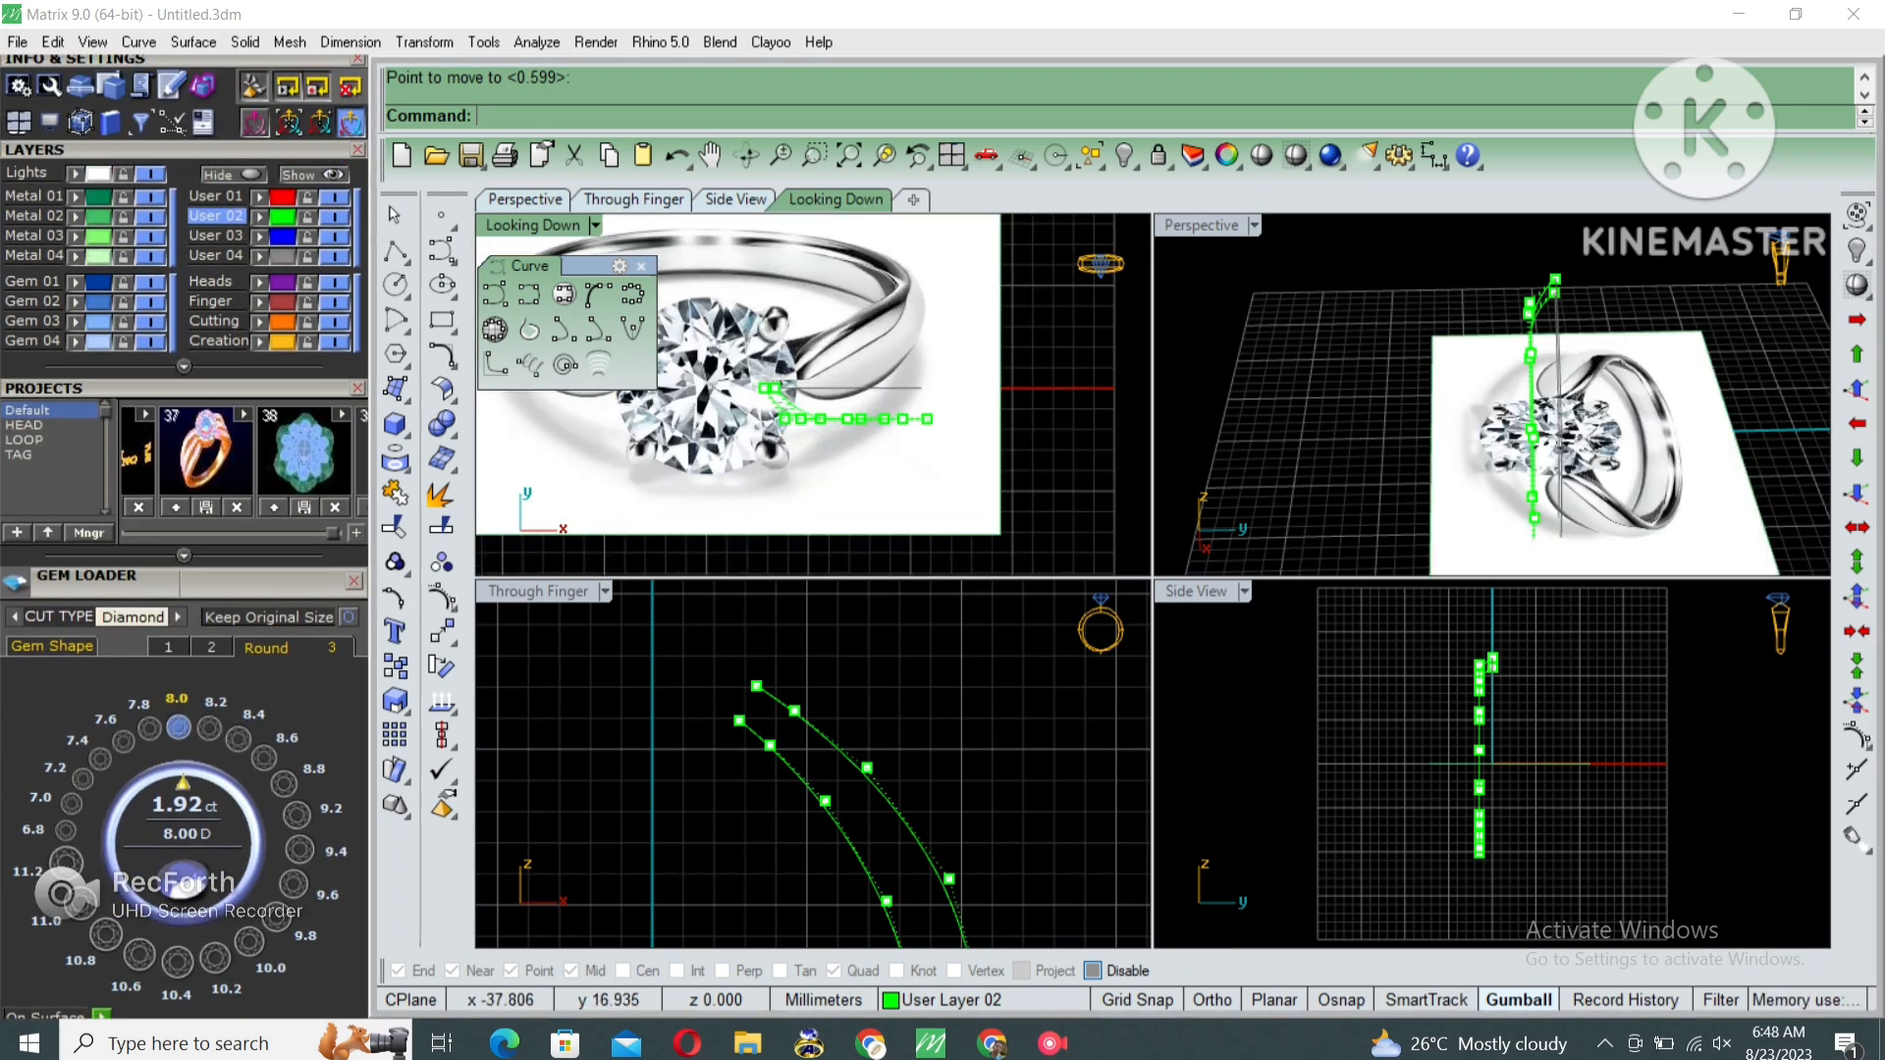
Examine the side curves' shoulder points in side and perspective views, and hide the Metal 02 reference picture.
double_click(1195, 591)
scroll(1113, 425, "up", 8)
right_click_drag(1152, 428, 1137, 533)
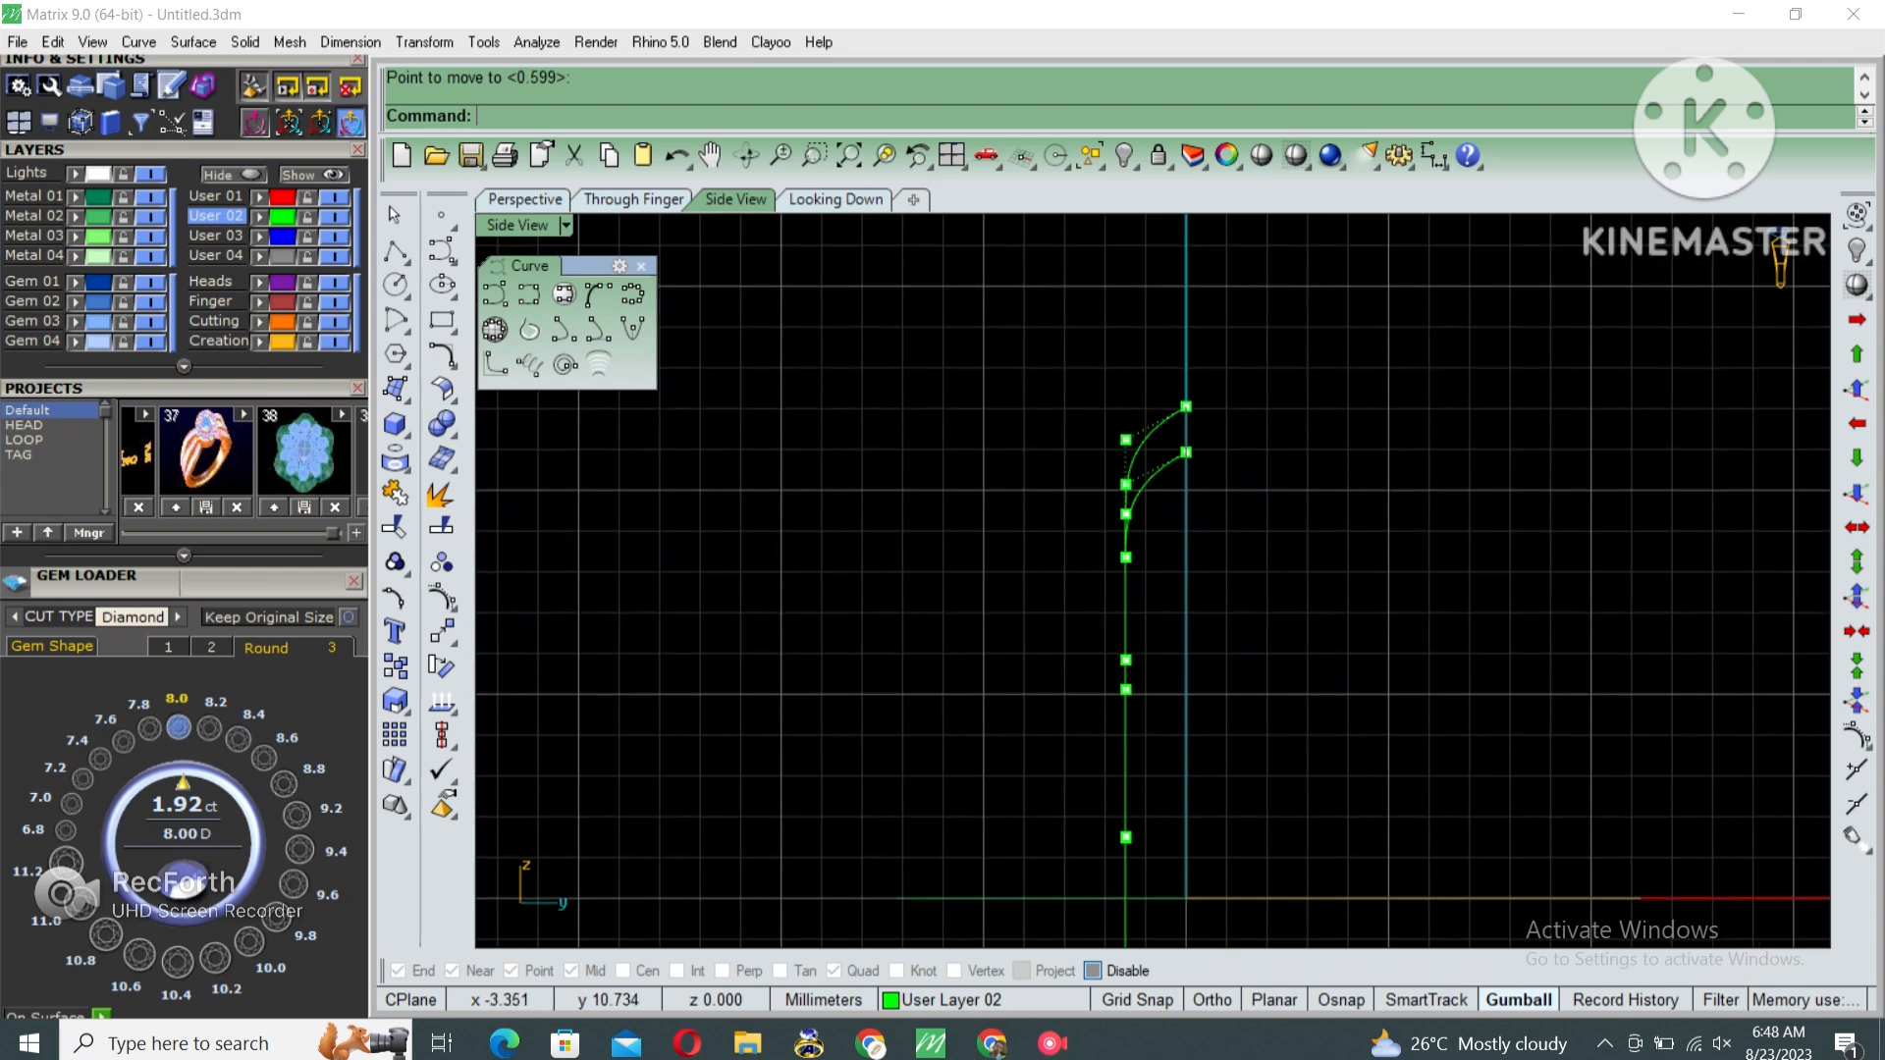
left_click_drag(1178, 595, 1178, 595)
scroll(1158, 543, "up", 4)
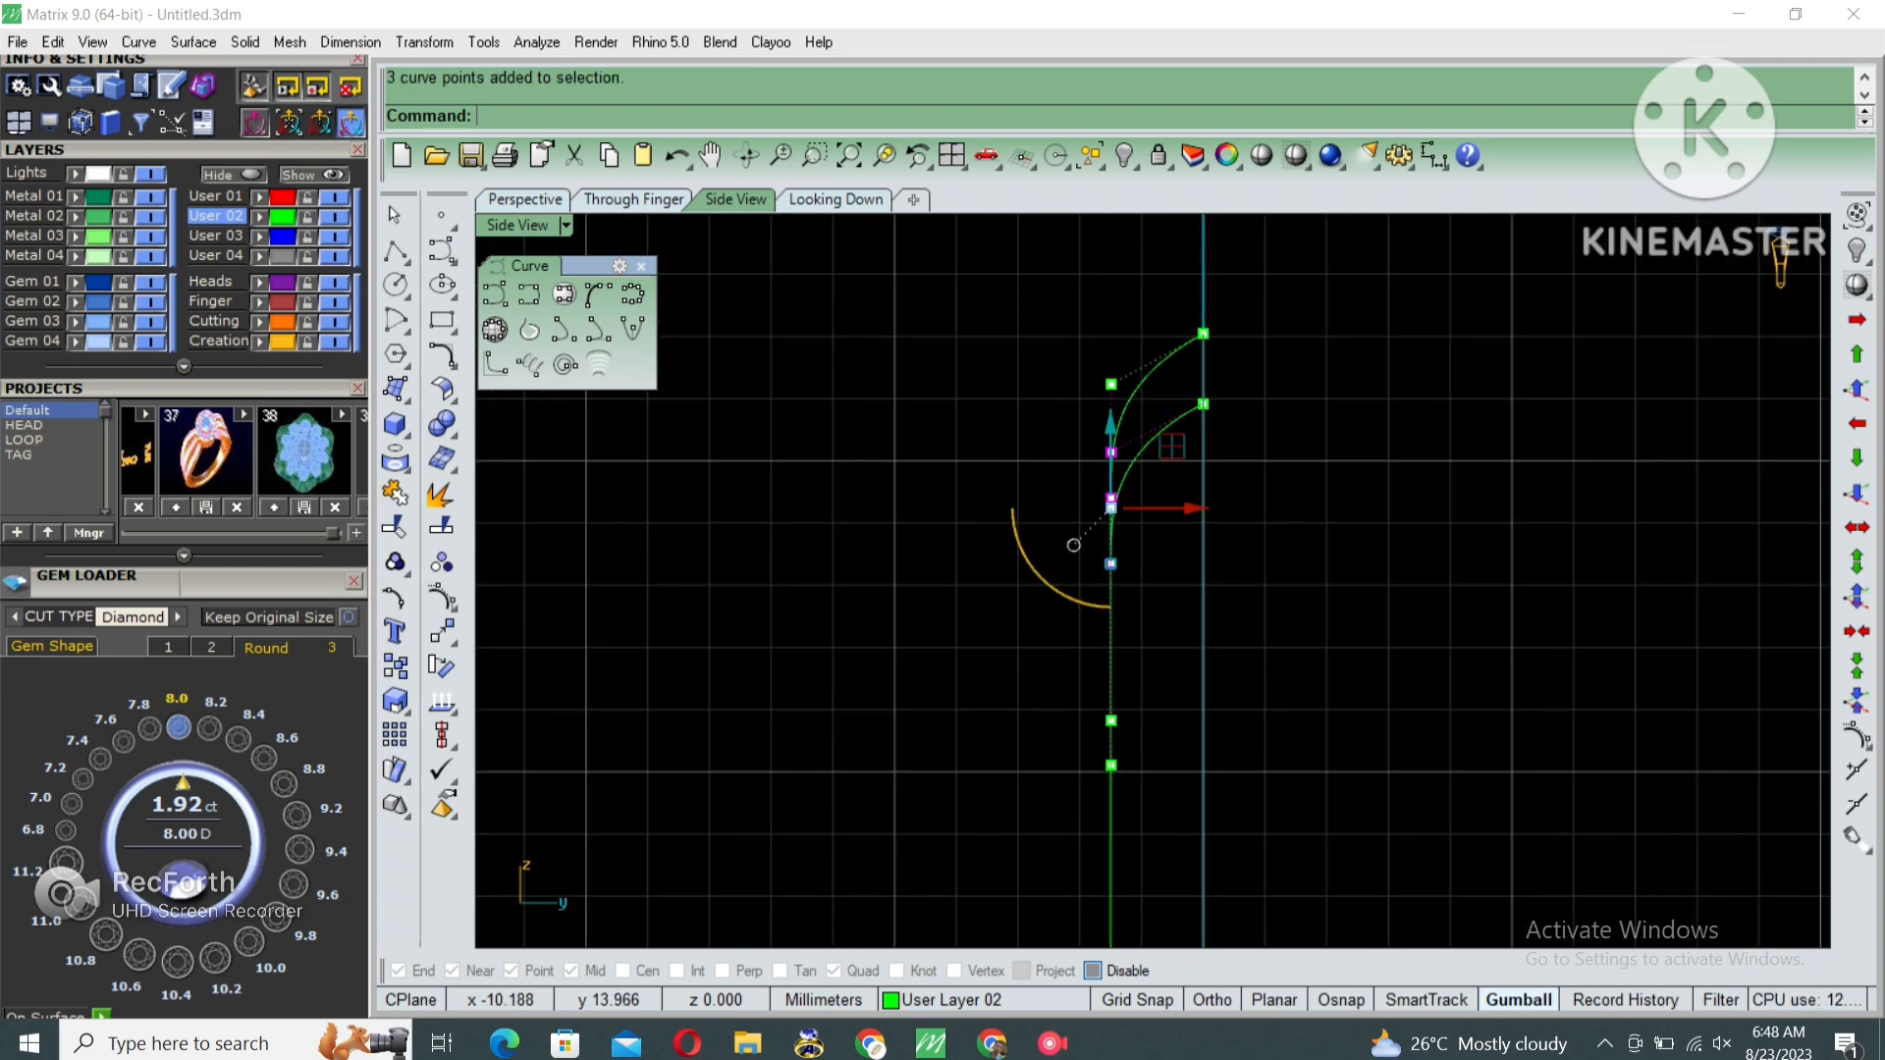
key("ctrl+m")
double_click(1202, 224)
right_click_drag(1080, 334, 957, 422)
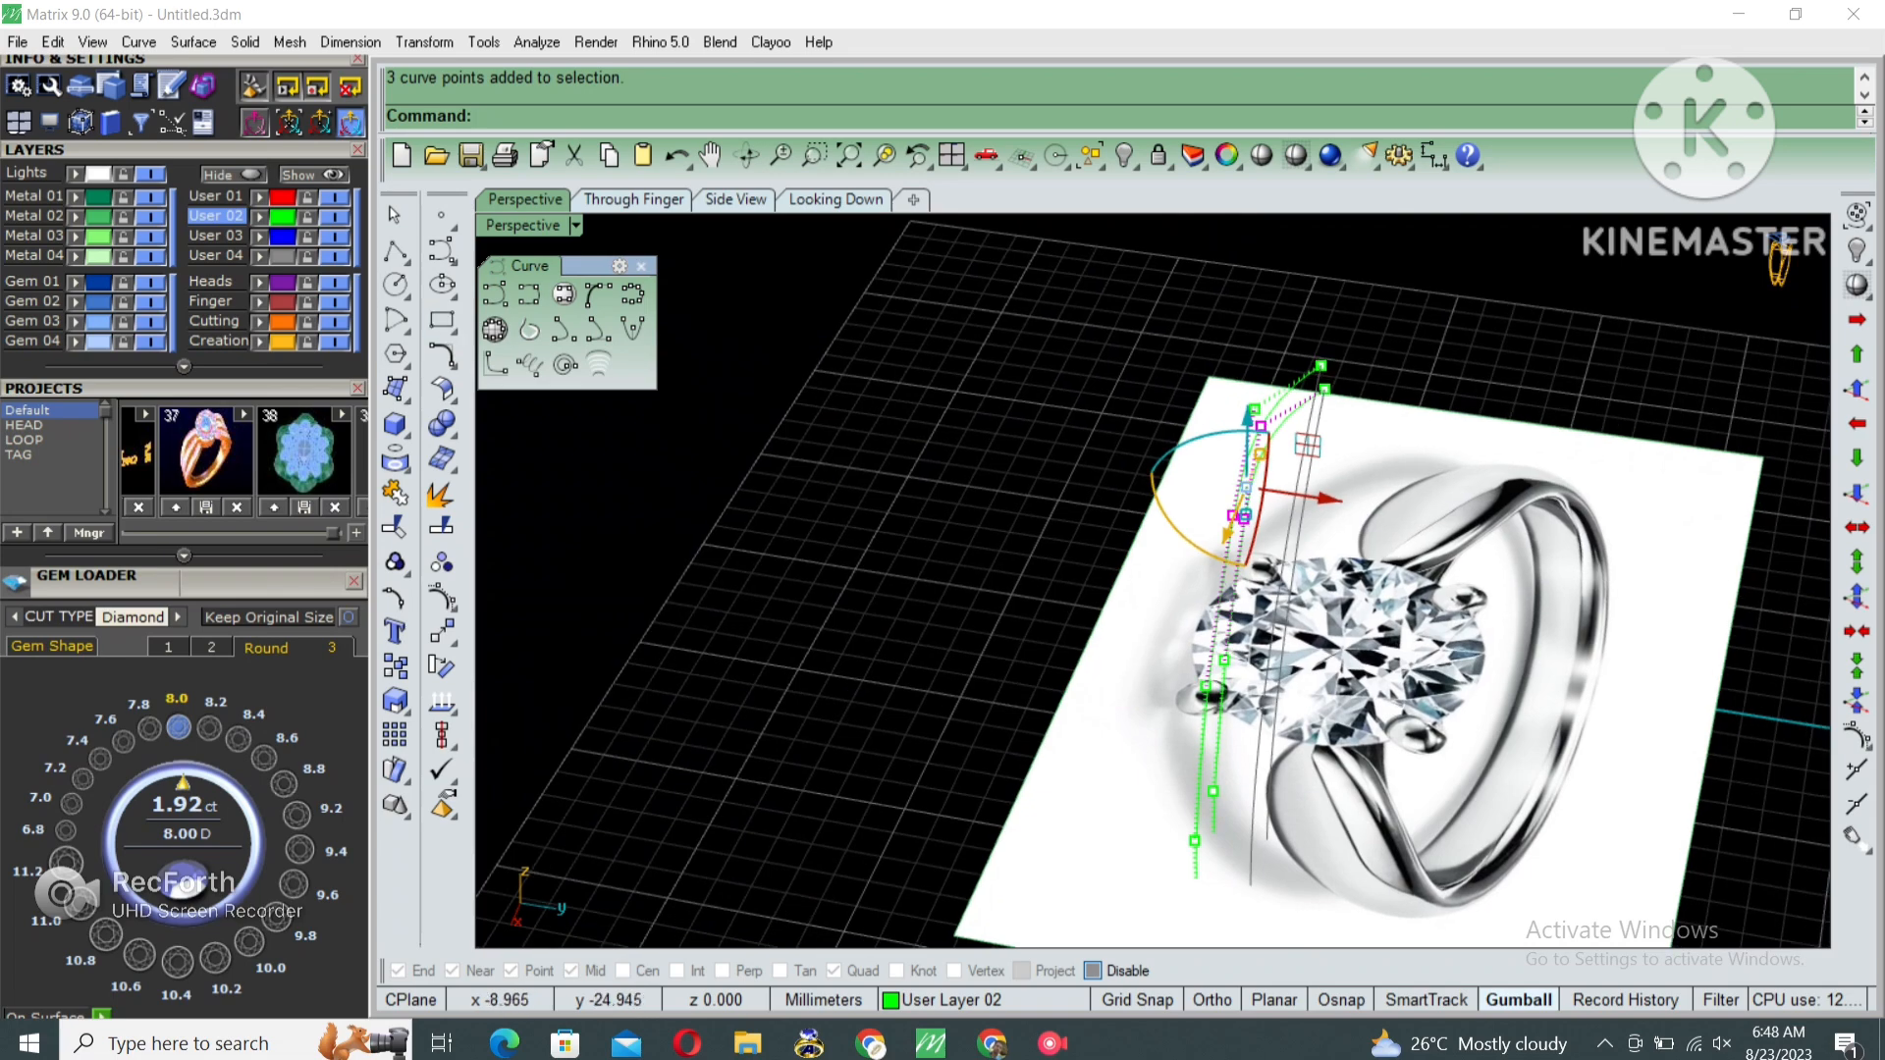
left_click(151, 216)
right_click_drag(1168, 511, 1257, 545)
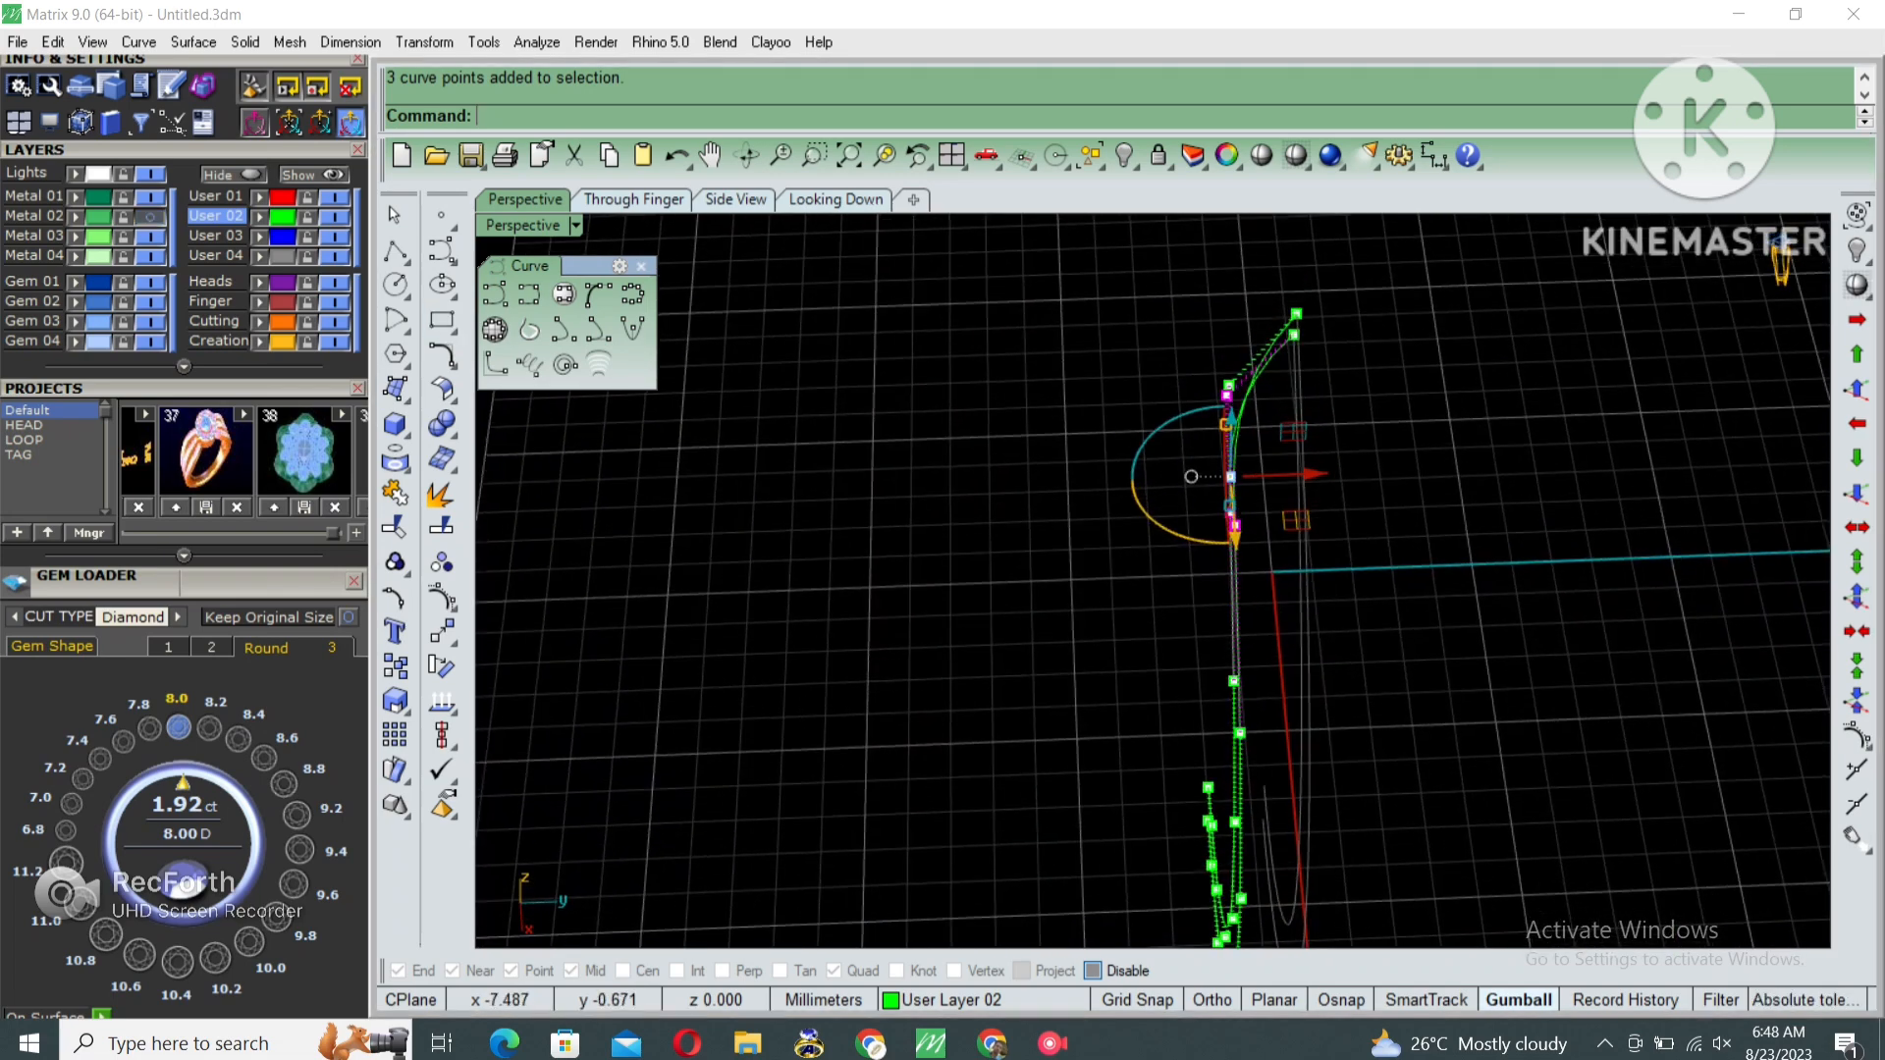
Move the side curves' shoulder control points outward, with the third pair from the upper end farthest out.
left_click_drag(1277, 554, 1033, 480)
left_click_drag(1233, 466, 1159, 329)
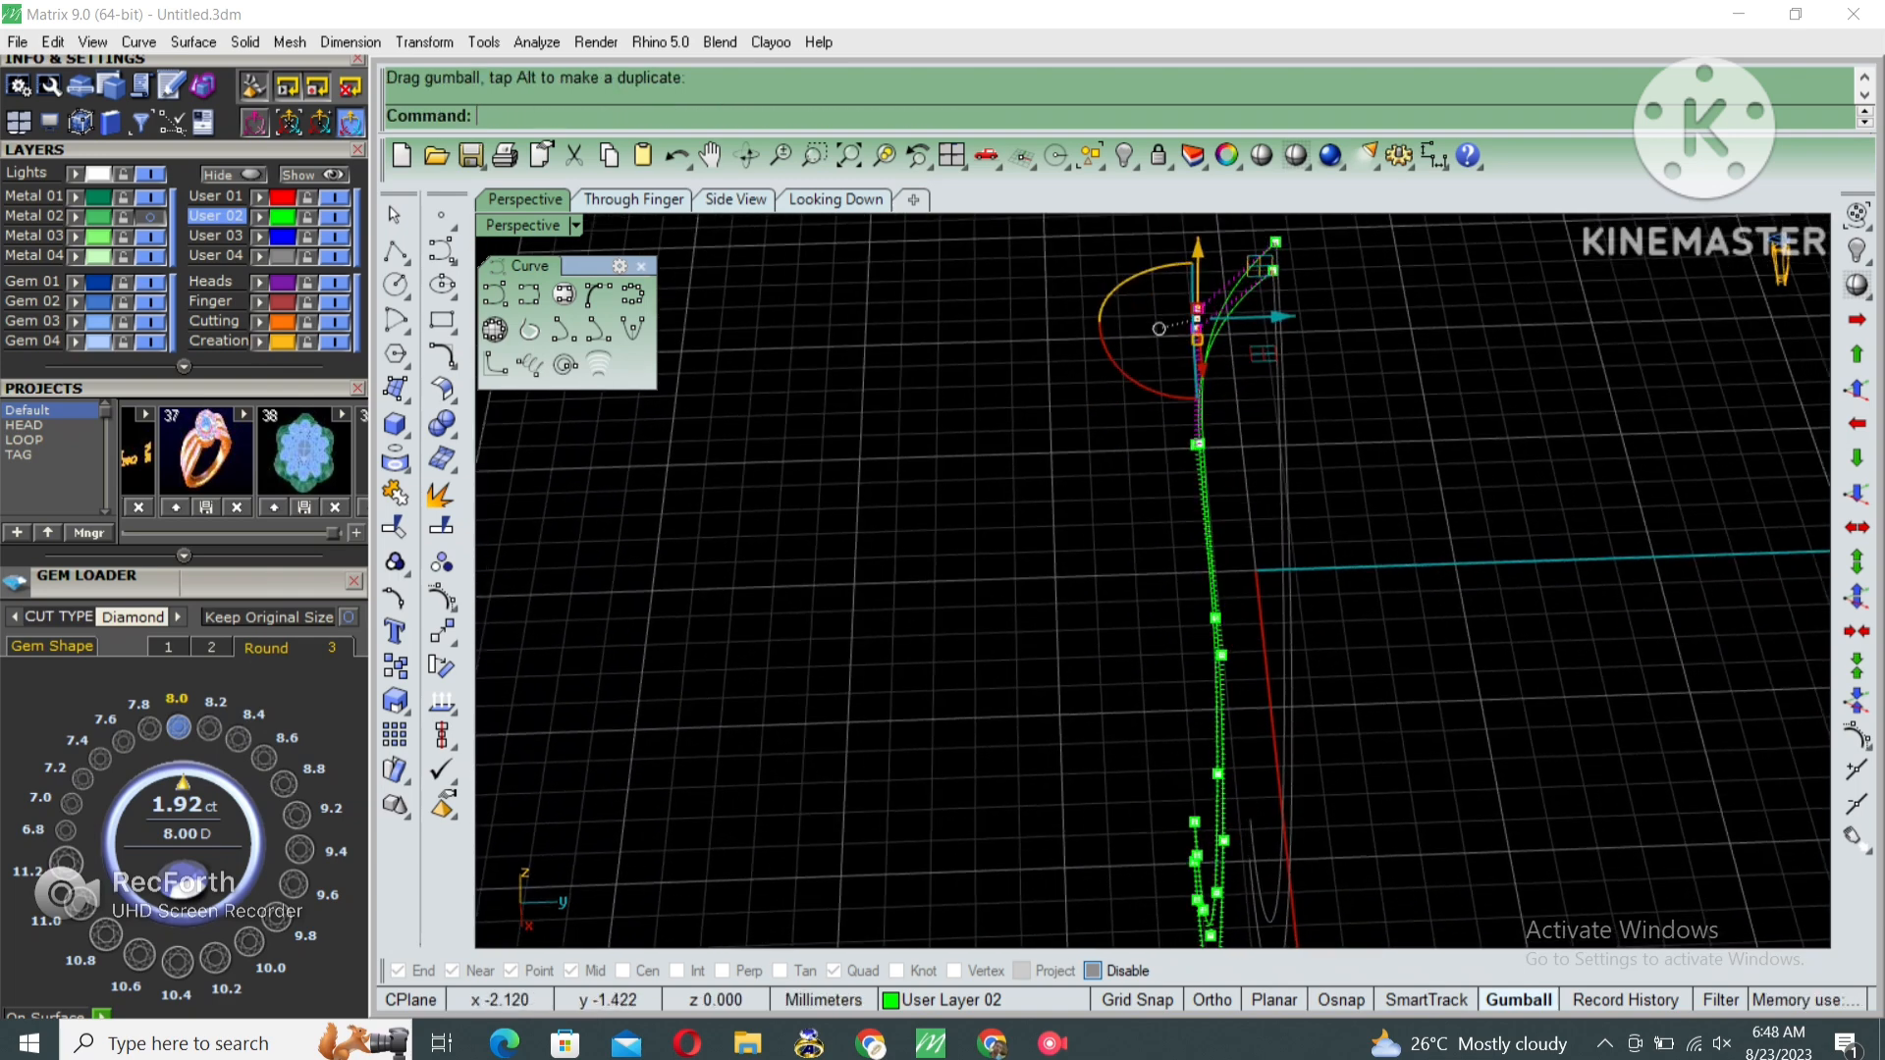
left_click_drag(1121, 491, 1266, 443)
right_click_drag(1265, 442, 1253, 348, "shift")
left_click_drag(1136, 614, 1275, 539)
scroll(1274, 539, "down", 3)
right_click_drag(1274, 579, 1271, 547)
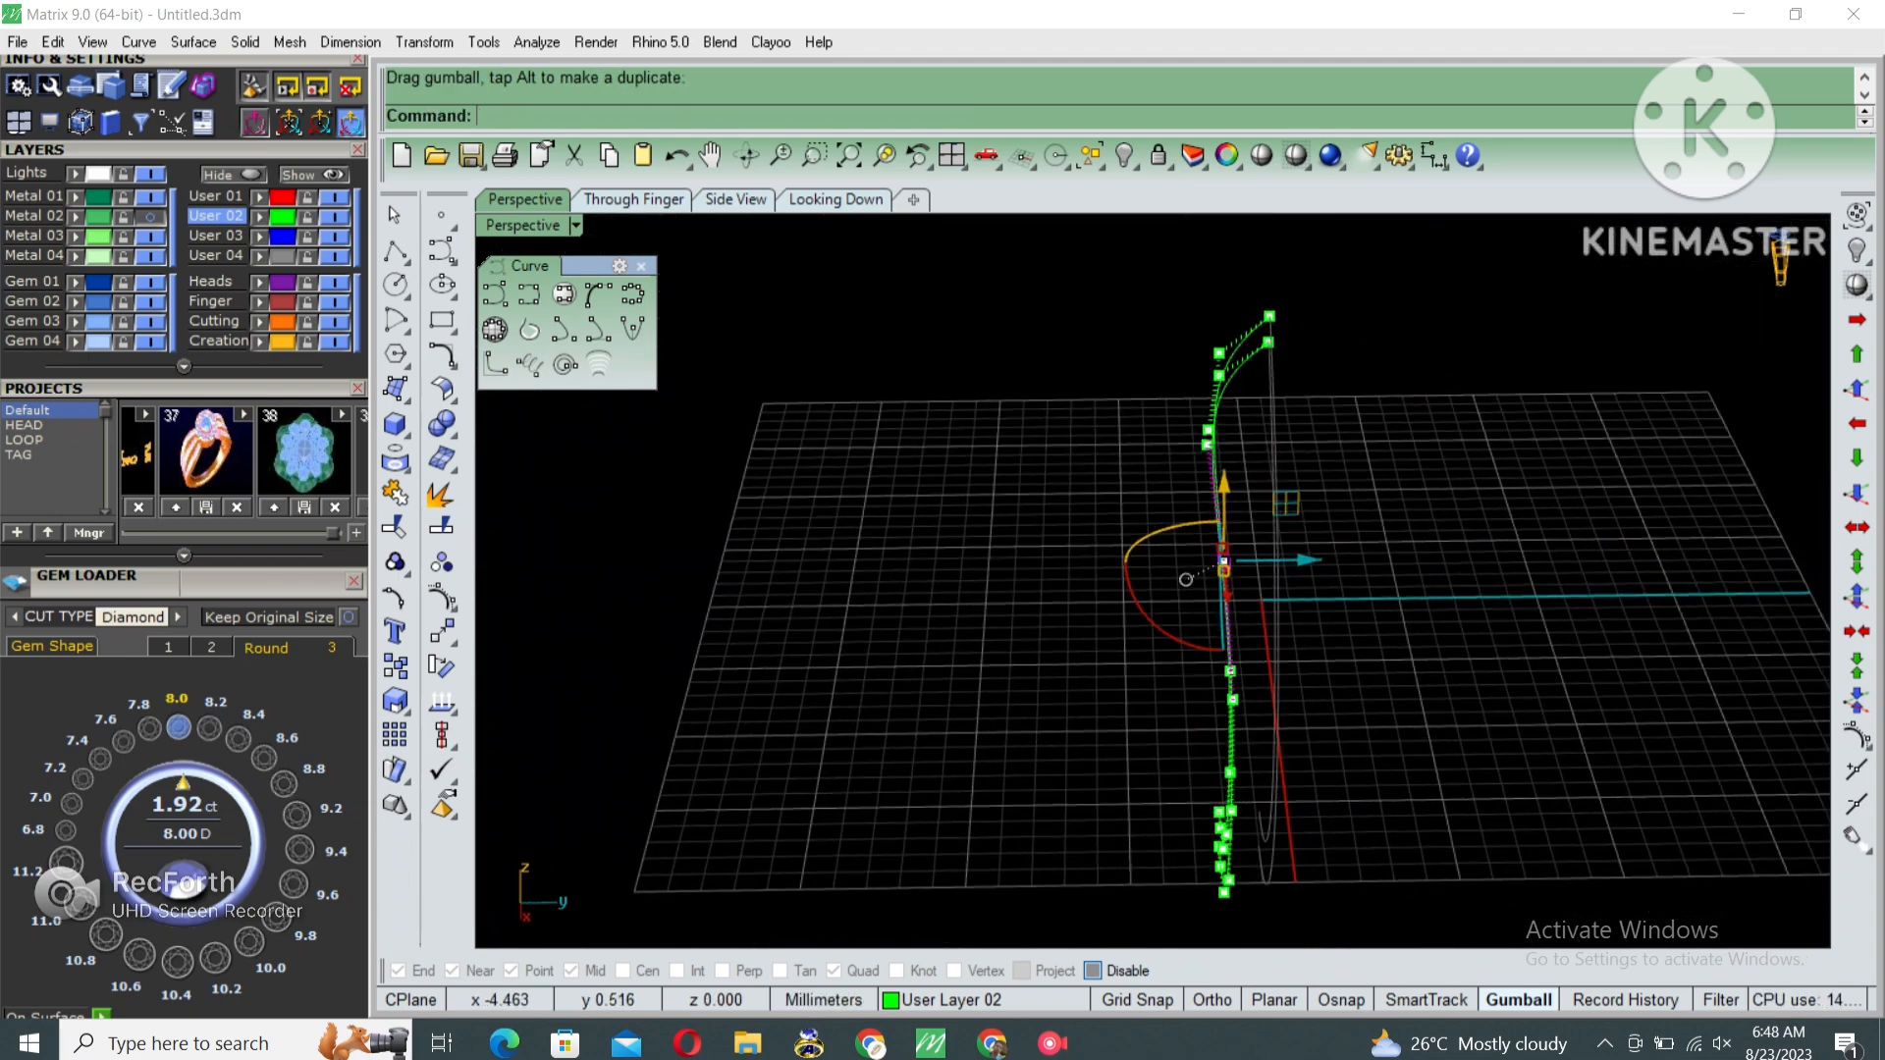
In the side view, shift the lower twelve control points of the side curves slightly toward the ring's centre plane.
double_click(522, 225)
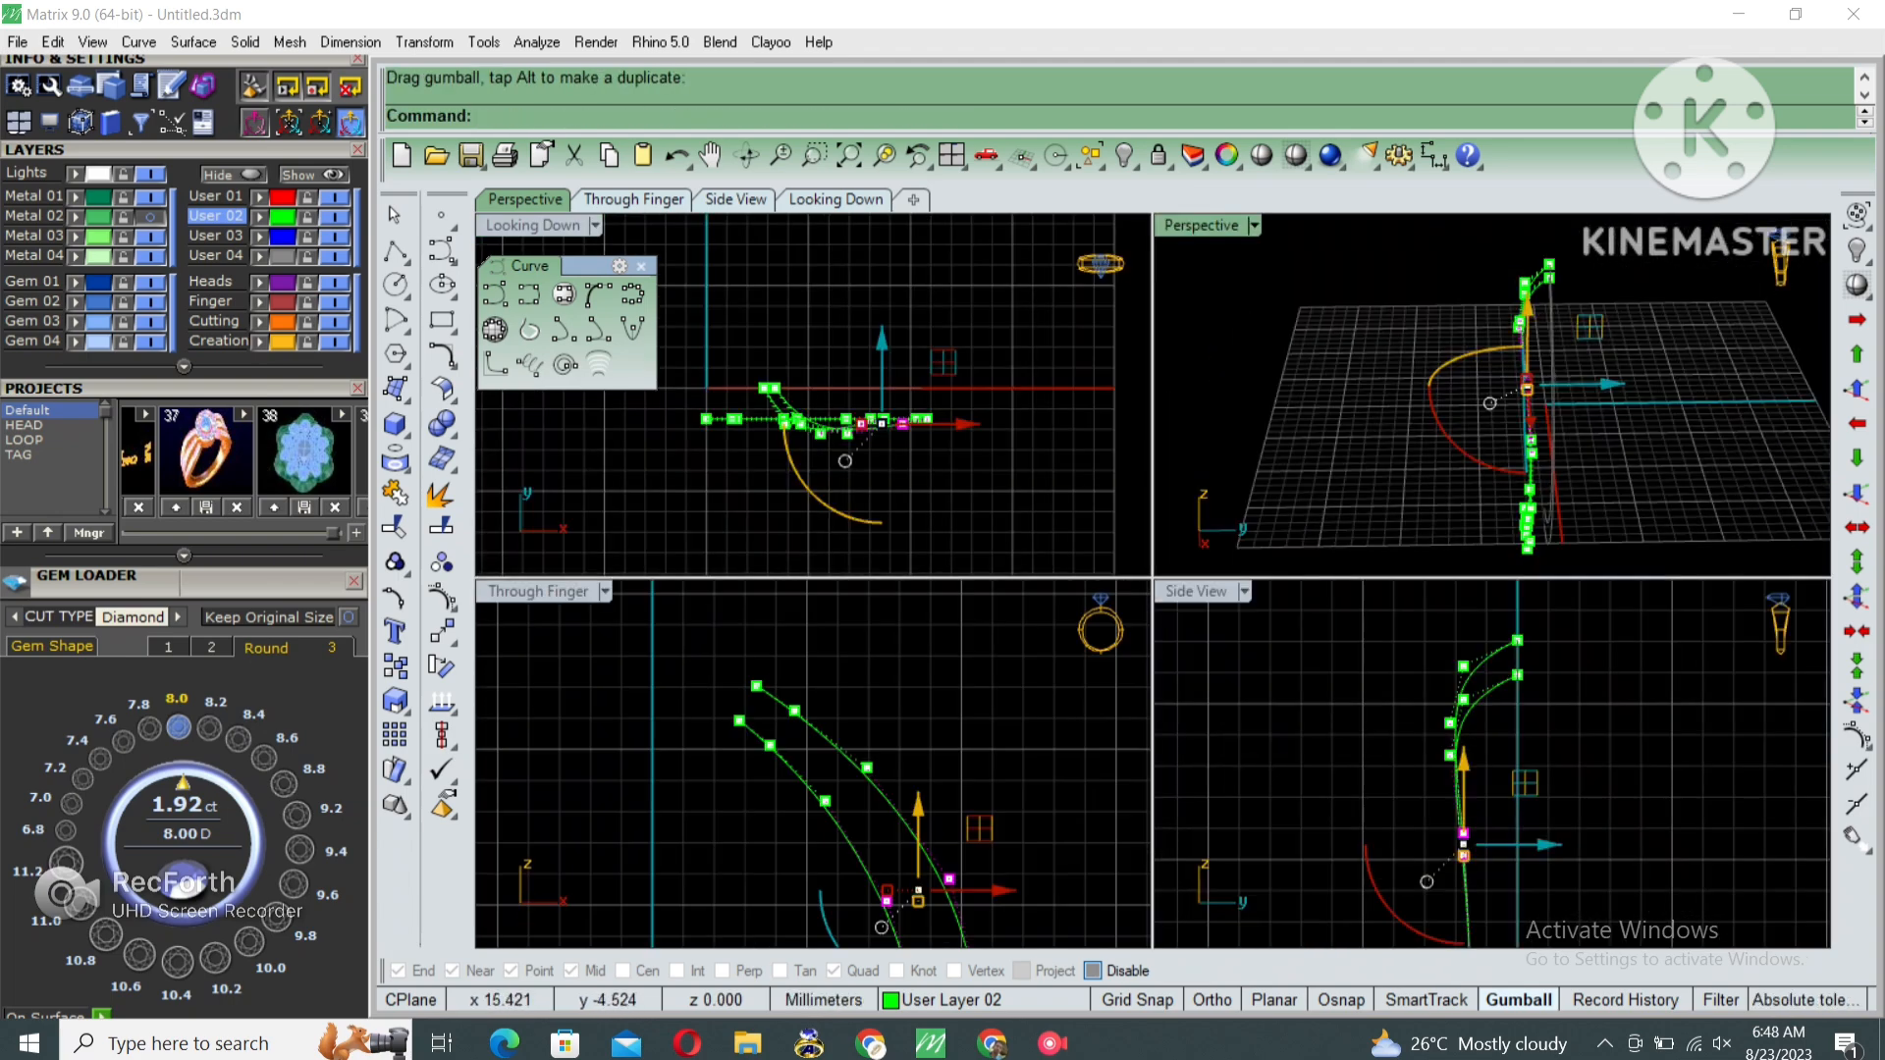
left_click(994, 462)
double_click(1227, 591)
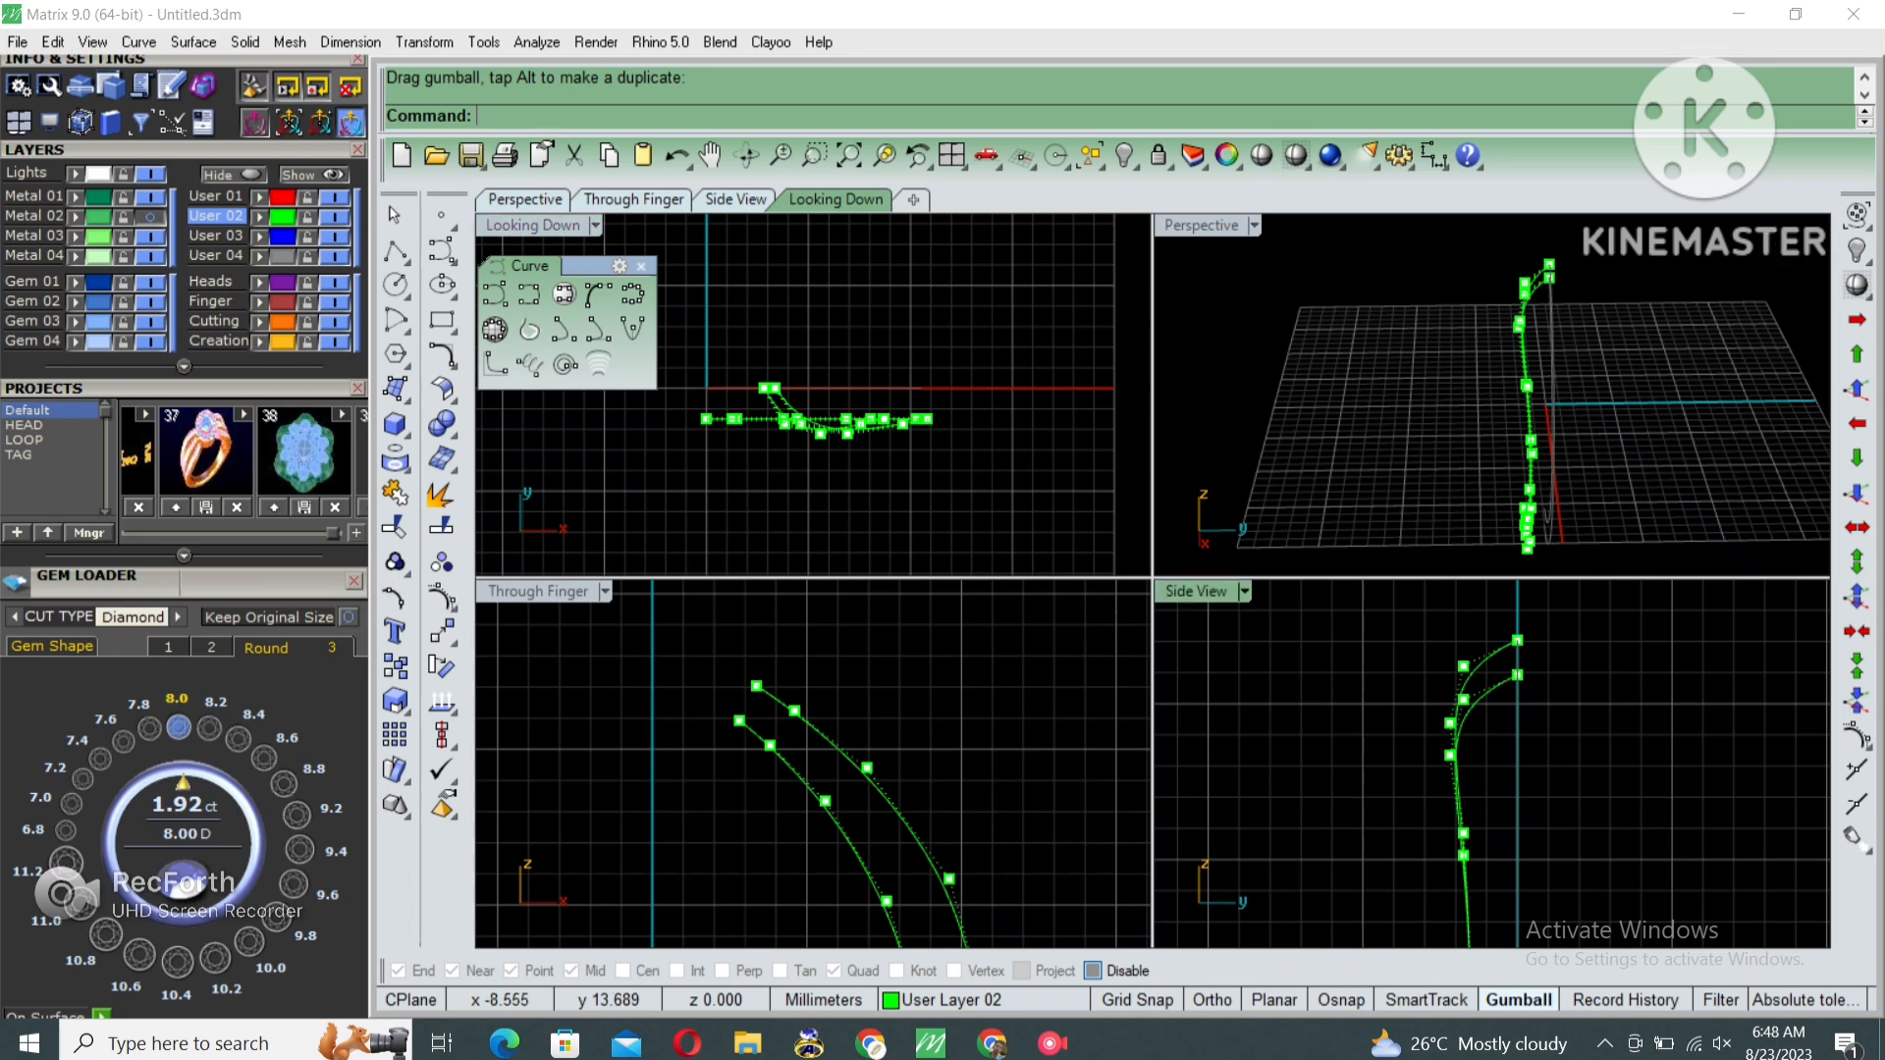
scroll(1239, 373, "down", 6)
right_click_drag(1200, 693, 1212, 547)
scroll(1217, 555, "down", 2)
left_click_drag(1096, 498, 1316, 879)
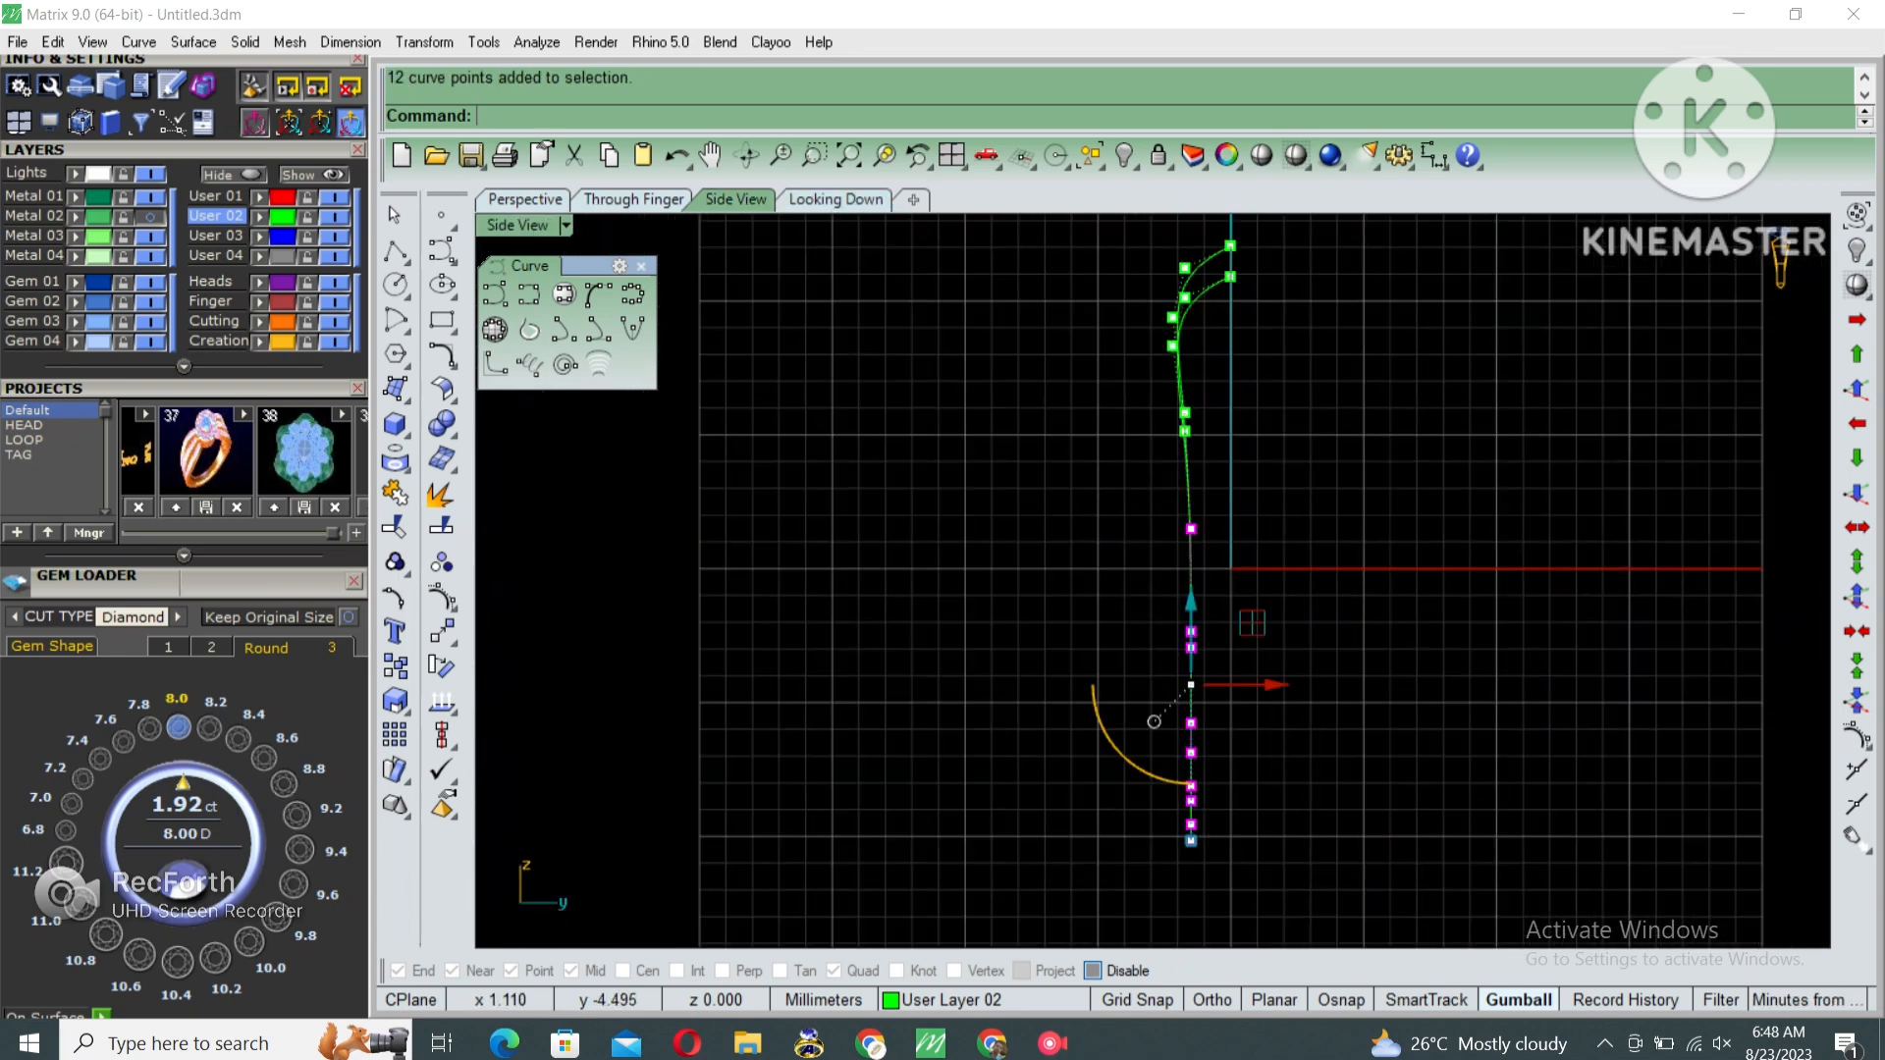
scroll(1218, 650, "up", 2)
left_click_drag(1253, 712, 1249, 712)
Shift the six shoulder control points of the side curves slightly outward, and turn the control points off.
scroll(1249, 712, "down", 2)
right_click_drag(1249, 712, 1249, 895)
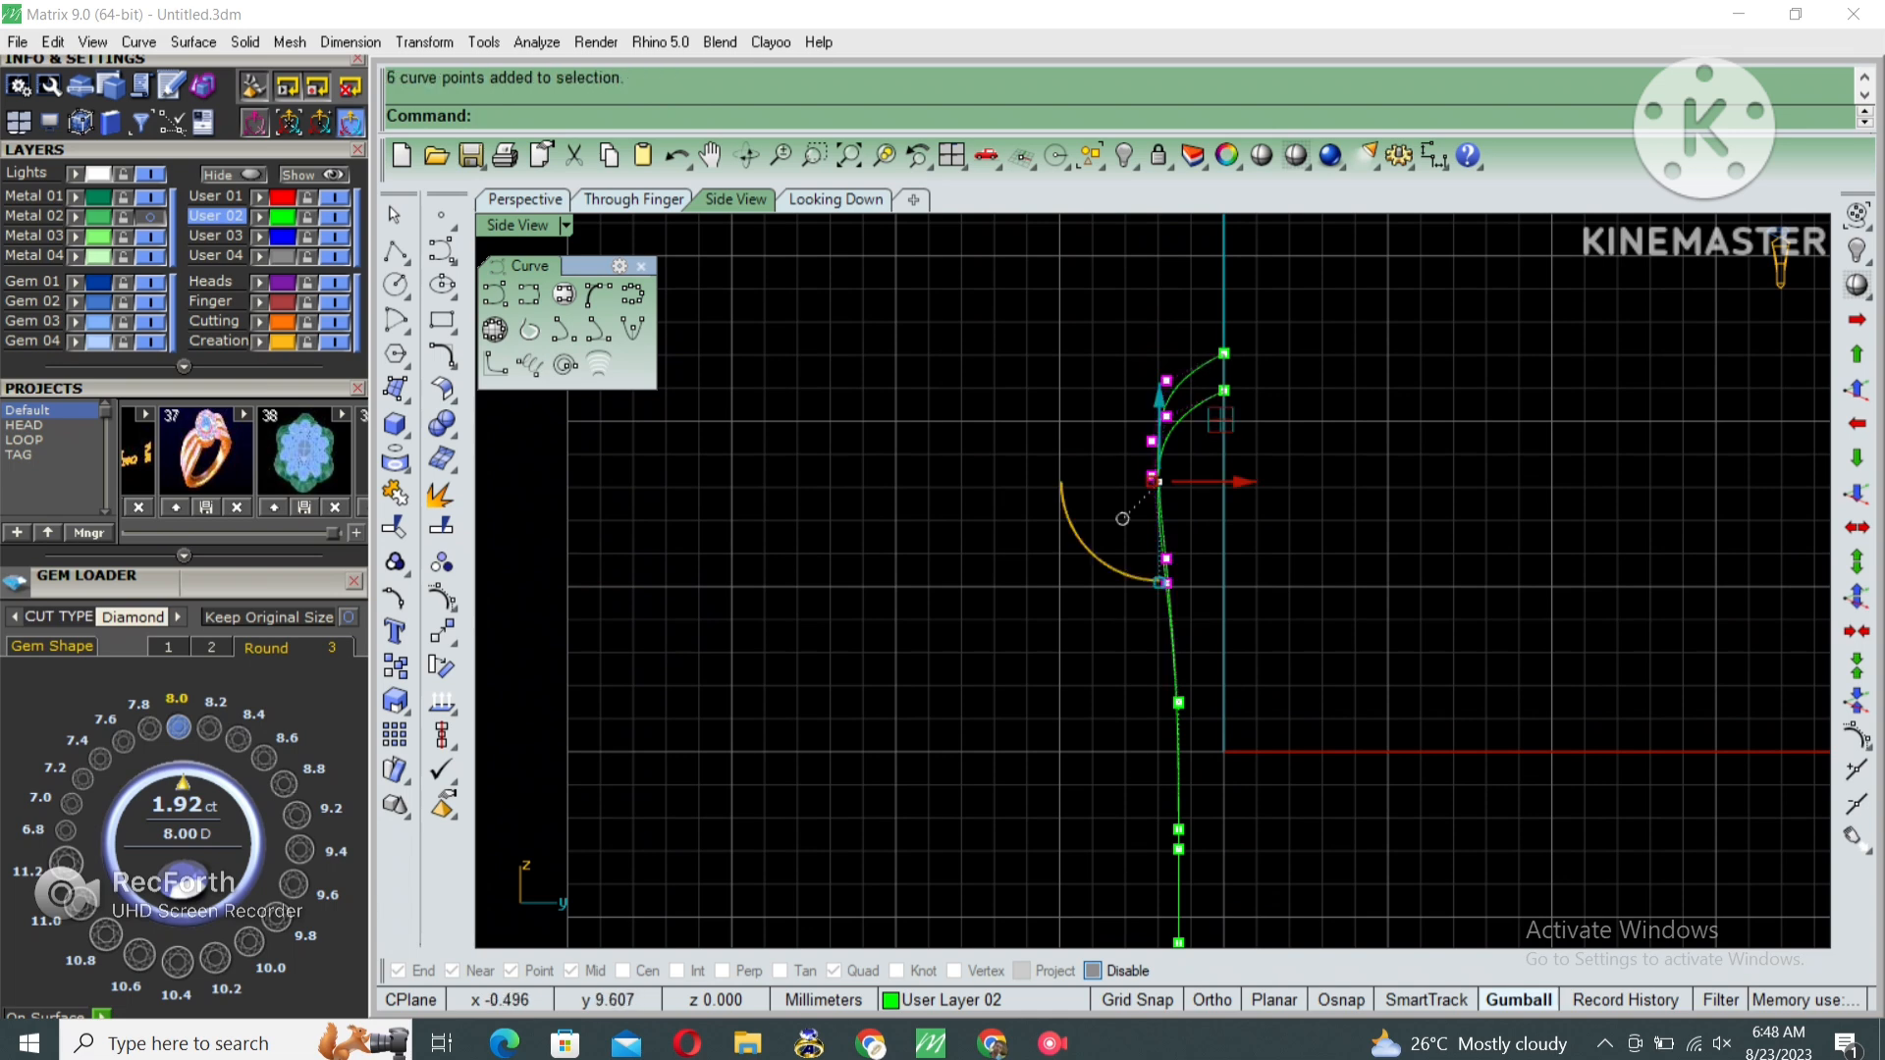
scroll(1225, 488, "up", 2)
left_click_drag(1227, 481, 1222, 480)
scroll(1226, 480, "down", 4)
right_click_drag(1227, 480, 1226, 370)
key("Escape")
key("Escape")
Mirror both side curves across the vertical centre axis through the origin (0), keeping the originals.
left_click_drag(1239, 555, 1181, 640)
scroll(1181, 640, "down", 4)
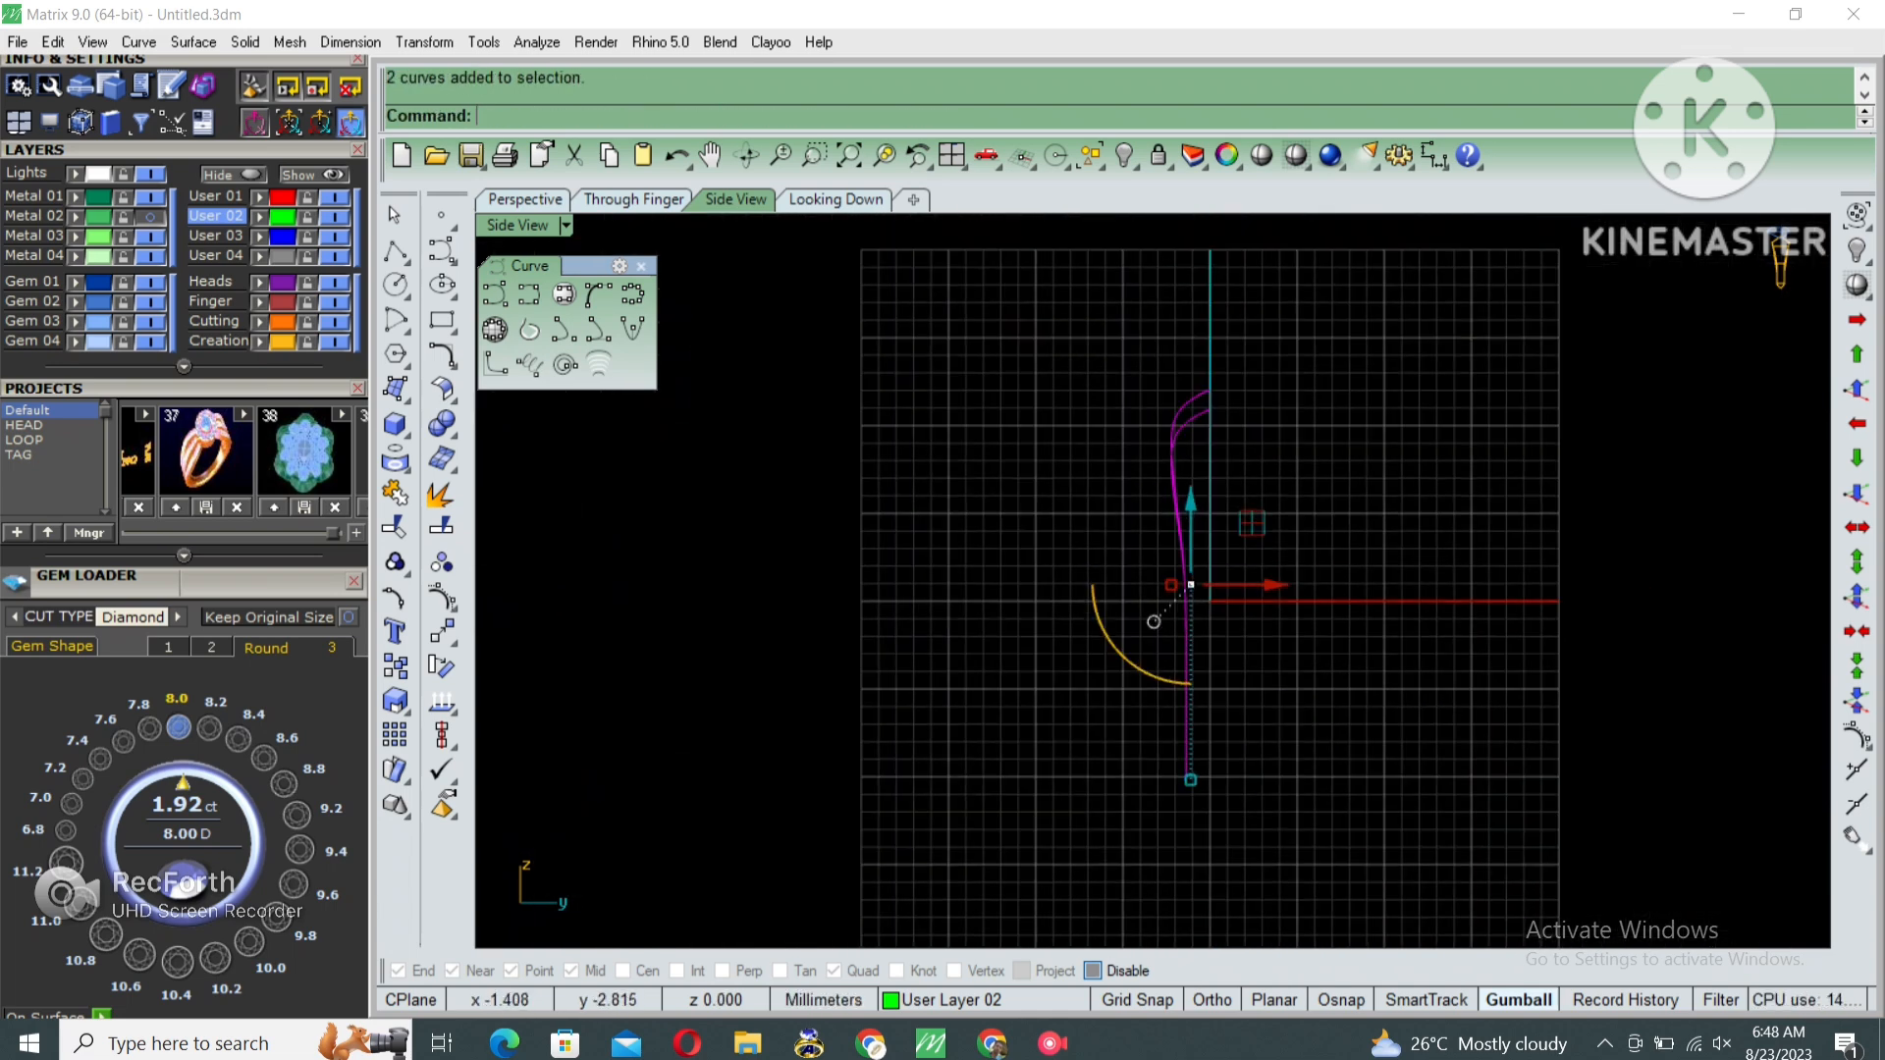
right_click_drag(1181, 640, 1146, 660)
type("M")
key("Return")
type("0")
key("Return")
left_click(1174, 645, "shift")
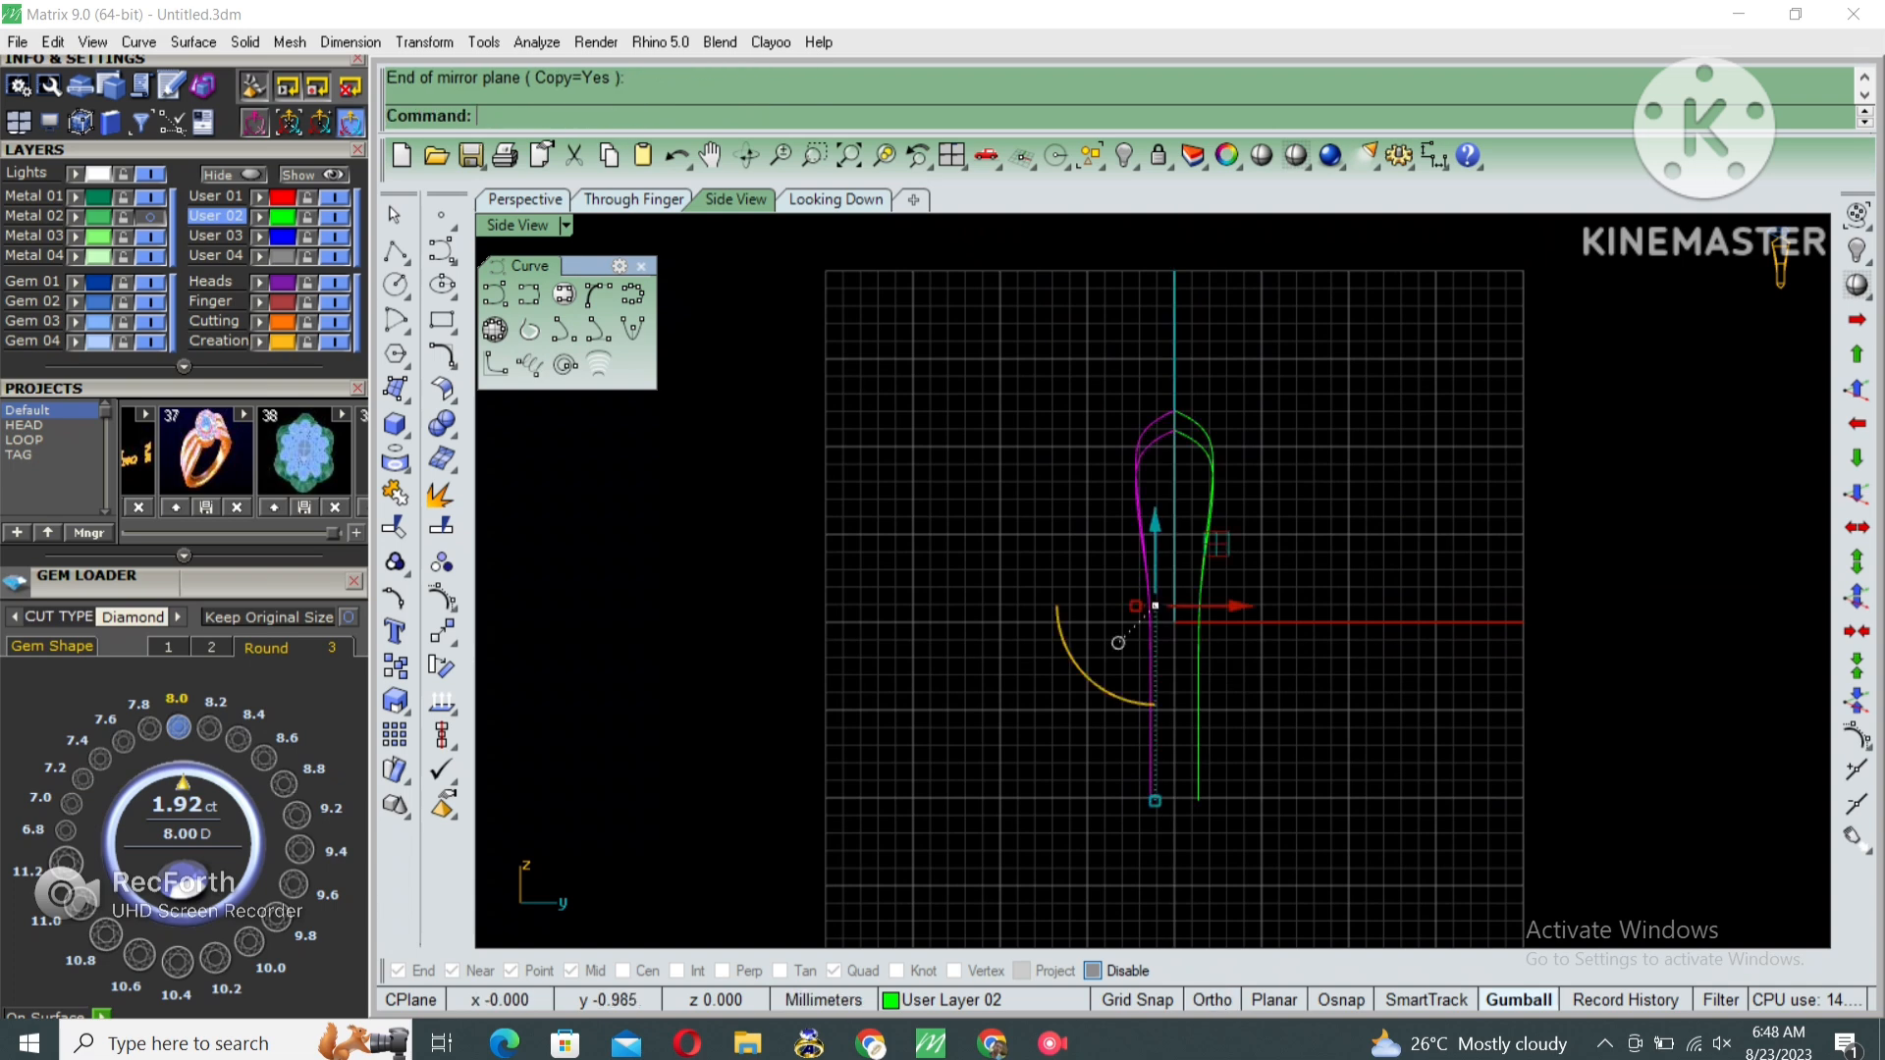
Turn on the control points of all four side curves and move the points just above mid-height slightly outward, symmetrically.
scroll(1214, 606, "up", 4)
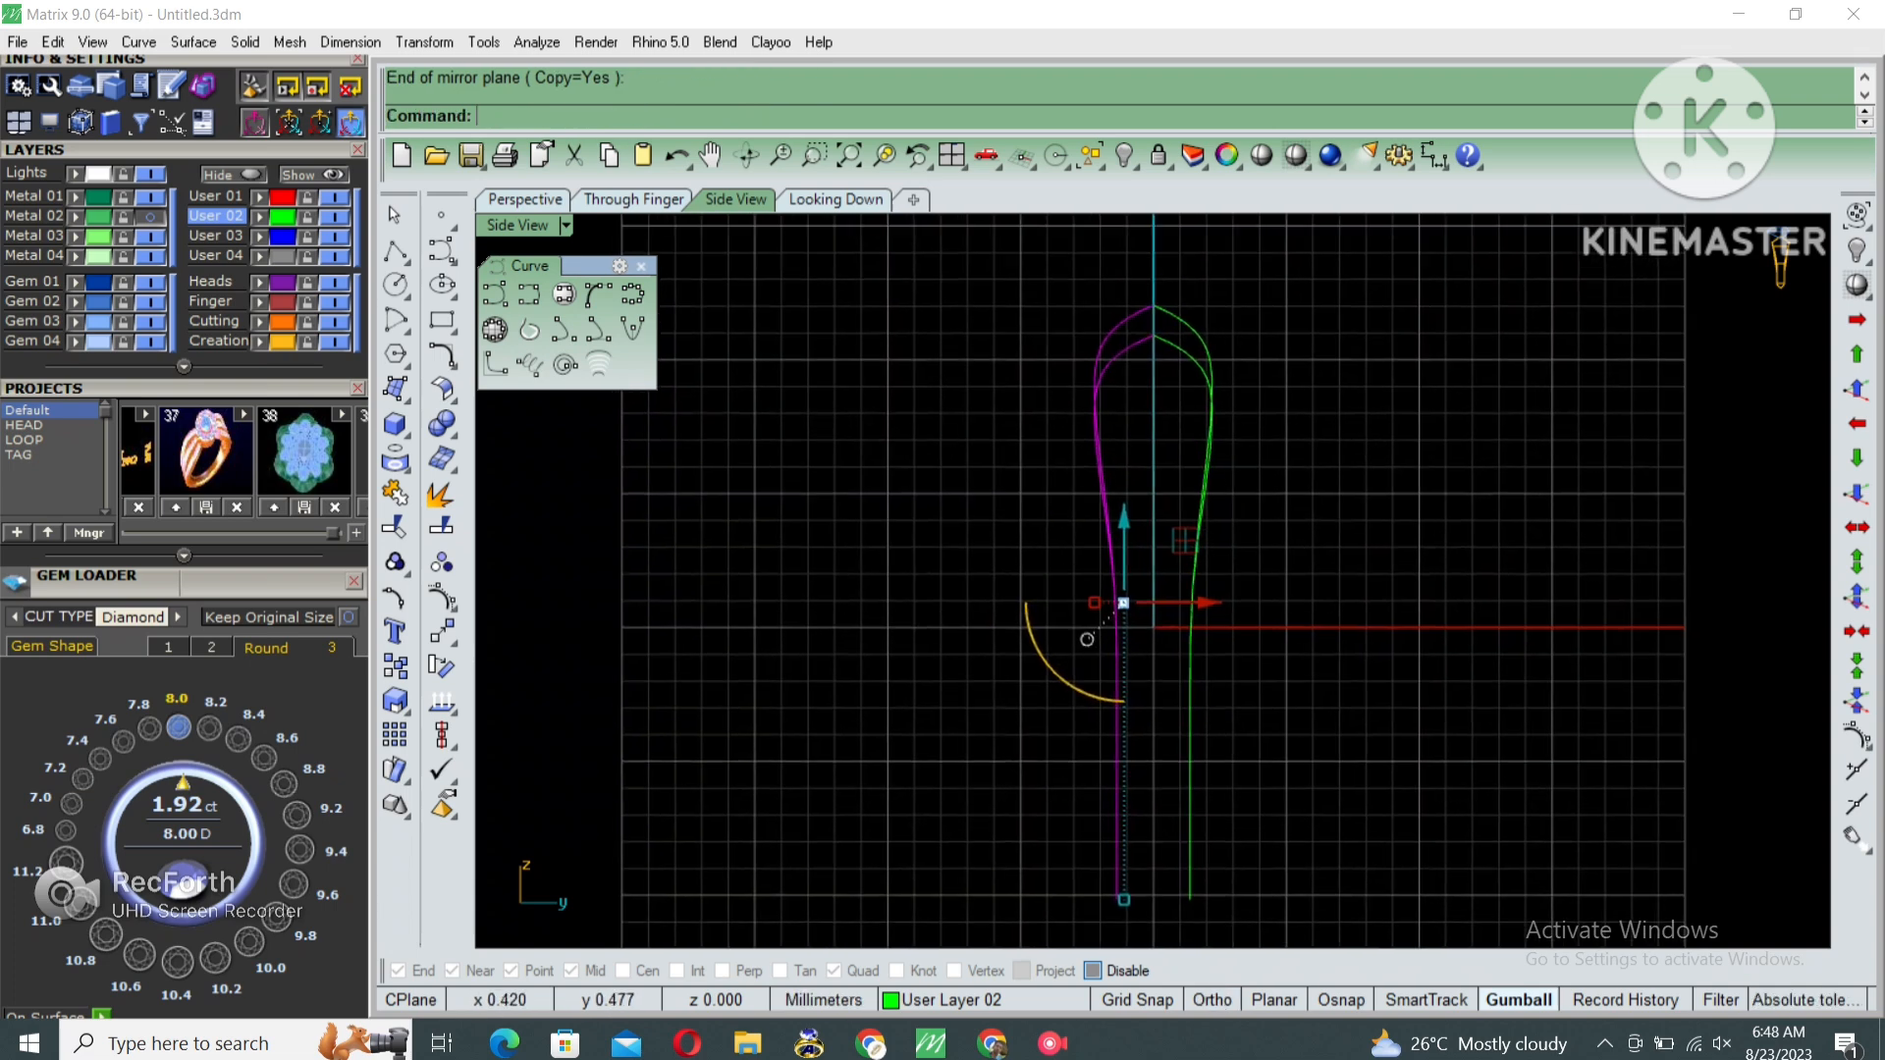
left_click_drag(1258, 509, 1188, 551, "shift")
right_click_drag(1188, 551, 1182, 523)
key("F10")
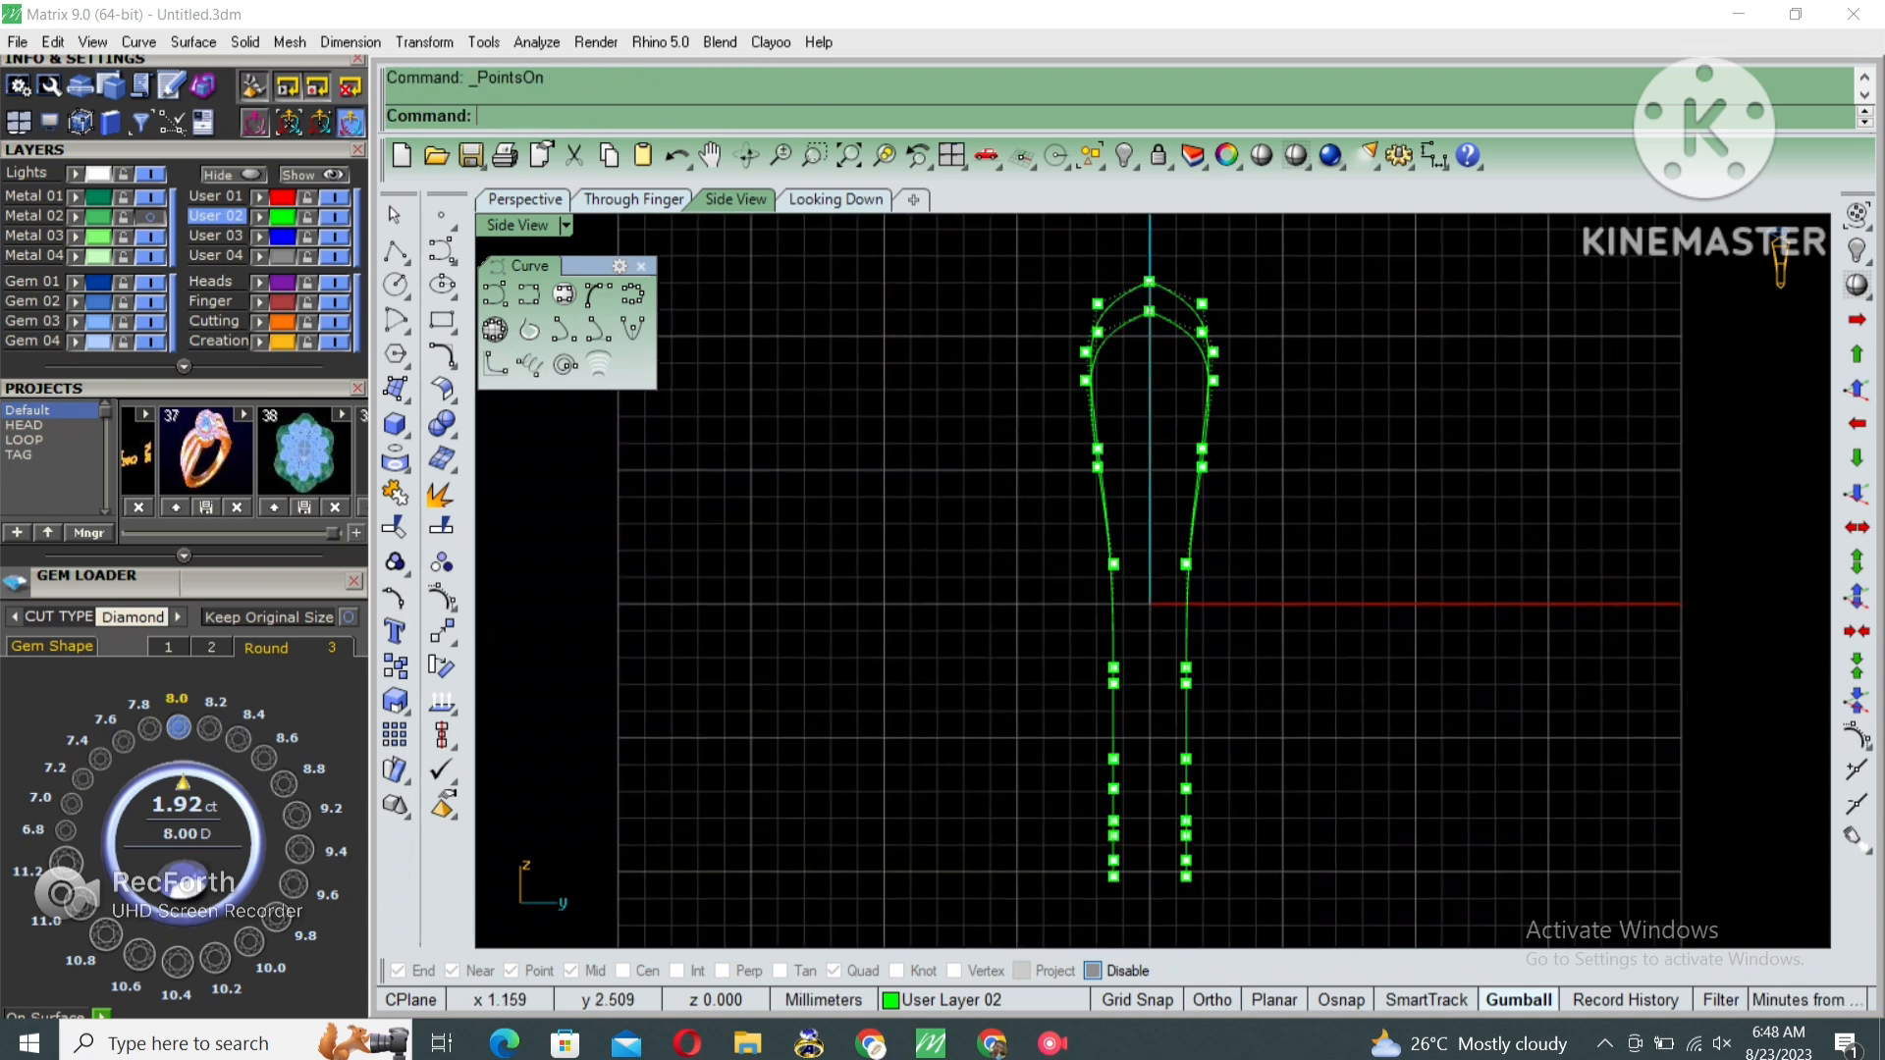
scroll(1172, 524, "up", 2)
left_click_drag(980, 512, 1227, 580)
scroll(1113, 601, "up", 1)
left_click_drag(1113, 603, 1110, 587)
scroll(1228, 530, "down", 3)
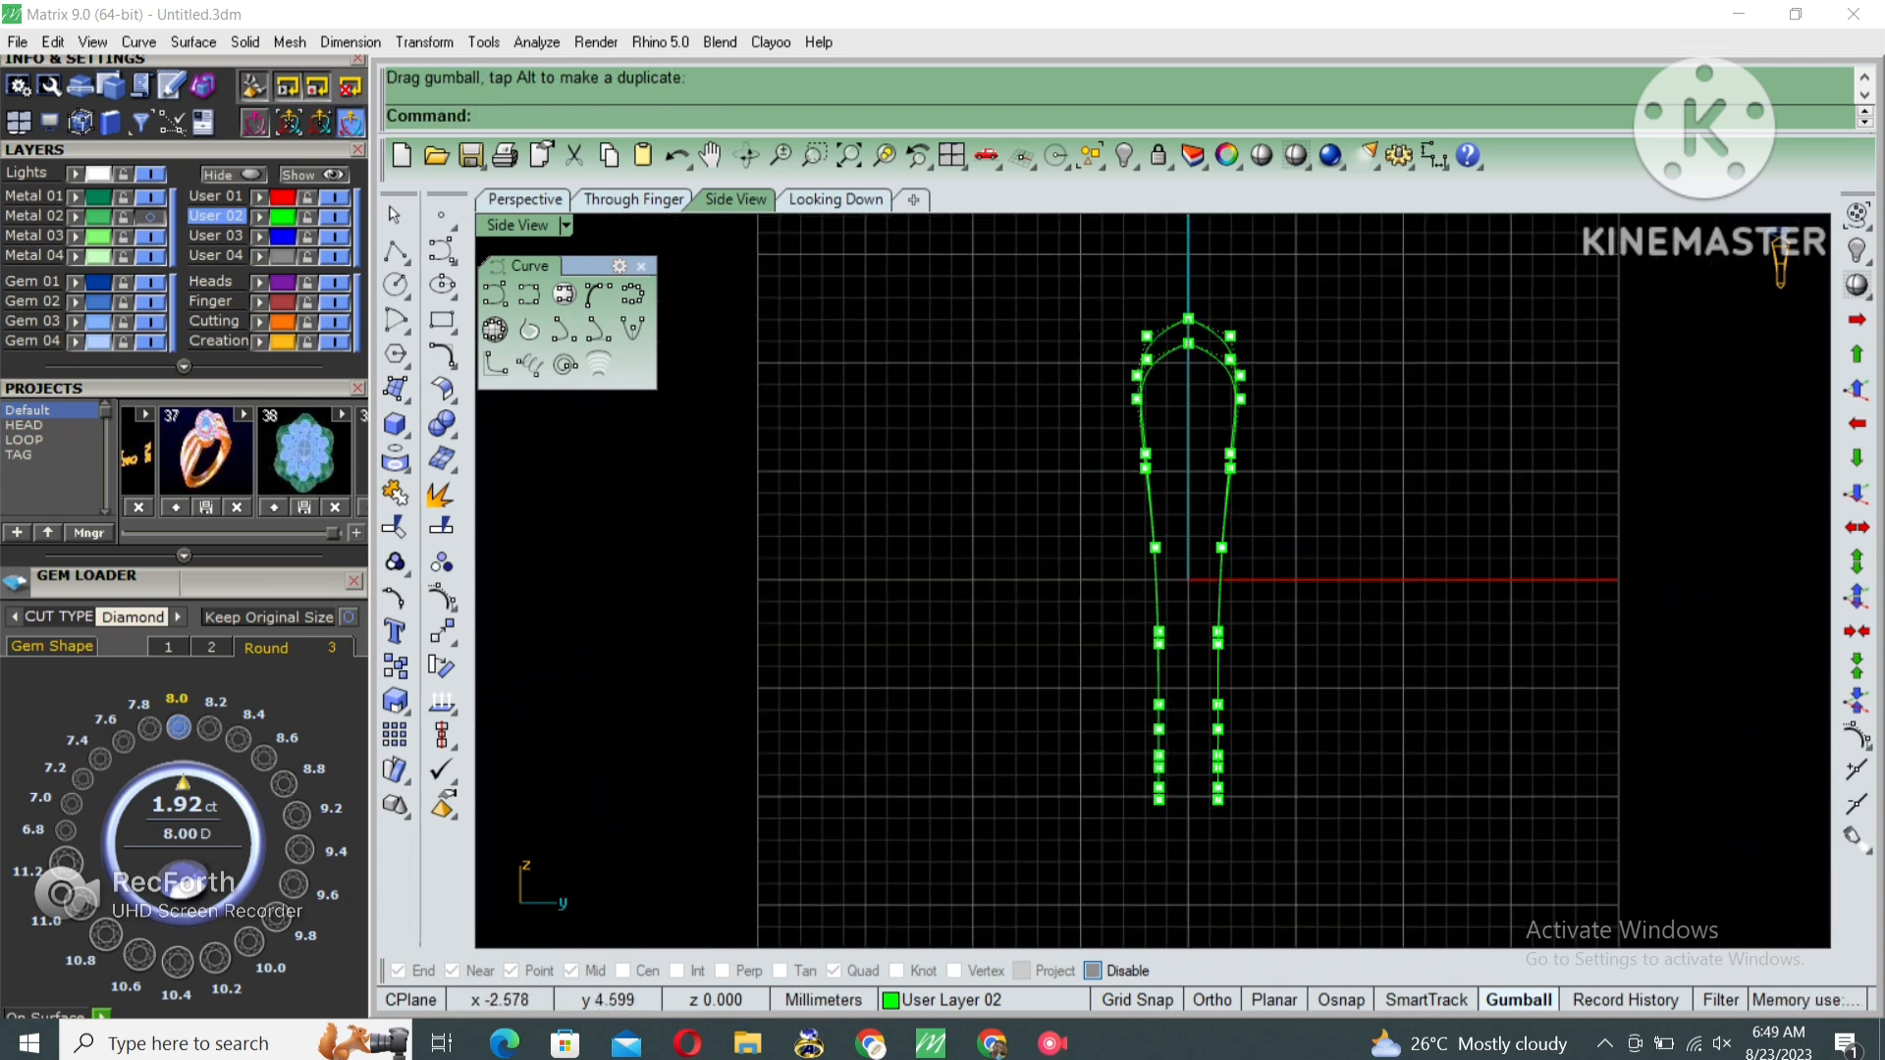
Scale the four control points just below the shoulders slightly outward from the centre axis.
scroll(1168, 454, "up", 3)
left_click_drag(1335, 491, 1356, 523)
scroll(1168, 474, "up", 3)
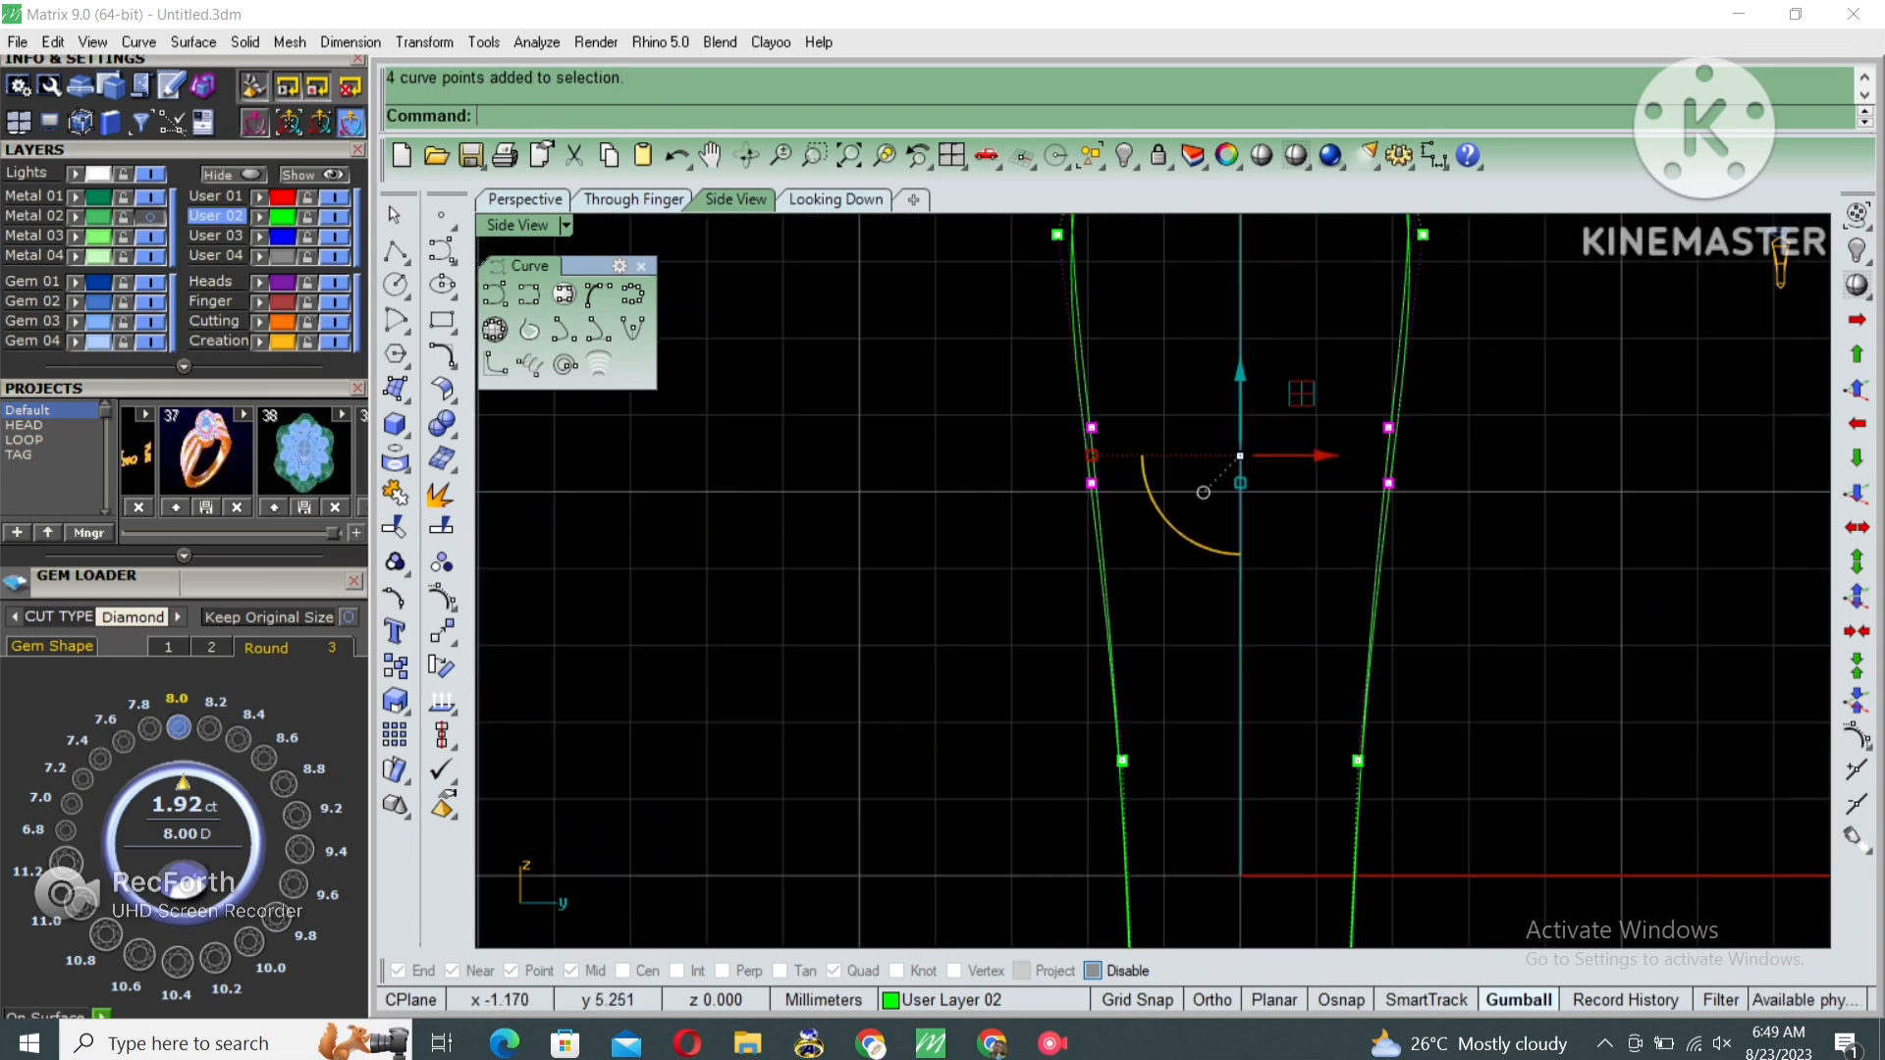
left_click_drag(1092, 455, 1124, 552)
scroll(1131, 505, "down", 3)
right_click_drag(1125, 552, 1137, 620)
scroll(1110, 468, "up", 1)
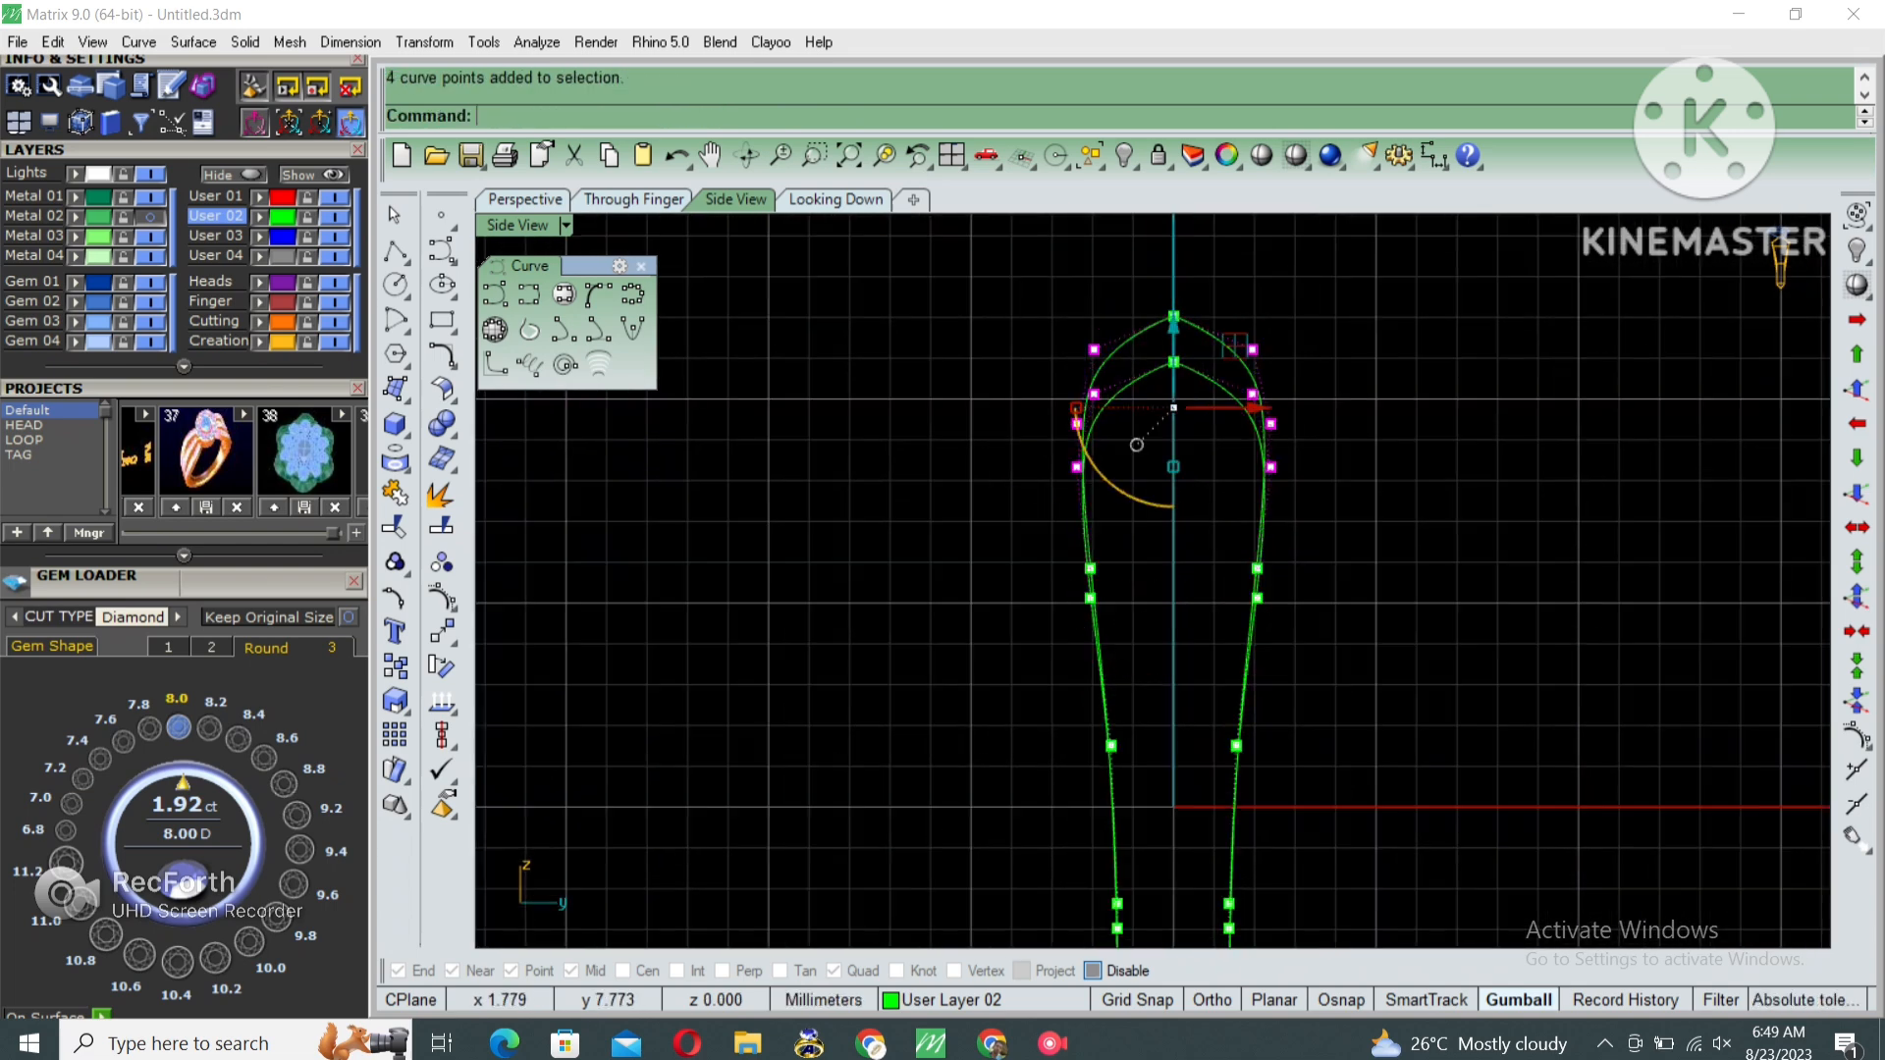
Scale the eight shoulder control points beneath the upper tips slightly outward from the centre axis.
scroll(1136, 445, "up", 2)
right_click_drag(1136, 445, 1179, 423)
left_click_drag(1069, 387, 1062, 386)
In the perspective view, scale the widest shoulder control points slightly farther apart and turn the control points off.
double_click(534, 225)
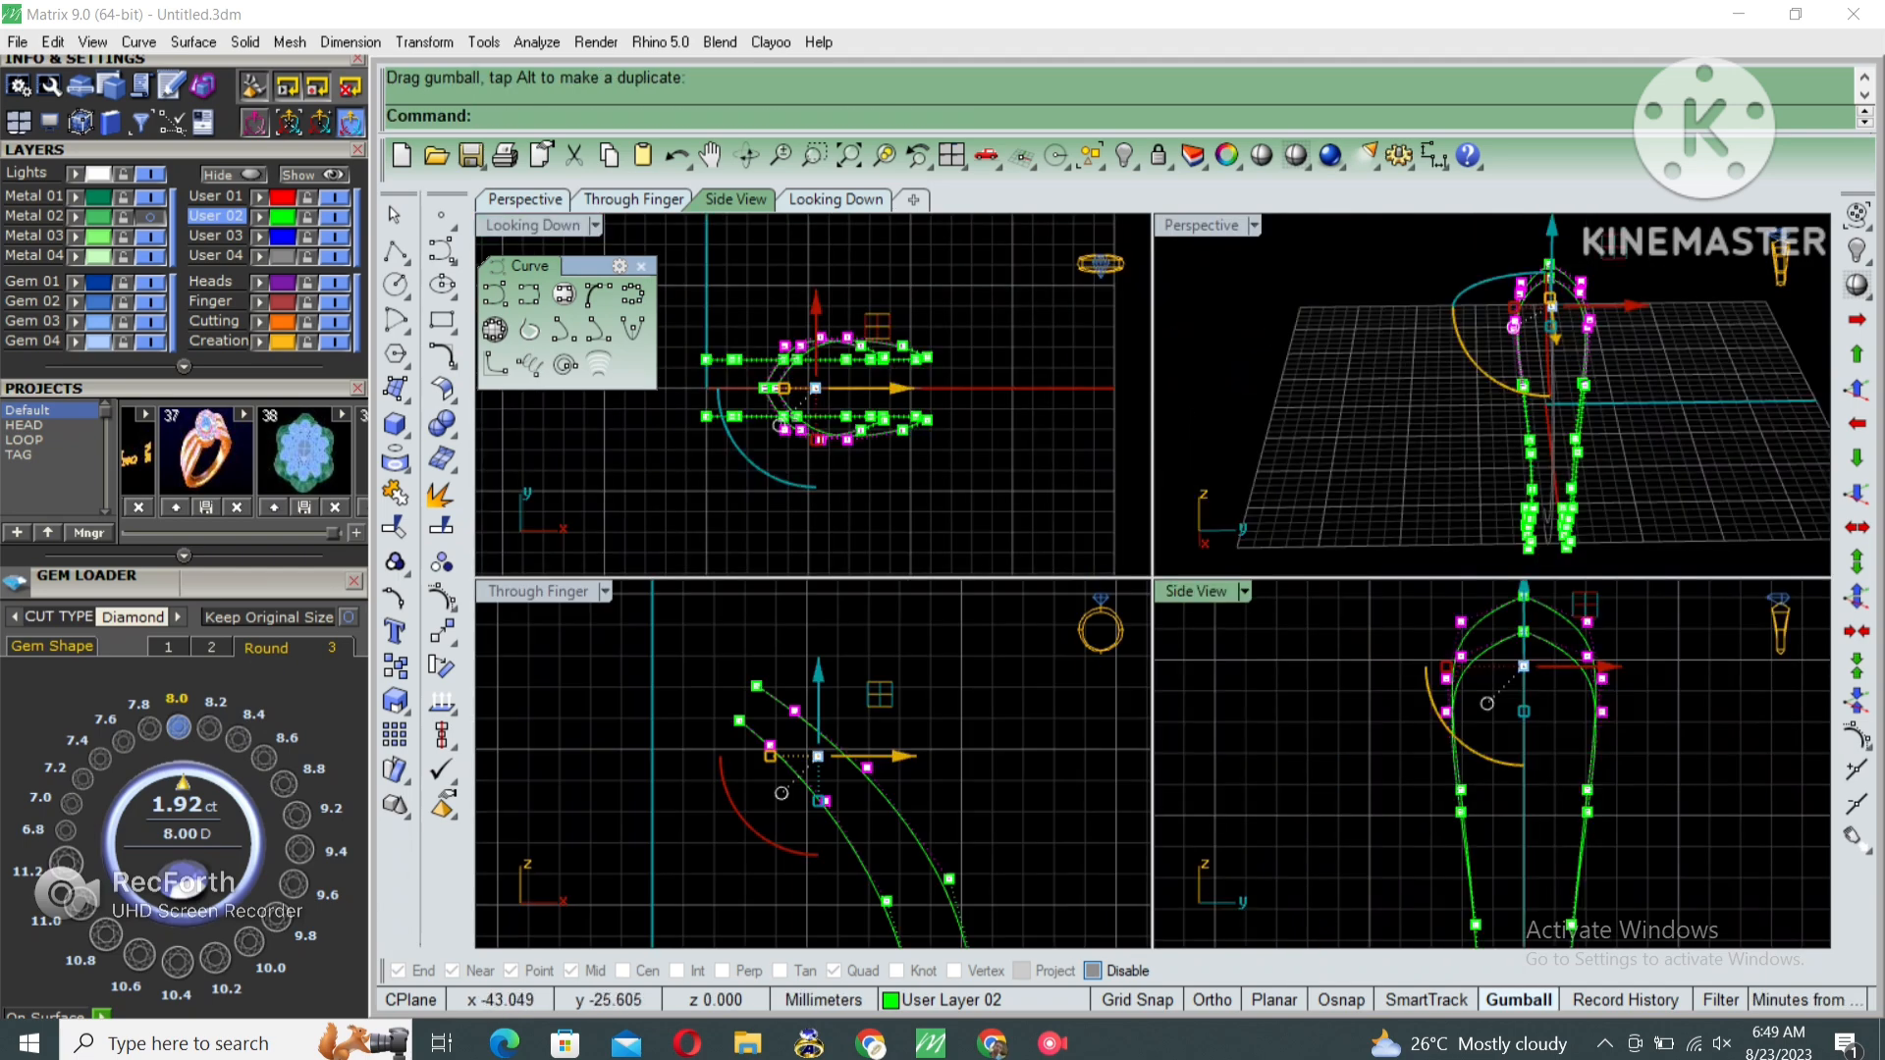
double_click(1200, 225)
right_click_drag(1229, 307, 1240, 450)
scroll(1239, 420, "up", 2)
left_click_drag(1129, 501, 1437, 362)
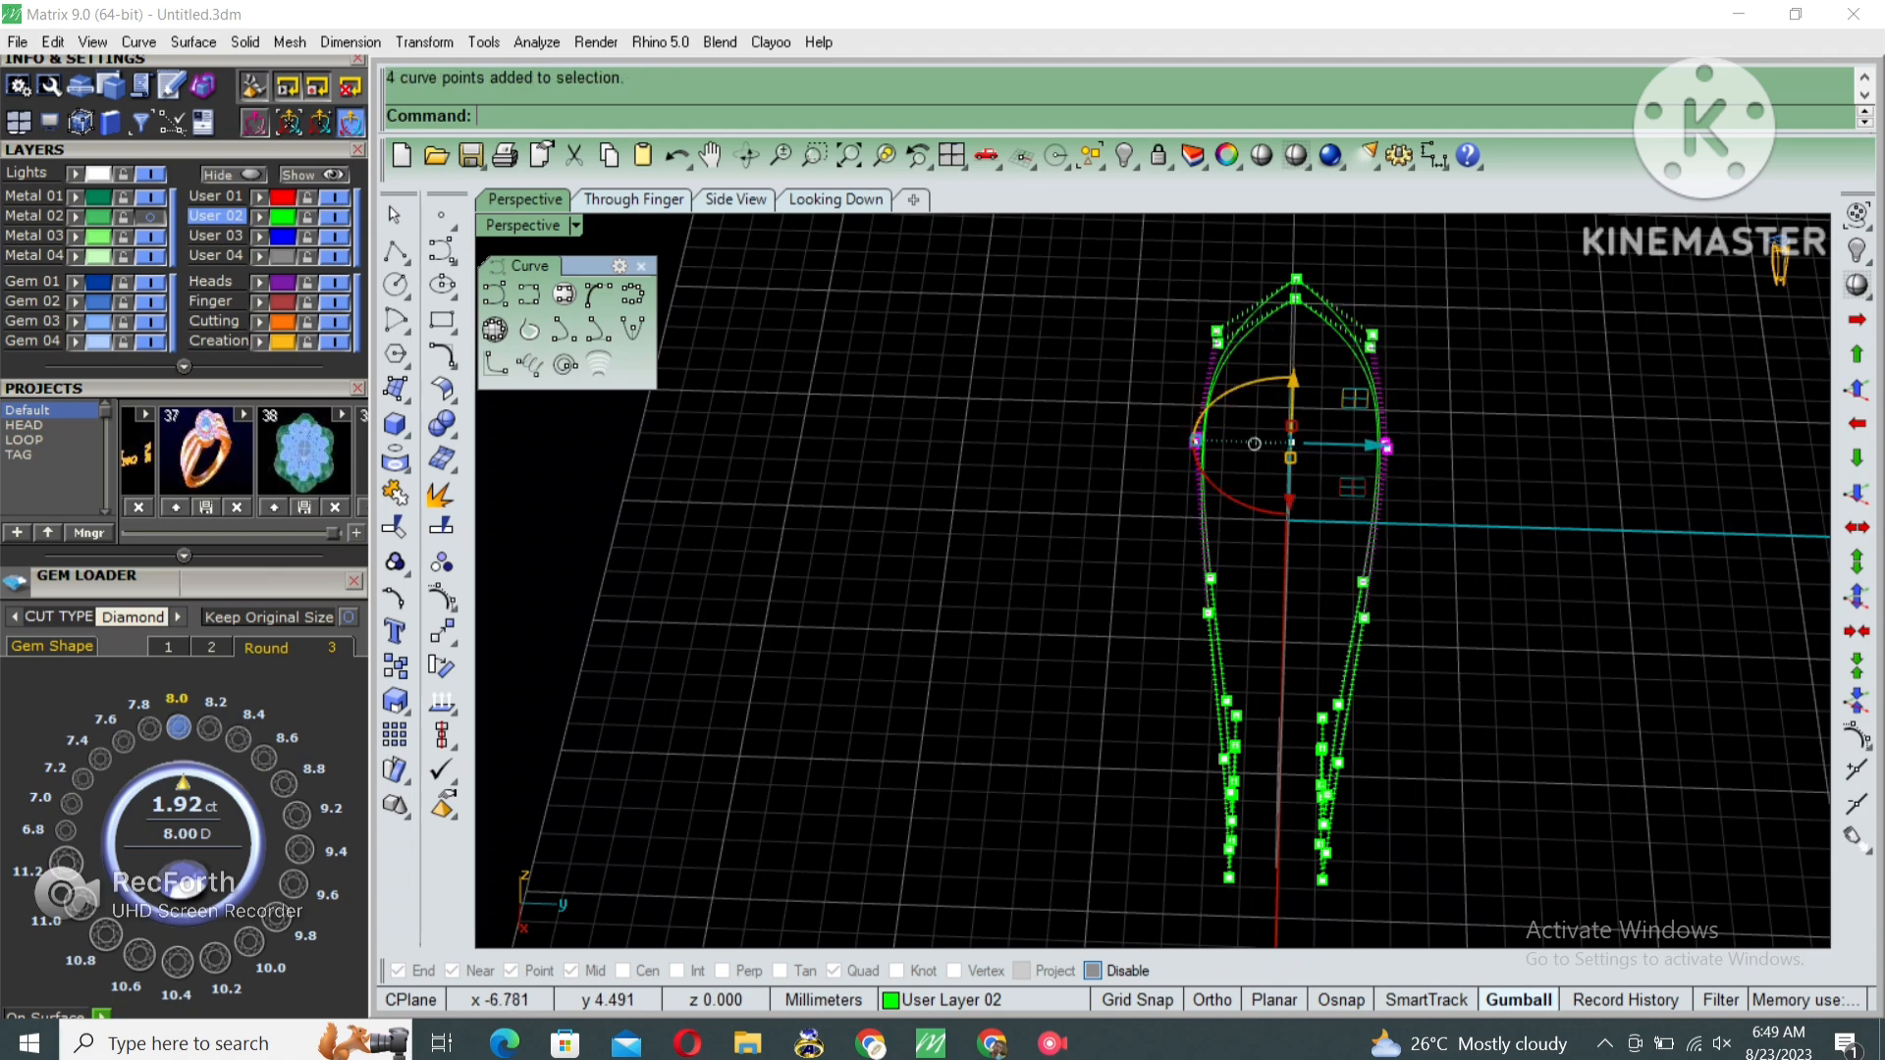
scroll(1258, 413, "up", 2)
left_click_drag(1160, 436, 1155, 436)
scroll(1259, 454, "down", 4)
key("Escape")
key("Escape")
Show the diamond and prong head to check their fit with the side curves, and hide them again.
right_click_drag(1259, 454, 1389, 728)
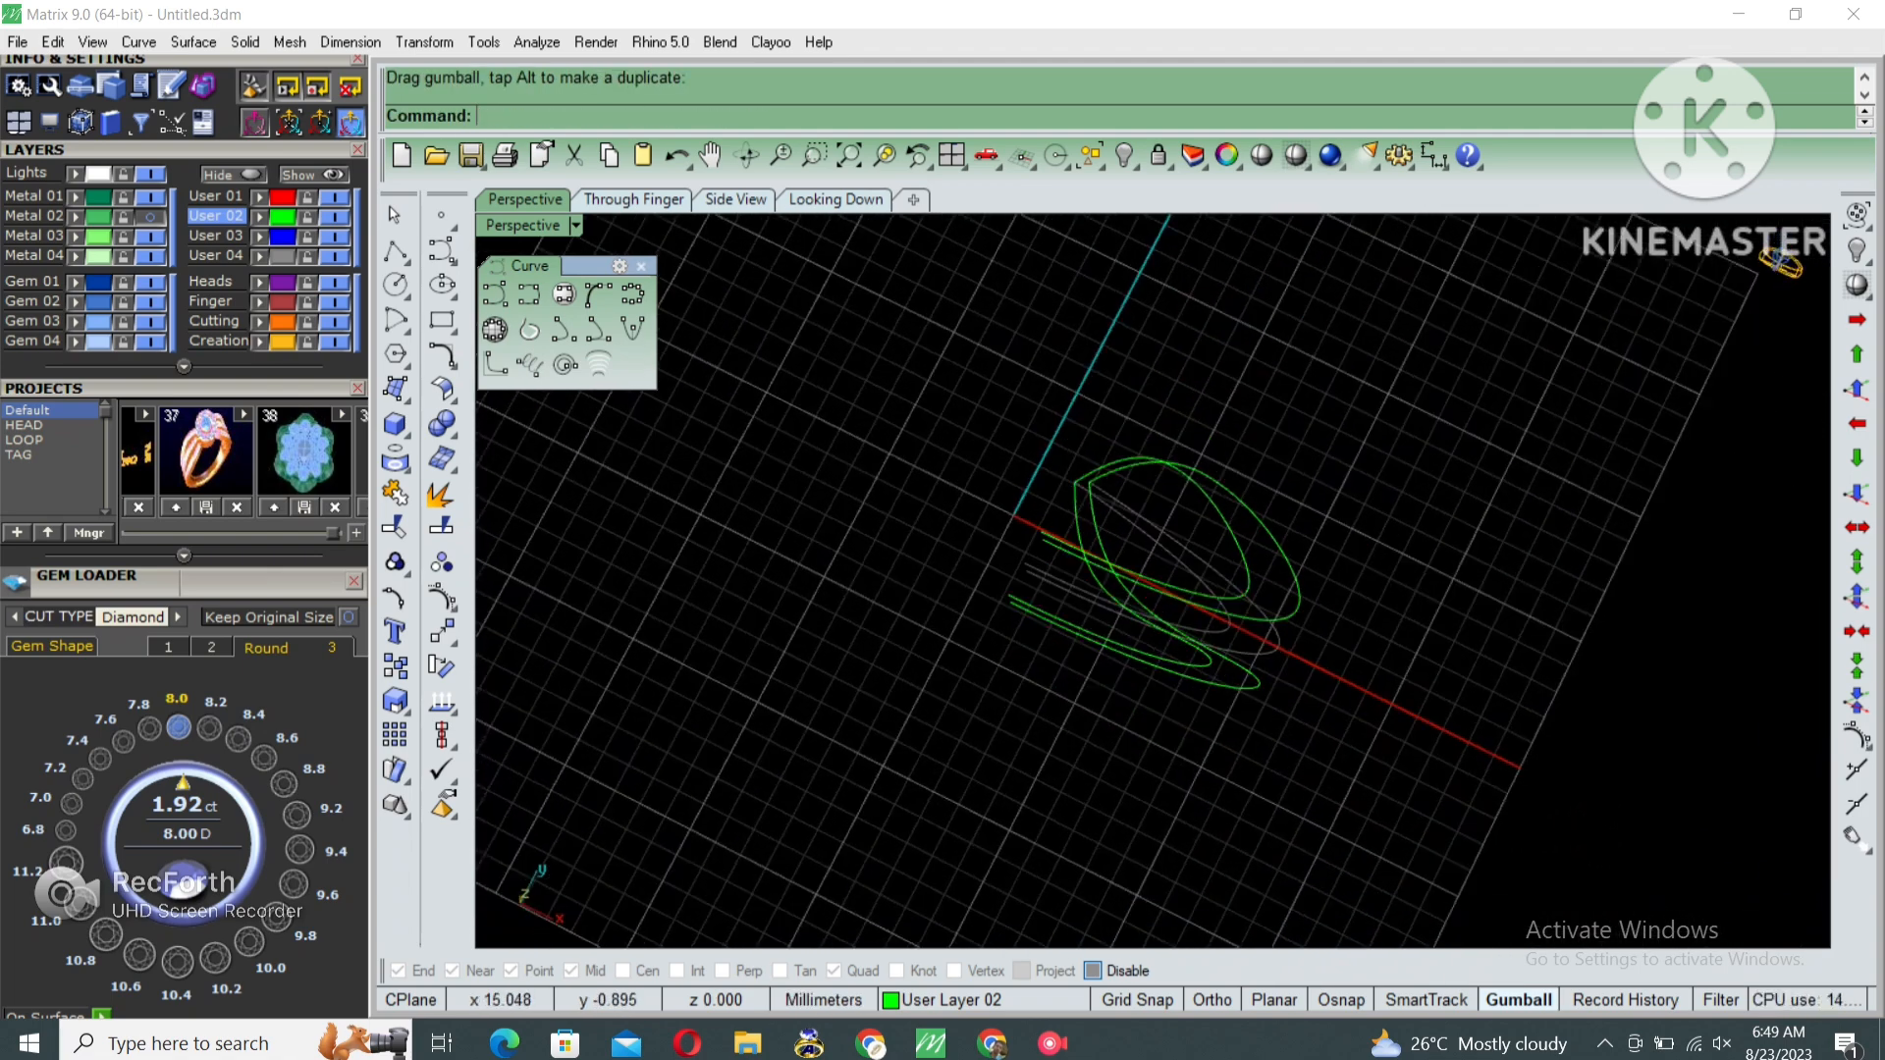
key("ctrl+shift+h")
left_click(1078, 532)
right_click(1104, 577)
right_click_drag(1088, 572, 1100, 511)
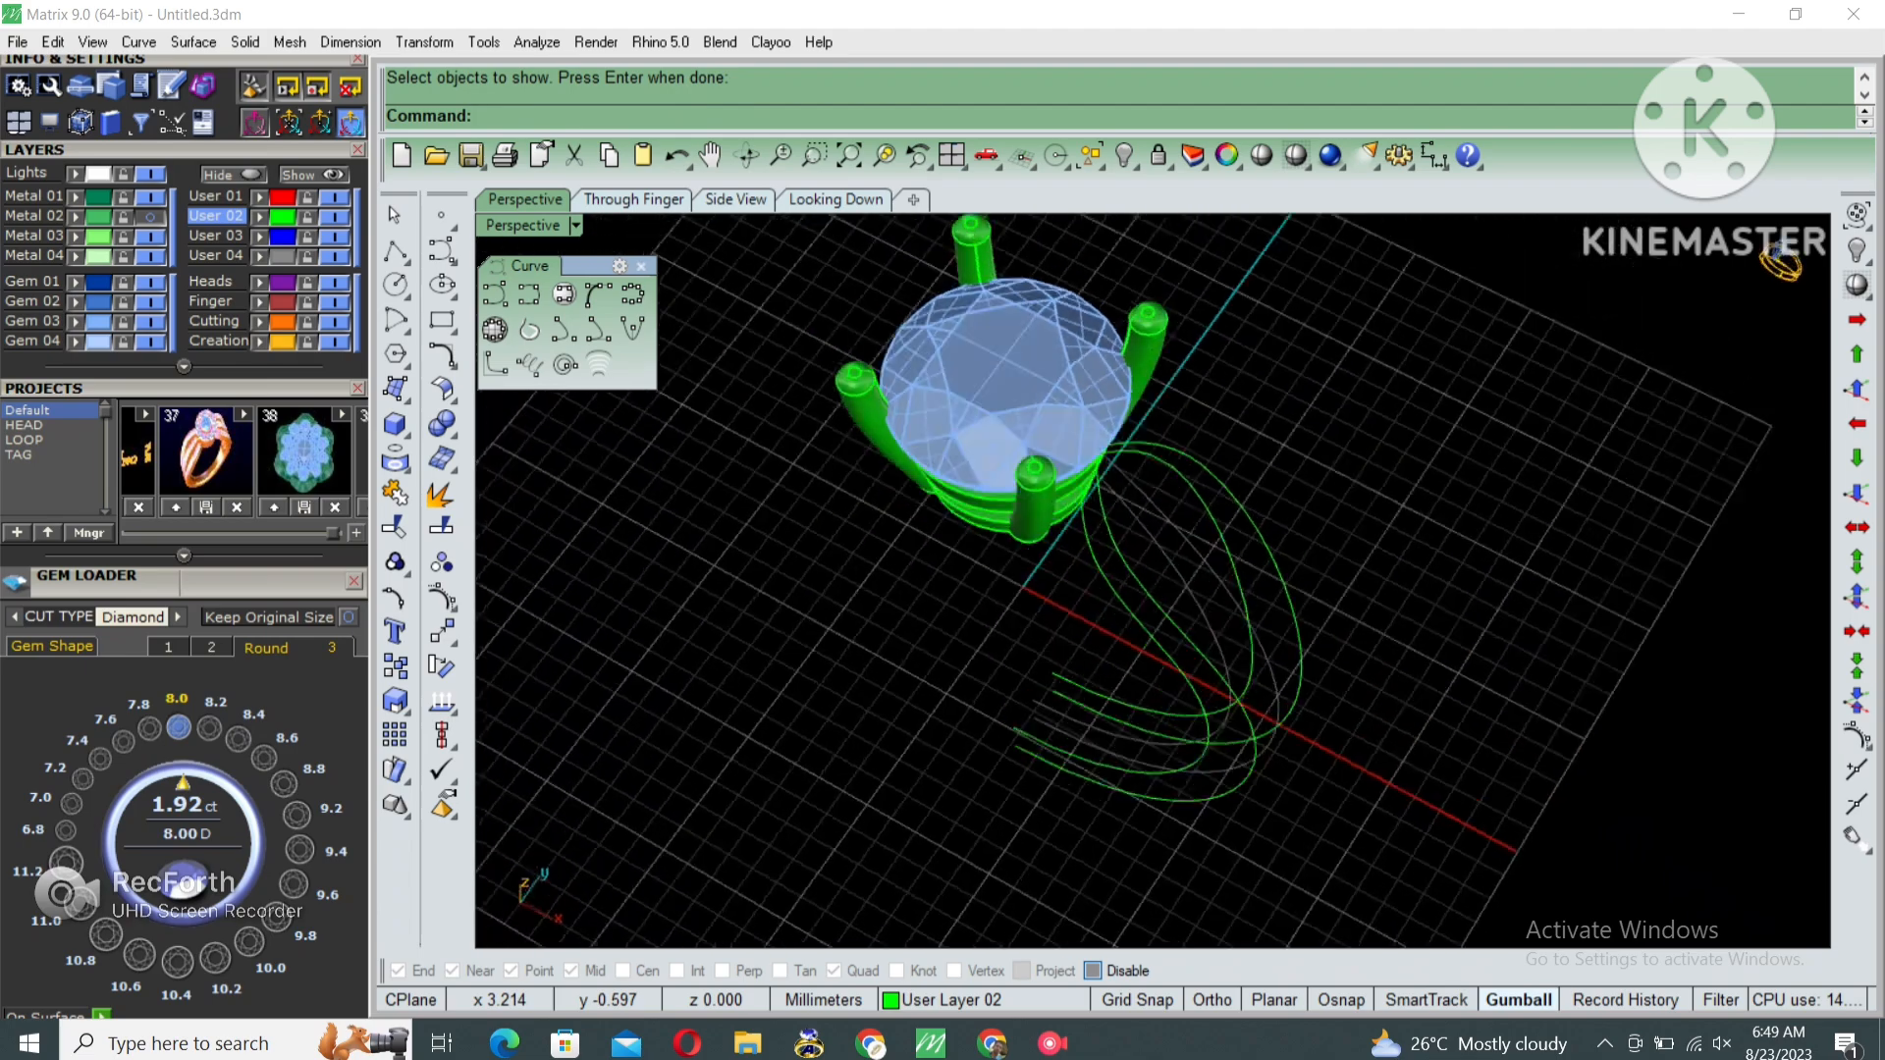
mouse_move(1779, 261)
right_mouse_down()
mouse_move(1779, 221)
mouse_move(1783, 264)
right_mouse_up()
key("ctrl+a")
key("ctrl+h")
Unlock the two middle profile curves and put them on the Creation layer.
key("ctrl+alt+l")
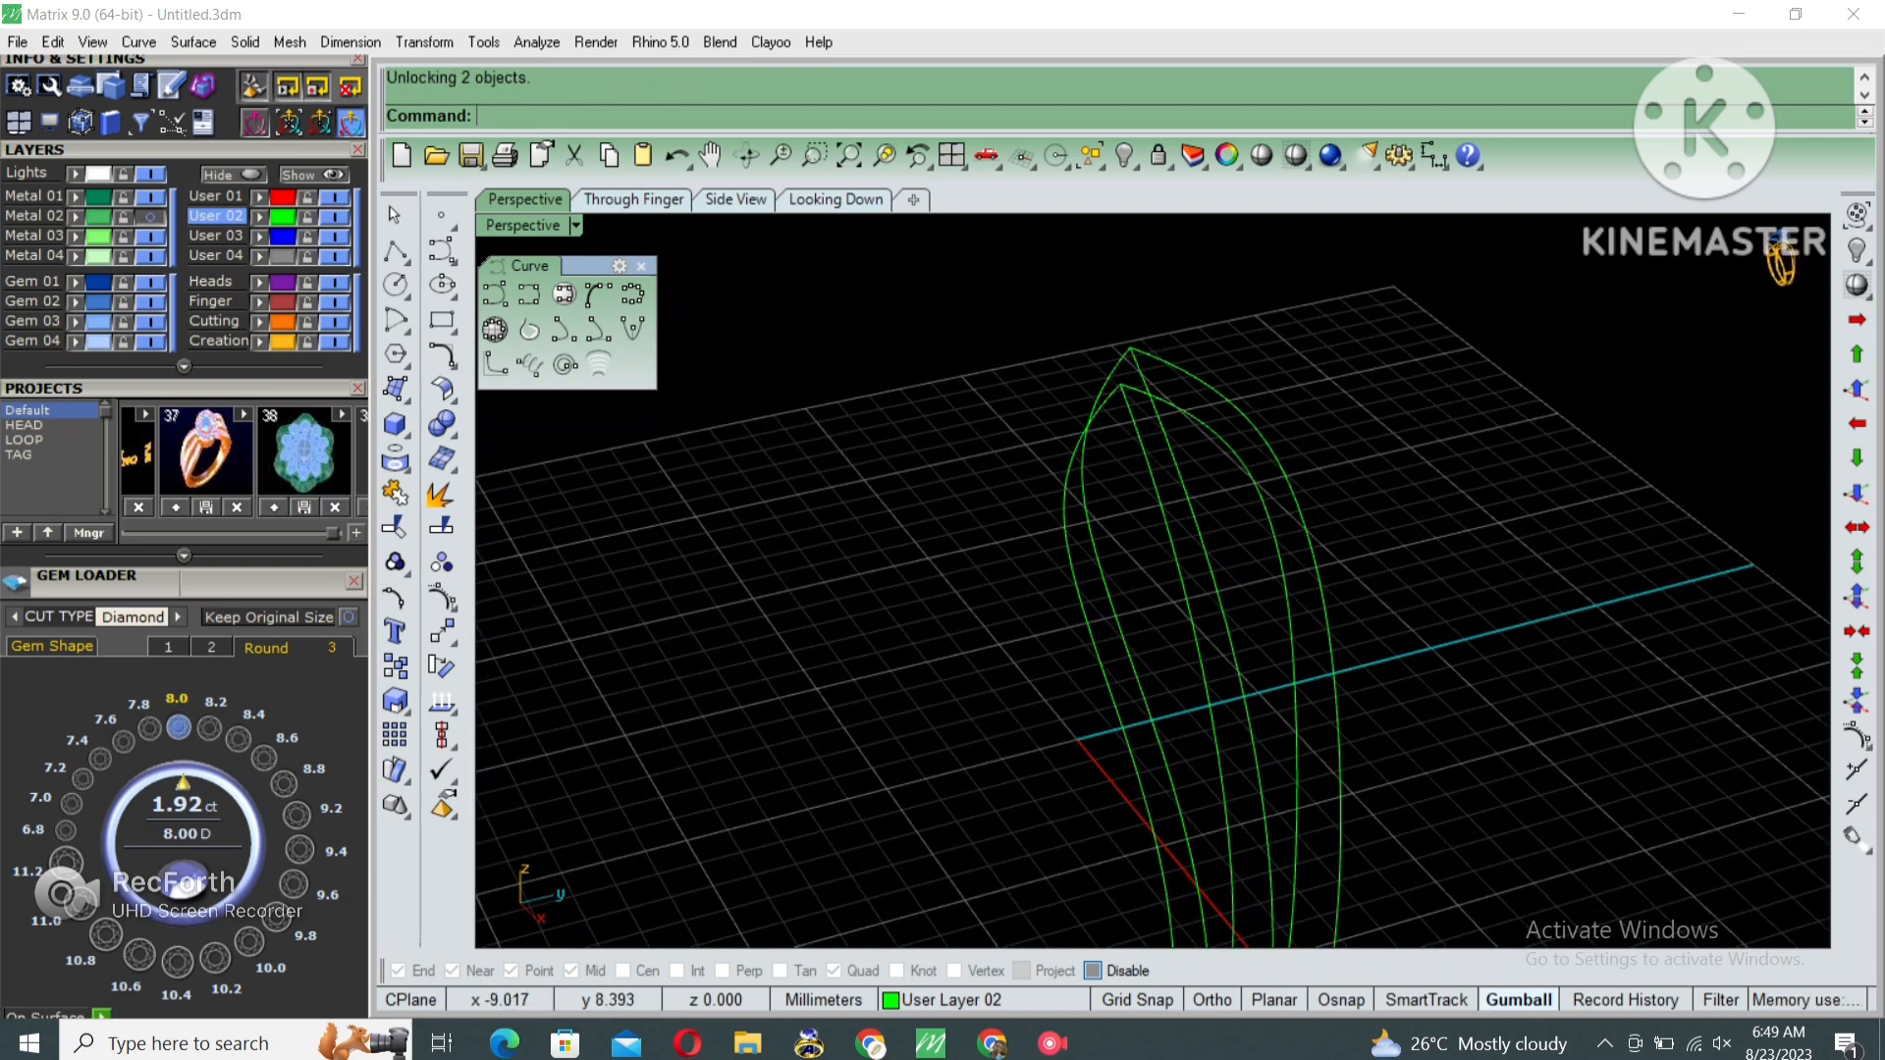
left_click_drag(1220, 508, 1139, 555)
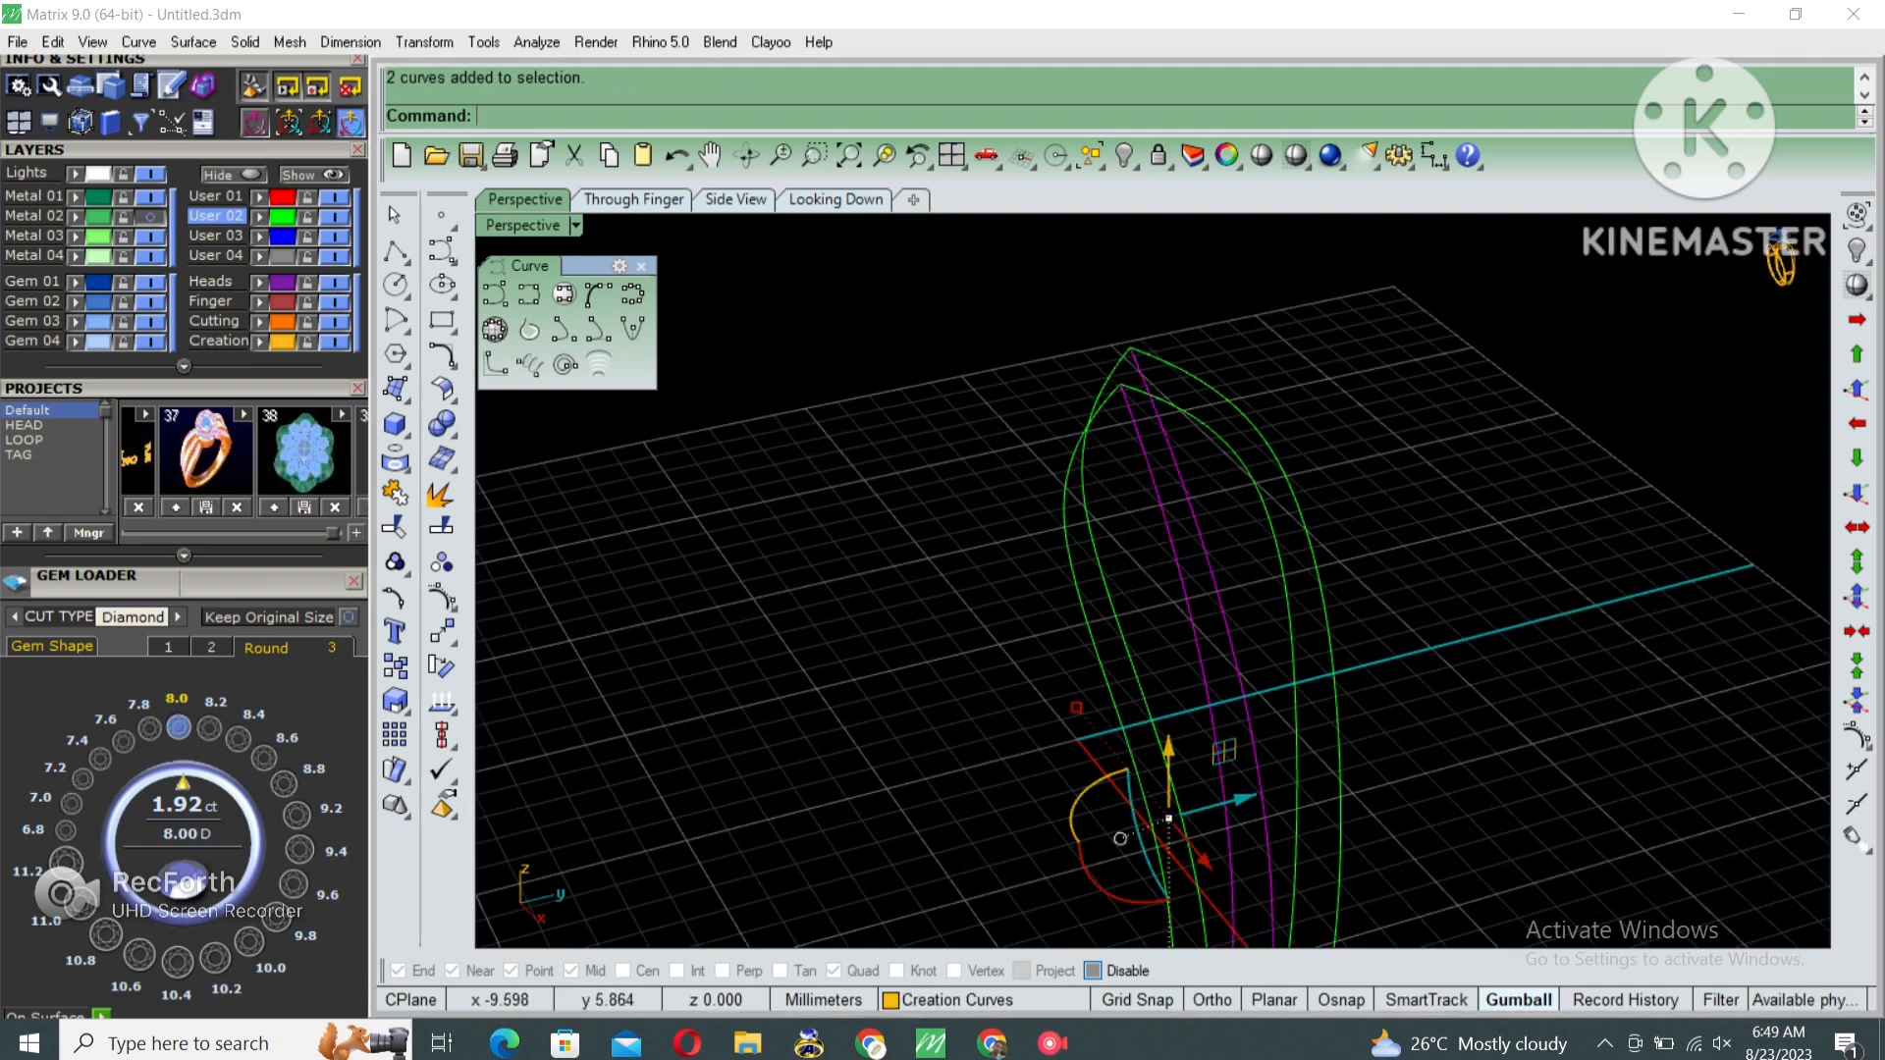
key("Escape")
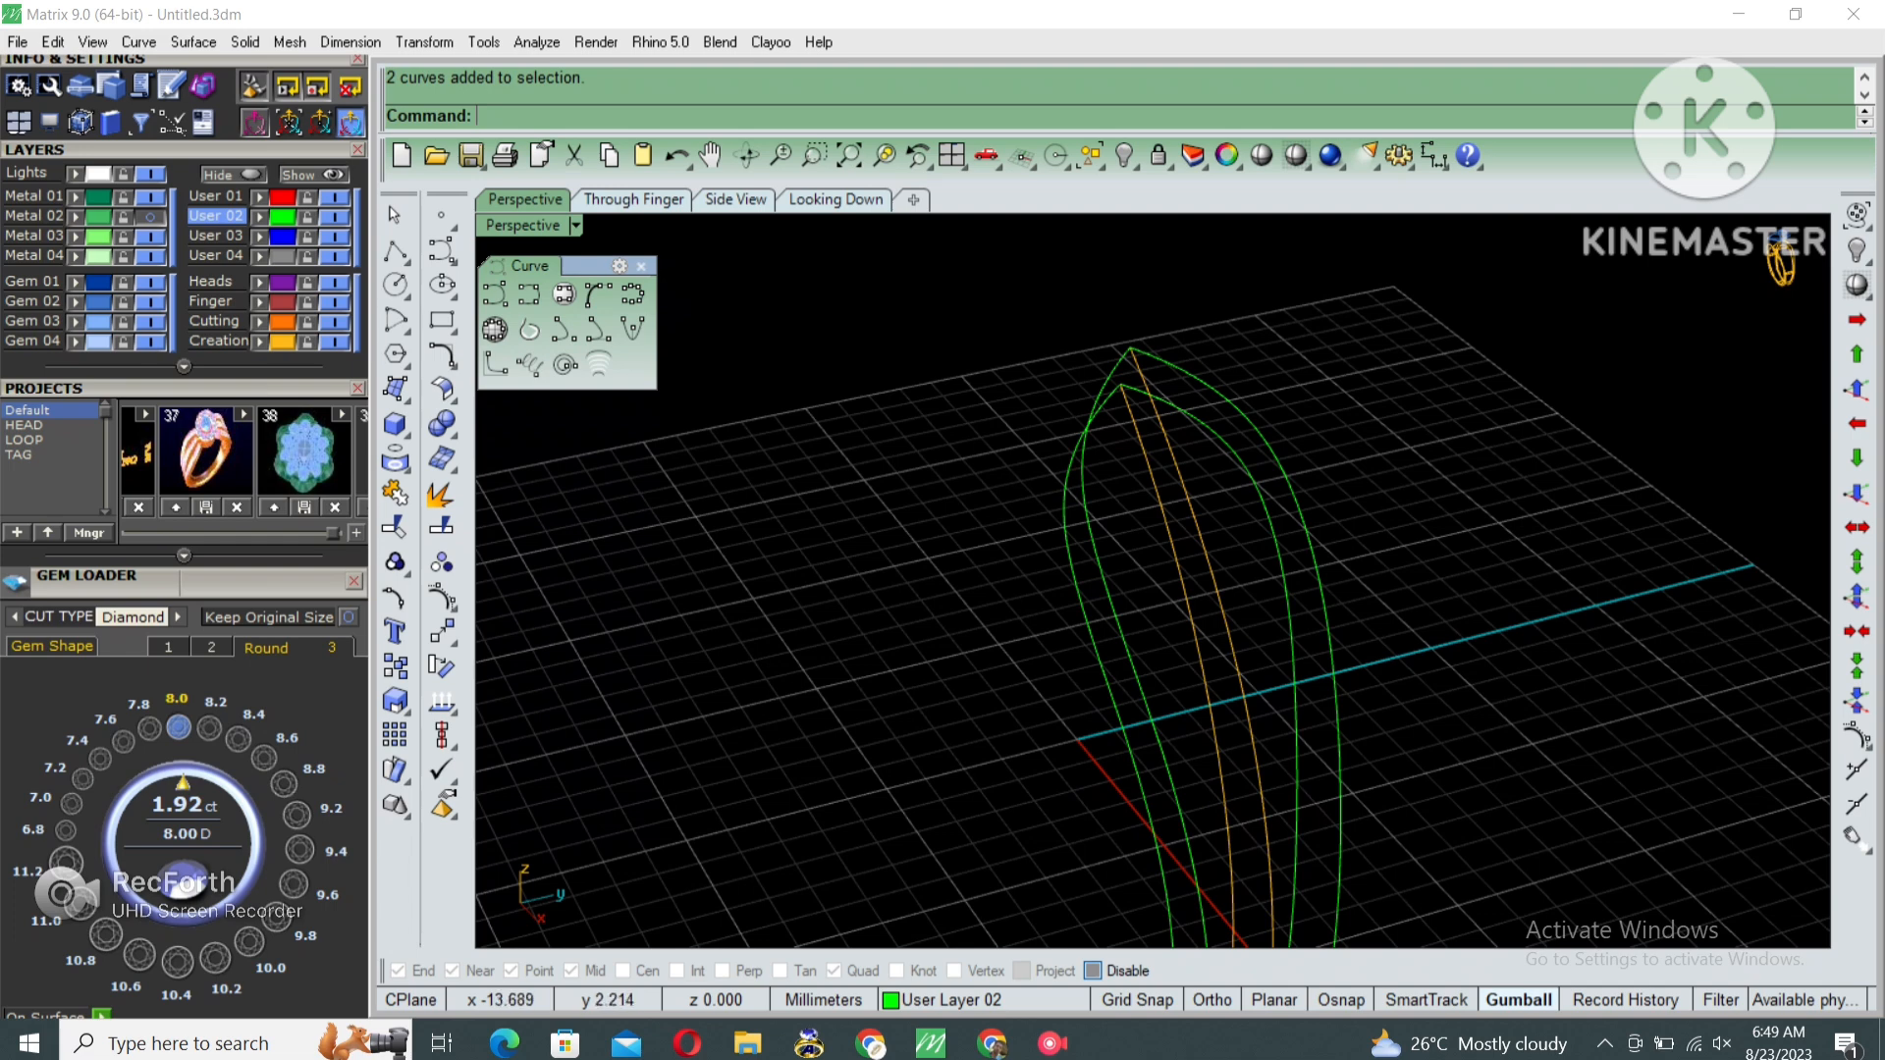
Hide the two middle profile curves, leaving only the four side curves on screen.
left_click_drag(1210, 460, 1084, 511)
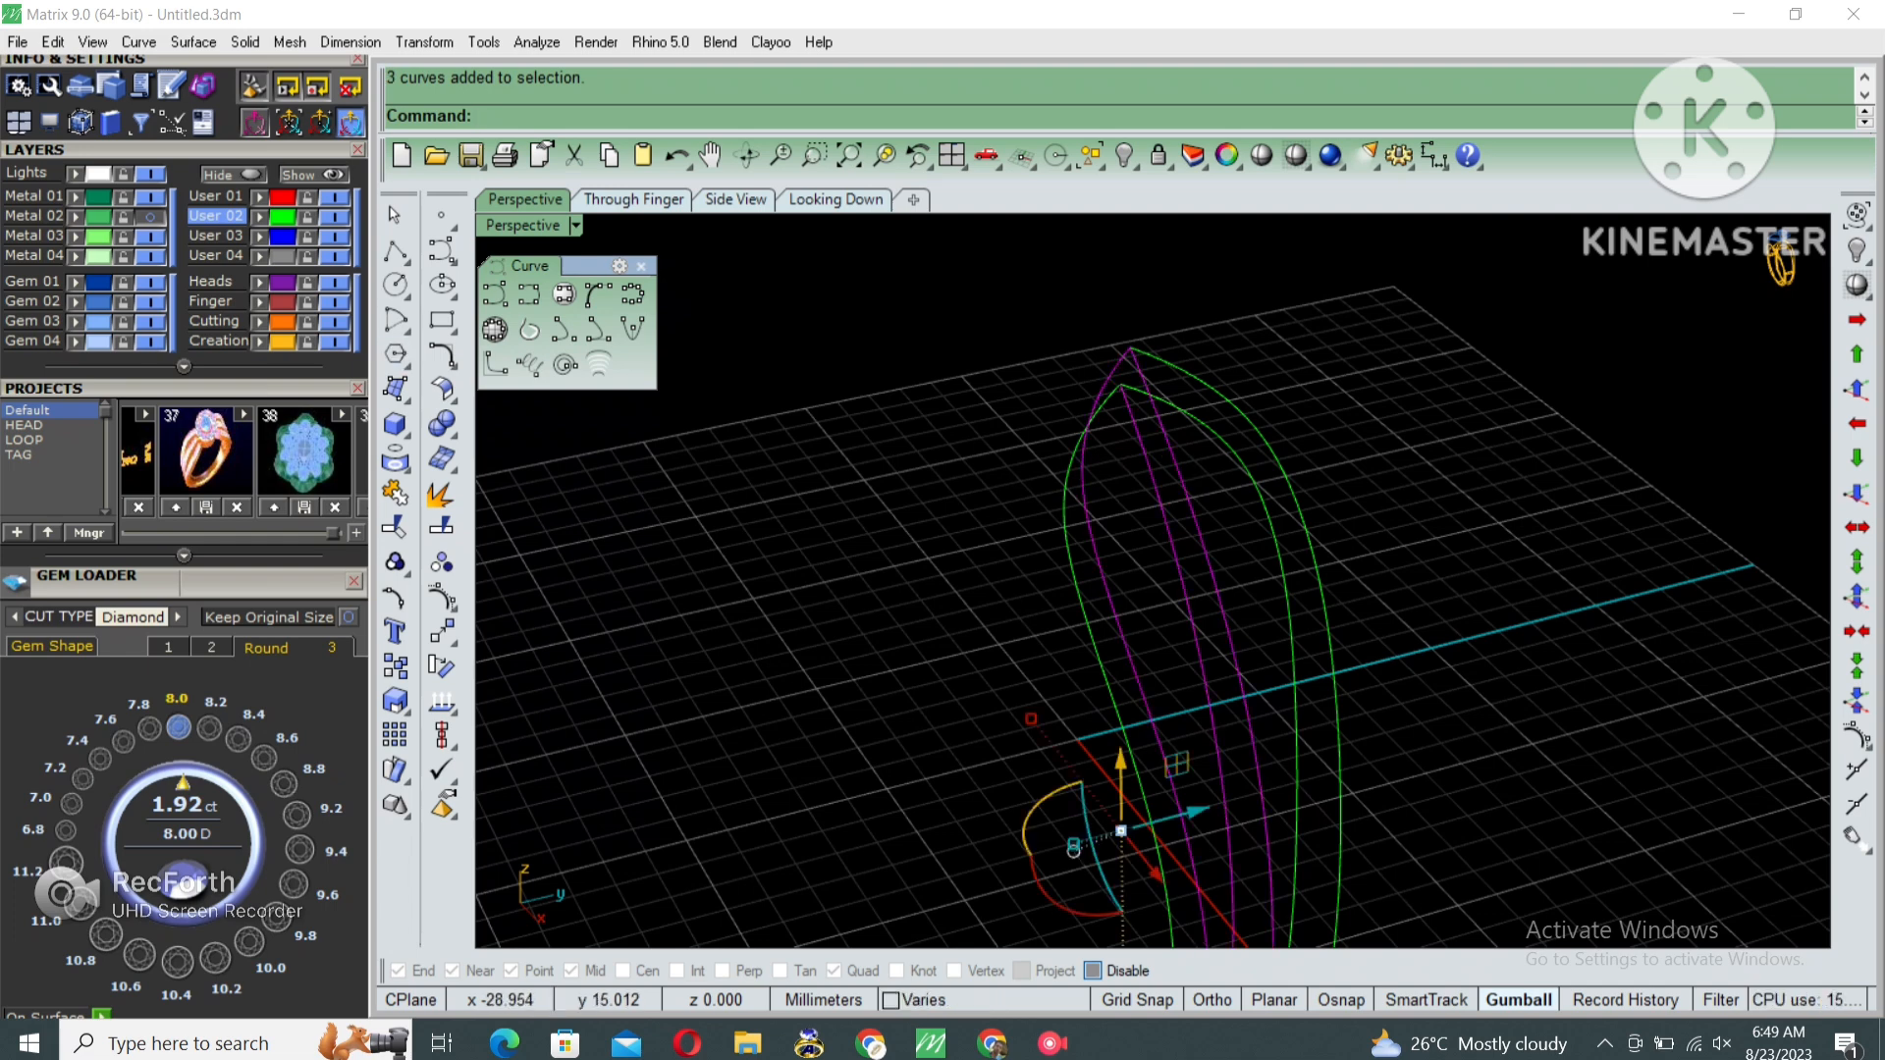
left_click_drag(1195, 472, 1135, 503)
left_click(1124, 155)
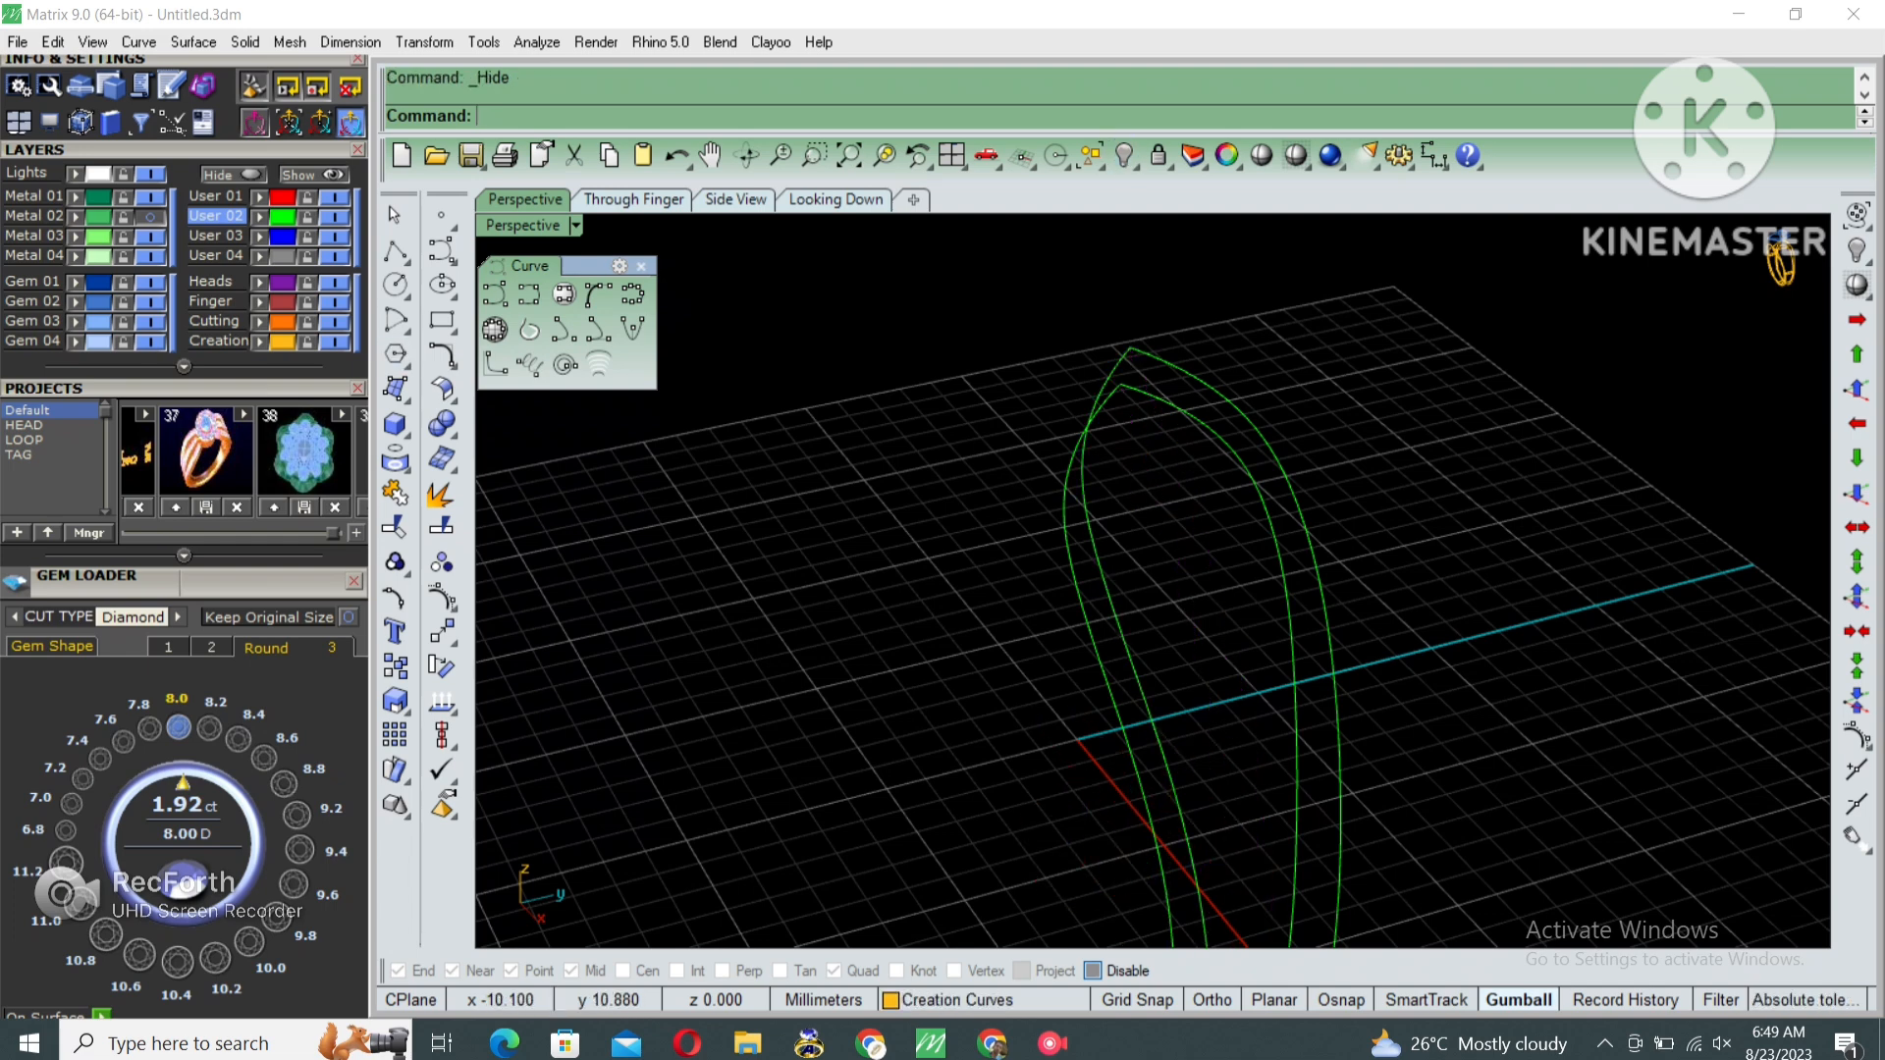
Loft the two outer side curves into a surface using Straight sections and Do not simplify.
left_click(1269, 438)
left_click_drag(1167, 823, 1120, 840)
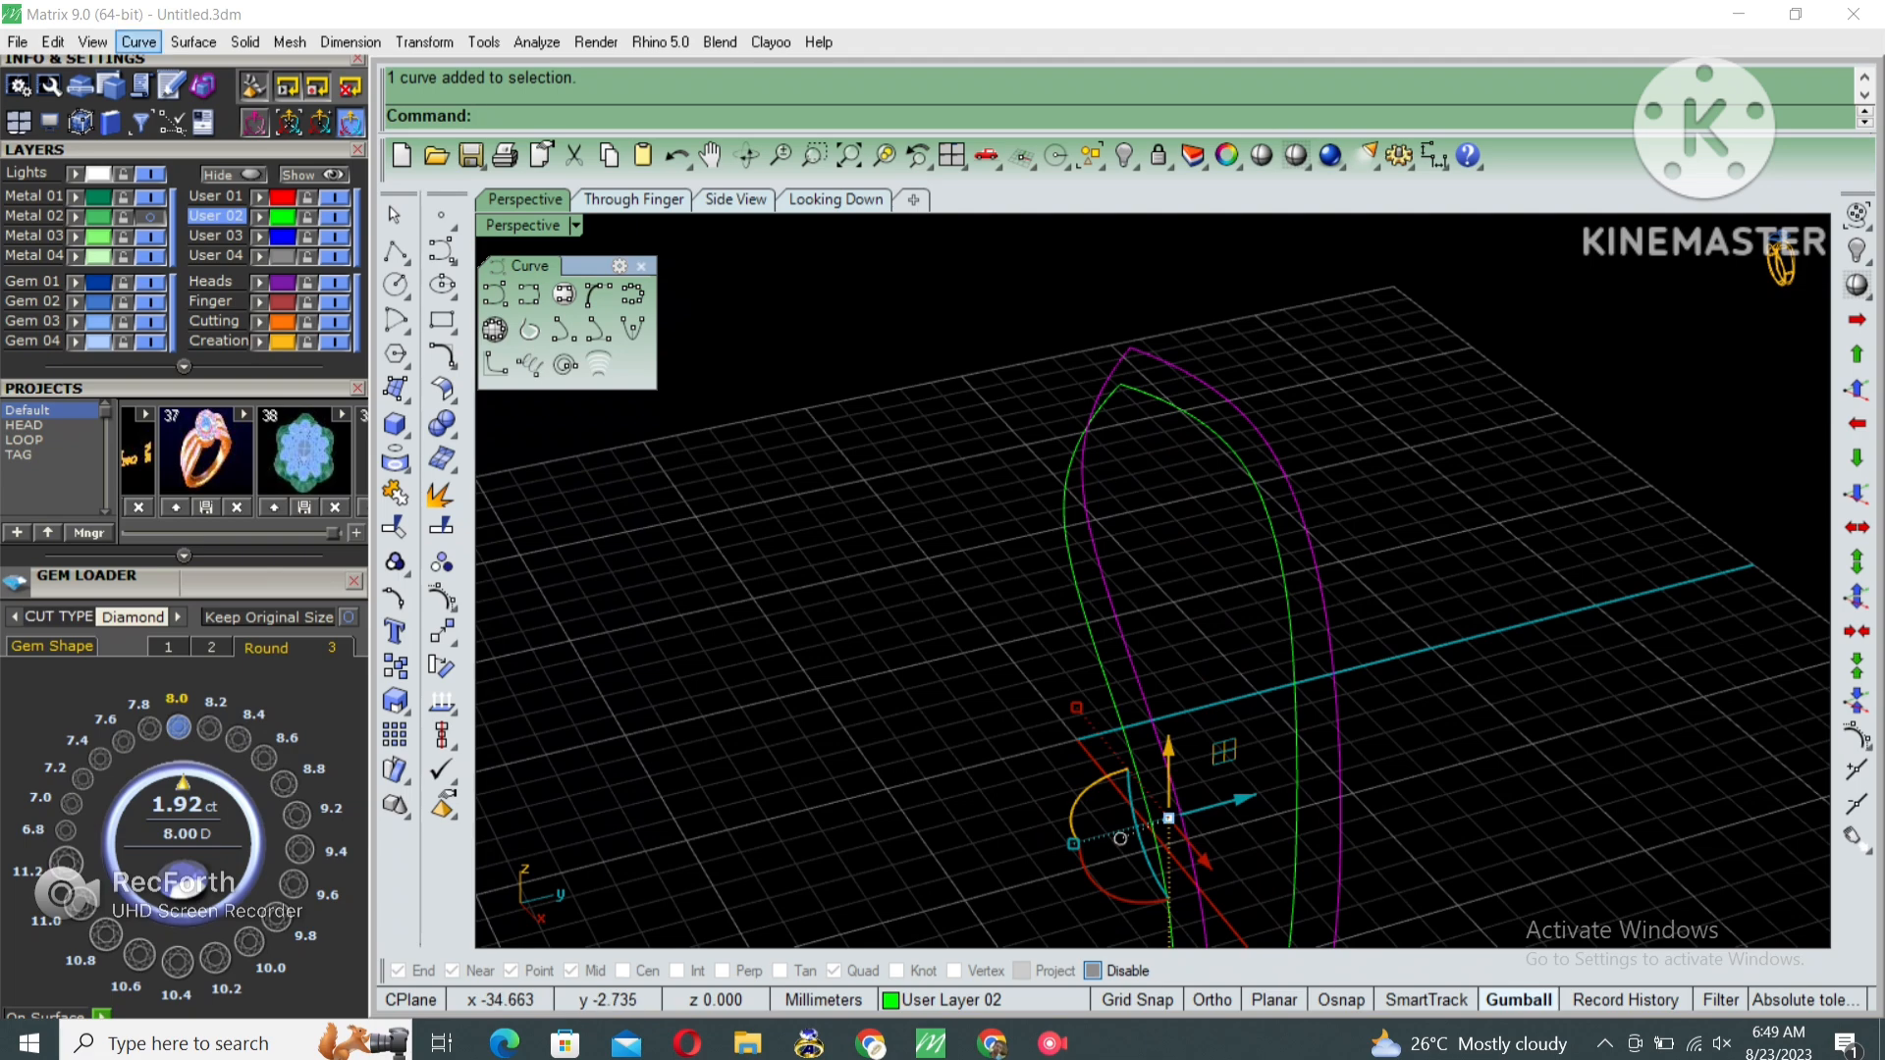
left_click(193, 41)
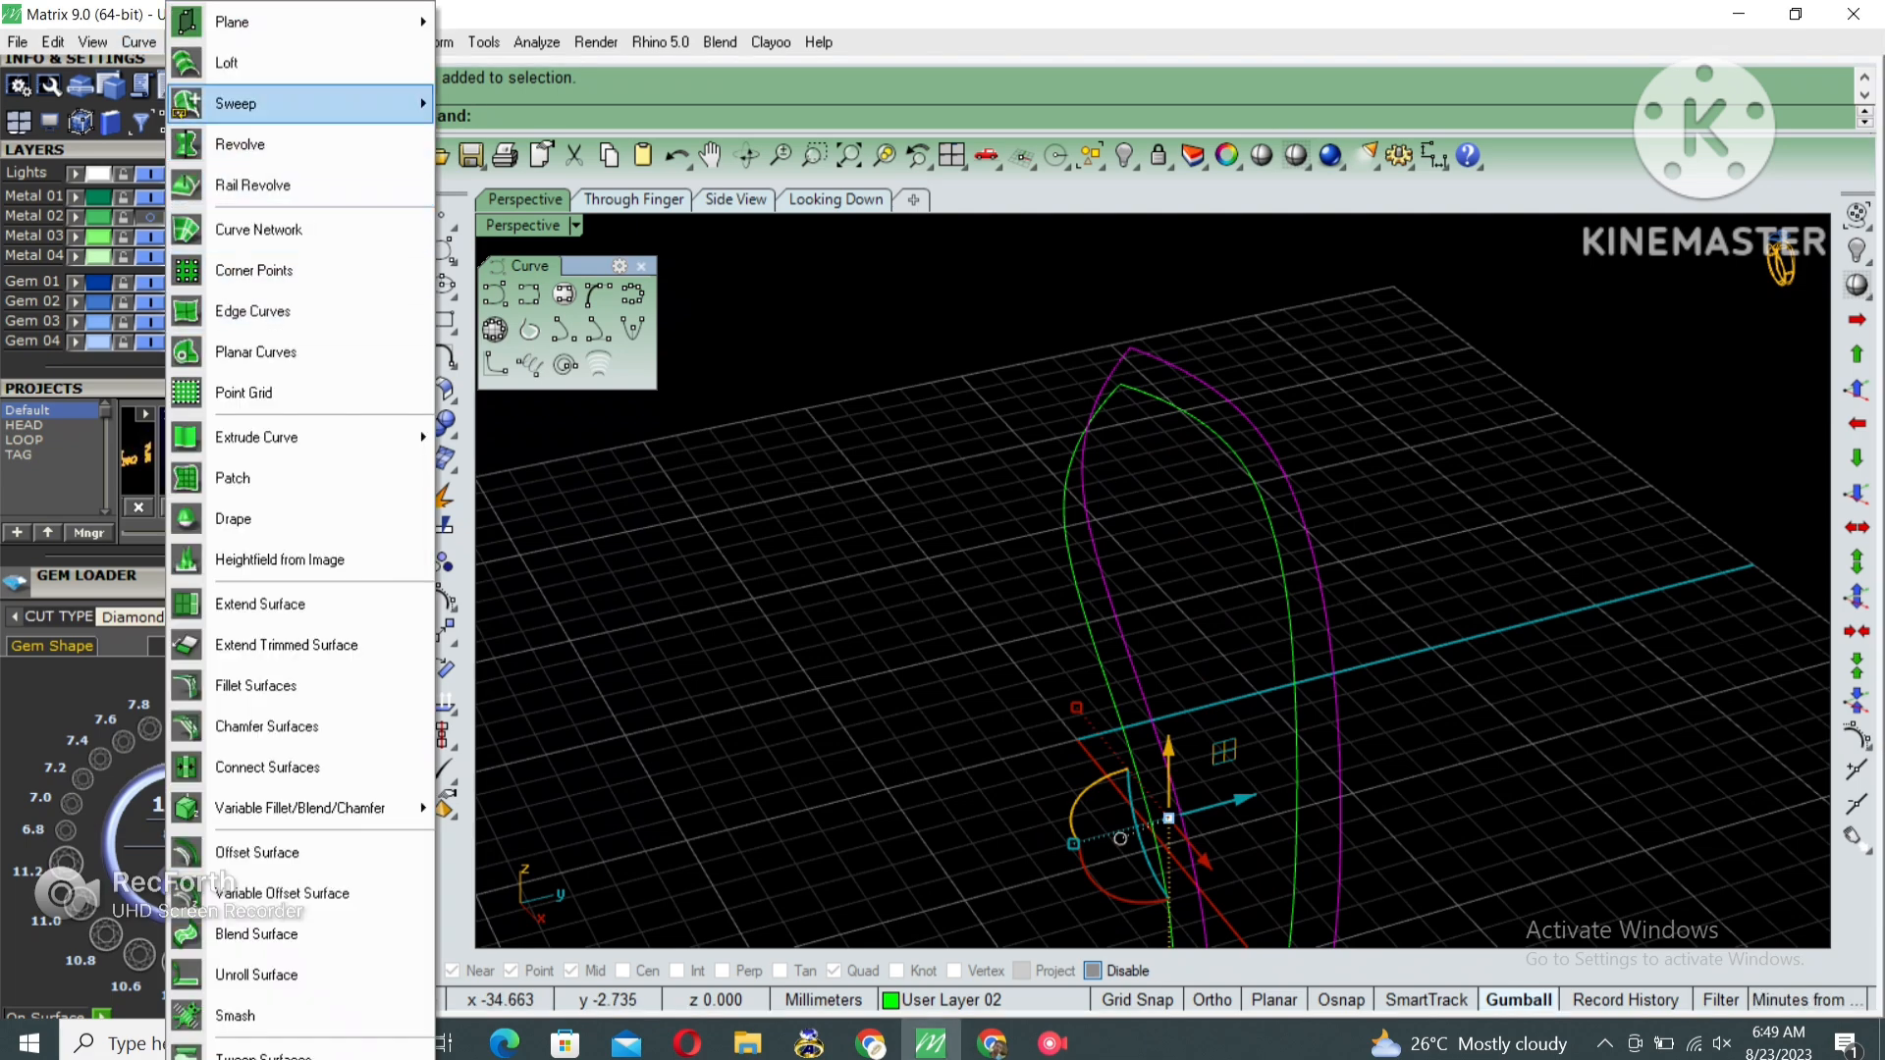
left_click(227, 63)
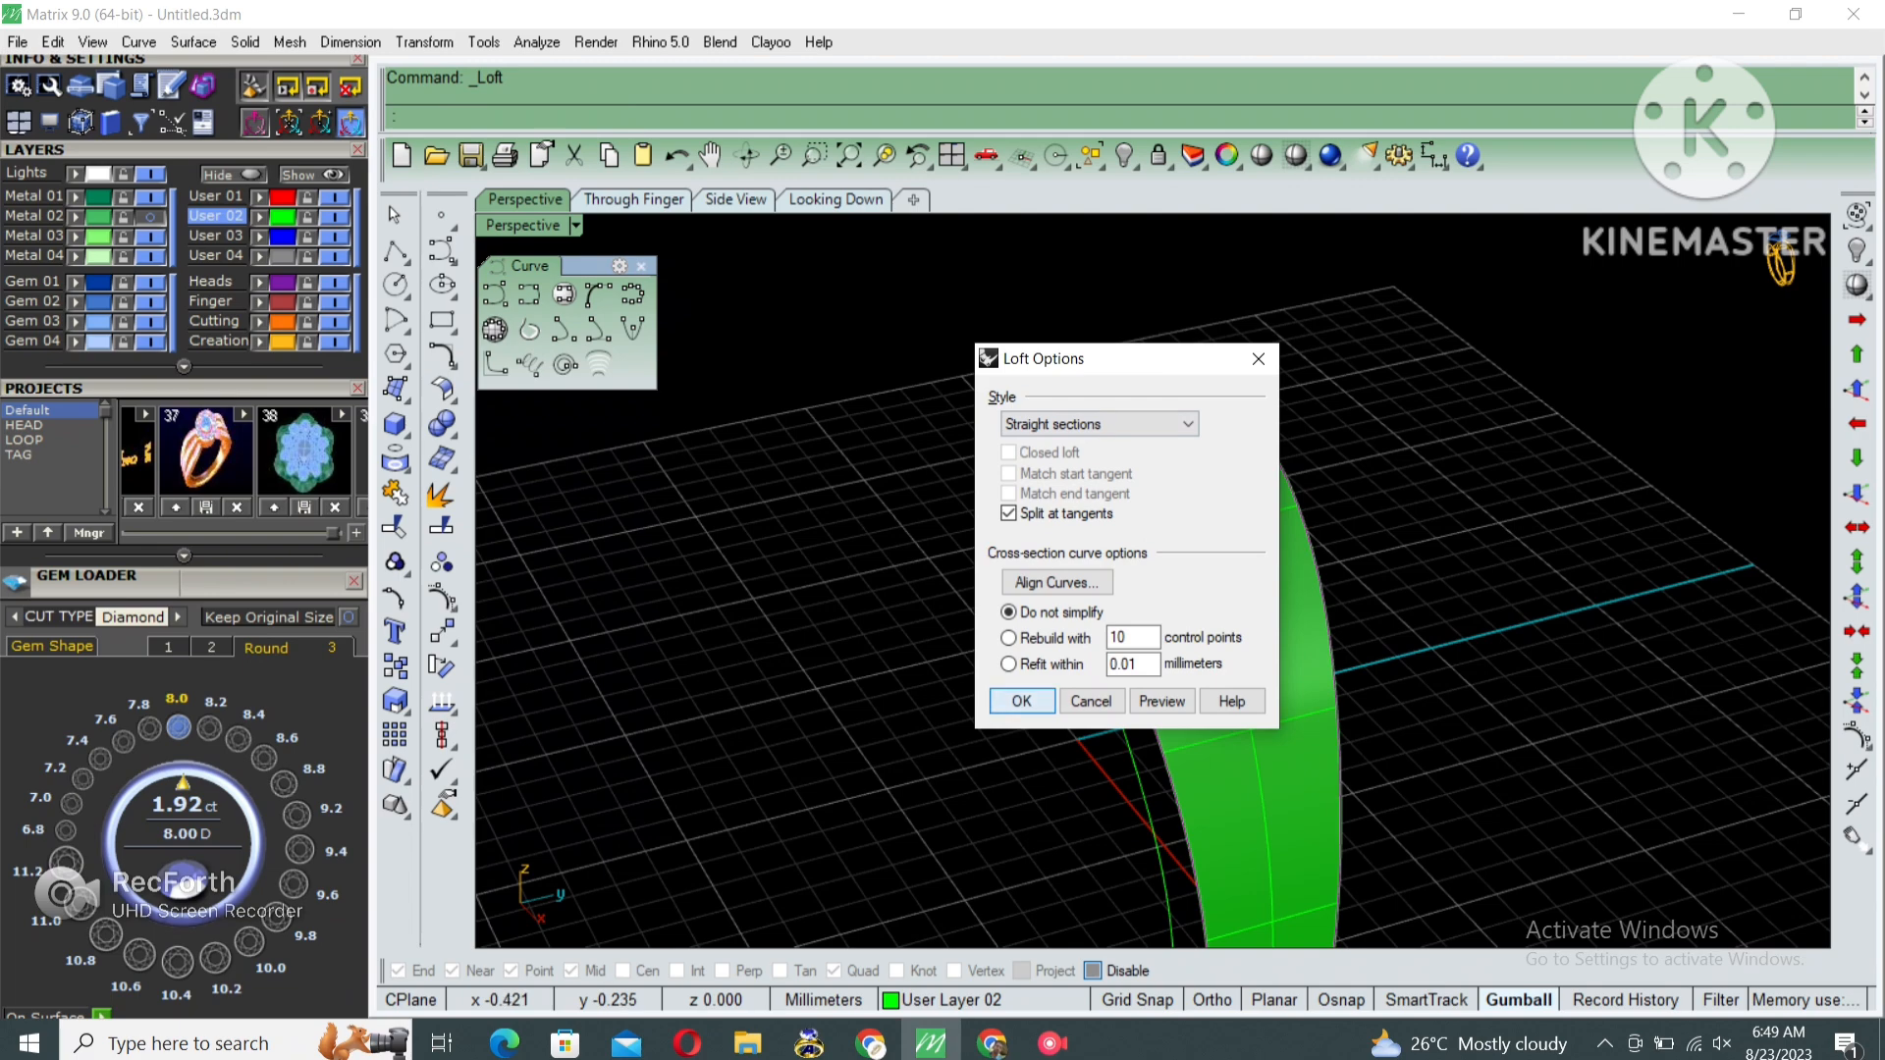
left_click(1021, 701)
Loft the two inner side curves into the shank's inner surface.
right_click_drag(1026, 697, 1217, 604)
key("Escape")
left_click(1117, 506)
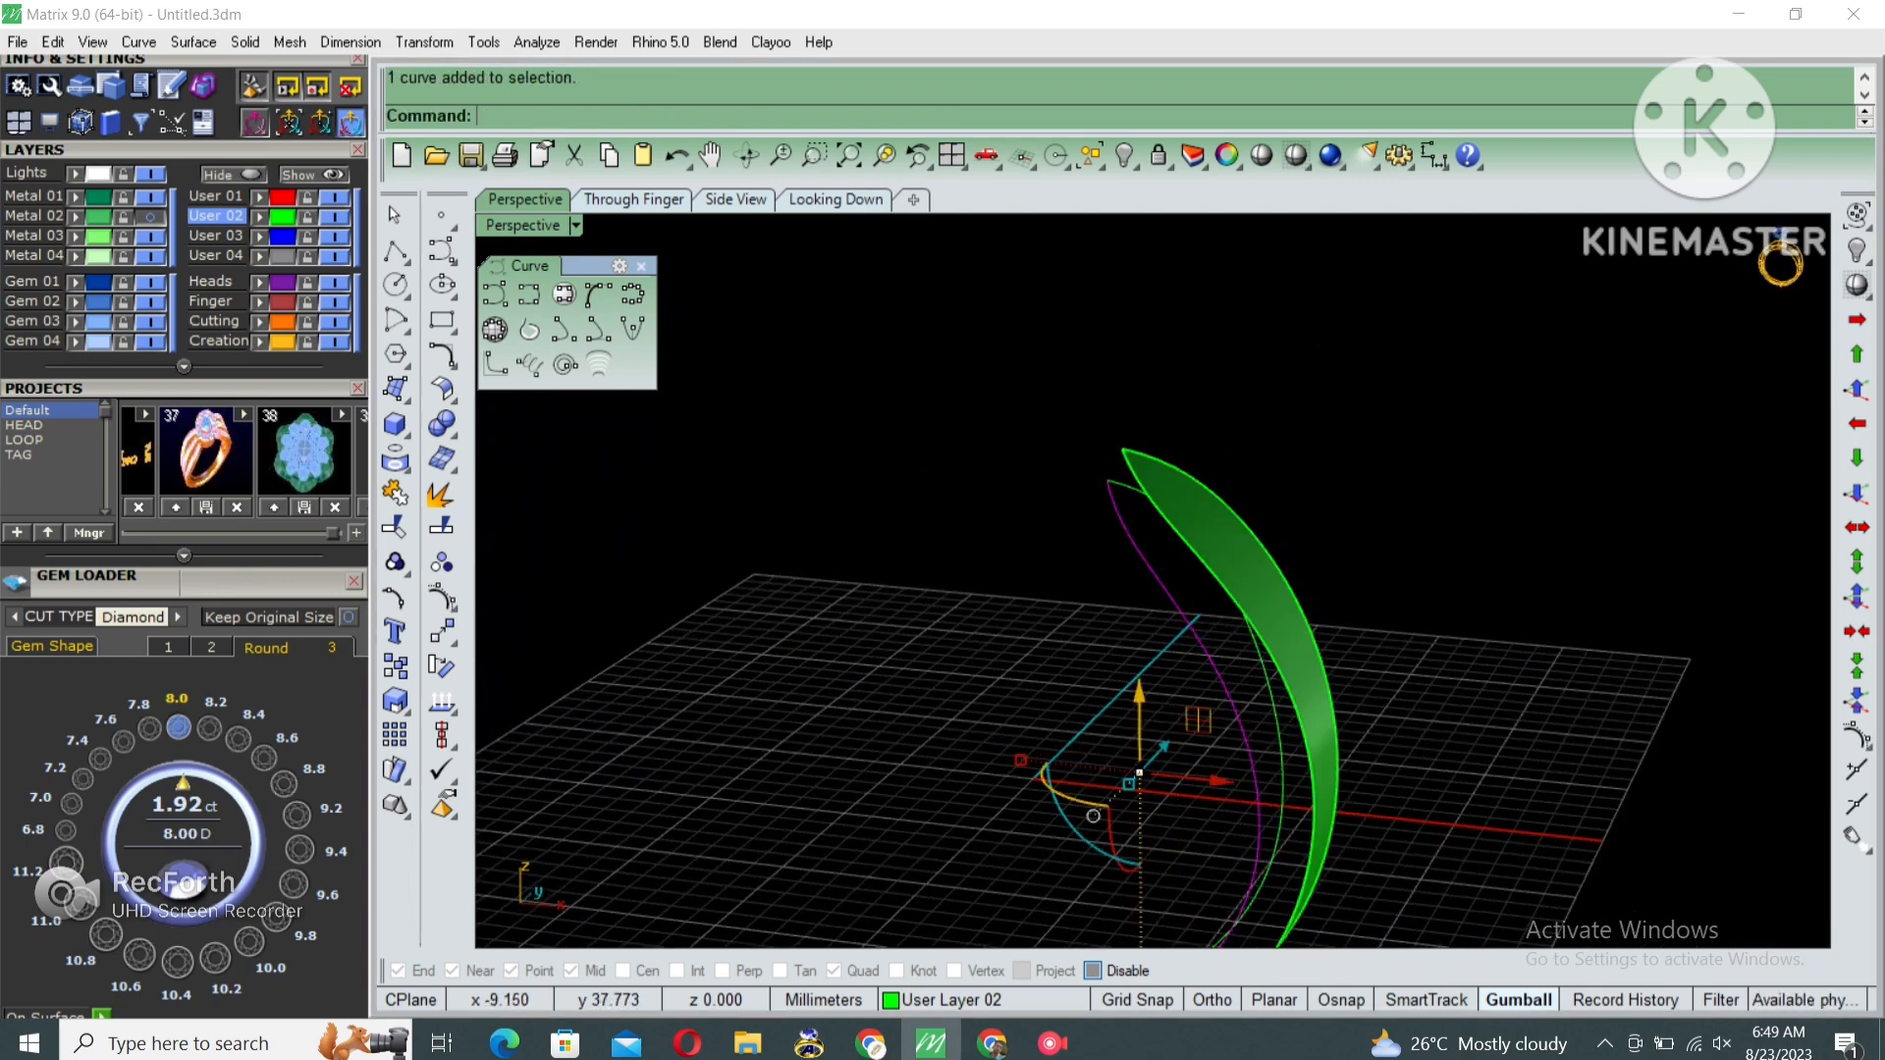
left_click_drag(1093, 816, 1106, 802)
right_click_drag(1365, 511, 1267, 597)
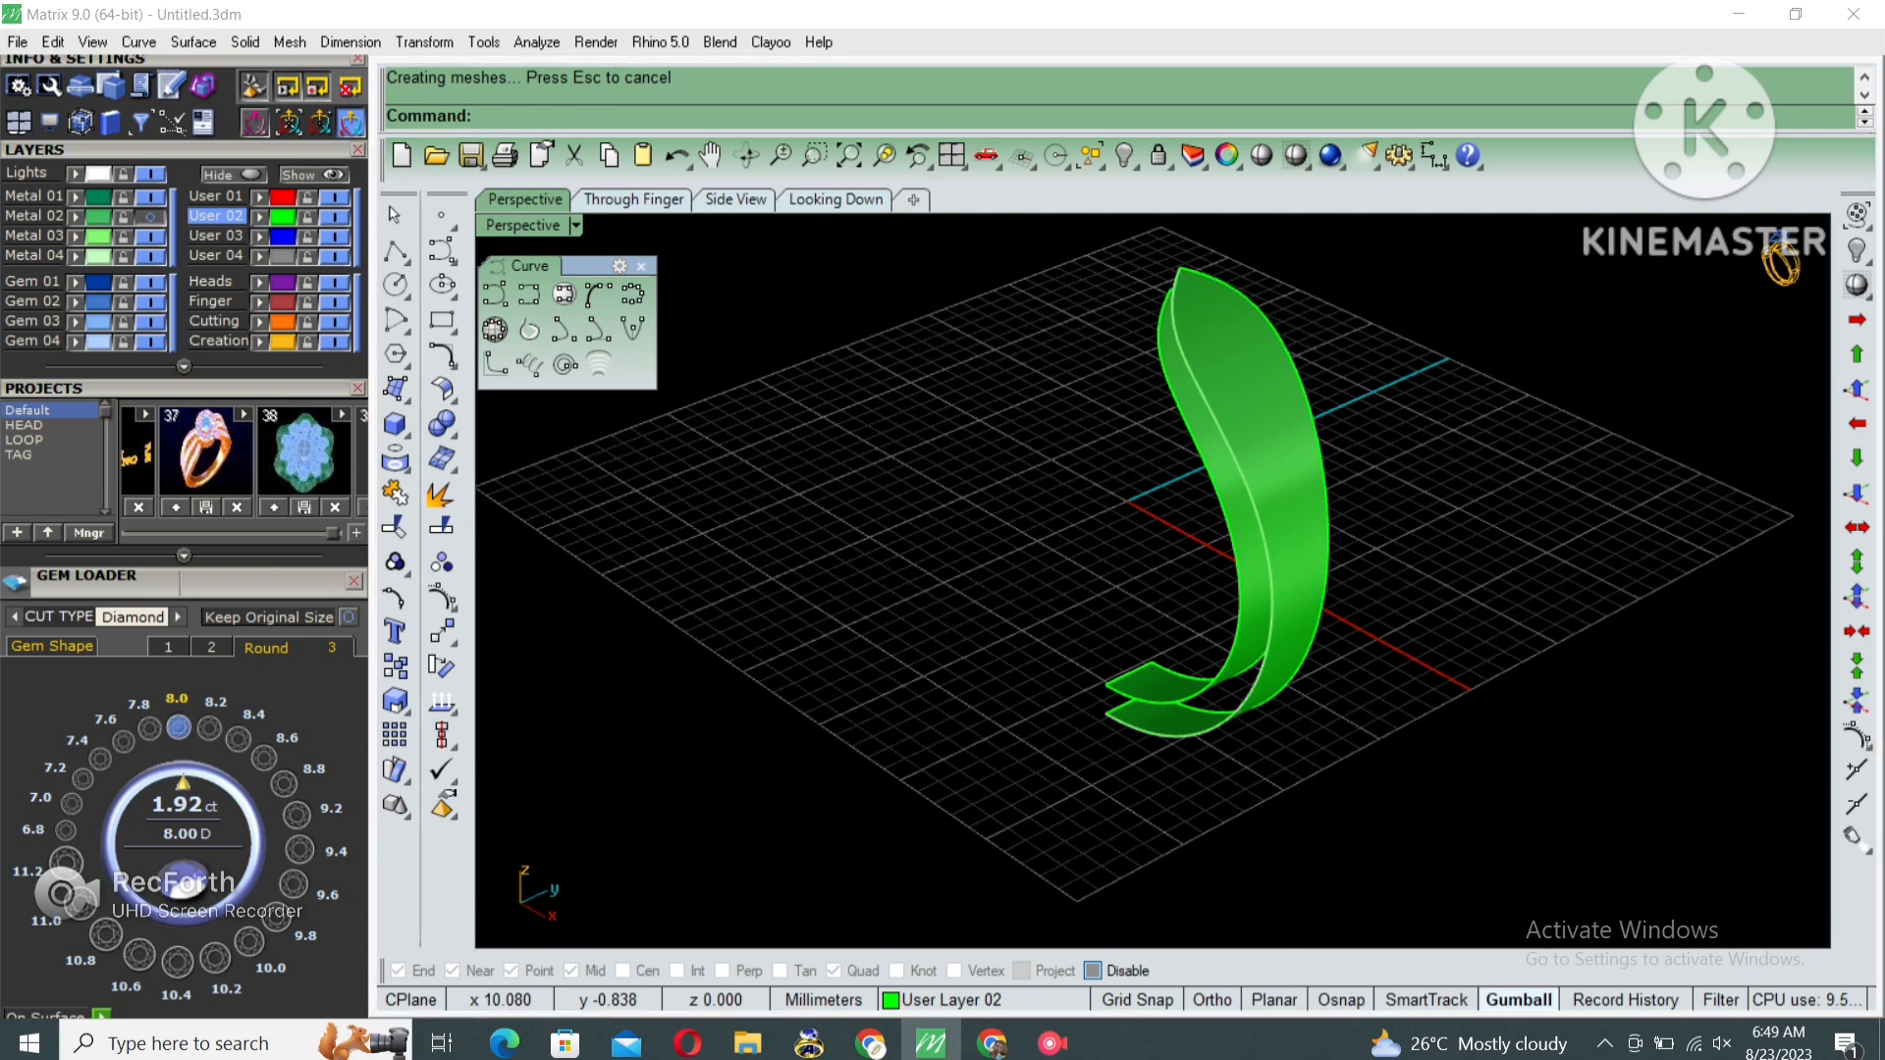
Loft the outer and inner edges on one side of the shank to form its side wall.
left_click(1314, 619)
left_click(1374, 682)
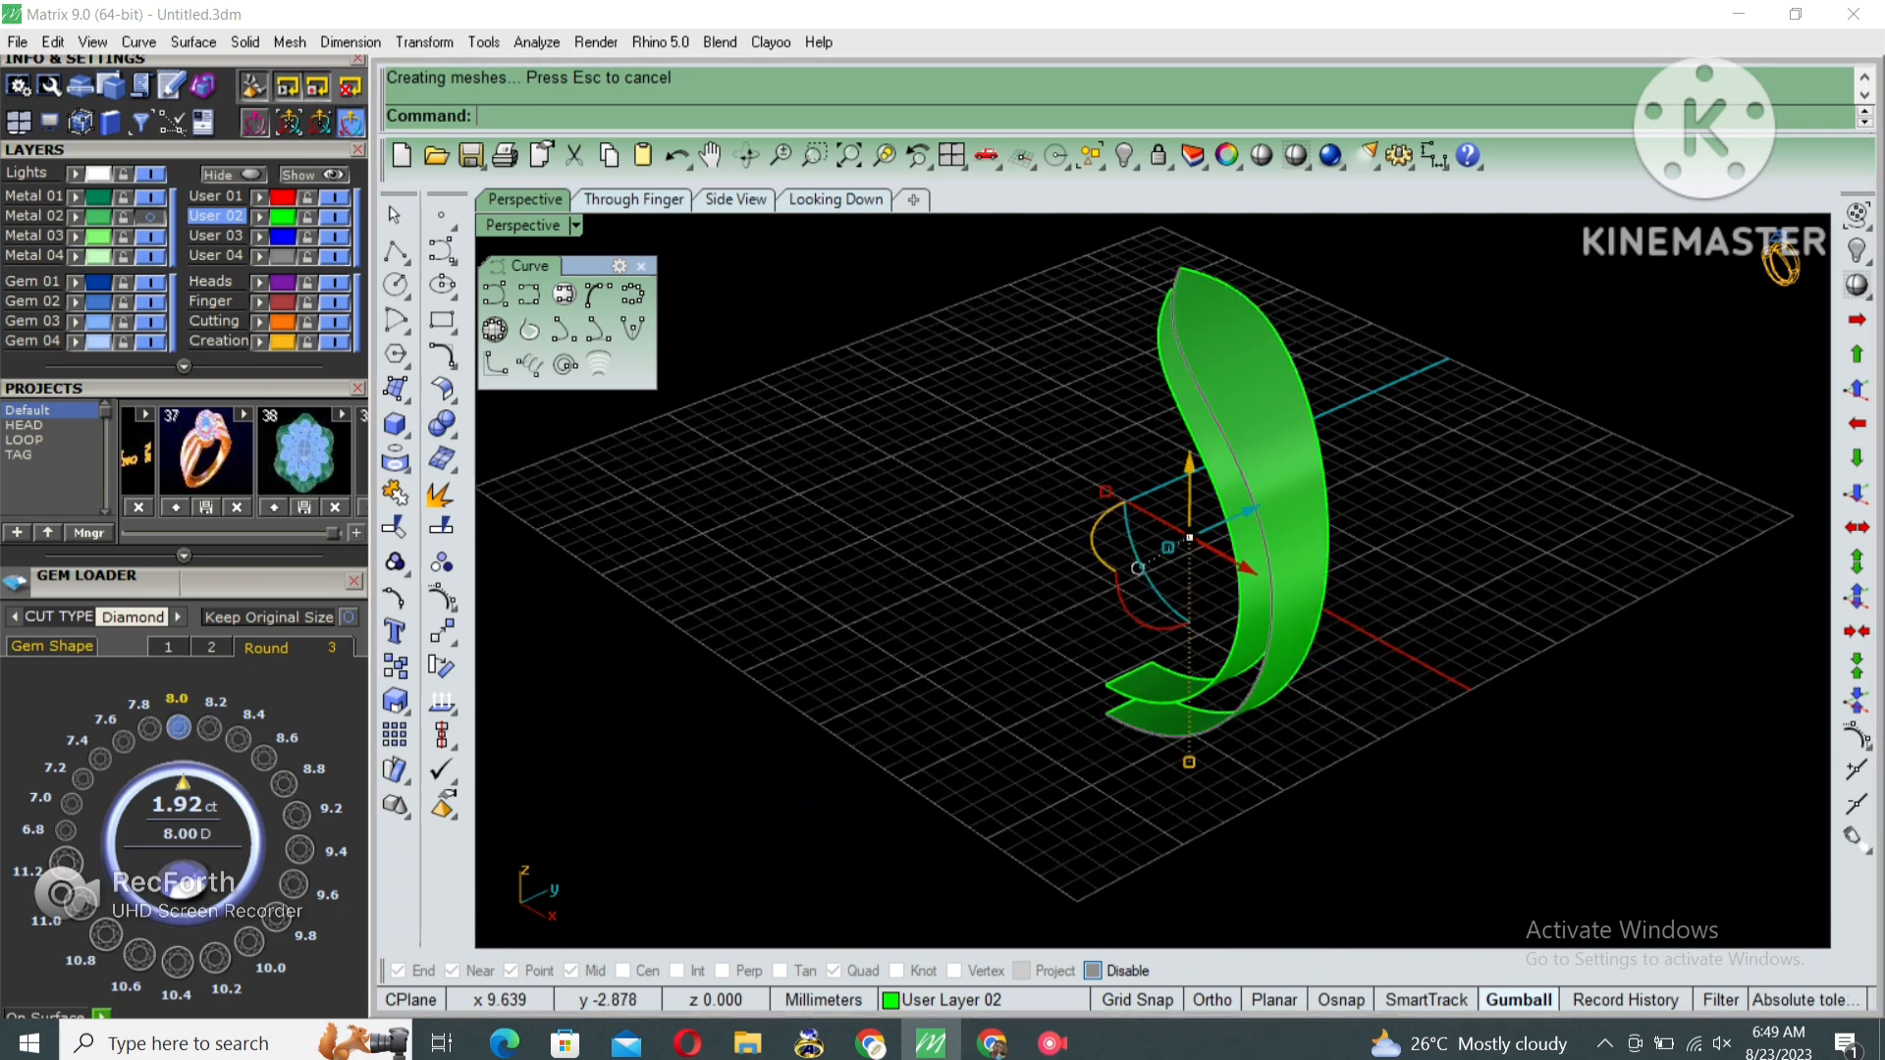
left_click(1241, 590, "ctrl")
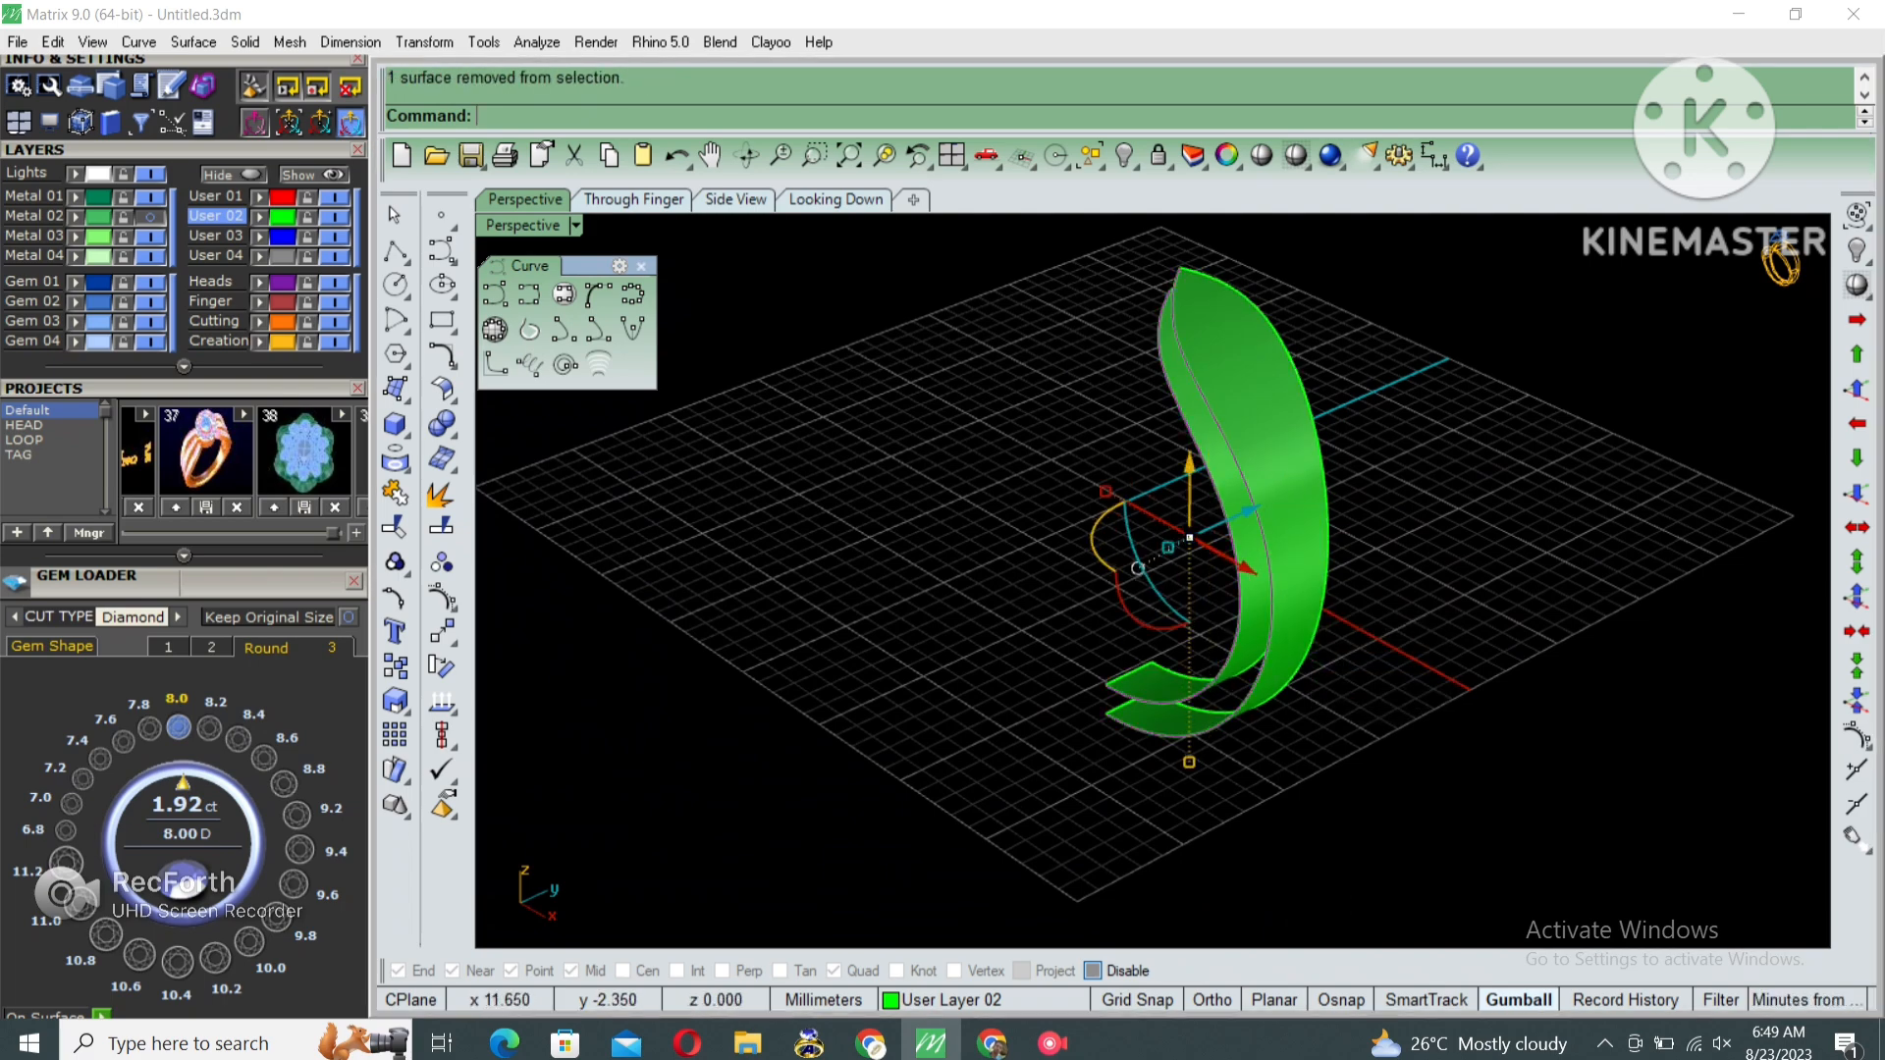
right_click_drag(1243, 600, 1211, 583)
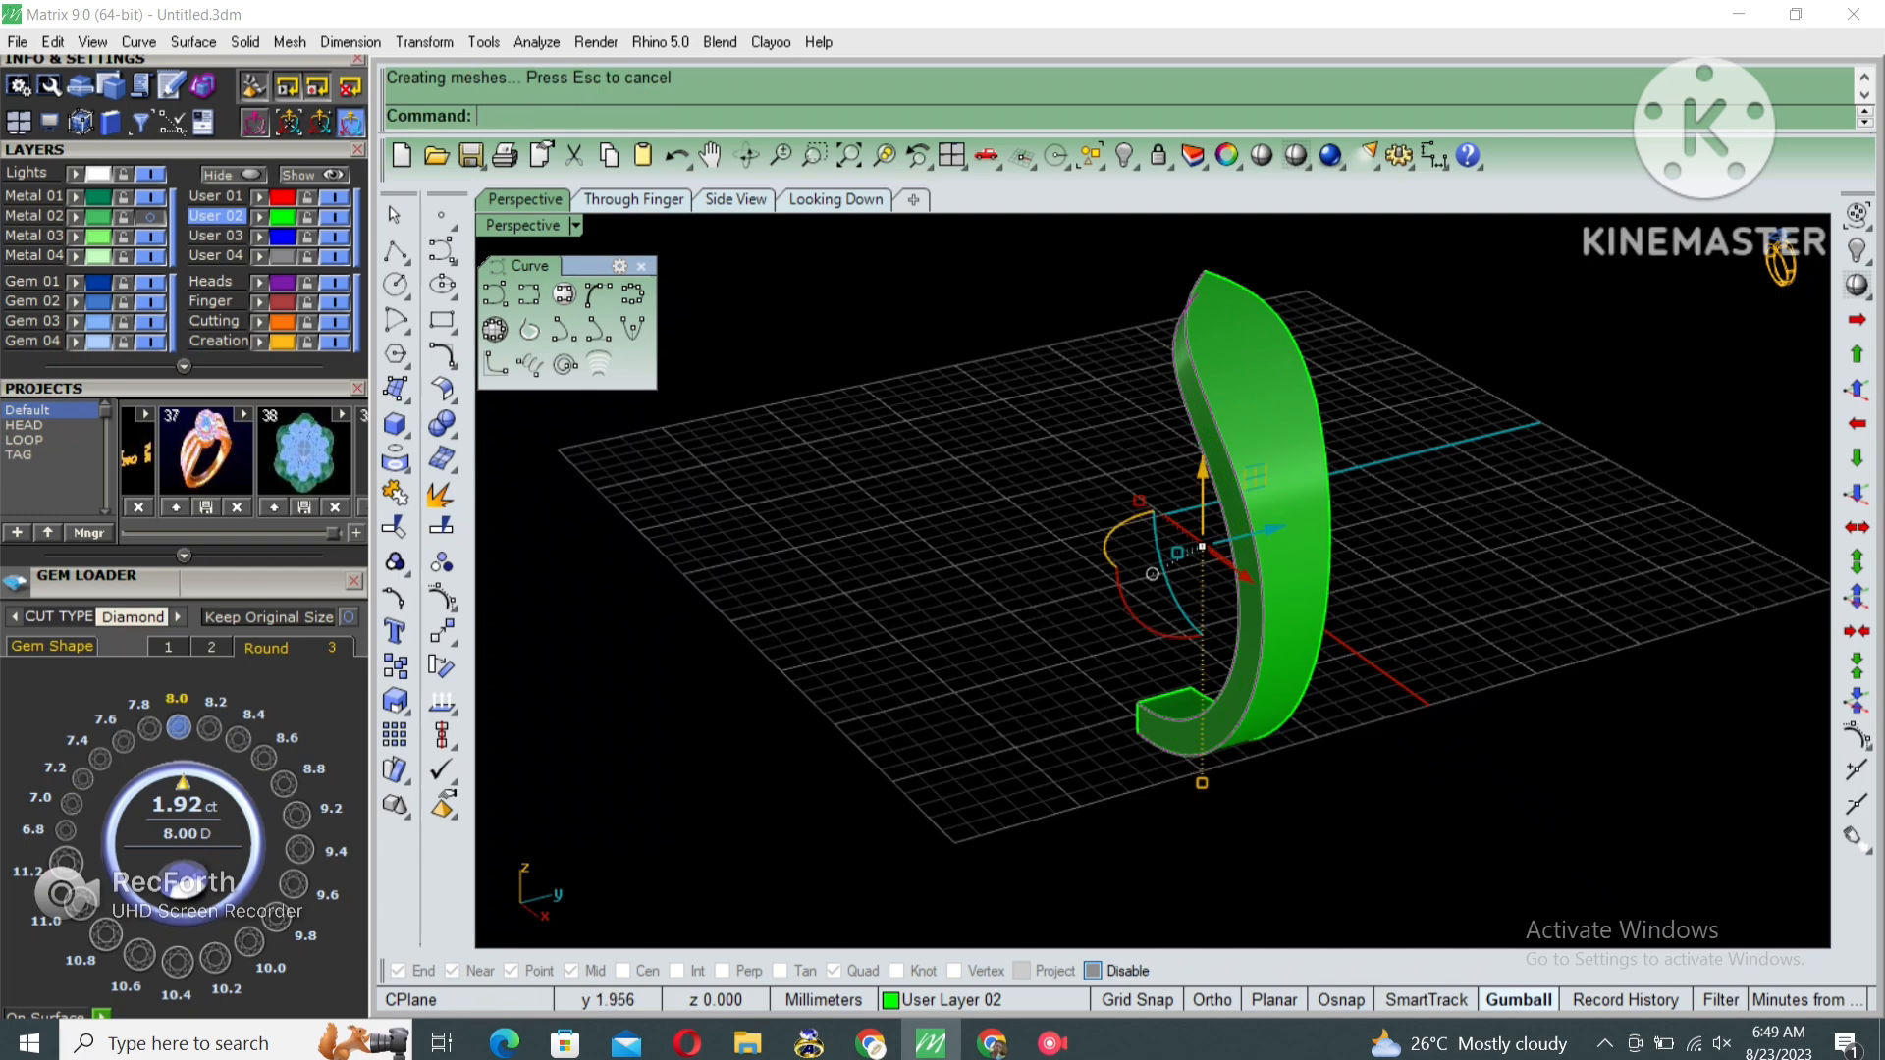
Mirror the shank's side wall to the opposite side through the origin (0), keeping the original.
left_click(1239, 653)
scroll(1252, 672, "down", 7)
right_click_drag(1316, 683, 1249, 709)
type("M")
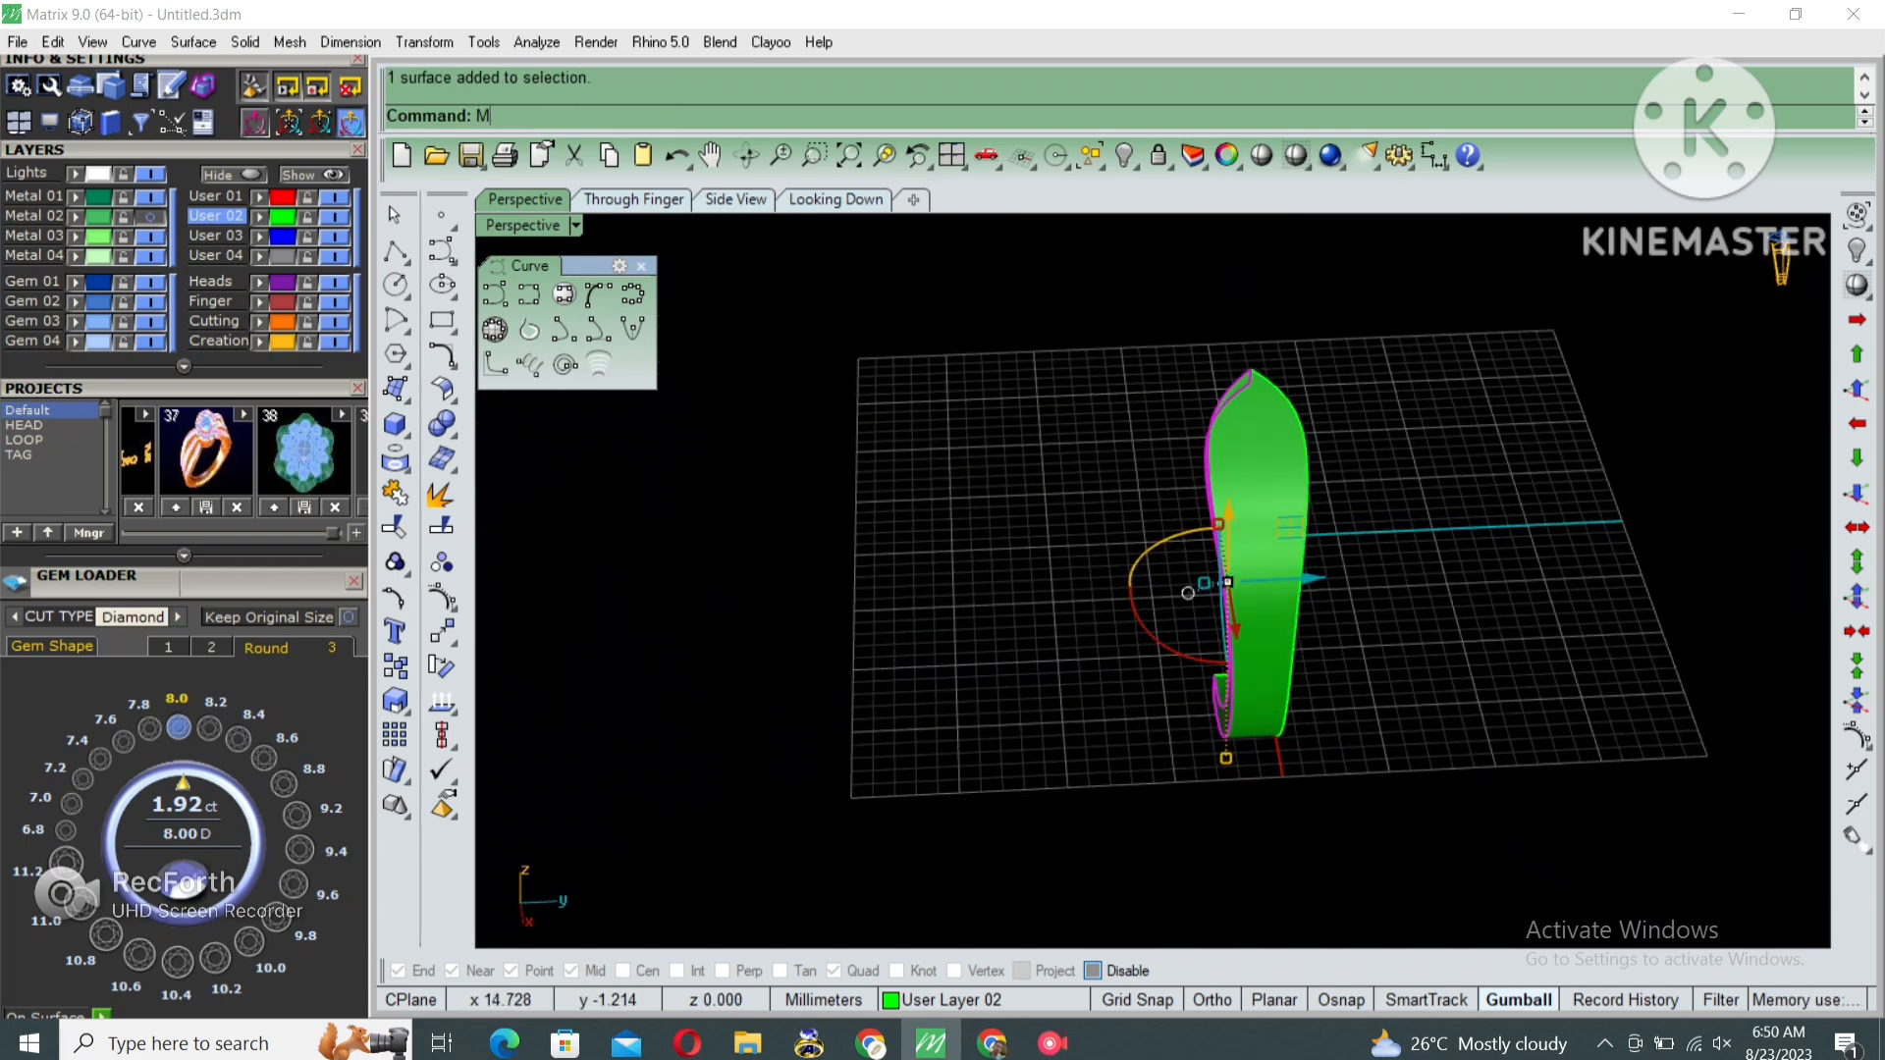
key("Return")
type("0")
key("Return")
left_click(1272, 709)
right_click_drag(834, 766, 963, 704)
left_click(962, 704)
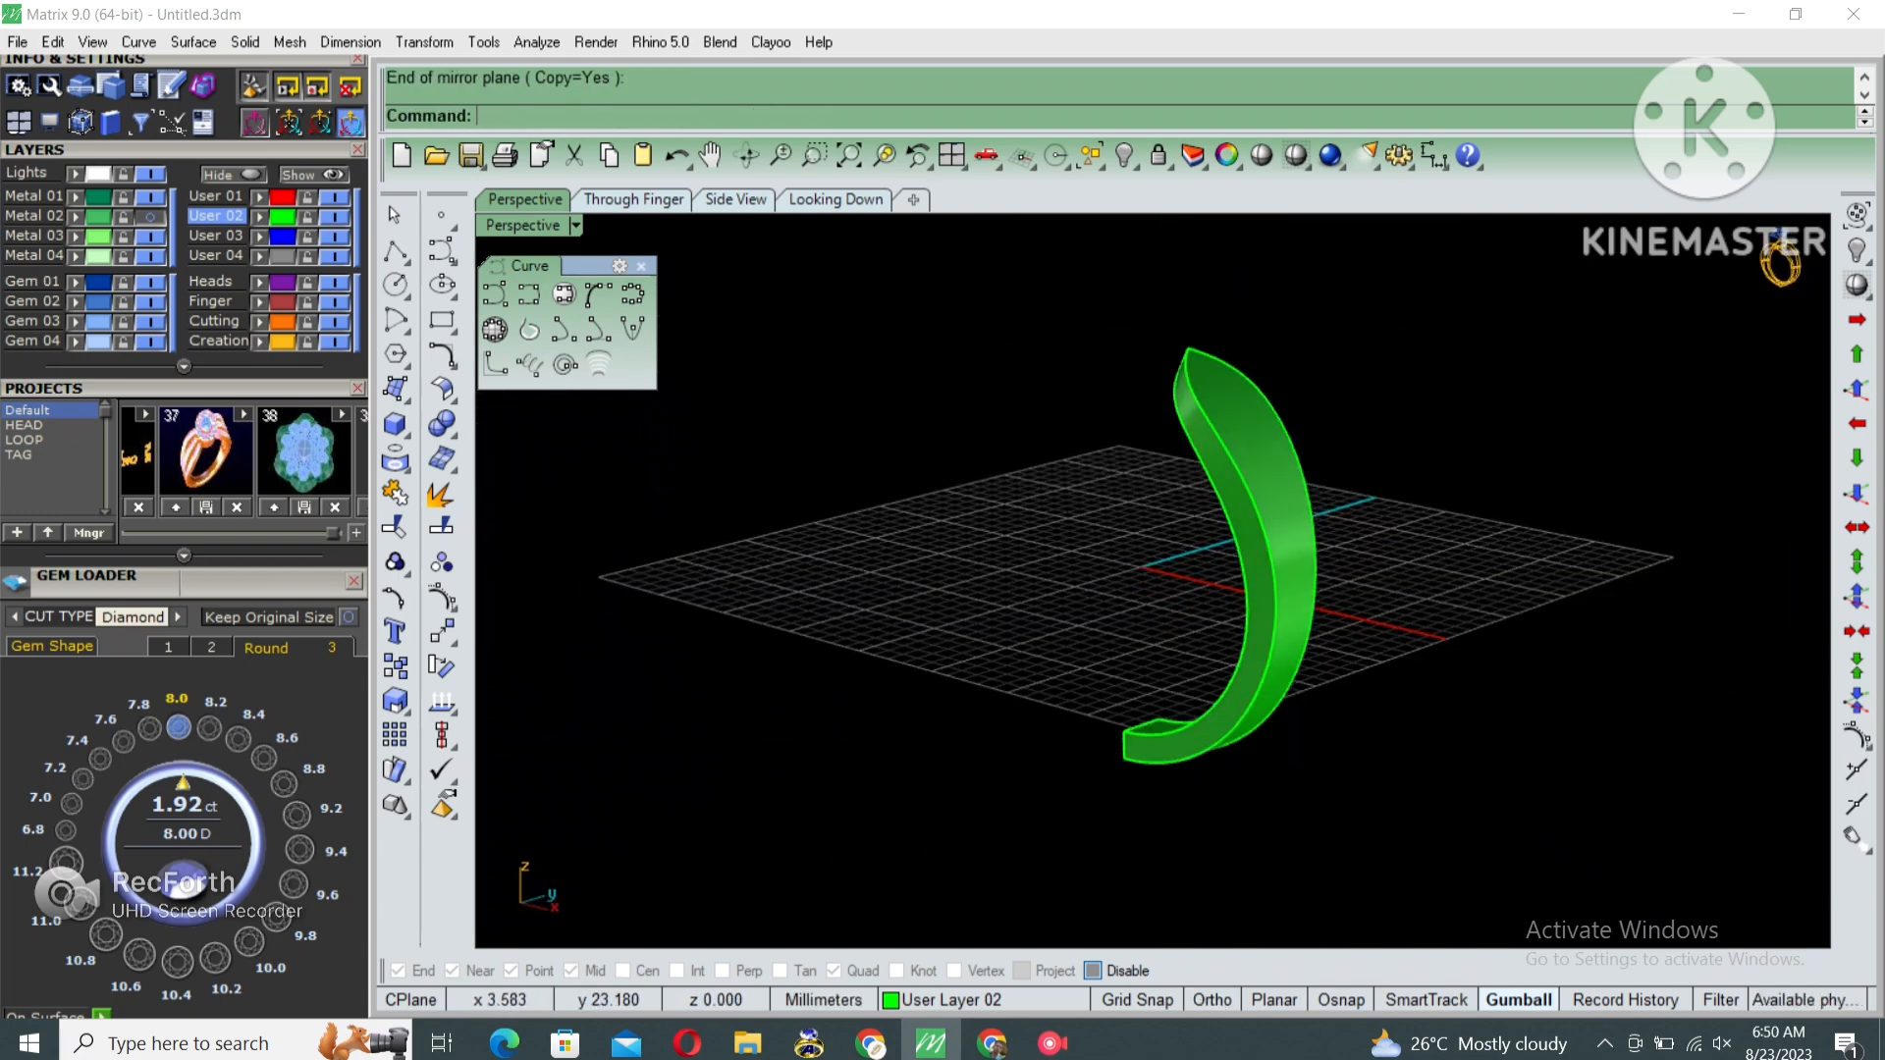
Join all the shank surfaces into one polysurface.
key("ctrl+a")
right_click_drag(1159, 711, 1259, 736)
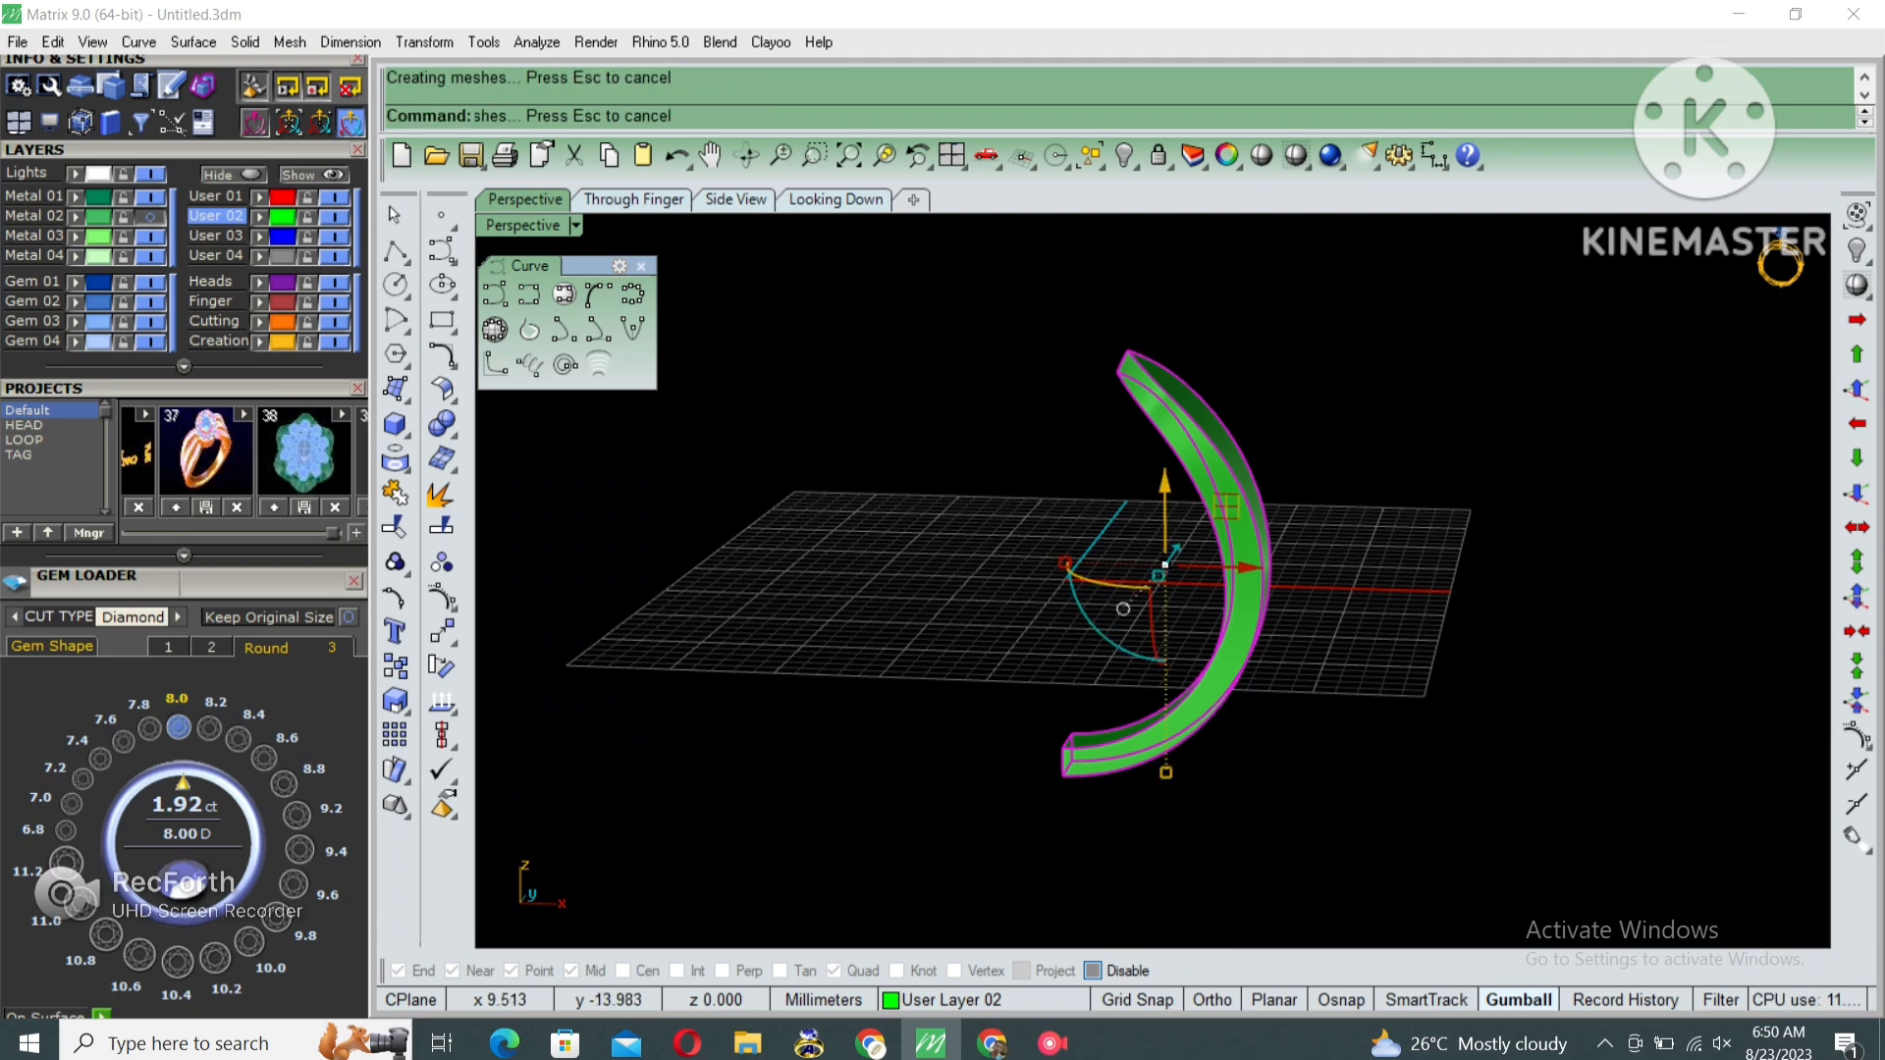
key("Return")
Show the hidden diamond and prong head together with the half shank.
right_click_drag(1131, 499, 1119, 550)
left_click(1071, 428)
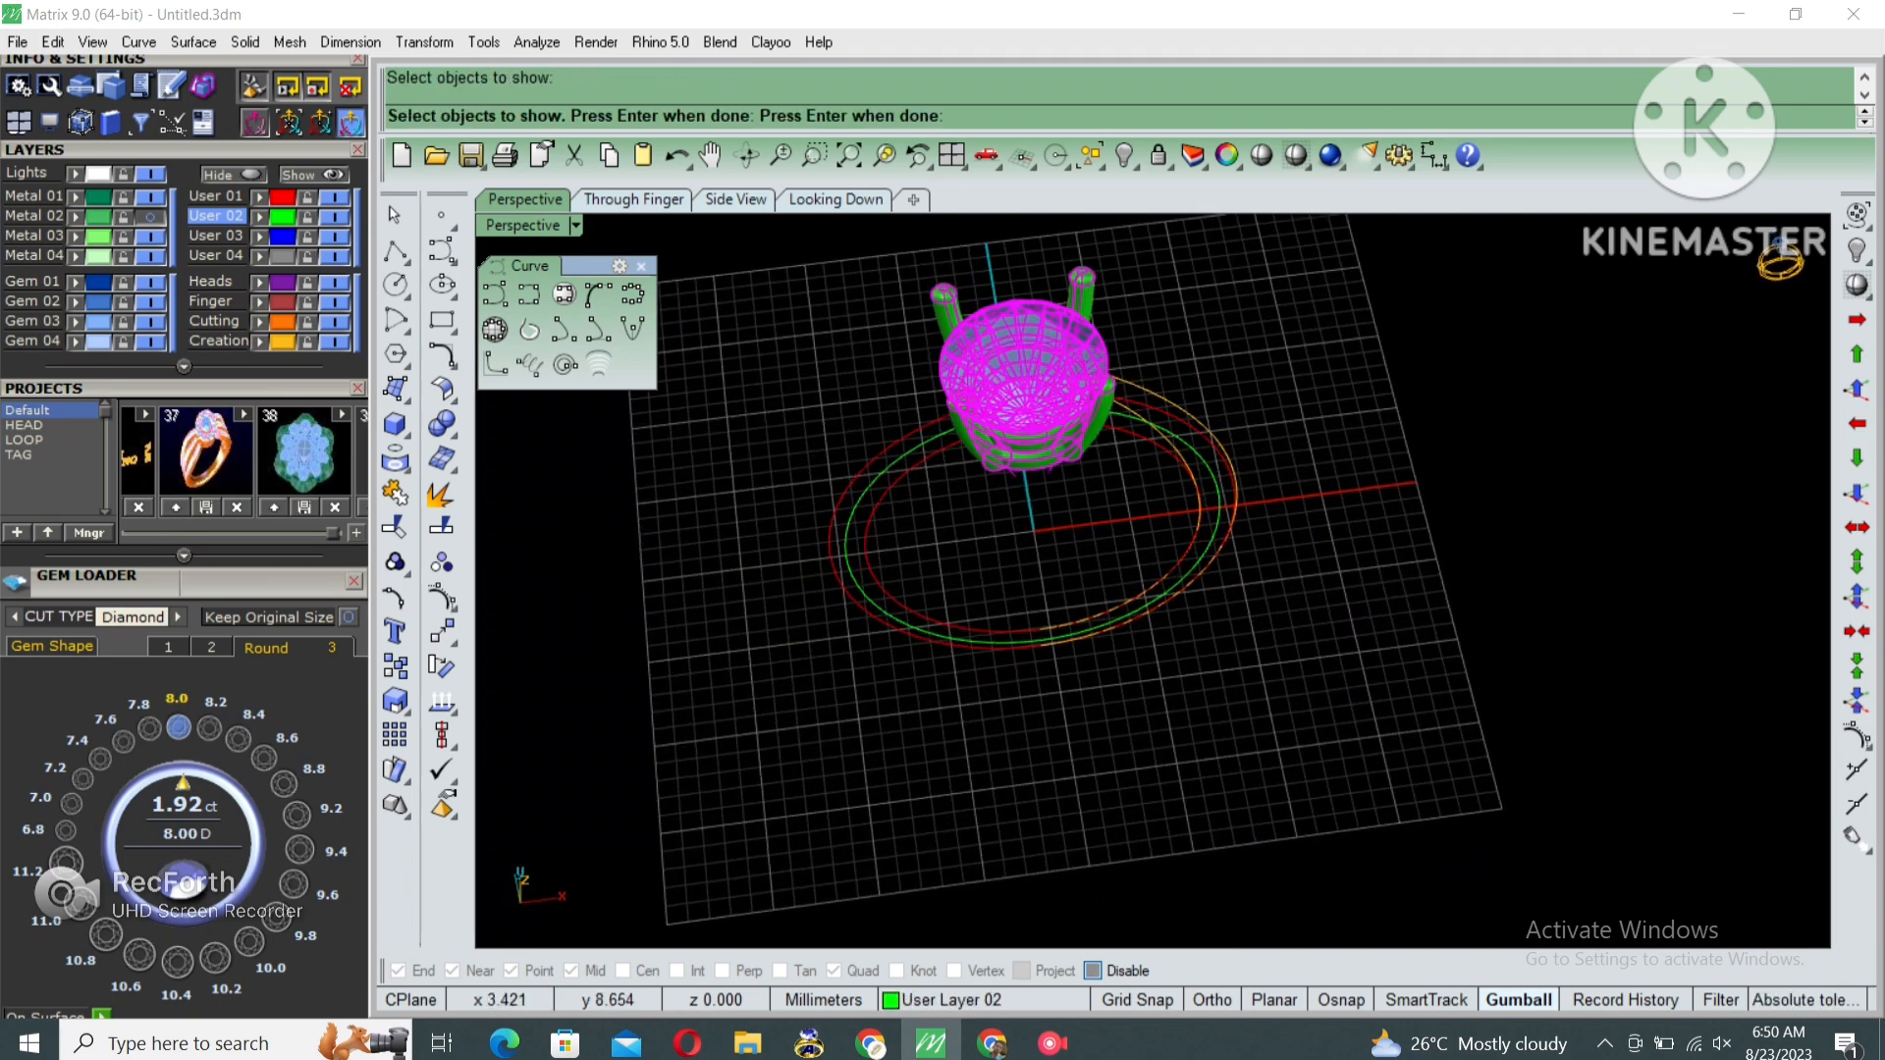
key("Return")
right_click_drag(1090, 461, 1100, 609)
Try mirroring the half shank in the top view across the vertical axis through the origin (0), and undo the mirror.
left_click(1155, 461)
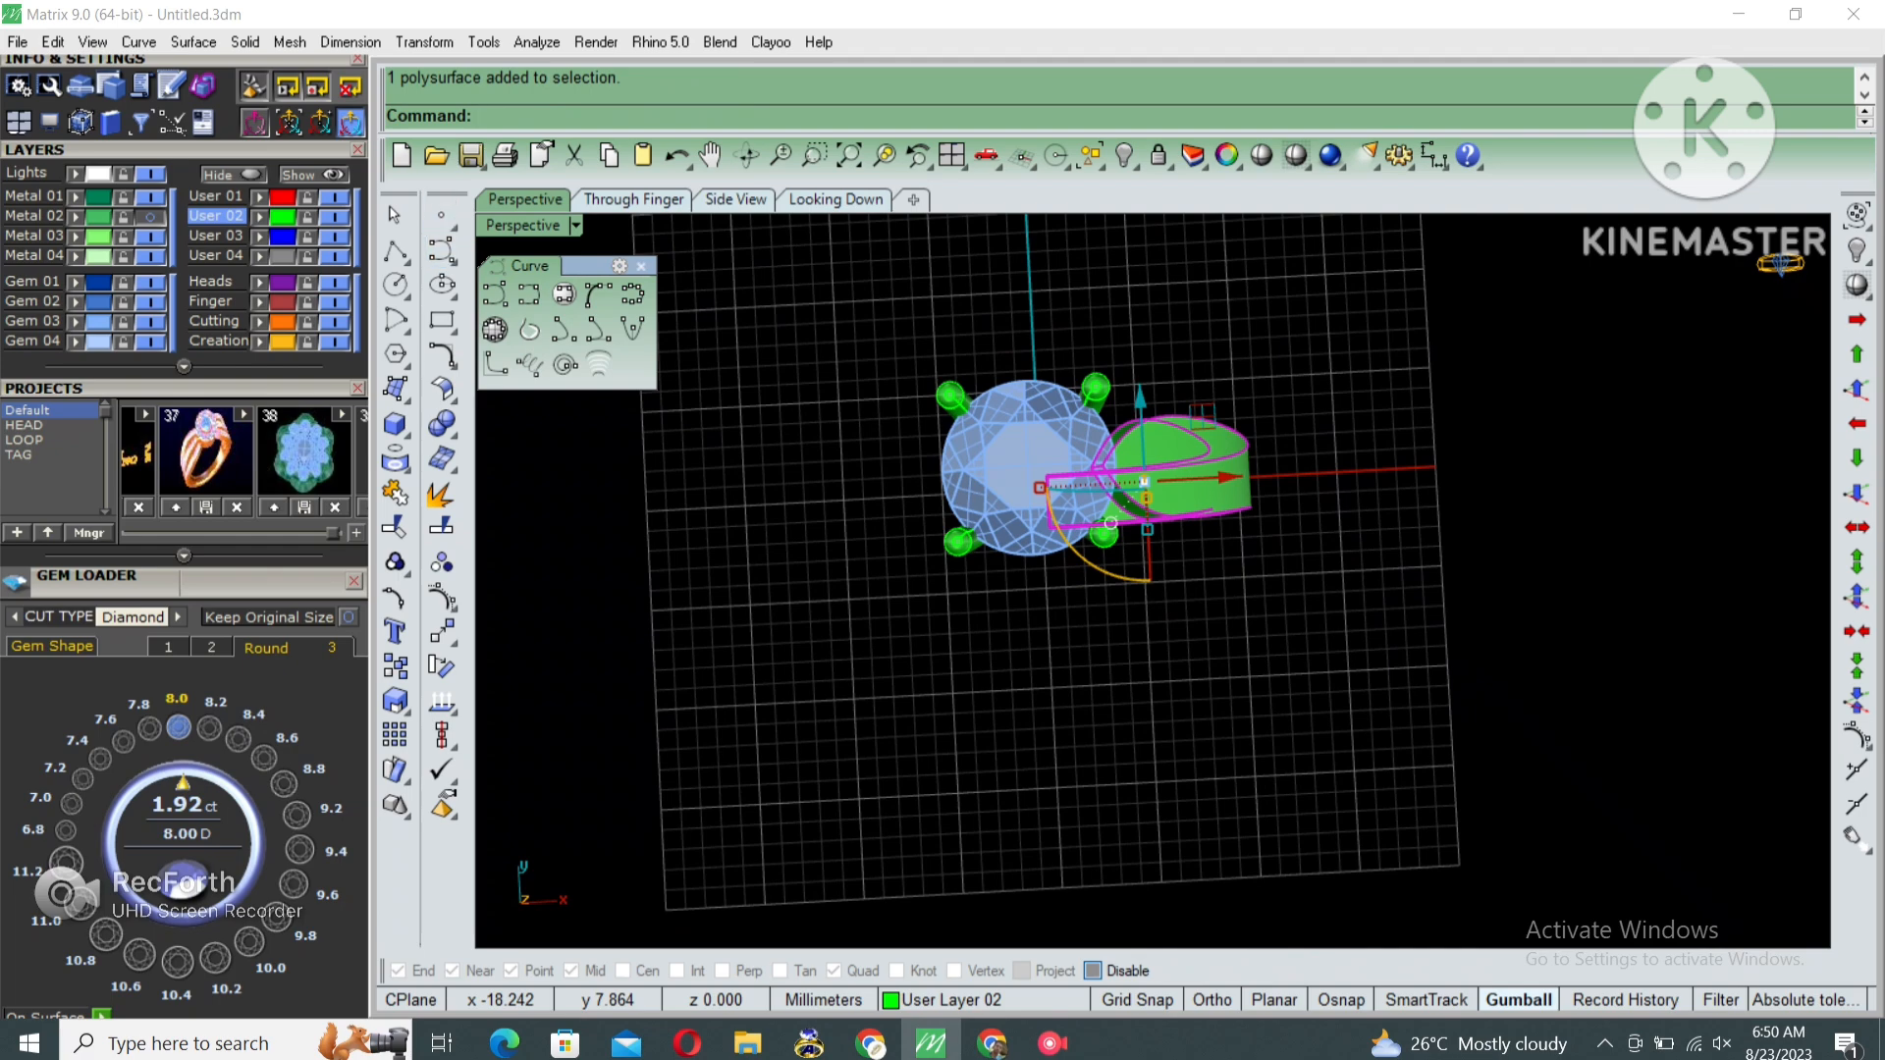
key("ctrl+F1")
type("mm")
key("Return")
type("0")
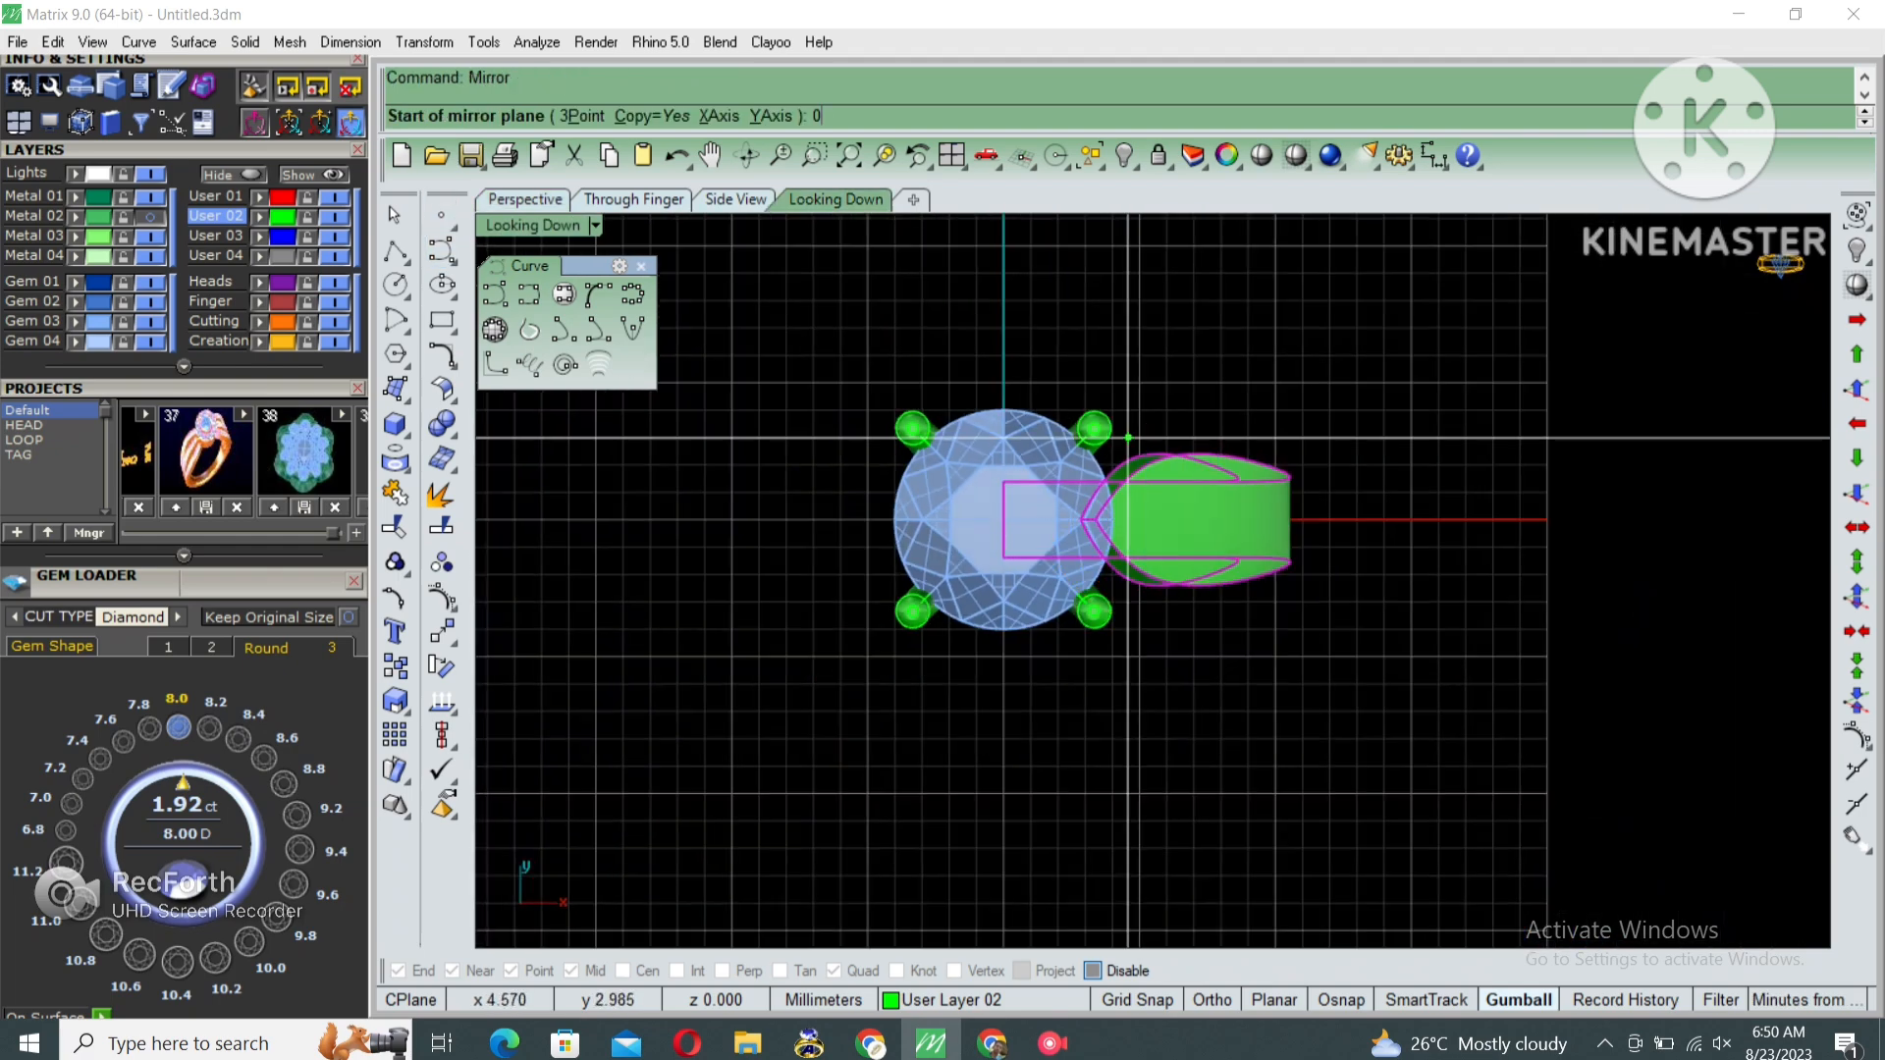
key("Return")
left_click(1003, 379, "shift")
key("Escape")
scroll(1154, 497, "down", 4)
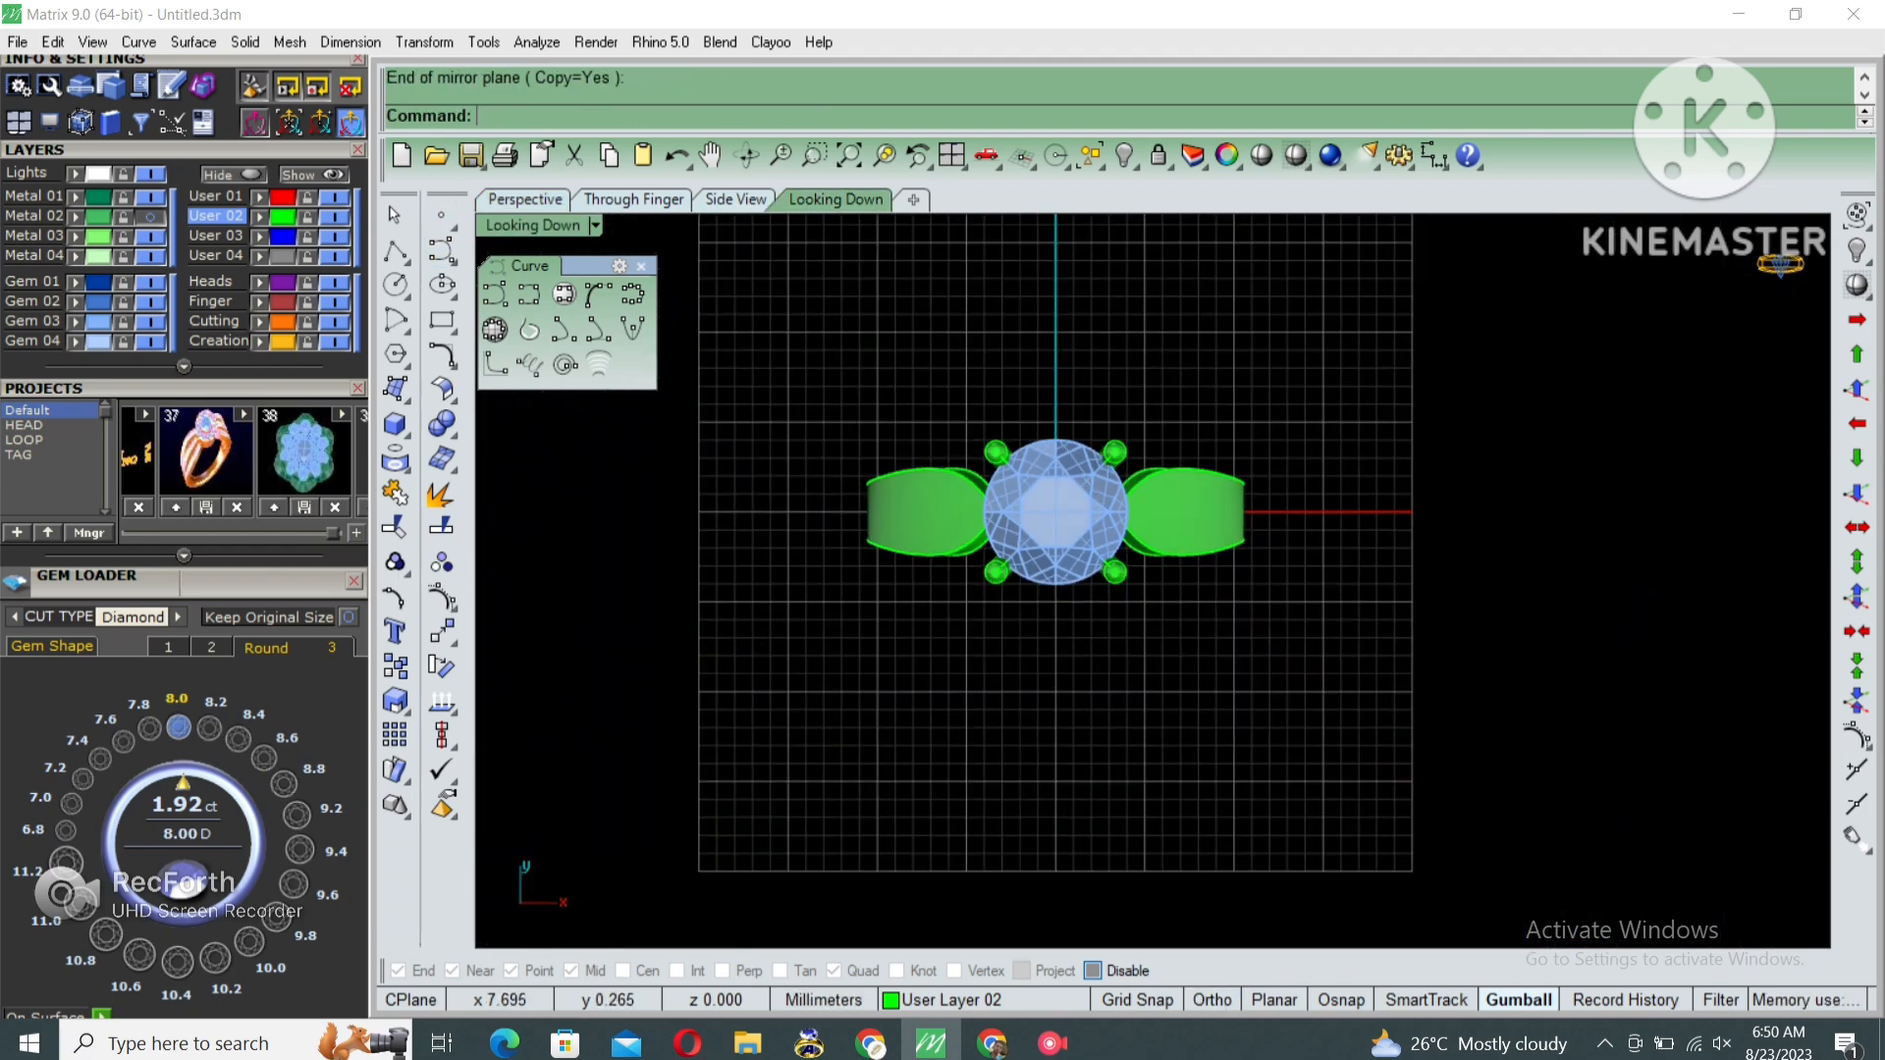
key("ctrl+m")
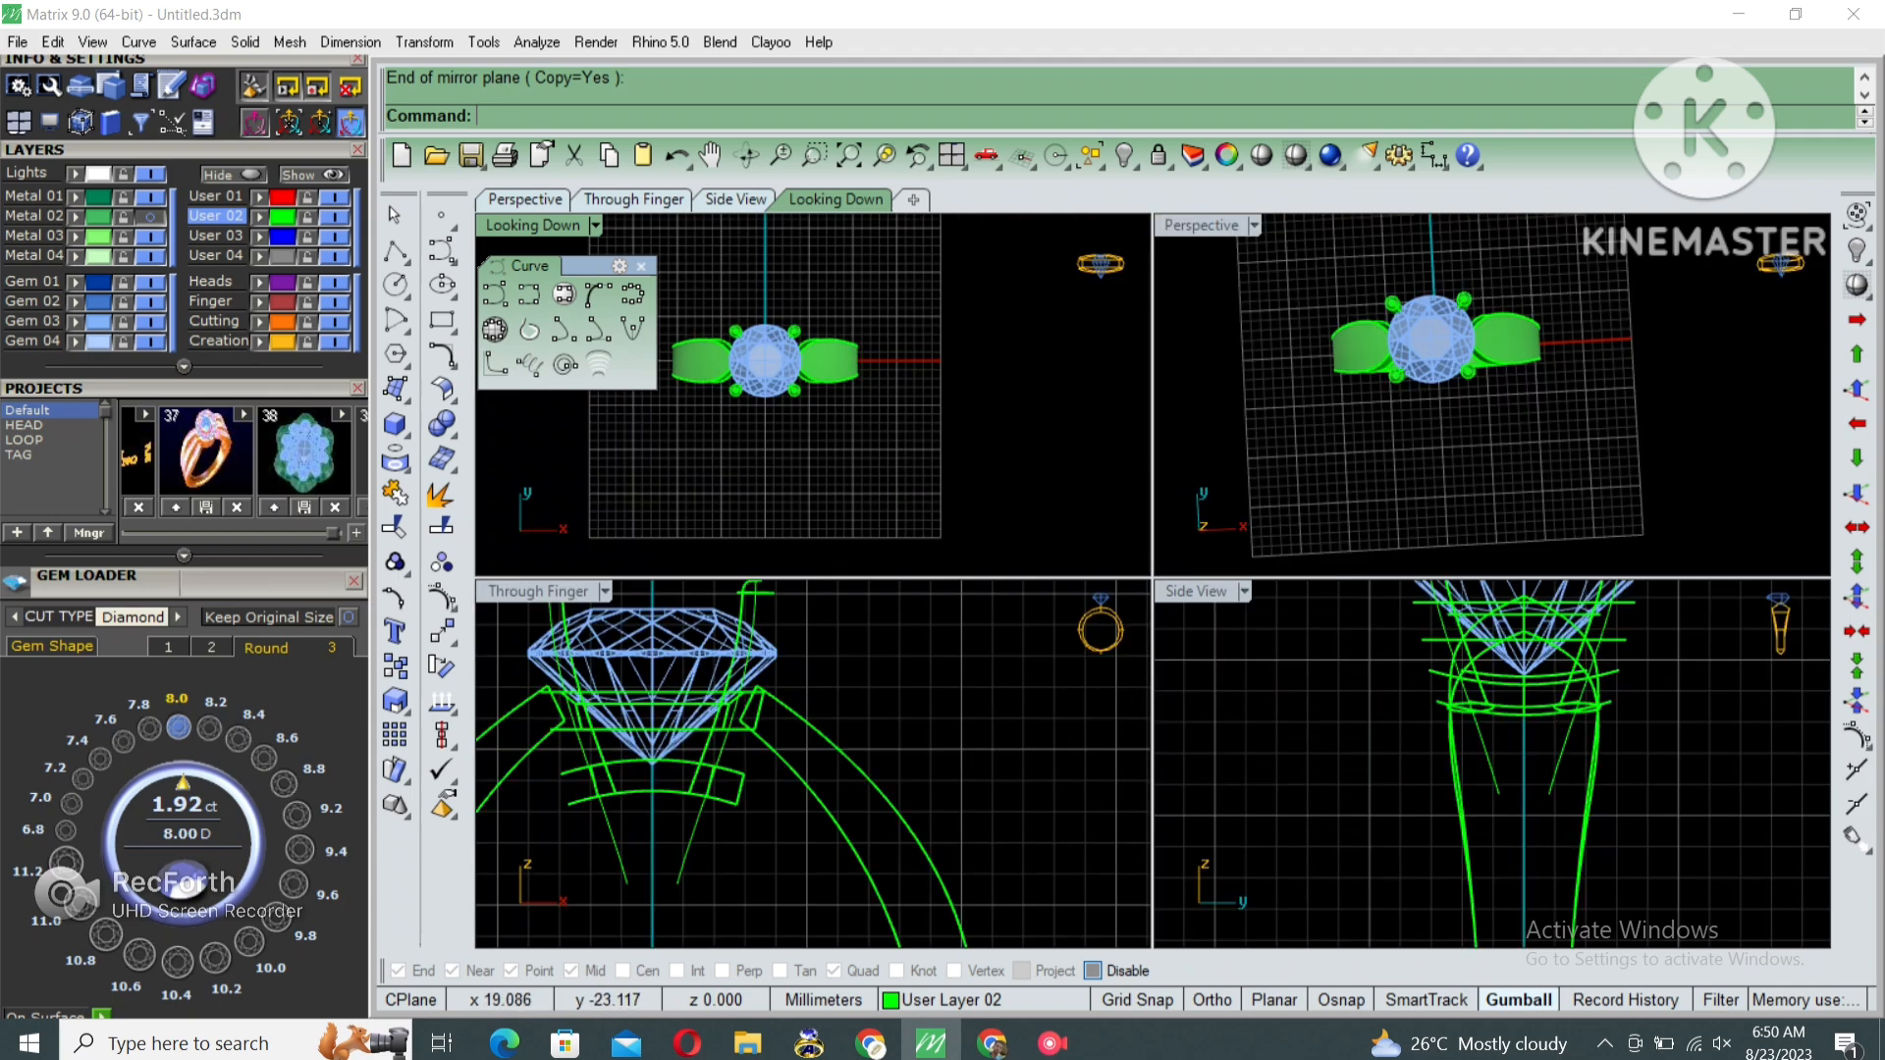
key("ctrl+z")
In the Through Finger view, show the hidden outer profile curve of the shank and leave only that curve selected.
double_click(537, 591)
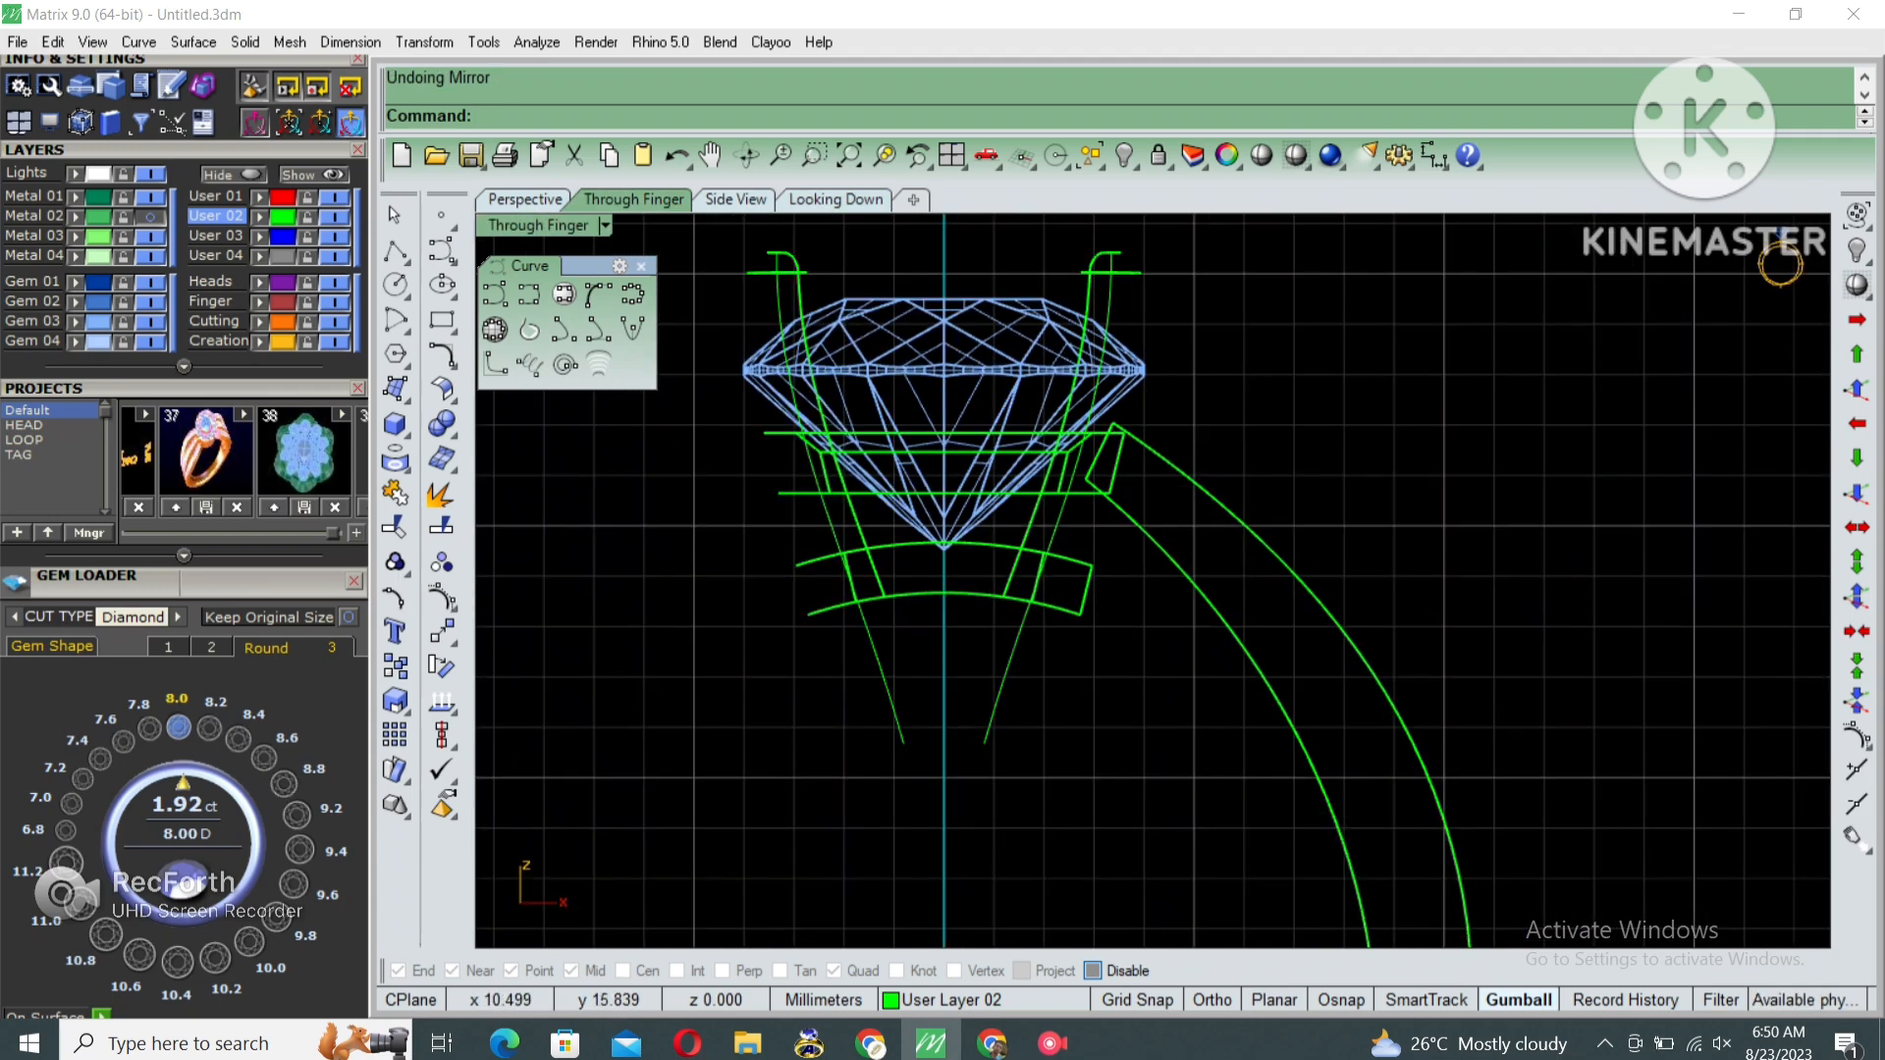
left_click(1296, 154)
scroll(1275, 235, "down", 4)
key("ctrl+shift+h")
scroll(1241, 393, "up", 6)
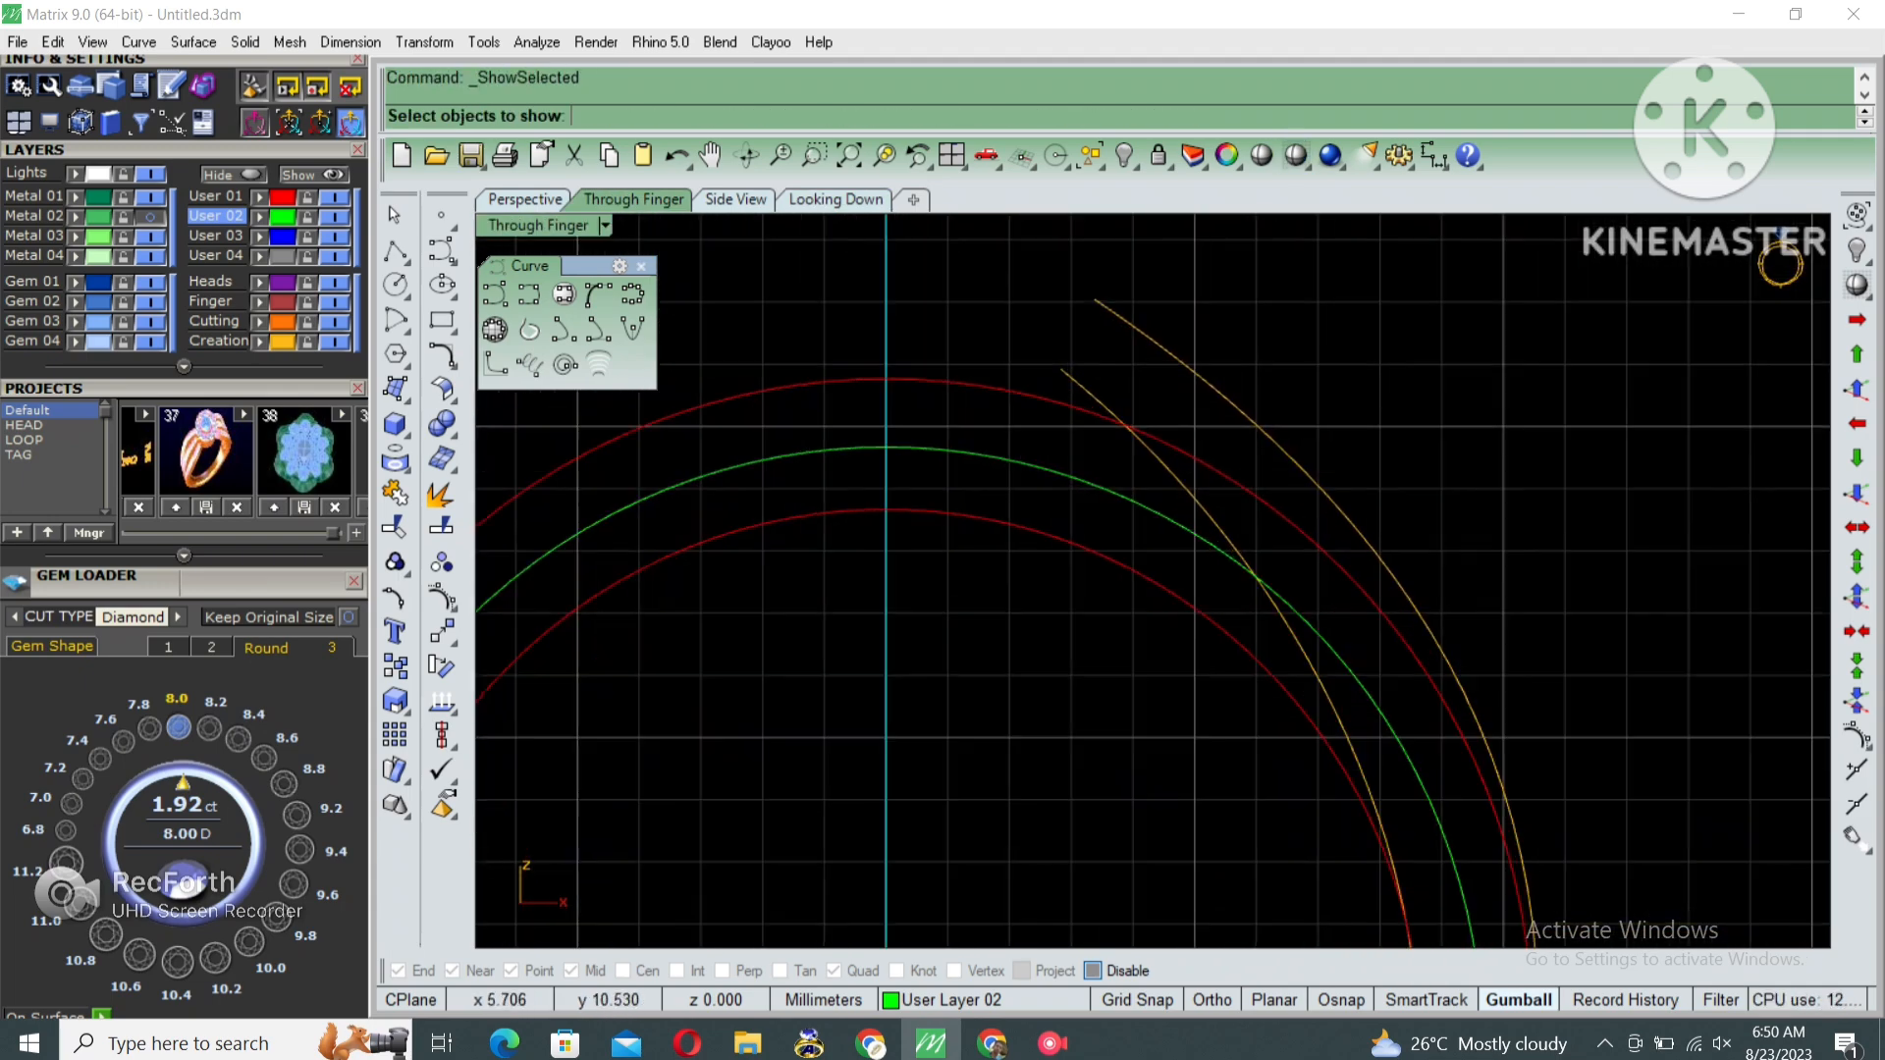
key("ctrl+a")
key("Return")
left_click_drag(1200, 405, 1198, 407)
left_click(1195, 420, "ctrl")
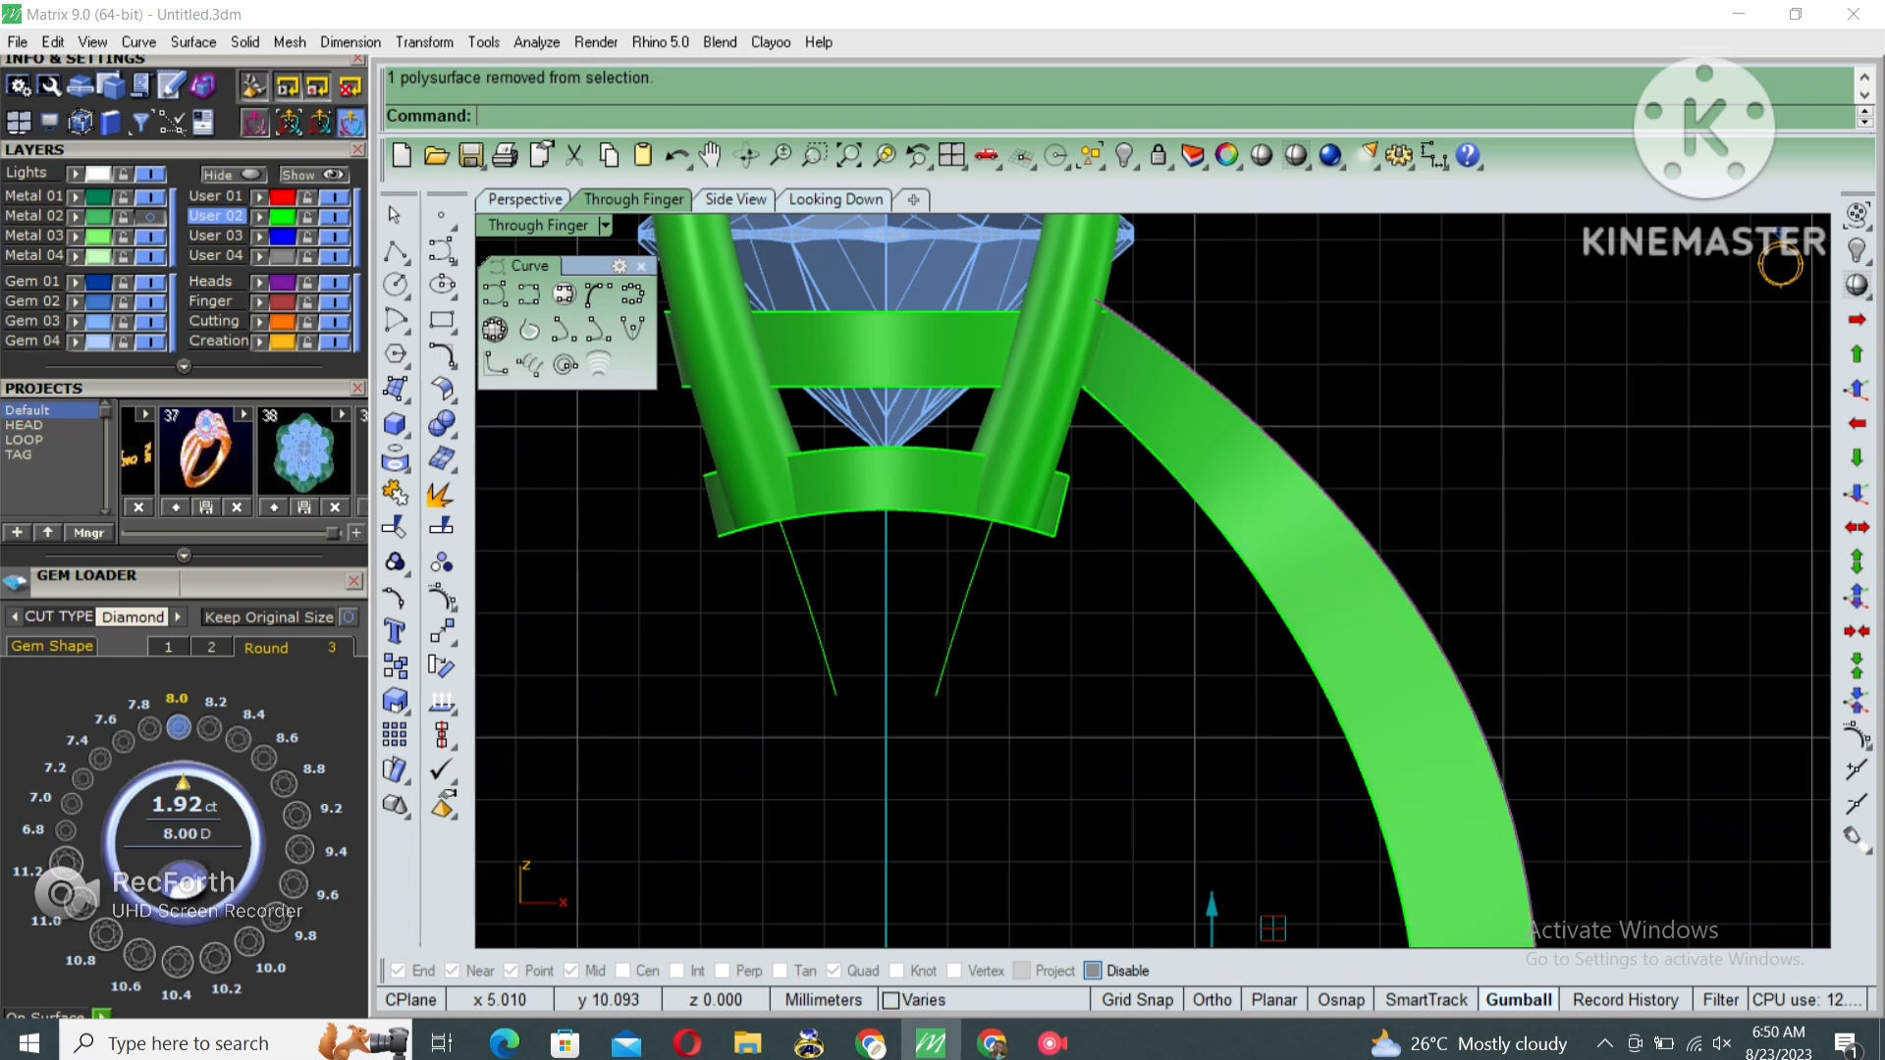
Offset the shank's outer profile curve 0.5 mm inward in the Through Finger view.
right_click(1296, 154)
scroll(1296, 216, "down", 6)
right_click_drag(1332, 438, 1327, 431)
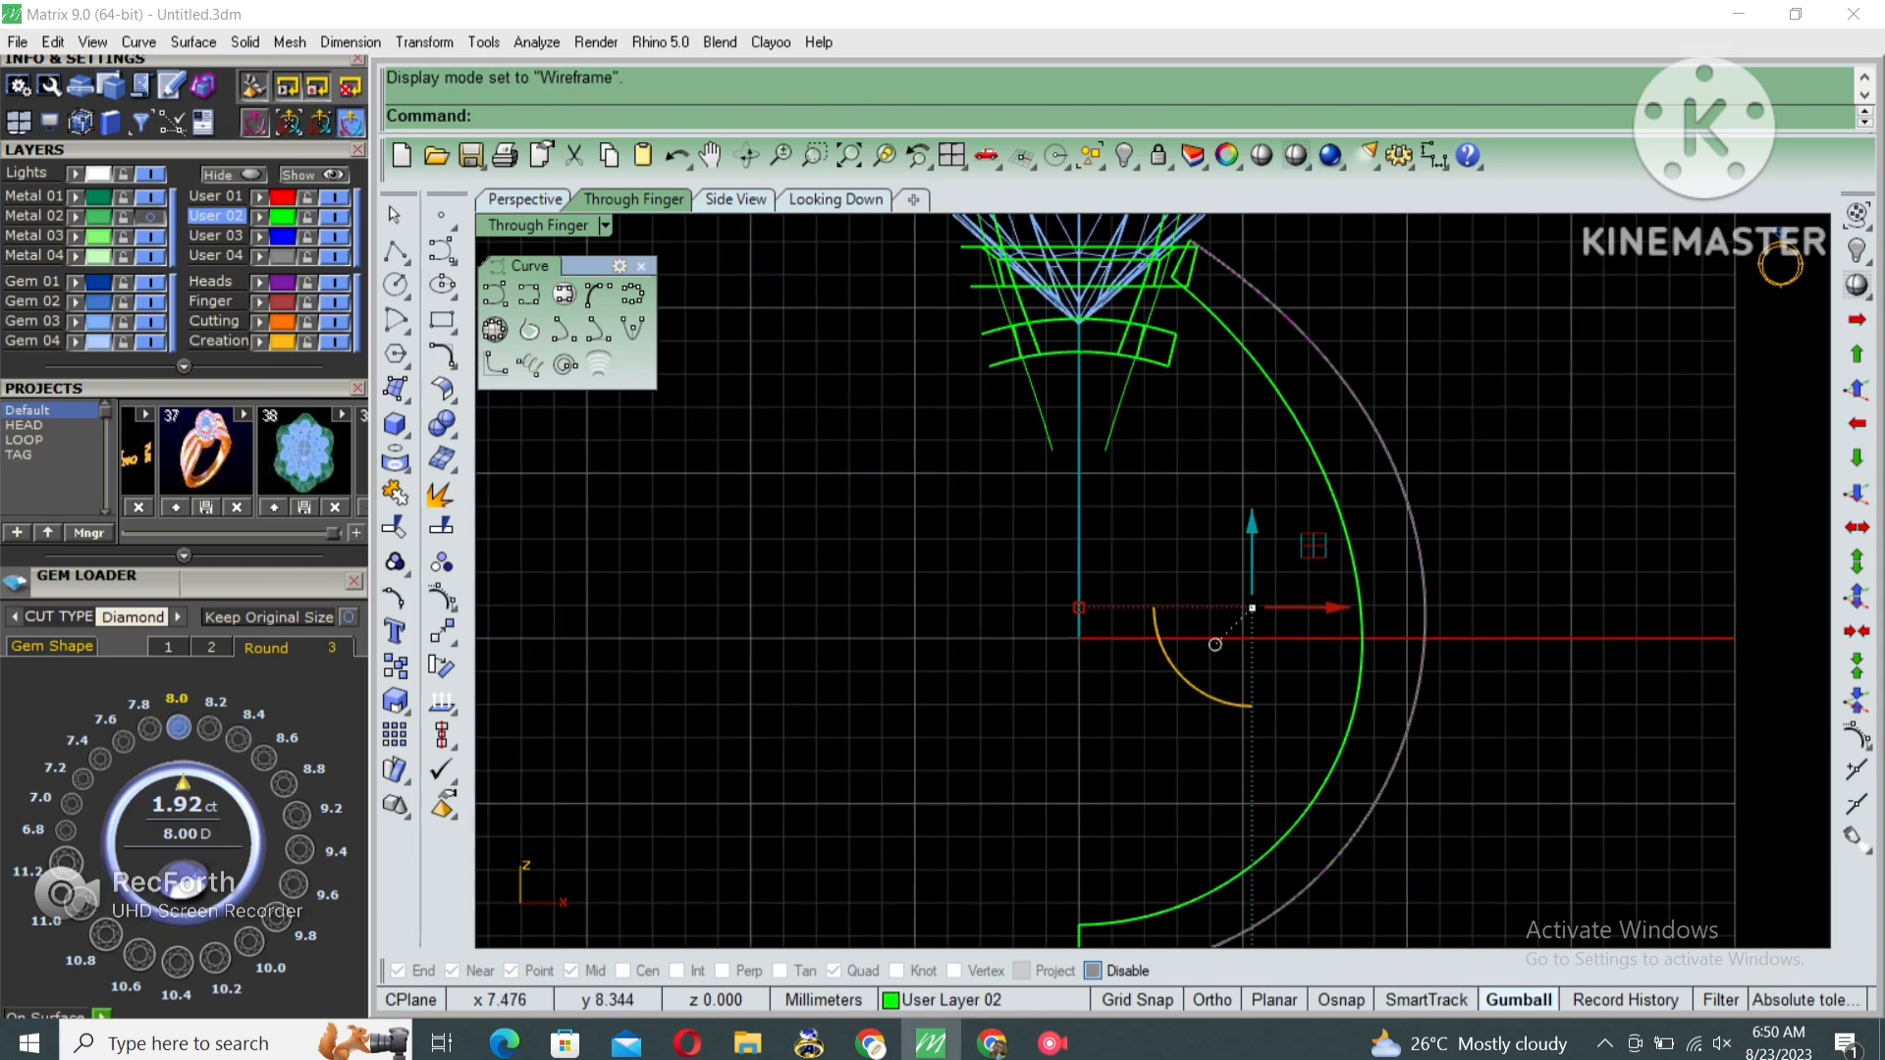
right_click(1325, 430)
left_click(1406, 439)
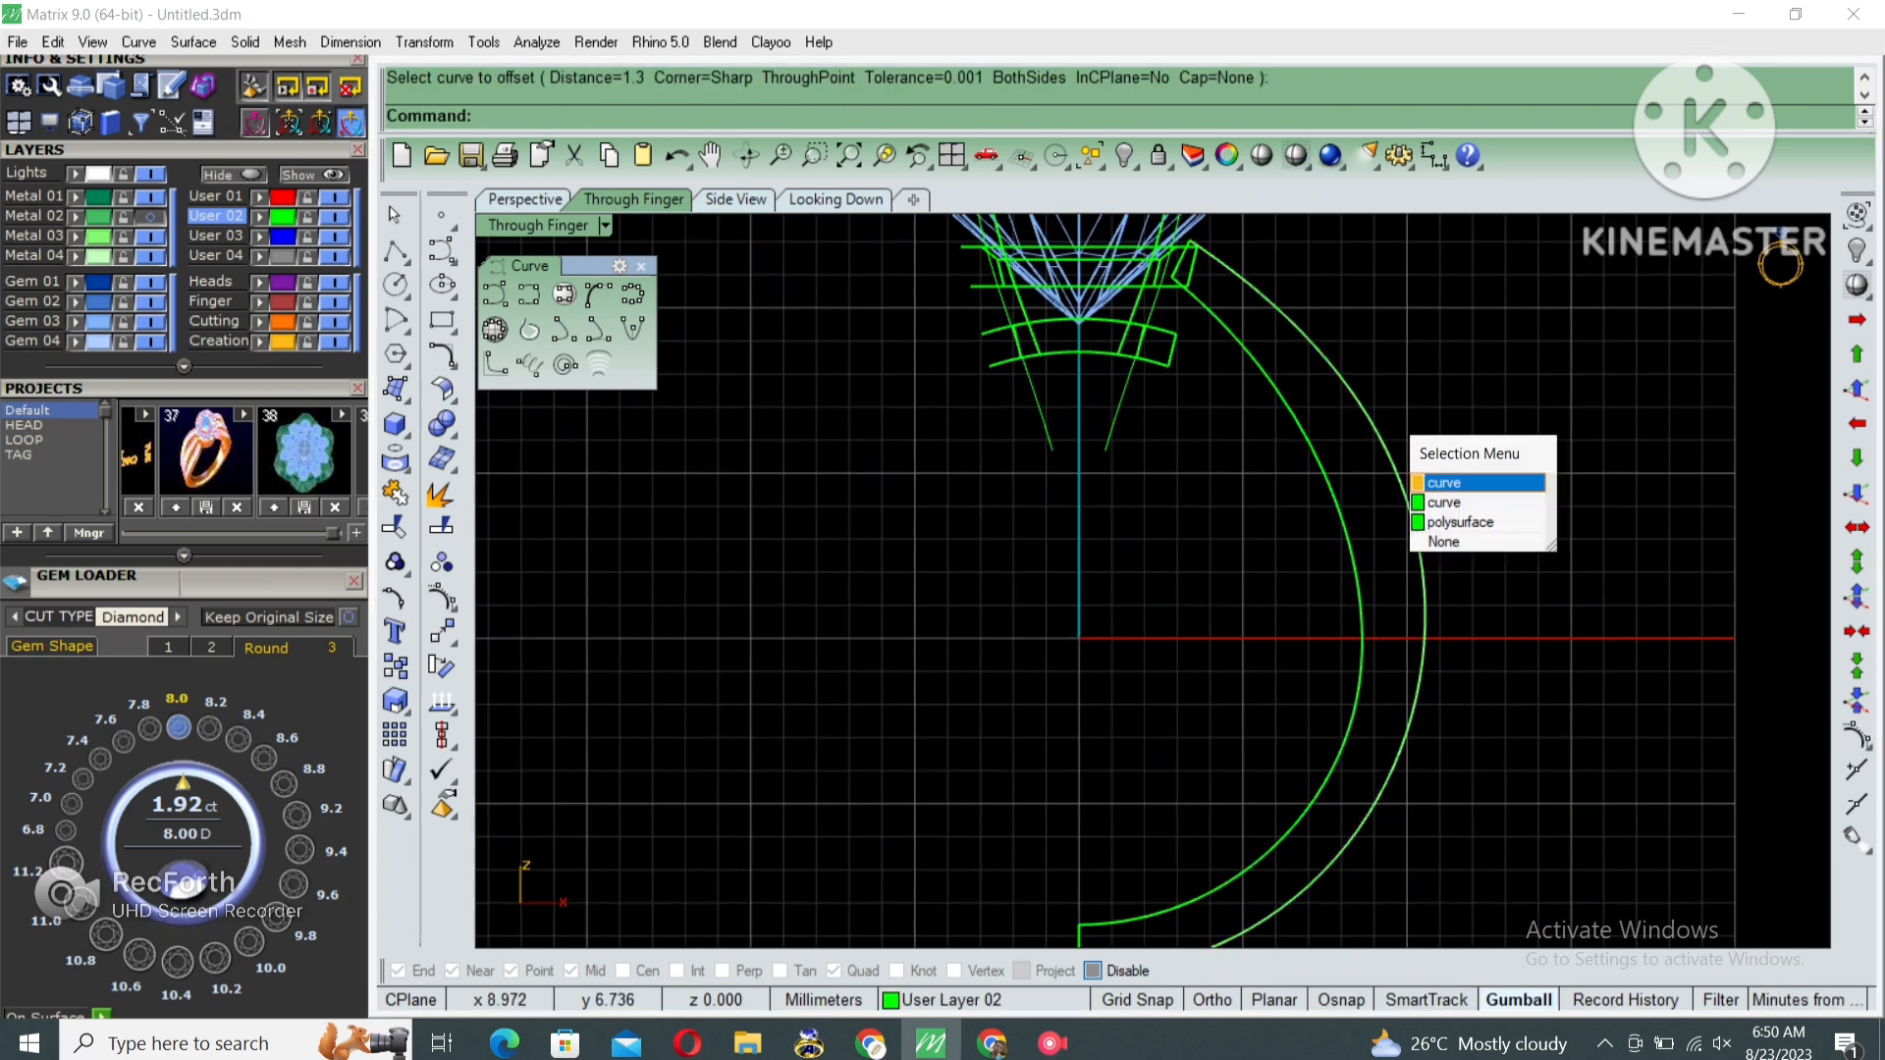
left_click(1443, 482)
right_click_drag(1212, 638, 1212, 594)
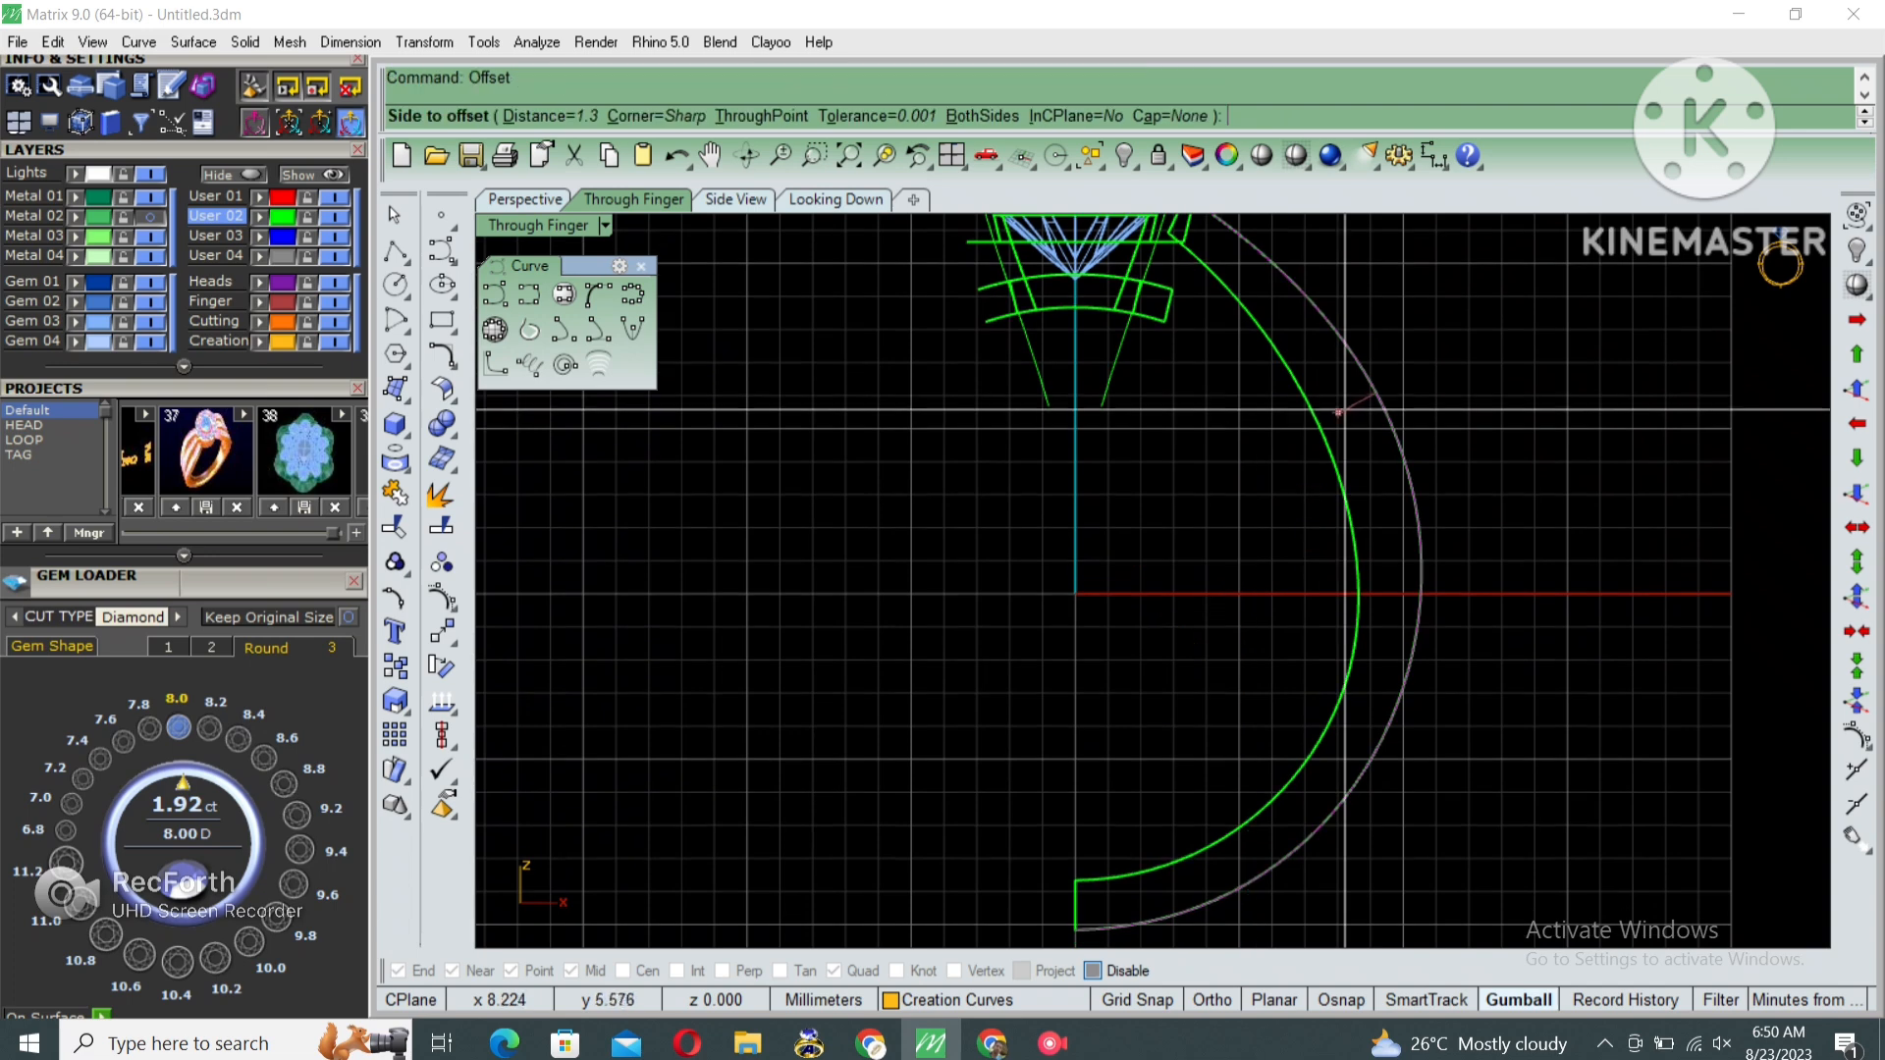
type(".5")
key("Return")
left_click(1330, 432)
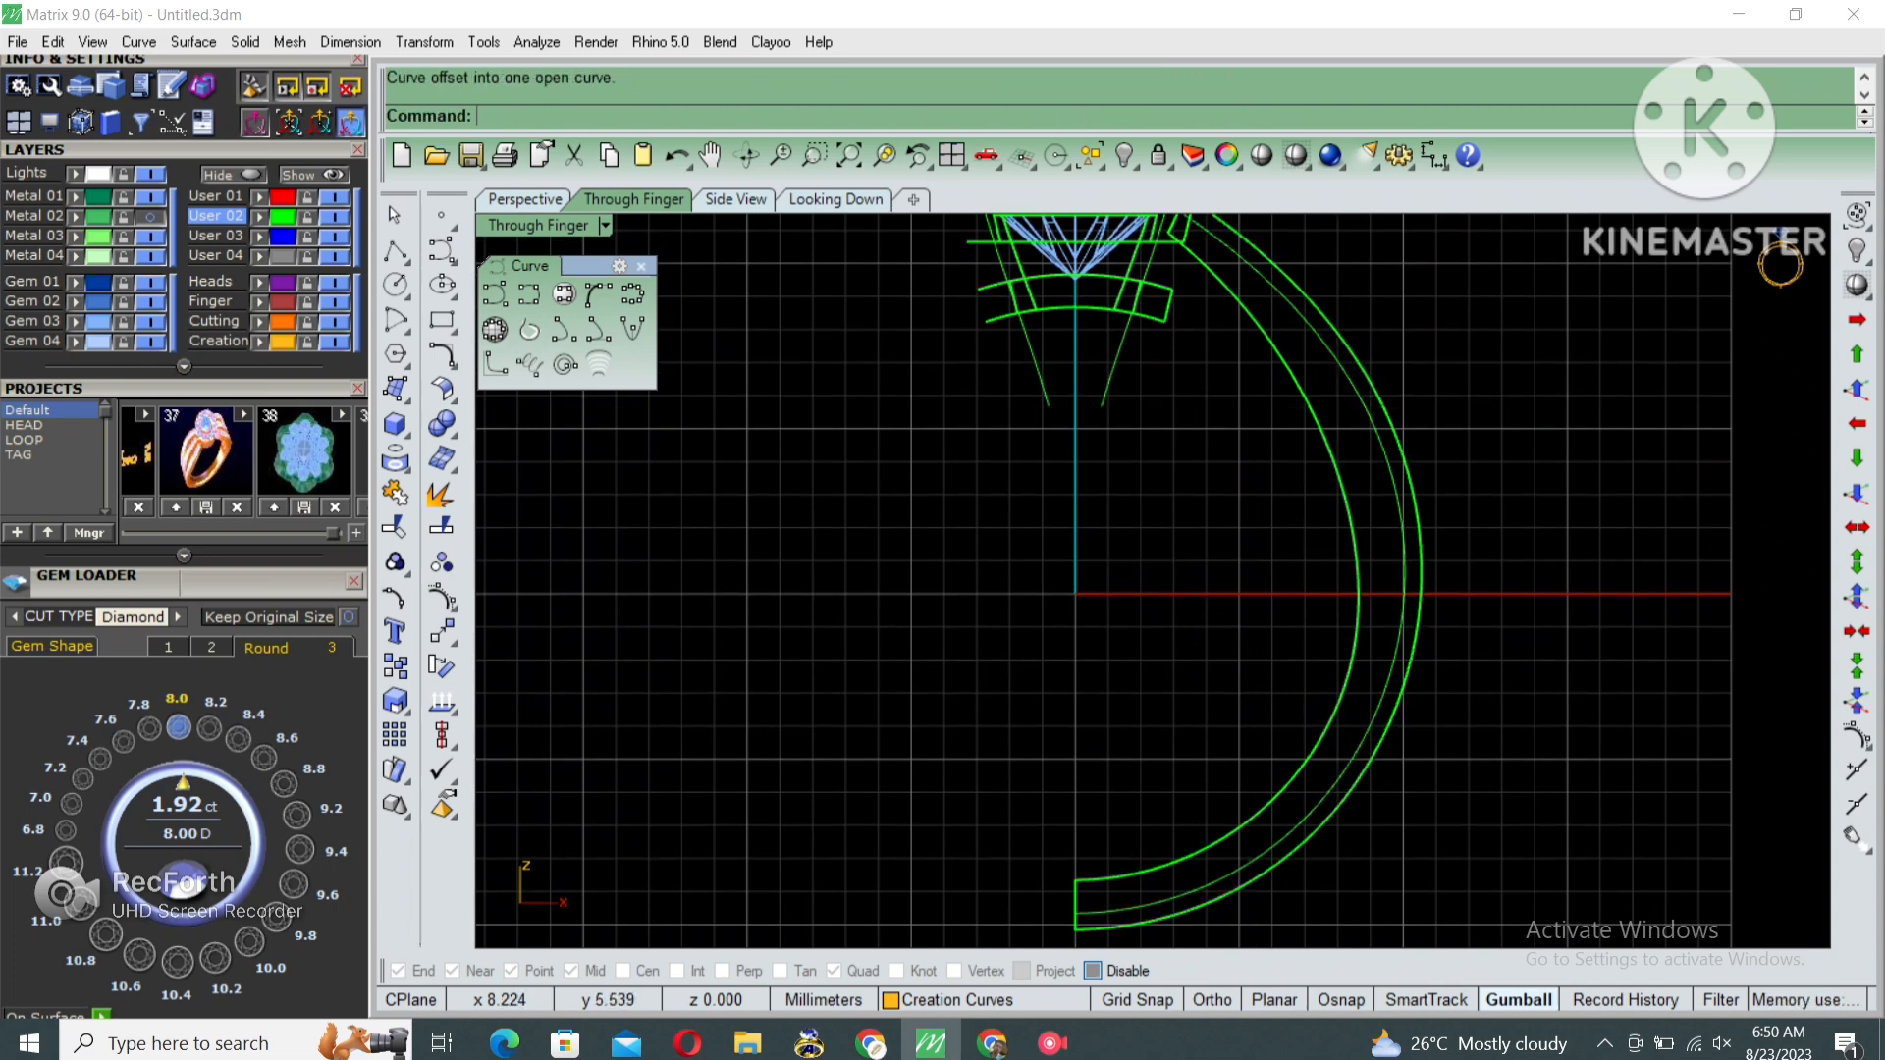
Extrude the offset curve to both sides in the Perspective view so the surface extends well past the shank's width.
right_click_drag(1175, 354, 1143, 465)
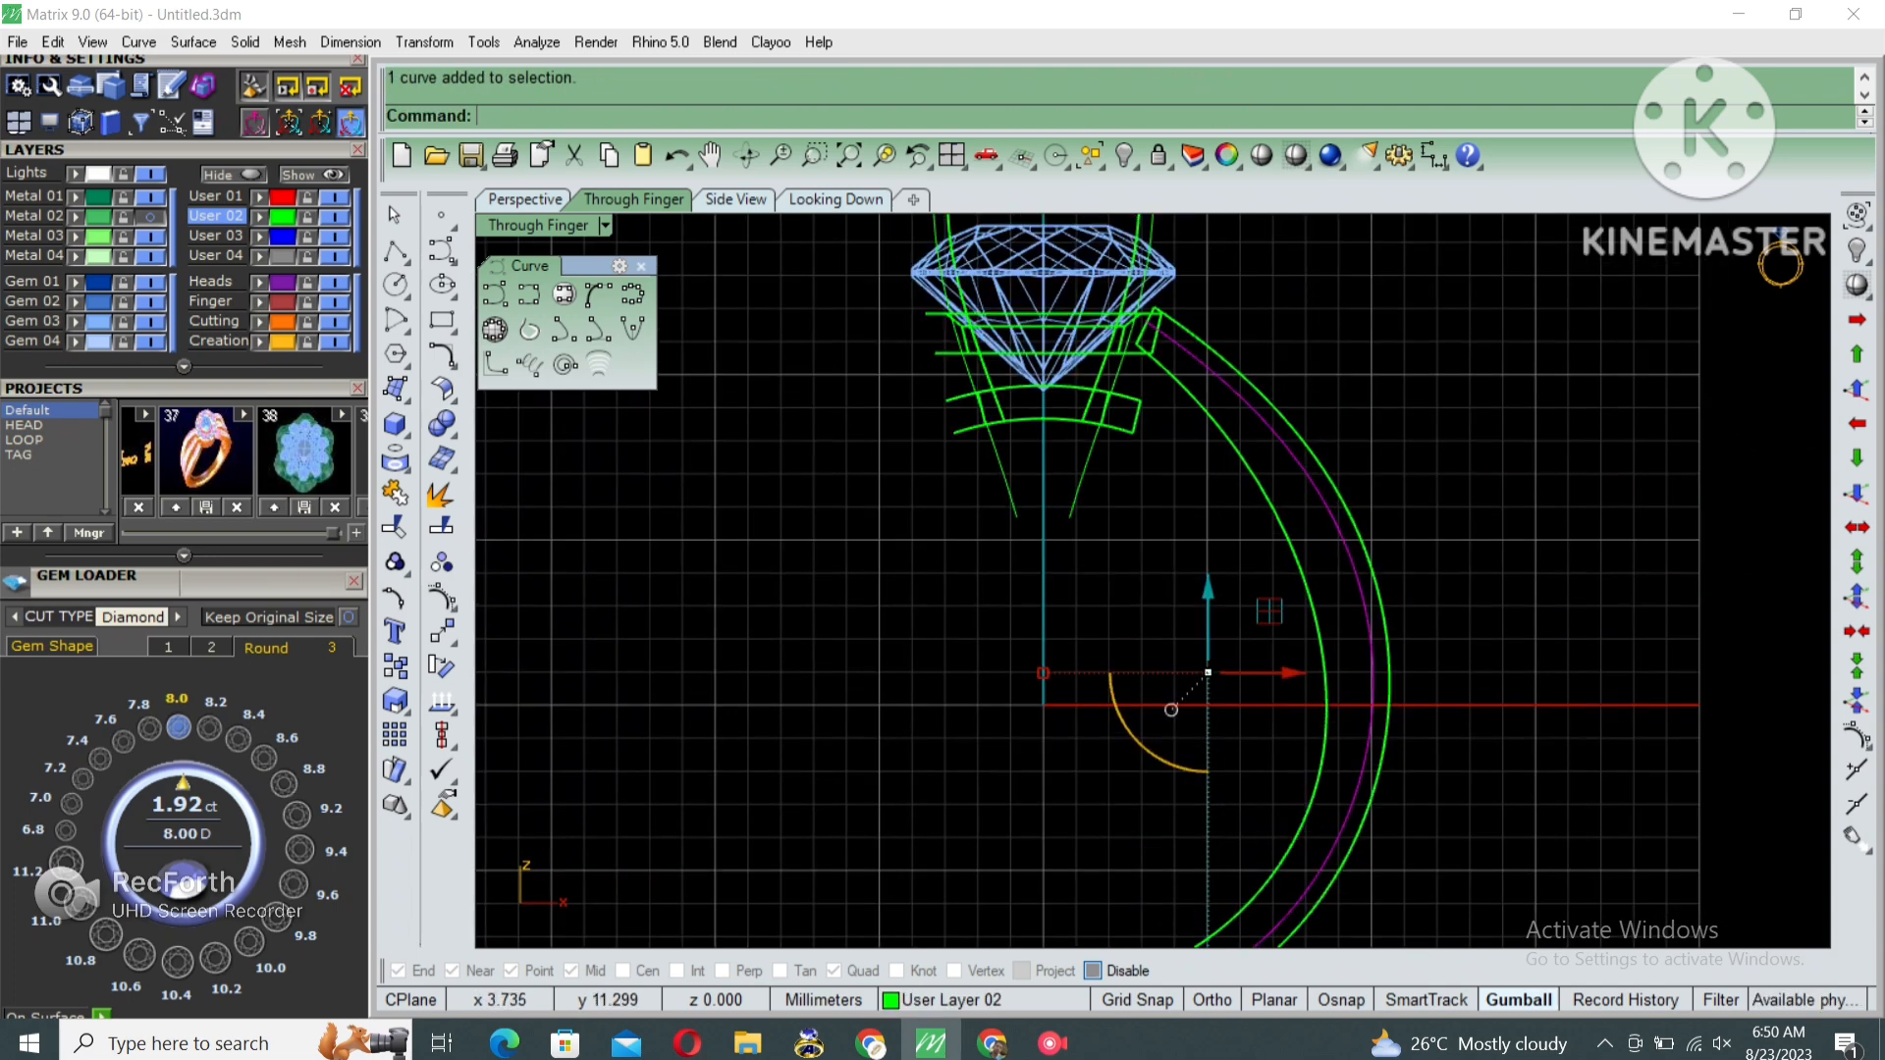
scroll(1165, 330, "up", 6)
key("ctrl+m")
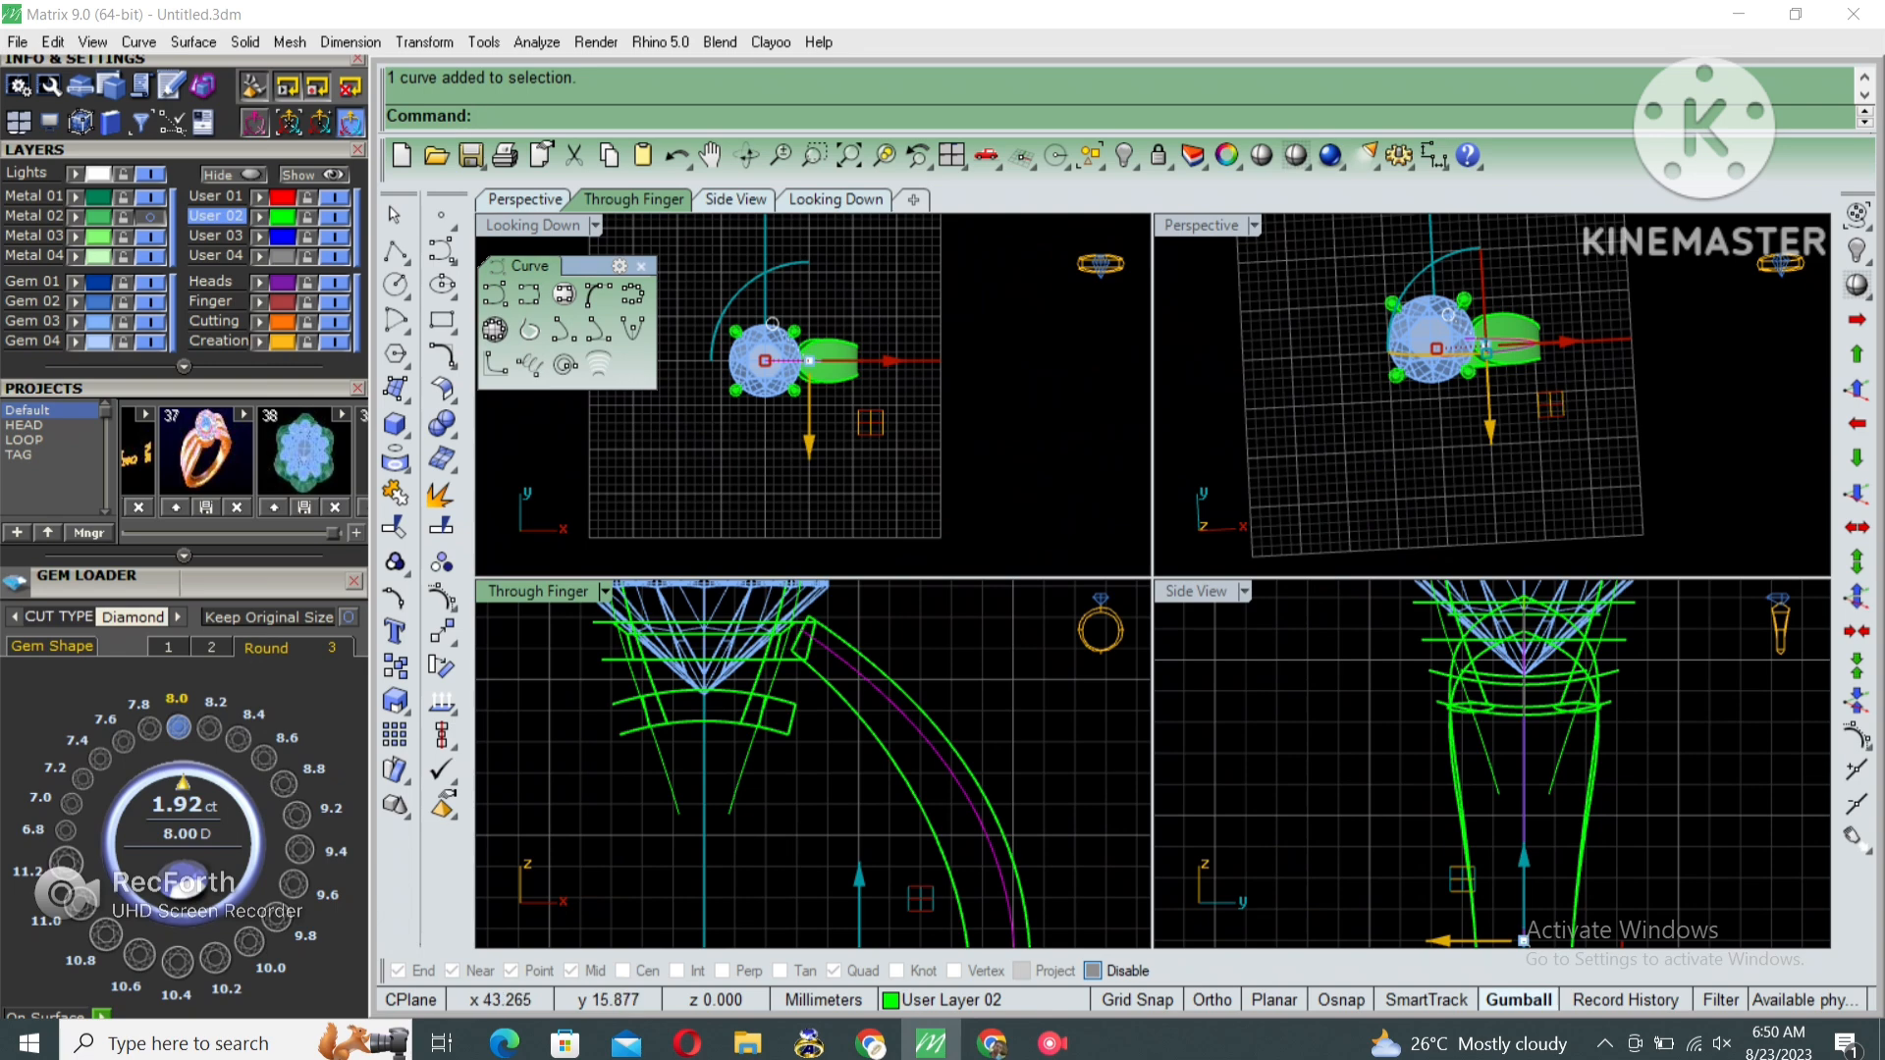
double_click(1201, 225)
right_click_drag(1179, 334, 883, 349)
left_click(396, 426)
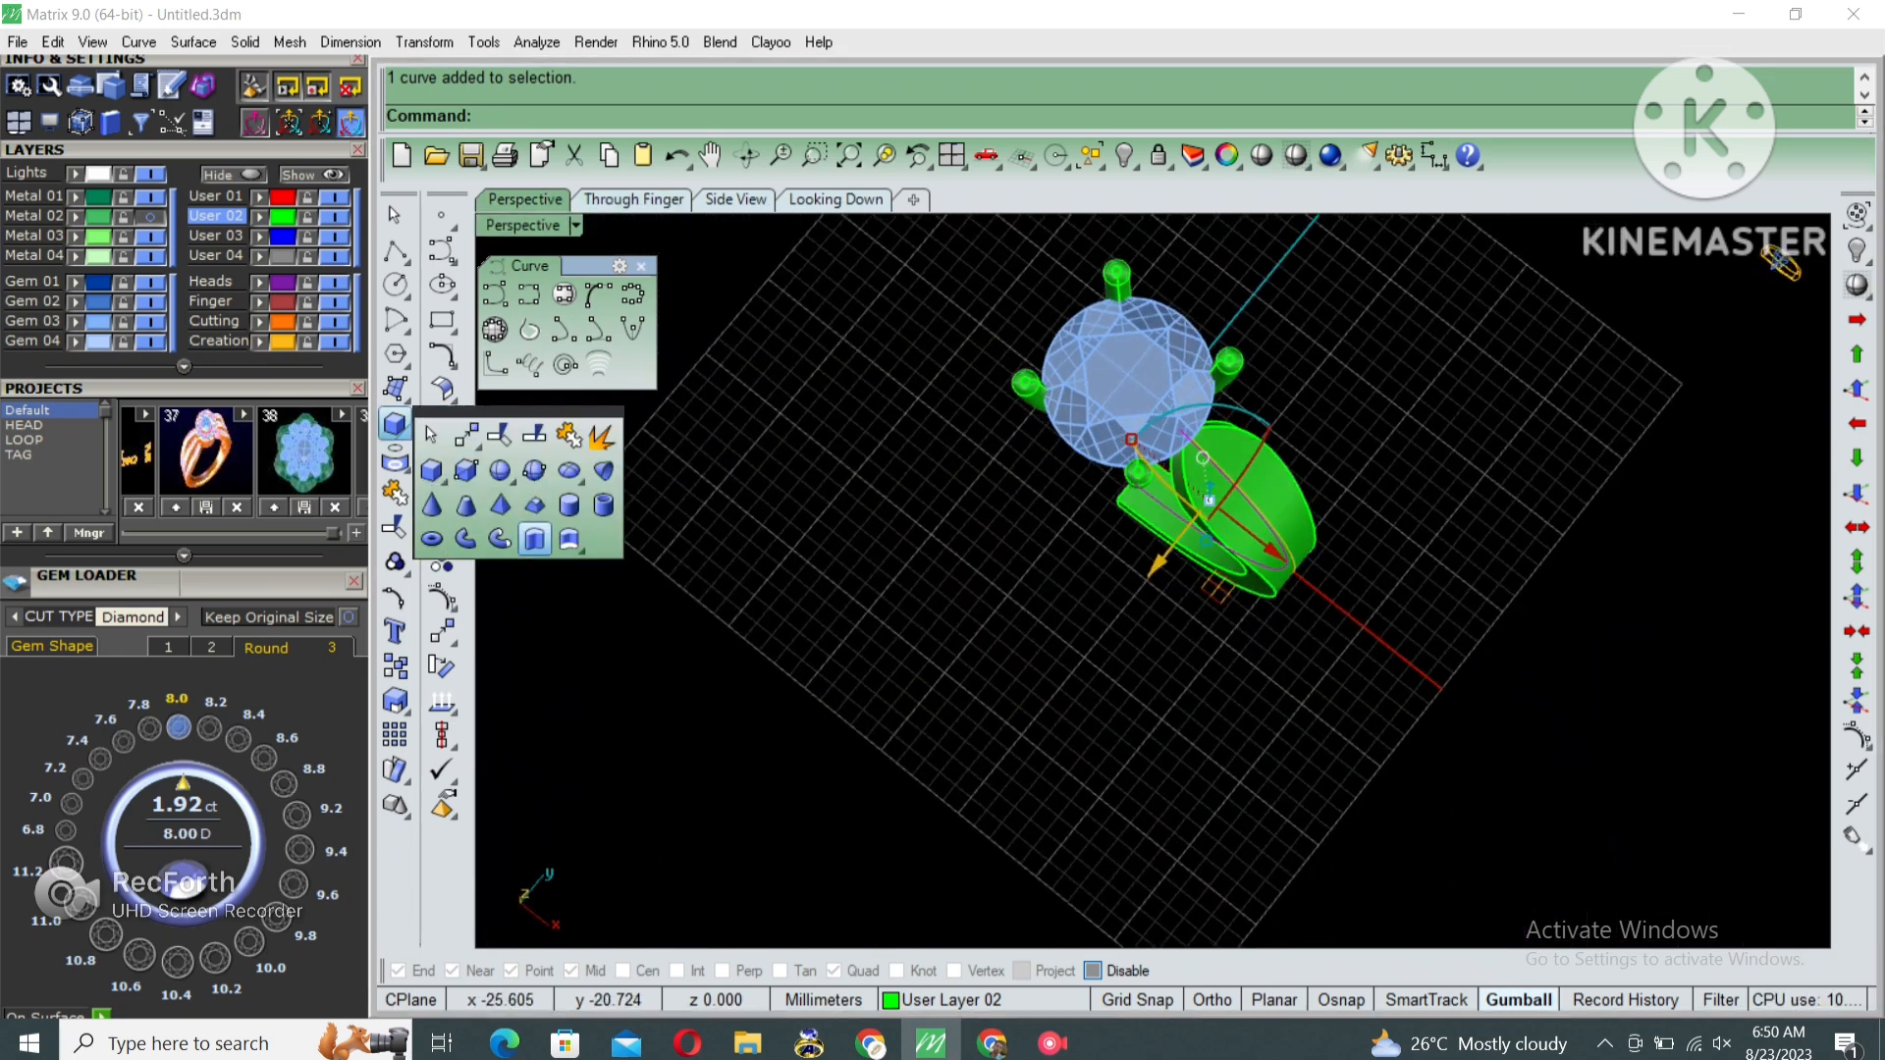
left_click(534, 538)
left_click(1022, 707)
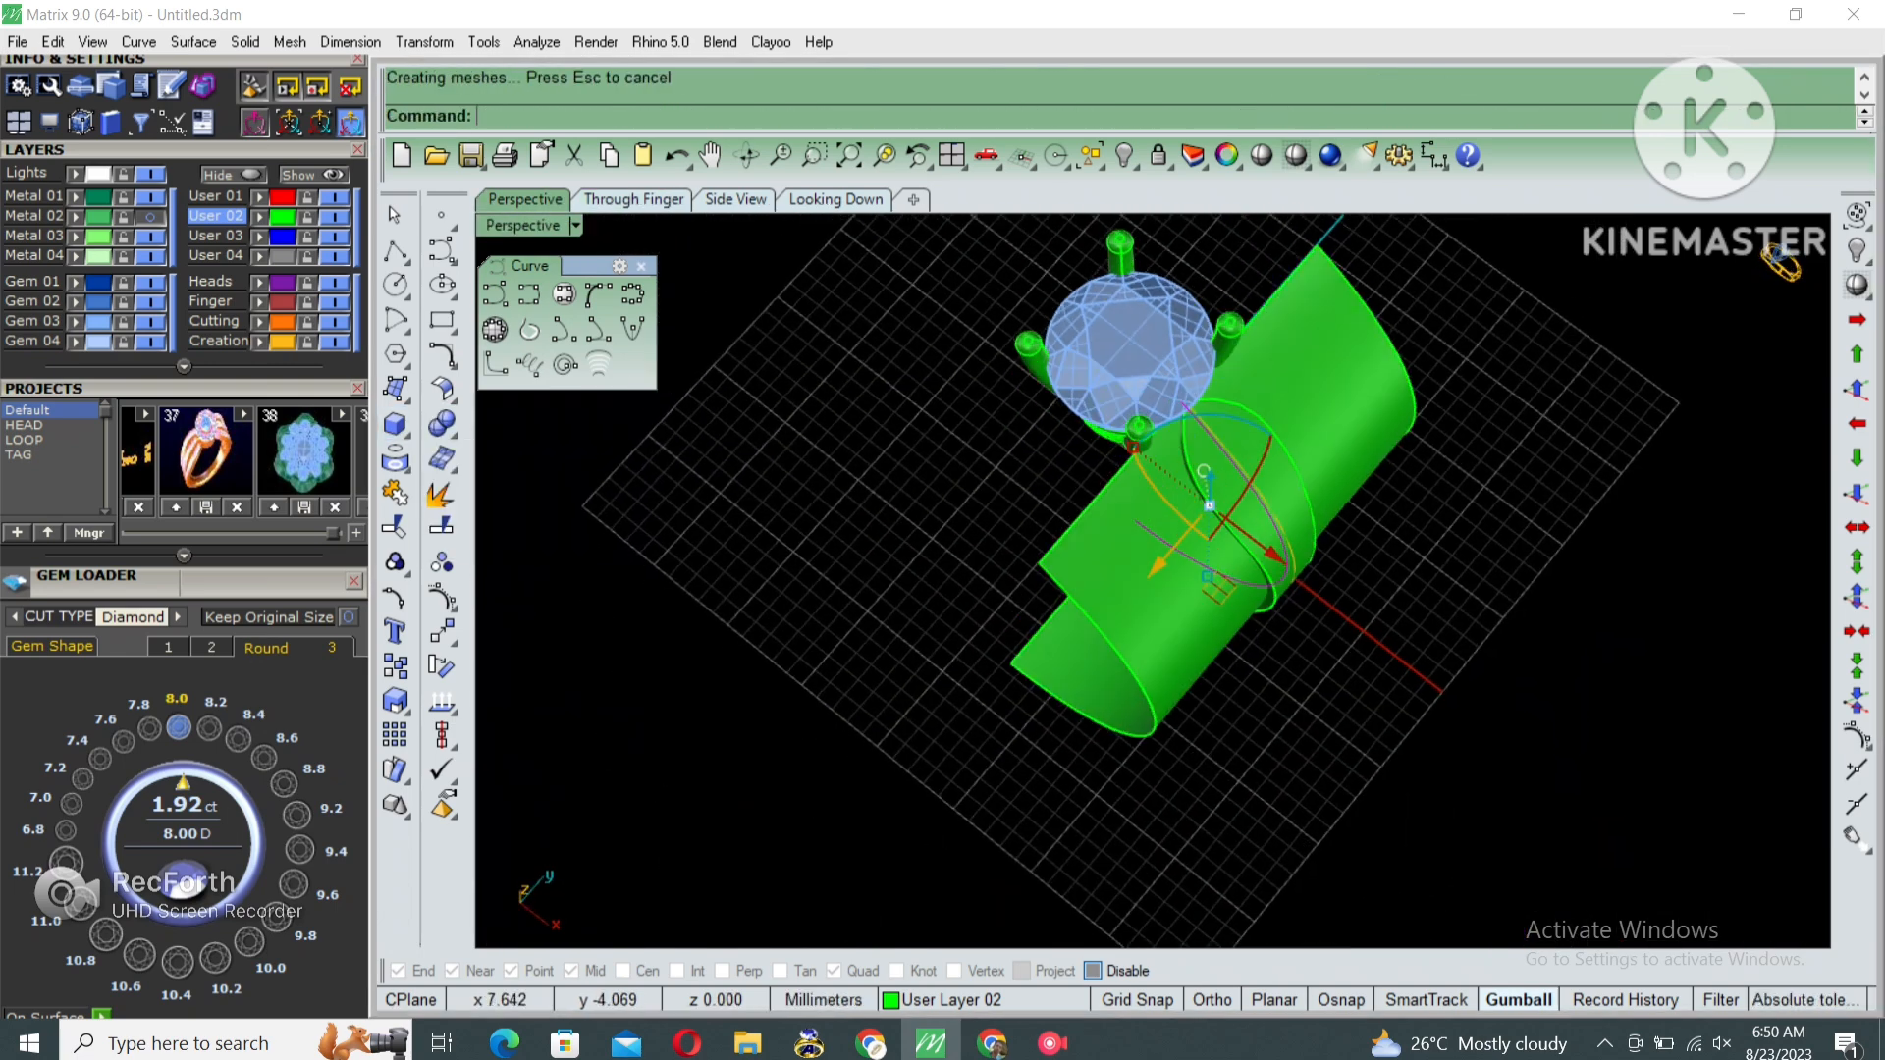
Split the half shank with the extruded surface and delete the cutting surface.
scroll(1215, 495, "up", 2)
left_click(1218, 485)
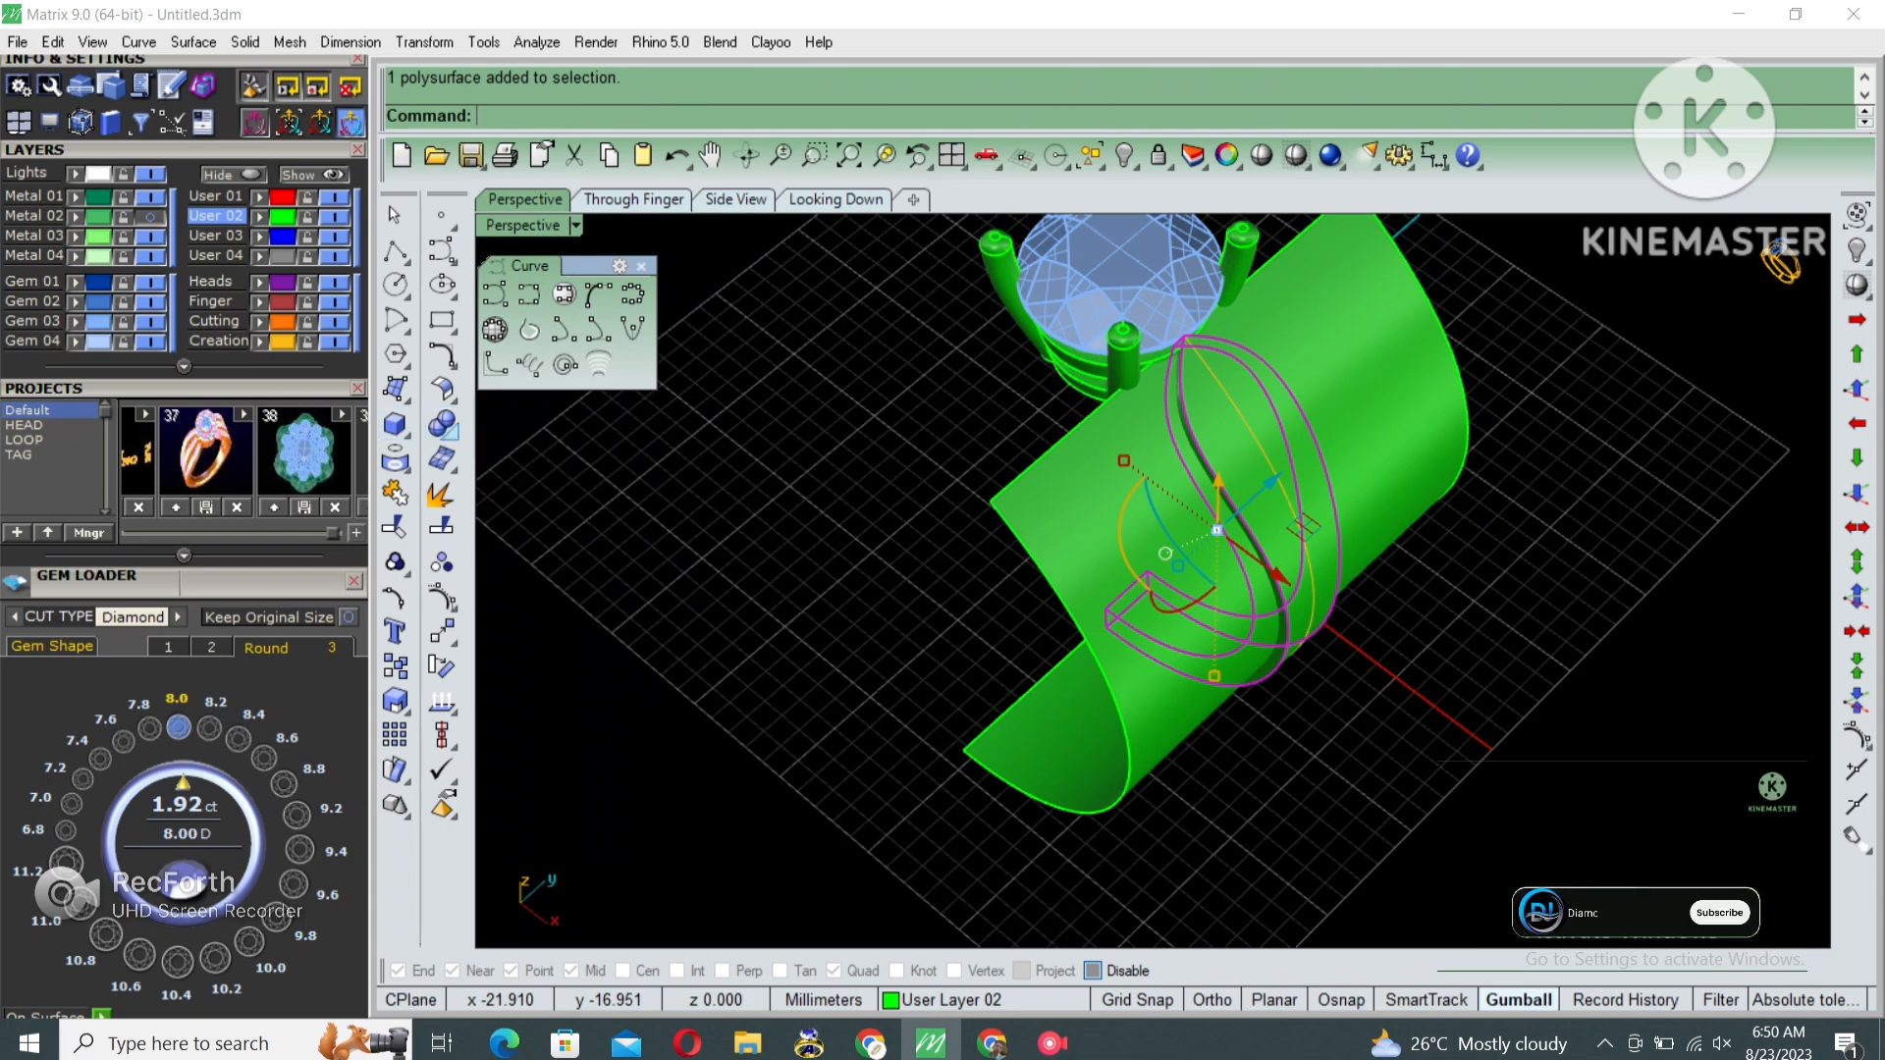
left_click(442, 425)
left_click(582, 435)
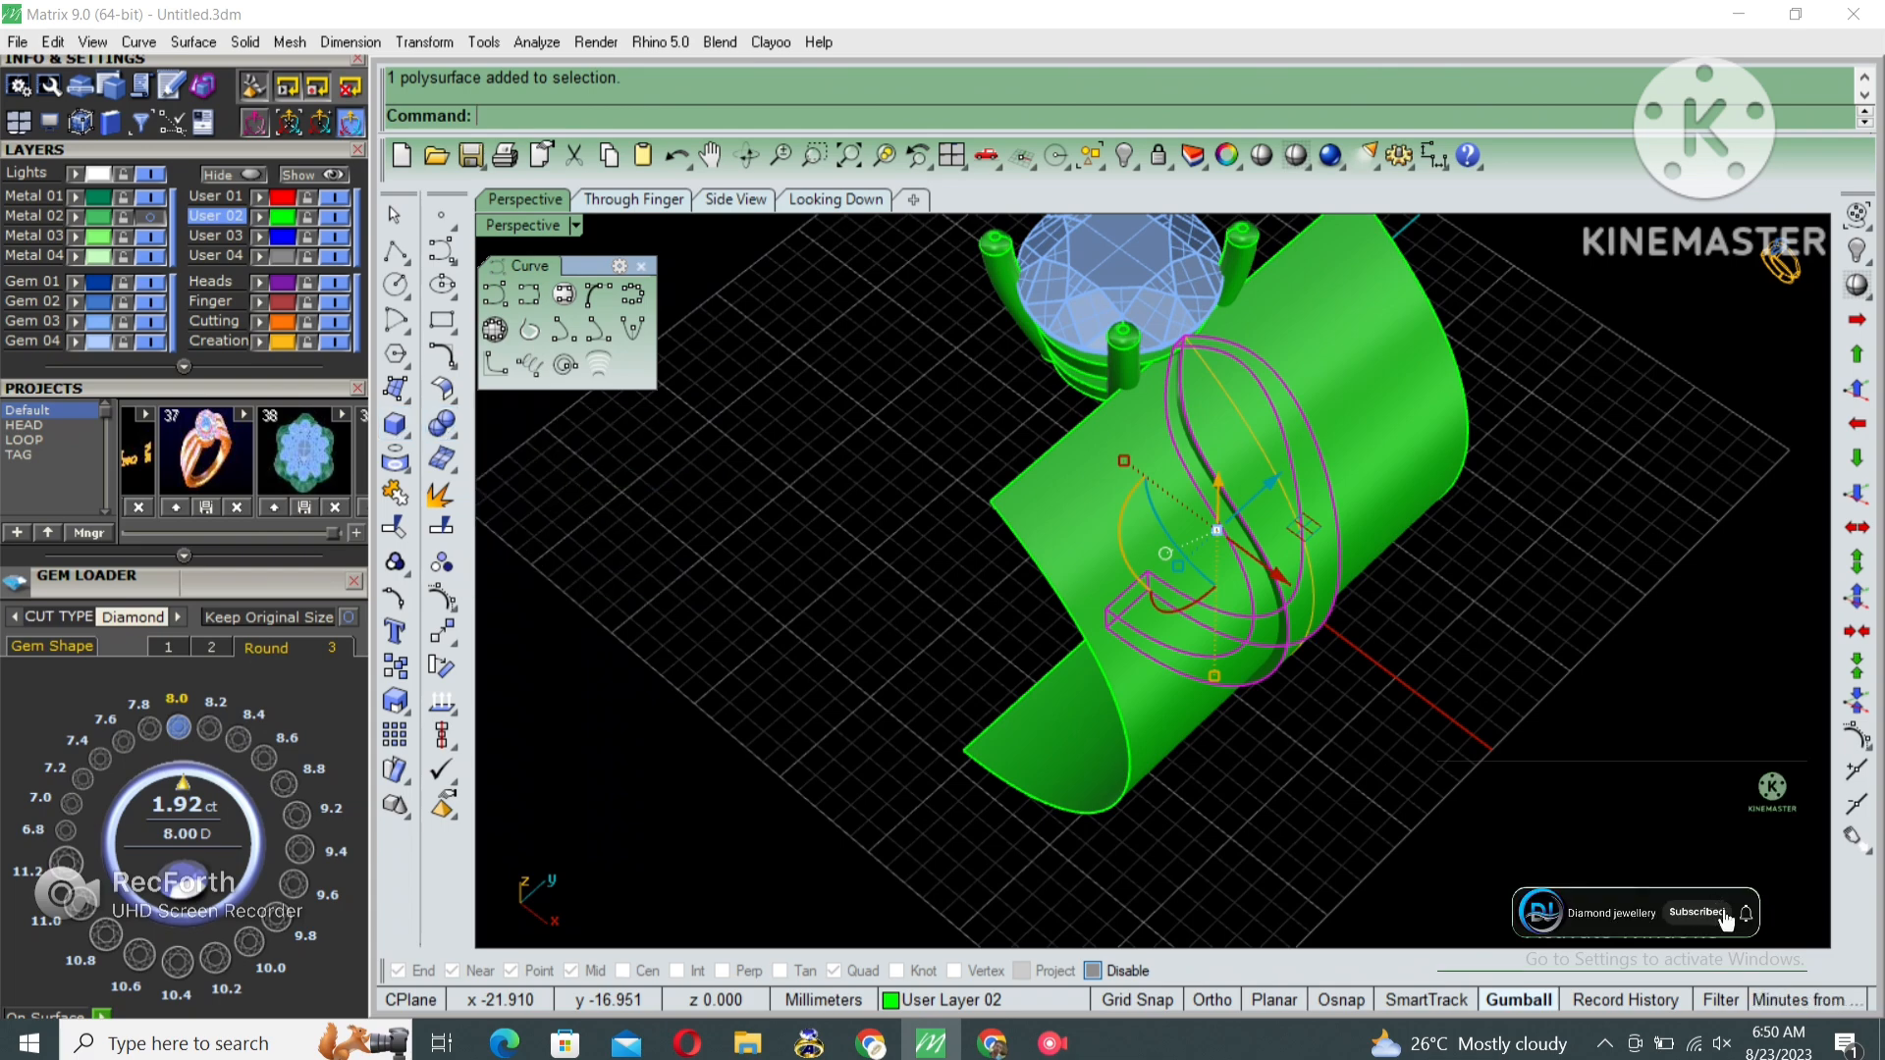
left_click(1078, 514)
key("Return")
left_click(1139, 458)
key("Delete")
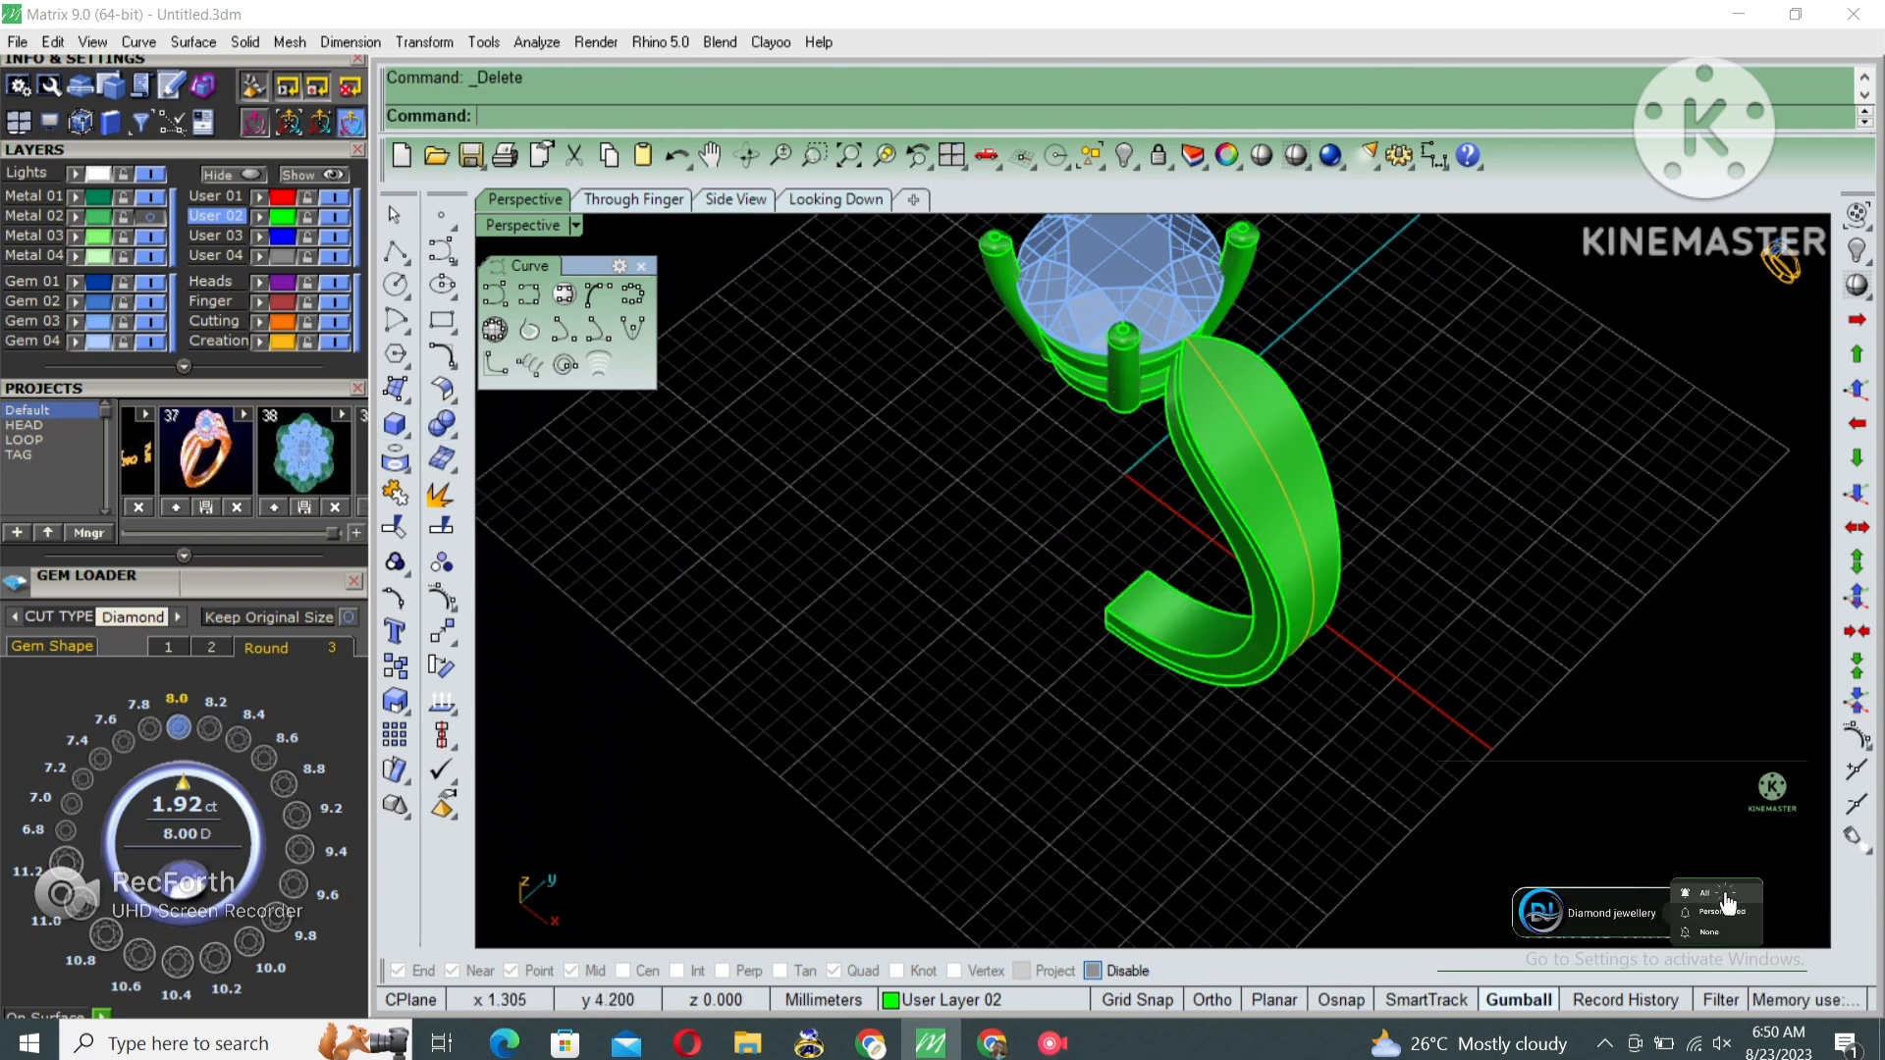
Isolate the thin outer layer of the shank together with its outer profile curve by hiding everything else.
left_click(1204, 427)
mouse_move(1204, 426)
right_mouse_down()
mouse_move(1277, 378)
mouse_move(1212, 402)
mouse_move(1232, 407)
right_mouse_up()
scroll(1245, 357, "up", 3)
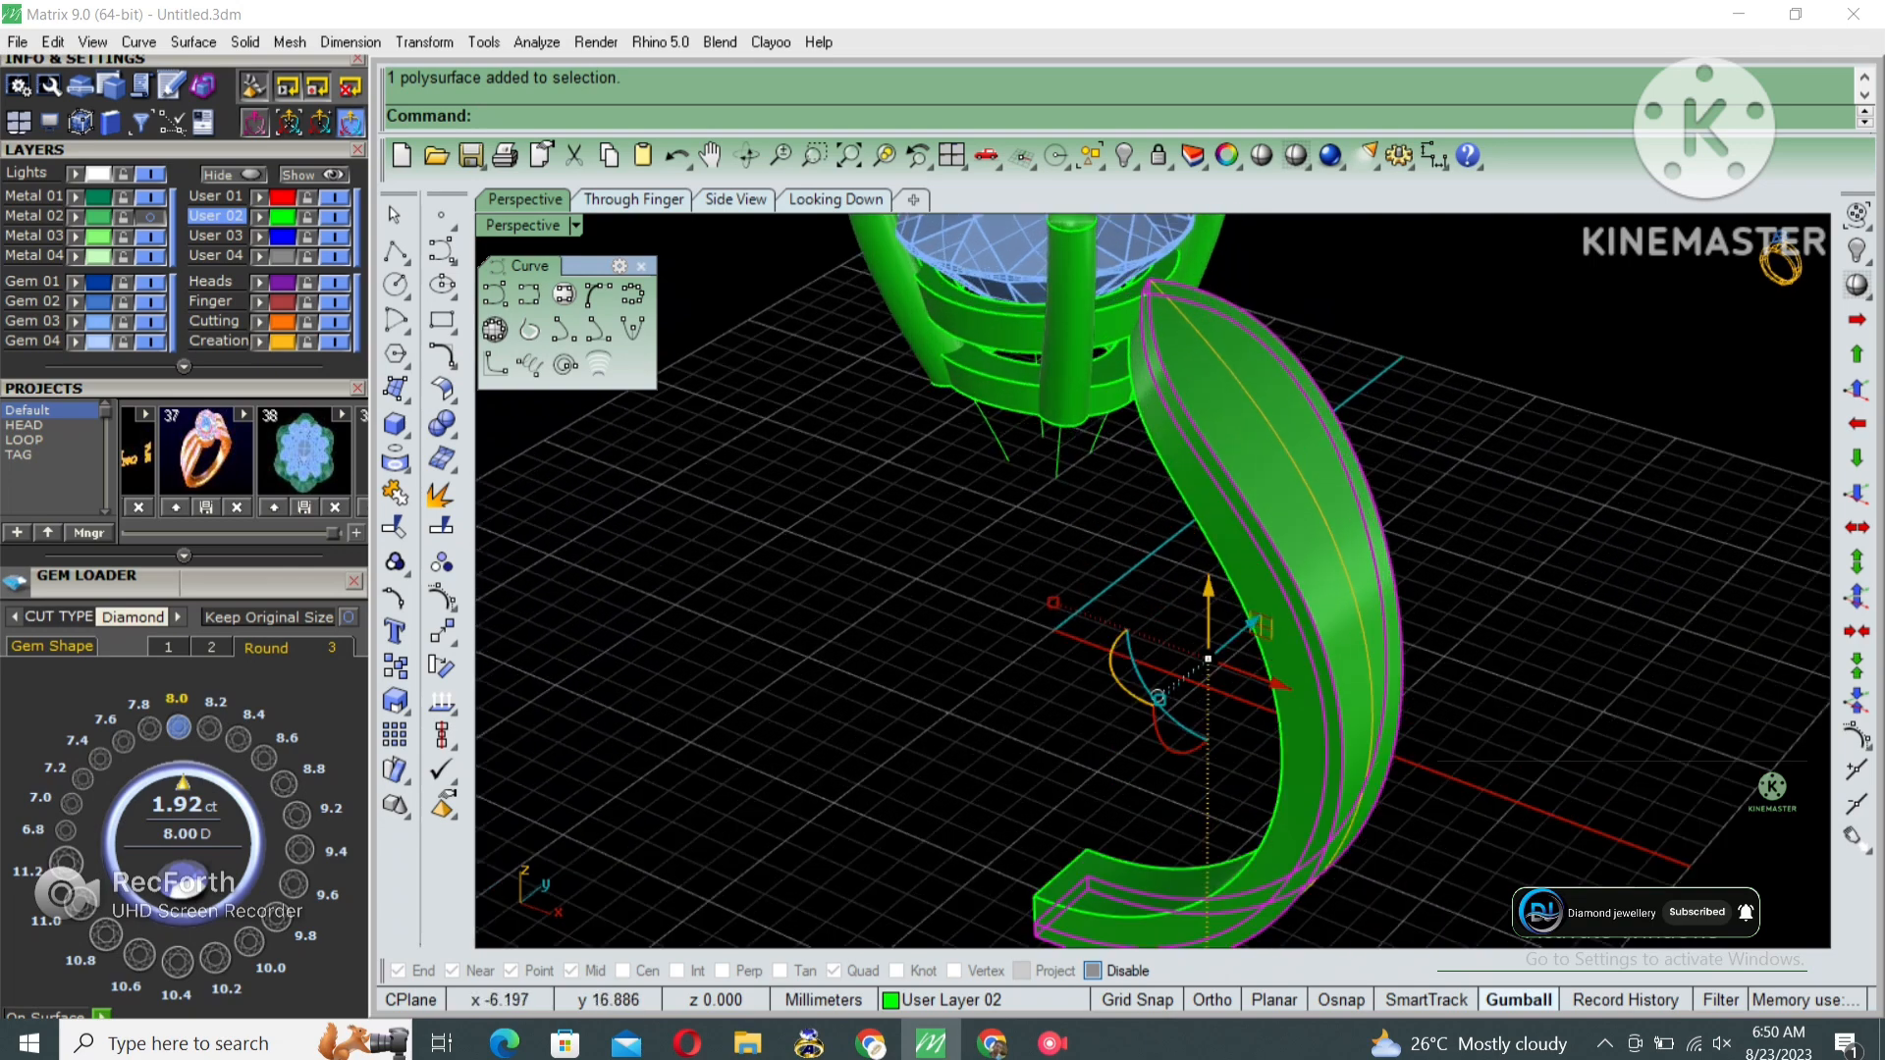
left_click(1242, 355, "shift")
left_click(1284, 404)
type("invert")
key("Return")
type("hide")
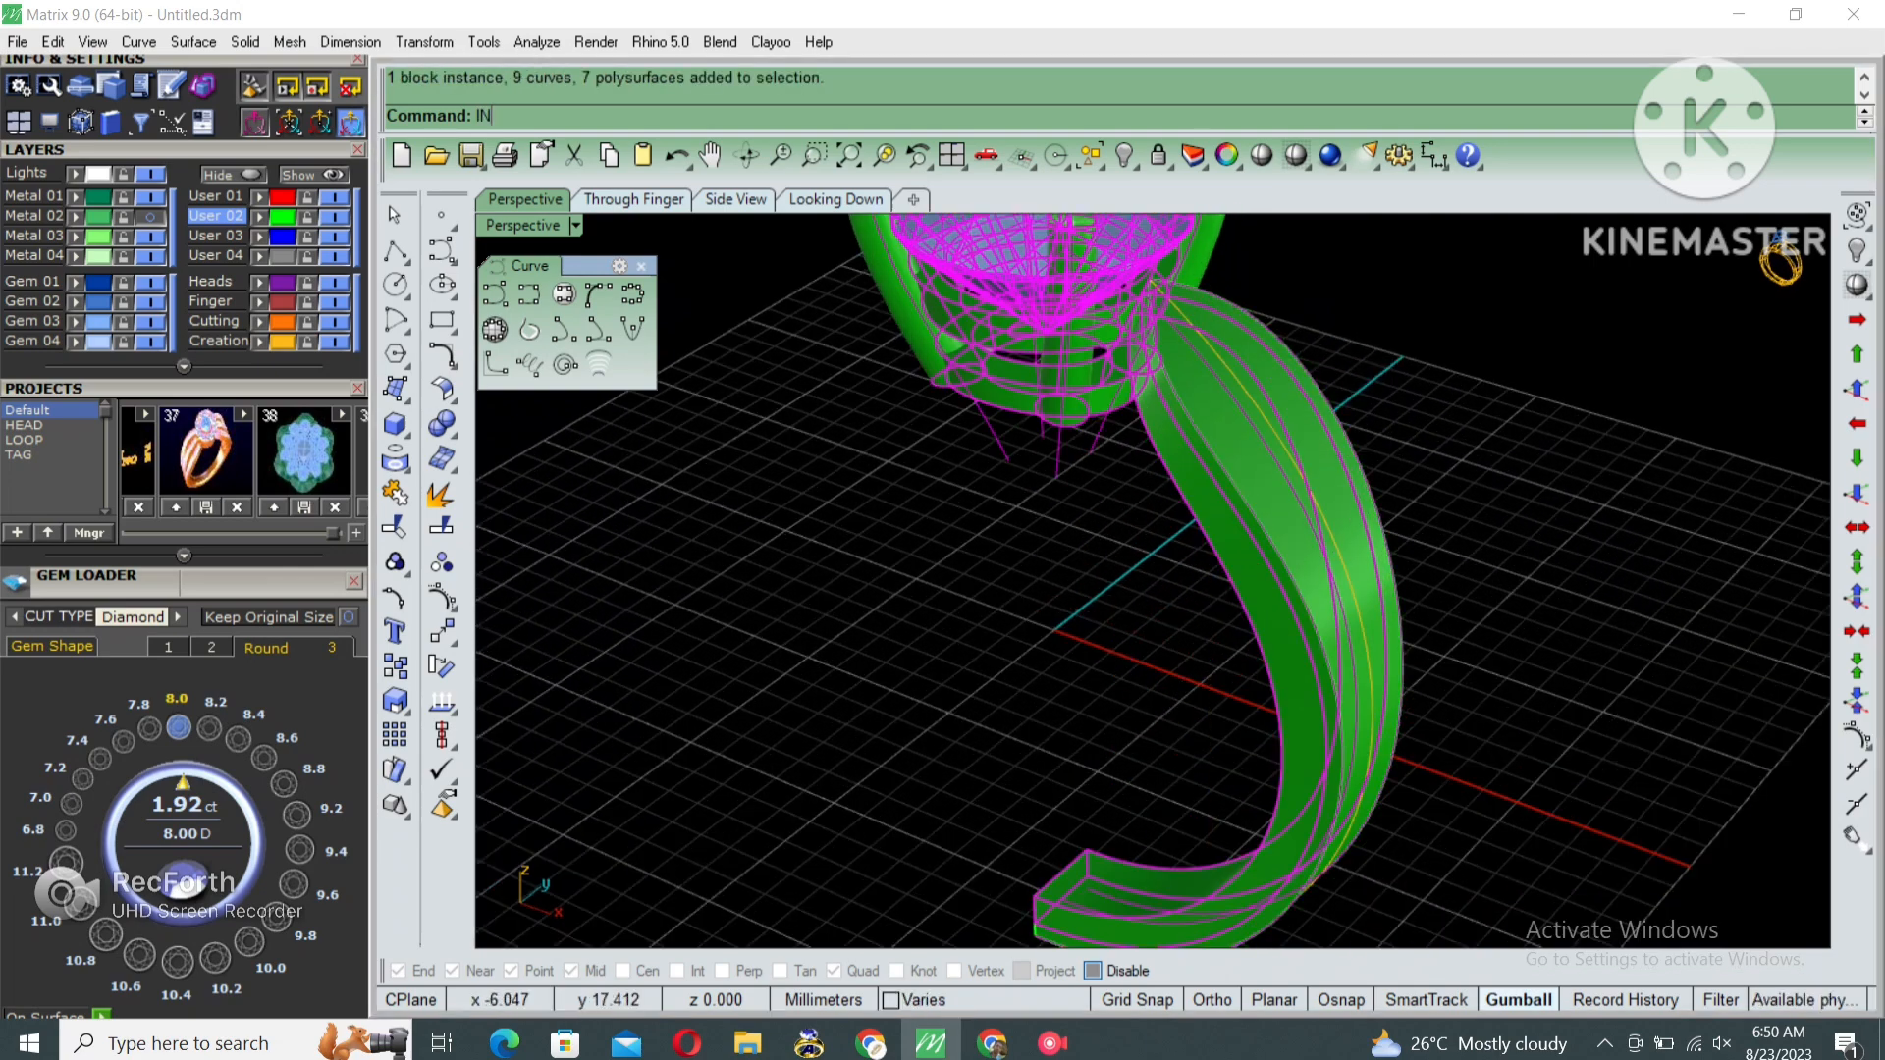
key("Return")
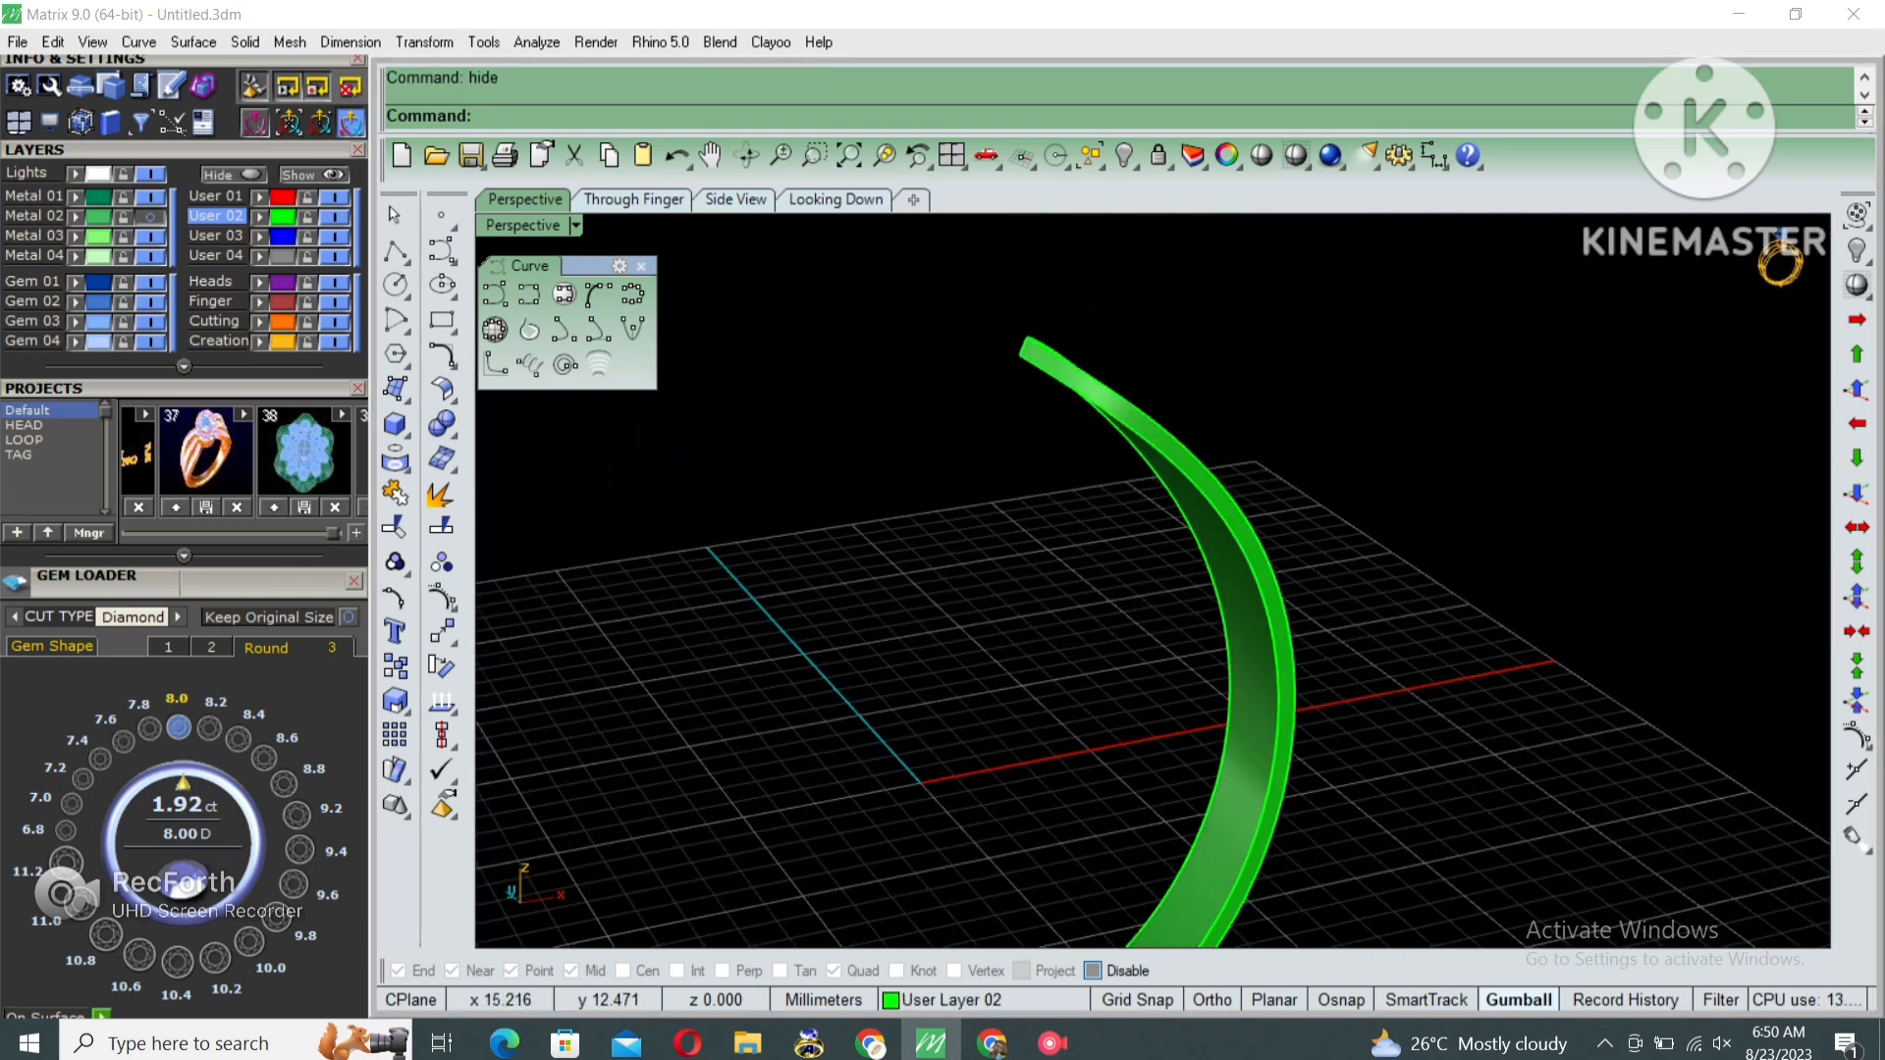
Duplicate the two long inner side edges of the thin outer shank layer as curves.
left_click(1242, 543)
left_click(1201, 551)
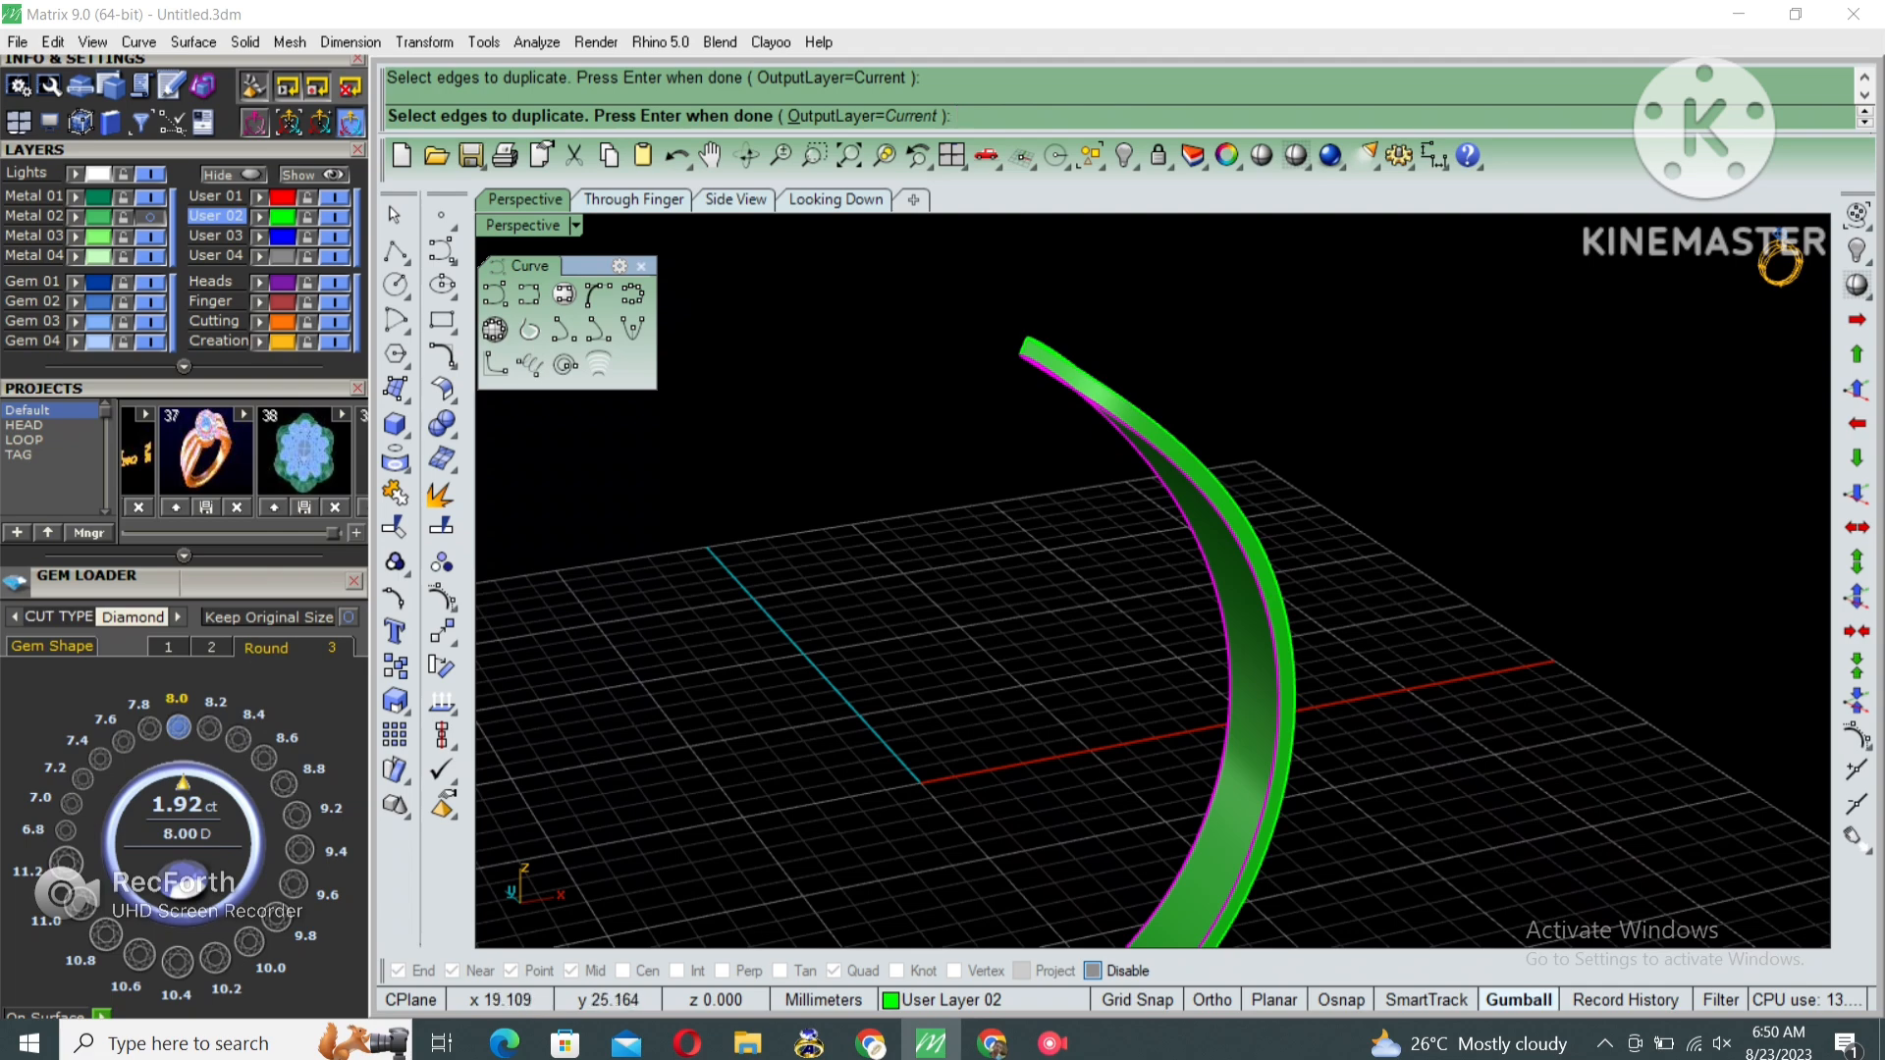
scroll(1106, 481, "down", 6)
right_click_drag(1178, 427, 1036, 334)
key("Return")
scroll(1036, 333, "up", 3)
right_click_drag(1082, 563, 1050, 634, "shift")
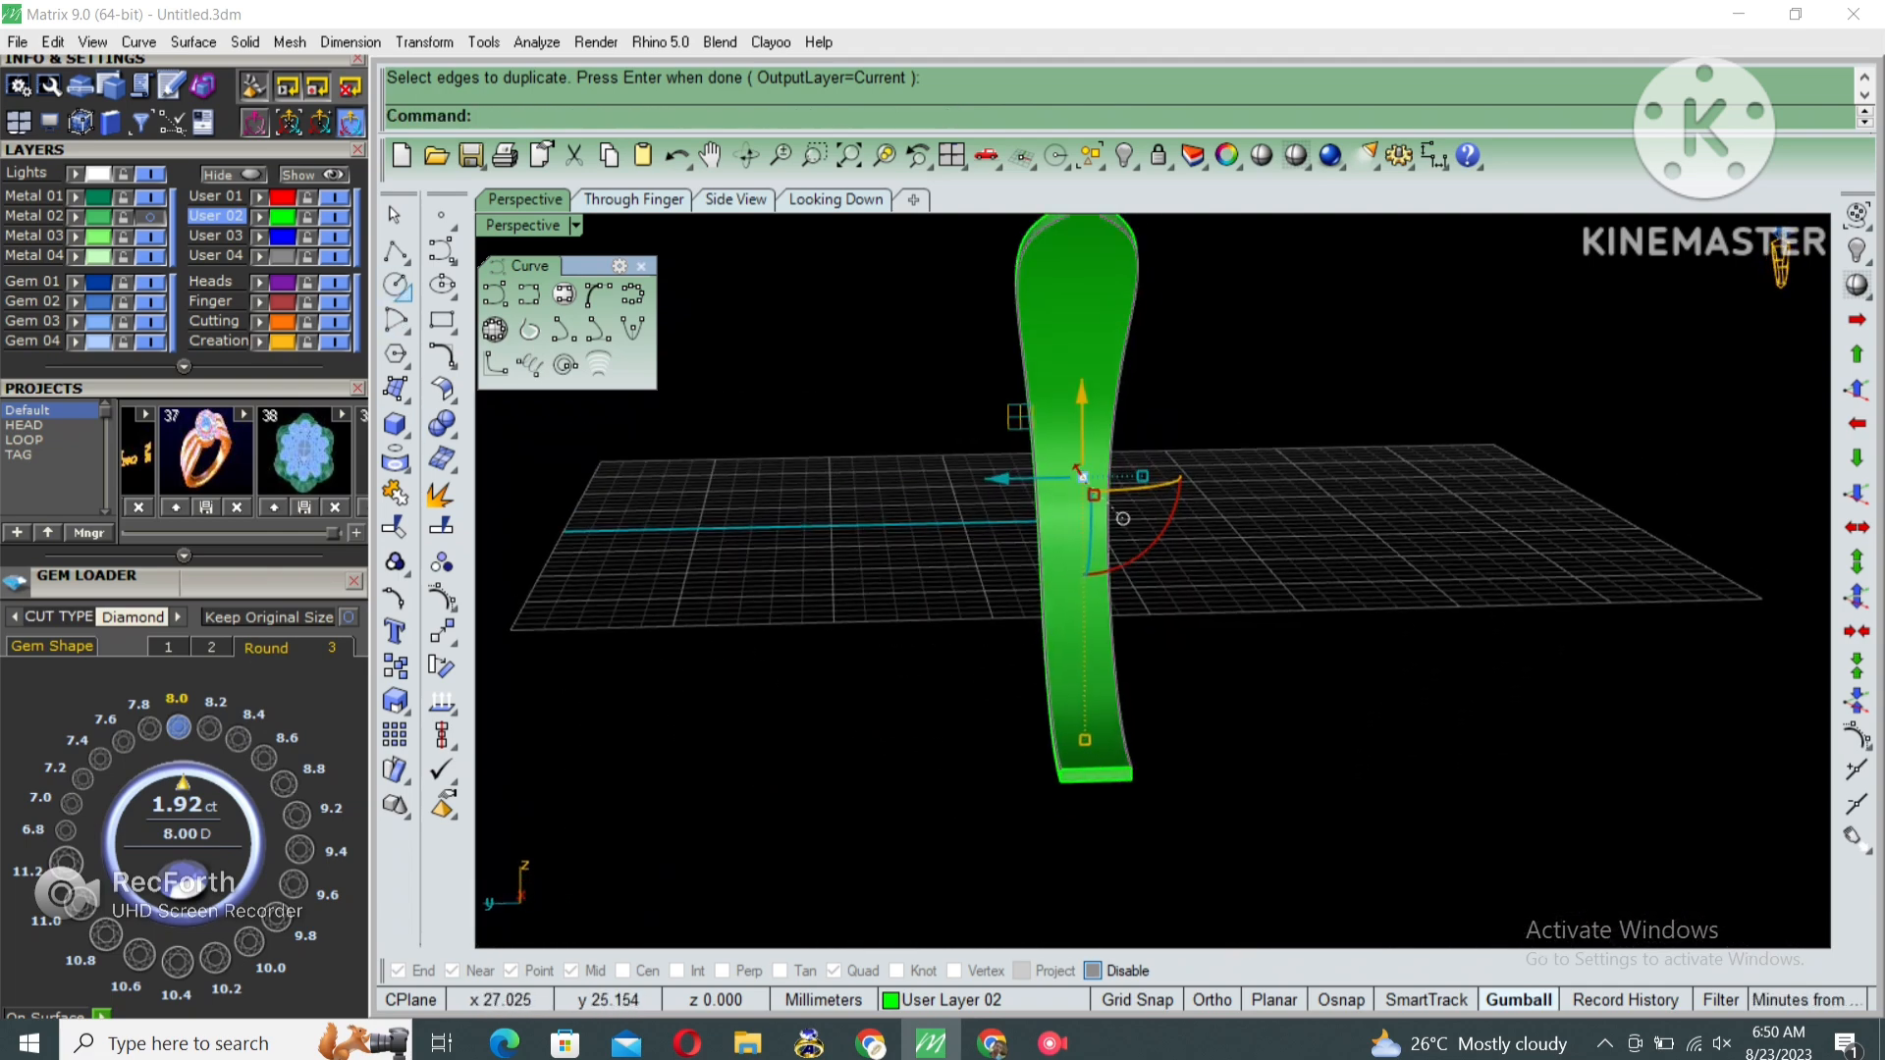
Draw an arc across the layer's lower end, from one inner corner to the other.
left_click(402, 328)
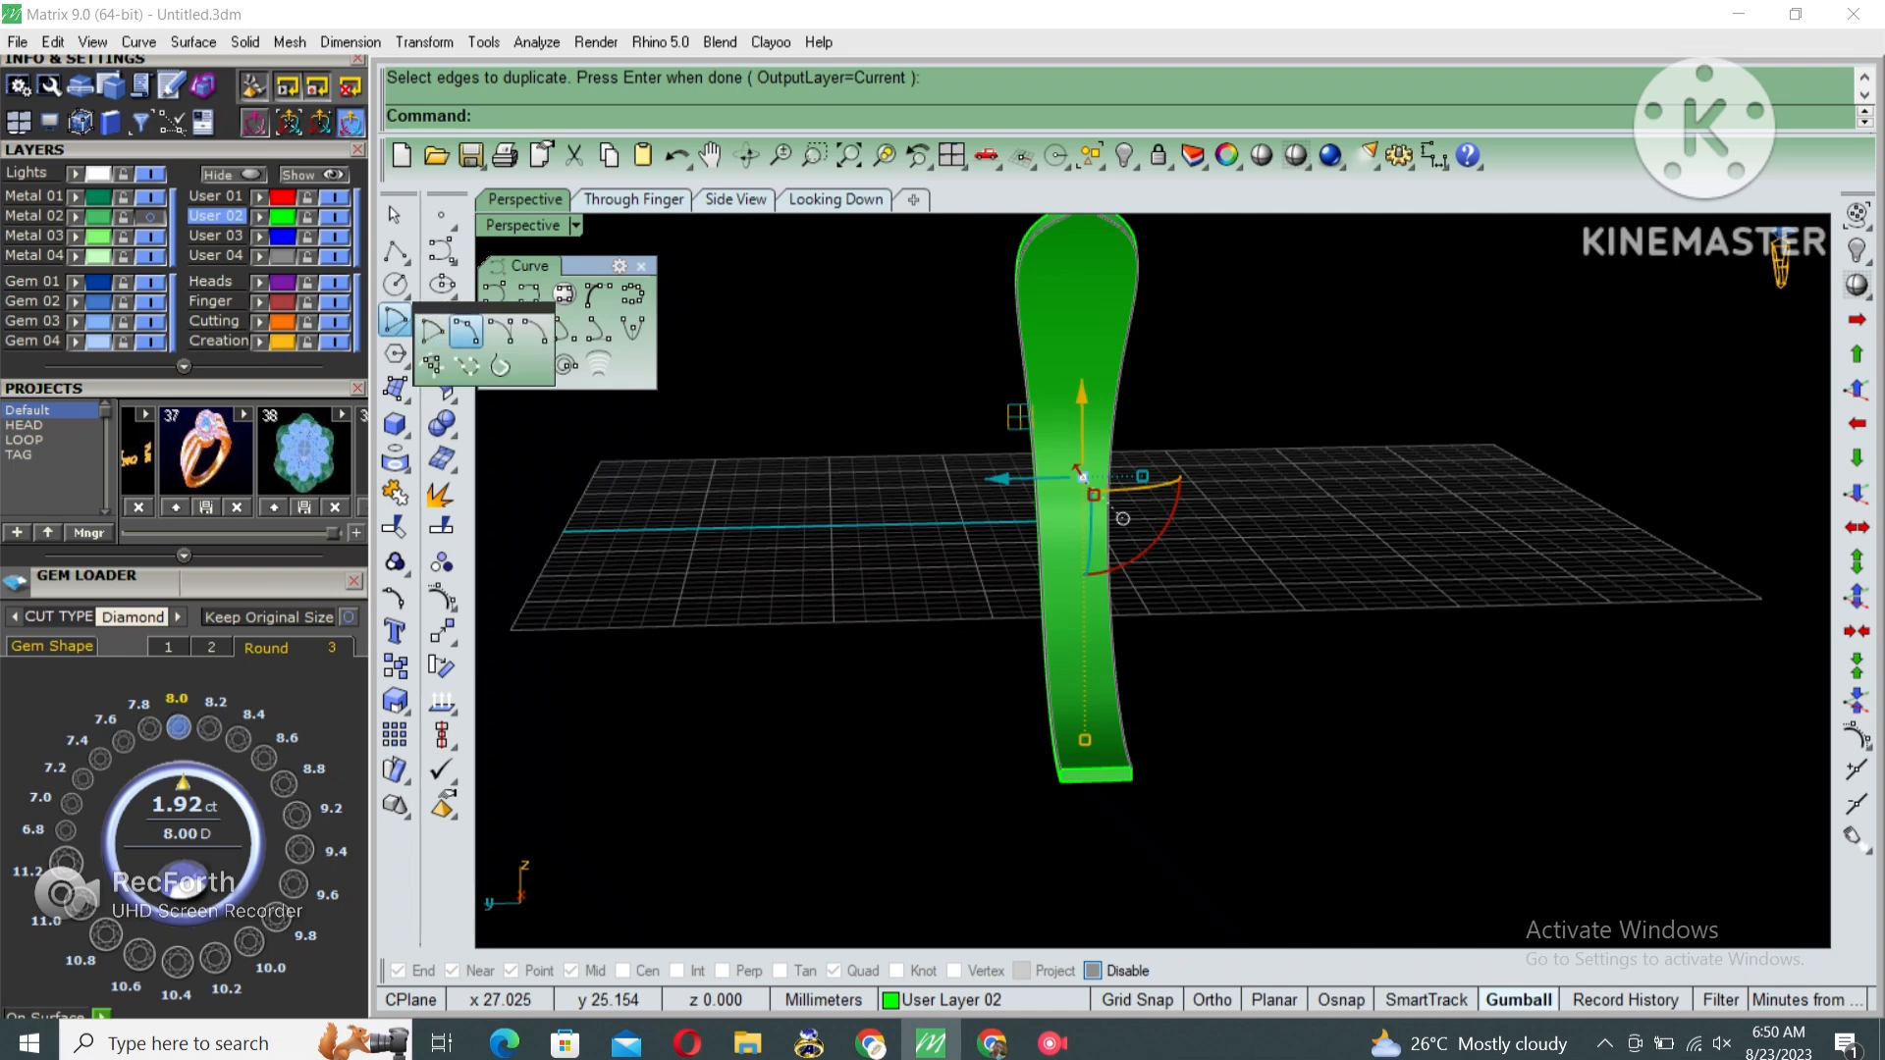
left_click(465, 332)
scroll(1035, 780, "up", 12)
key("alt")
left_click(1127, 730)
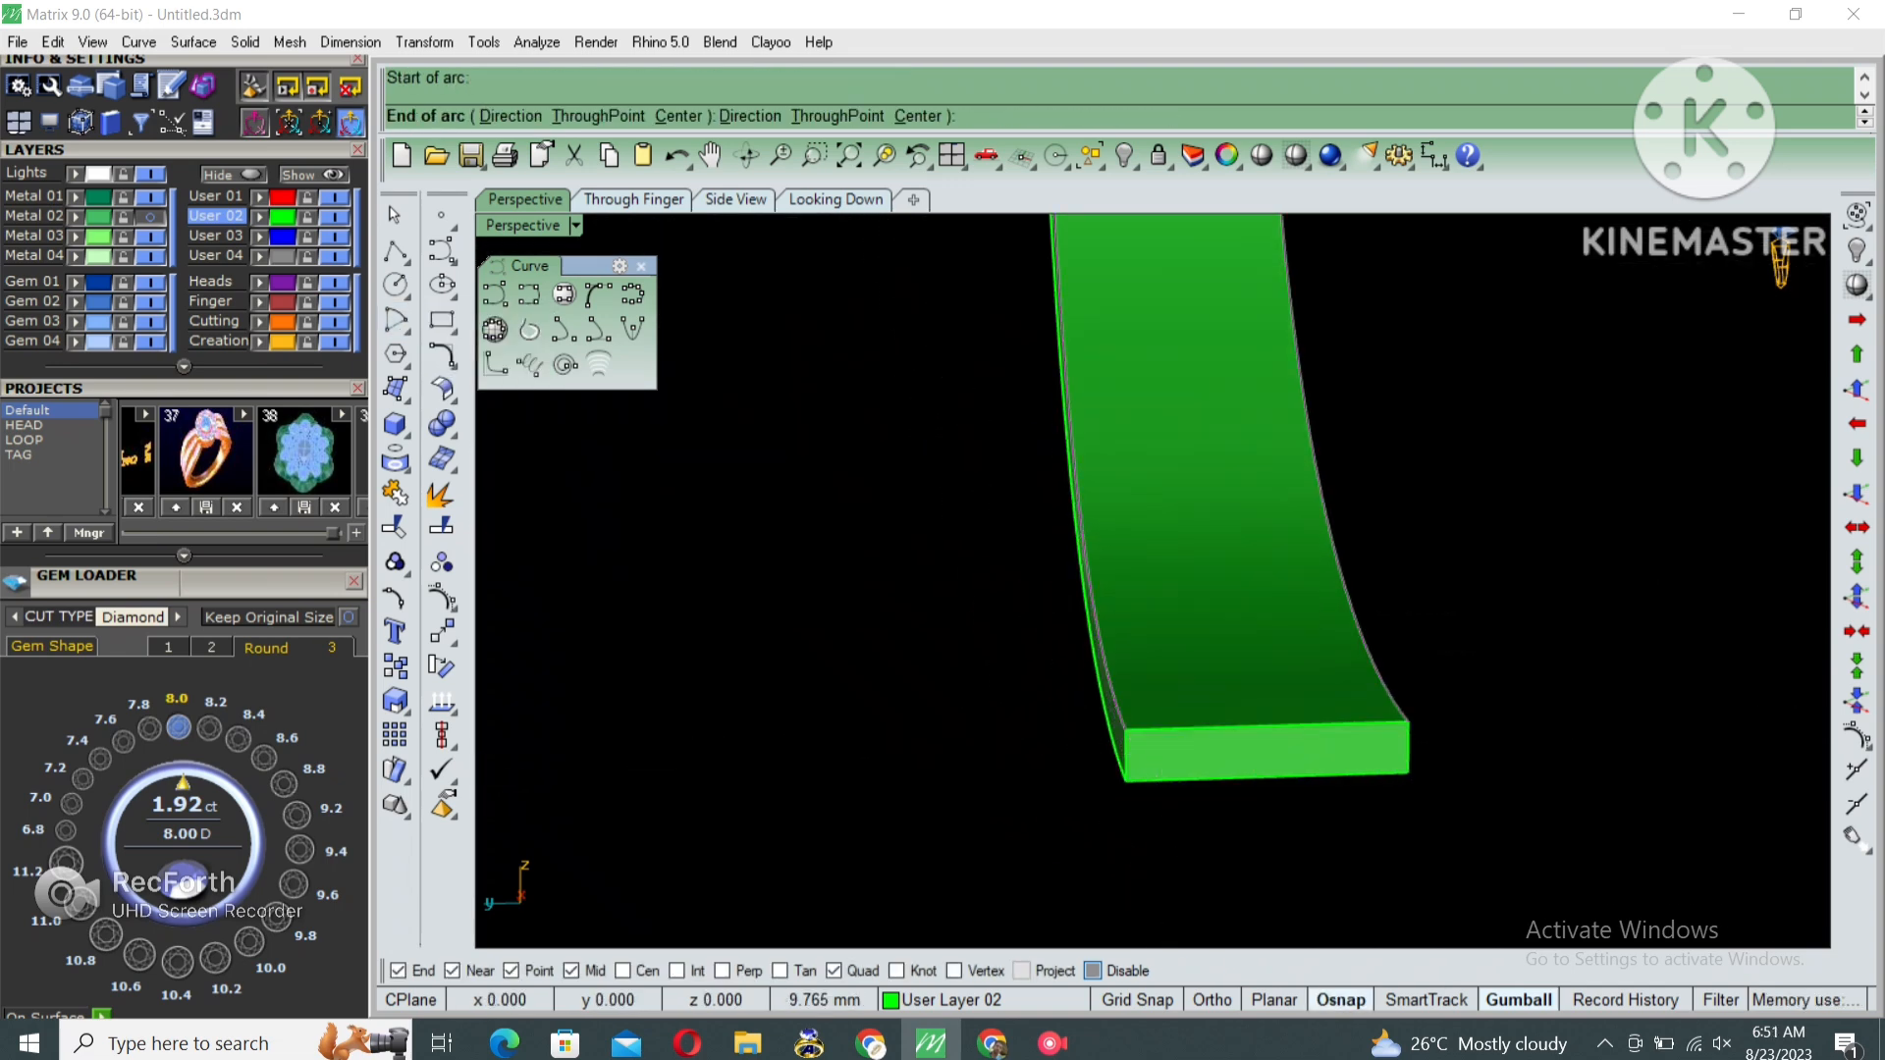
left_click(1409, 721)
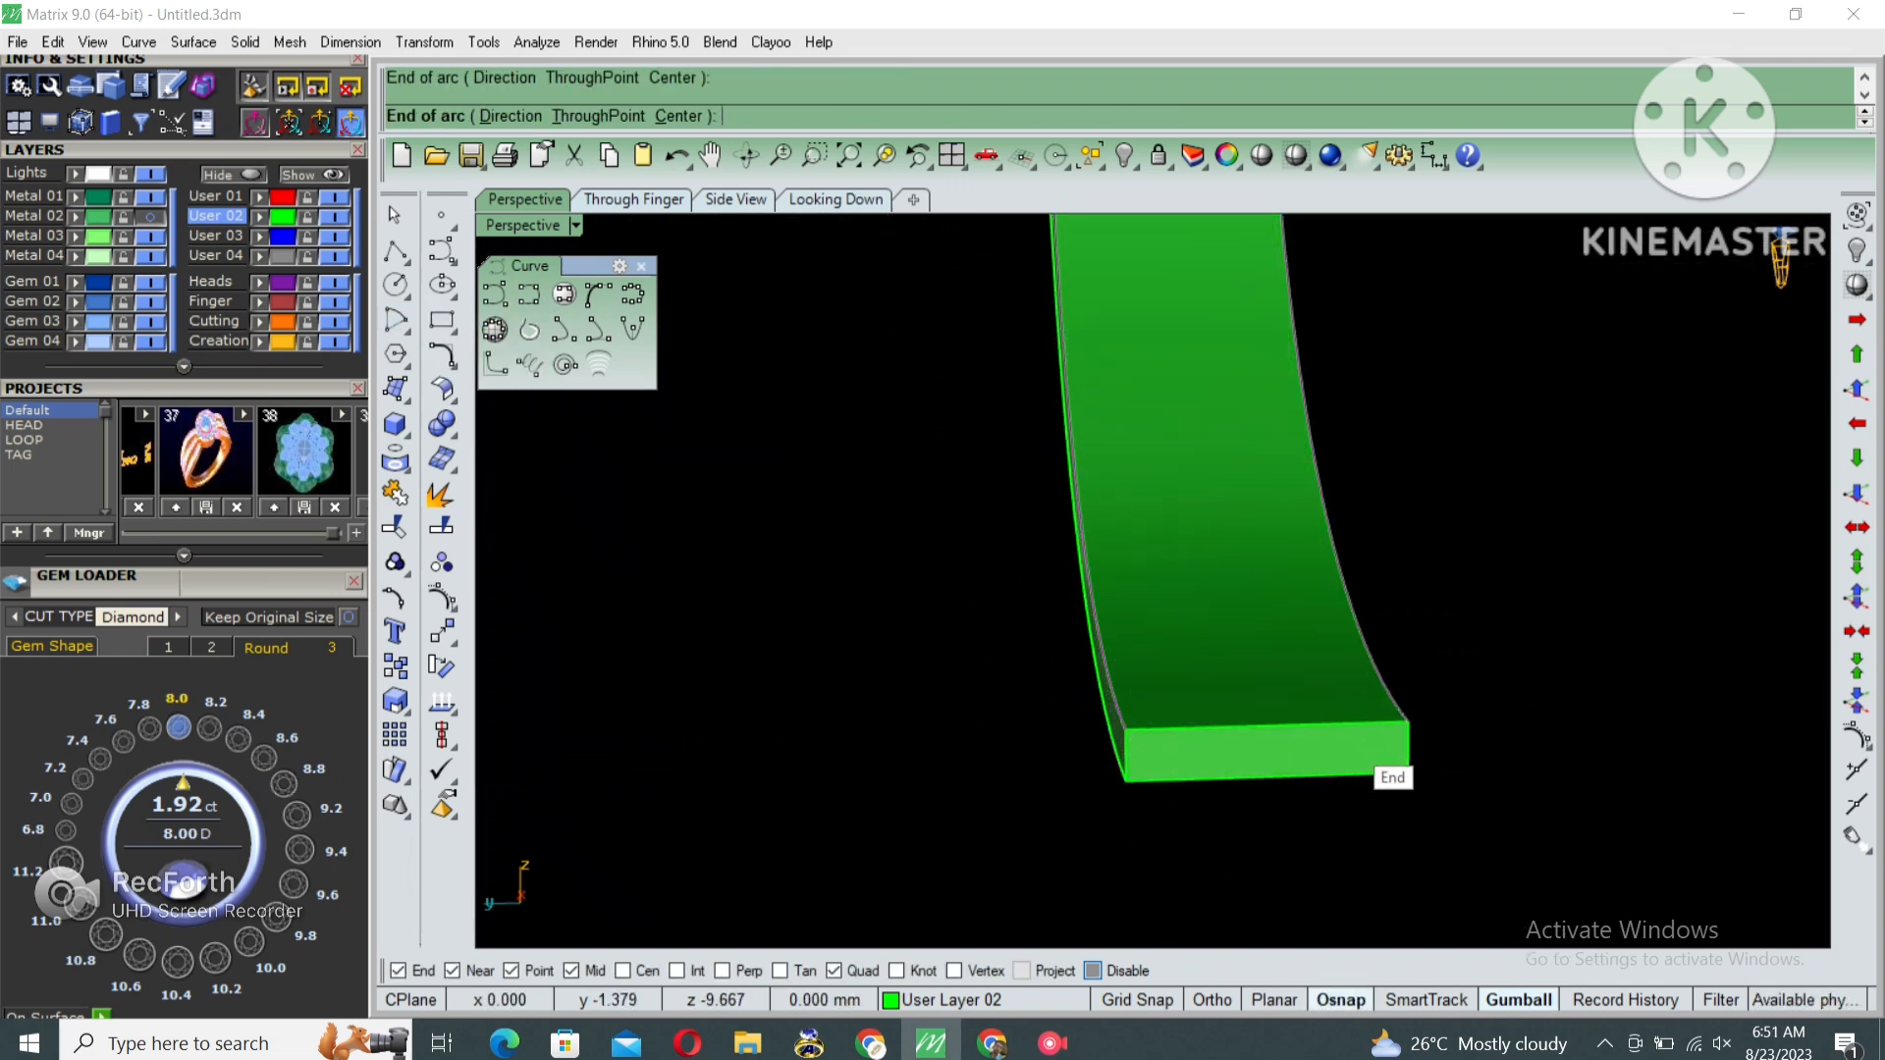
Delete the thin outer shank layer, keeping only its curves.
scroll(1266, 608, "down", 8)
right_click_drag(1394, 471, 1158, 550)
scroll(1159, 511, "up", 6)
left_click(1139, 889)
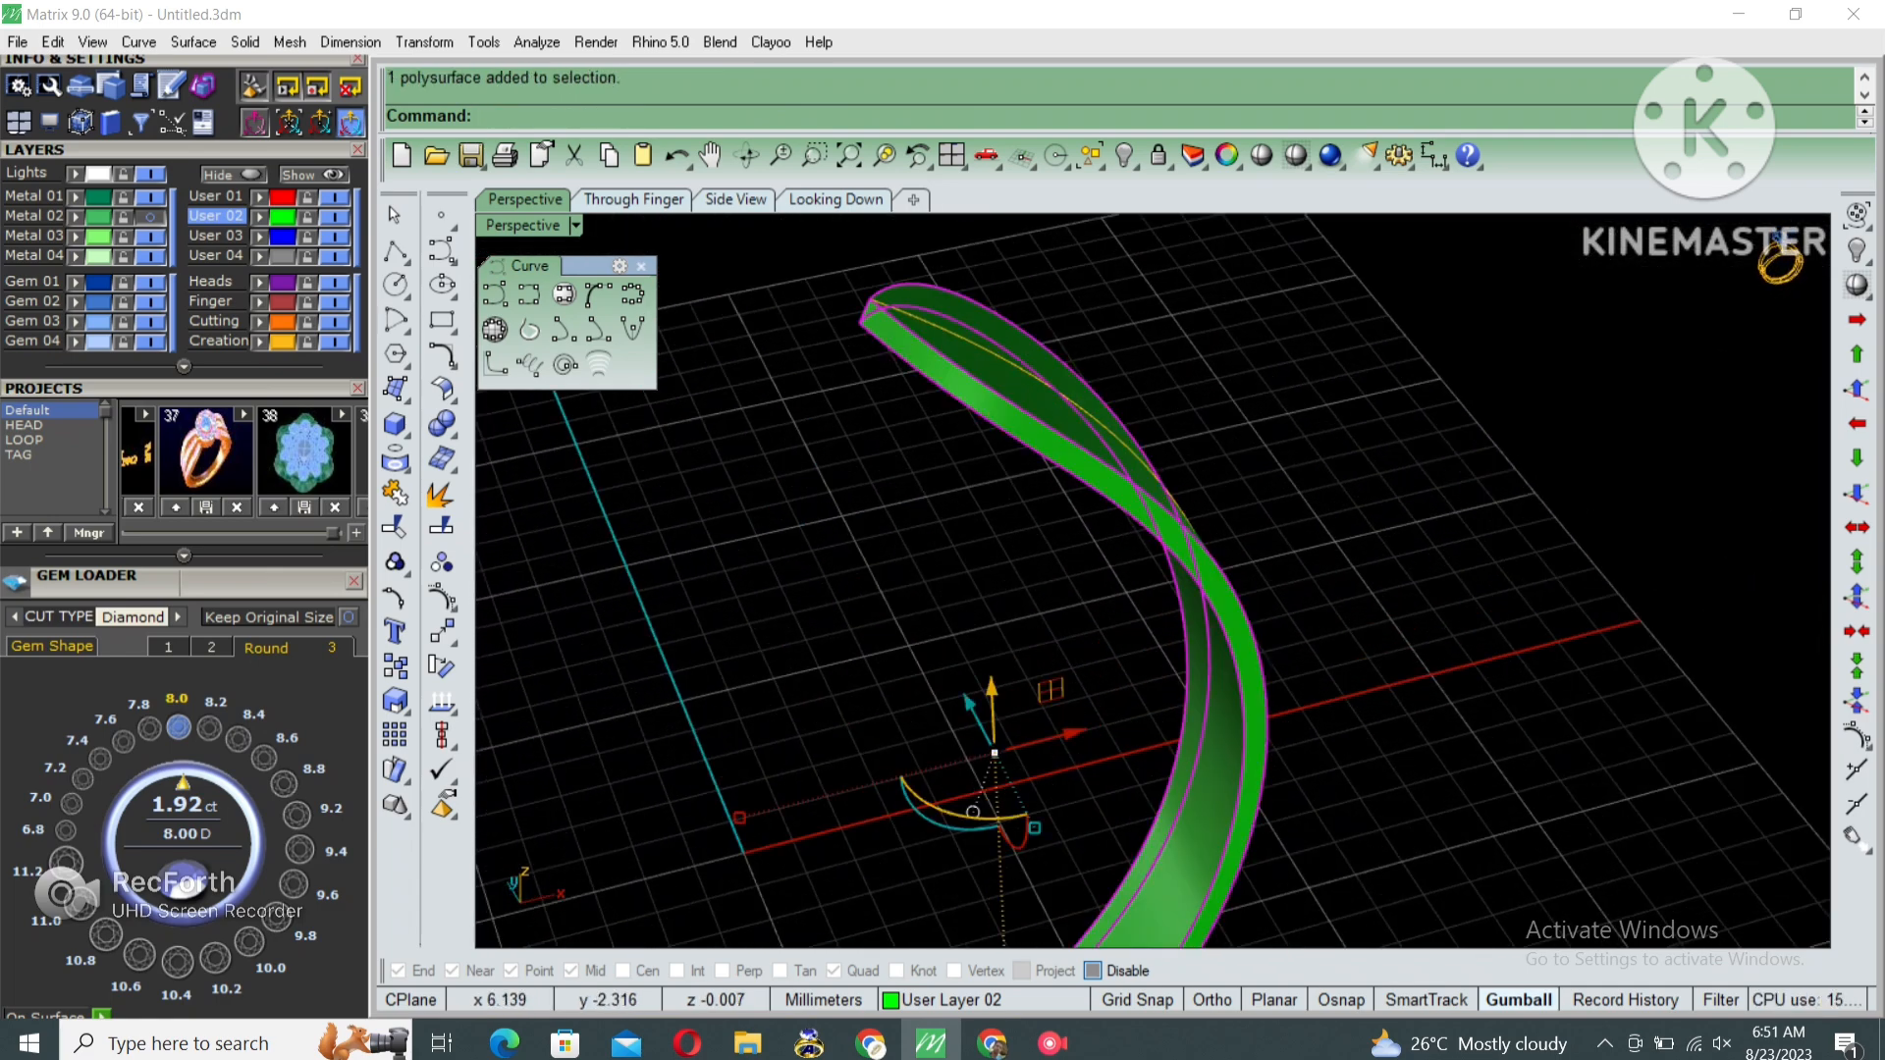
key("Delete")
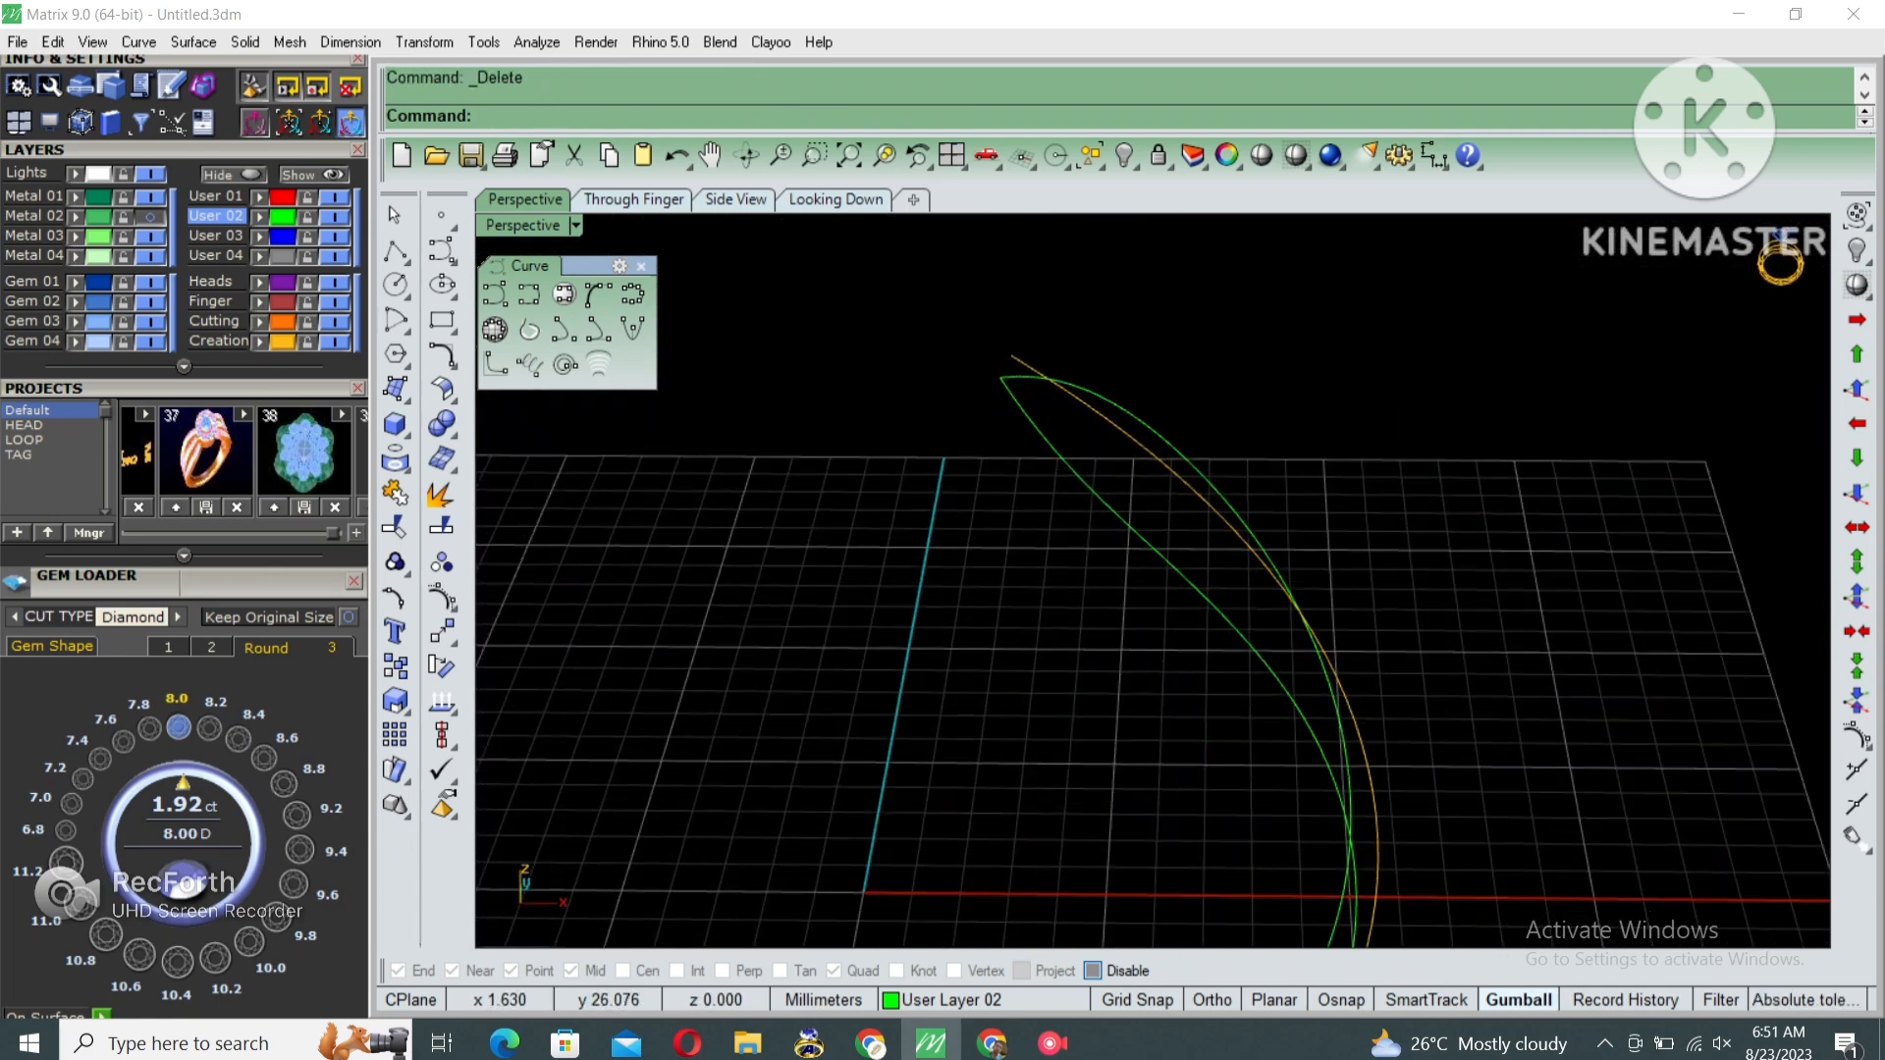
Move the upper end control point of the outer profile curve onto the tip where the two side curves meet.
left_click(1021, 362)
right_click_drag(1021, 362, 1041, 333)
key("F10")
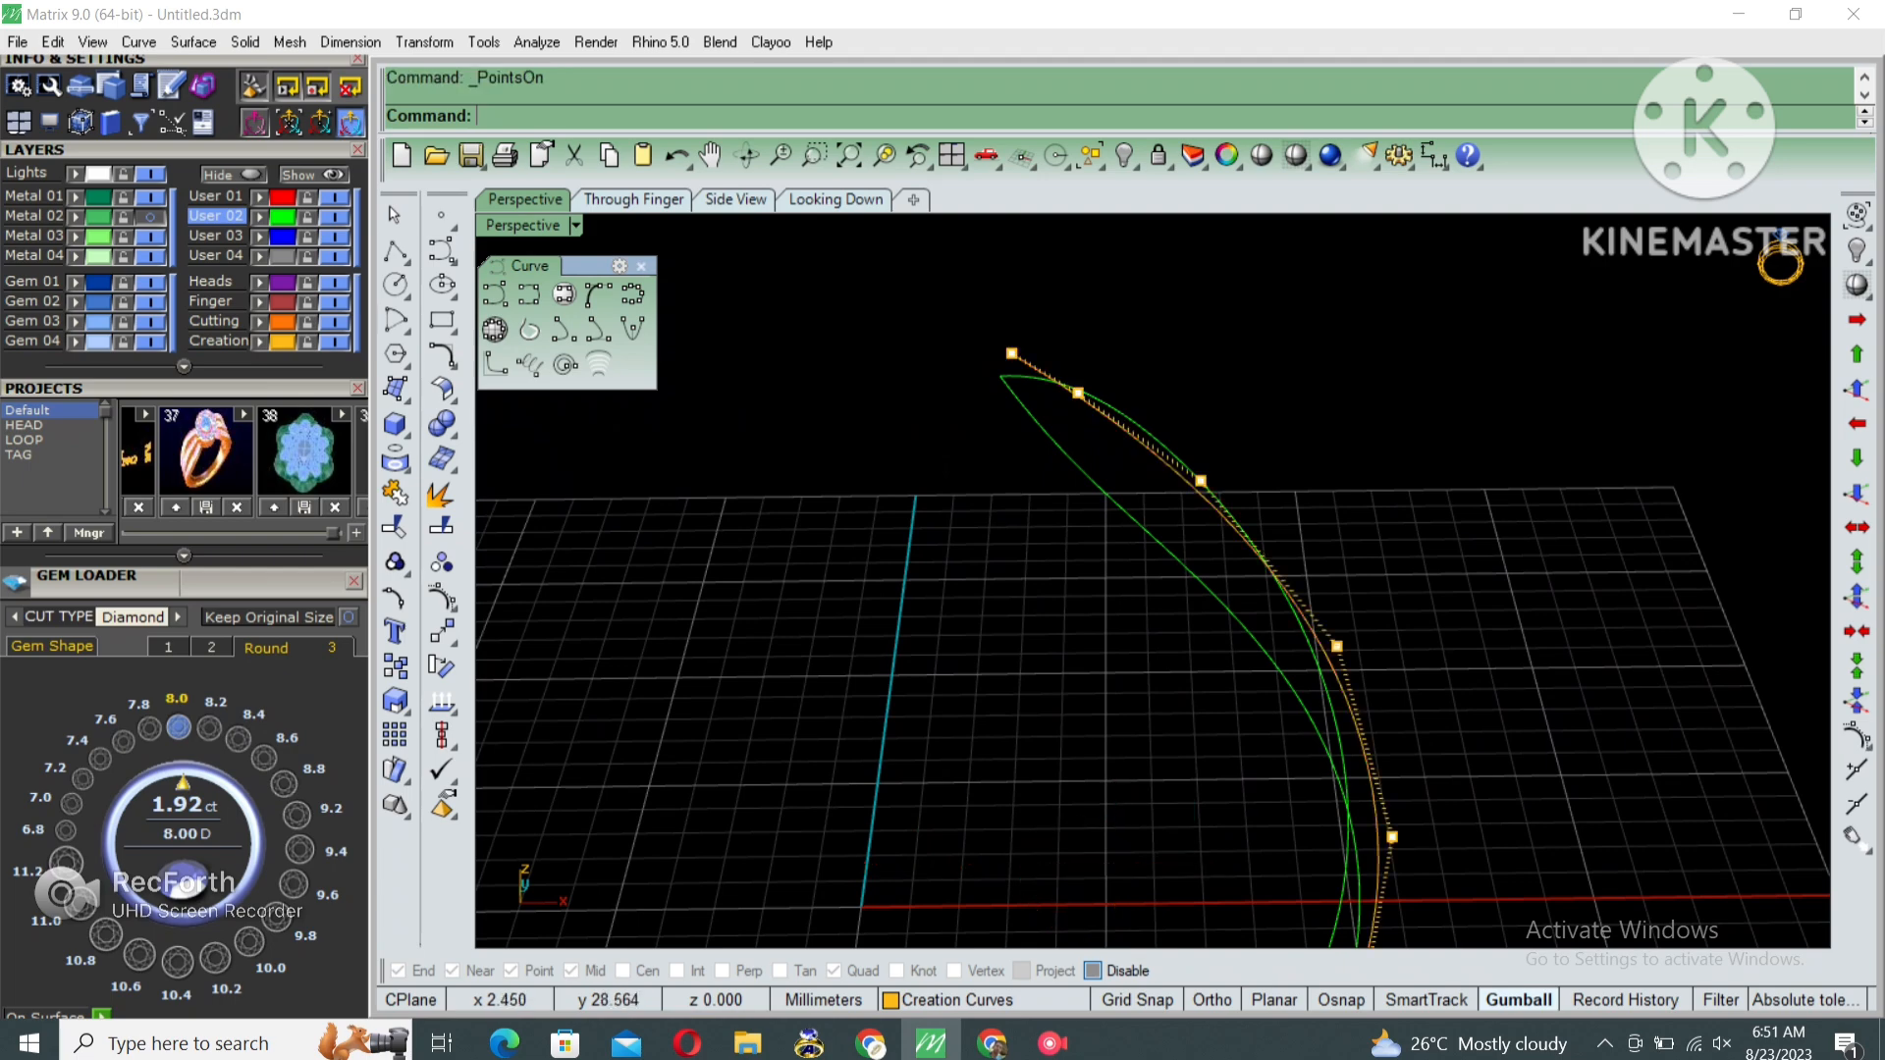
scroll(1018, 364, "up", 3)
left_click_drag(1052, 387, 984, 308)
right_click(1027, 387)
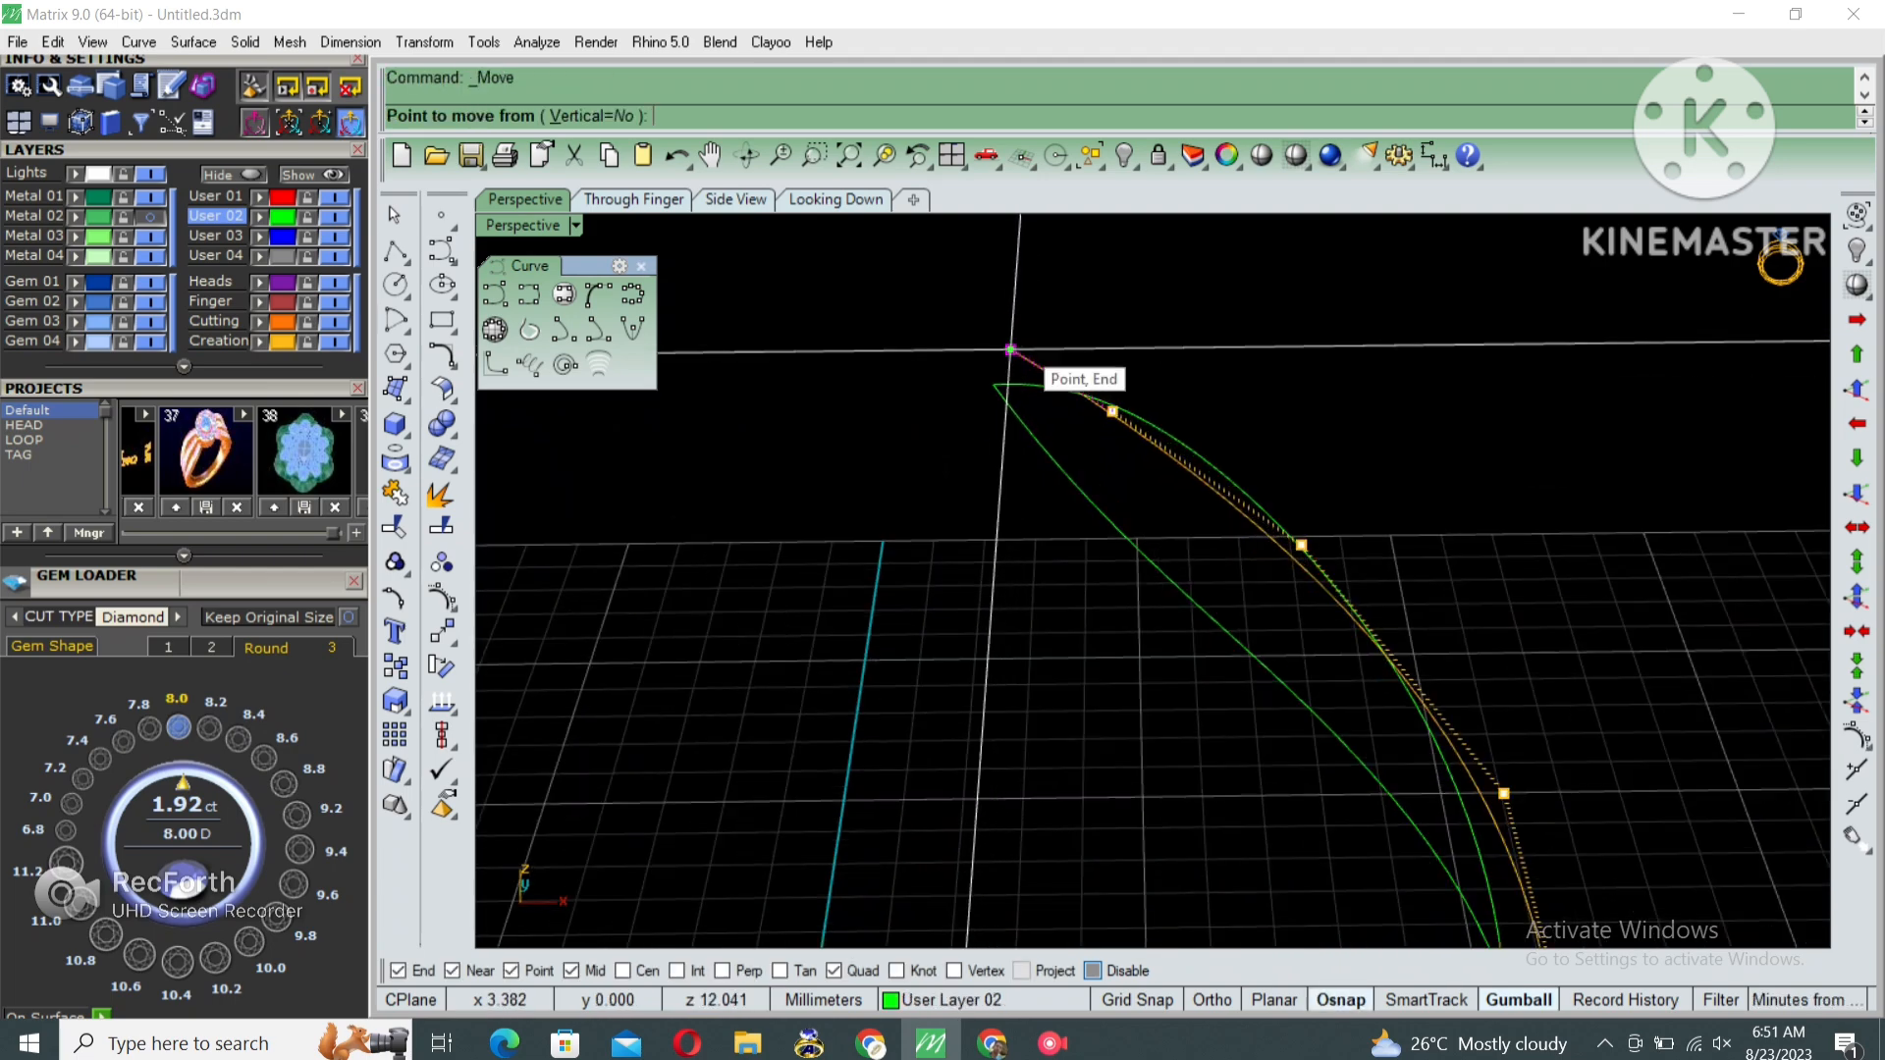
left_click(1011, 351)
left_click(994, 384)
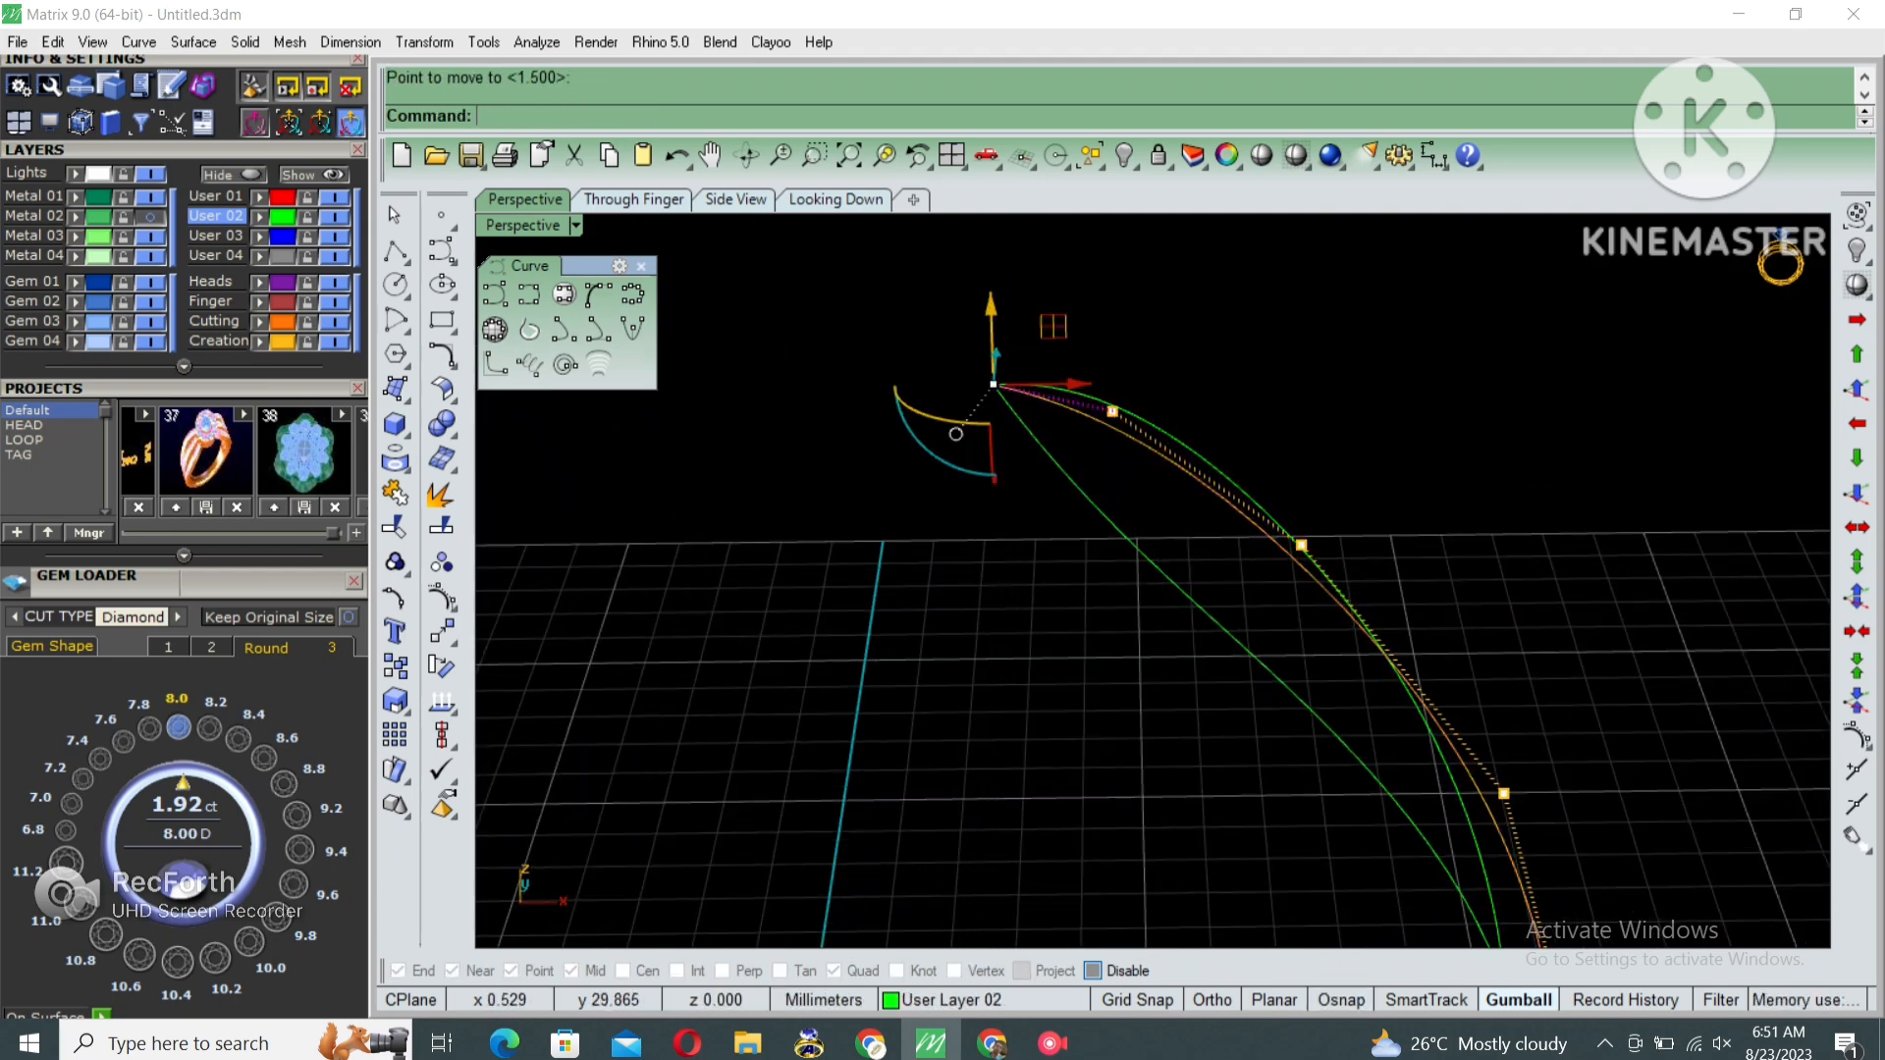
key("Escape")
key("Escape")
Select all four remaining shank curves.
scroll(972, 387, "down", 6)
right_click_drag(972, 387, 884, 423)
key("ctrl+a")
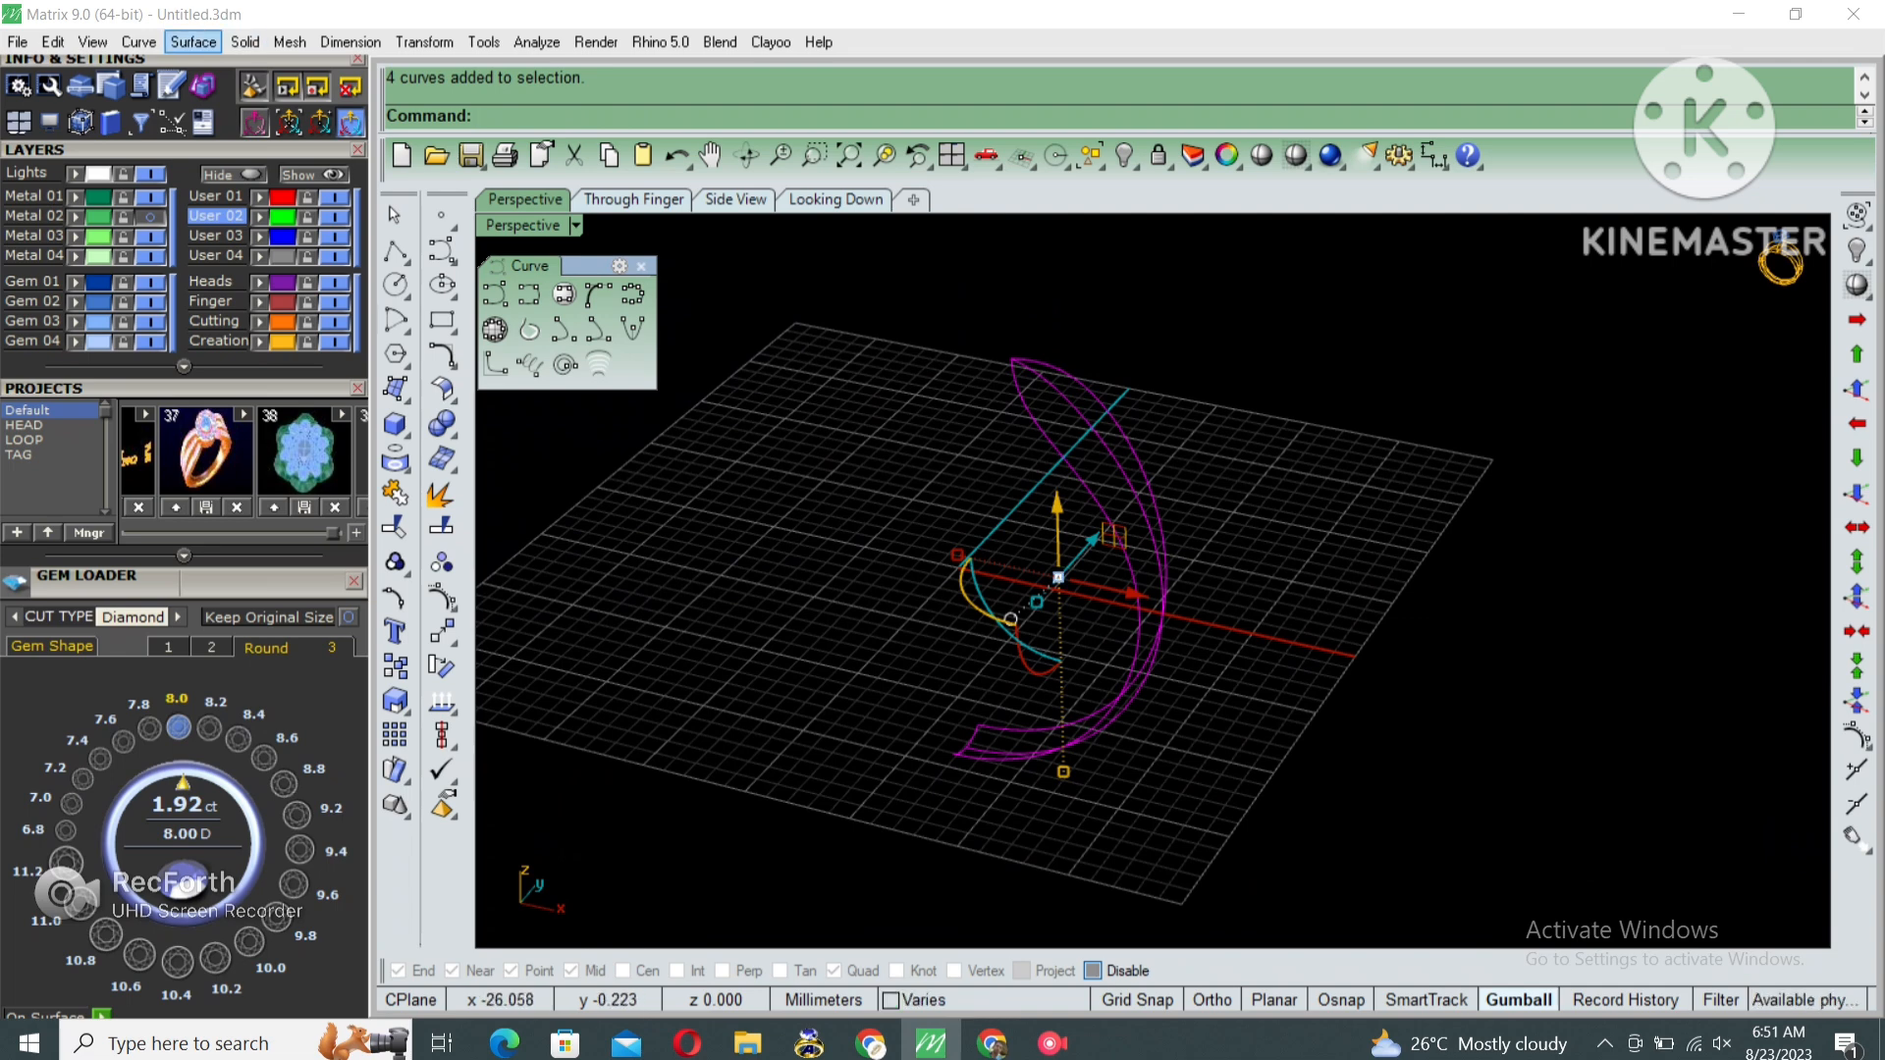
left_click(192, 41)
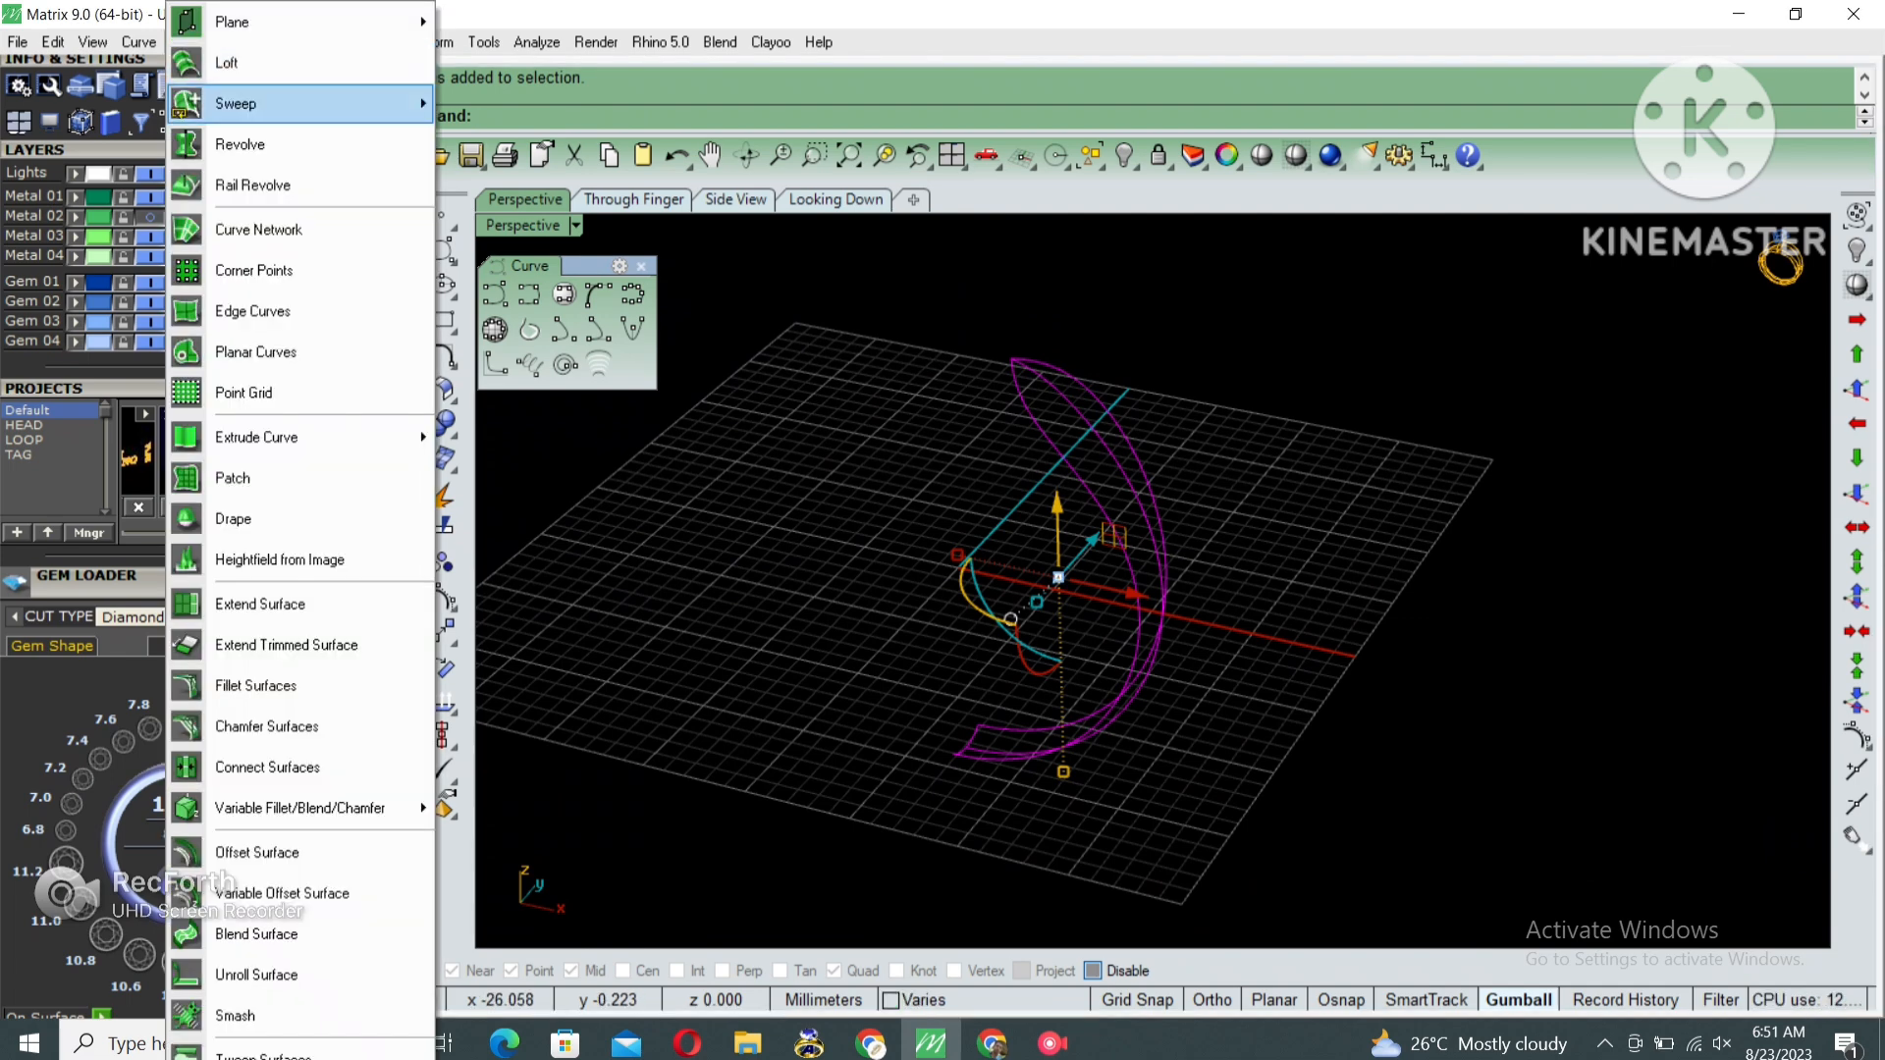
mouse_move(294, 103)
left_click(510, 186)
key("Return")
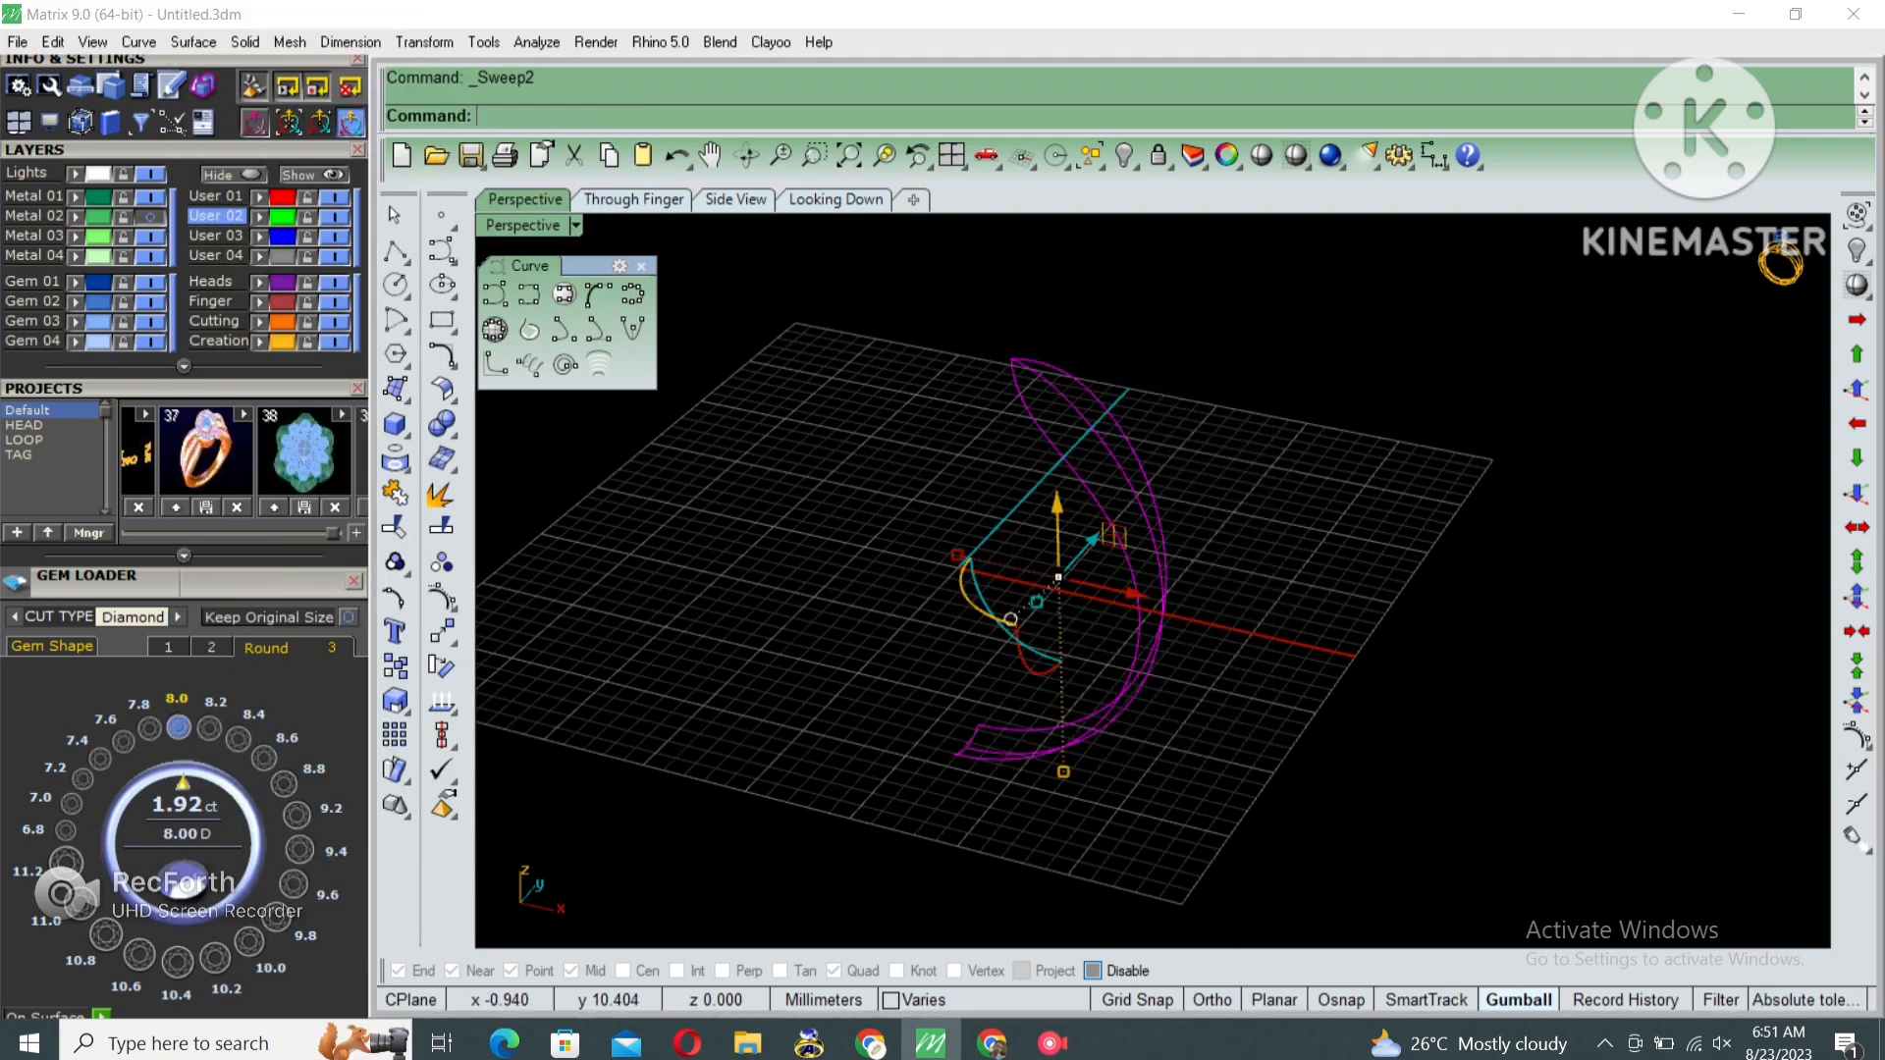
Create a curve network surface from the four shank curves with 0.01 edge and interior tolerances and the preview enabled.
left_click(193, 41)
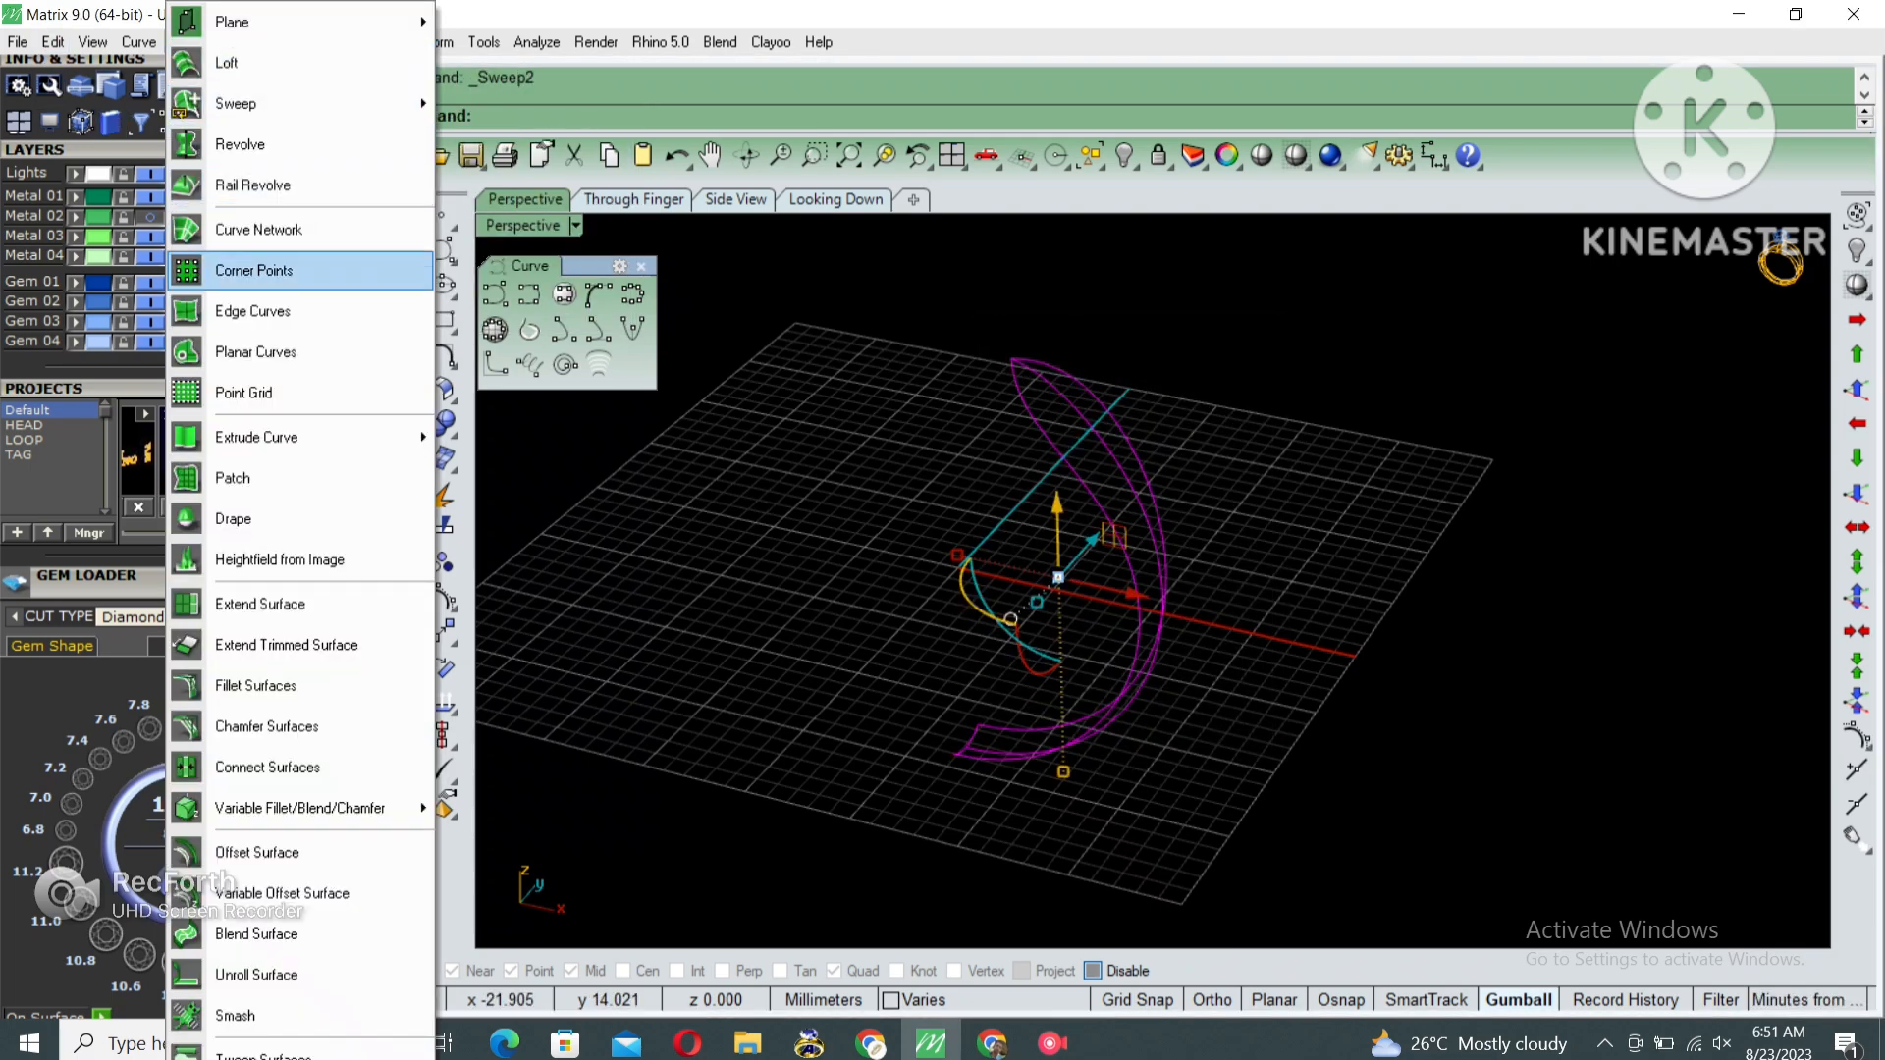
left_click(353, 227)
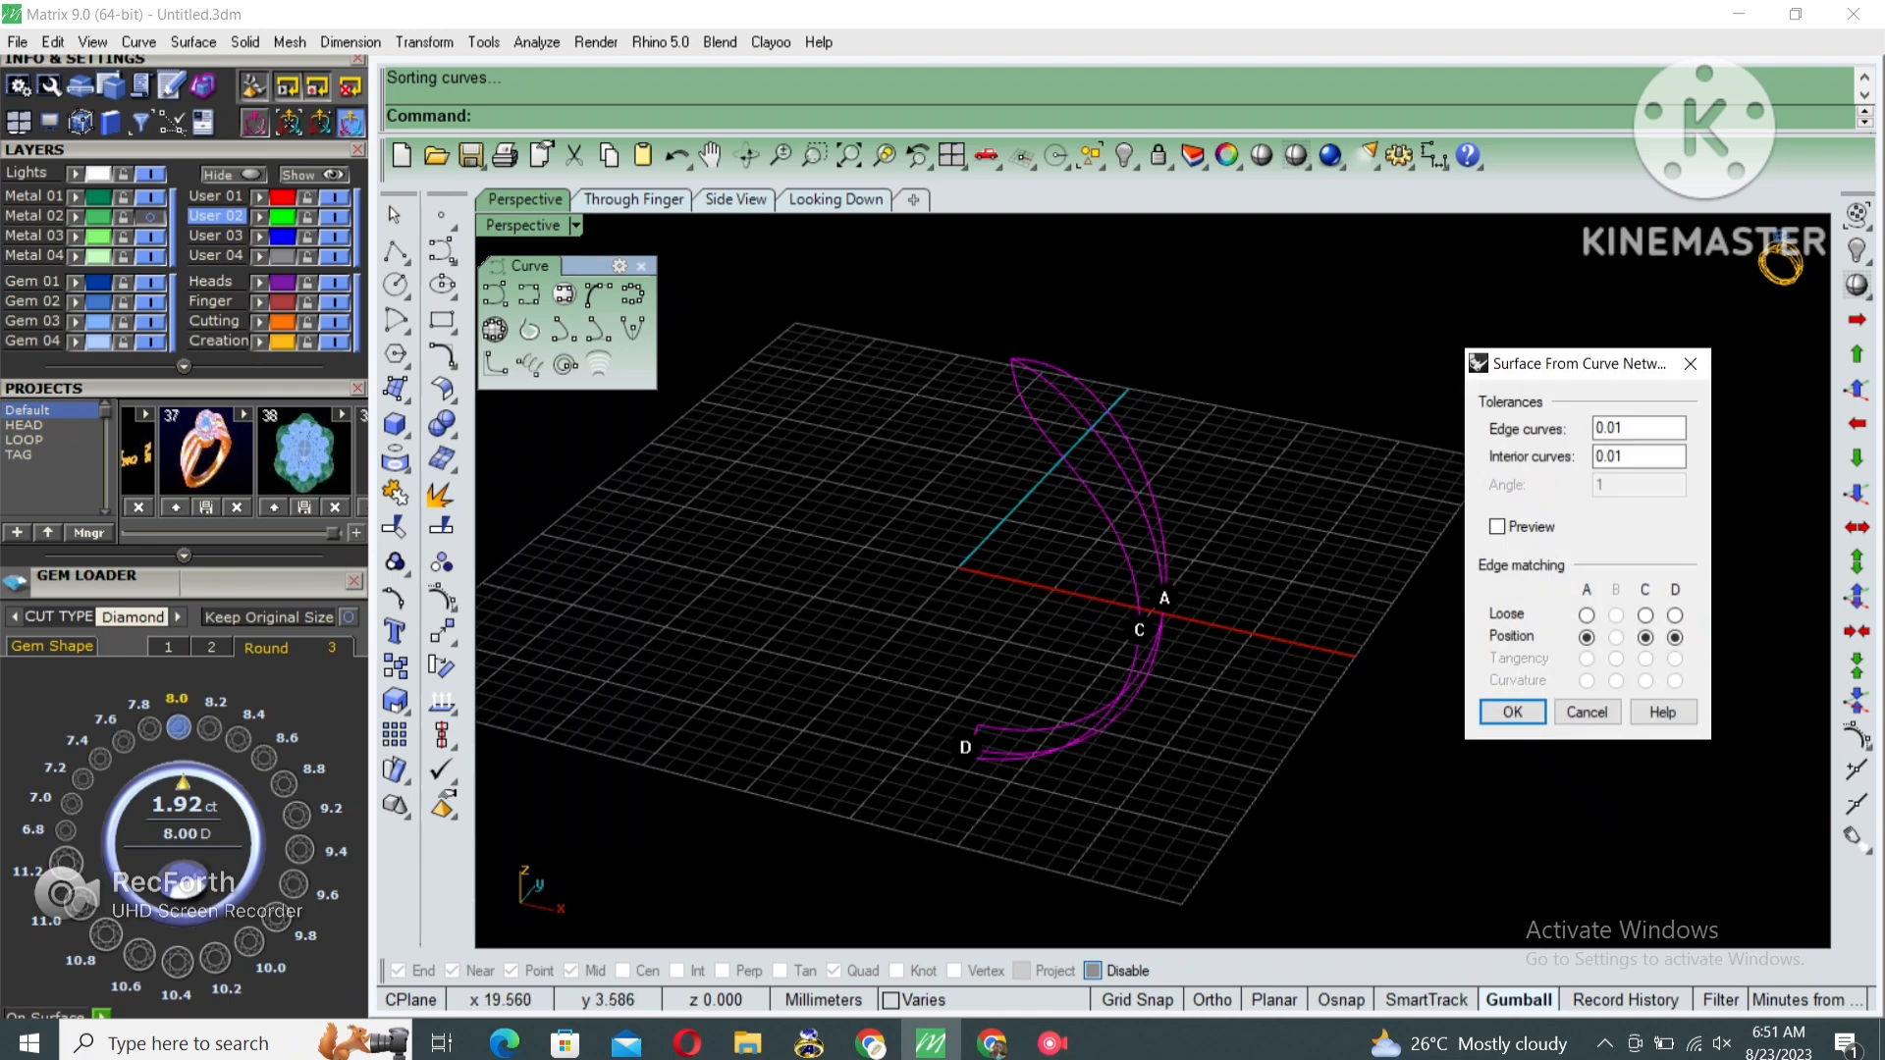
left_click(1496, 526)
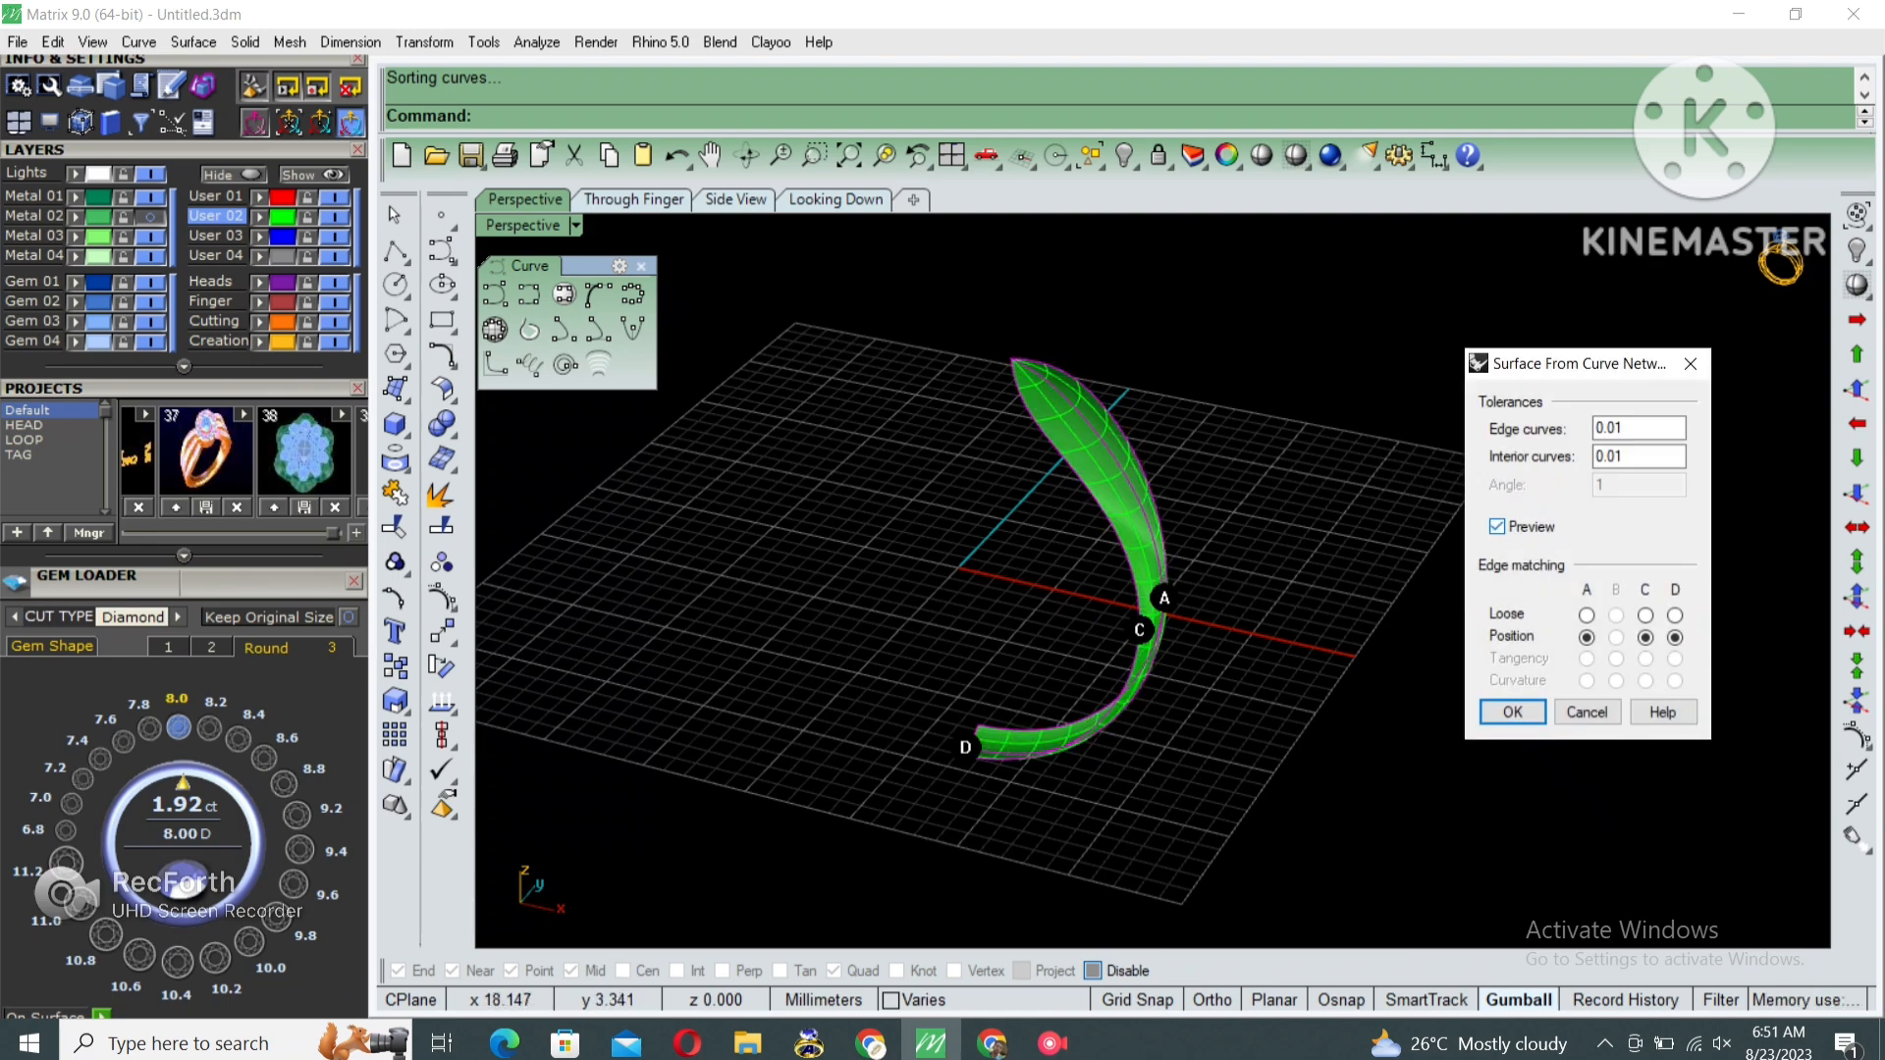
key("Return")
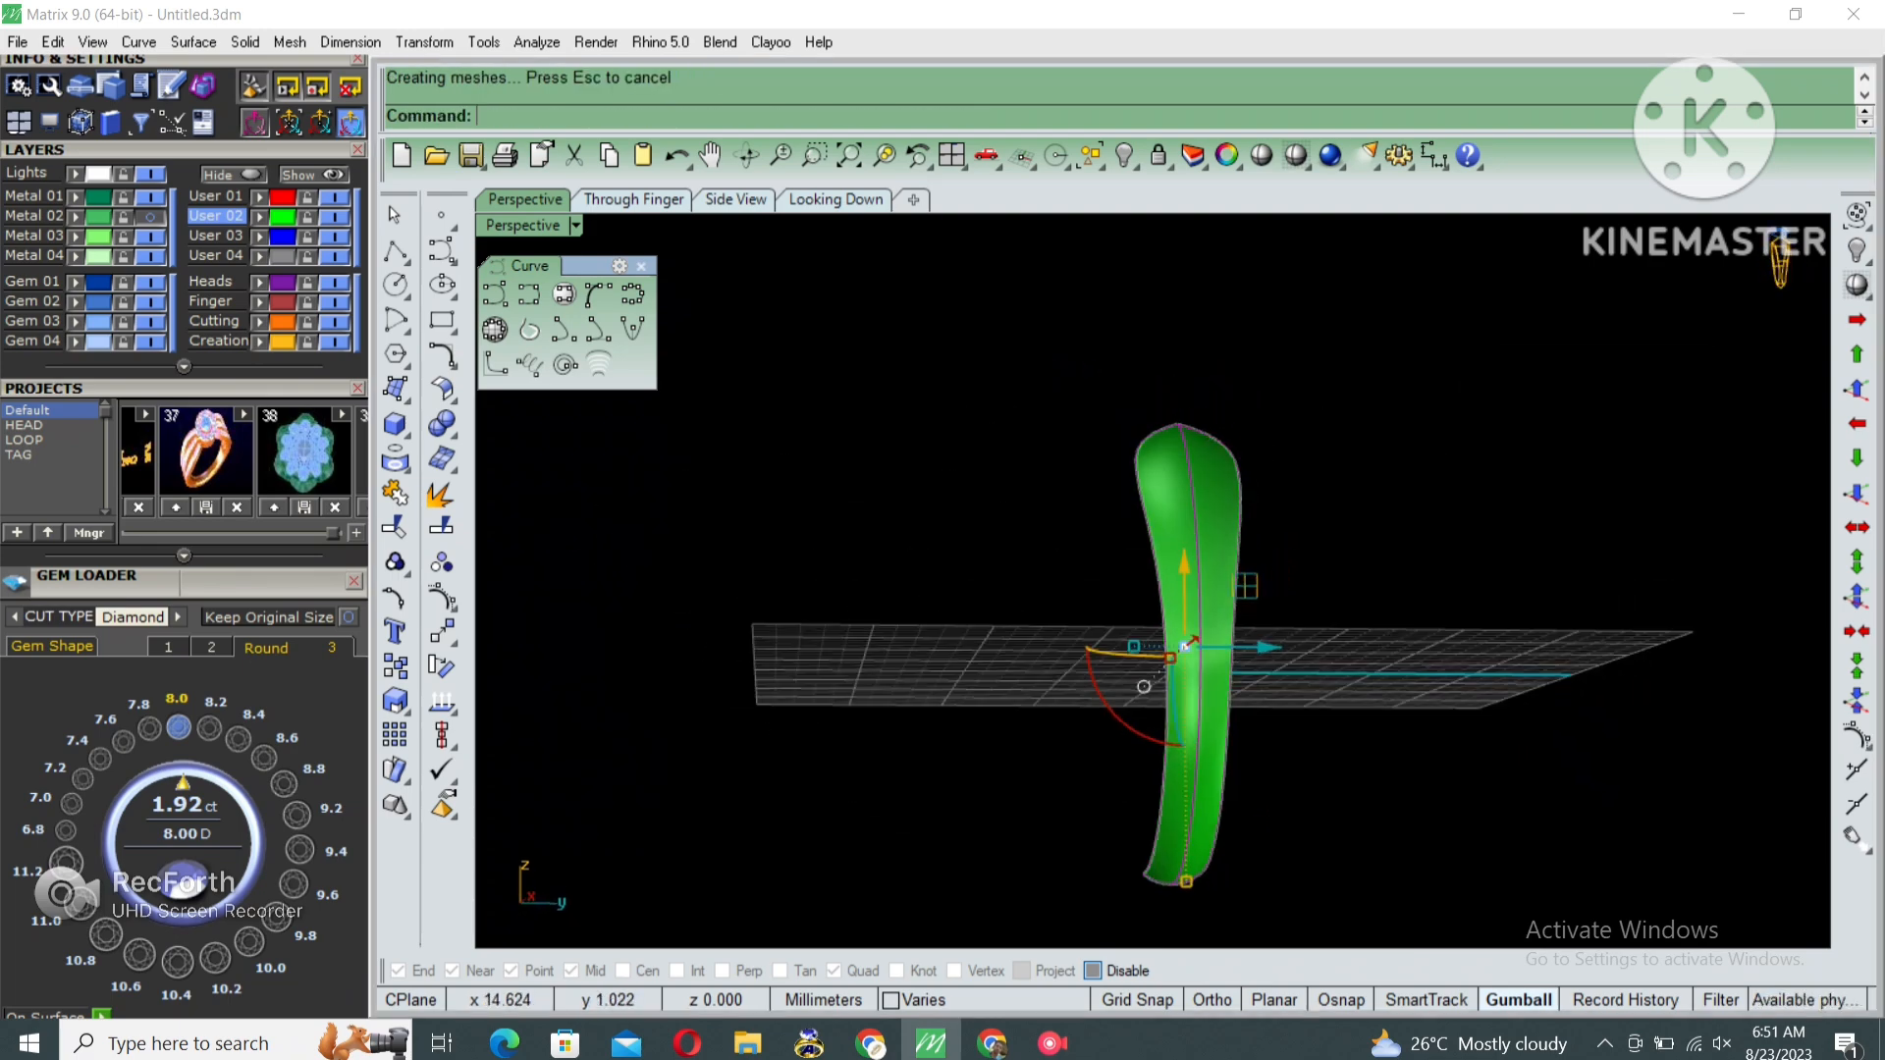
Group the network surface with its curves and hide the group.
right_click_drag(1220, 491, 1229, 572)
type("h")
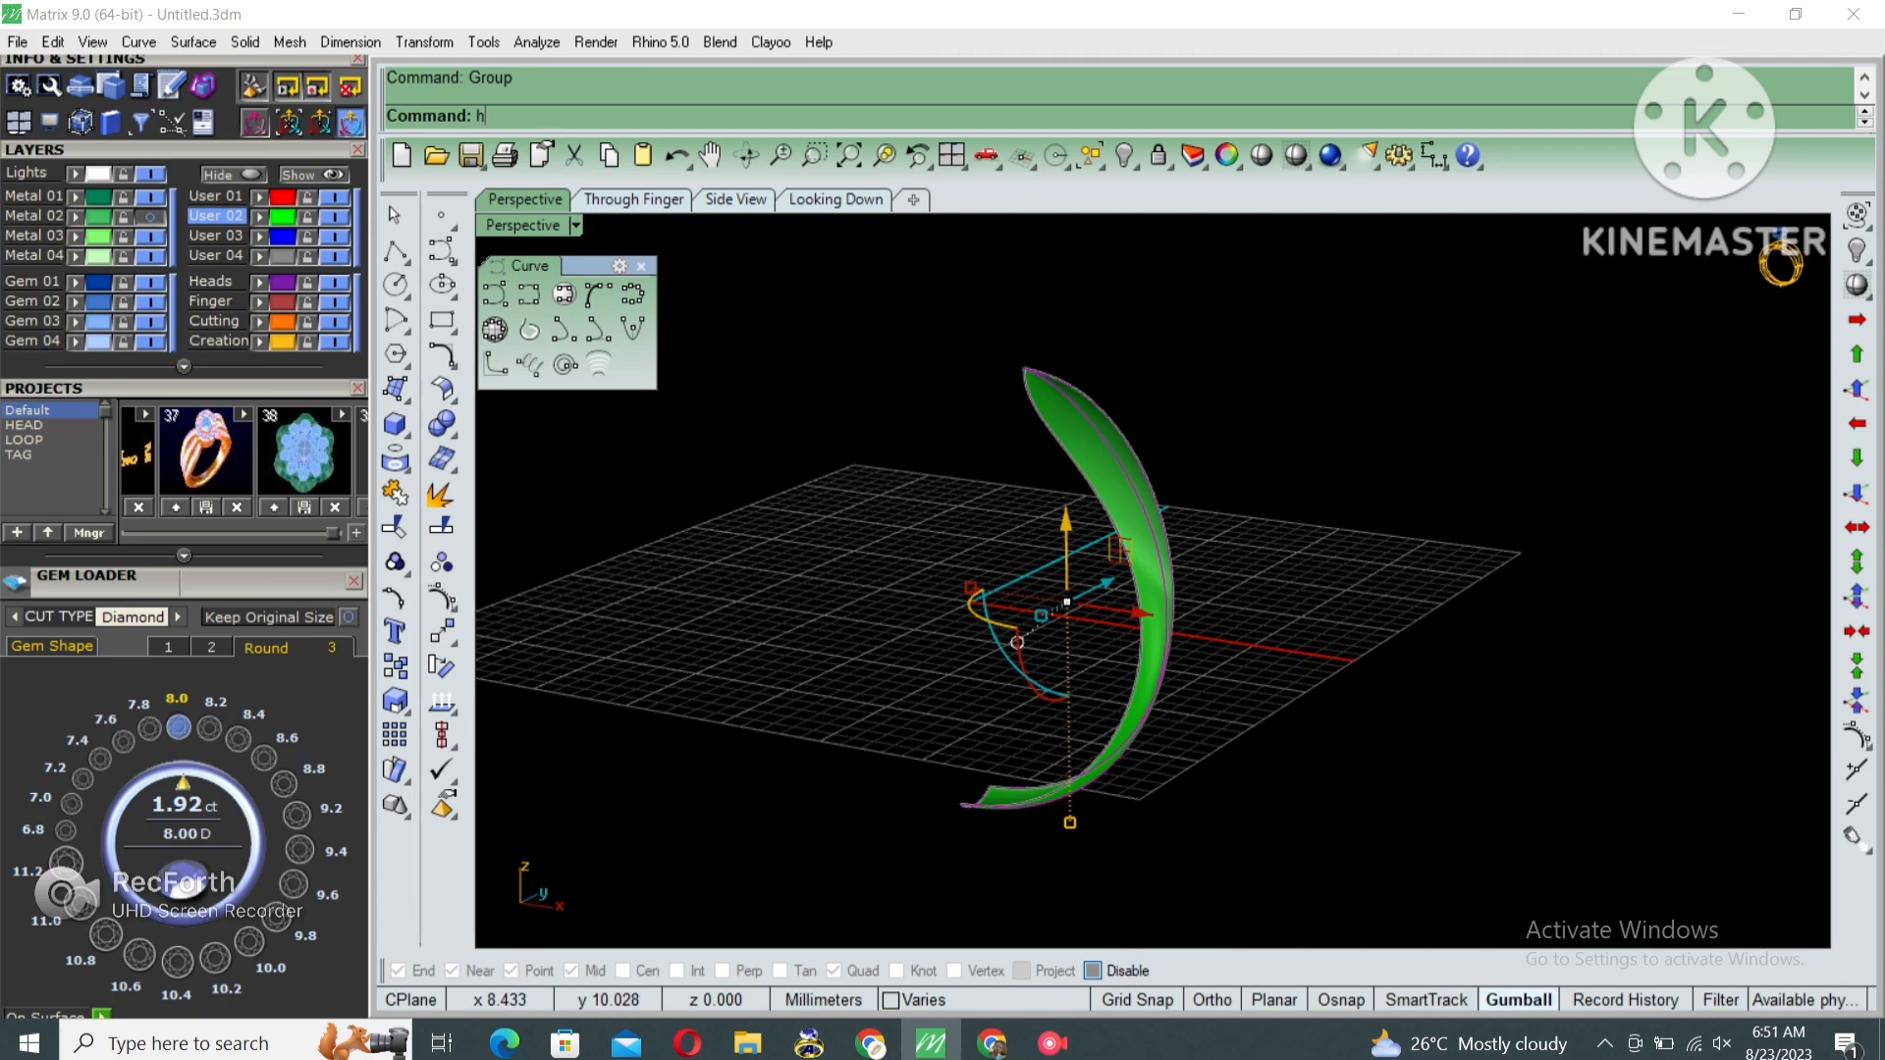
type("ide")
key("Return")
Show only the hidden inner body of the split half shank.
type("showselected")
key("Return")
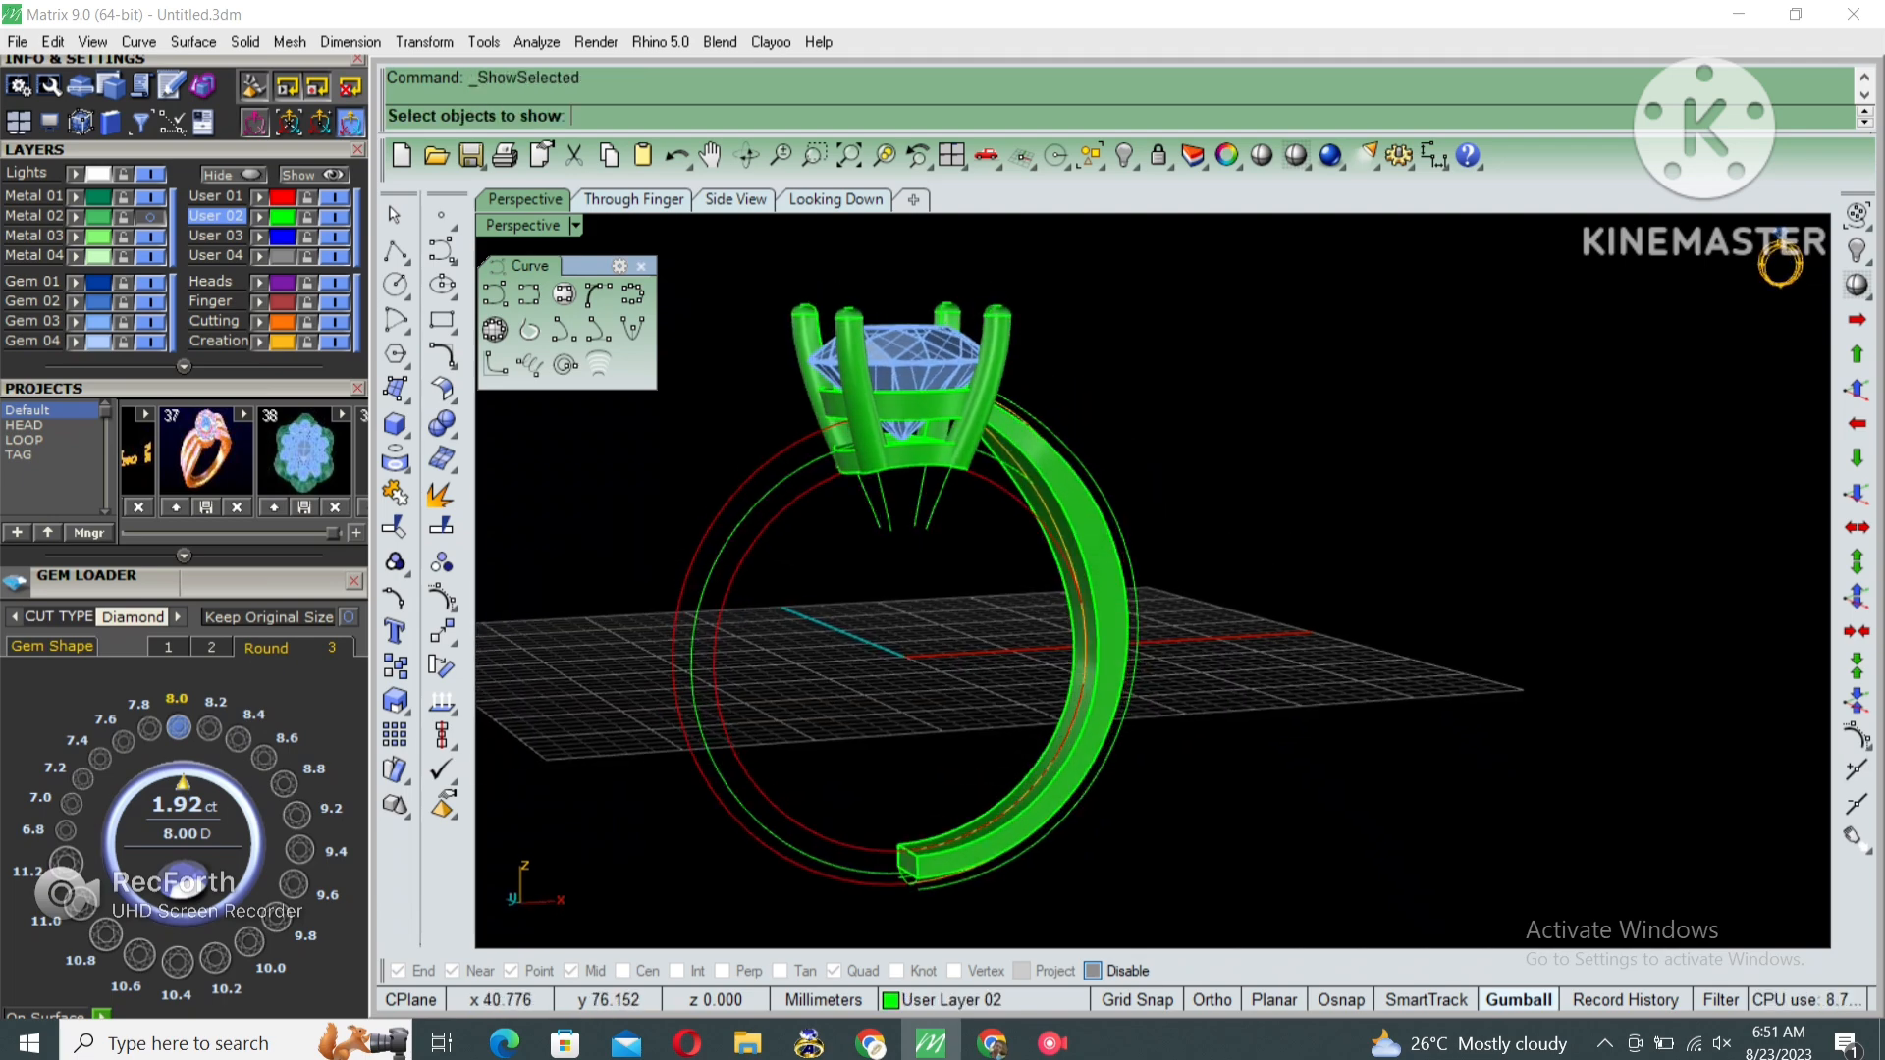
scroll(1154, 579, "up", 5)
Extract a copy of the finger-side face of the half shank's inner body.
type("ExtractSrf")
key("Return")
scroll(1056, 548, "up", 3)
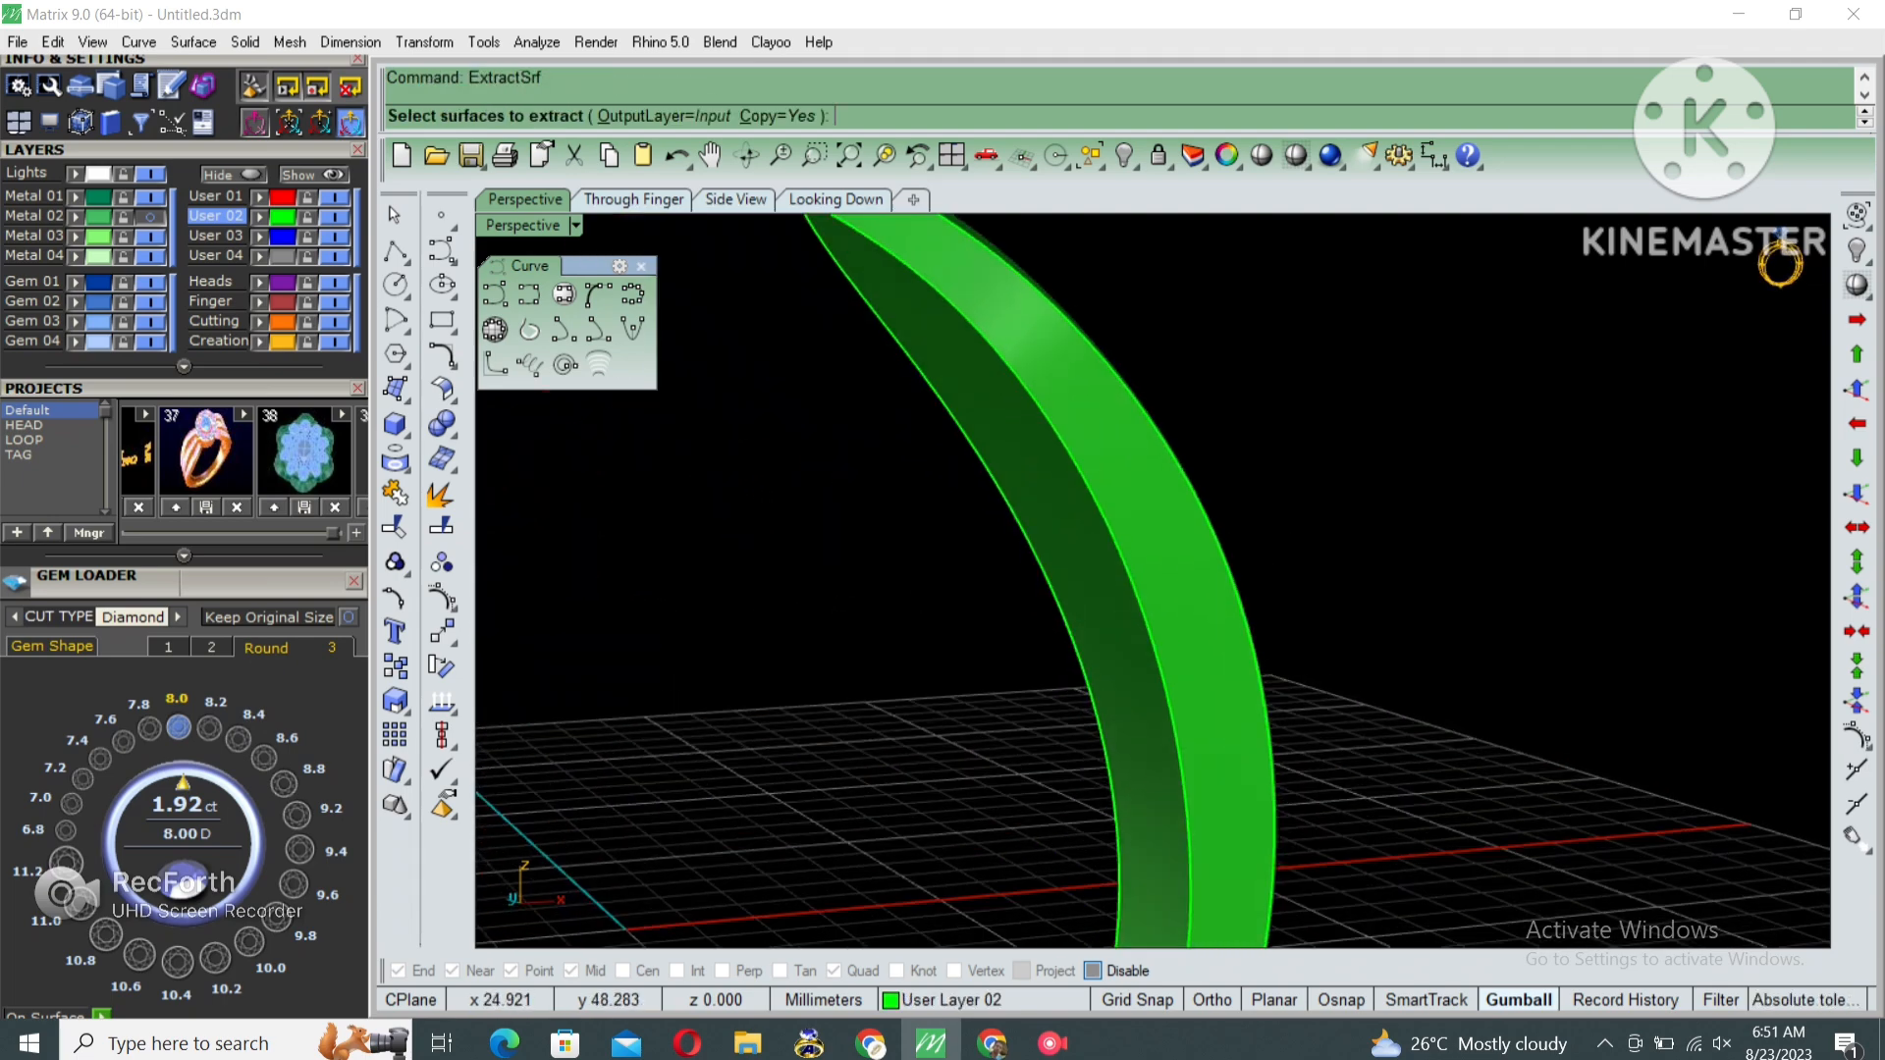
left_click(1061, 536)
key("Return")
scroll(1154, 579, "down", 5)
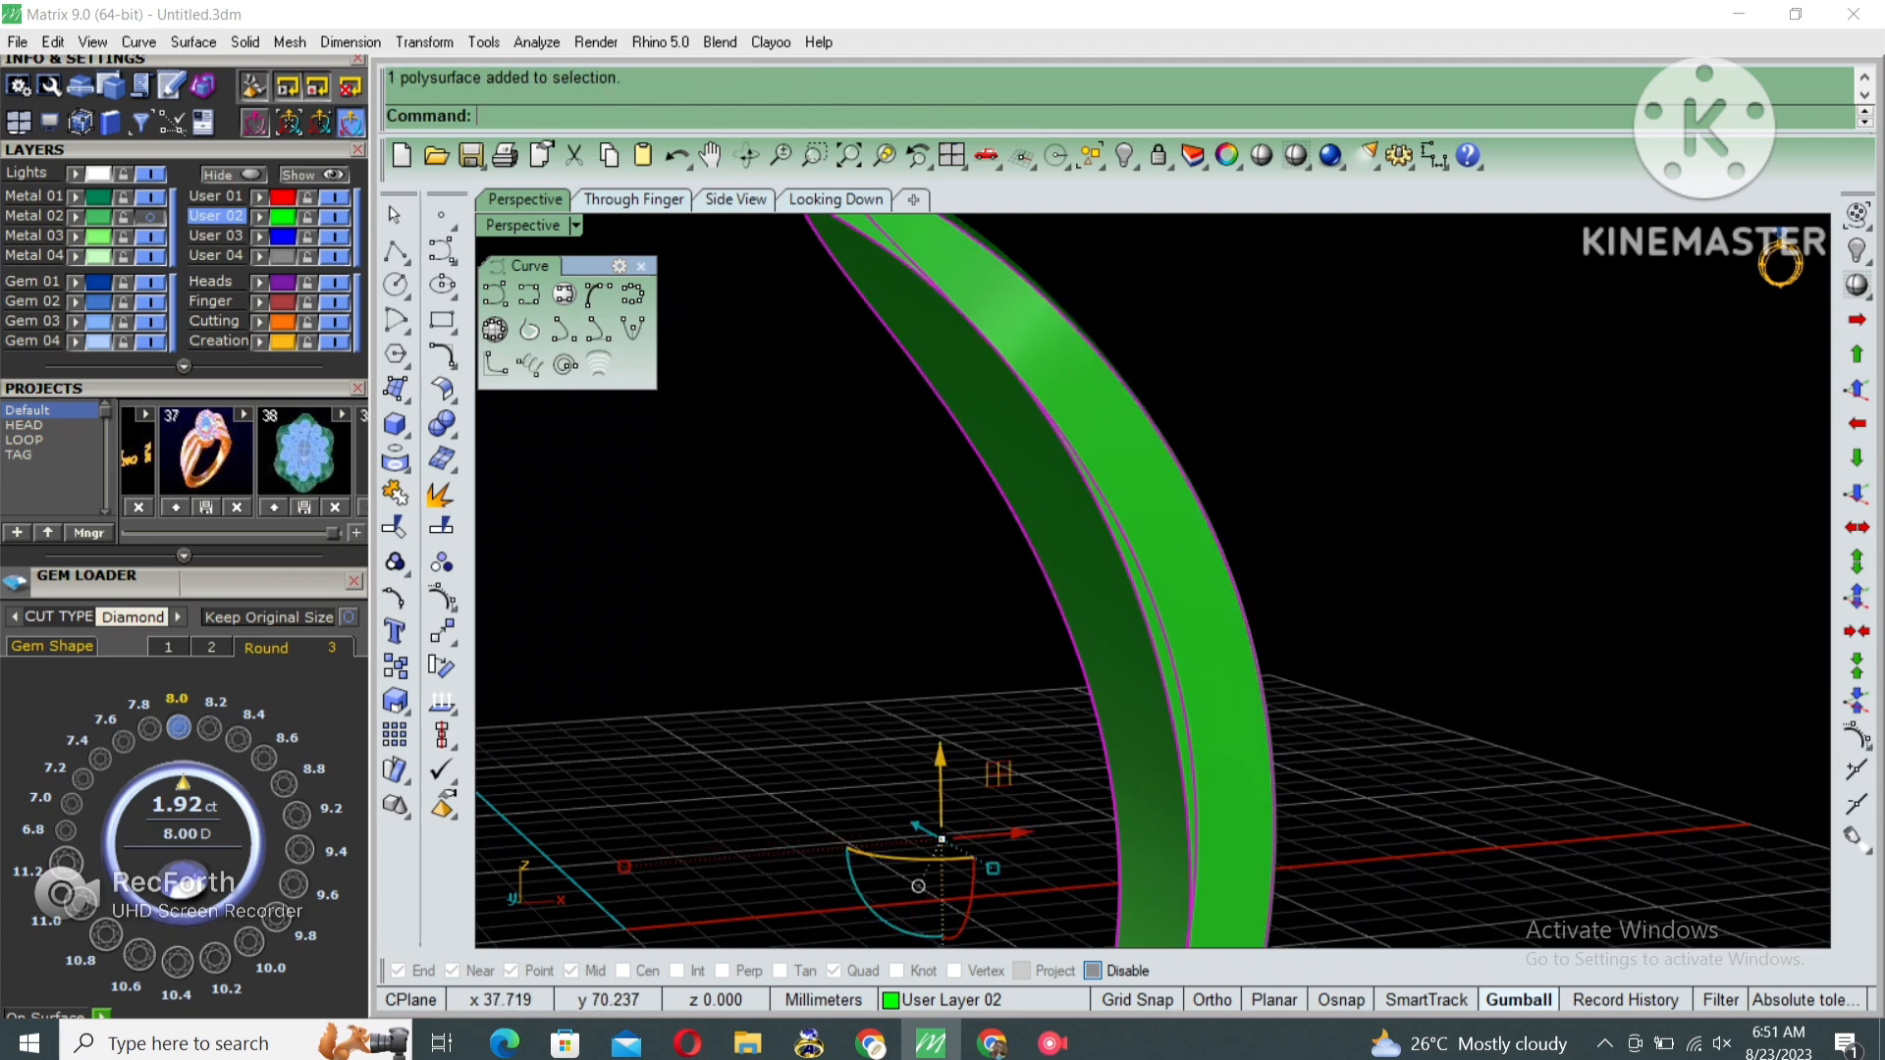
Delete the half shank's leftover inner body and loft a side surface between the matching edges of the inner and outer faces.
key("Delete")
right_click_drag(1183, 462, 1187, 526)
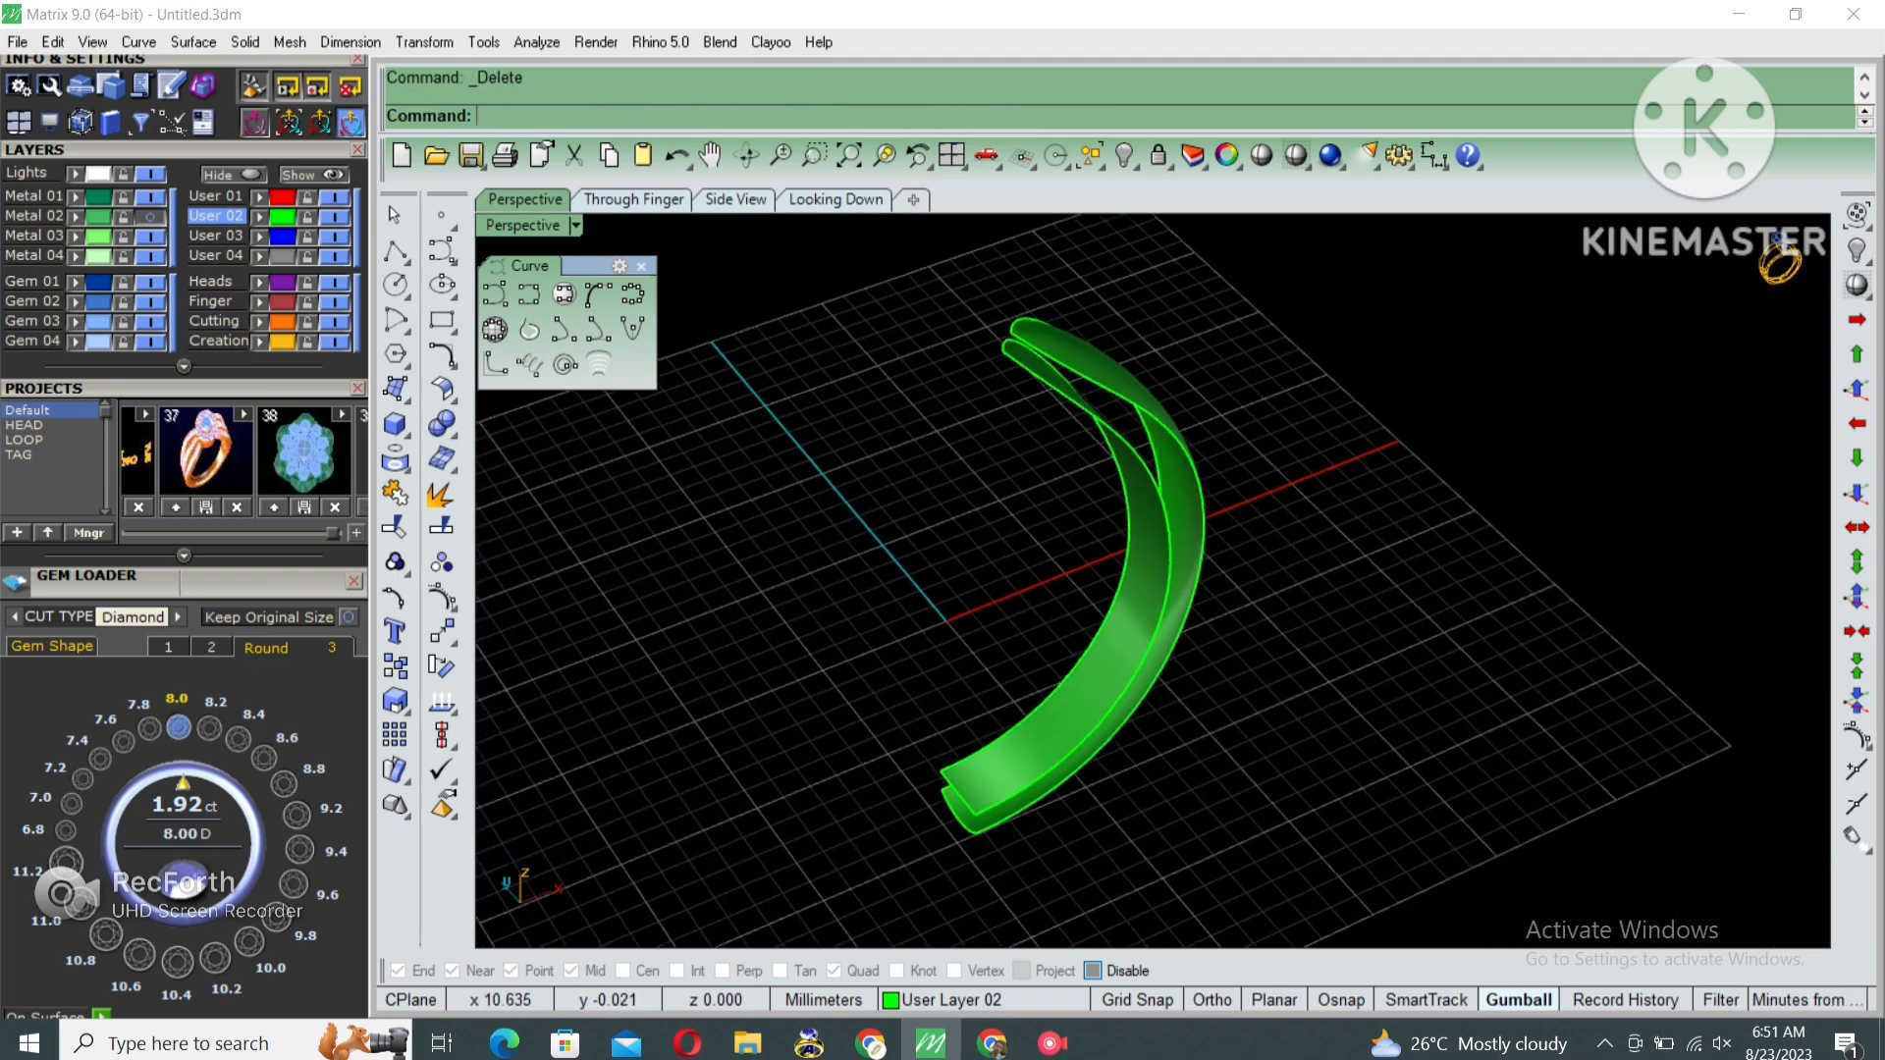
scroll(1218, 510, "up", 2)
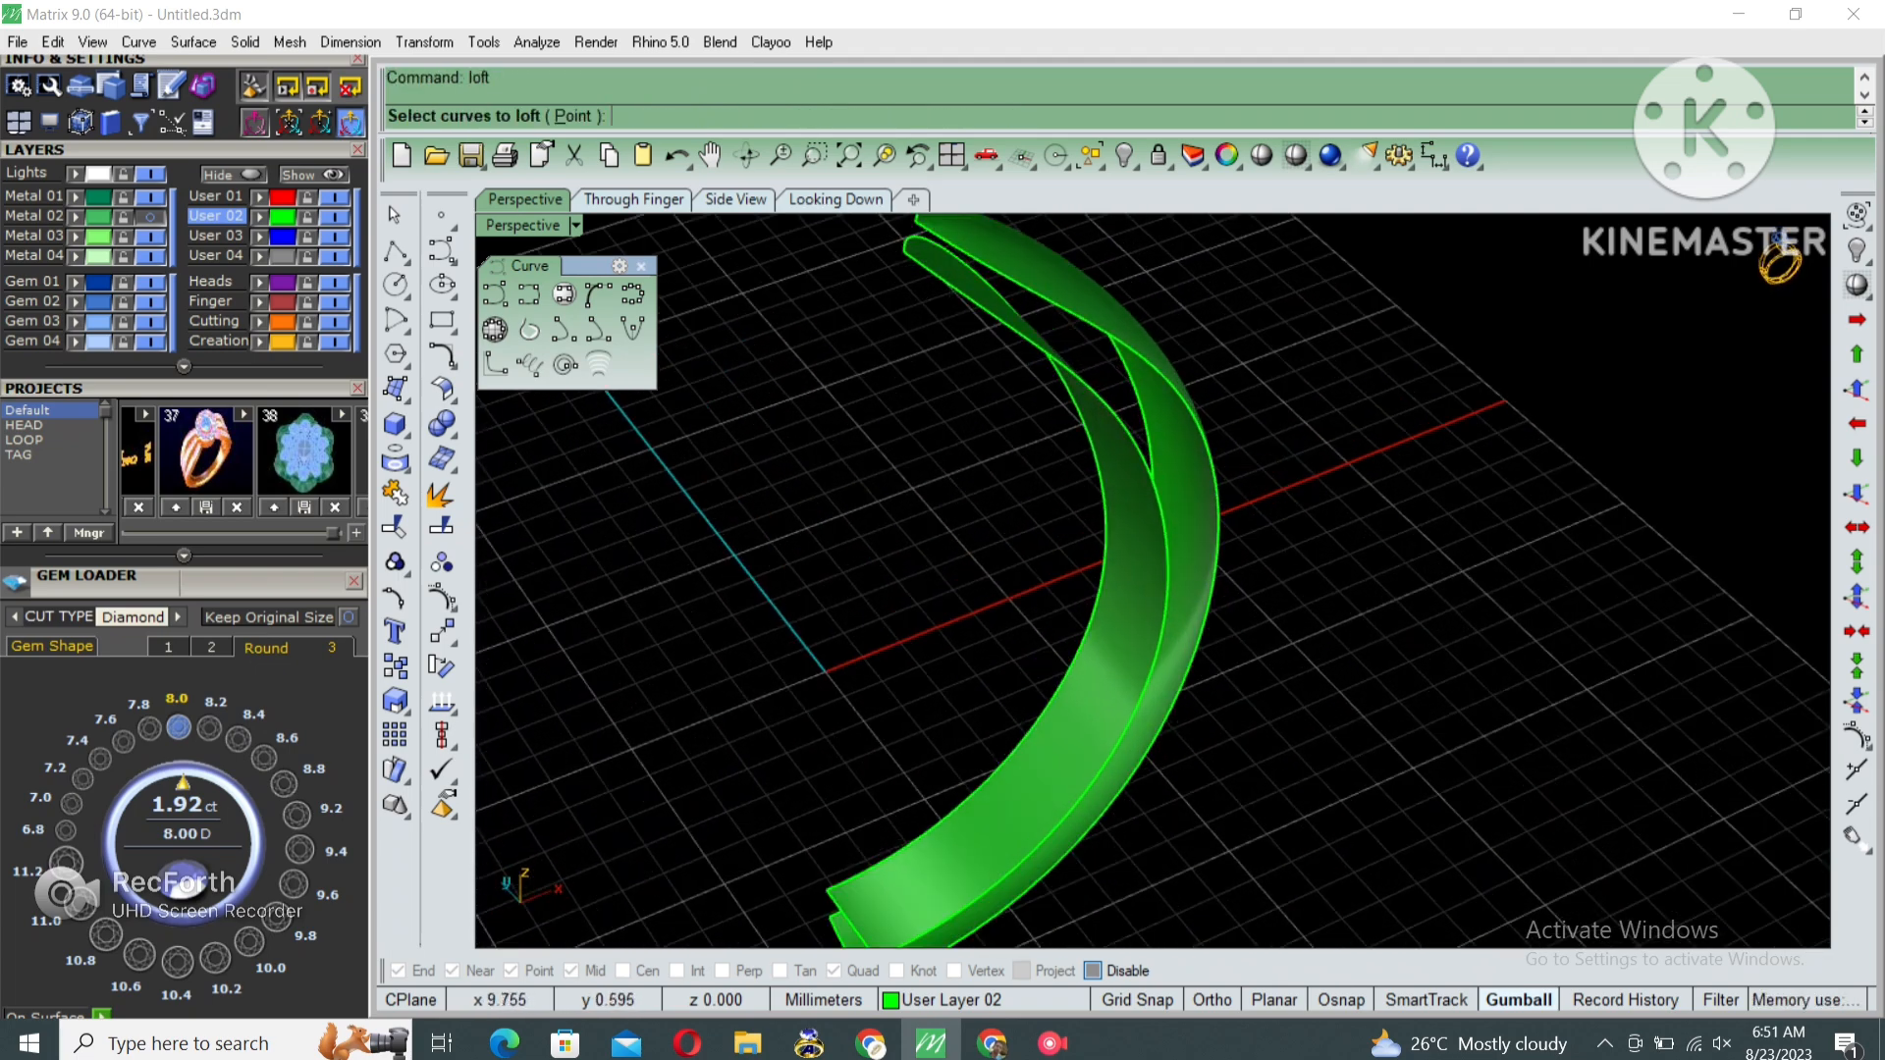
left_click(1166, 521)
left_click(1218, 491)
key("Return")
key("Return")
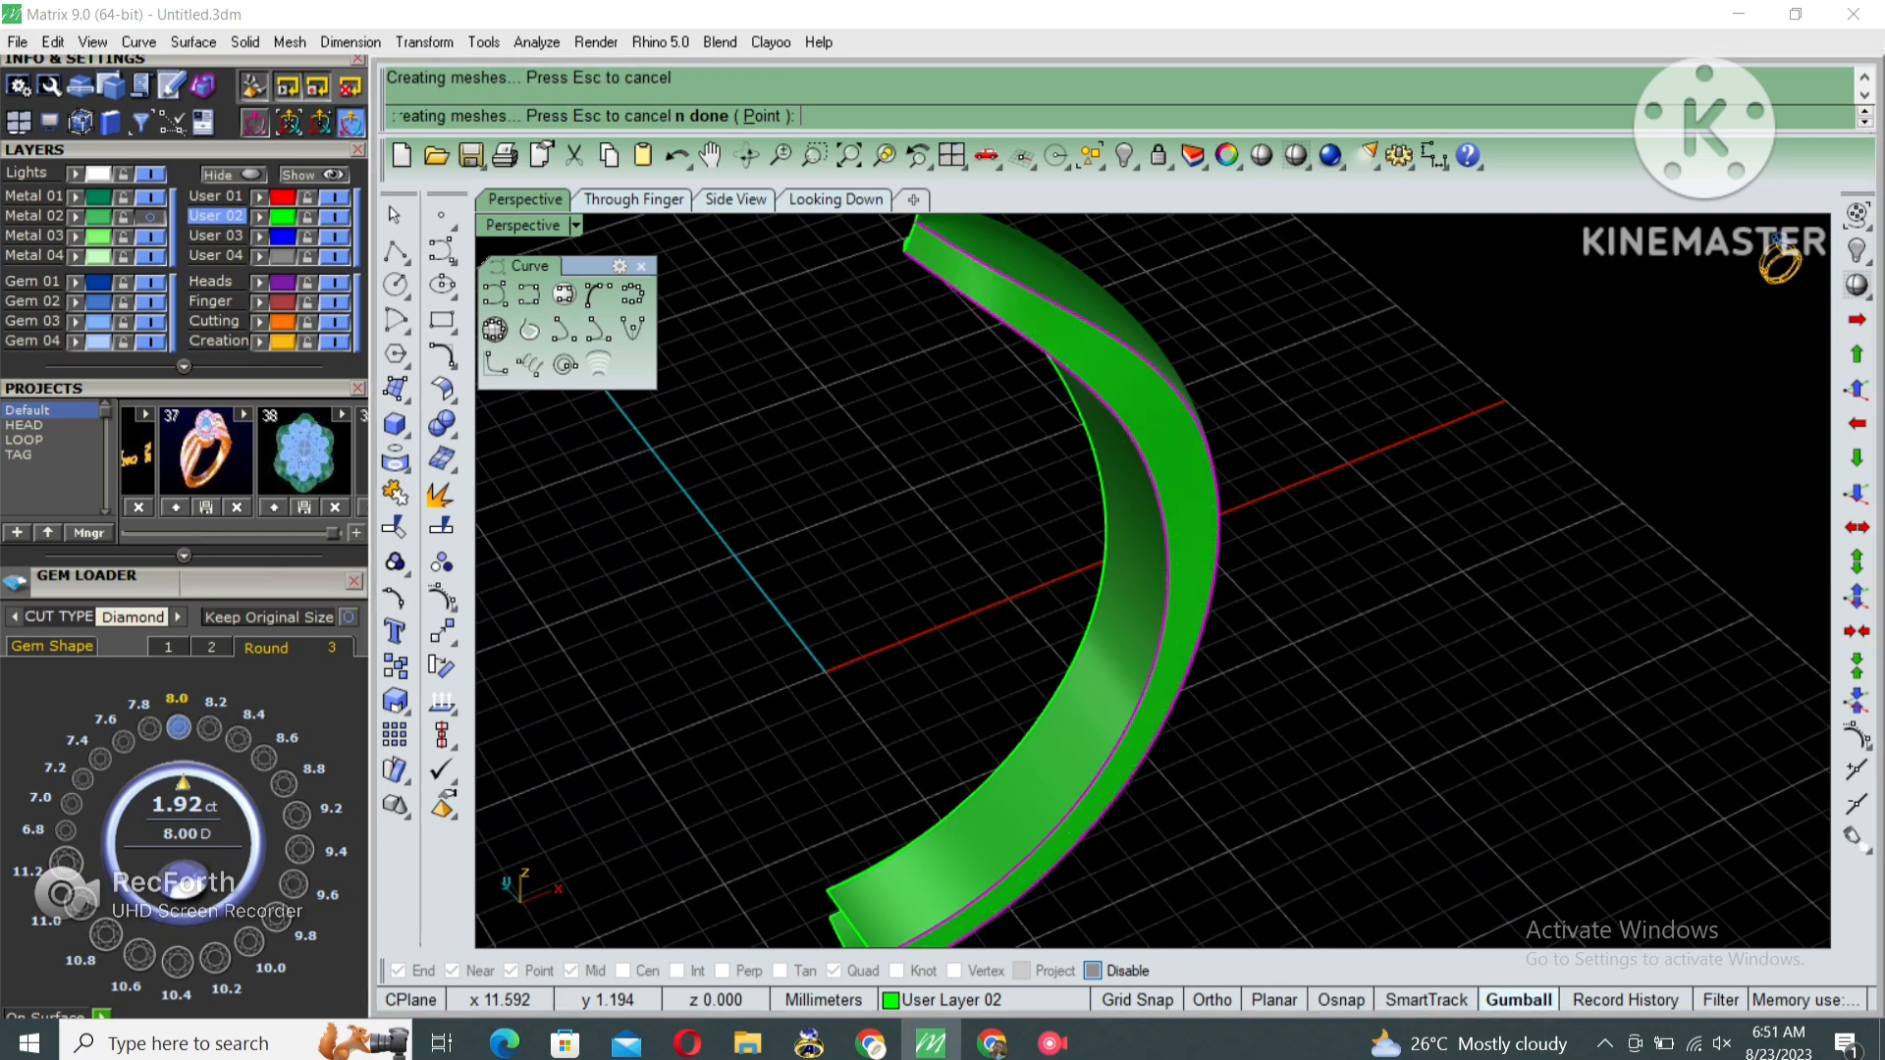
Loft the opposite side surface between the half shank's inner and outer face edges.
scroll(1228, 497, "down", 2)
right_click_drag(1038, 441, 1207, 447)
key("Return")
left_click(1012, 412)
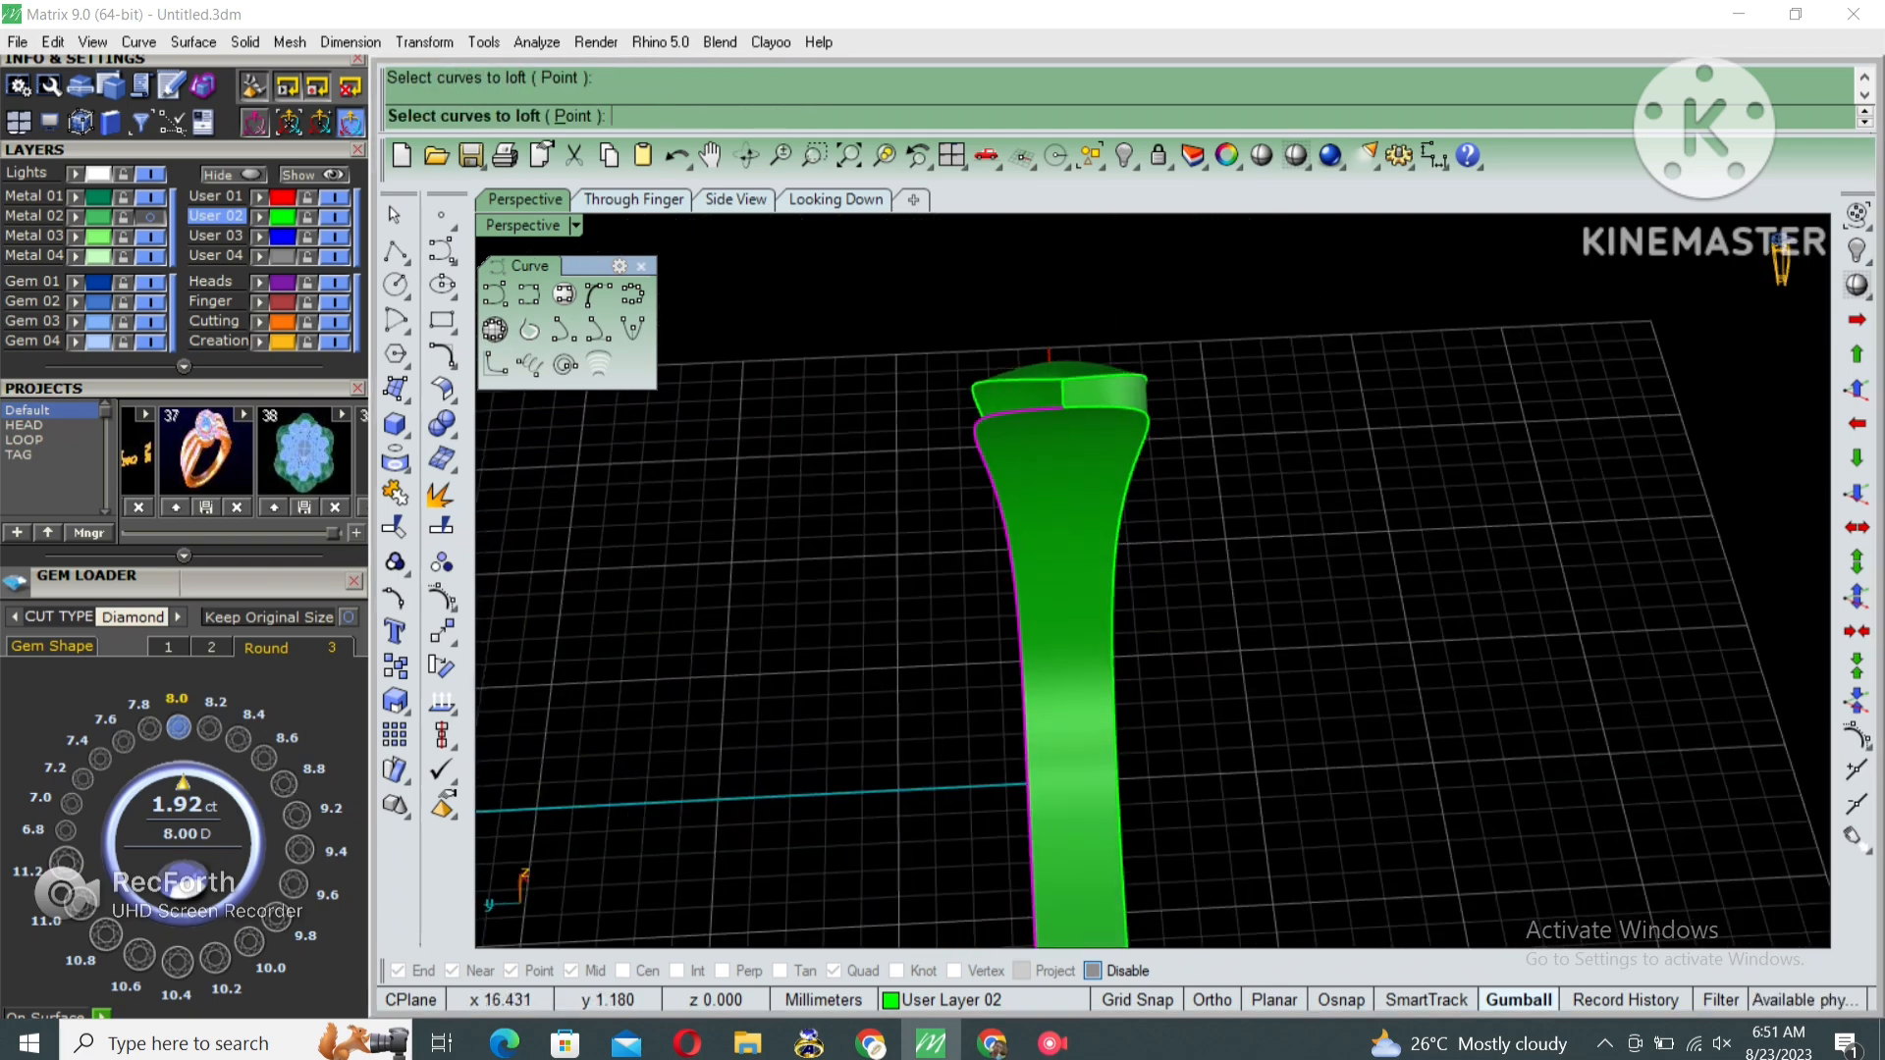
key("Return")
key("Return")
Join the four half-shank surfaces and cap the open ends into a closed solid.
scroll(987, 438, "down", 4)
right_click_drag(825, 609, 1266, 628)
key("ctrl+a")
right_click_drag(1073, 535, 1296, 540)
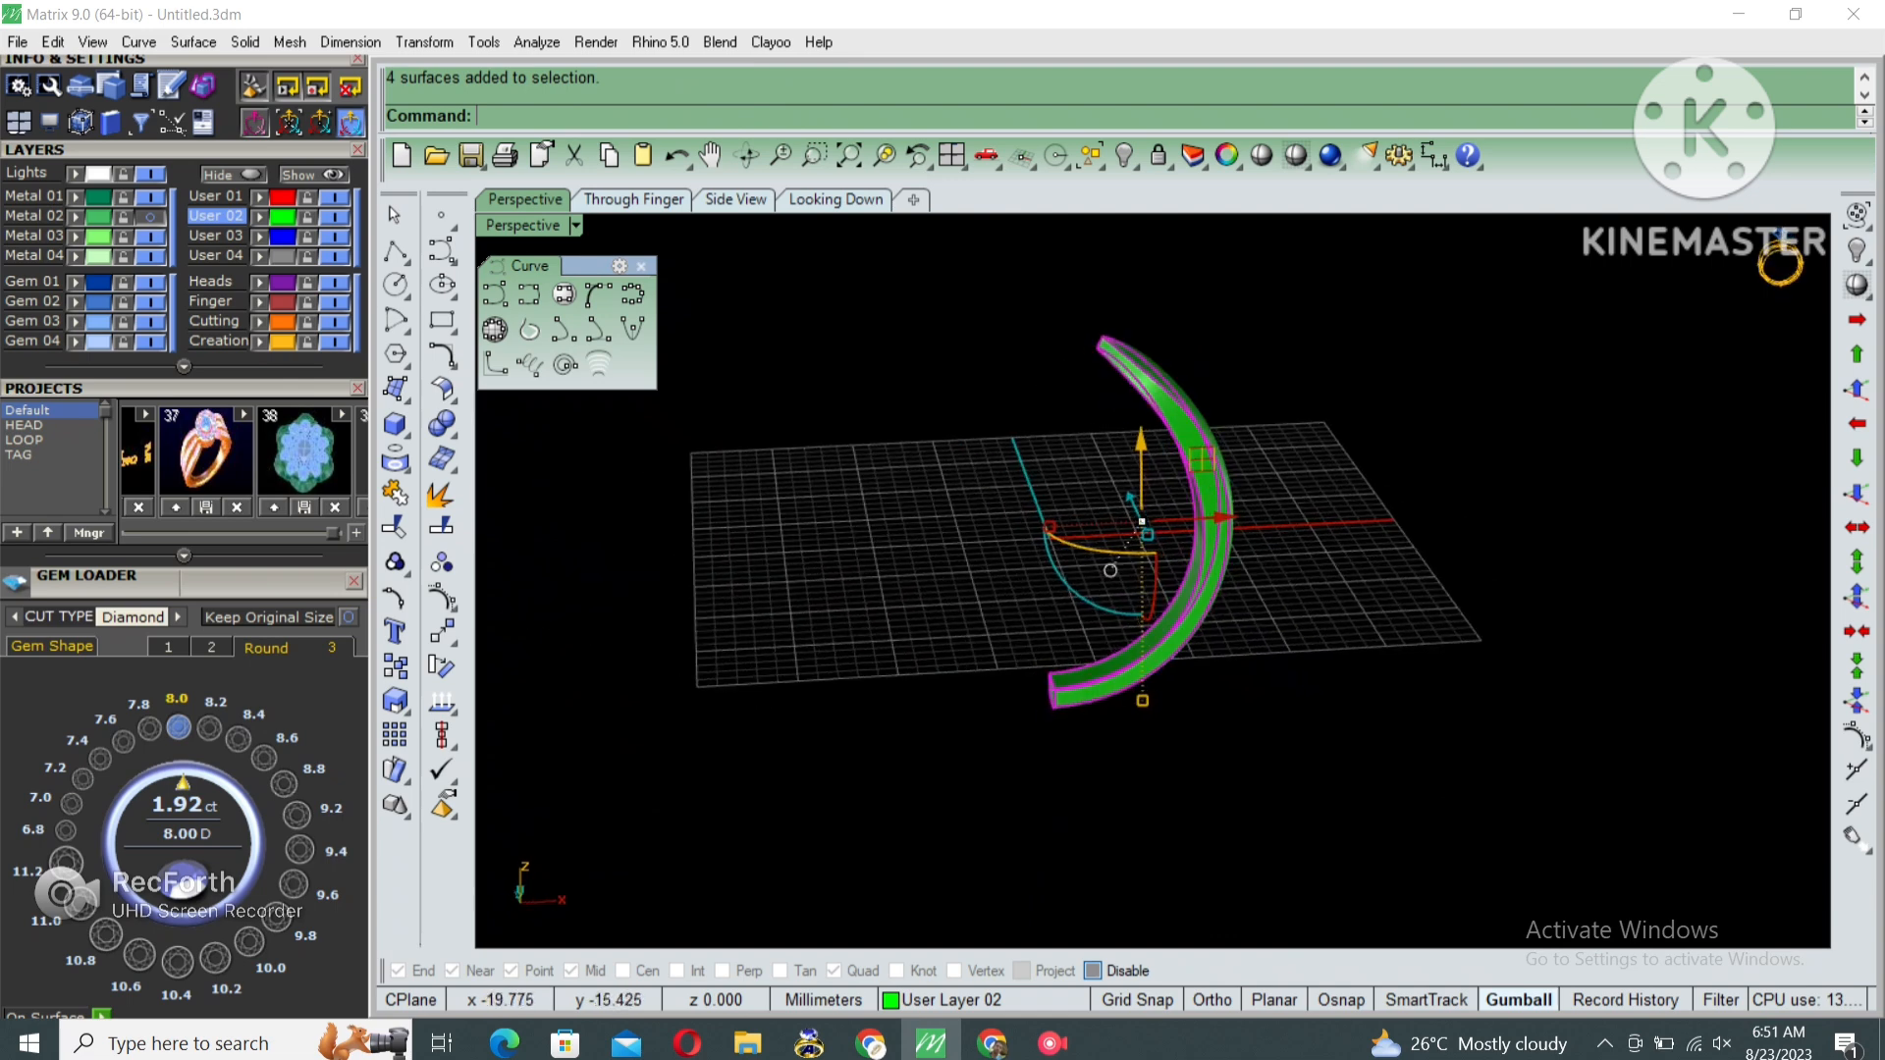
left_click(394, 493)
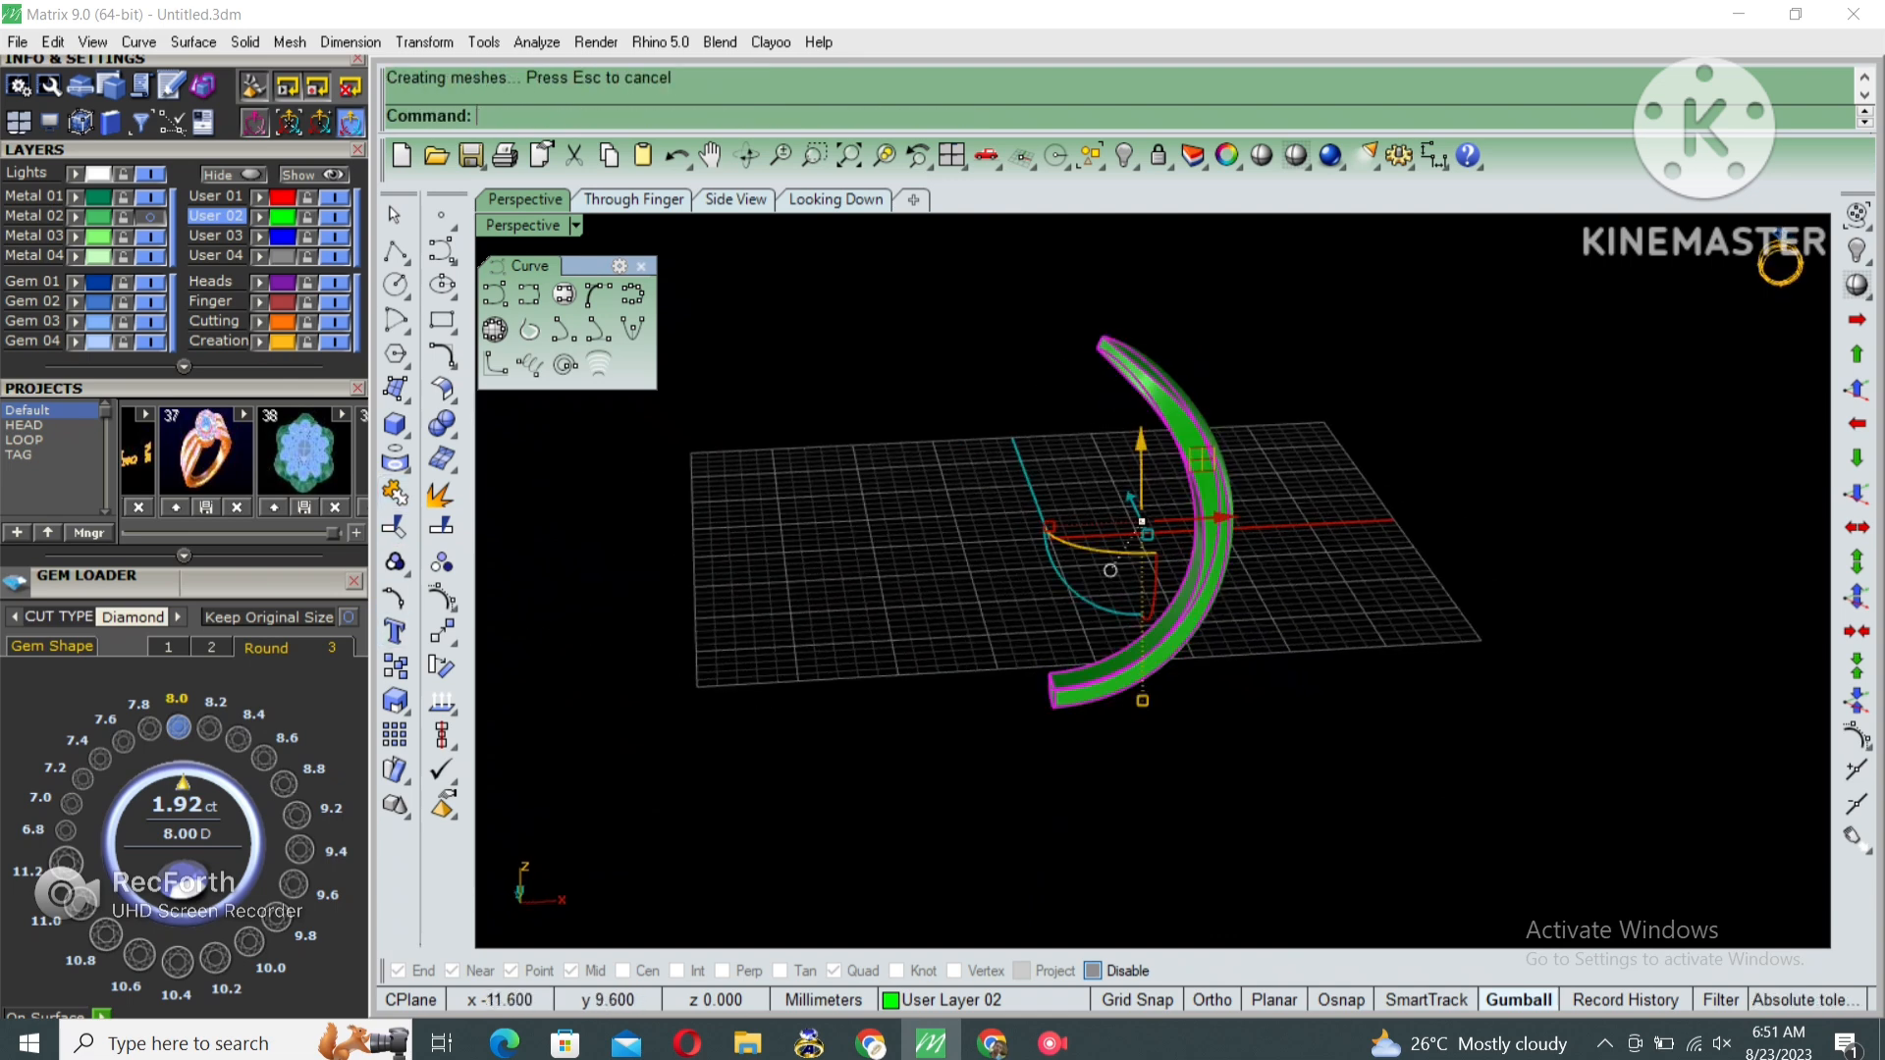
type("Ca")
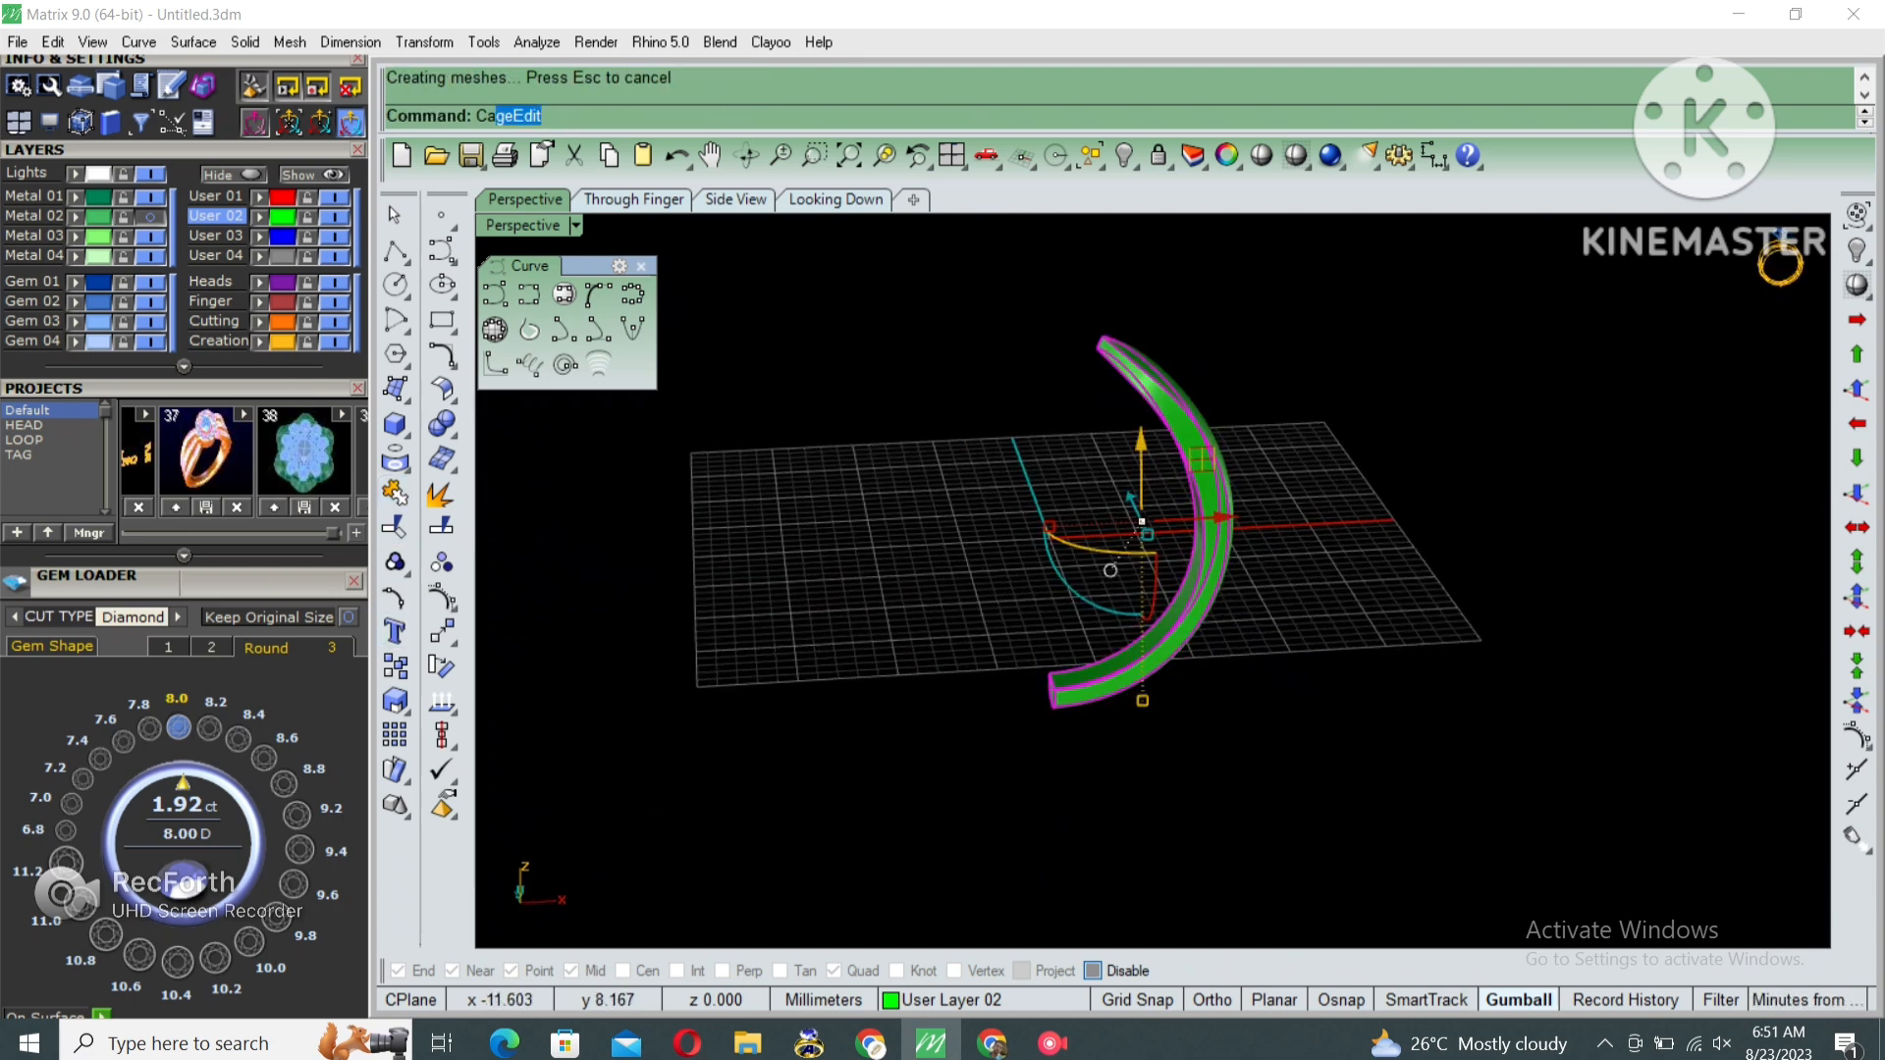
type("pP")
key("BackSpace")
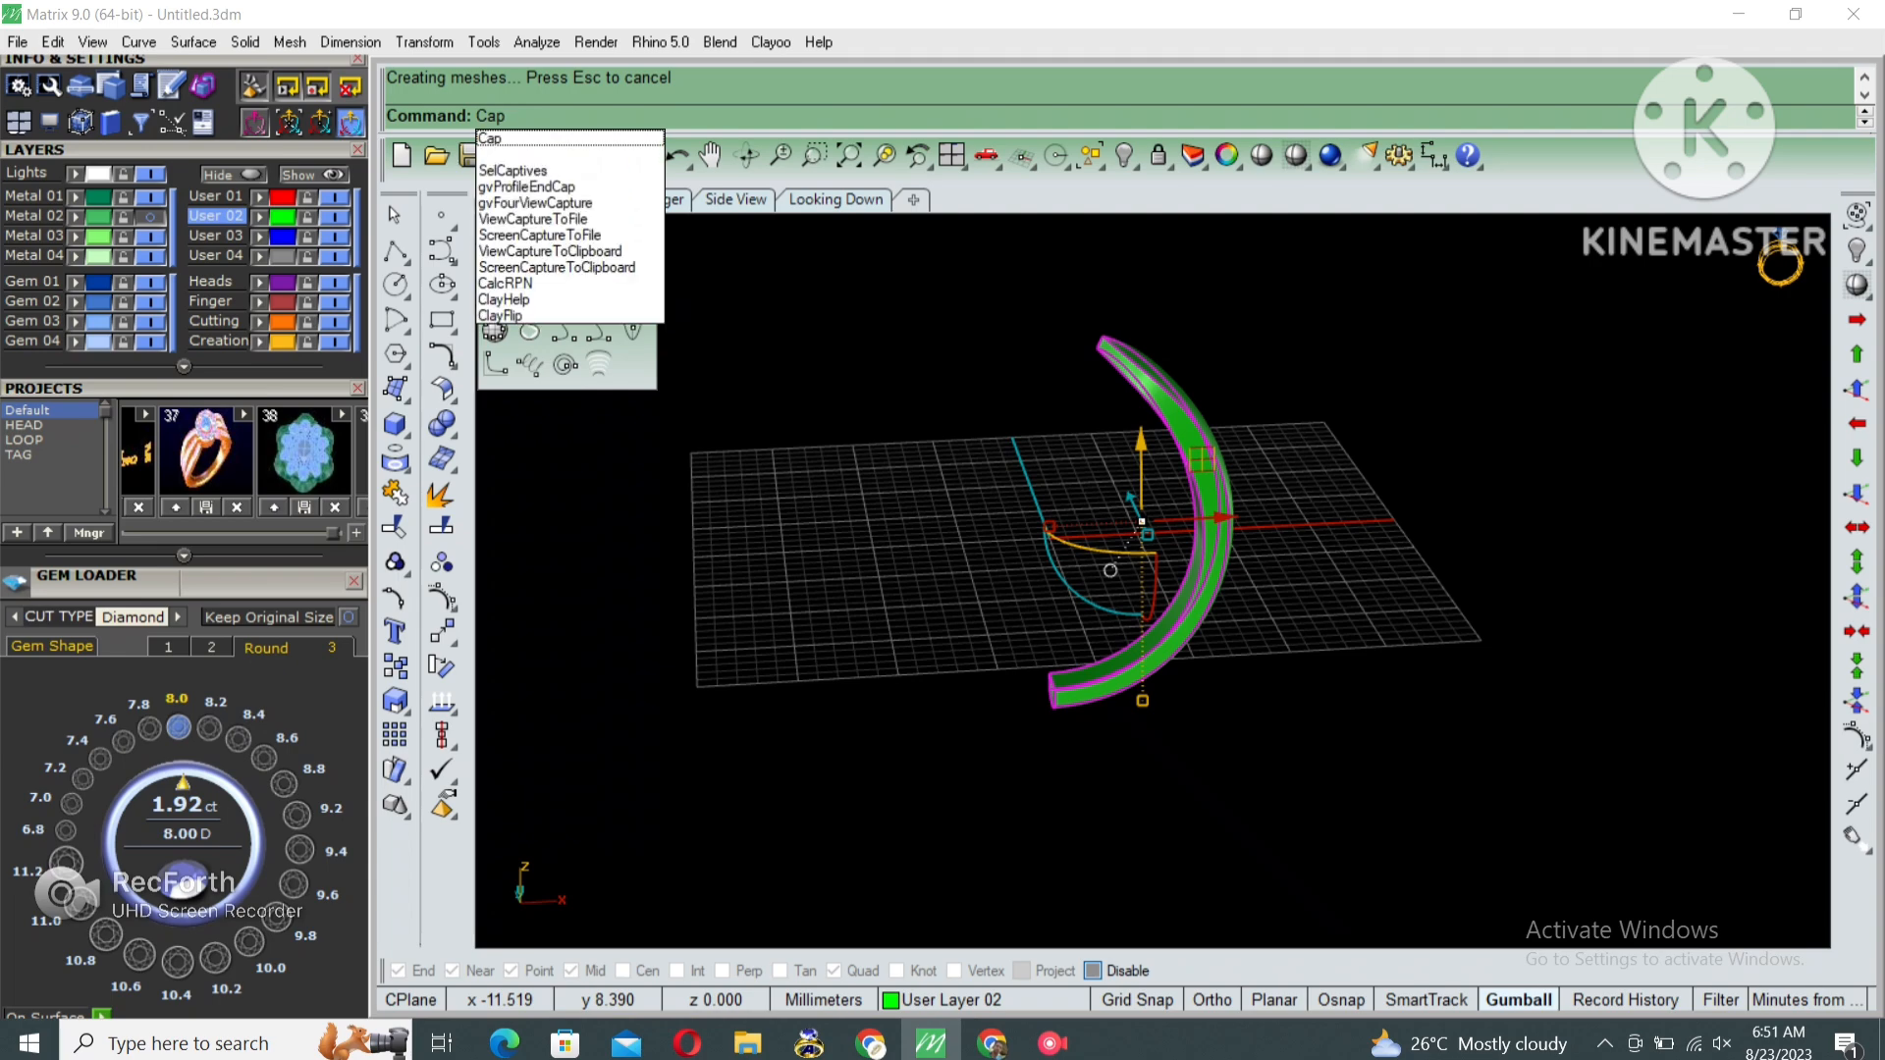
key("Return")
key("Escape")
Unhide the four-prong head and its diamond beside the half shank.
scroll(1120, 688, "up", 4)
right_click_drag(1110, 589, 1021, 648)
left_click(1139, 589)
scroll(1130, 687, "down", 4)
key("ctrl+shift+h")
scroll(1122, 396, "up", 4)
left_click(1129, 391)
key("Return")
right_click_drag(1146, 534, 1117, 481)
key("Escape")
Unhide the two concentric inner ring circles.
scroll(1158, 334, "up", 4)
right_click_drag(1153, 579, 1237, 461)
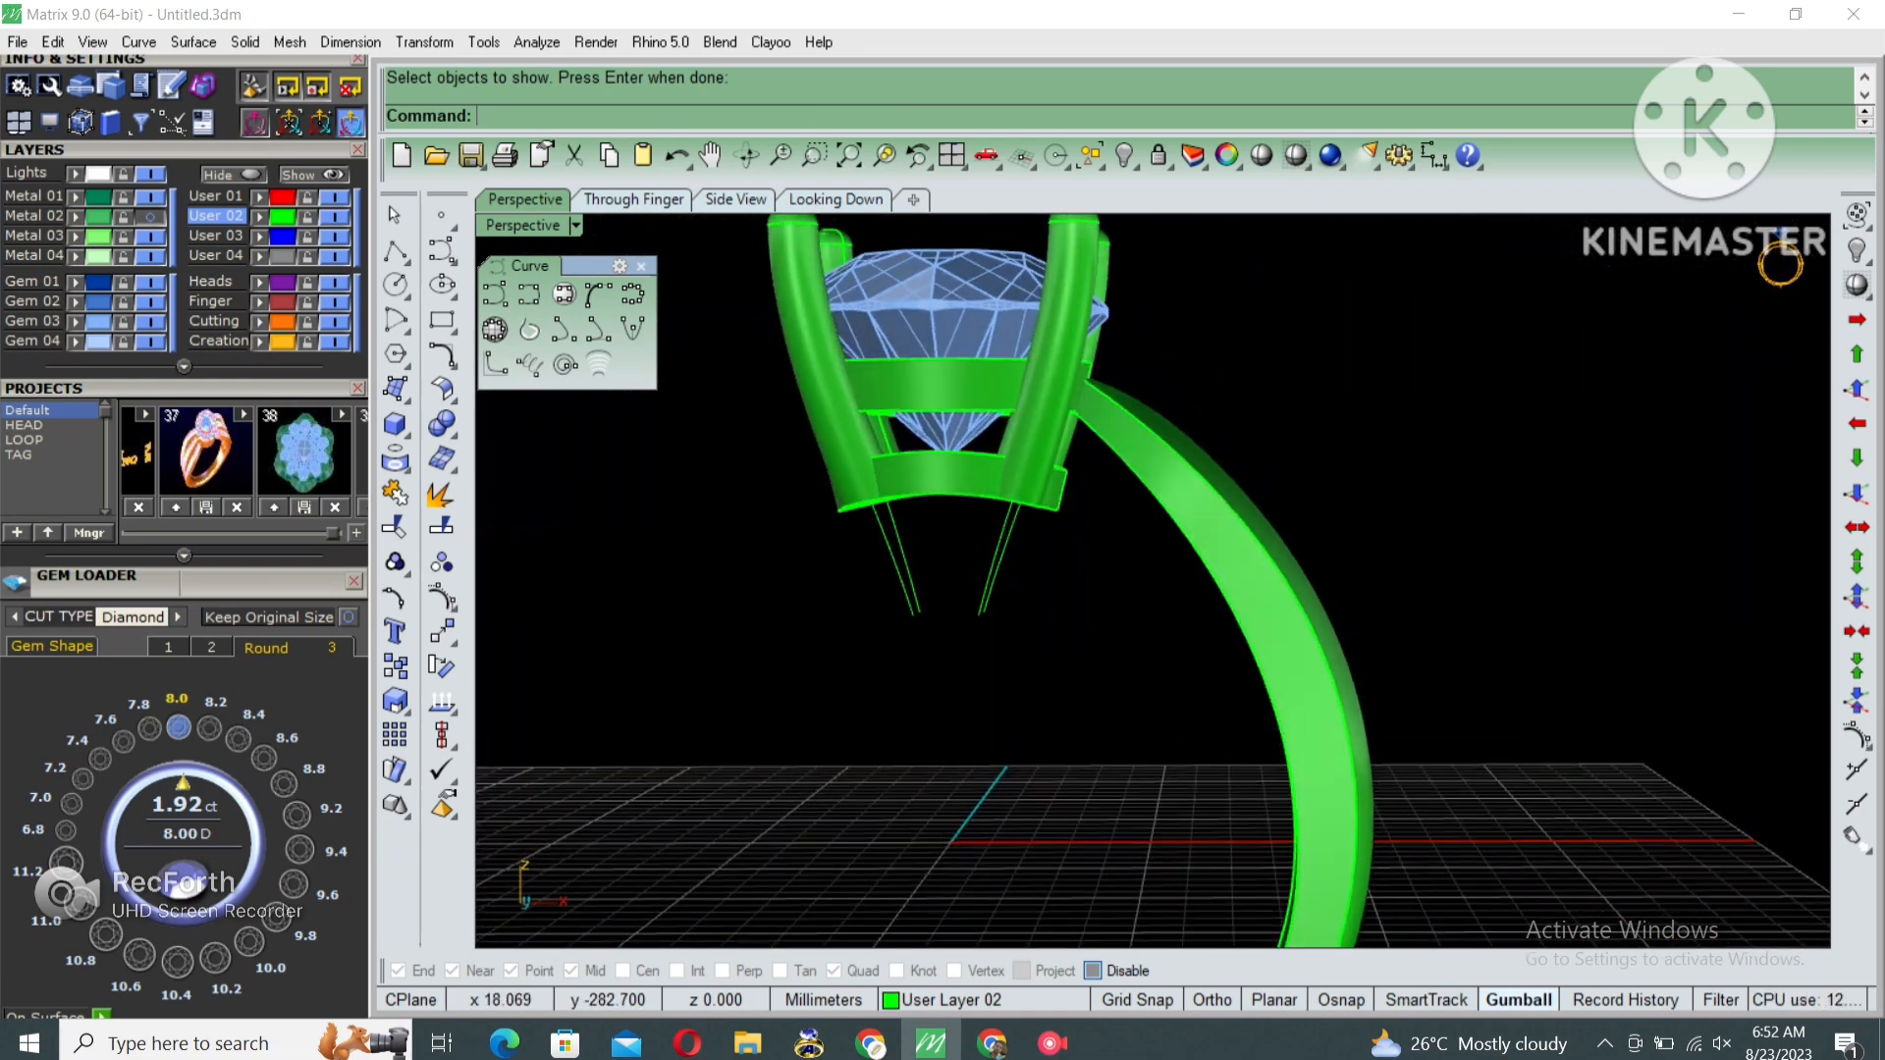
key("Return")
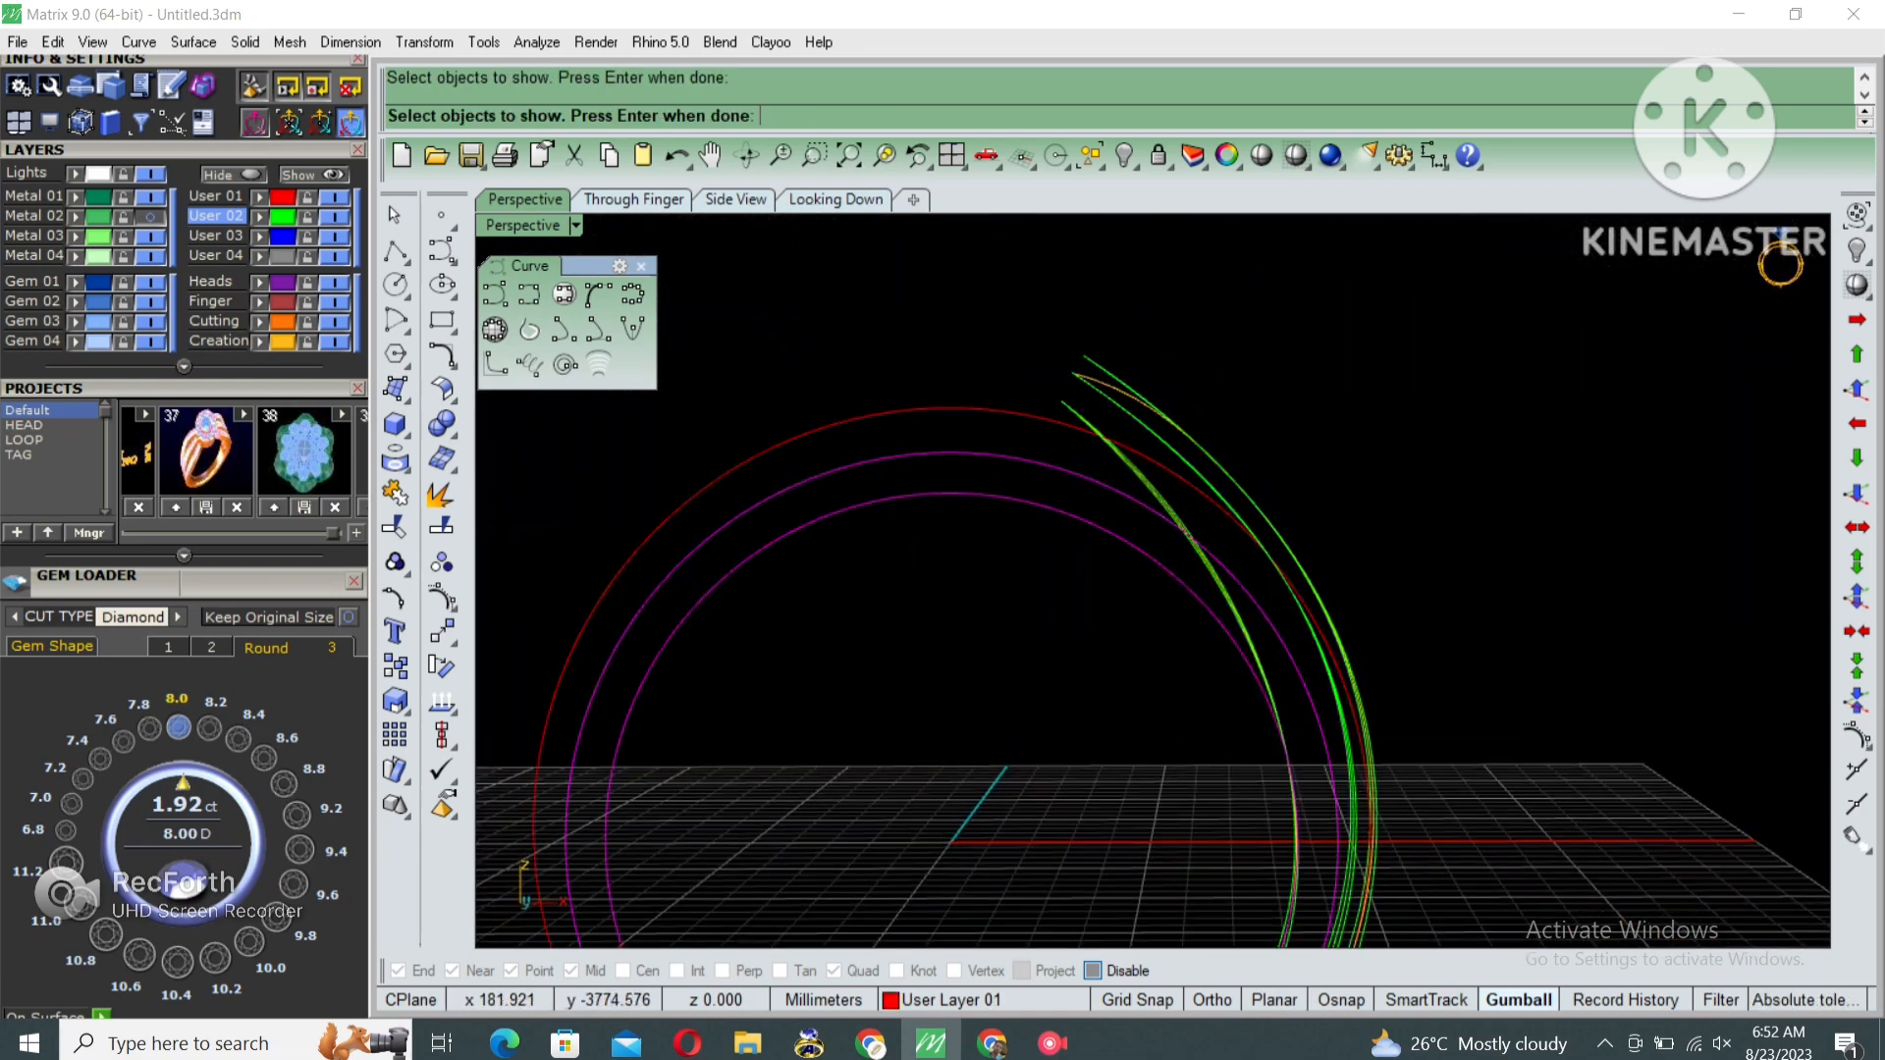
key("Return")
Extrude the two ring circles to both sides as a solid band.
right_click_drag(940, 770, 776, 864)
left_click(873, 552, "shift")
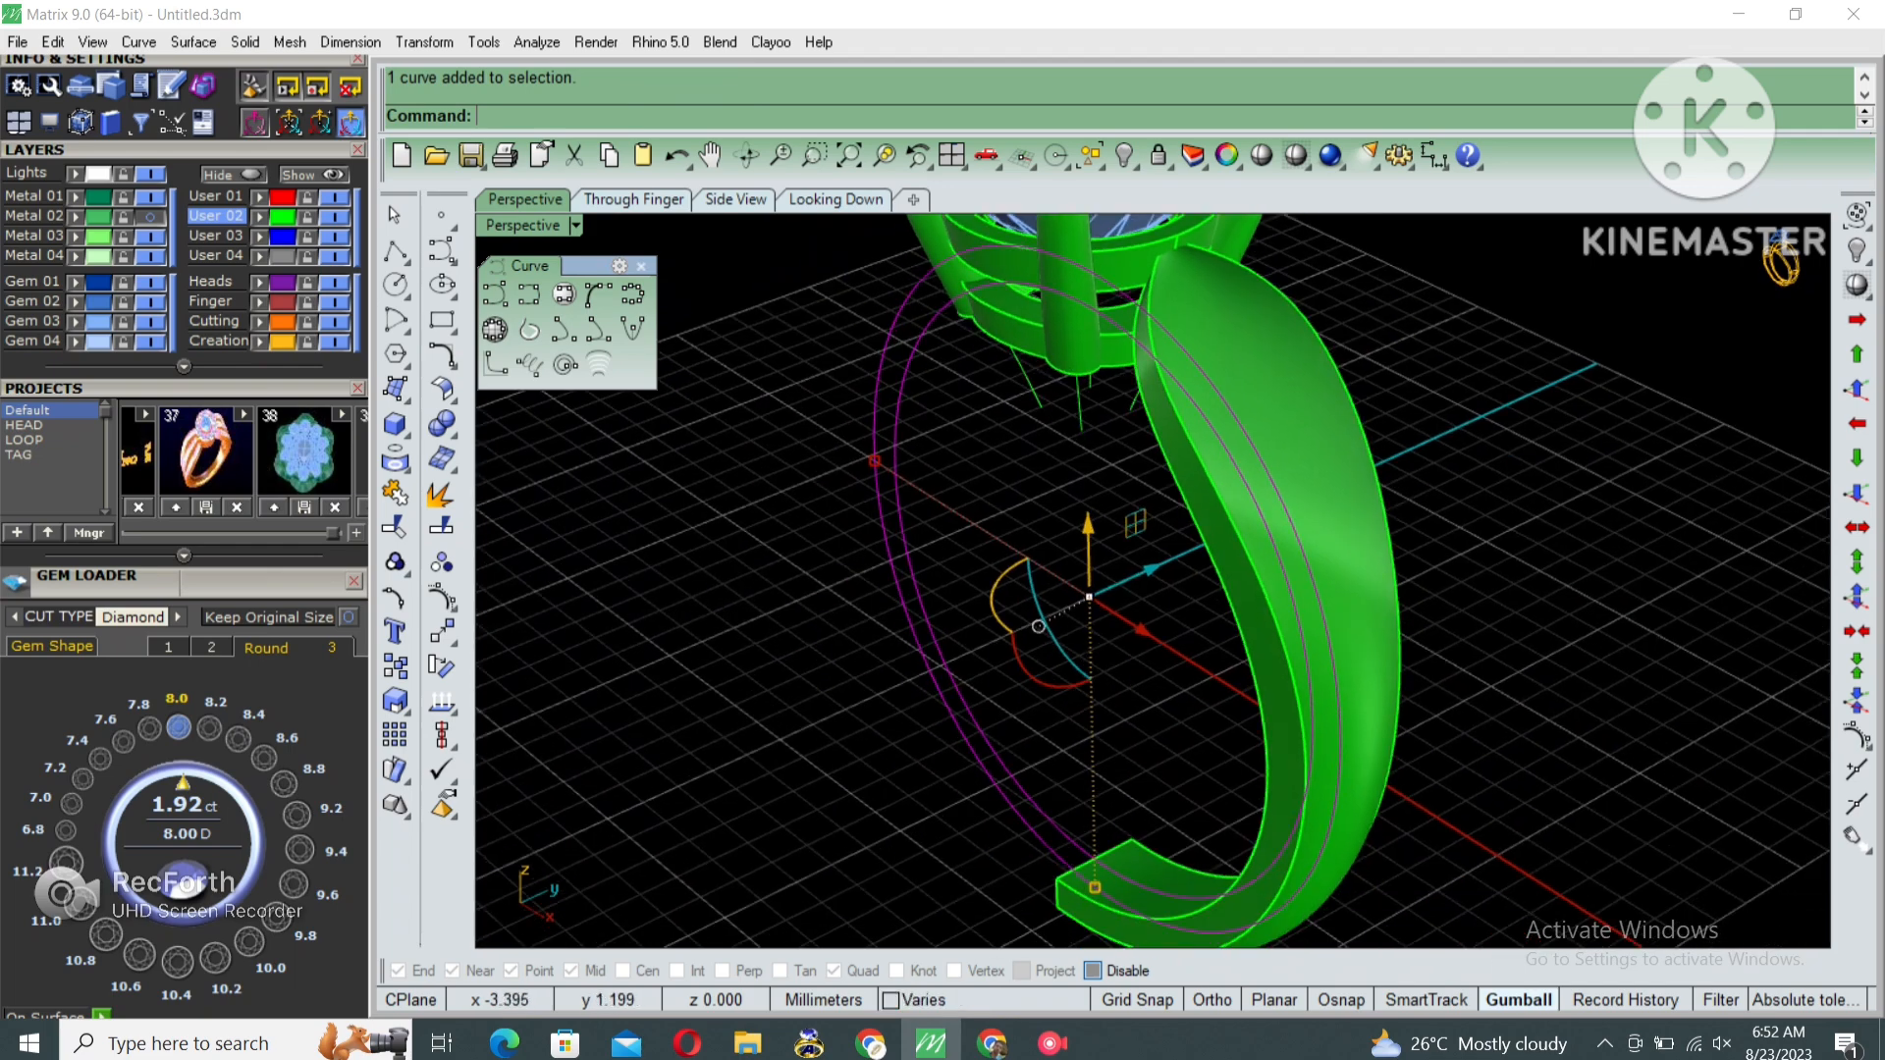
right_click_drag(972, 555, 825, 579)
type("e")
key("Return")
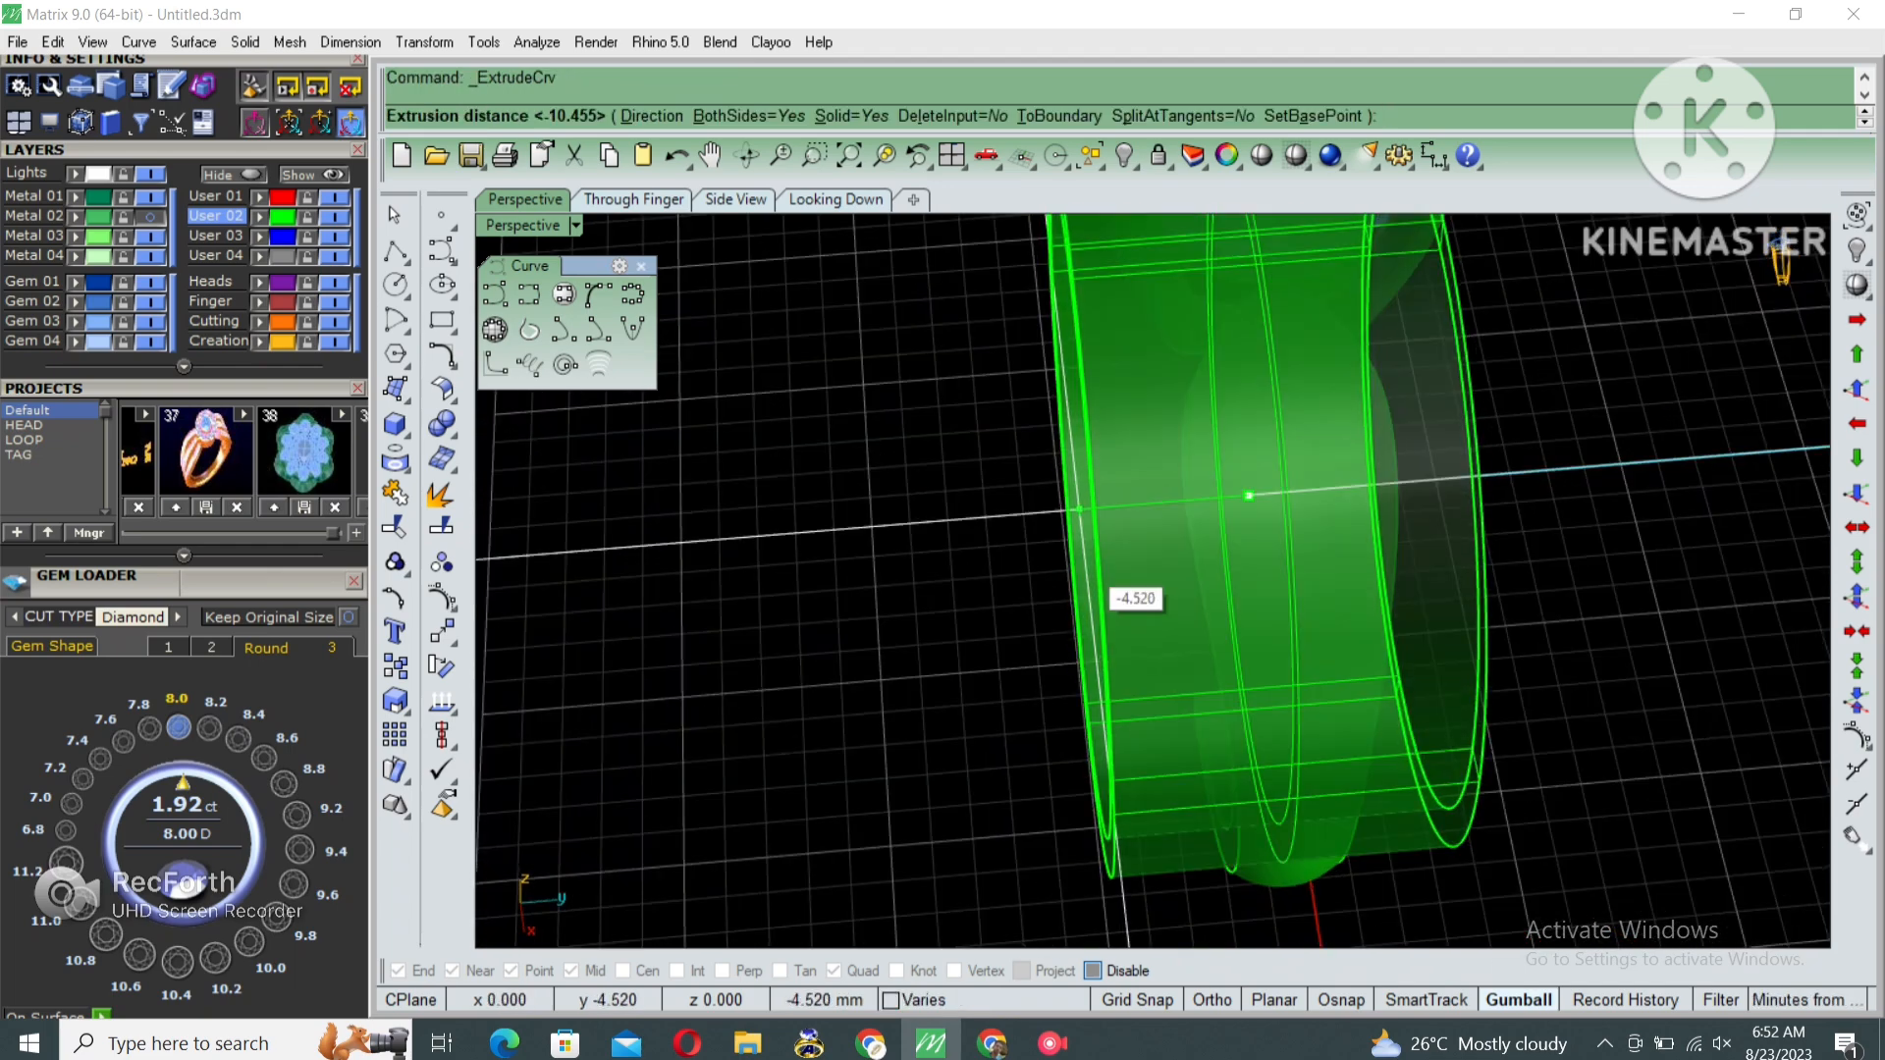
key("Return")
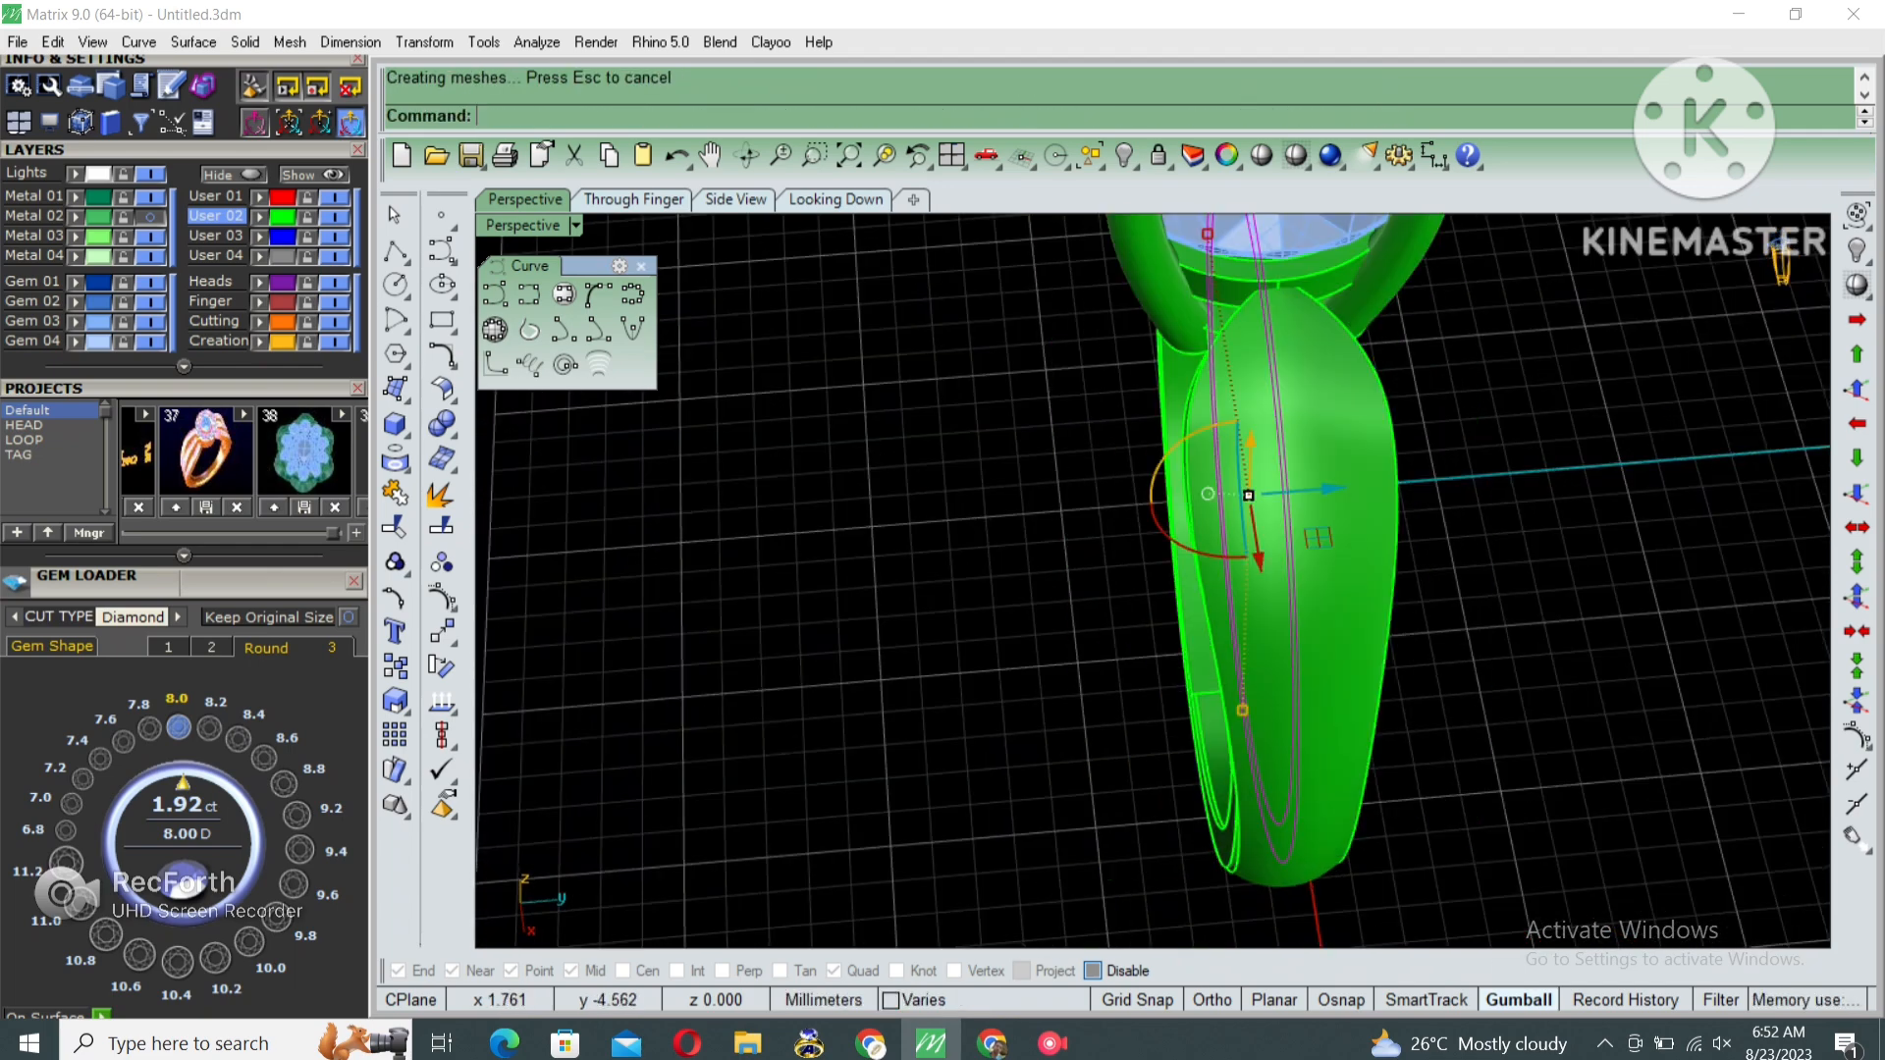
Lock everything except the new extruded band.
right_click_drag(1086, 580, 1237, 495)
right_click_drag(923, 444, 1159, 403)
scroll(1158, 402, "down", 4)
key("ctrl+a")
key("ctrl+l")
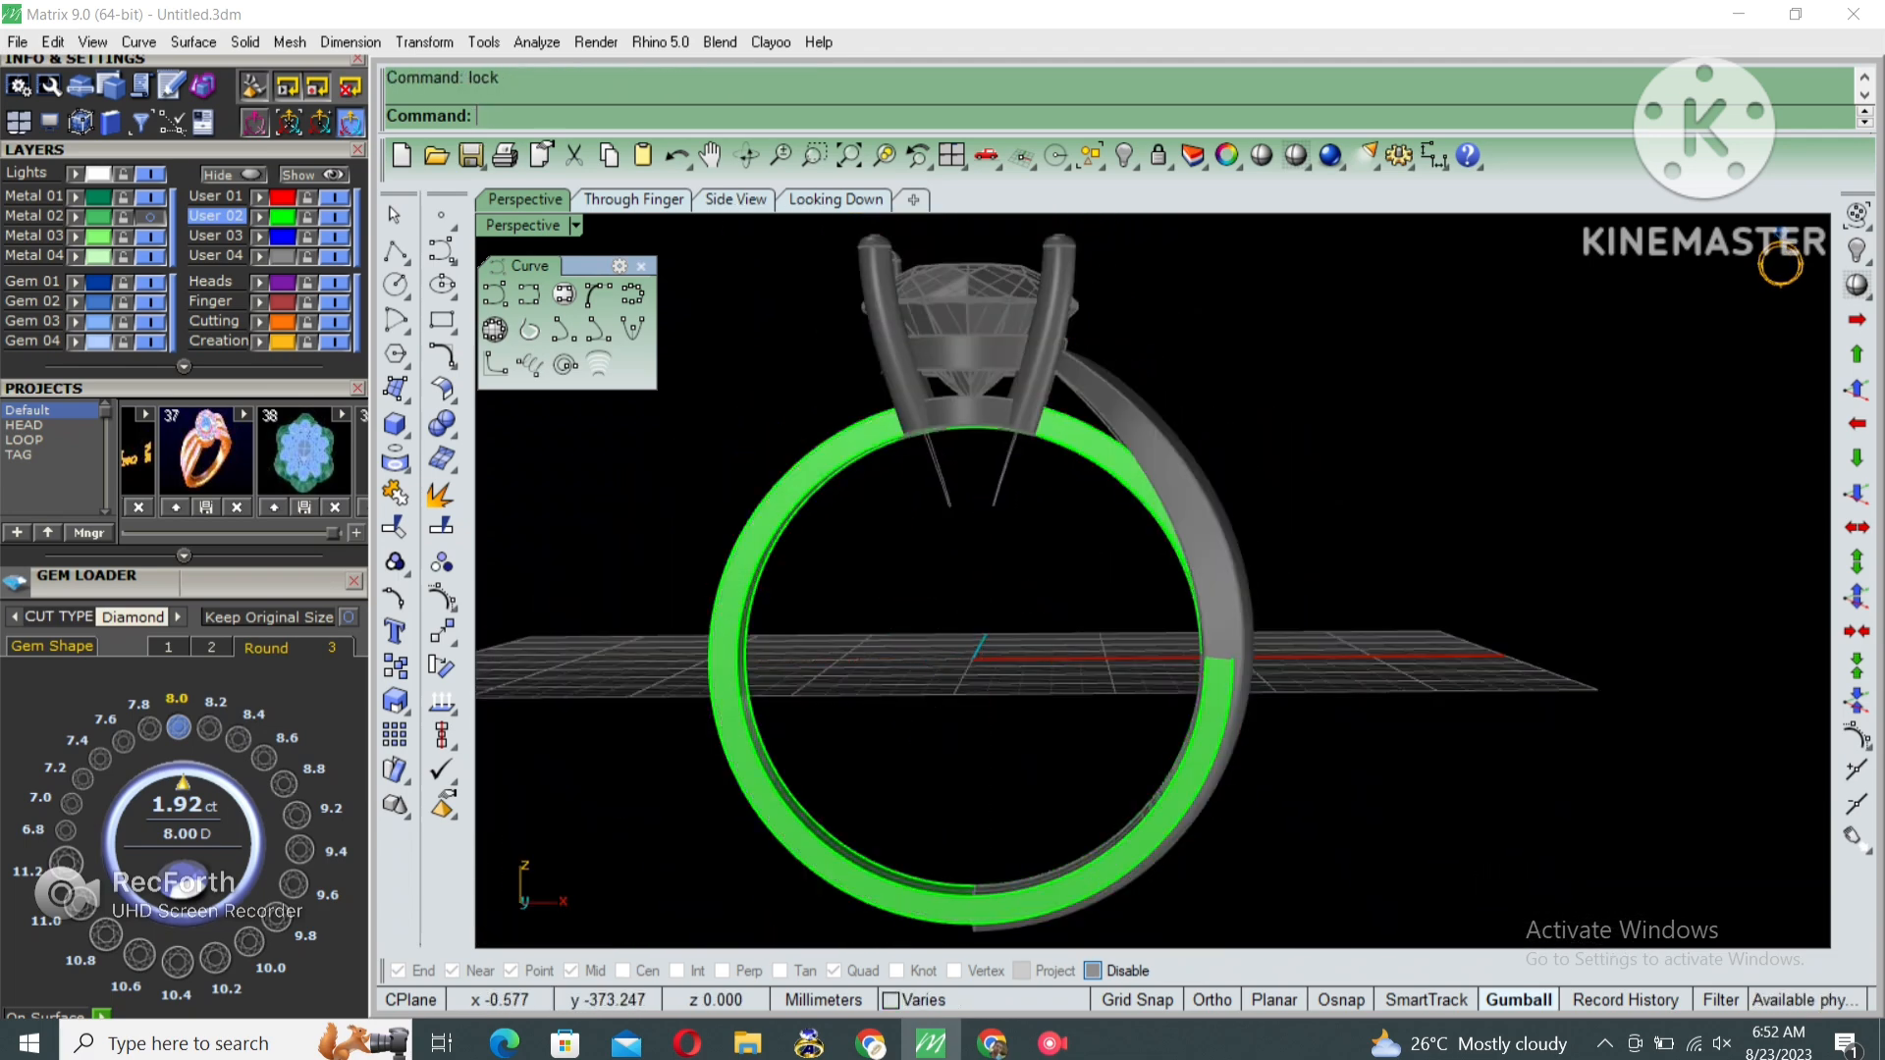
In a shaded Through Finger view, create a cut plane through the band from the origin, slightly above the horizontal axis.
key("ctrl+a")
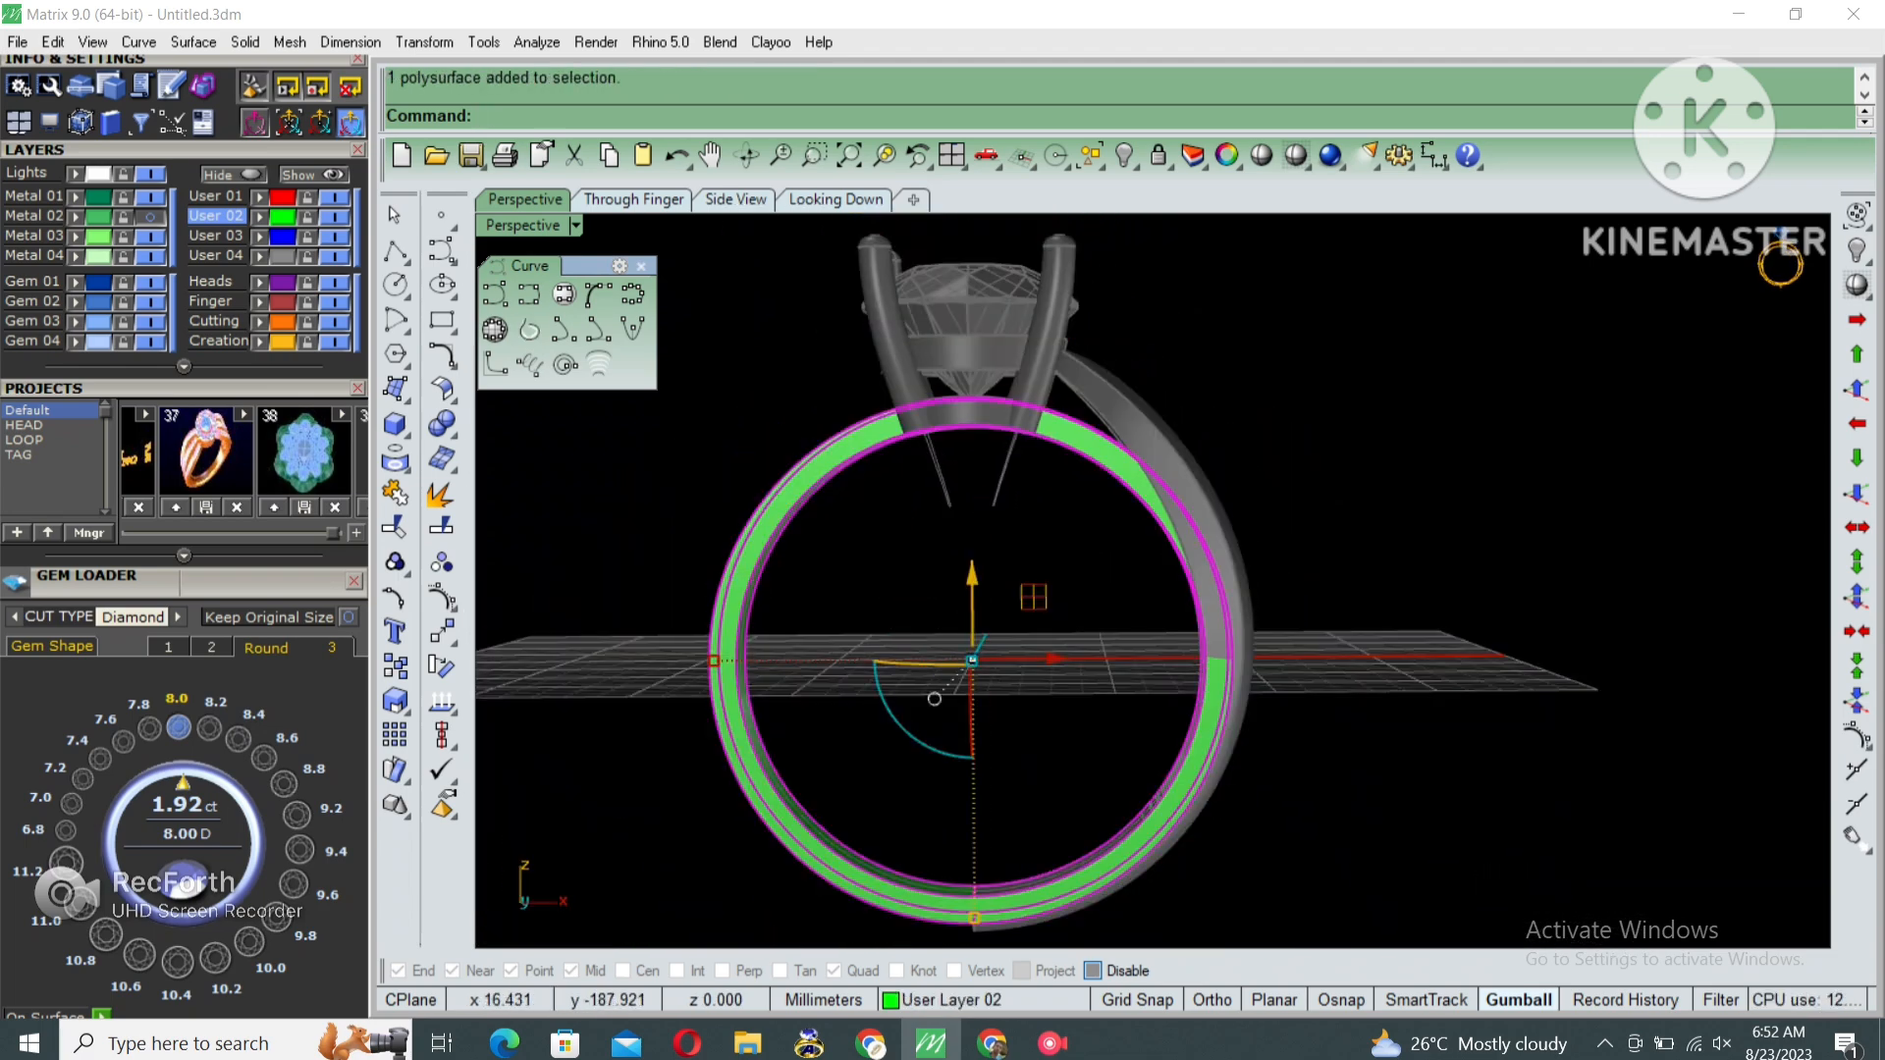
key("ctrl+m")
double_click(538, 591)
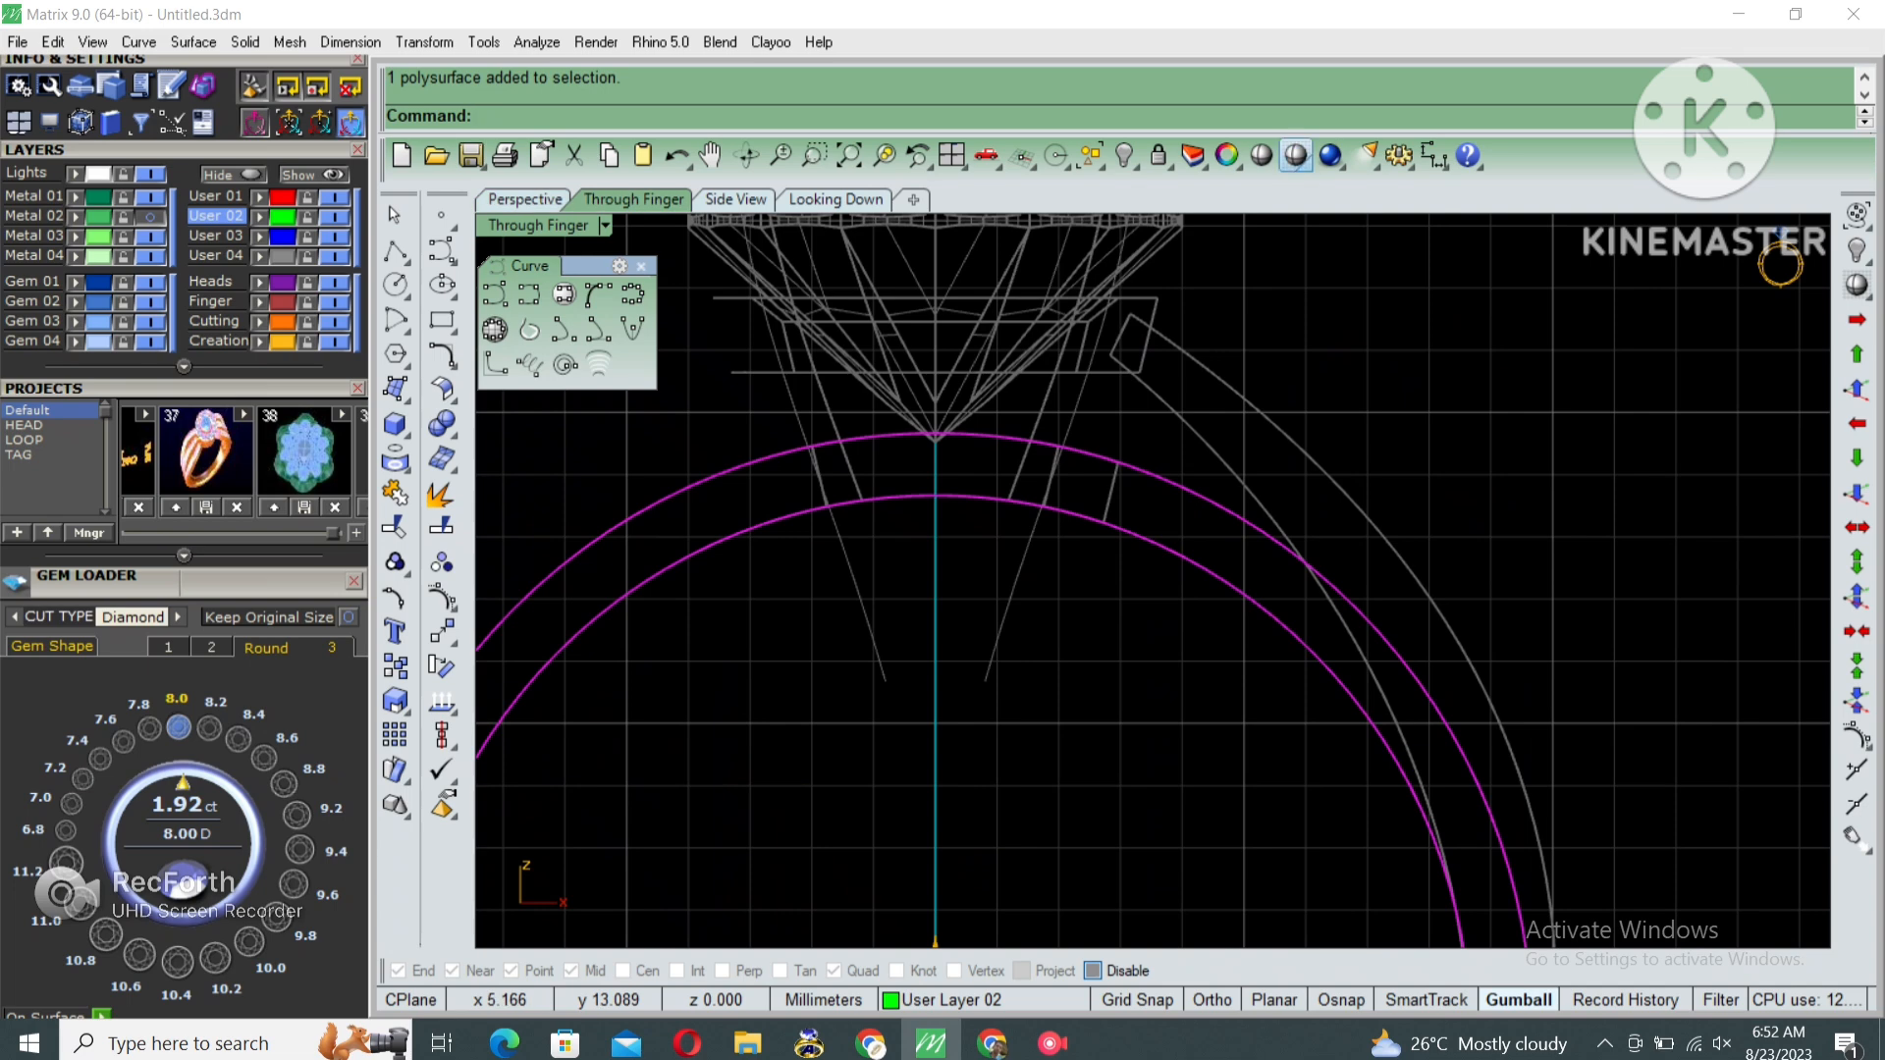
left_click(1296, 154)
scroll(1041, 398, "down", 8)
right_click_drag(1083, 493, 903, 457)
type("utplane")
key("Return")
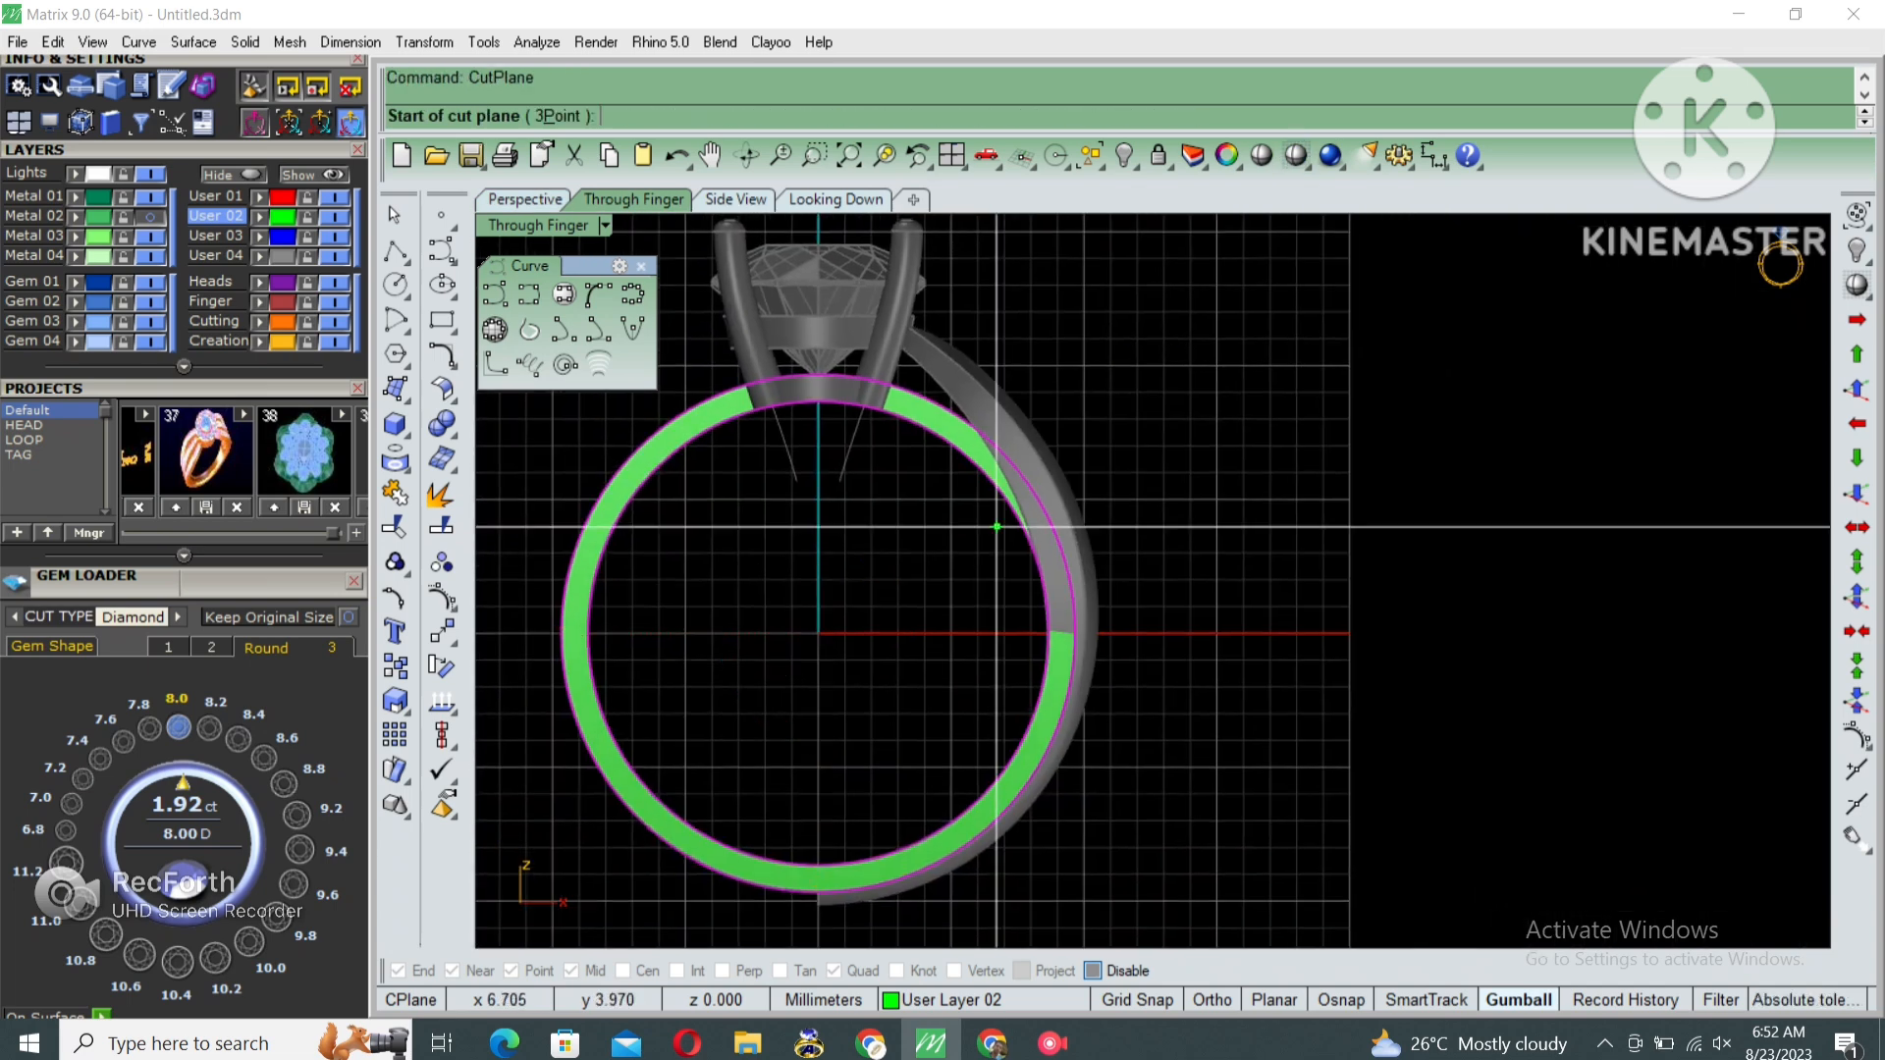
key("Return")
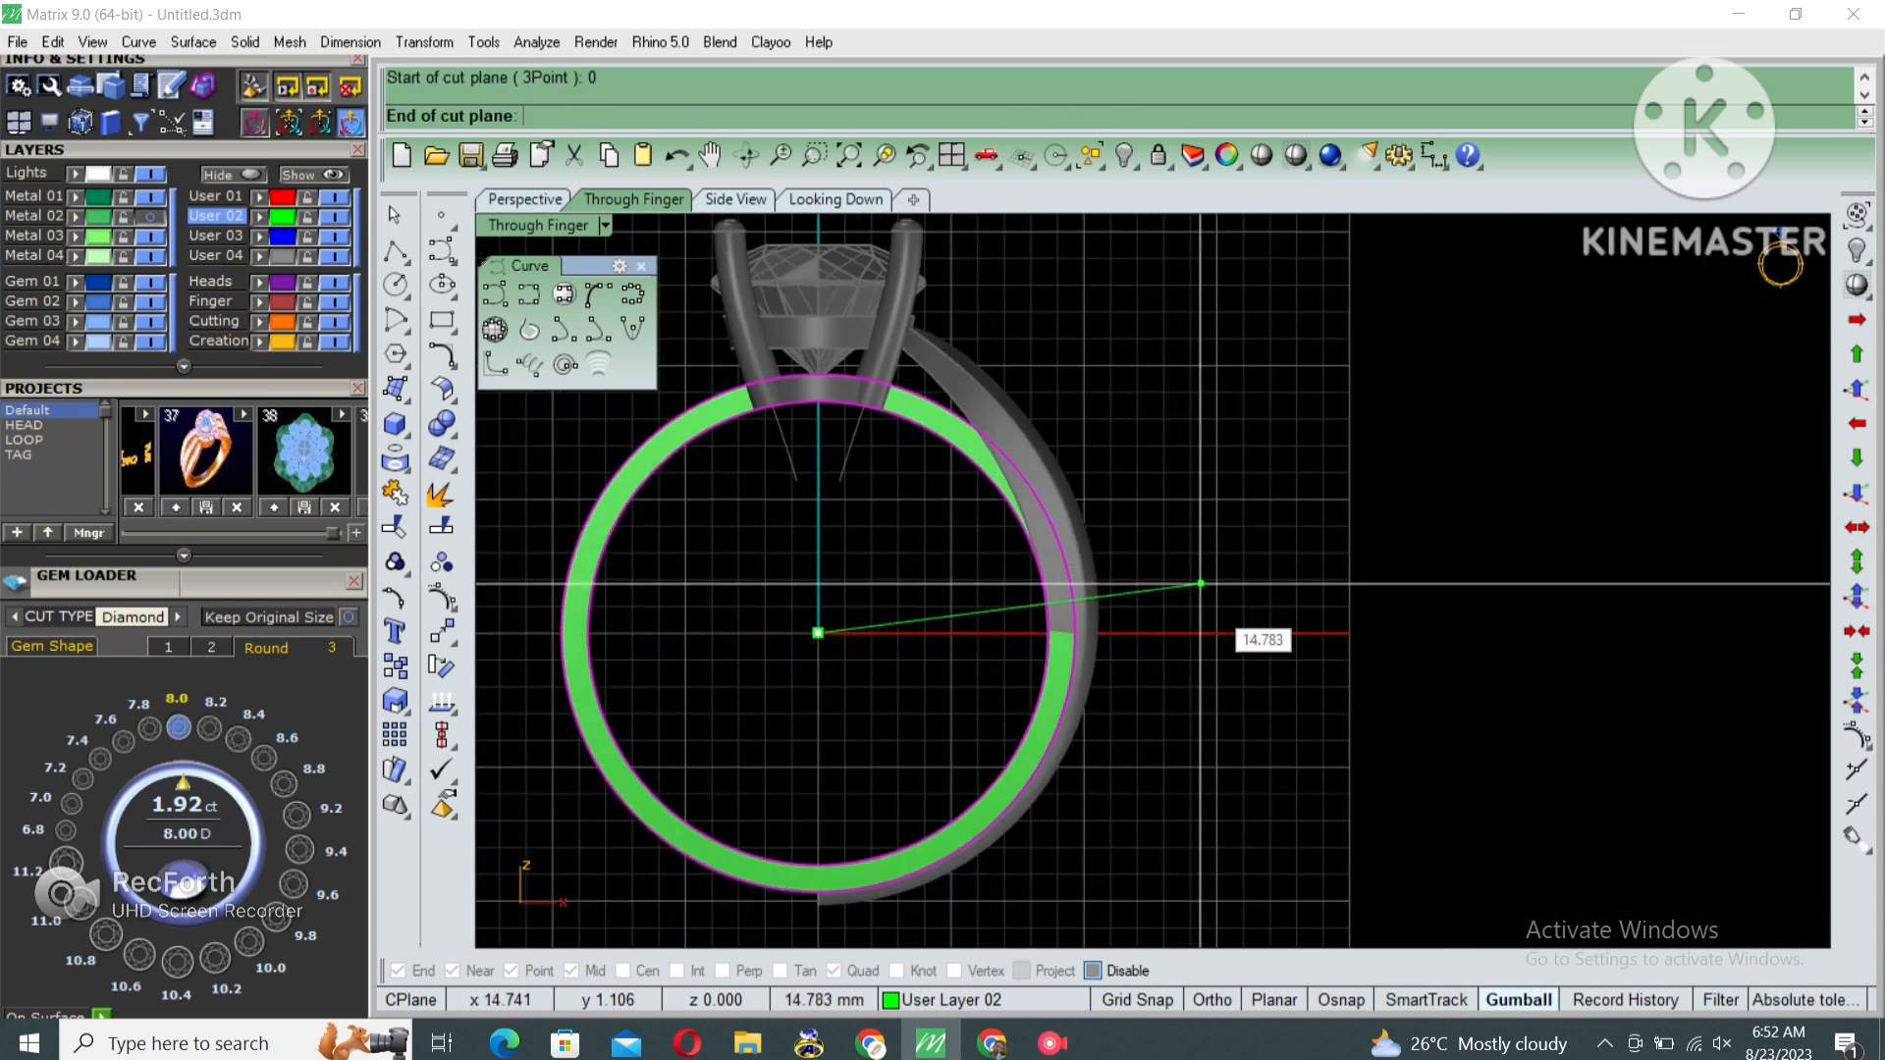
left_click(1213, 603)
Create a second, steeply tilted cut plane through the band at the head's shank-side prong.
scroll(883, 422, "up", 3)
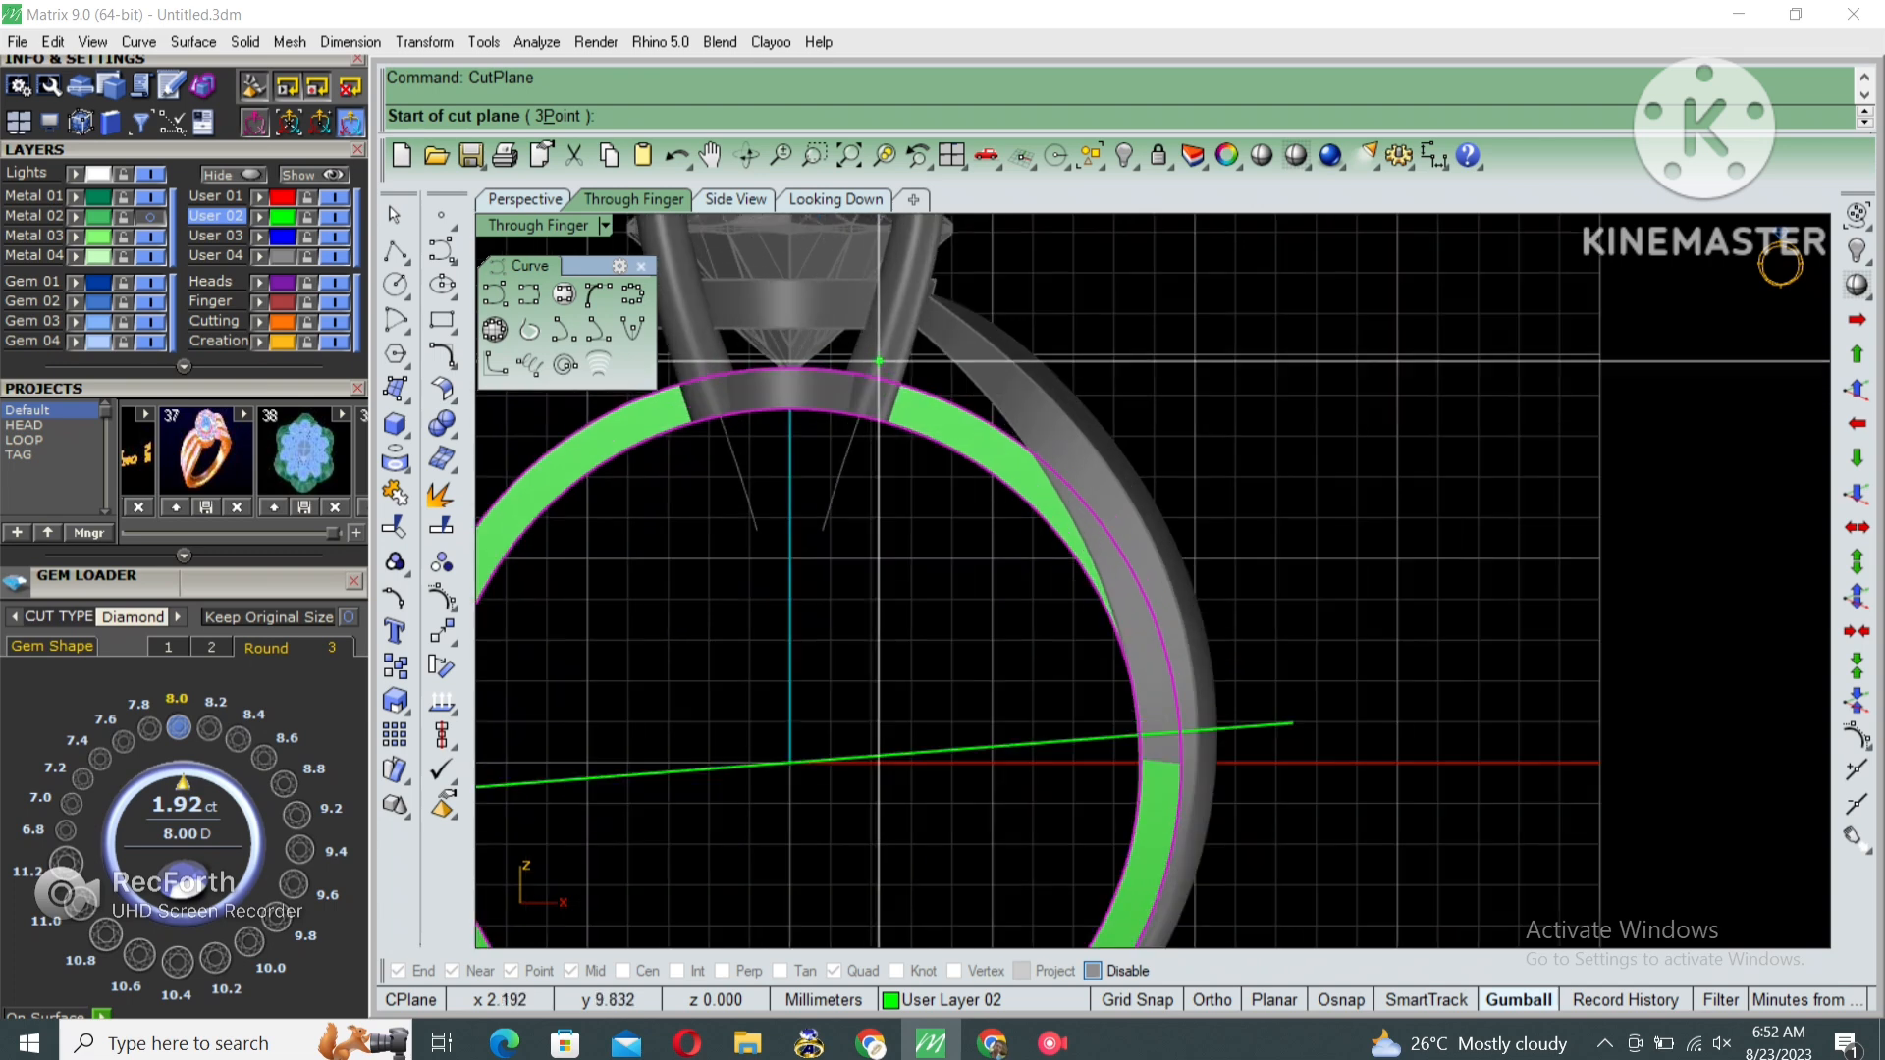
left_click(857, 440)
key("Escape")
Boolean-split the band with both cut planes and delete the planes and pieces outside the section between head and half shank.
scroll(869, 459, "down", 3)
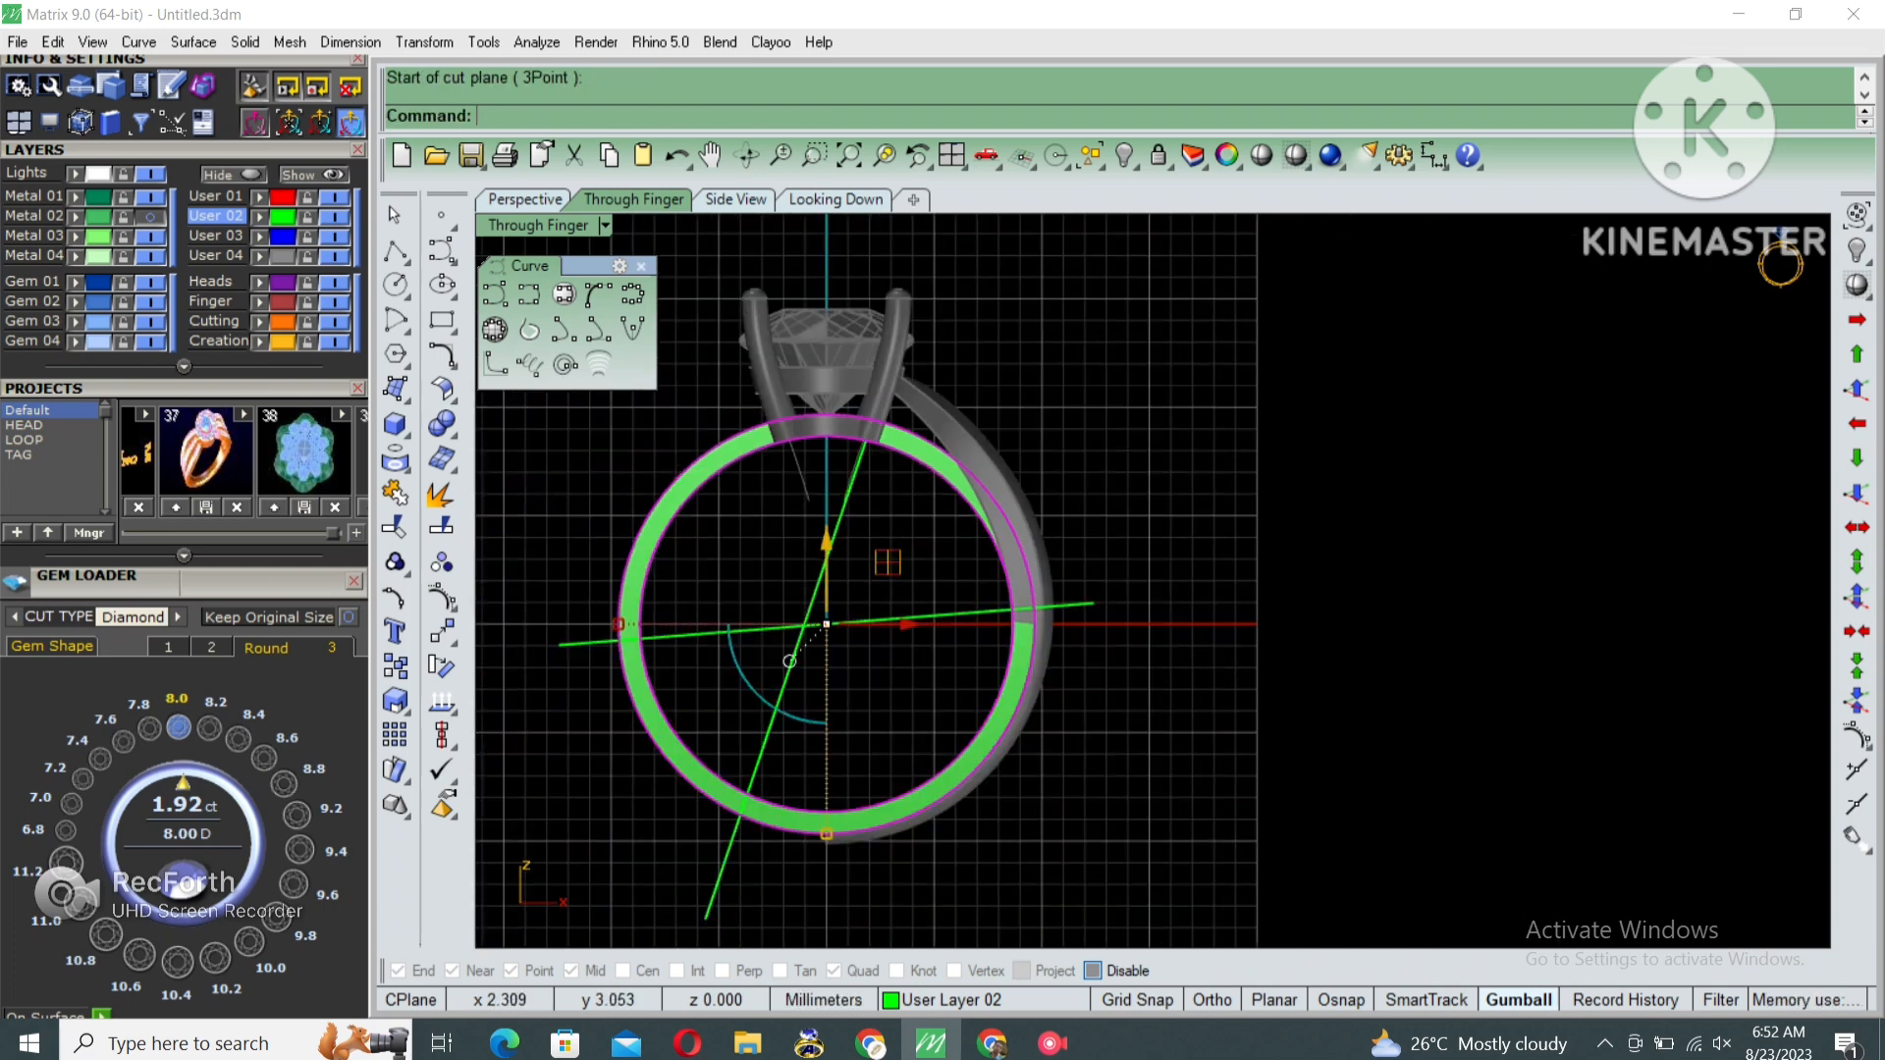
scroll(888, 561, "down", 2)
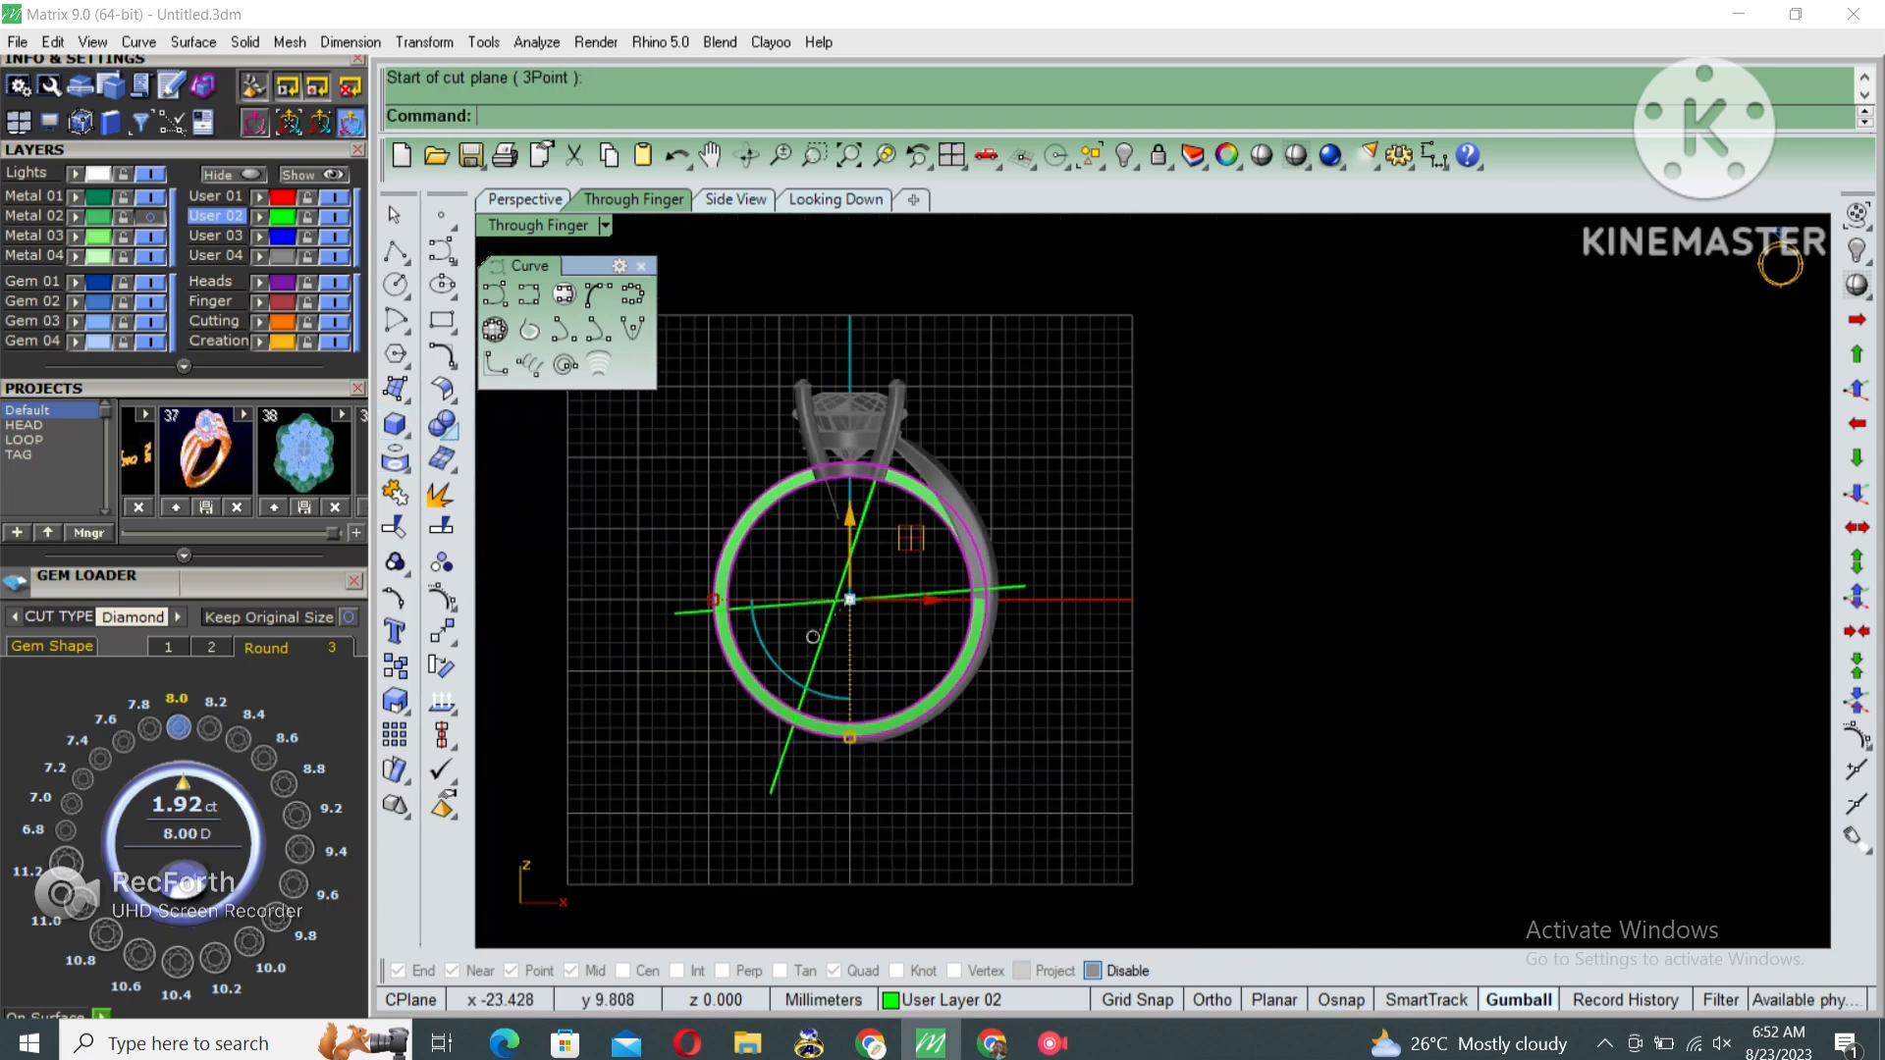
left_click(442, 424)
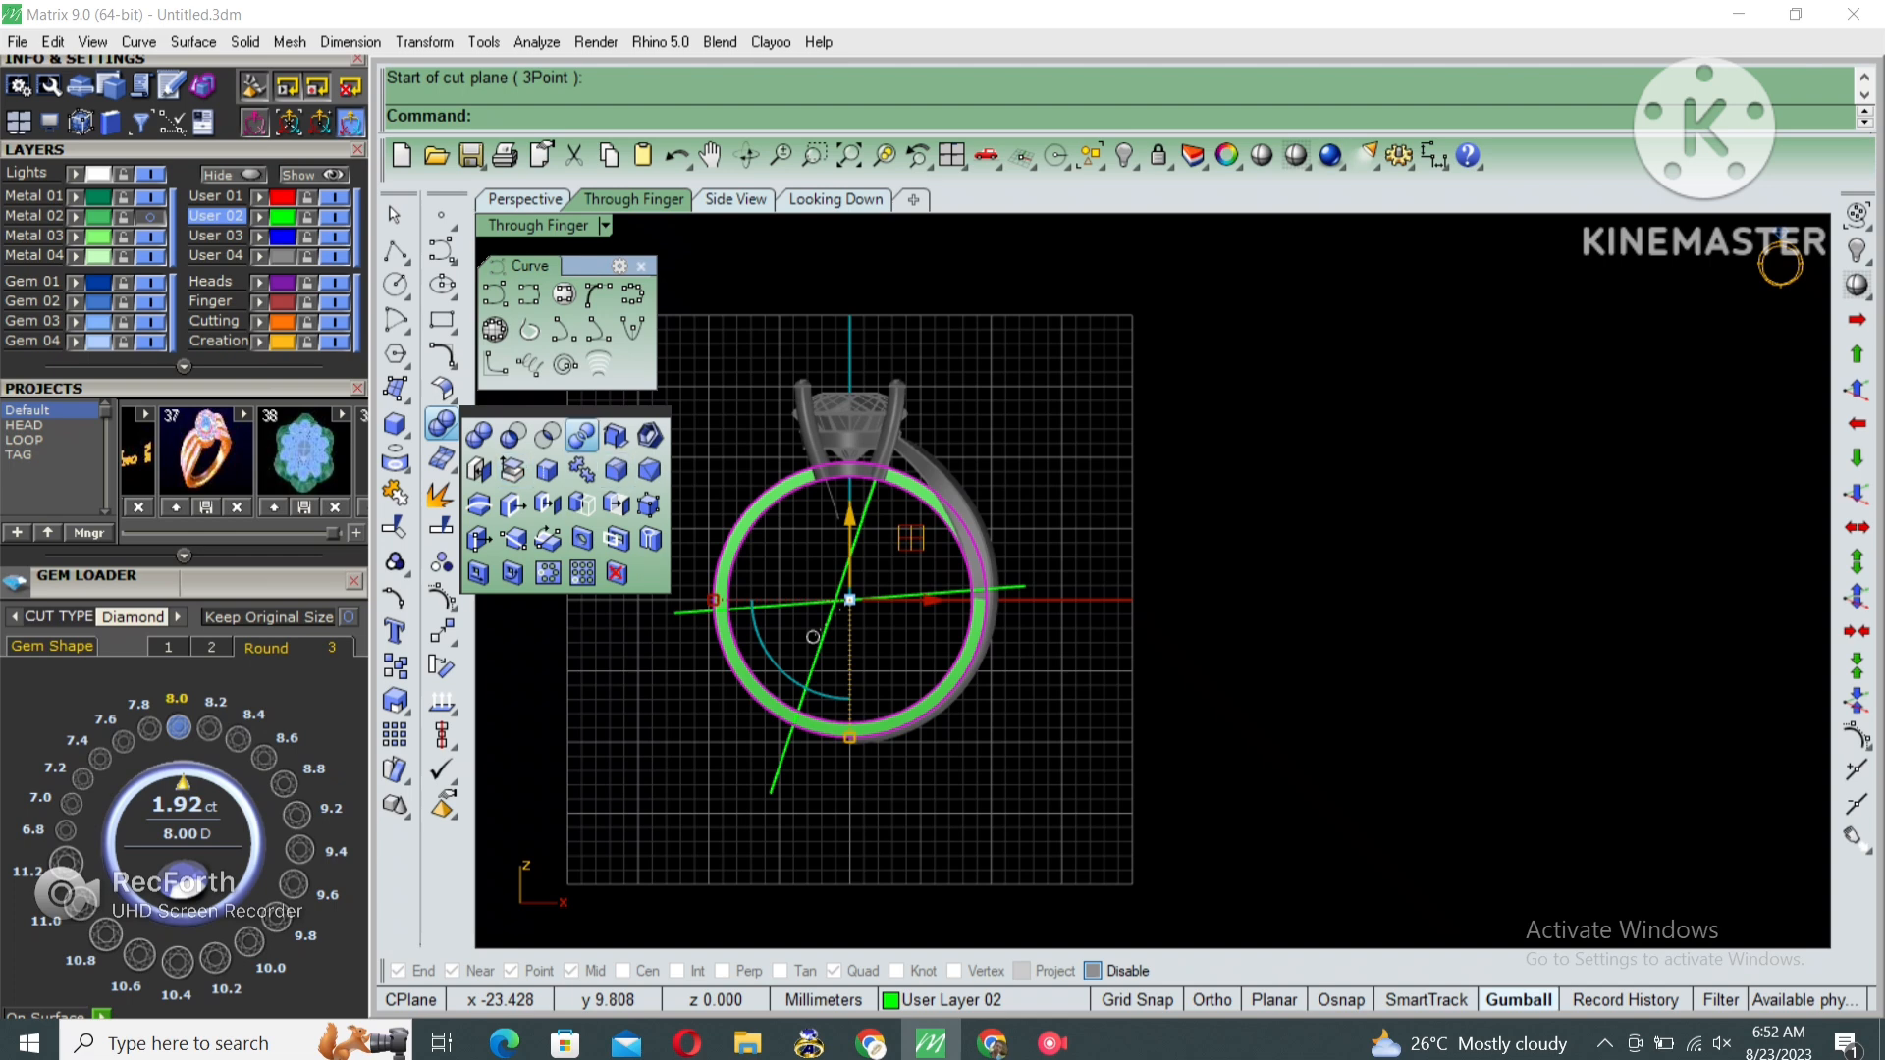
left_click(580, 435)
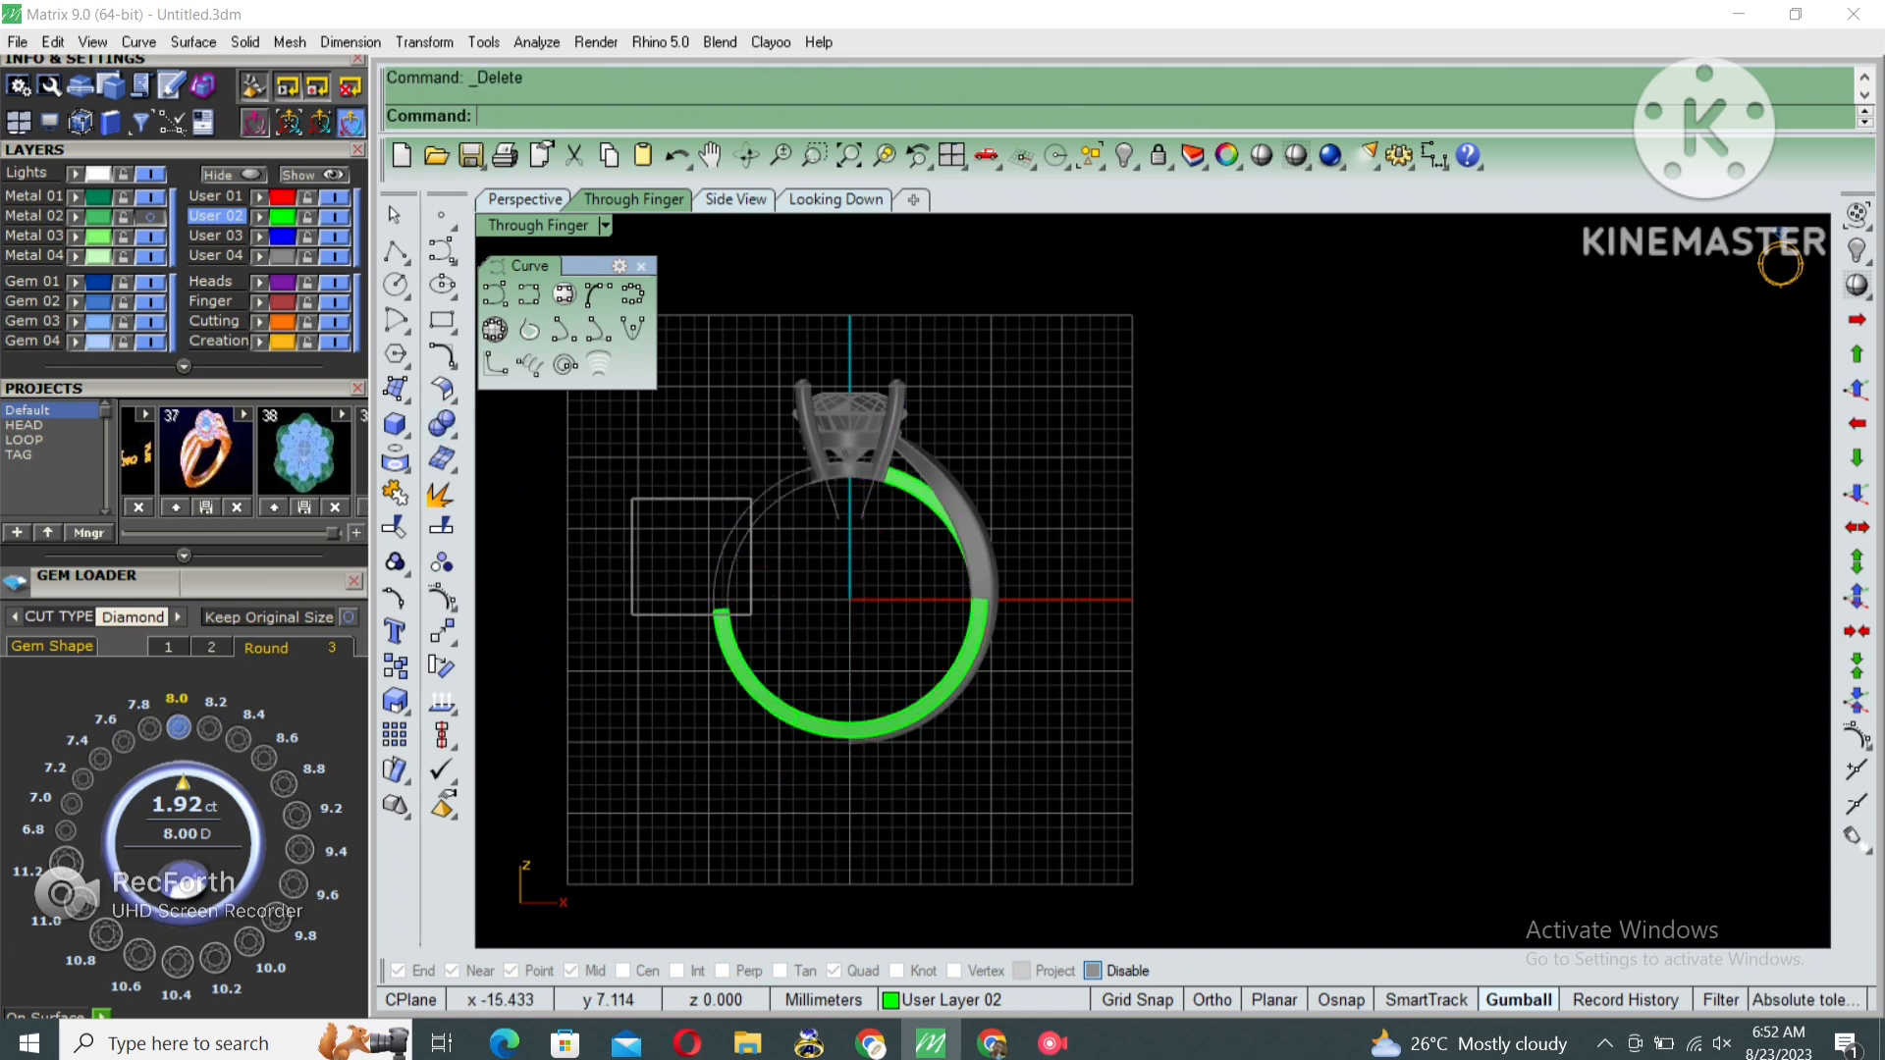
Unlock all locked ring parts.
right_click_drag(982, 521, 997, 591)
type("LL")
key("Return")
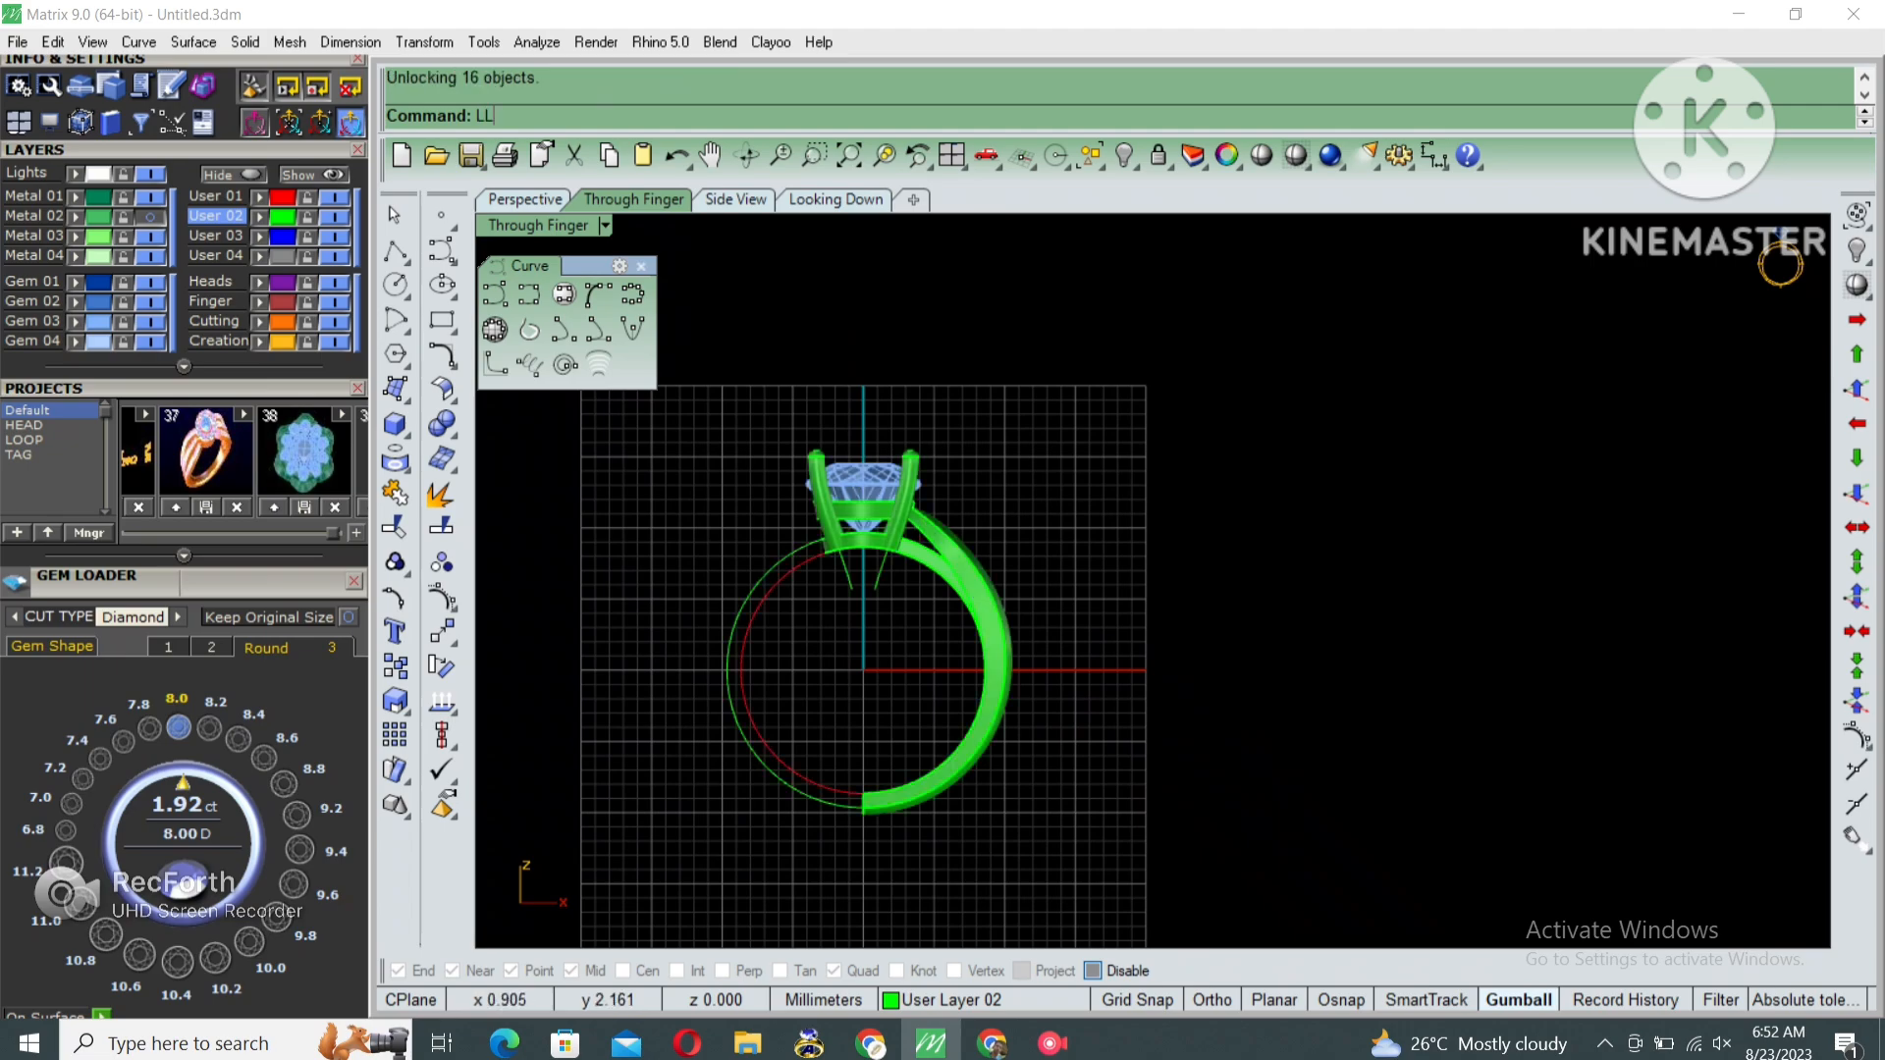
Examine in perspective how the lower band section meets the half shank and the head.
key("ctrl+m")
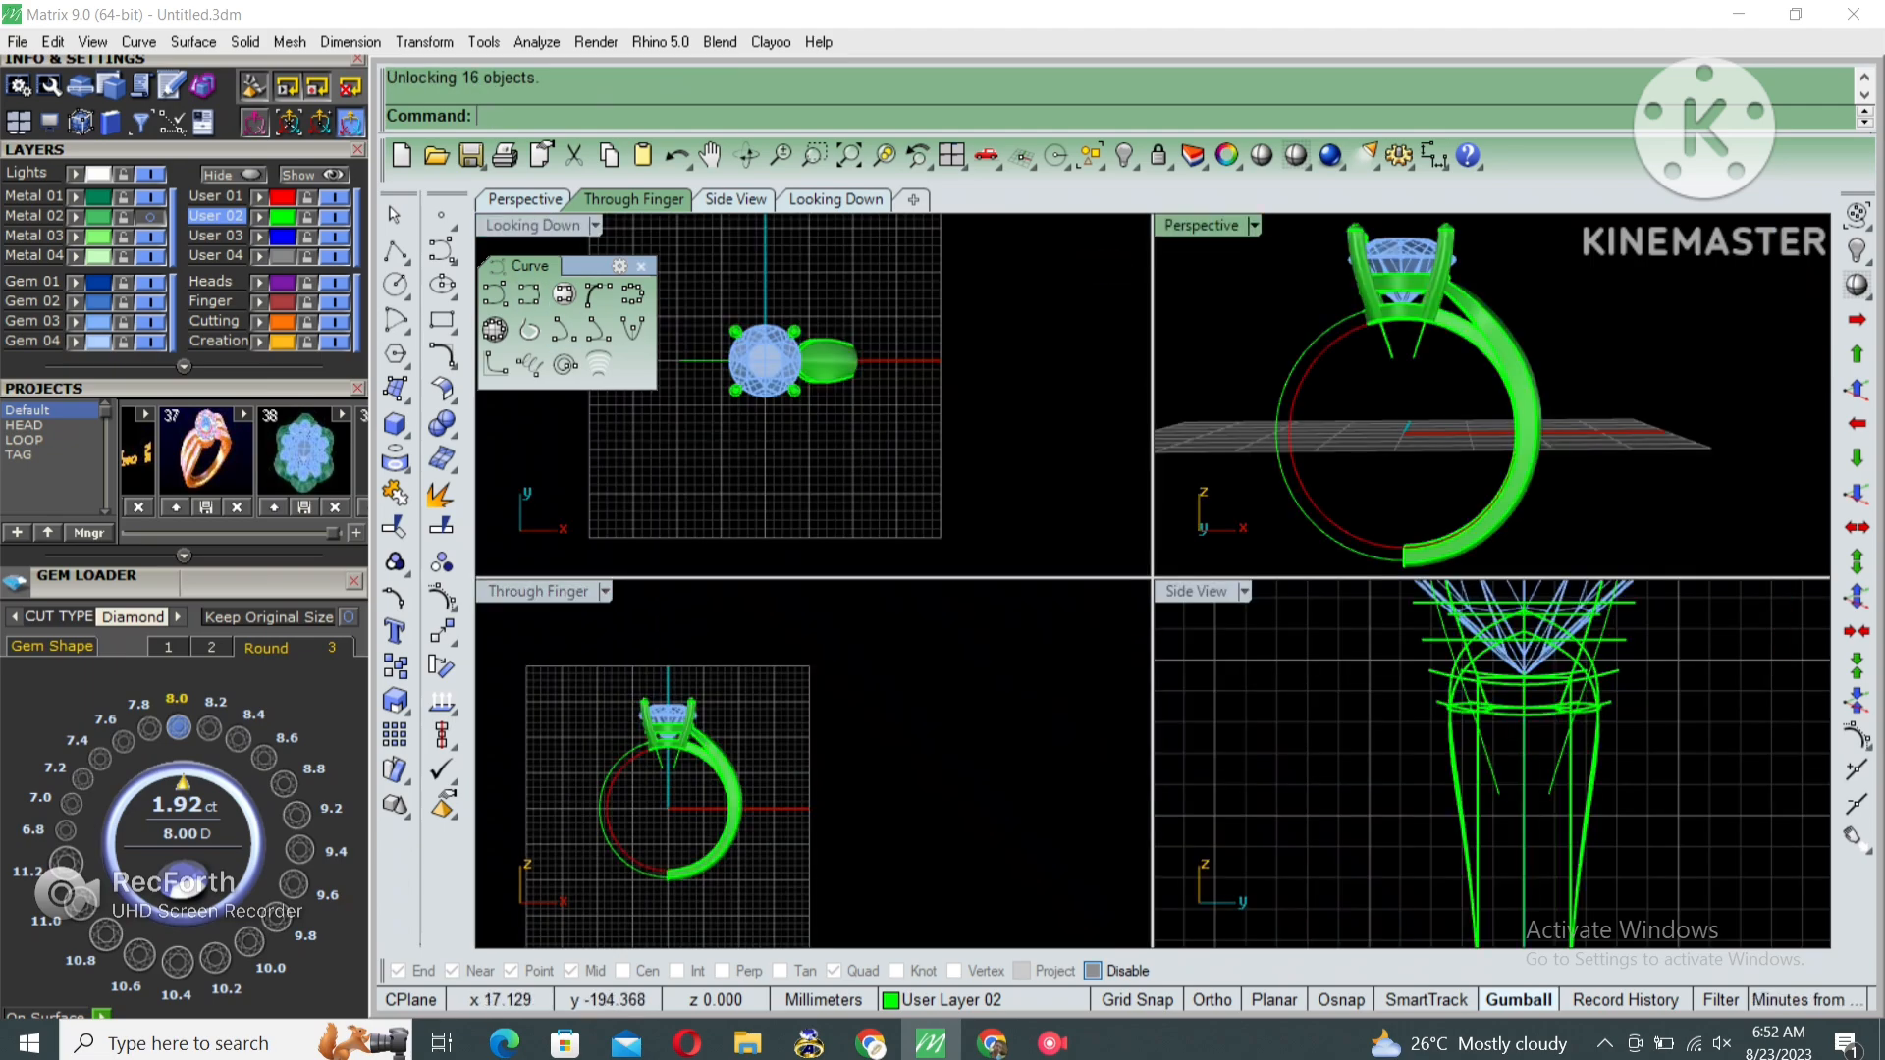
key("ctrl+m")
right_click_drag(870, 628, 1071, 622)
scroll(1080, 547, "up", 4)
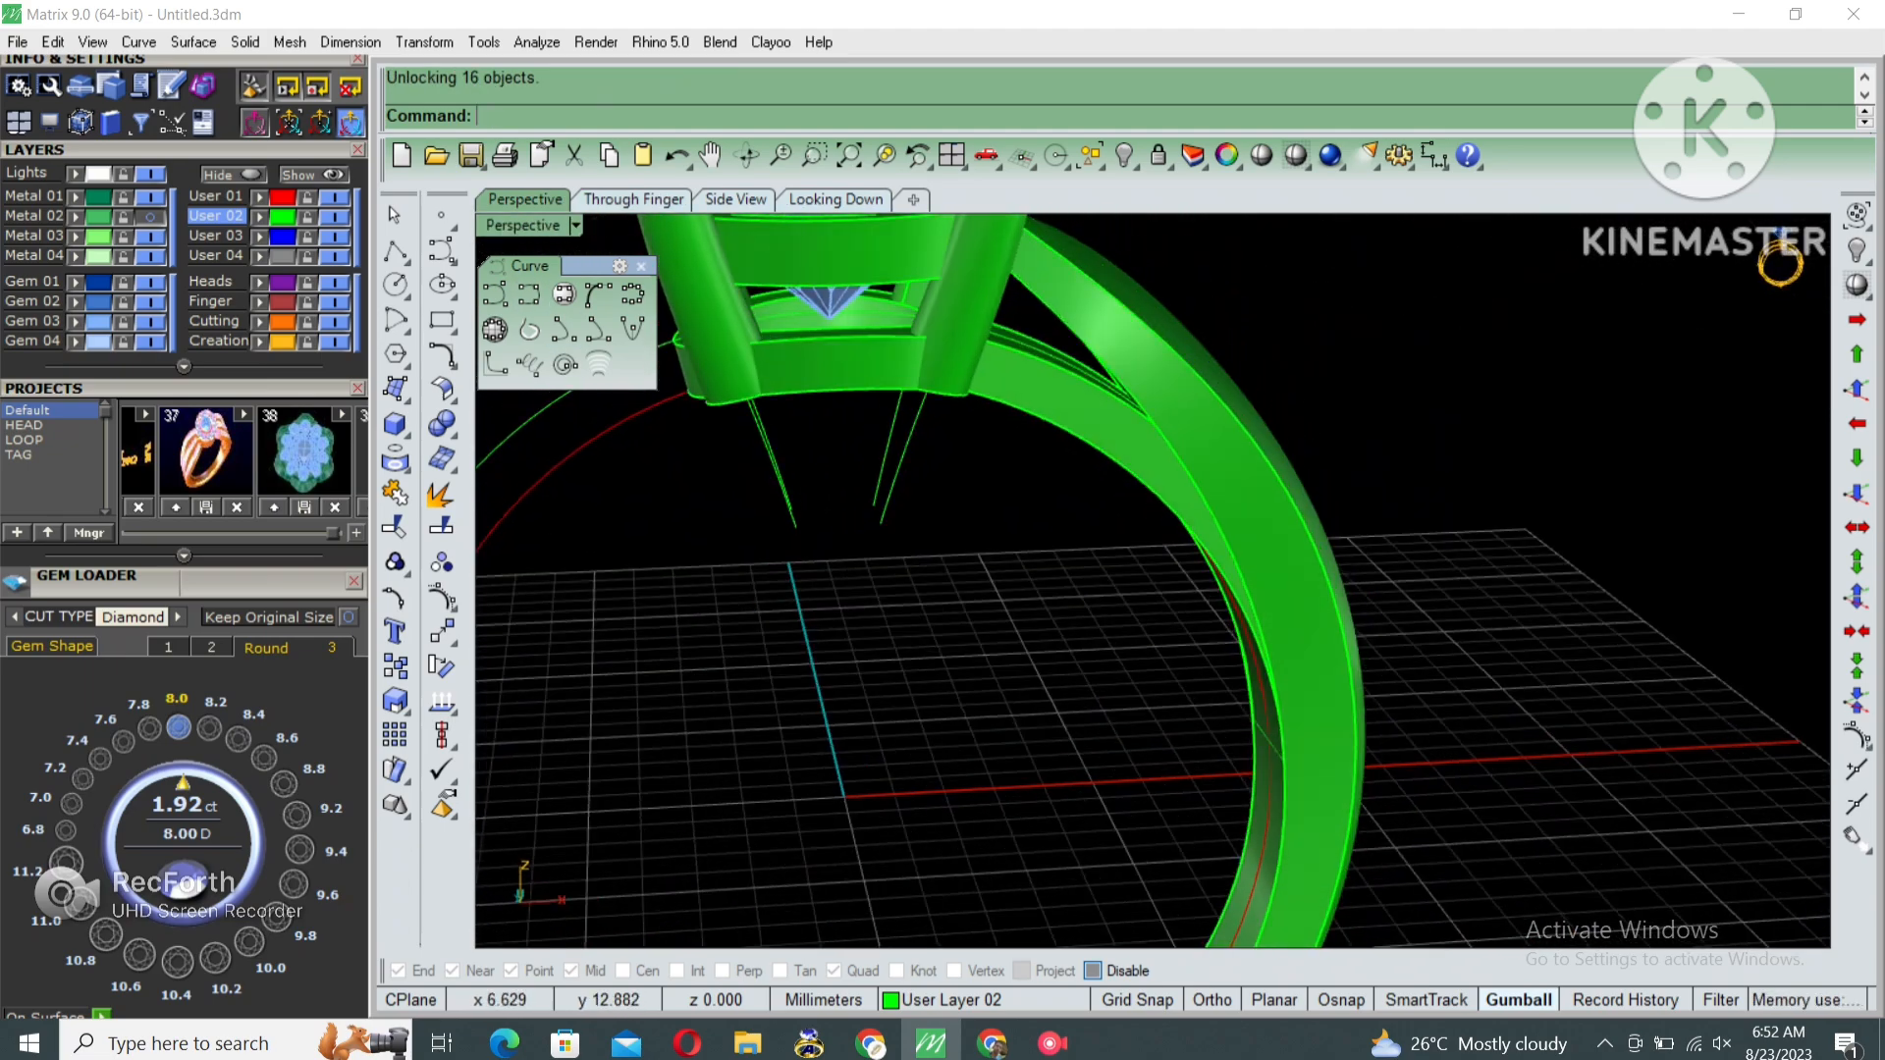
left_click(1114, 447)
right_click_drag(1099, 452, 1156, 427)
scroll(972, 496, "down", 5)
key("Escape")
Fillet the half shank's two finger-side edges with a 0.4 mm radius and inspect the rounded body.
scroll(1029, 447, "up", 4)
right_click_drag(1029, 446, 1119, 412)
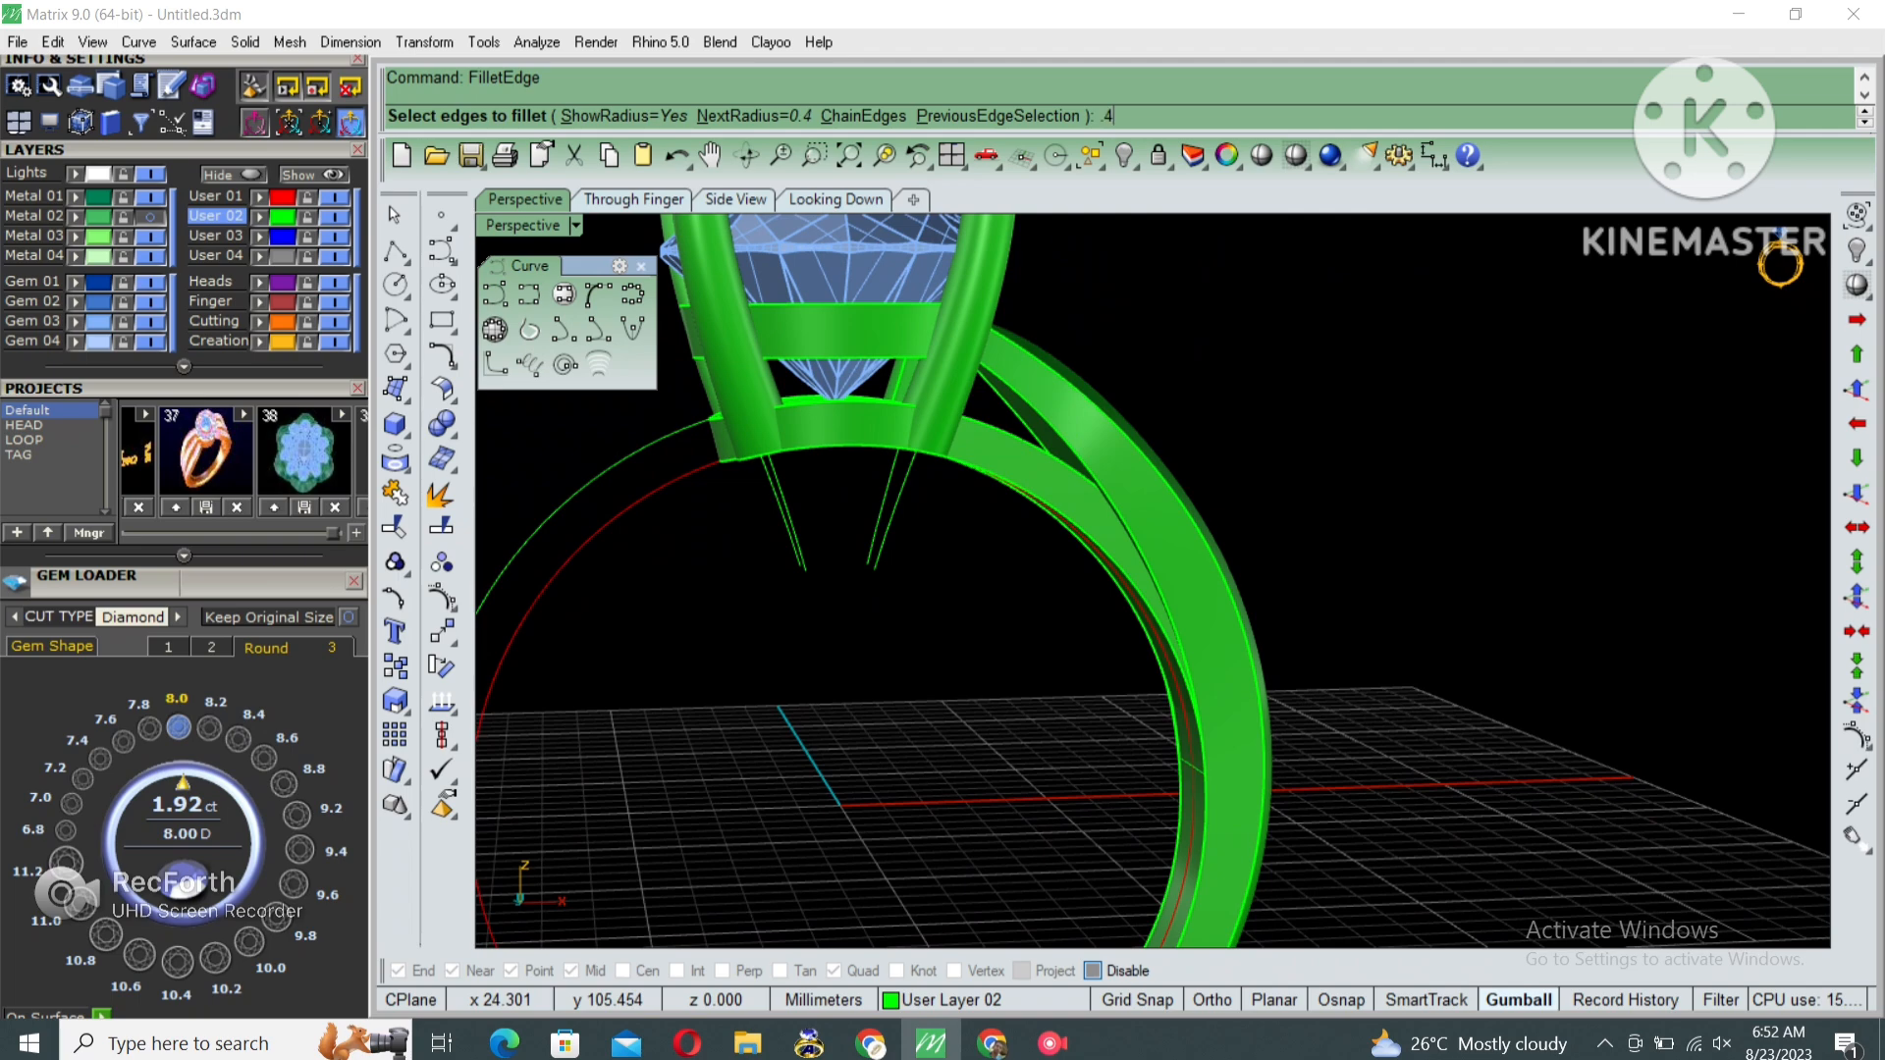
scroll(1068, 442, "up", 3)
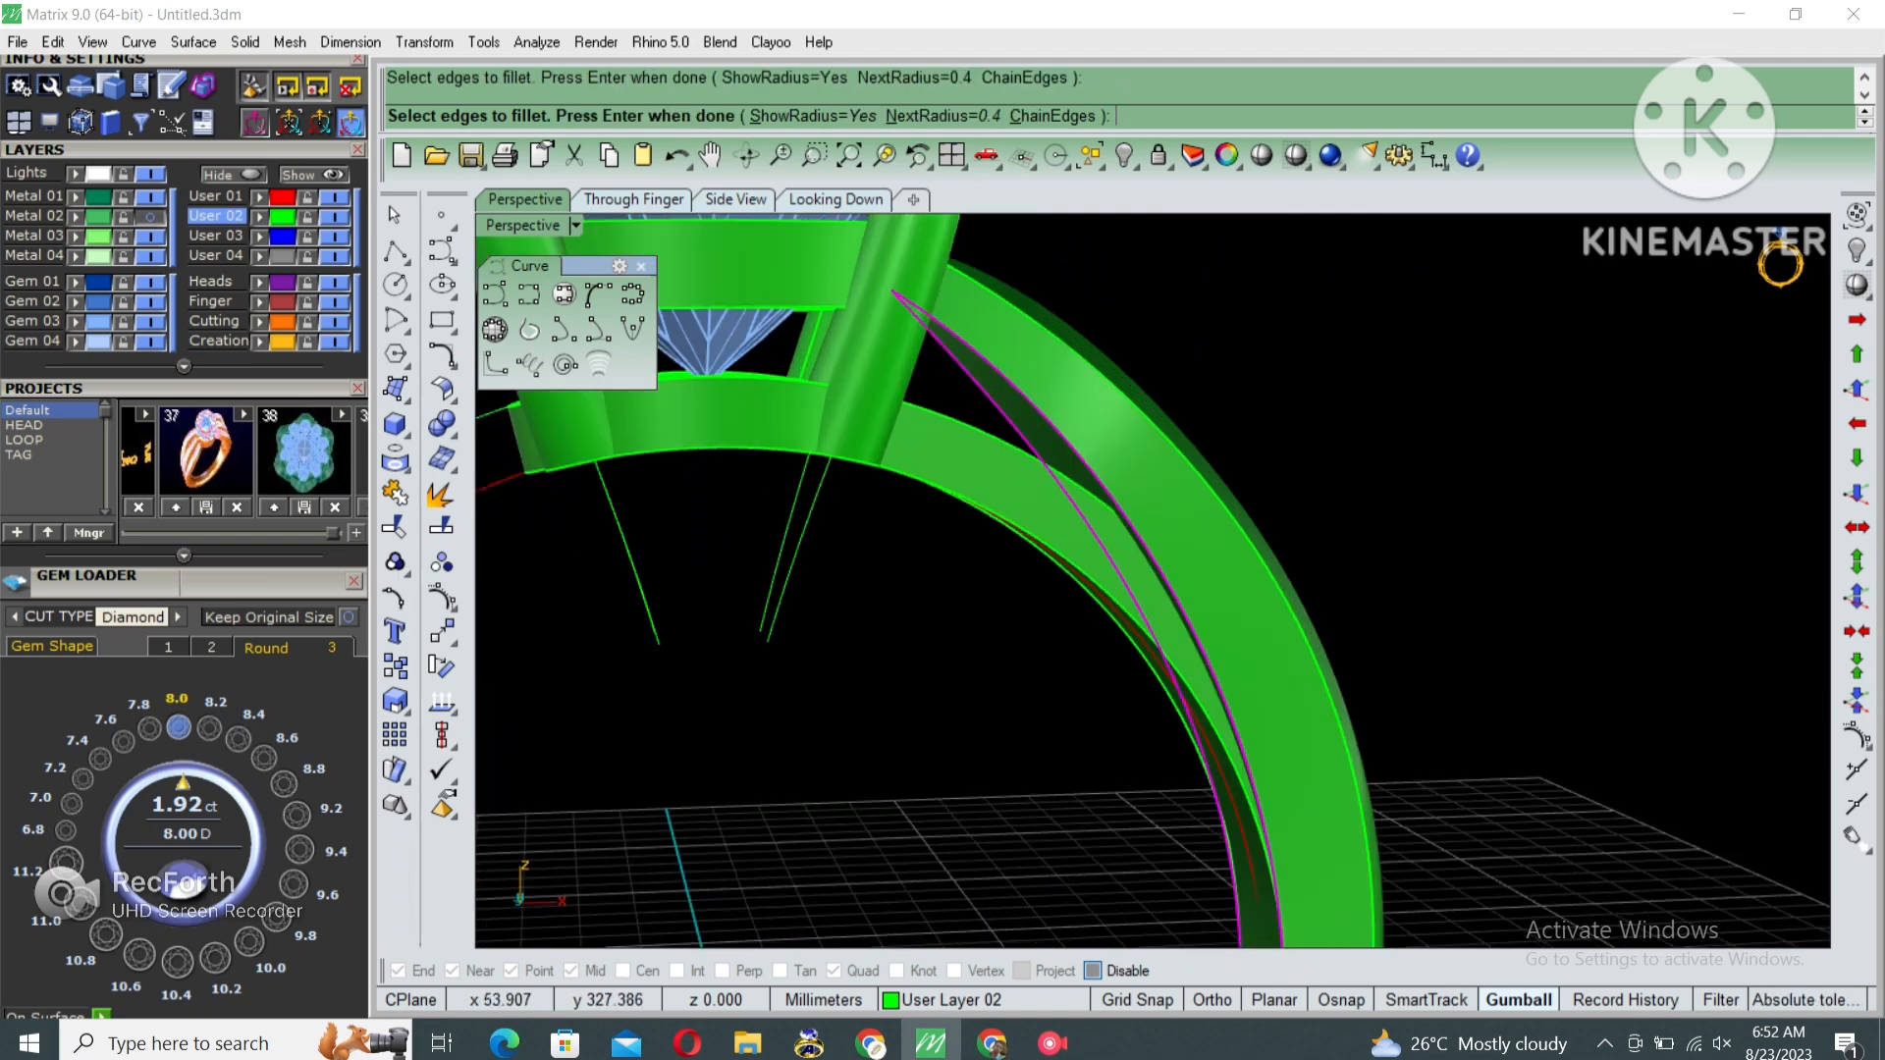
key("Return")
key("Return")
scroll(1068, 442, "down", 5)
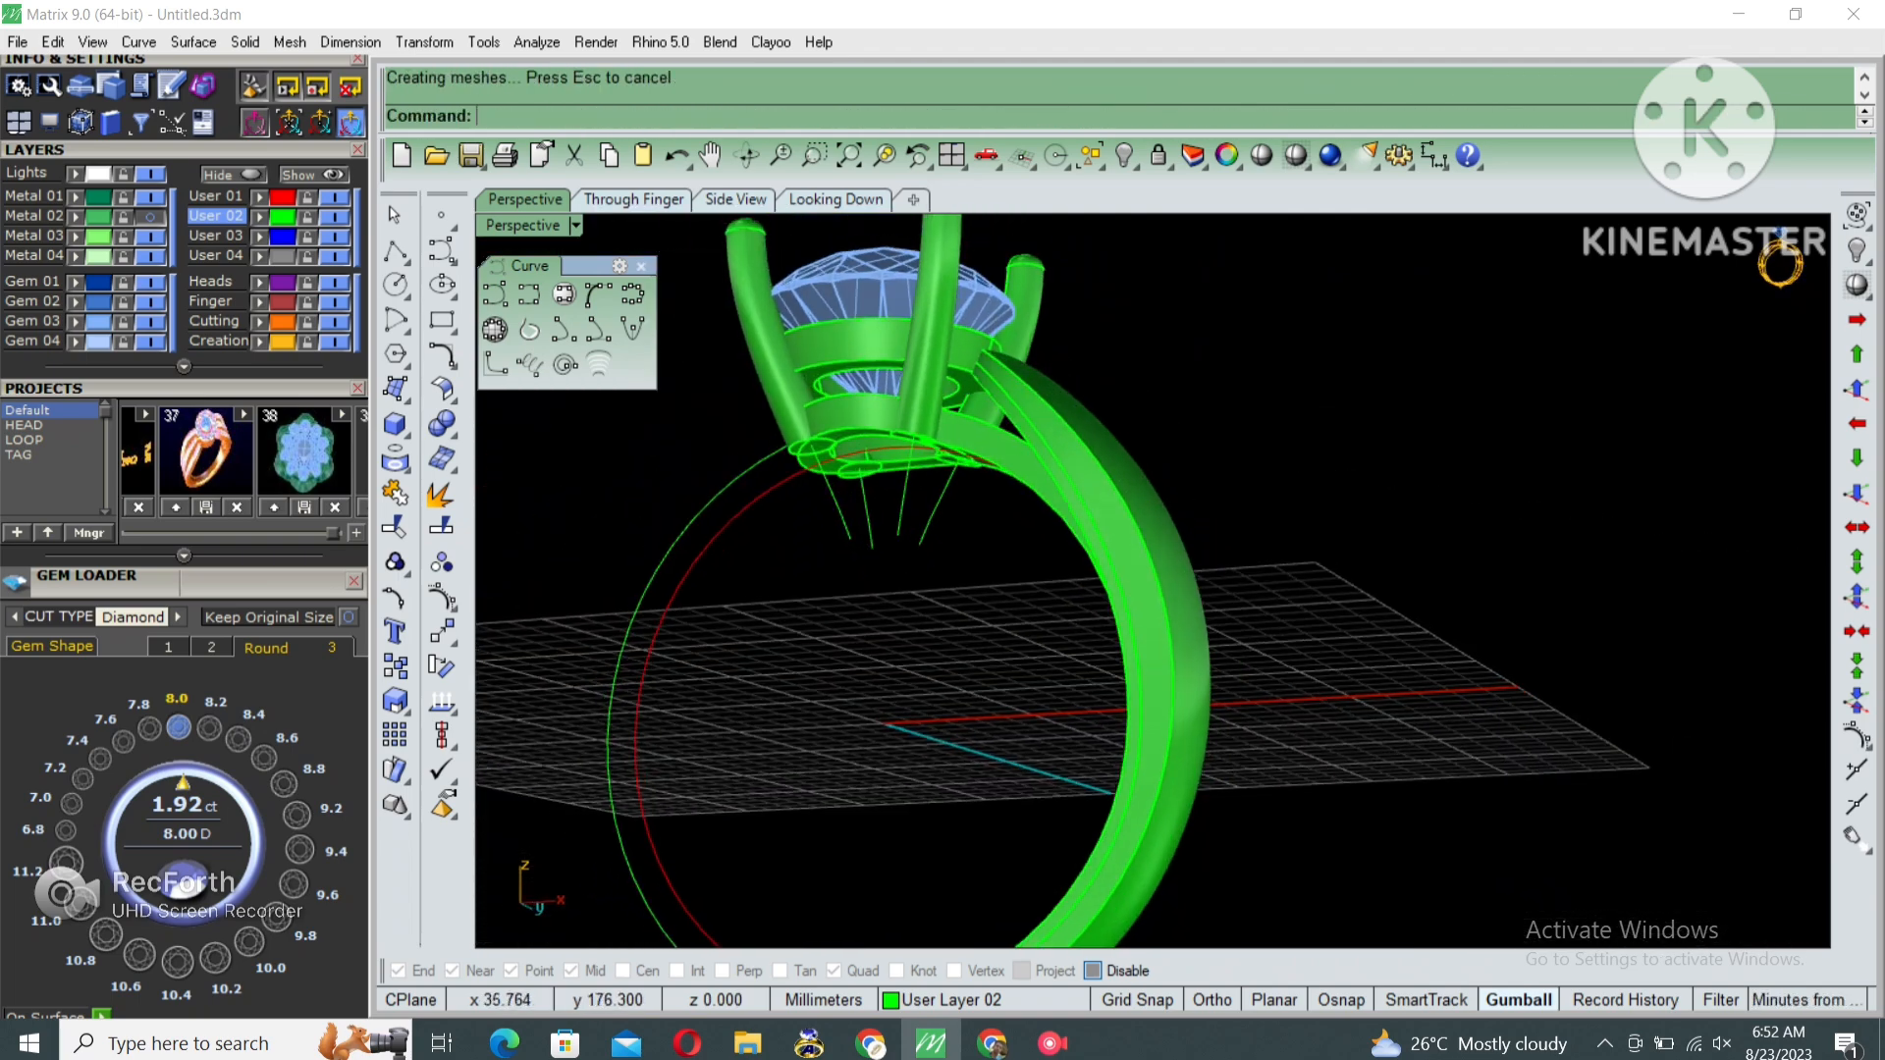
scroll(1021, 393, "up", 3)
left_click(1080, 442)
scroll(1021, 393, "up", 2)
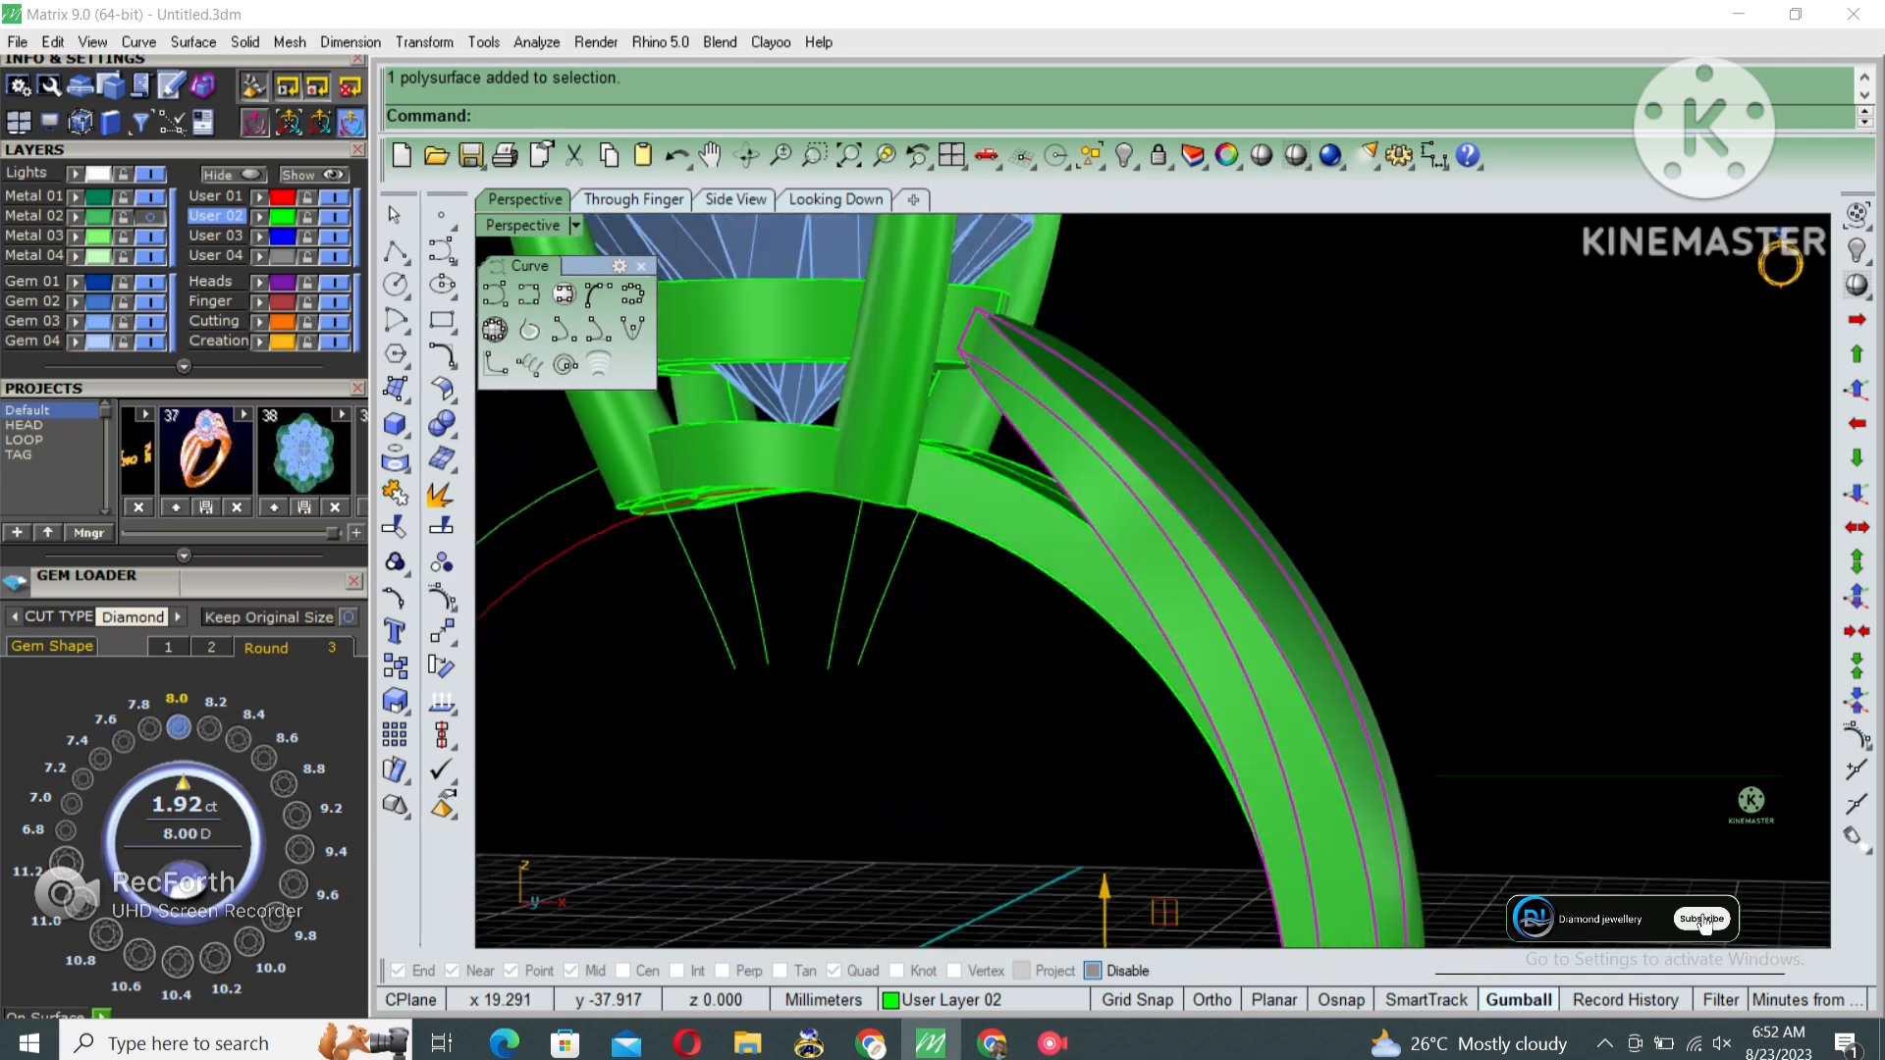
scroll(1153, 580, "down", 5)
right_click_drag(1080, 491, 1179, 462)
scroll(1153, 580, "up", 2)
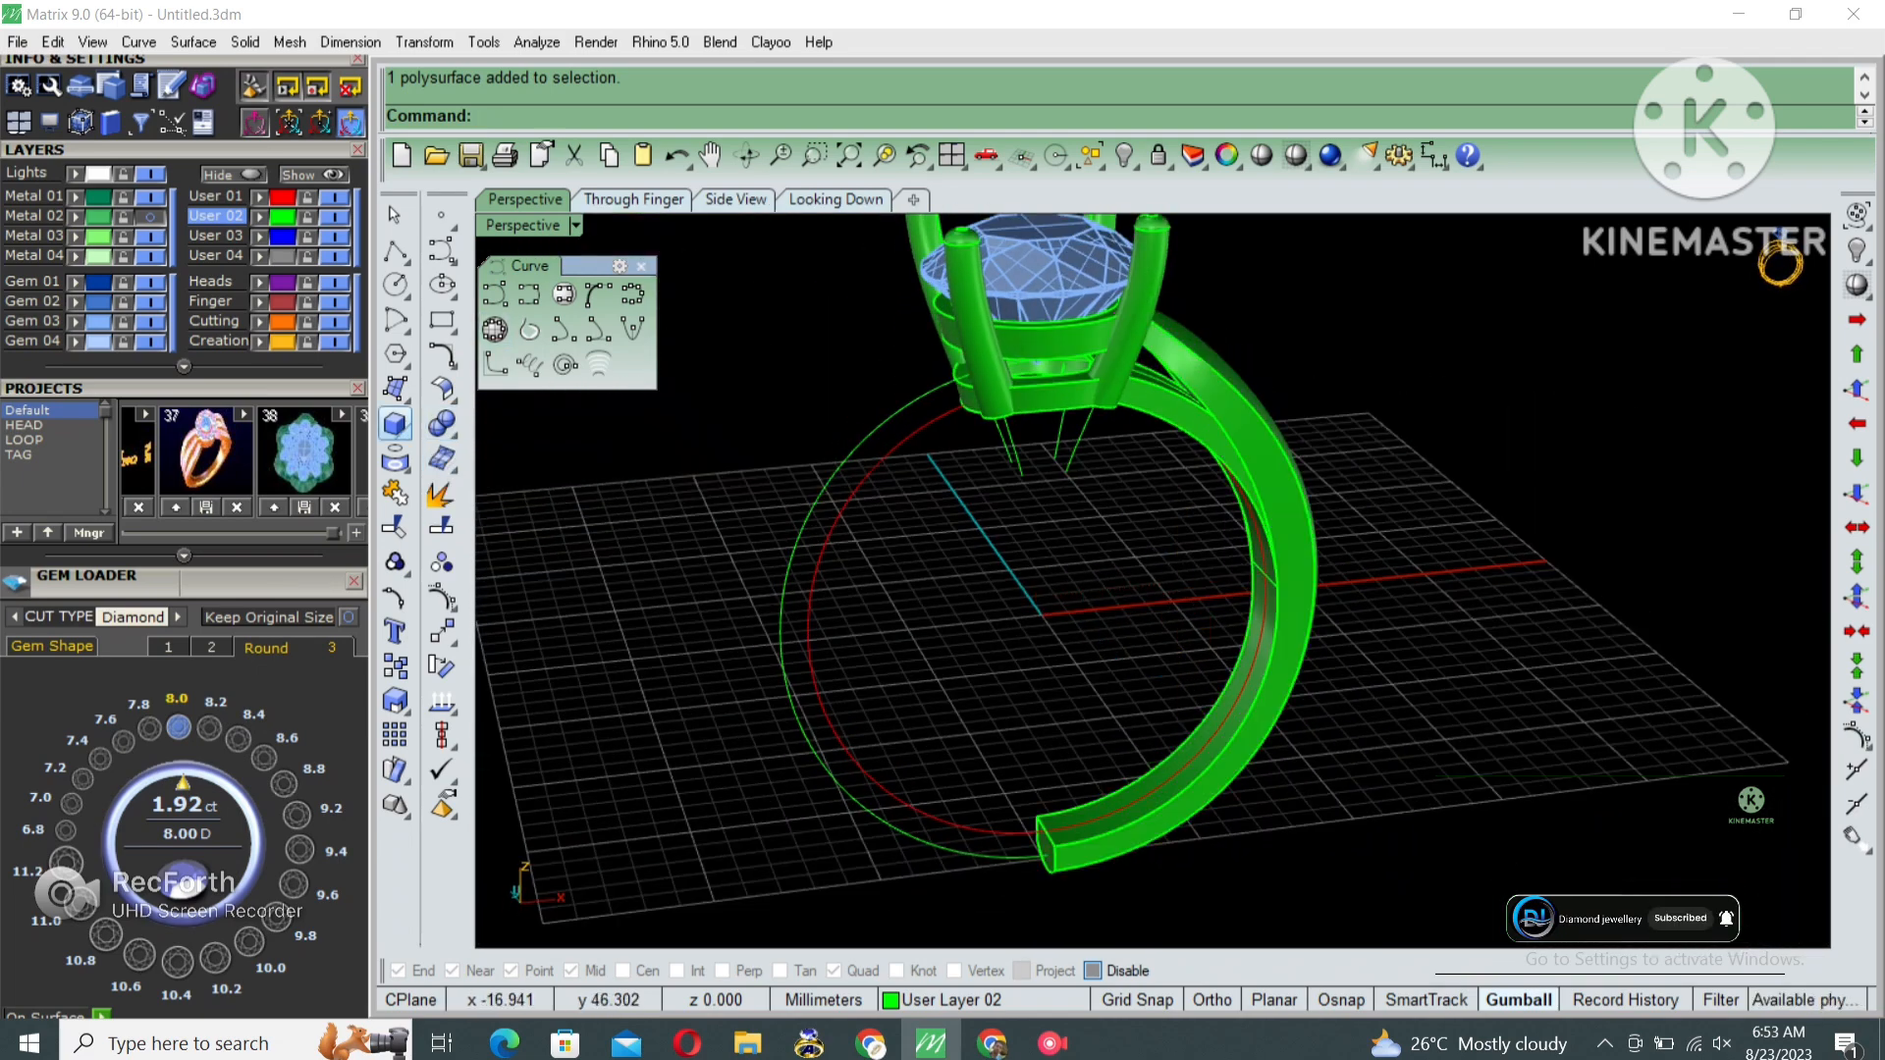
Fillet the half shank's two finger-side edges with a 0.5 mm radius.
left_click(395, 424)
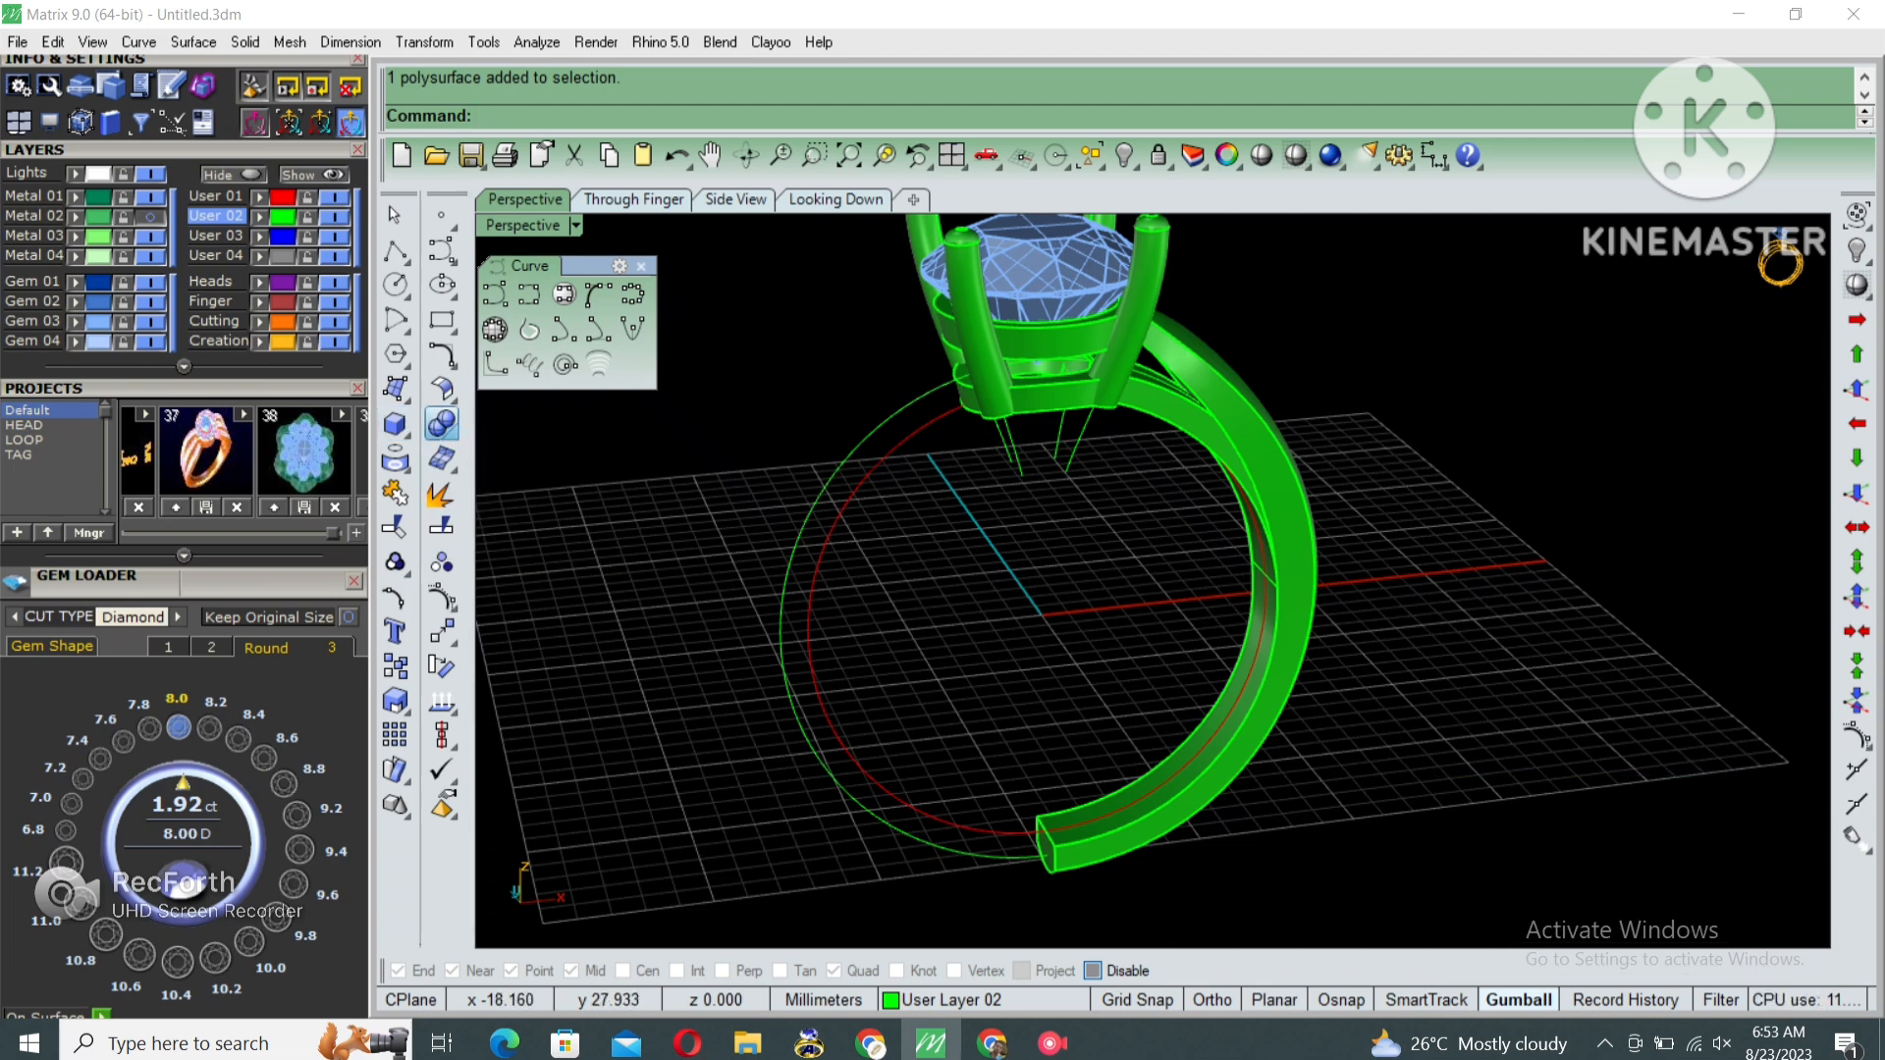
left_click(444, 426)
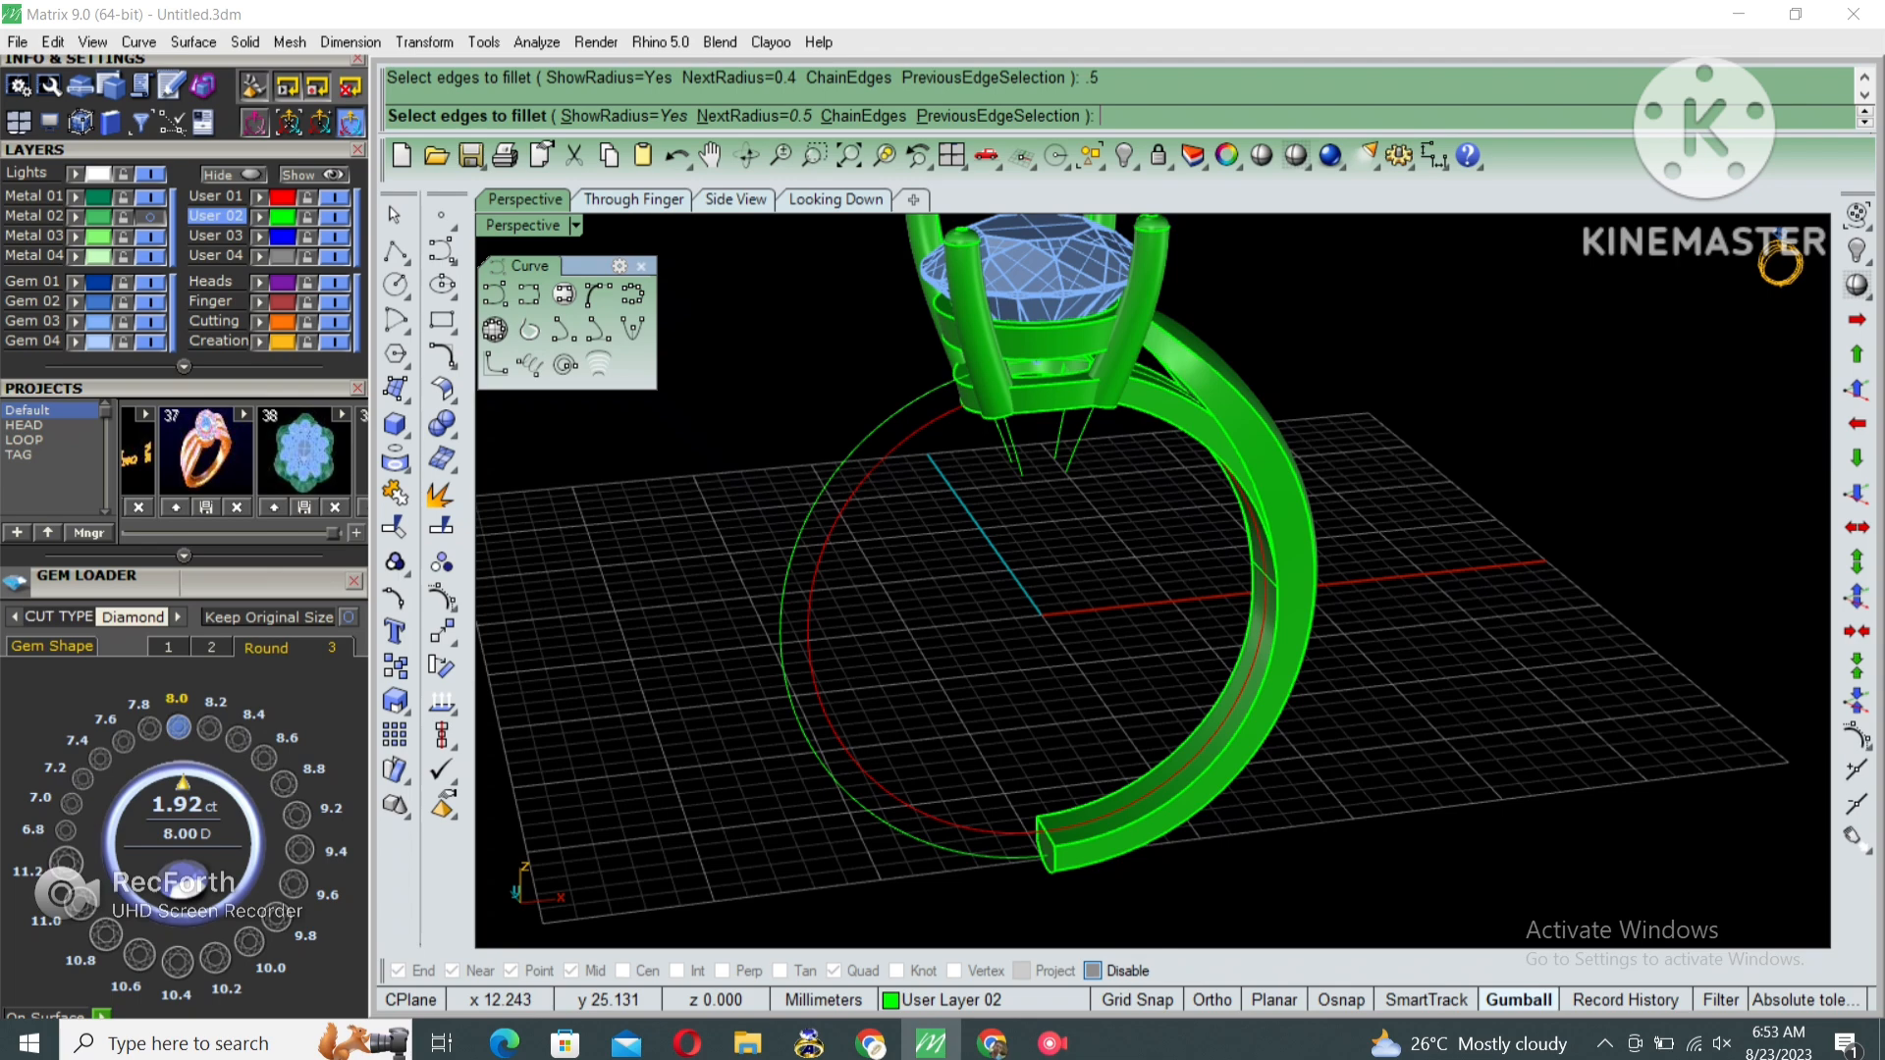
scroll(1153, 580, "up", 8)
key("Return")
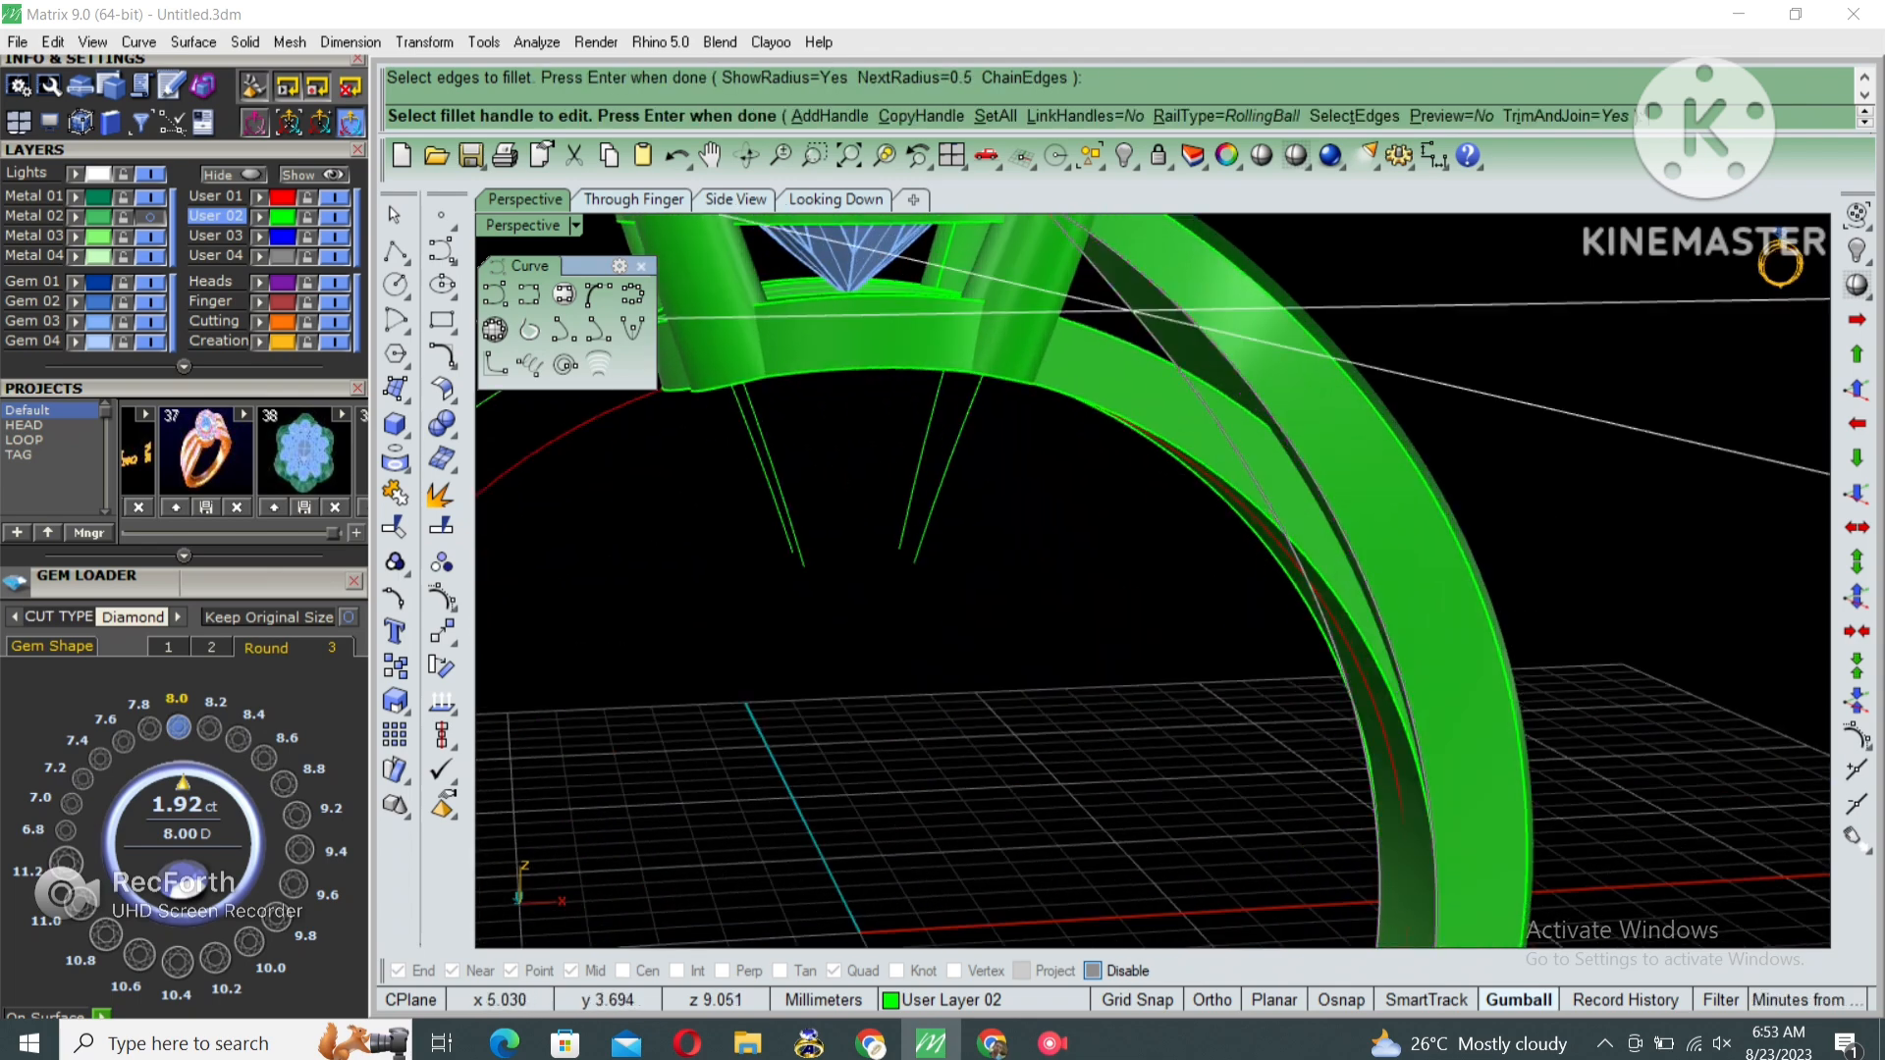
key("Return")
scroll(1153, 580, "down", 6)
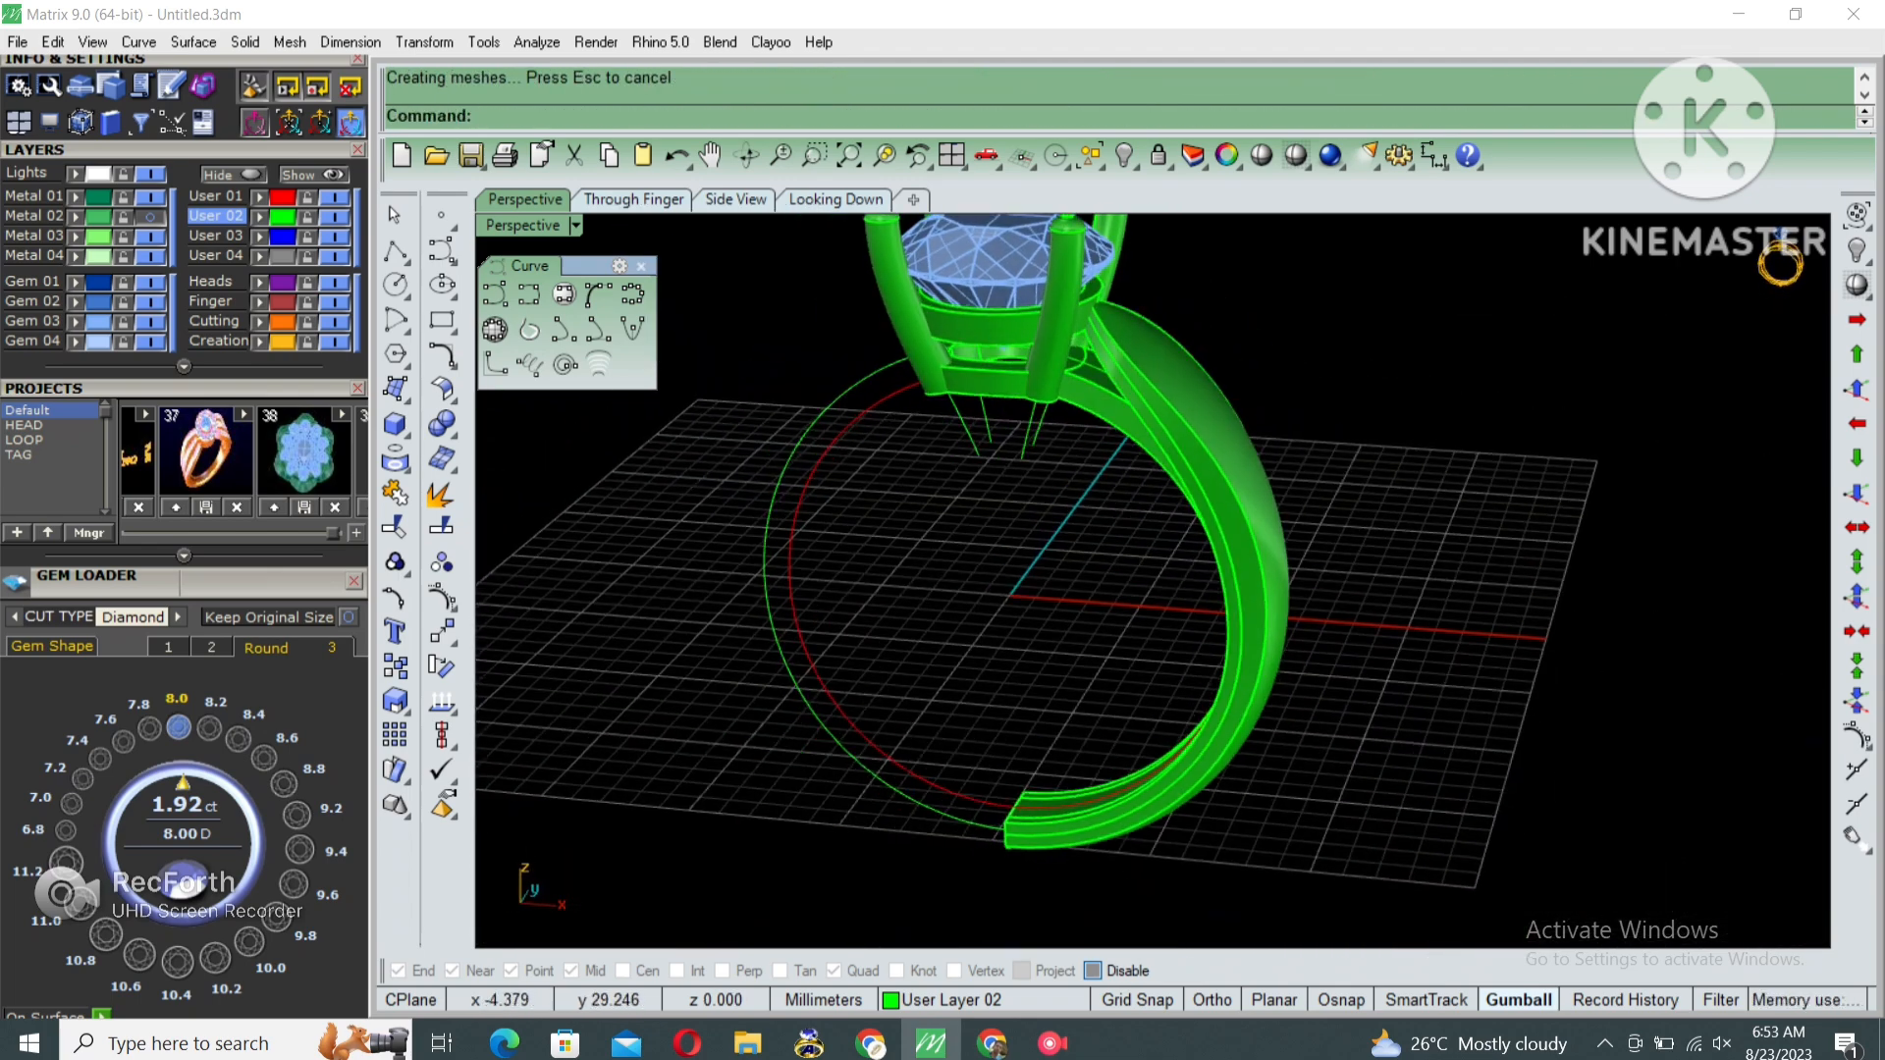
Try to fillet the half shank's front edge facing the split with a 0.3 mm radius.
right_click_drag(1096, 357, 1137, 324)
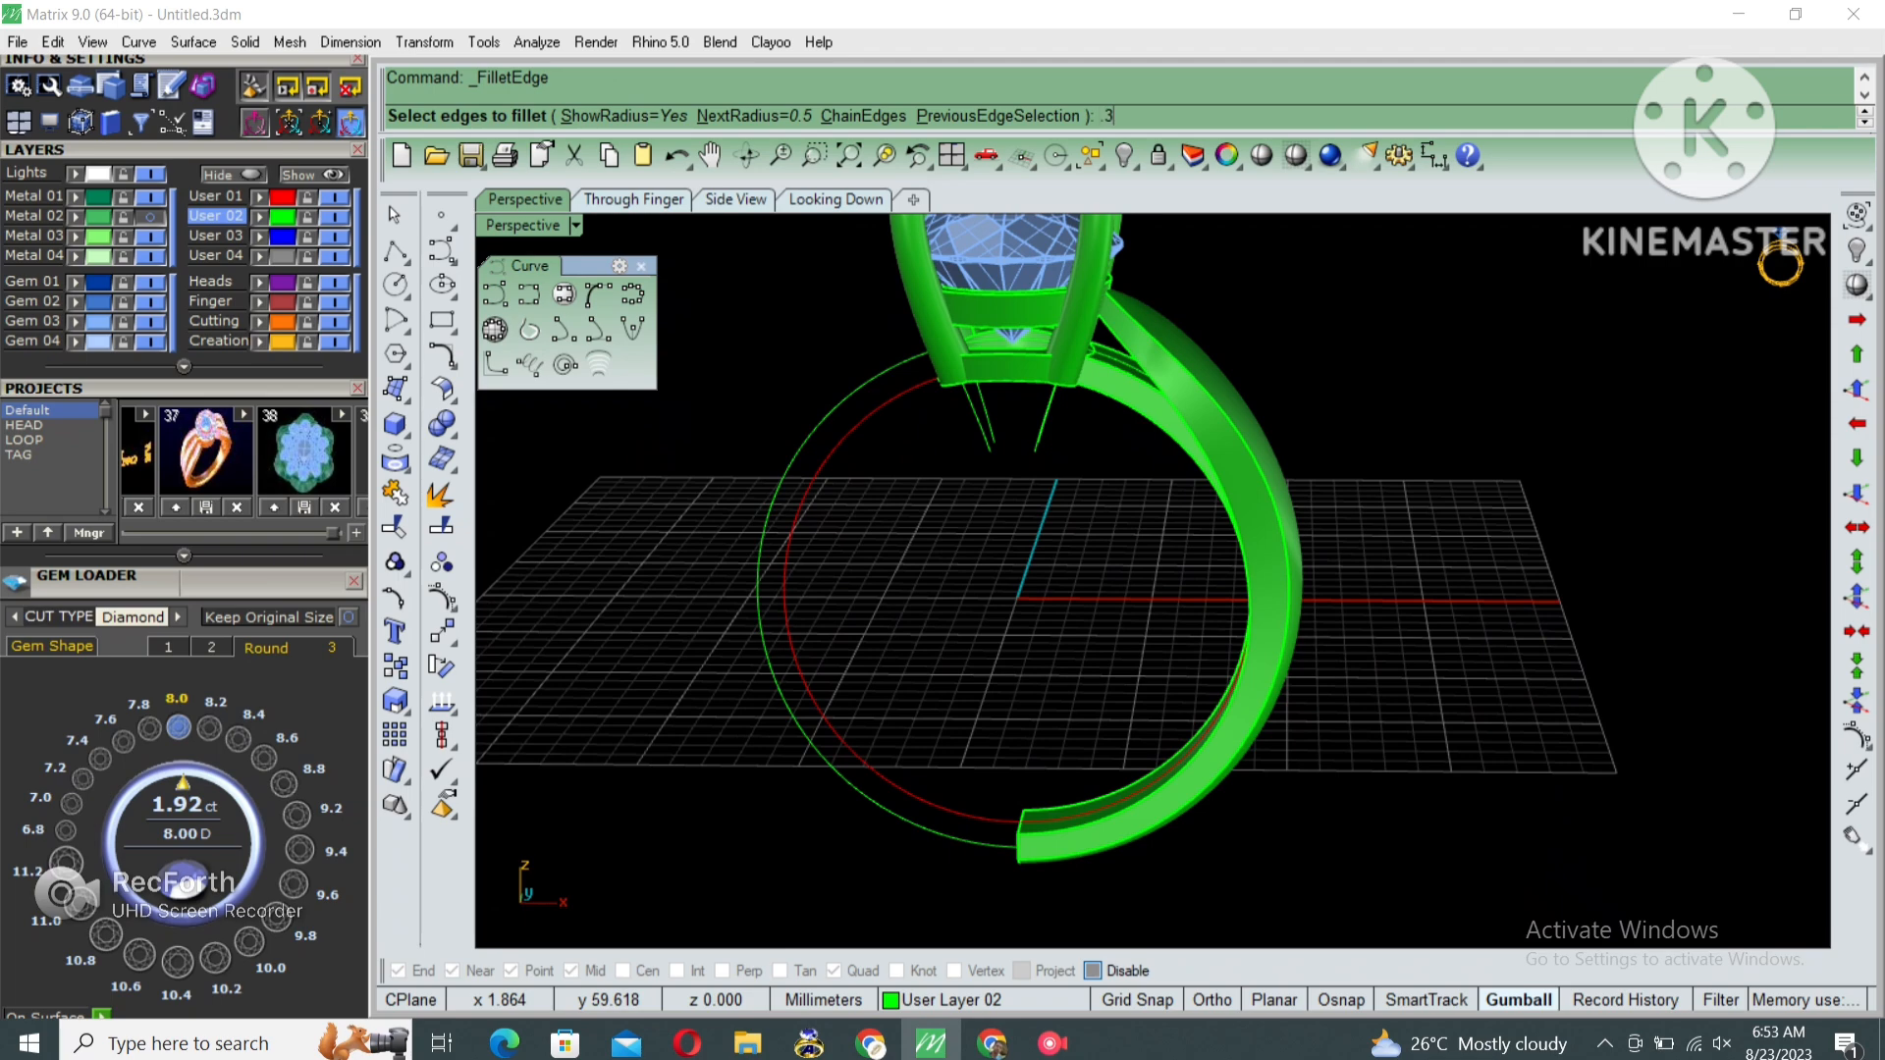
scroll(1129, 326, "up", 5)
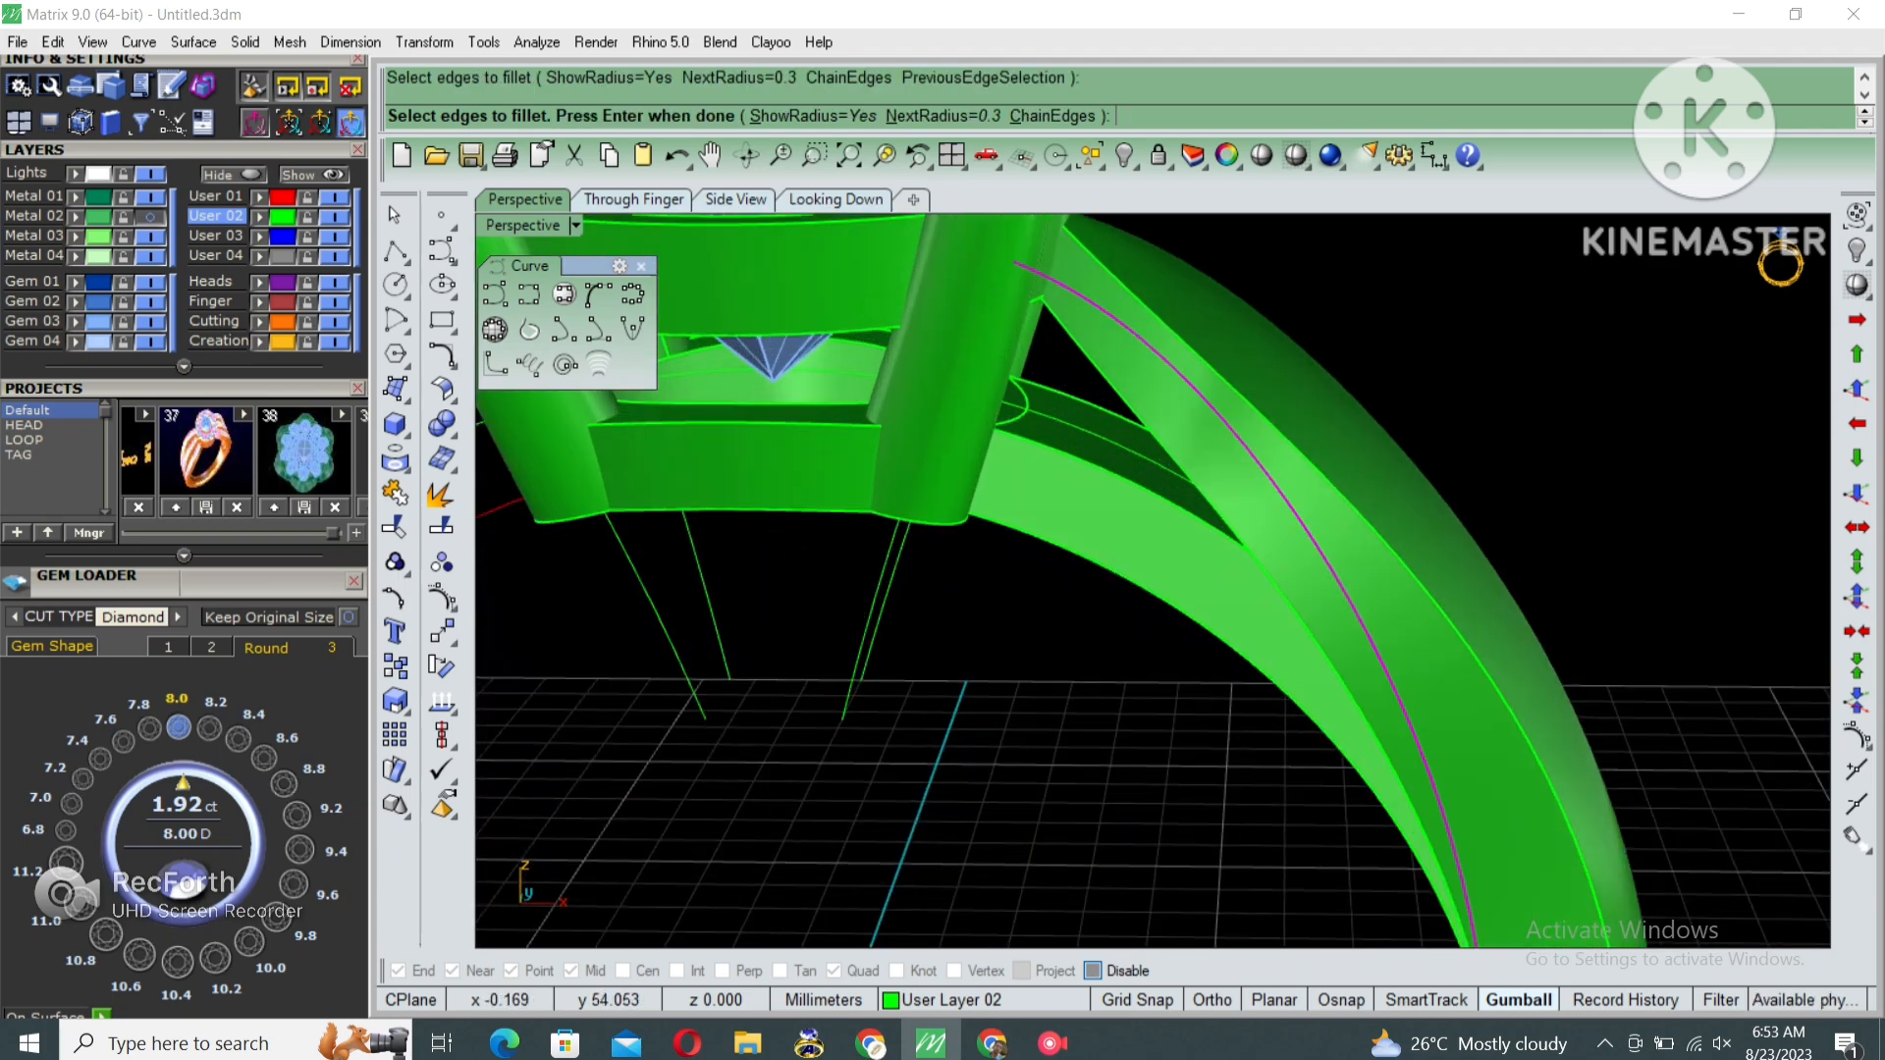
key("Return")
key("Return")
key("ctrl+z")
key("Home")
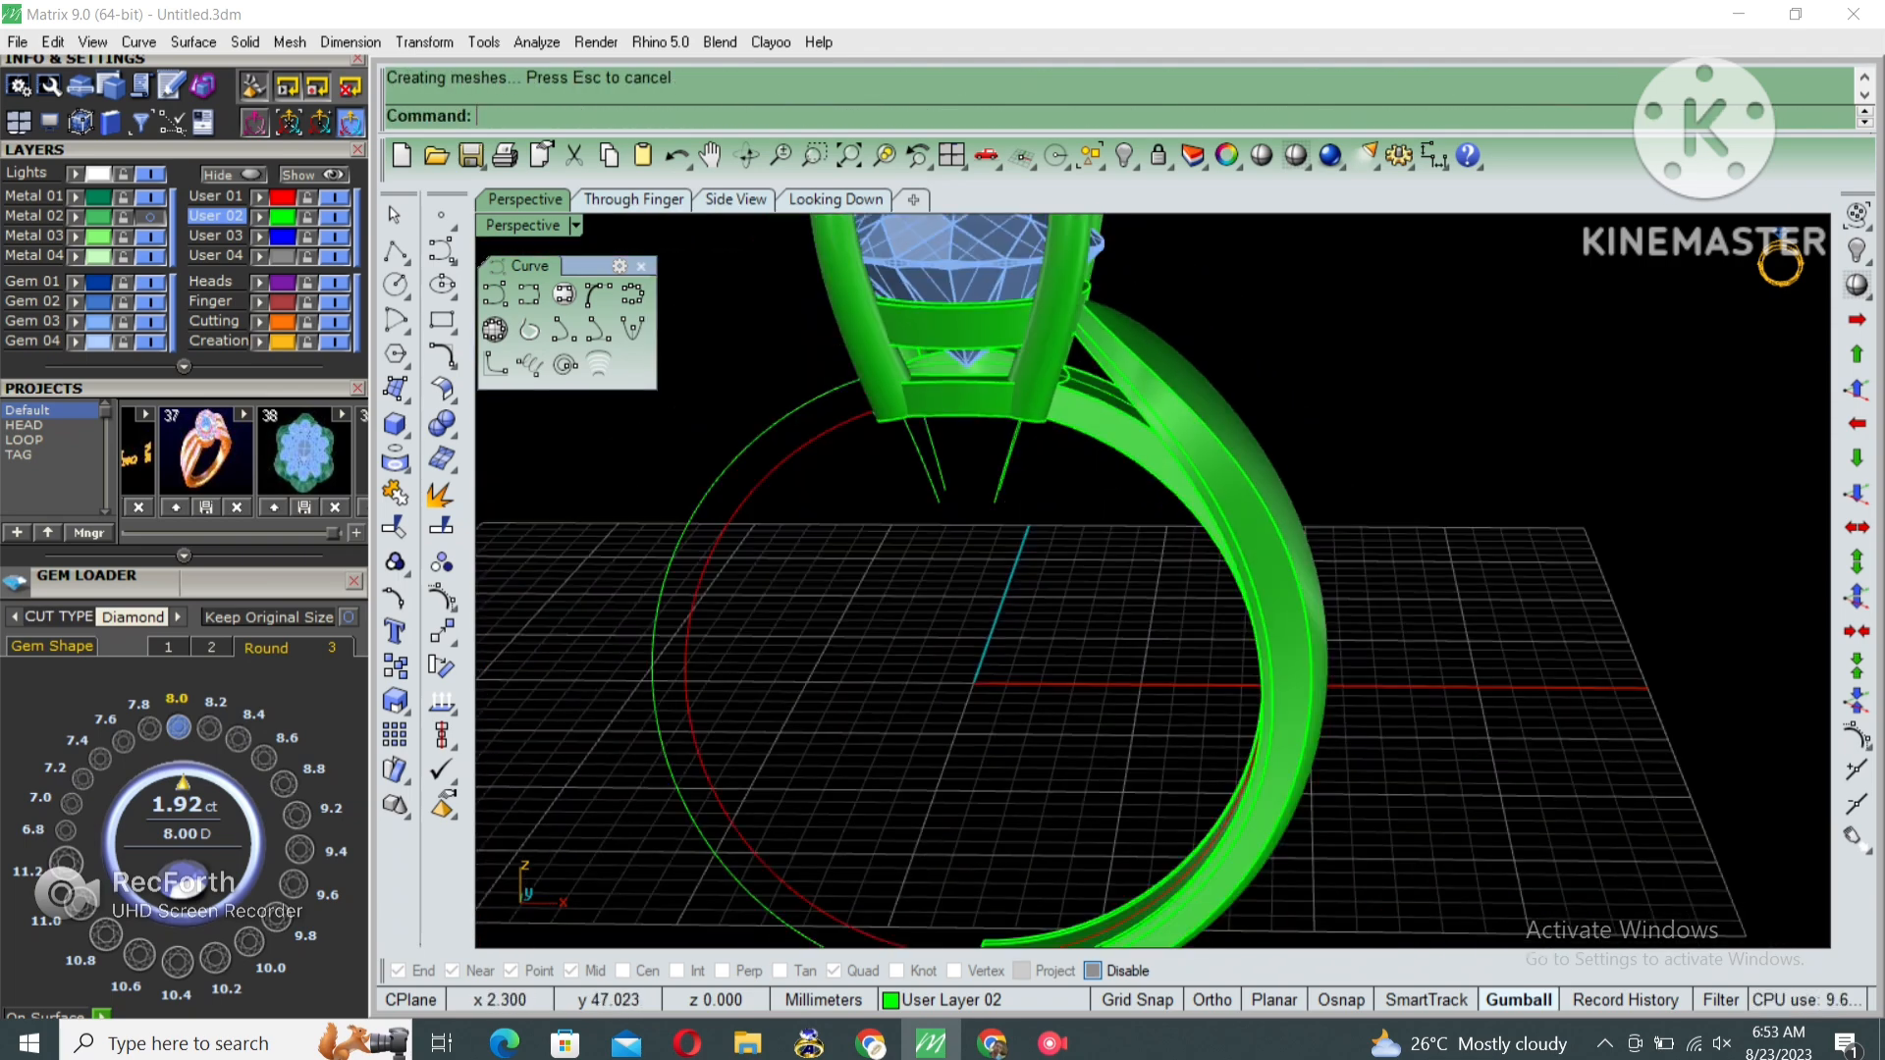
Create a cut plane across the half shank's upper end in the through-finger view, running along the outer side of the prong.
left_click(1139, 329)
double_click(522, 225)
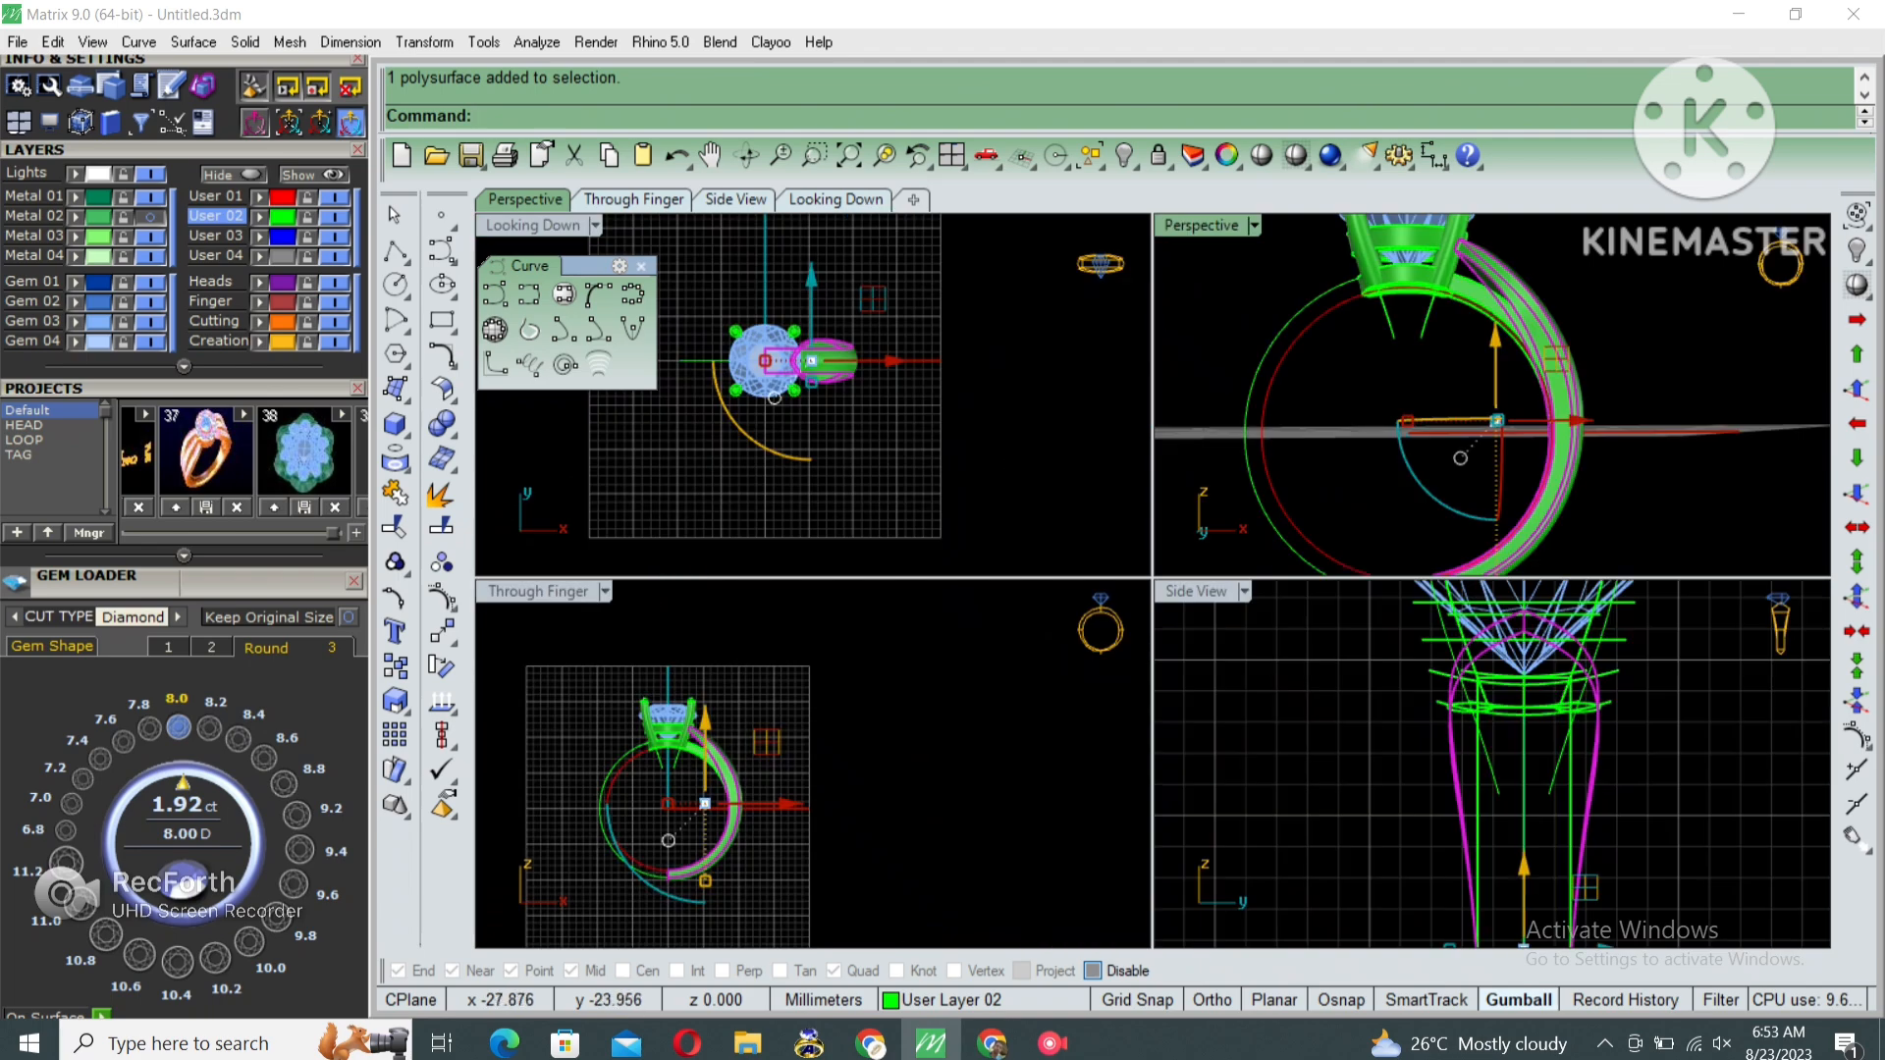
double_click(538, 590)
scroll(717, 582, "up", 5)
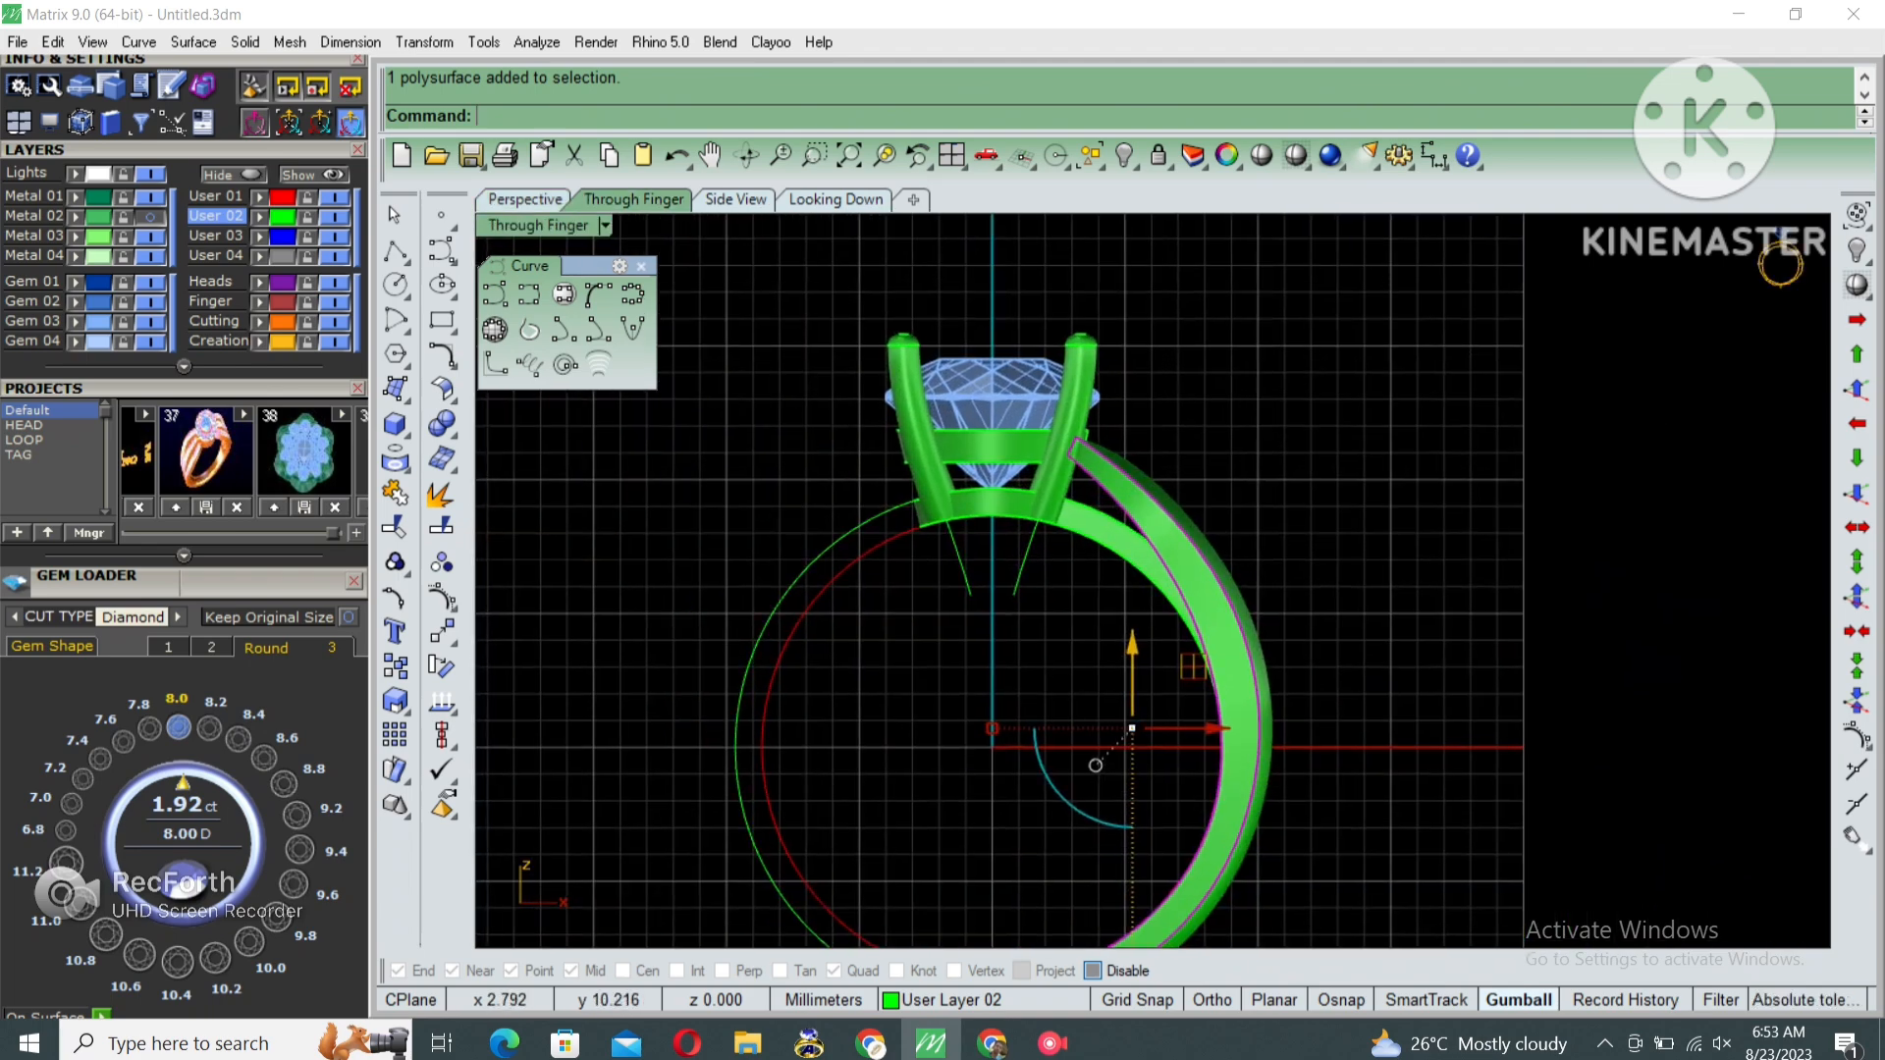
type("cutPlane")
key("Return")
scroll(1131, 393, "up", 8)
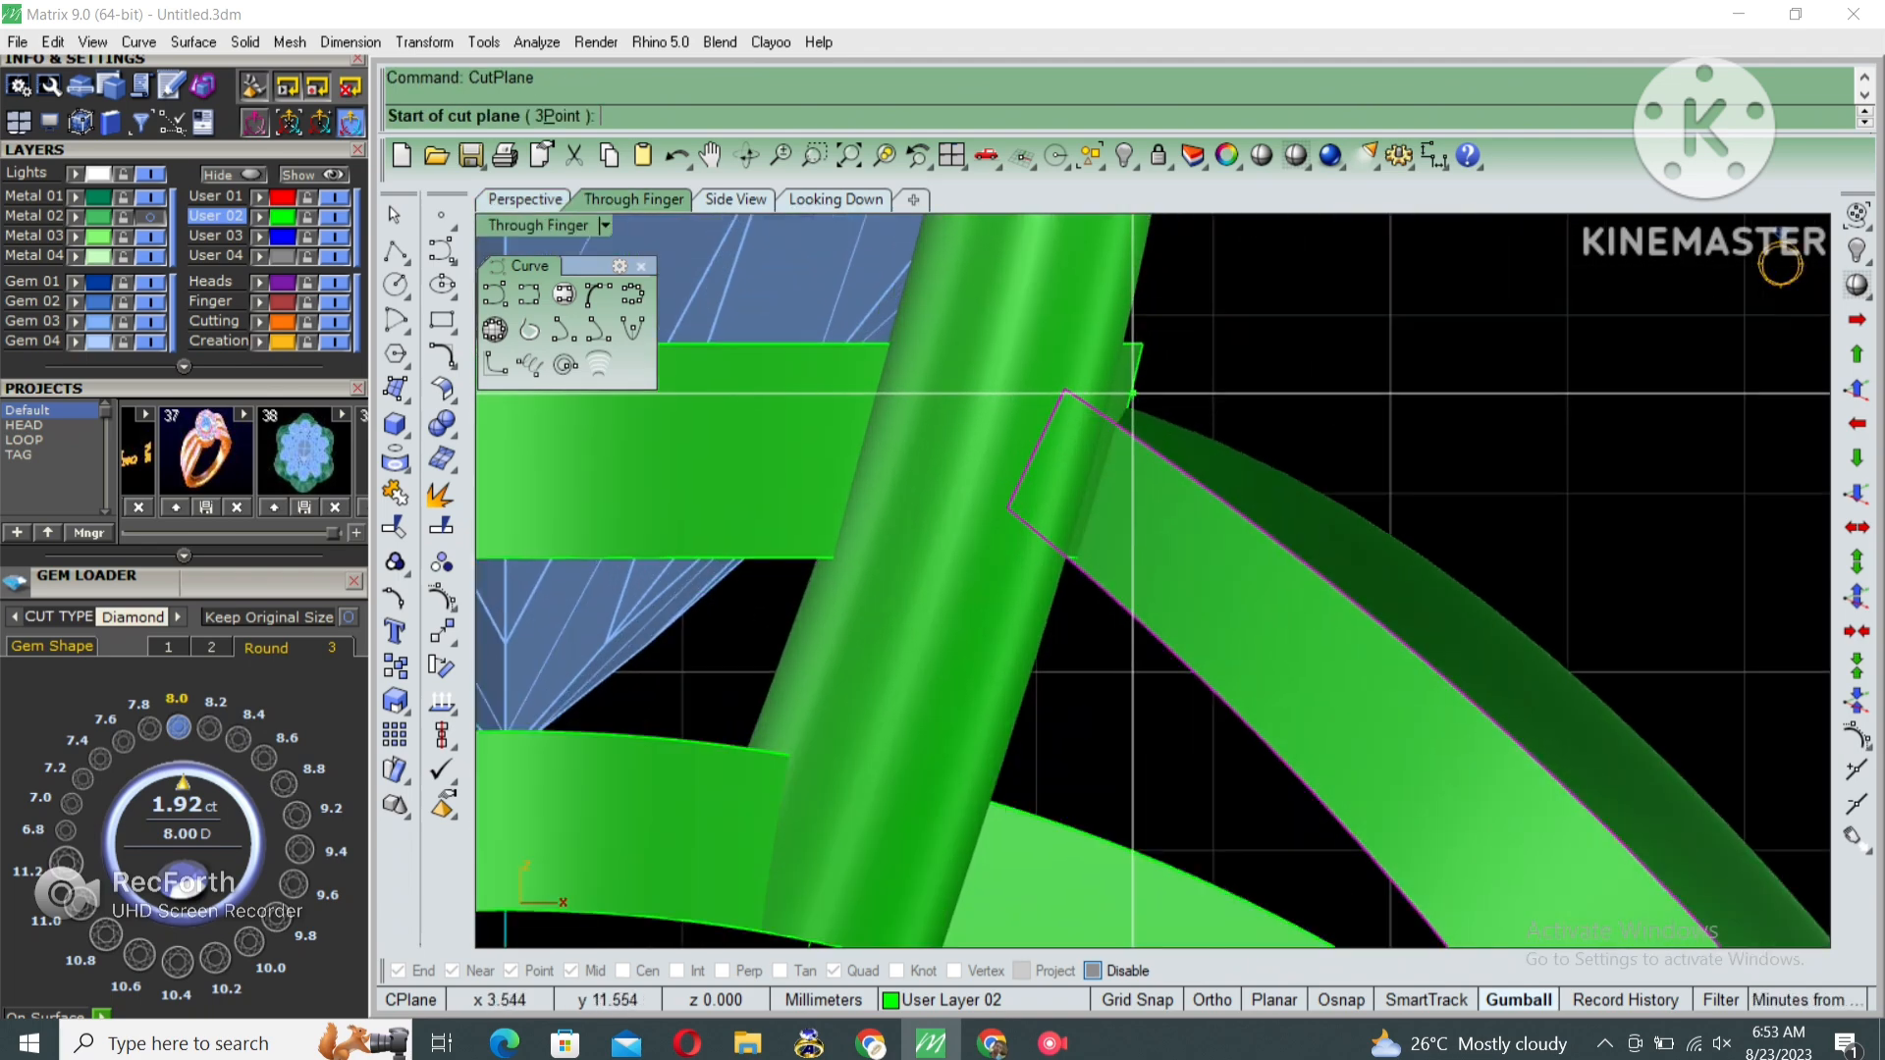
left_click(1133, 390)
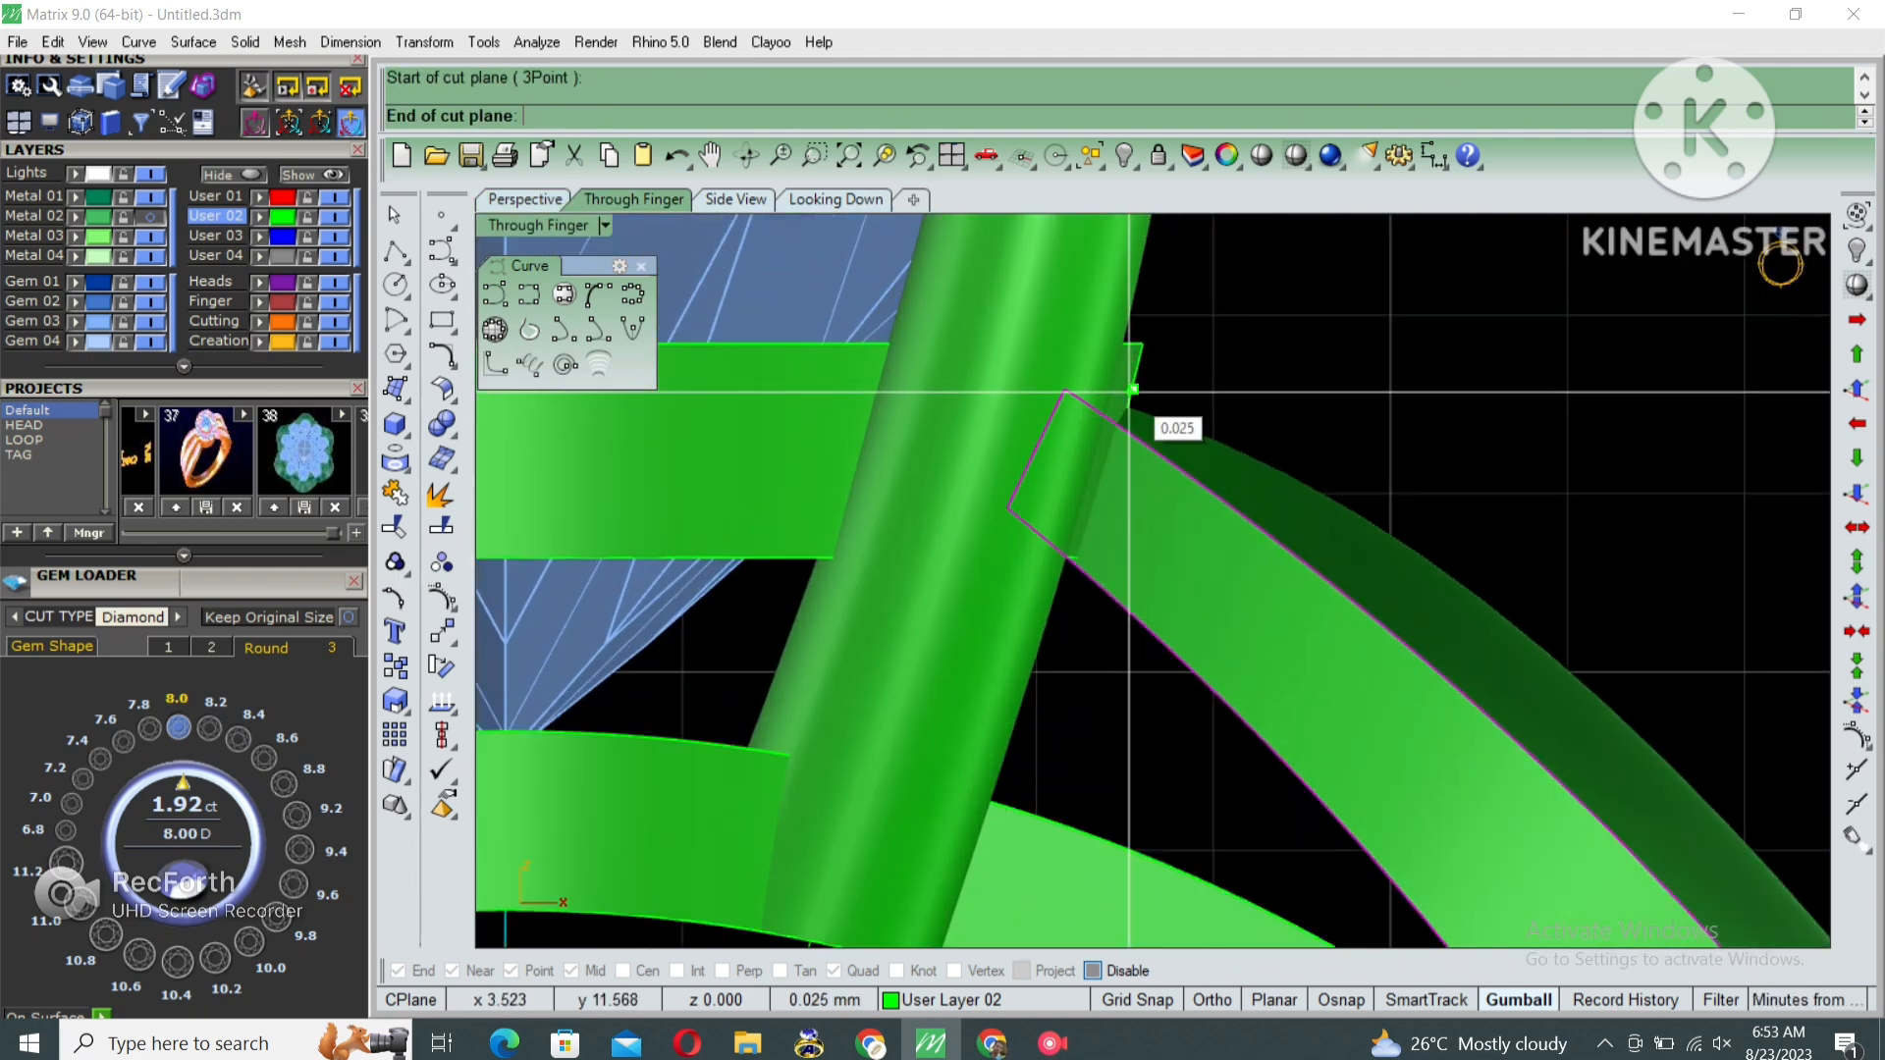
left_click(1042, 597)
key("Return")
key("Escape")
scroll(1042, 597, "down", 8)
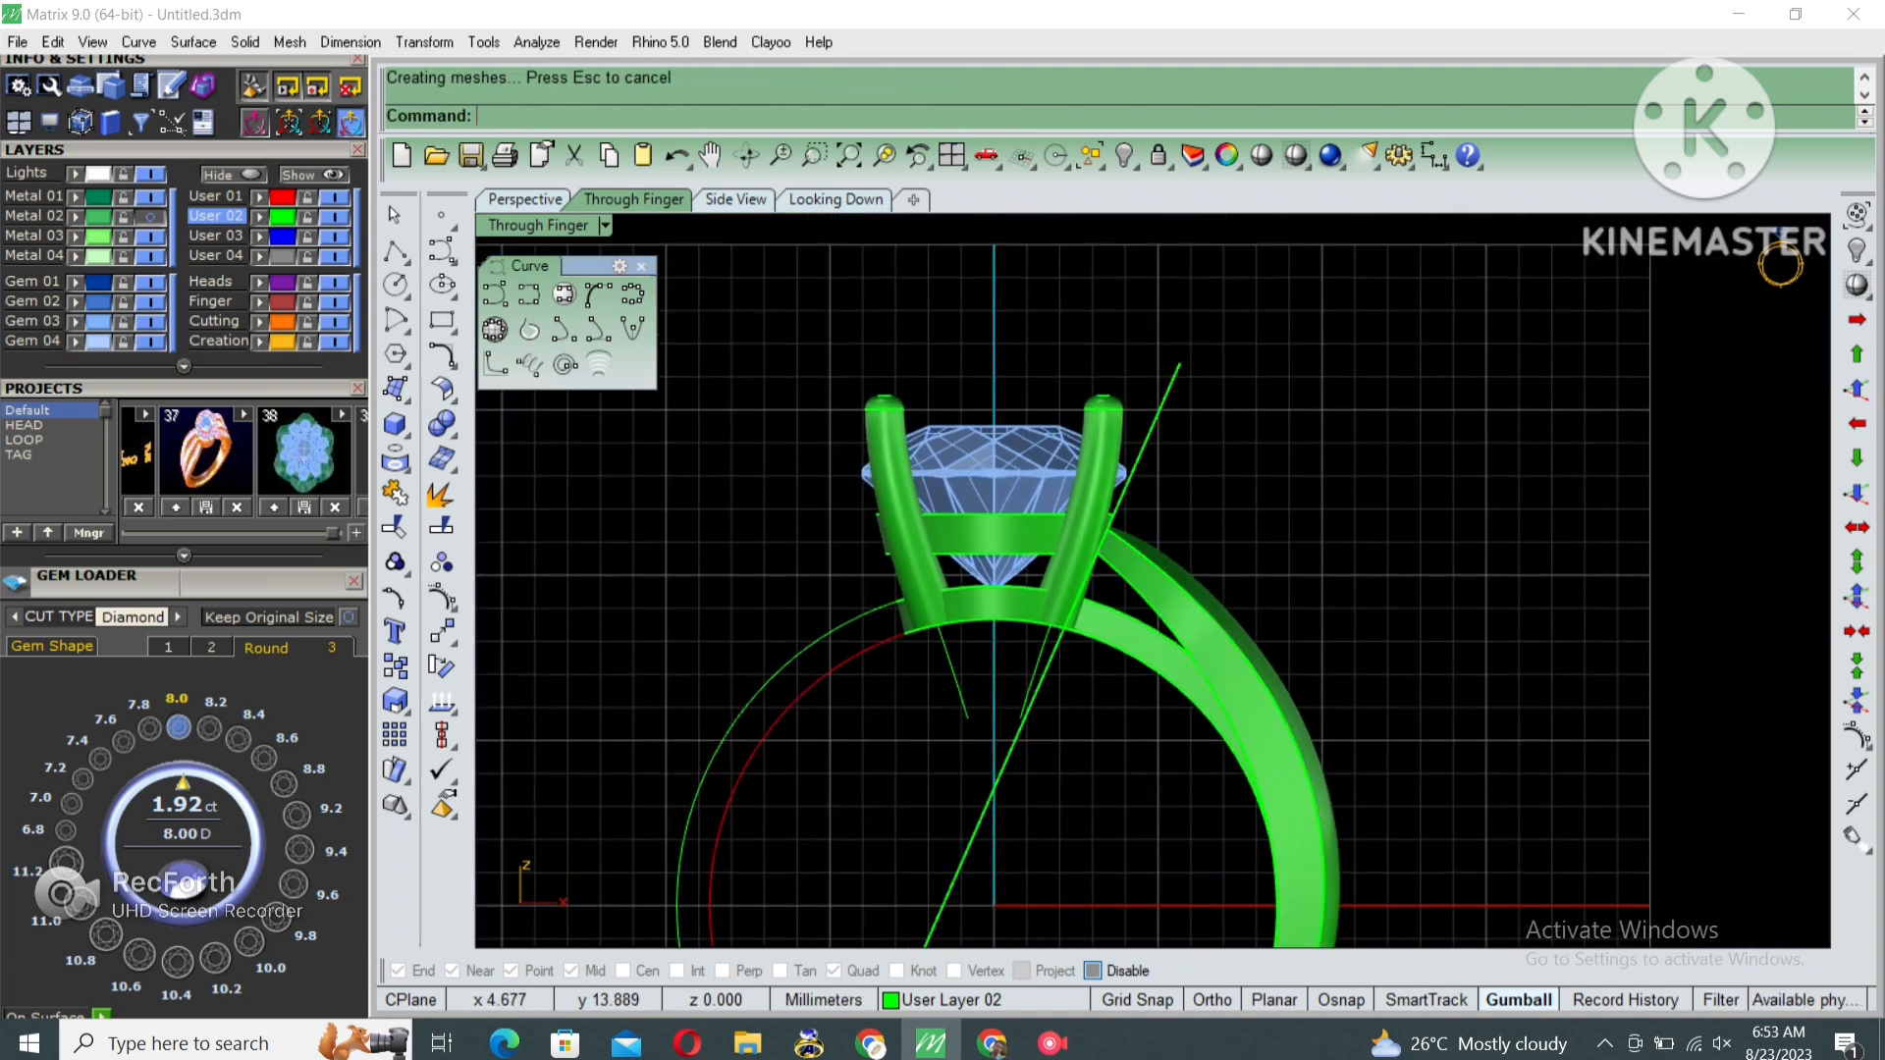
Fillet the upper shank arm's inner edges facing the split with a 0.3 mm radius.
double_click(550, 225)
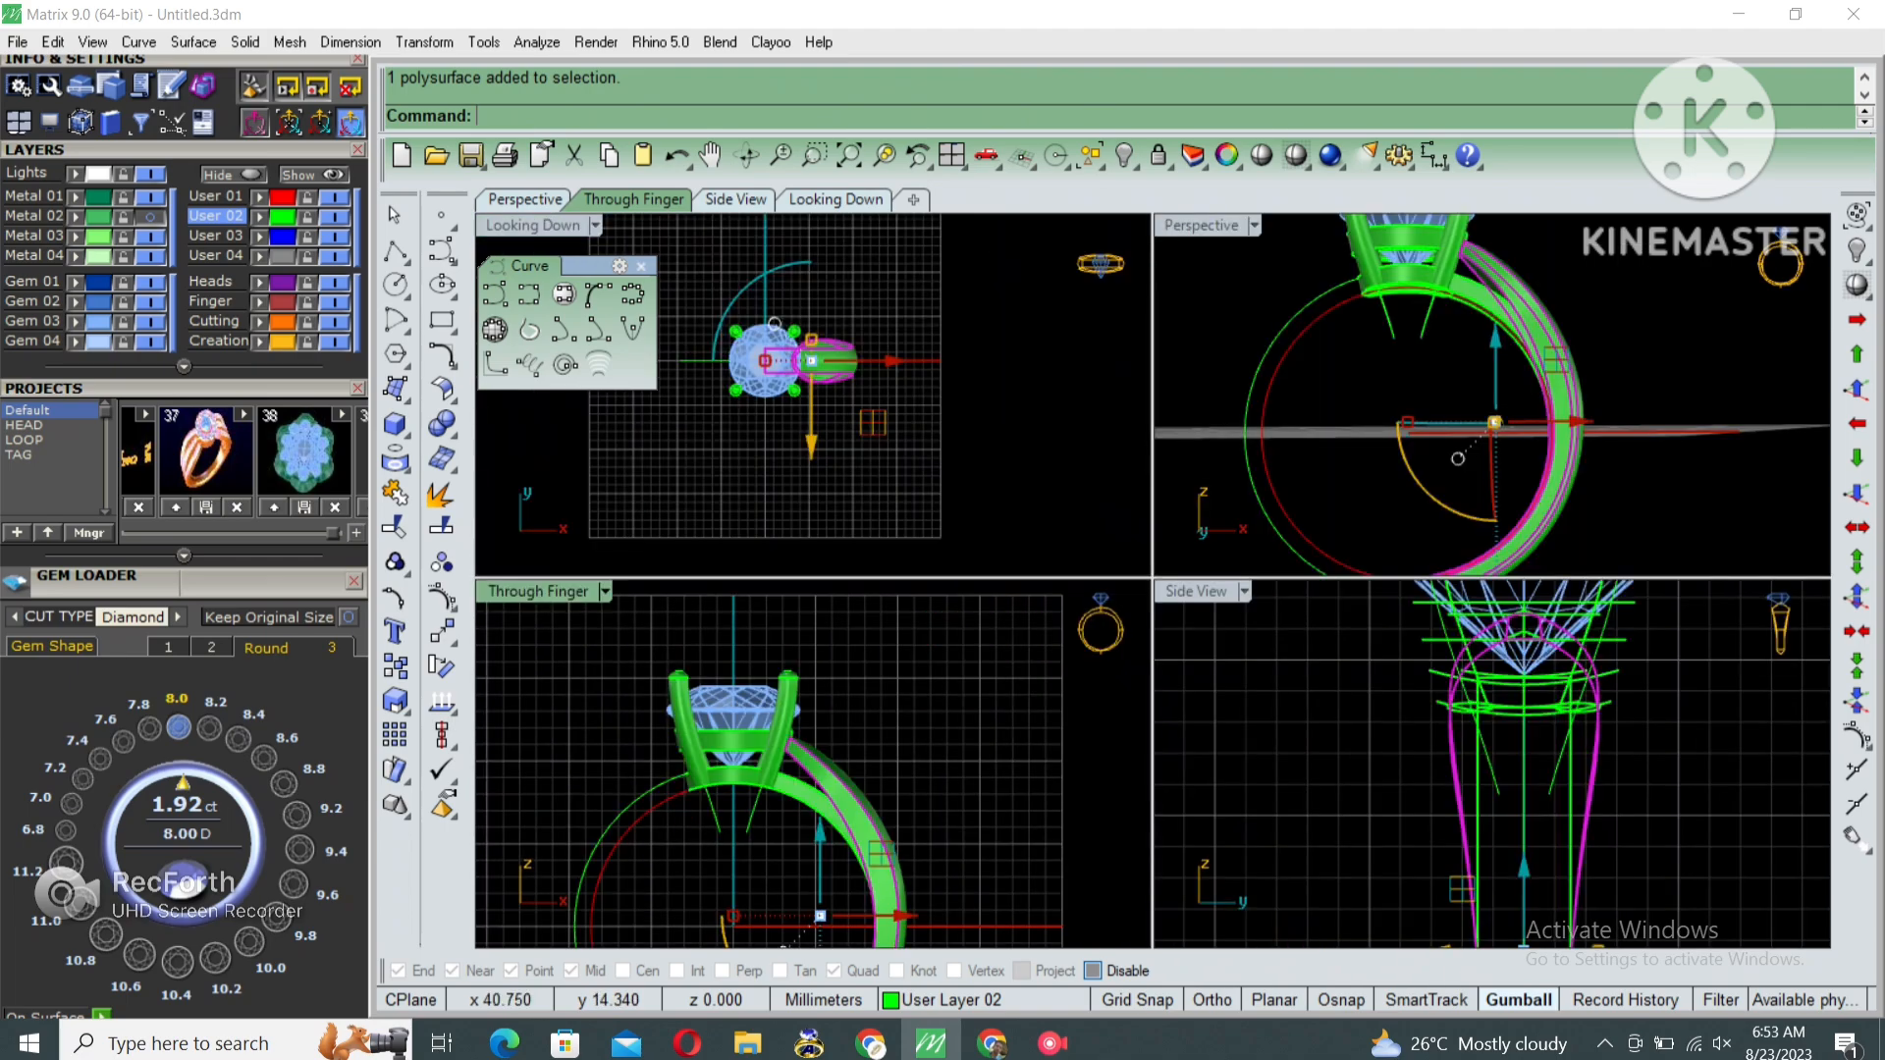
double_click(1193, 225)
scroll(1143, 309, "up", 4)
right_click_drag(982, 687, 888, 688)
key("Escape")
scroll(1099, 352, "up", 3)
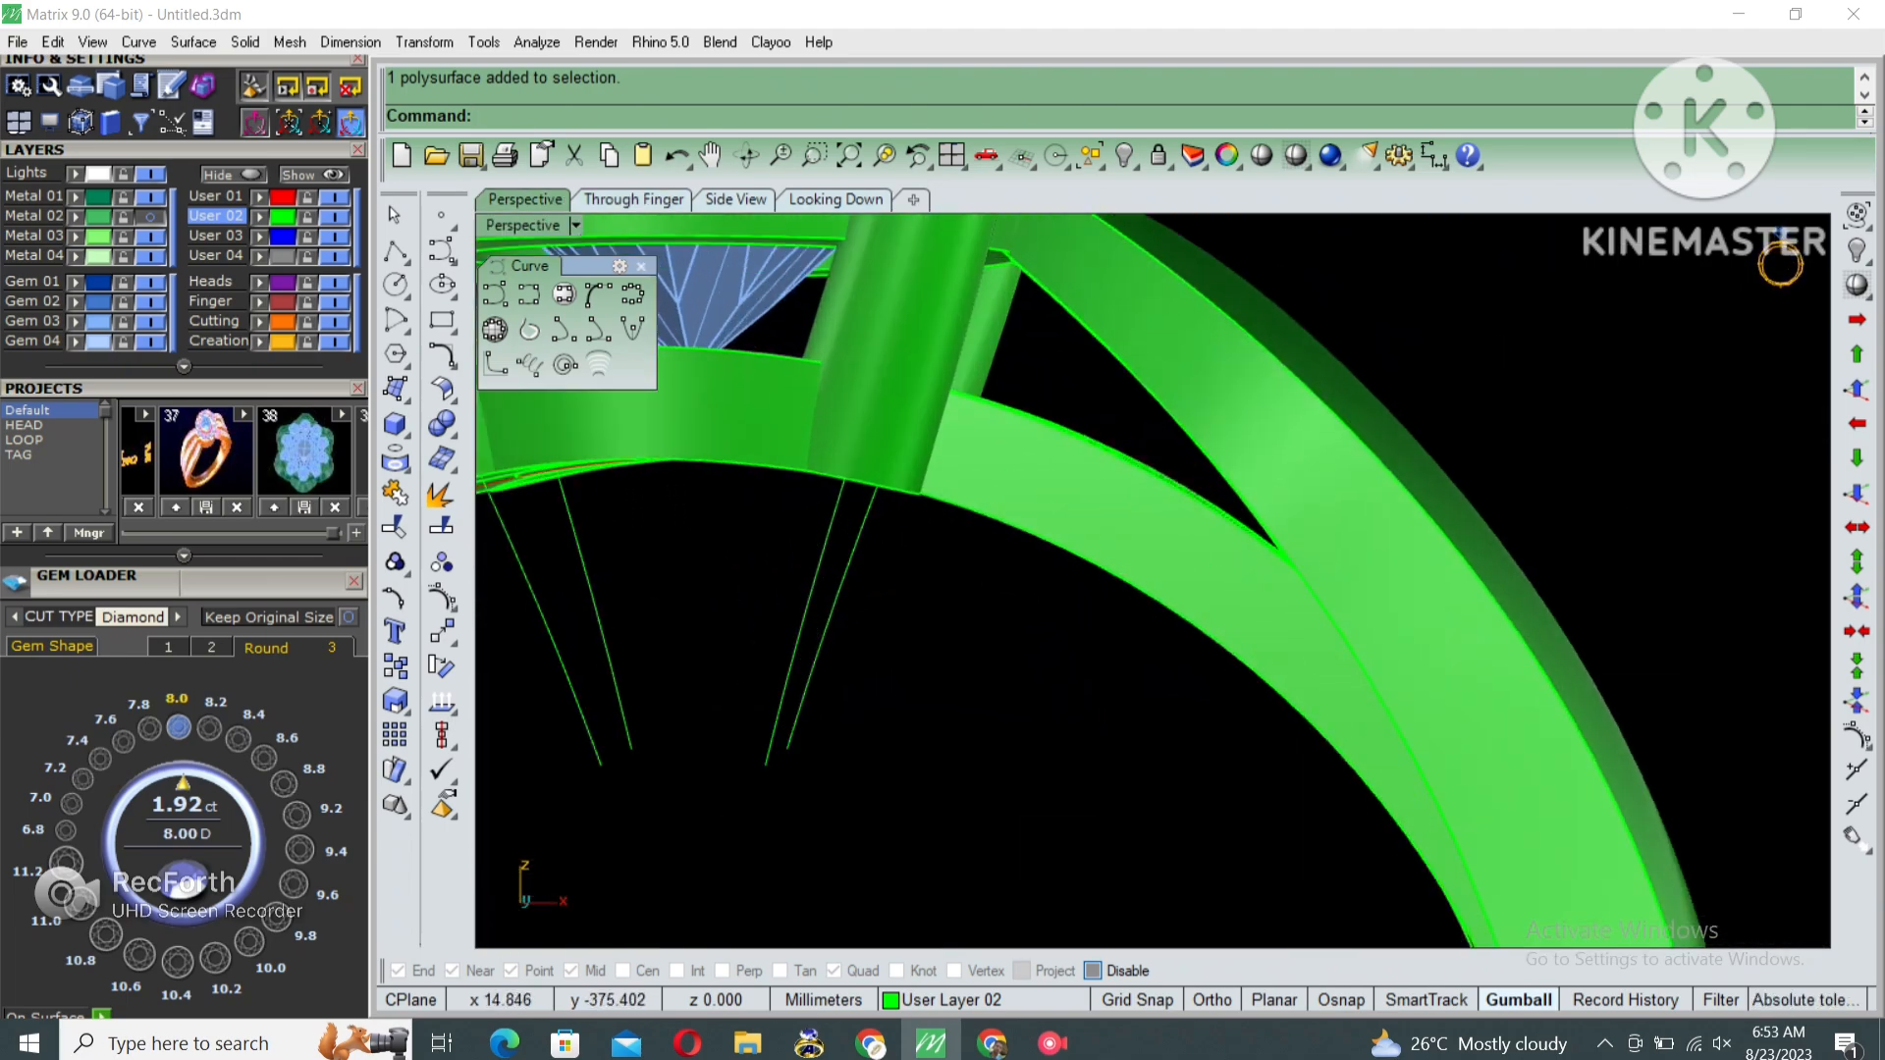
key("Return")
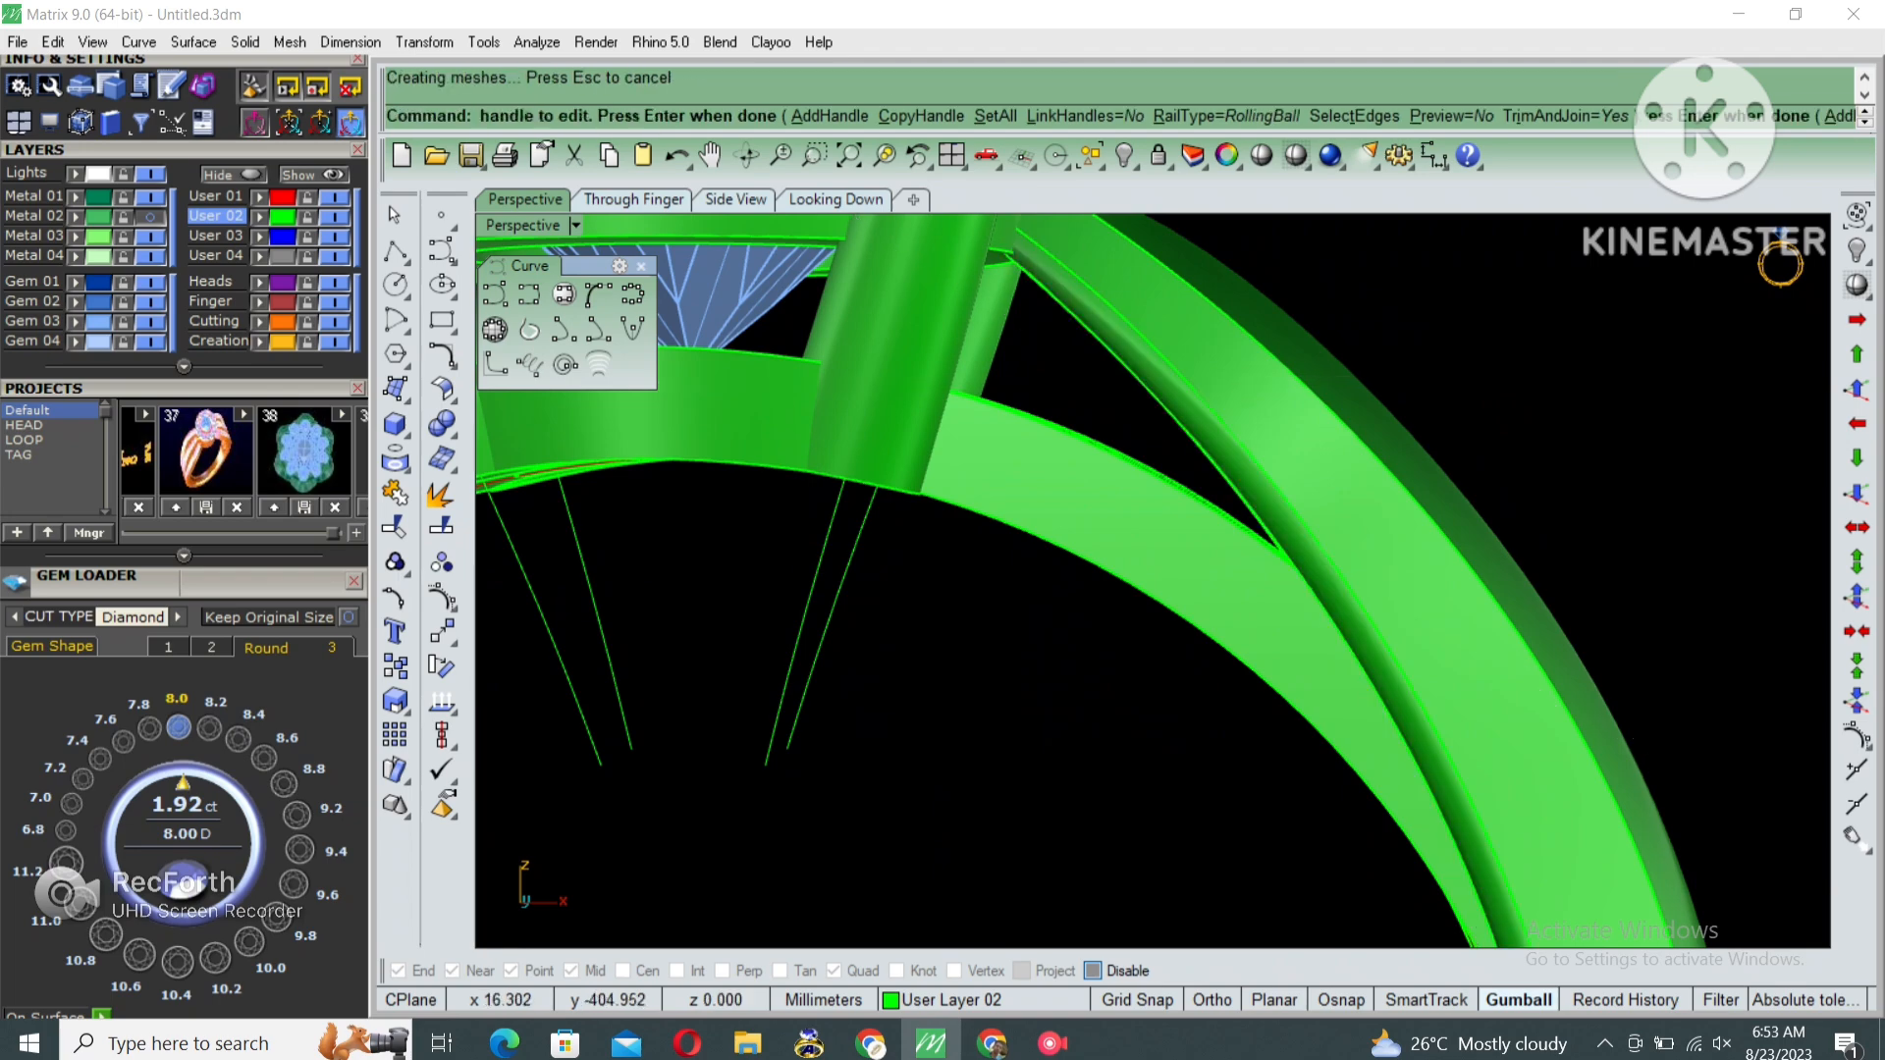
key("Return")
scroll(1153, 579, "down", 5)
key("Return")
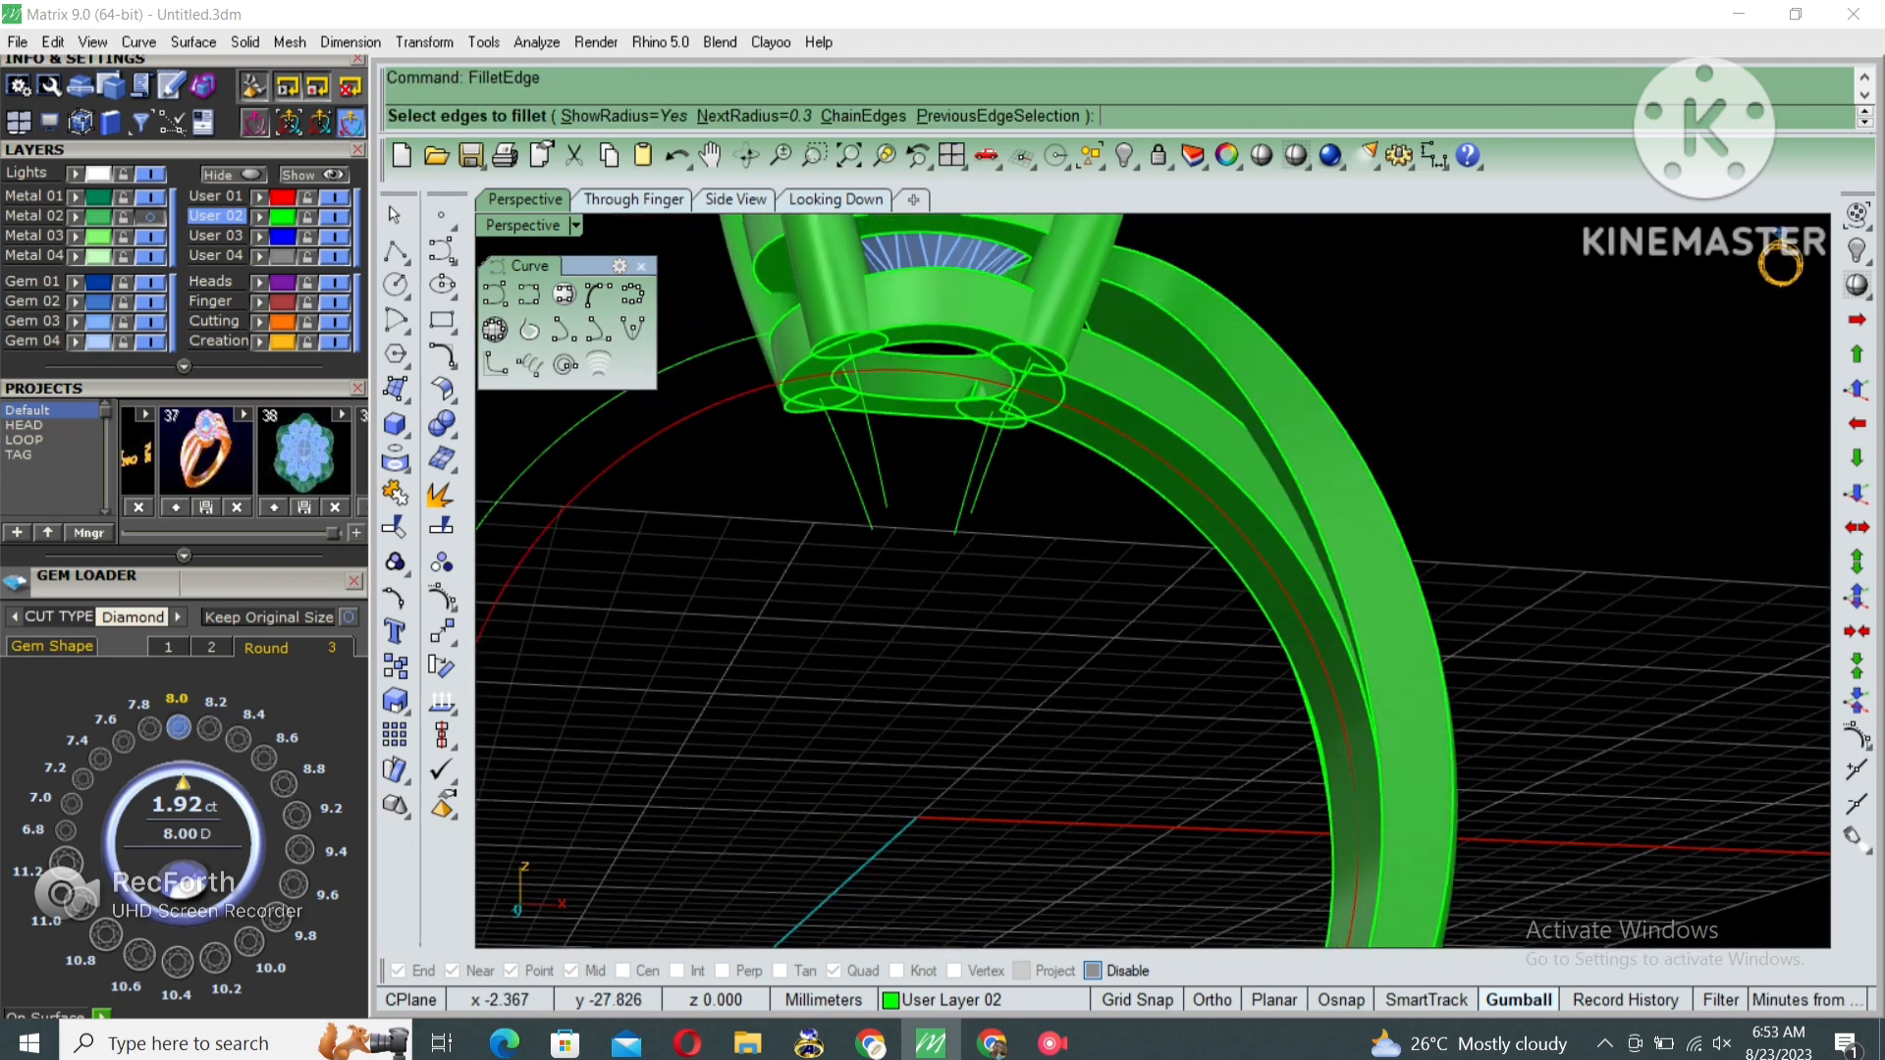
scroll(1152, 579, "up", 3)
key("Return")
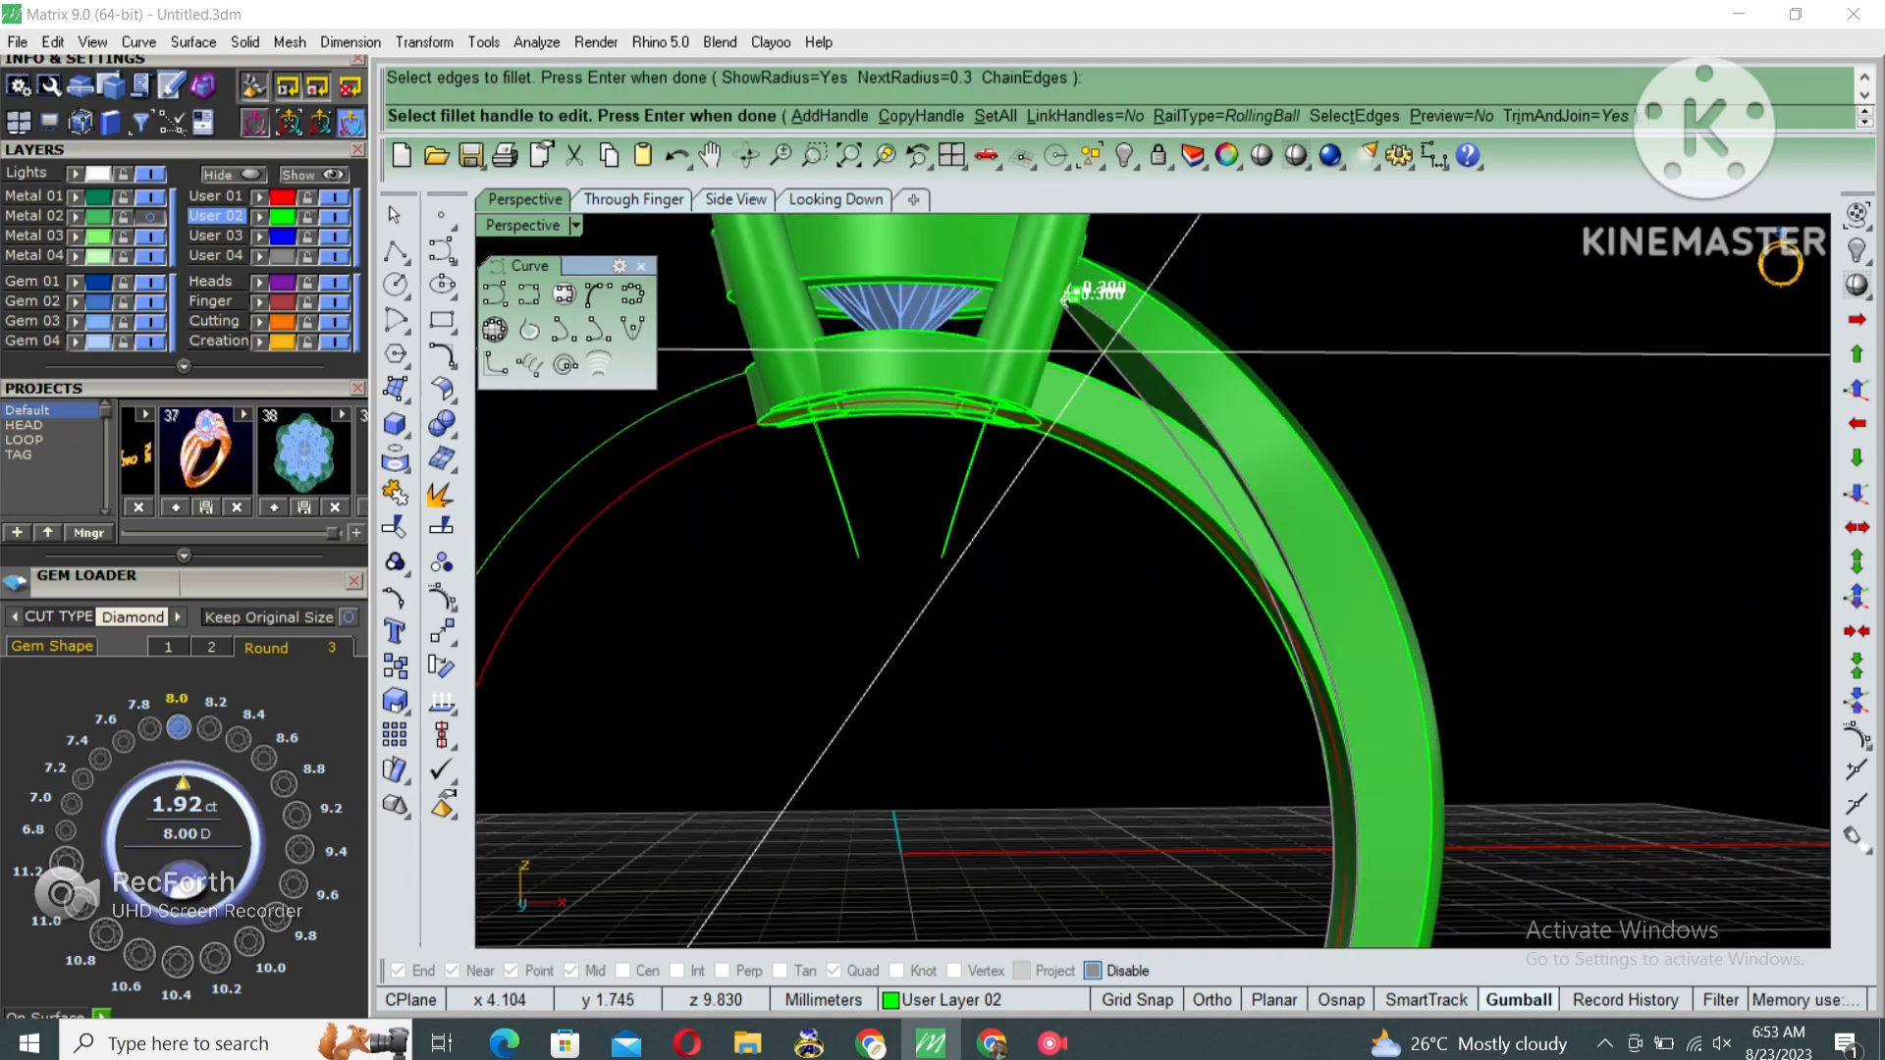
key("Return")
Fillet the long edge between the half shank's domed outer surface and its side face with a 0.3 mm radius.
right_click_drag(1112, 350, 1062, 414)
key("Return")
left_click(1063, 414)
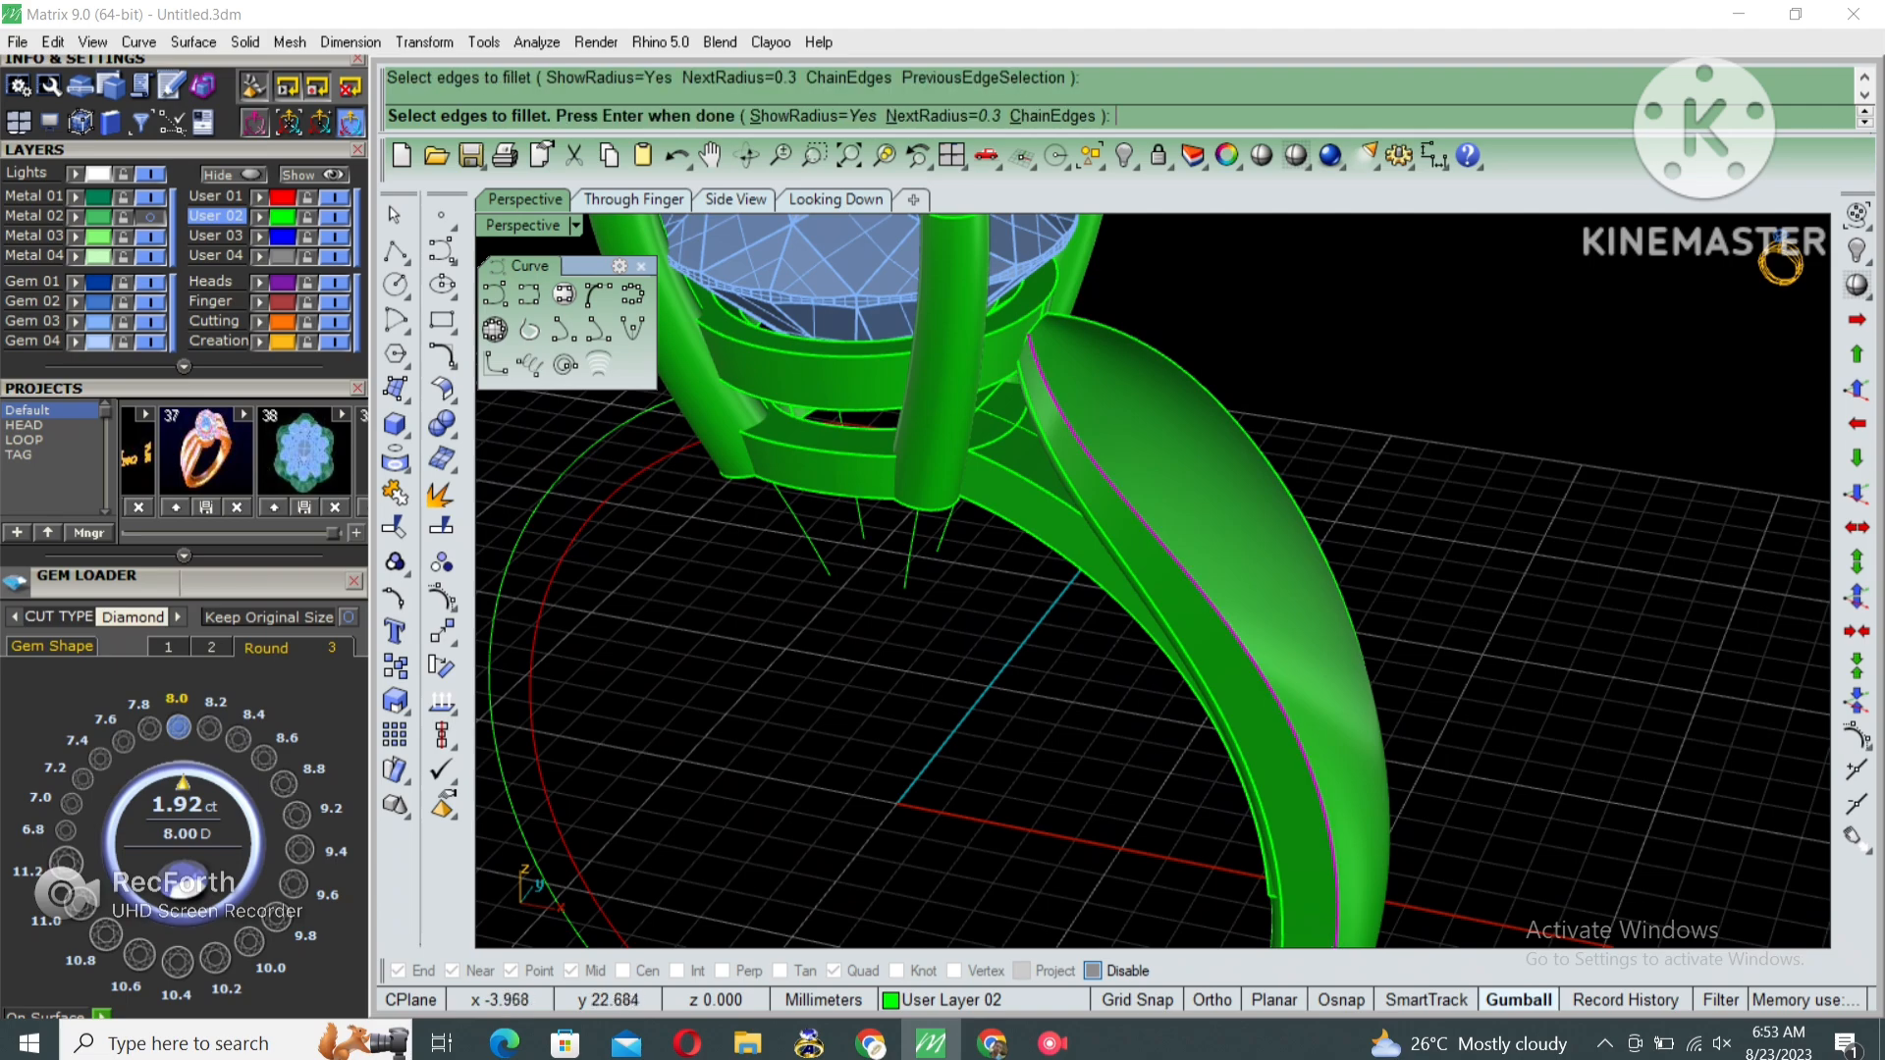
key("Return")
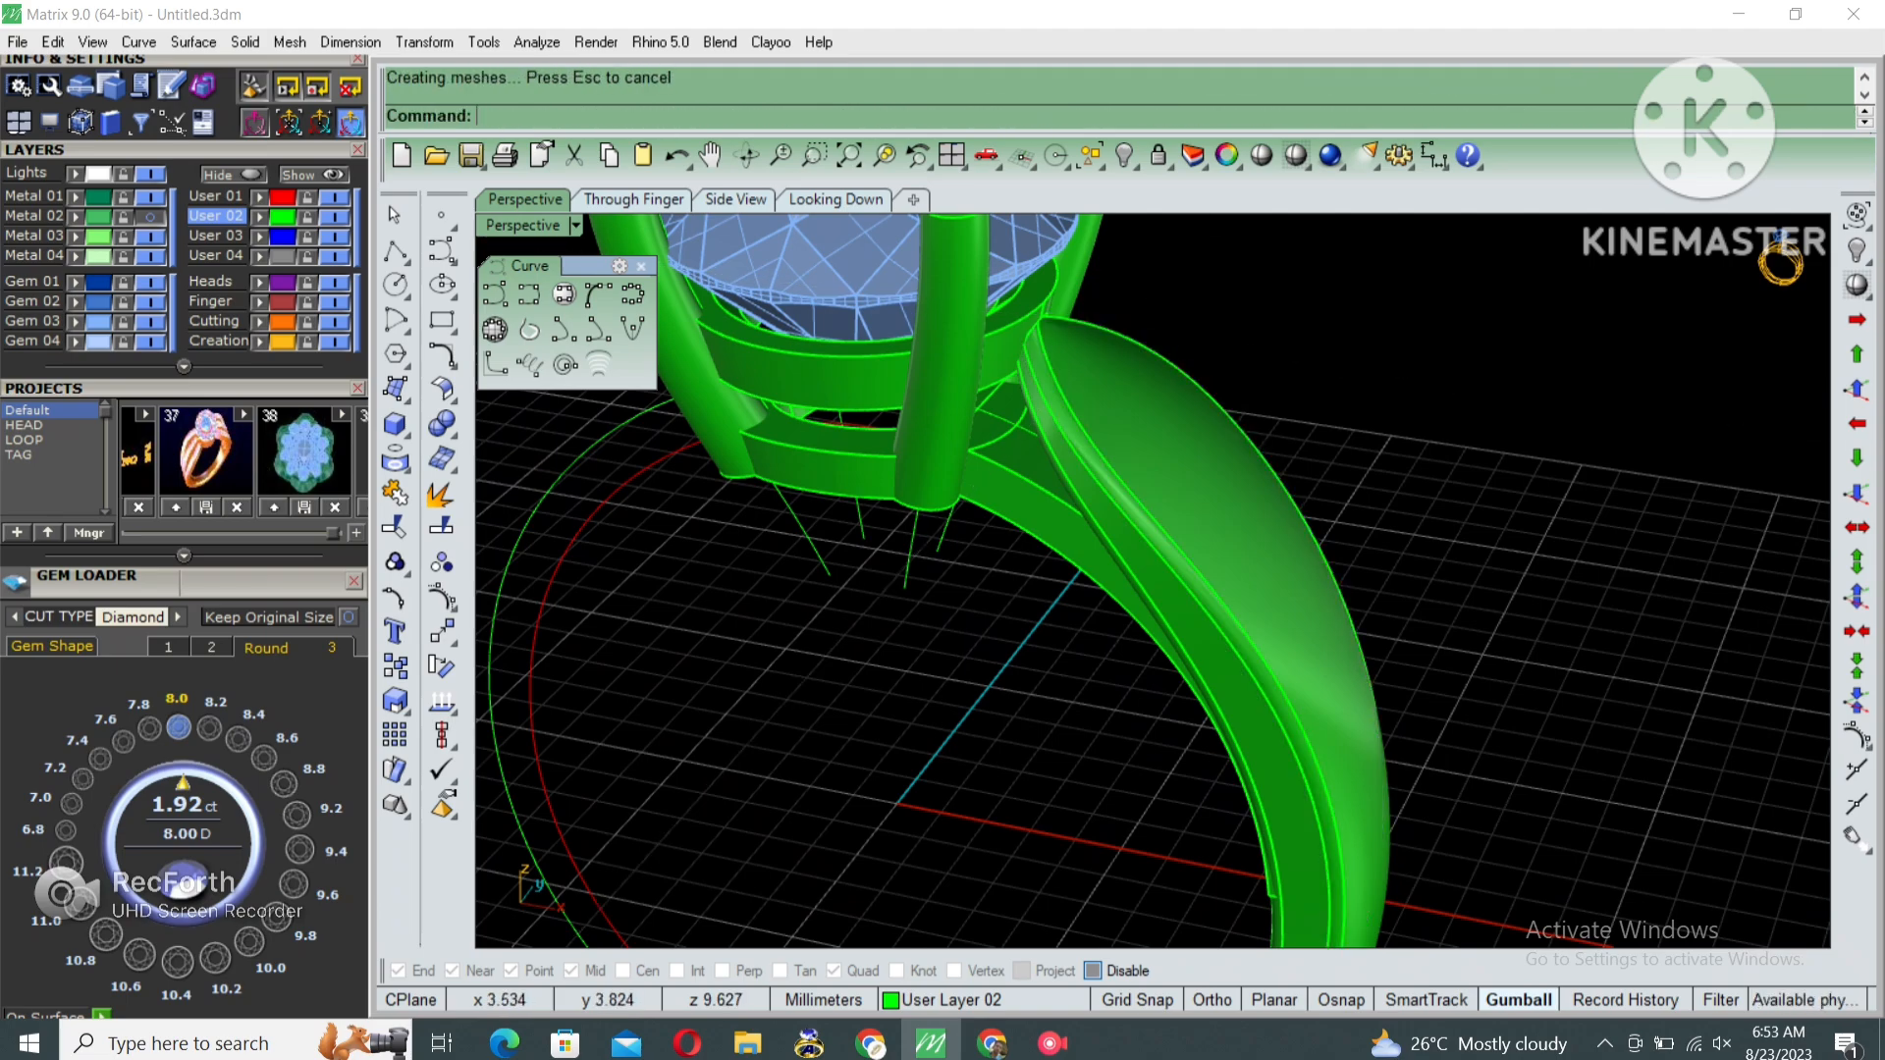
Fillet the side edges of the lower band section beneath the split with a 0.3 mm radius.
scroll(1062, 413, "down", 4)
right_click_drag(1063, 414, 1159, 358)
scroll(1016, 383, "down", 3)
scroll(1072, 491, "up", 2)
scroll(1158, 354, "up", 4)
scroll(1163, 348, "up", 2)
key("Return")
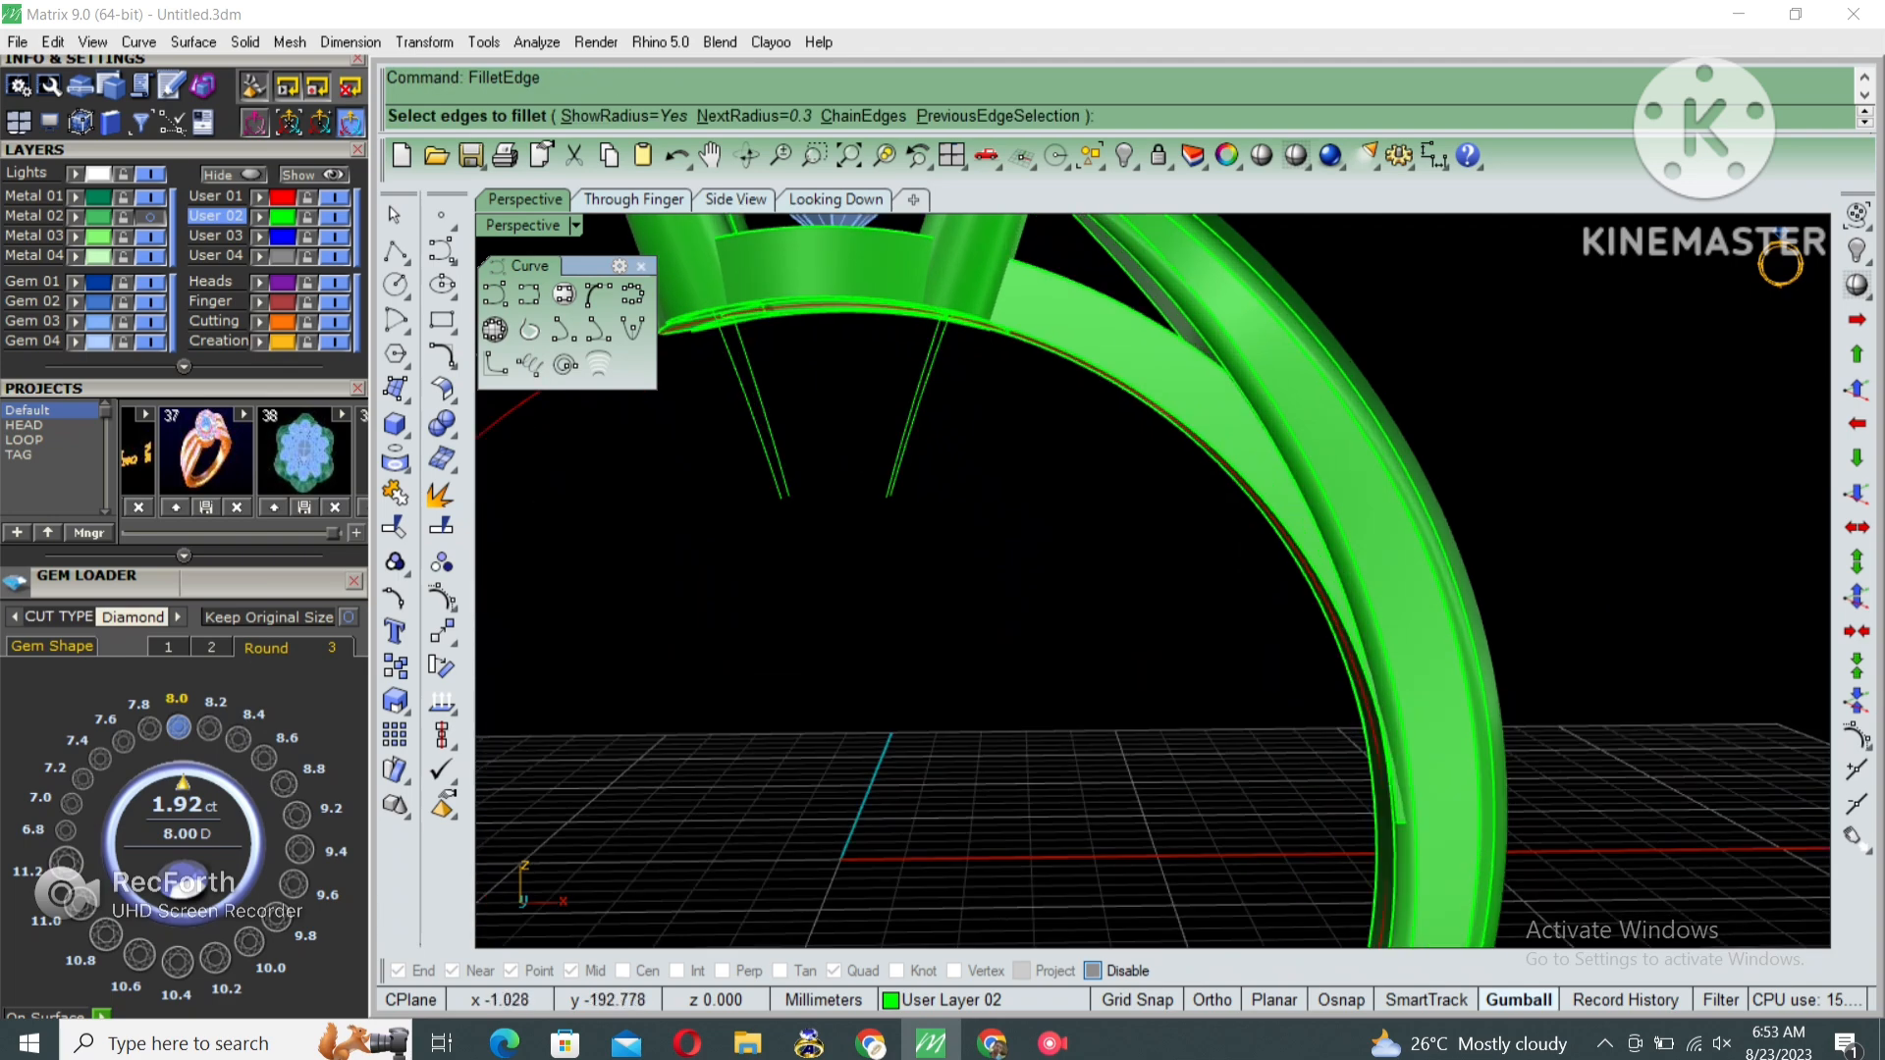
left_click_drag(1094, 271, 1068, 377)
key("Return")
key("Return")
scroll(1208, 403, "down", 6)
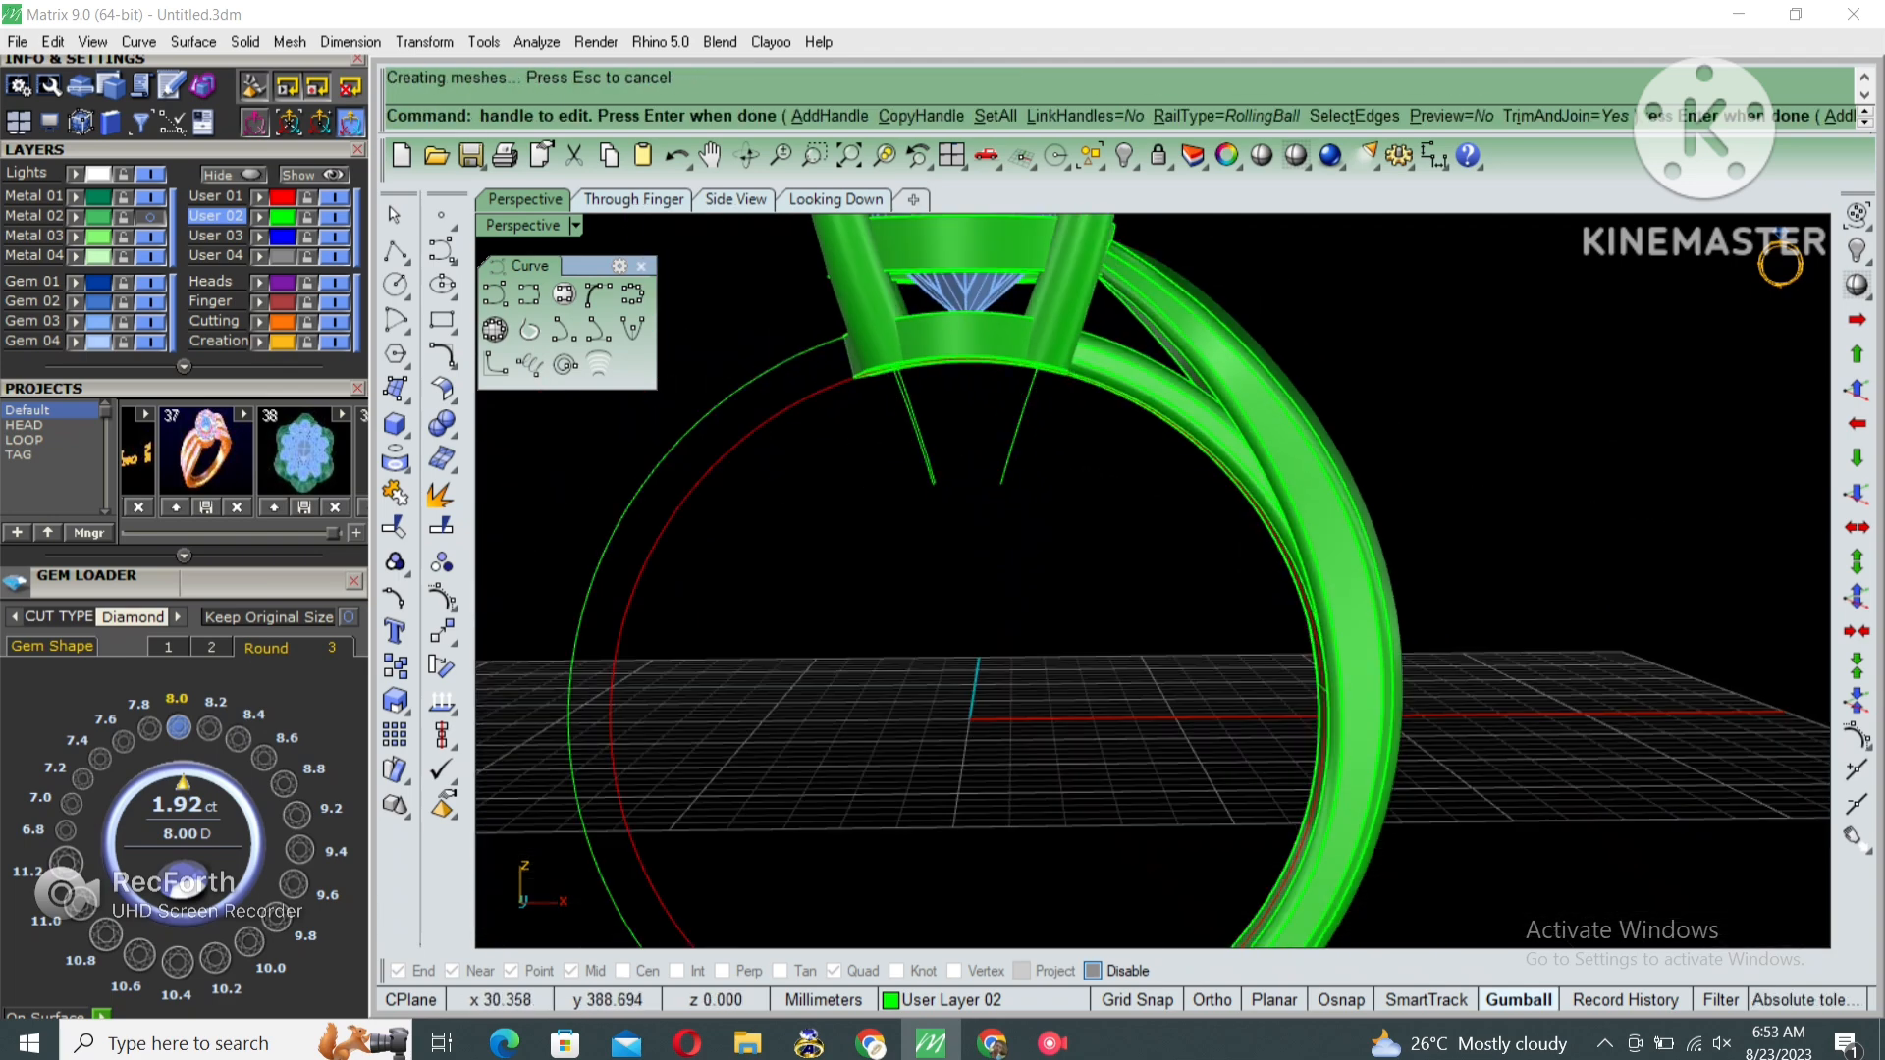
Fillet the bottom outer edges of the head's lower tier and prong ends with a 0.3 mm radius.
right_click_drag(1208, 412, 1178, 334)
key("Return")
scroll(1096, 407, "up", 4)
mouse_move(1107, 461)
right_mouse_down()
mouse_move(1096, 408)
mouse_move(1080, 437)
right_mouse_up()
left_click(1090, 425)
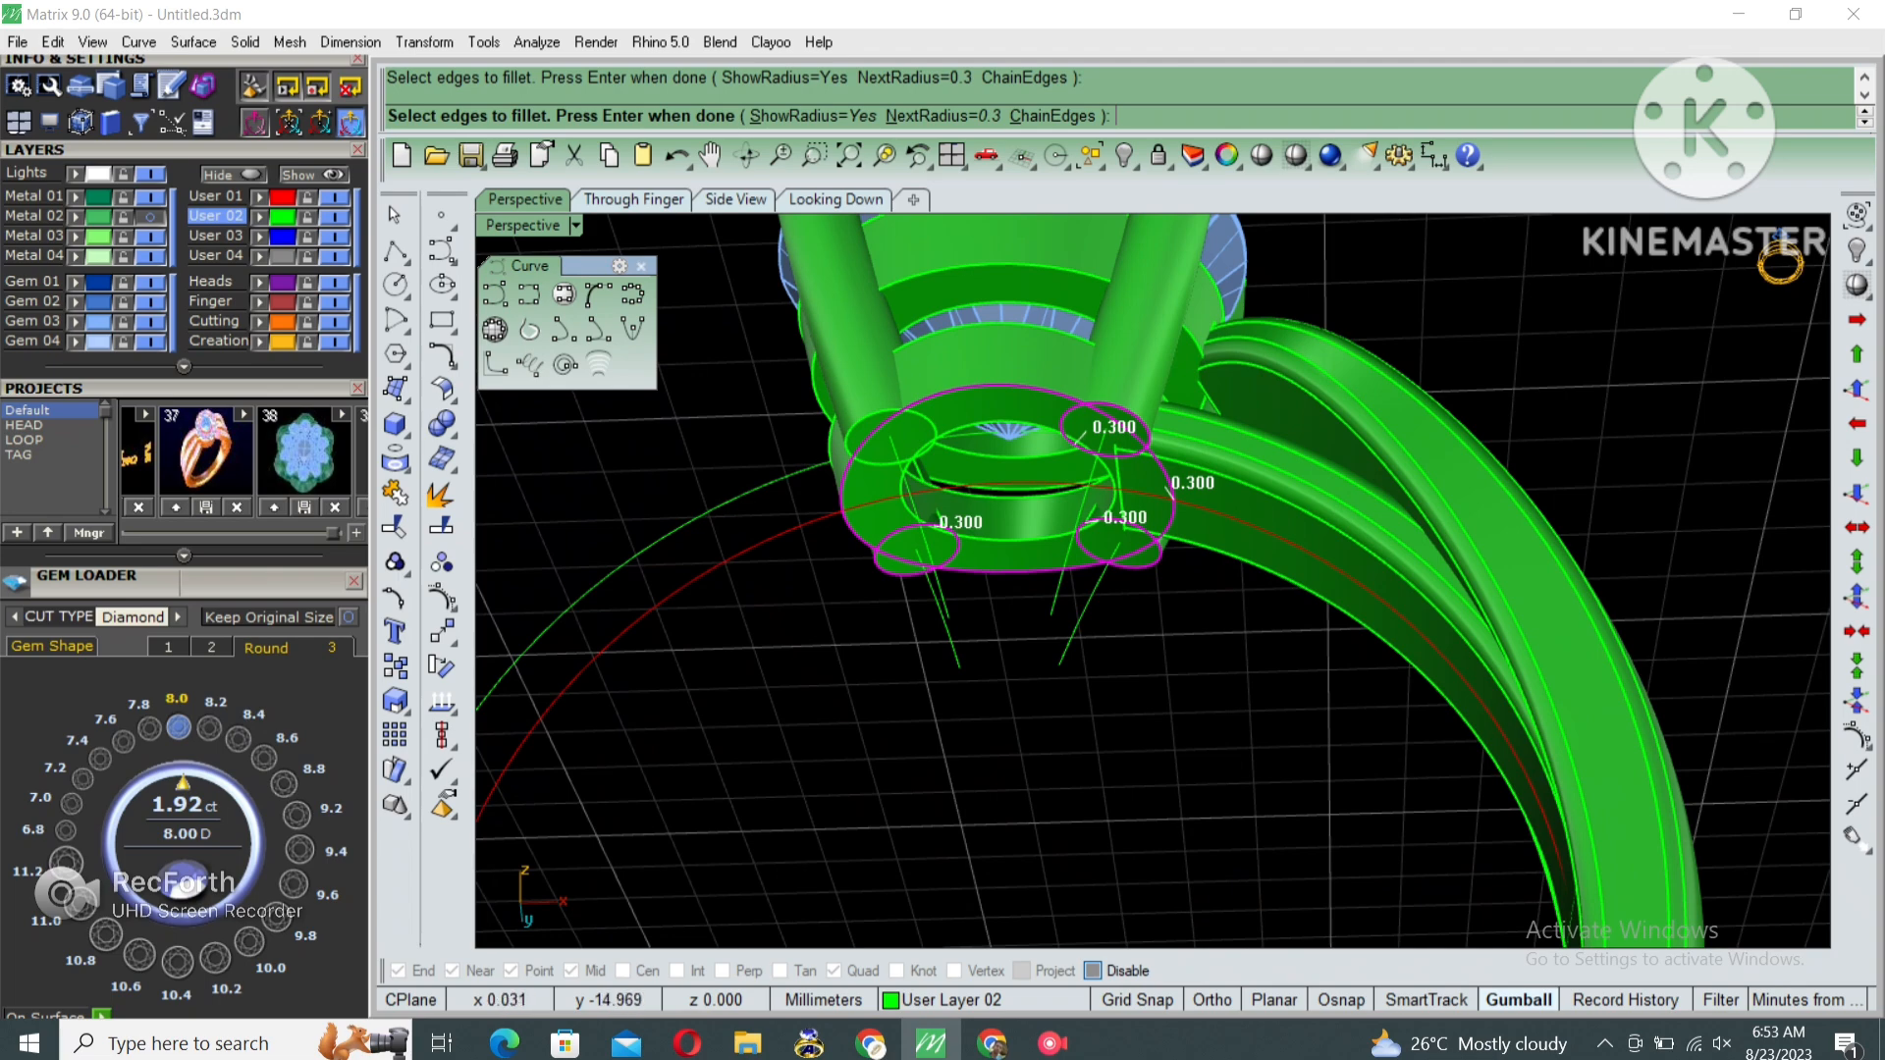
key("Return")
key("Return")
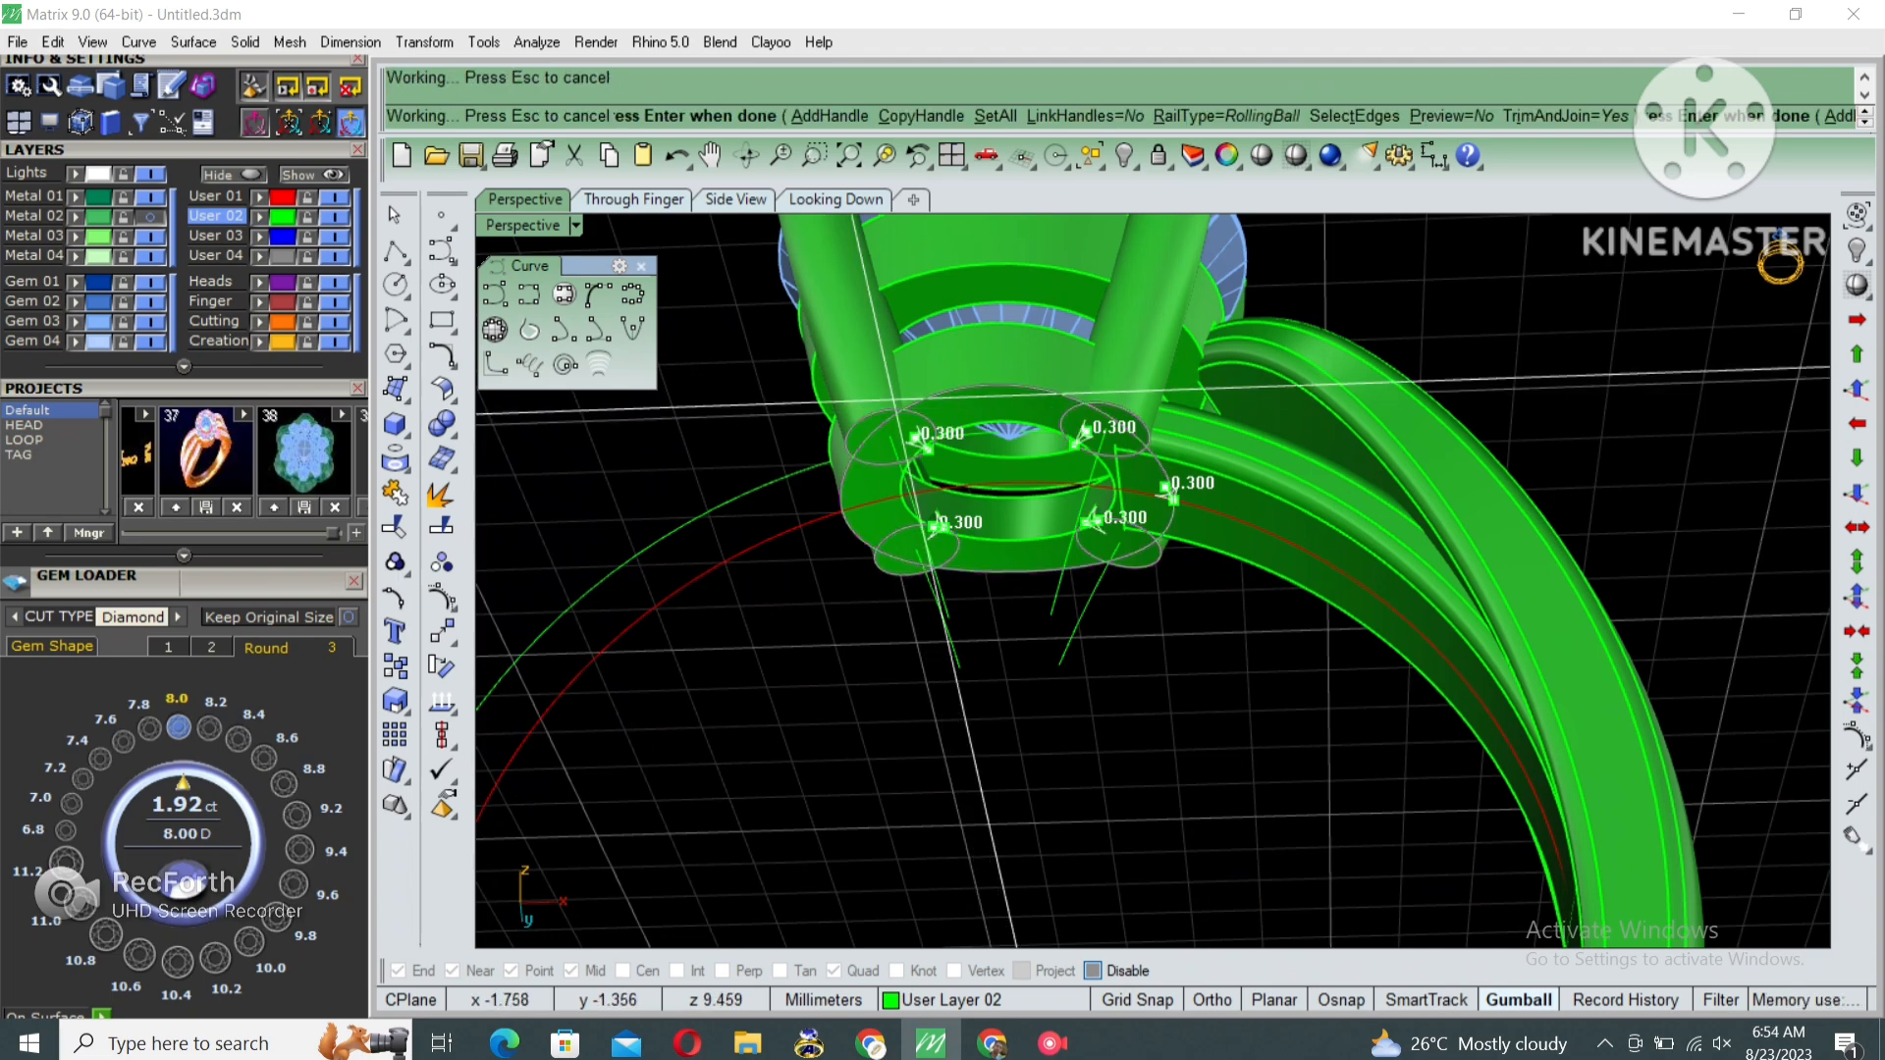
Fillet the upper outer edge of the head's lower tier with a 0.3 mm radius.
scroll(1074, 381, "down", 4)
right_click_drag(1074, 383, 1074, 462)
scroll(1074, 462, "up", 3)
key("Return")
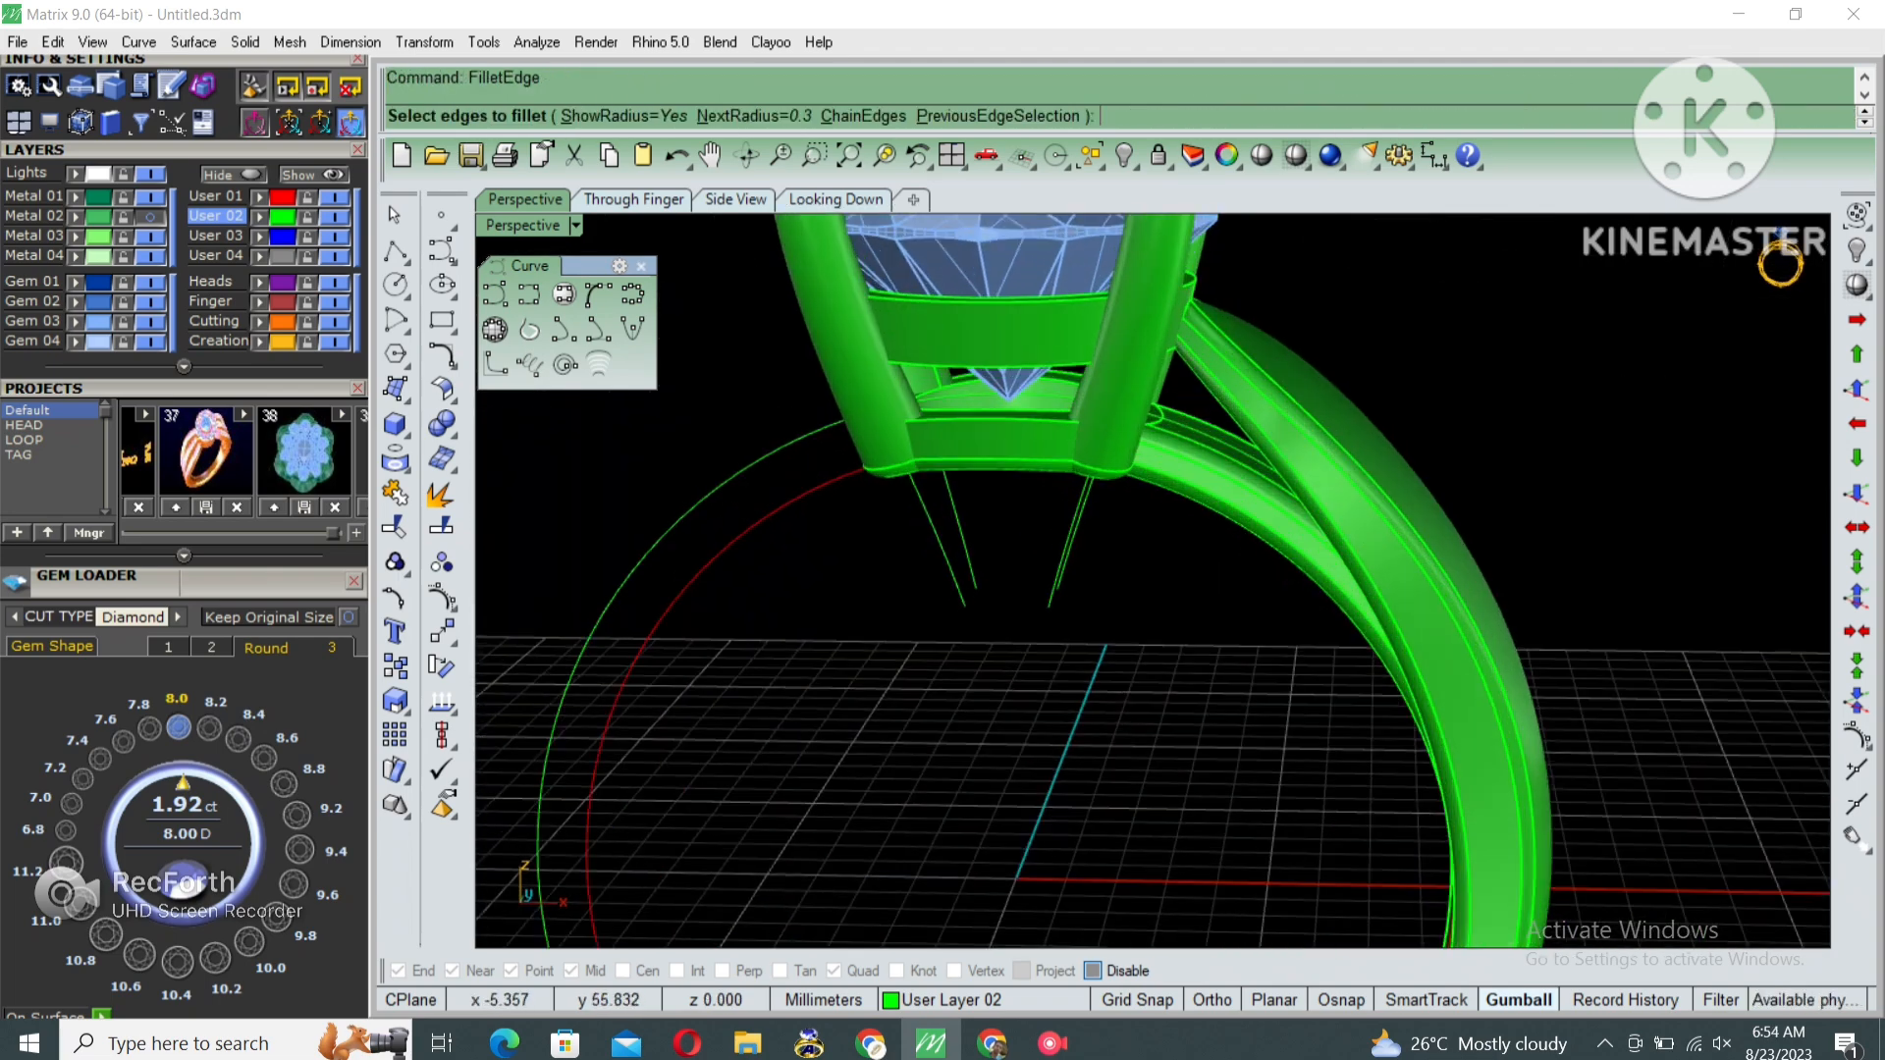
left_click(1050, 421)
key("Return")
key("Return")
Fillet the lower outer edge of the head's upper tier with a 0.3 mm radius.
key("Return")
left_click(1084, 363)
key("Return")
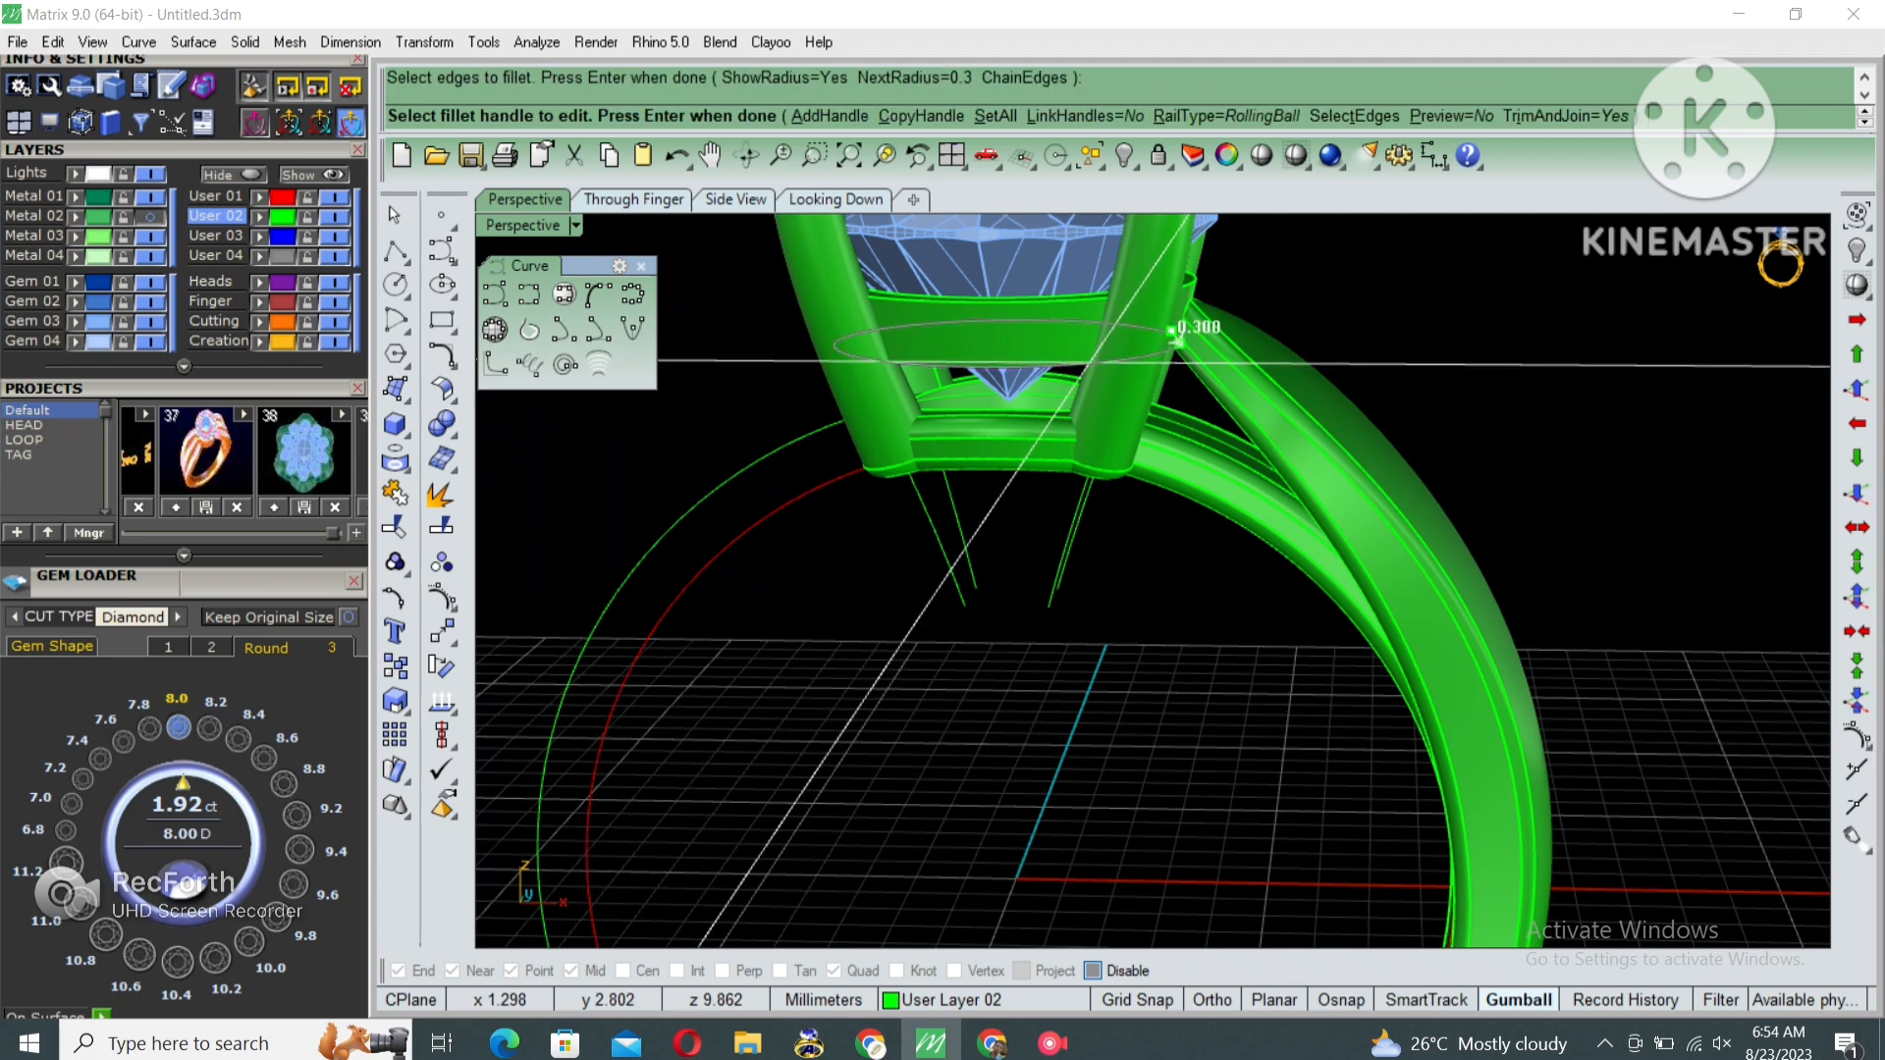
key("Return")
Fillet the upper edge of the head's upper tier below the diamond with a 0.3 mm radius.
right_click_drag(1084, 364, 1041, 442)
key("Return")
scroll(1147, 353, "up", 2)
left_click(1147, 353)
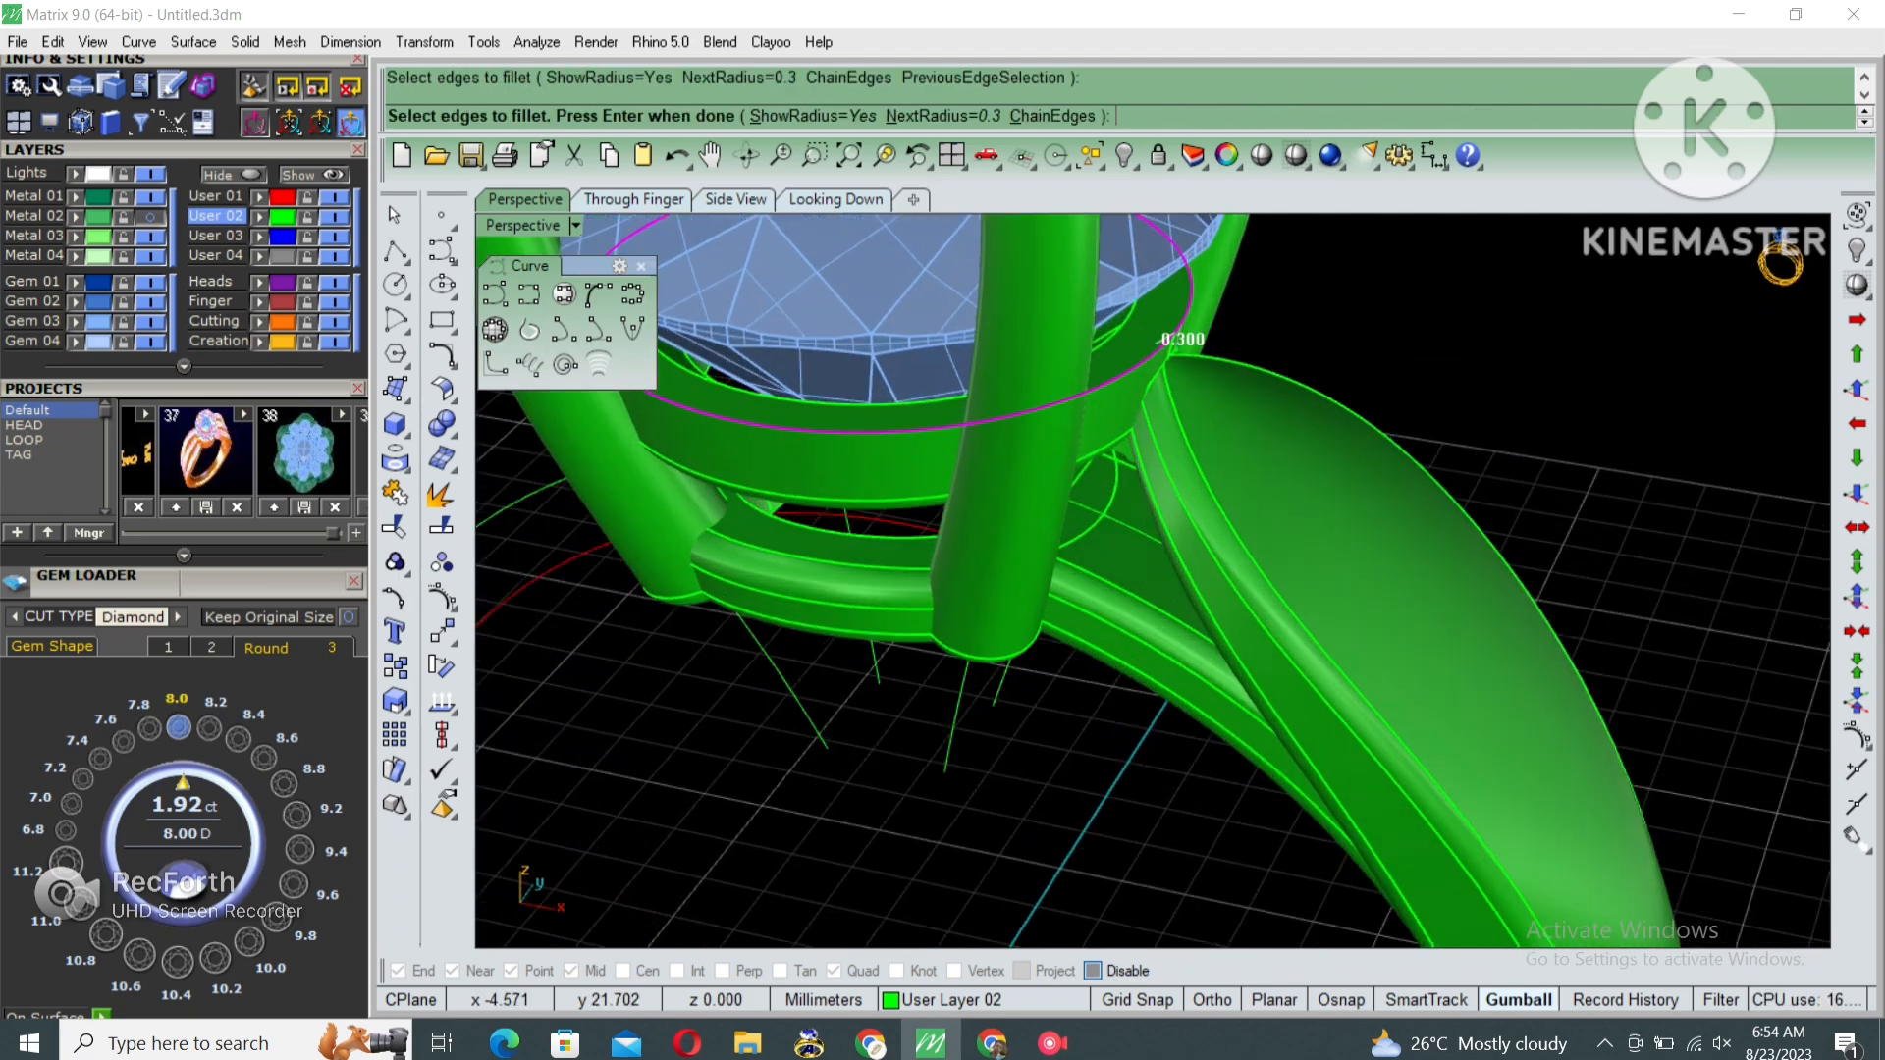
key("Return")
key("Return")
scroll(1167, 344, "down", 6)
right_click_drag(1167, 343, 1080, 255)
scroll(1080, 295, "down", 4)
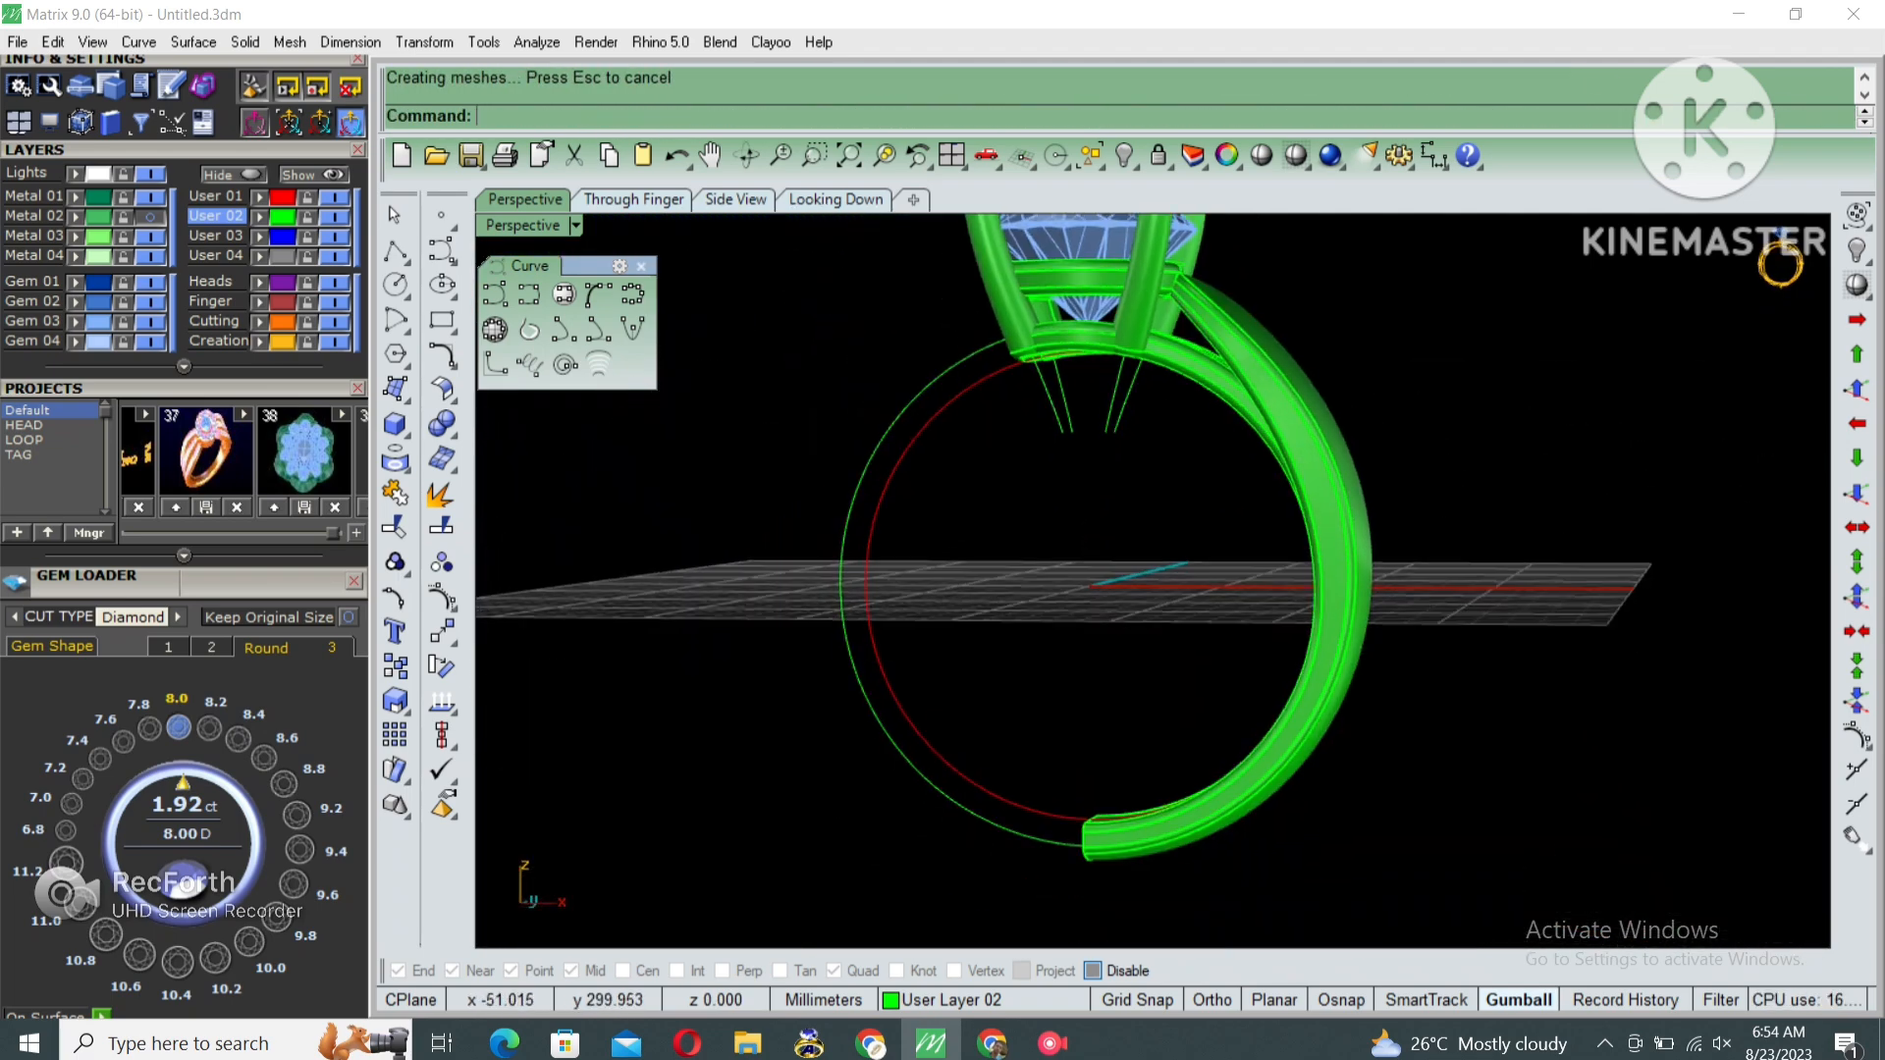
Hide the finger guide circles and mirror the half shank through the origin to complete the full ring.
right_click_drag(1060, 422, 1080, 521)
left_click(1125, 155)
left_click_drag(1251, 803, 1250, 803)
right_click_drag(1090, 687, 1139, 687)
type("mir")
key("Return")
type("0")
key("Return")
left_click(1127, 785)
right_click_drag(1779, 264, 1779, 265)
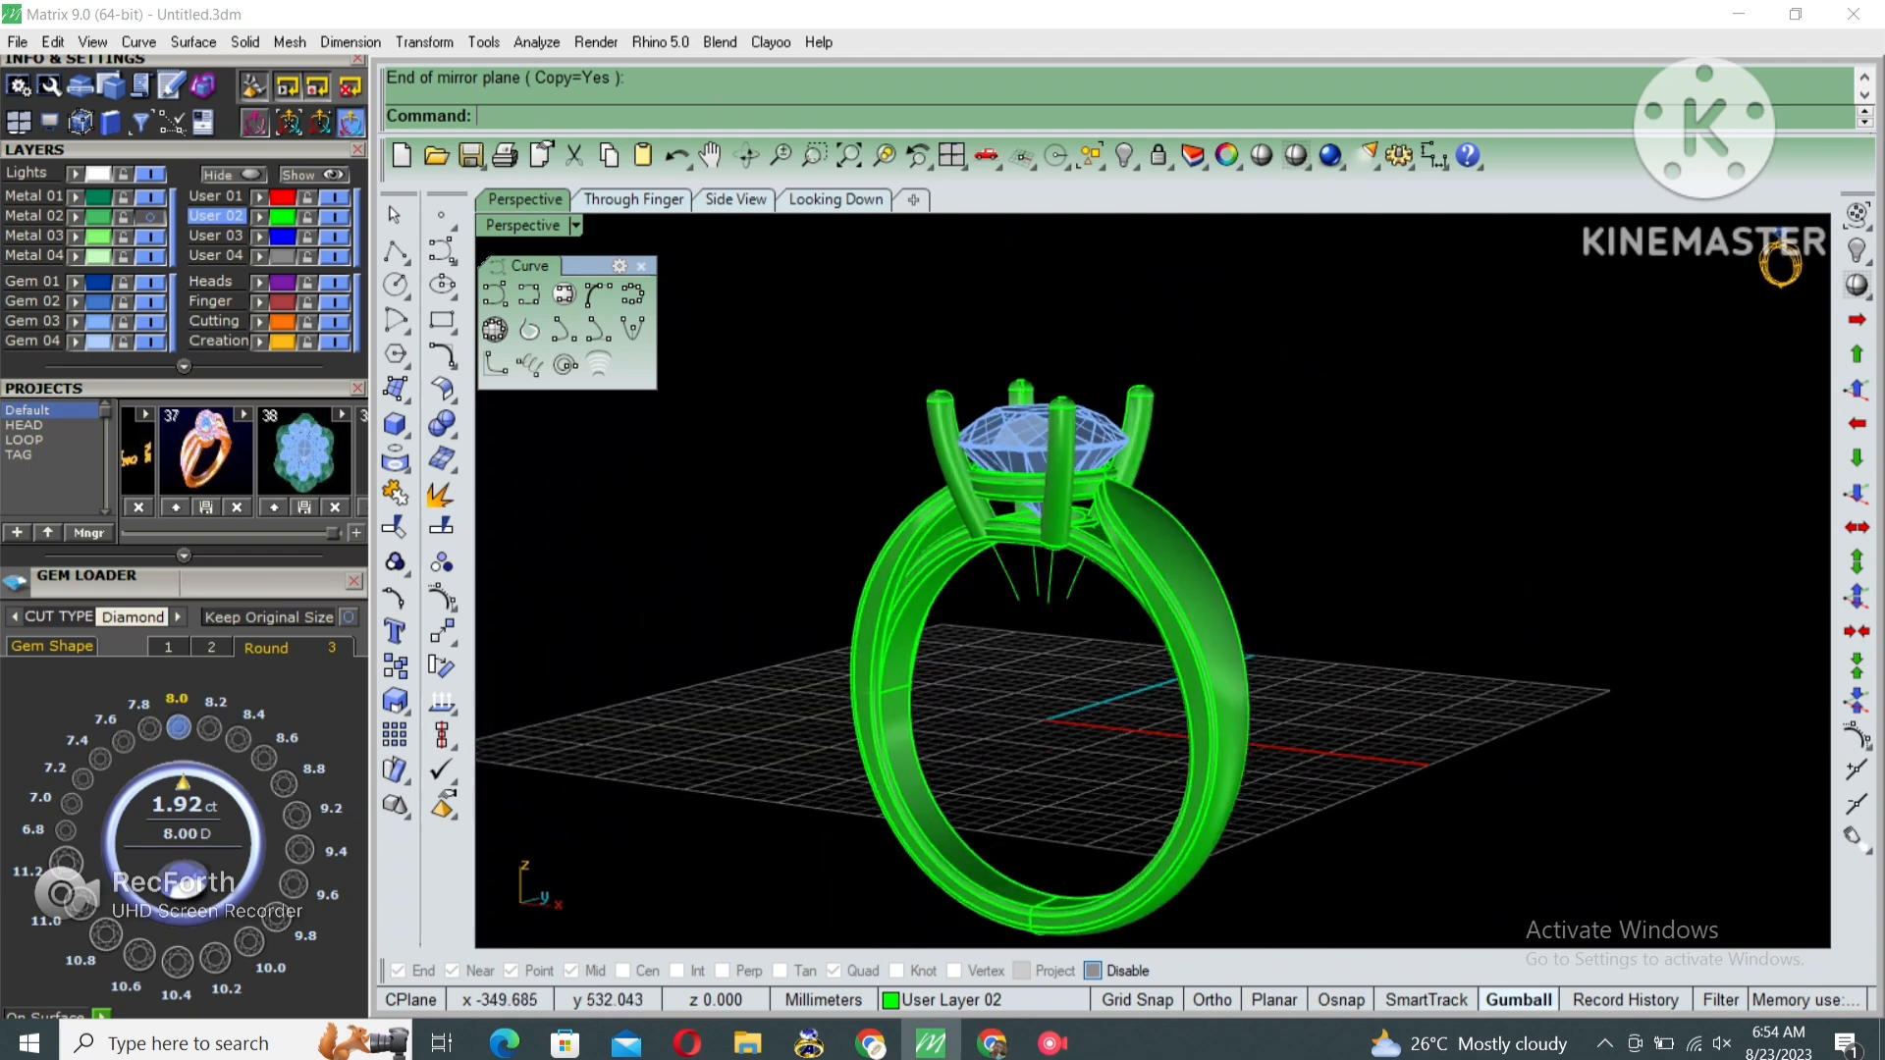
Select all metal polysurfaces of the ring and assign them to the Creation layer.
left_click(1096, 163)
left_click_drag(1162, 183, 1528, 267)
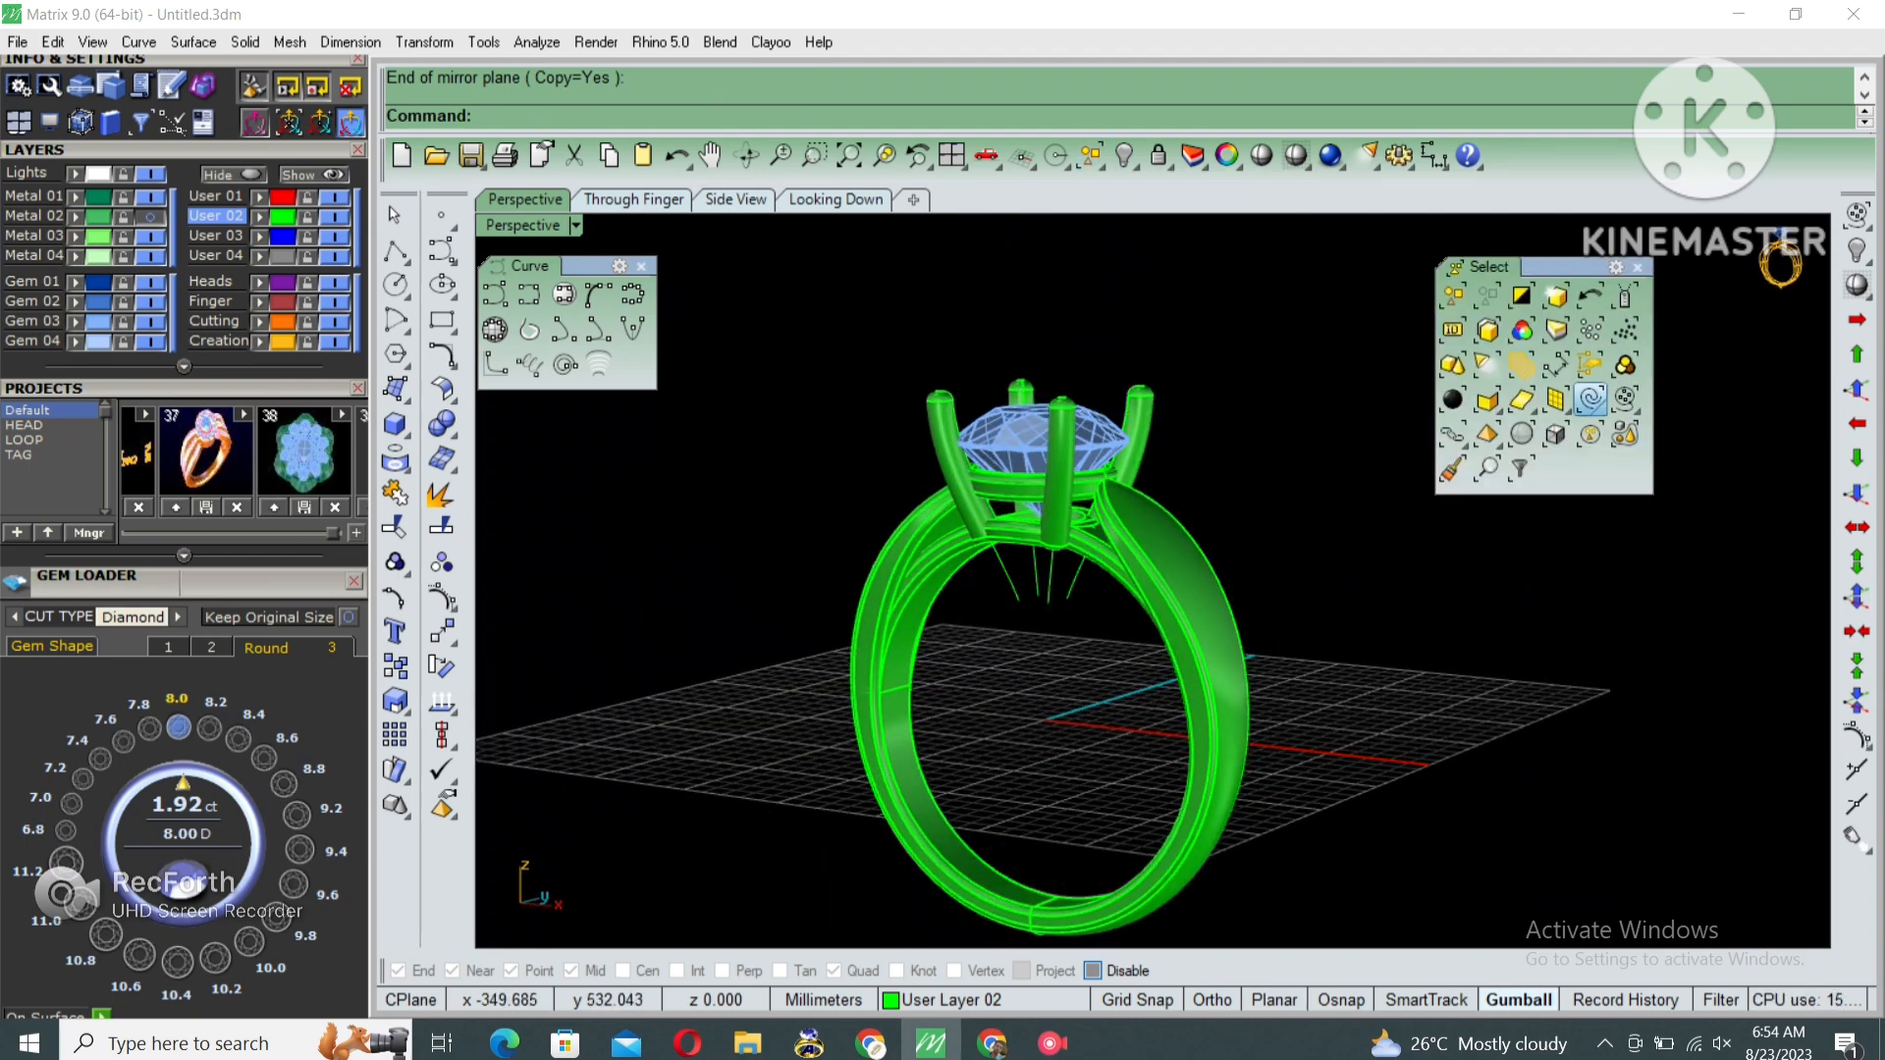
right_click_drag(1781, 264, 1780, 260)
key("ctrl+a")
key("Escape")
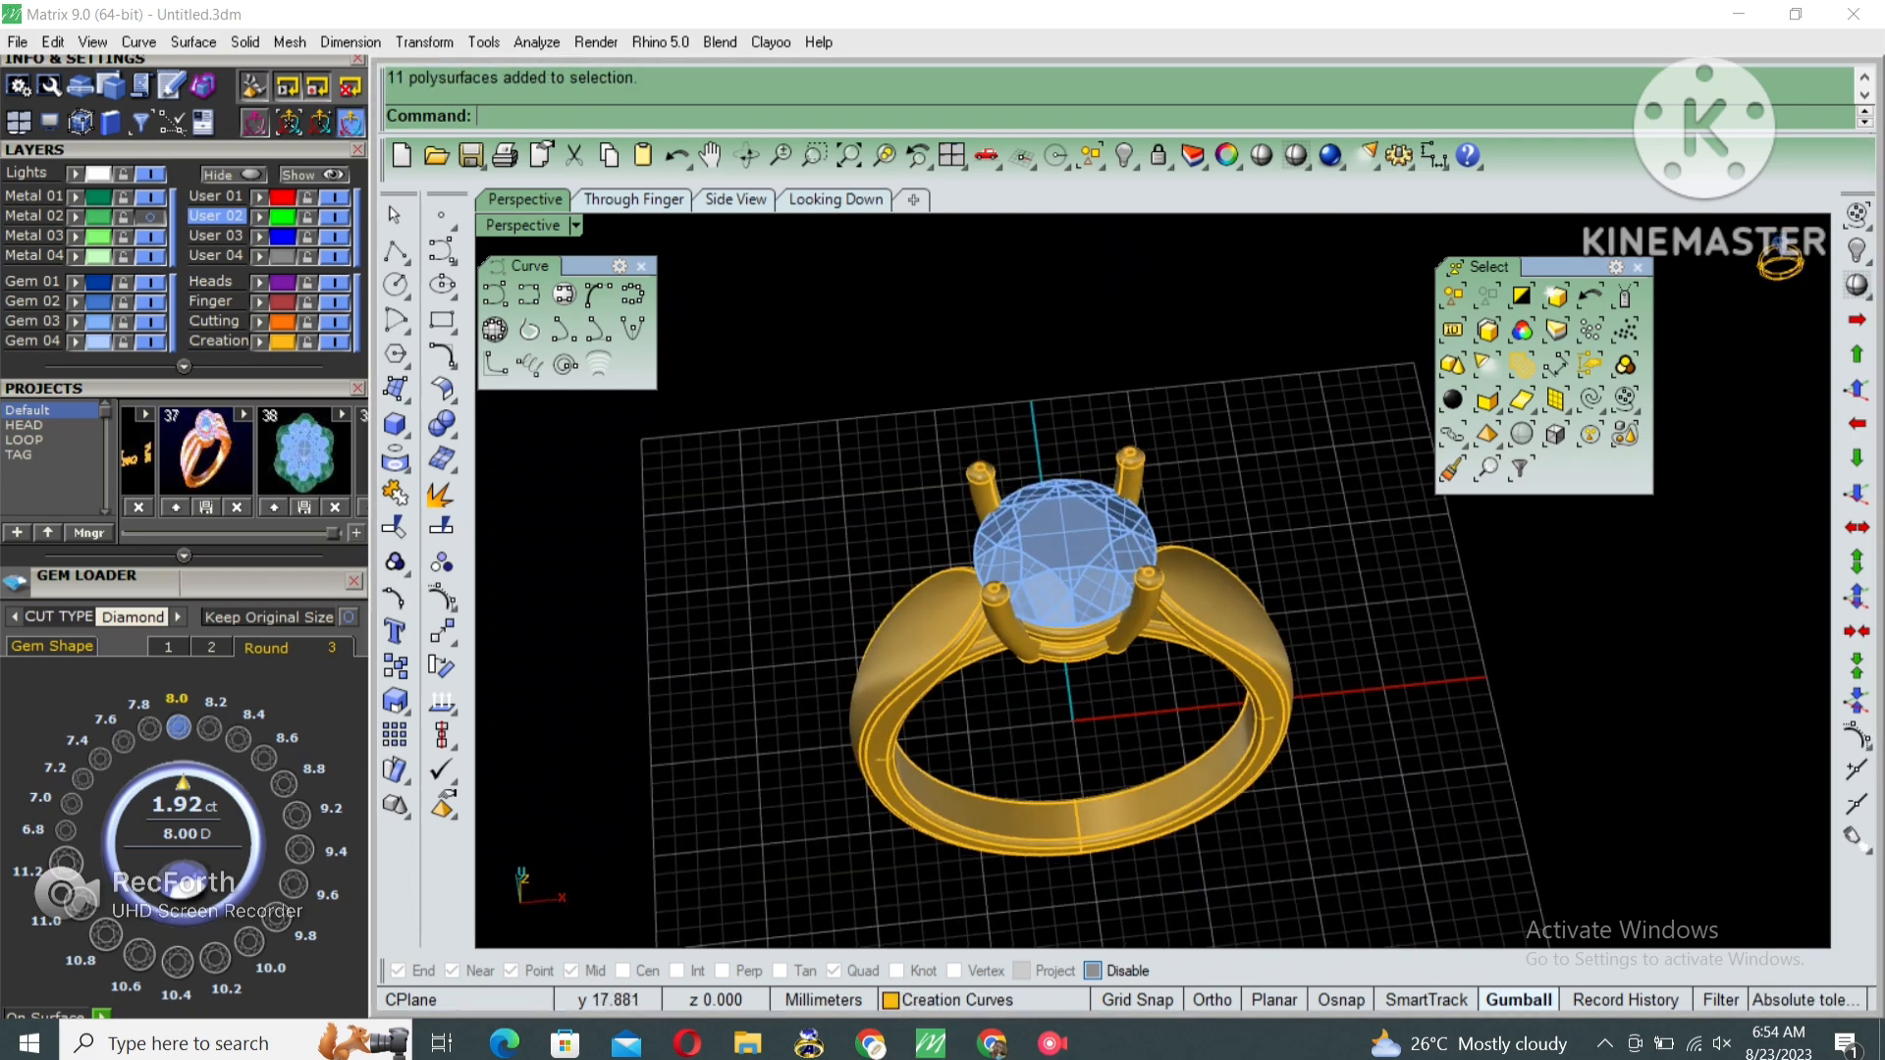
Show the finished ring in a solid display without wireframe edges and inspect it in perspective.
scroll(184, 536, "up", 5)
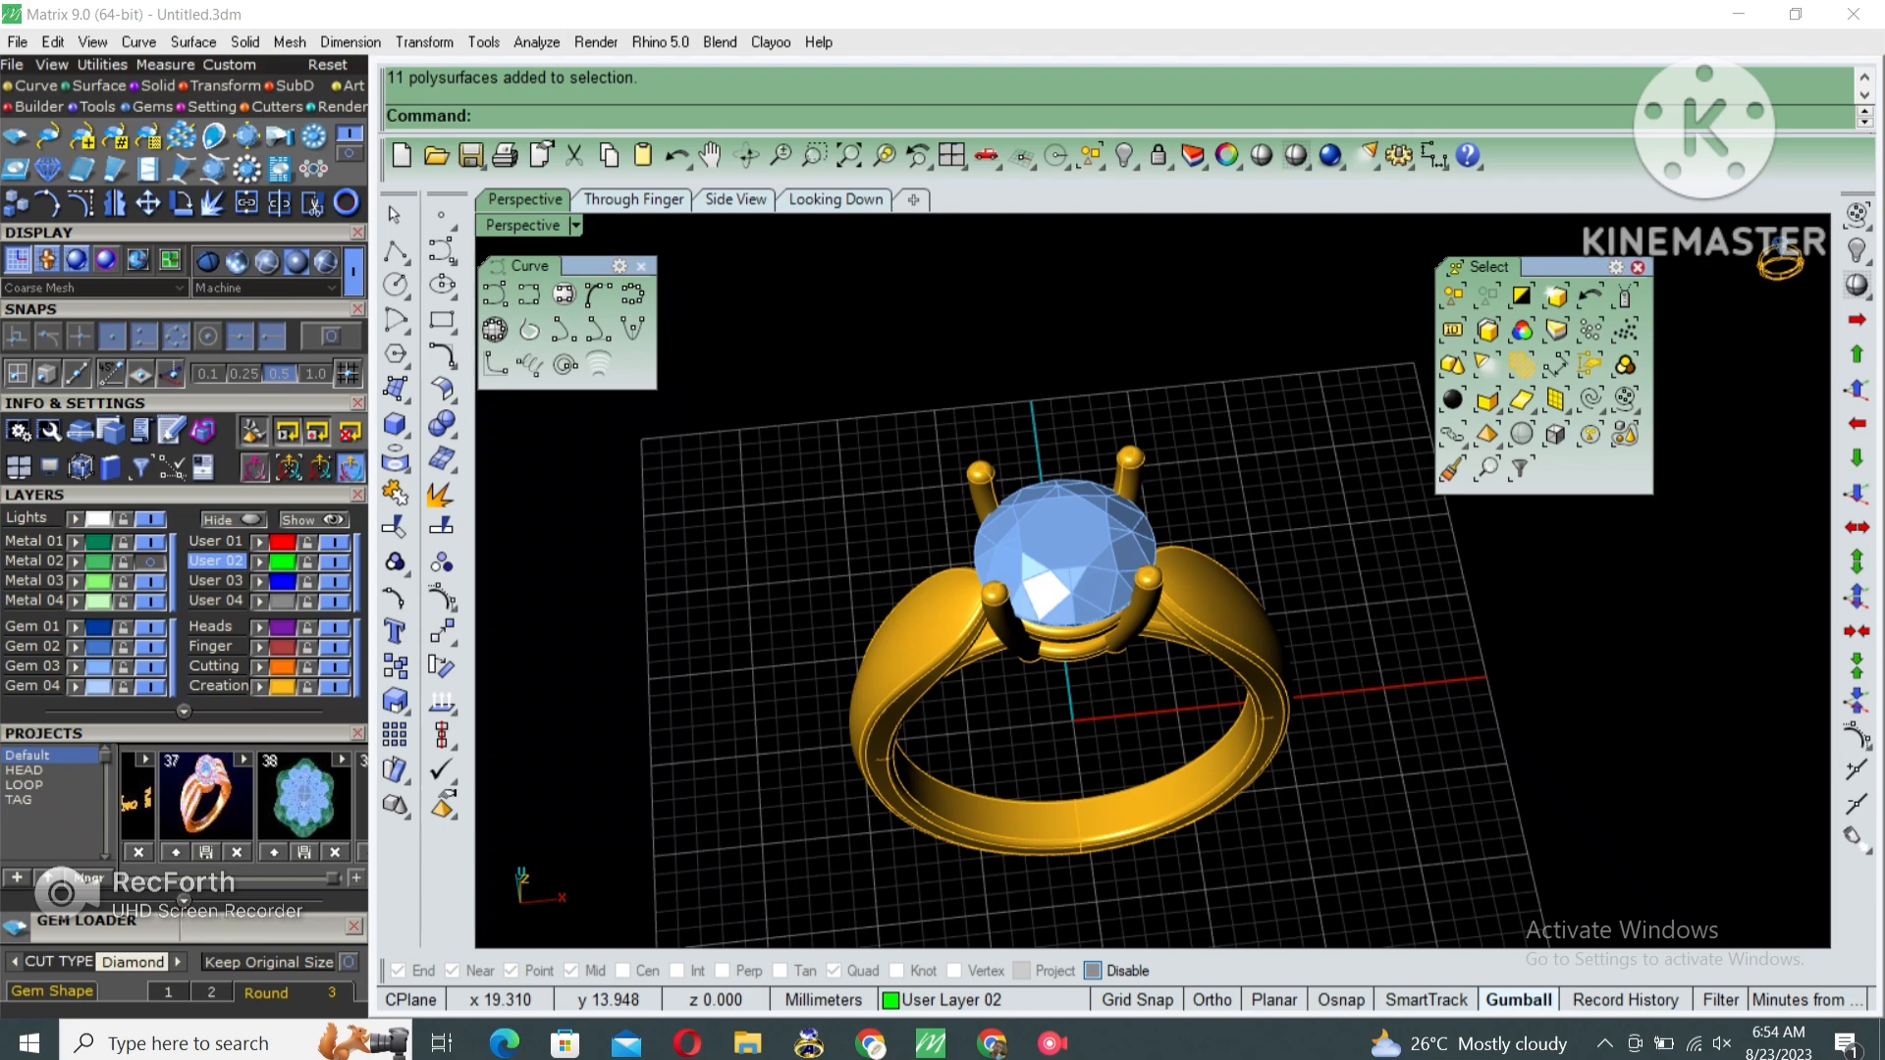
left_click(1638, 267)
right_click_drag(982, 707, 1178, 673)
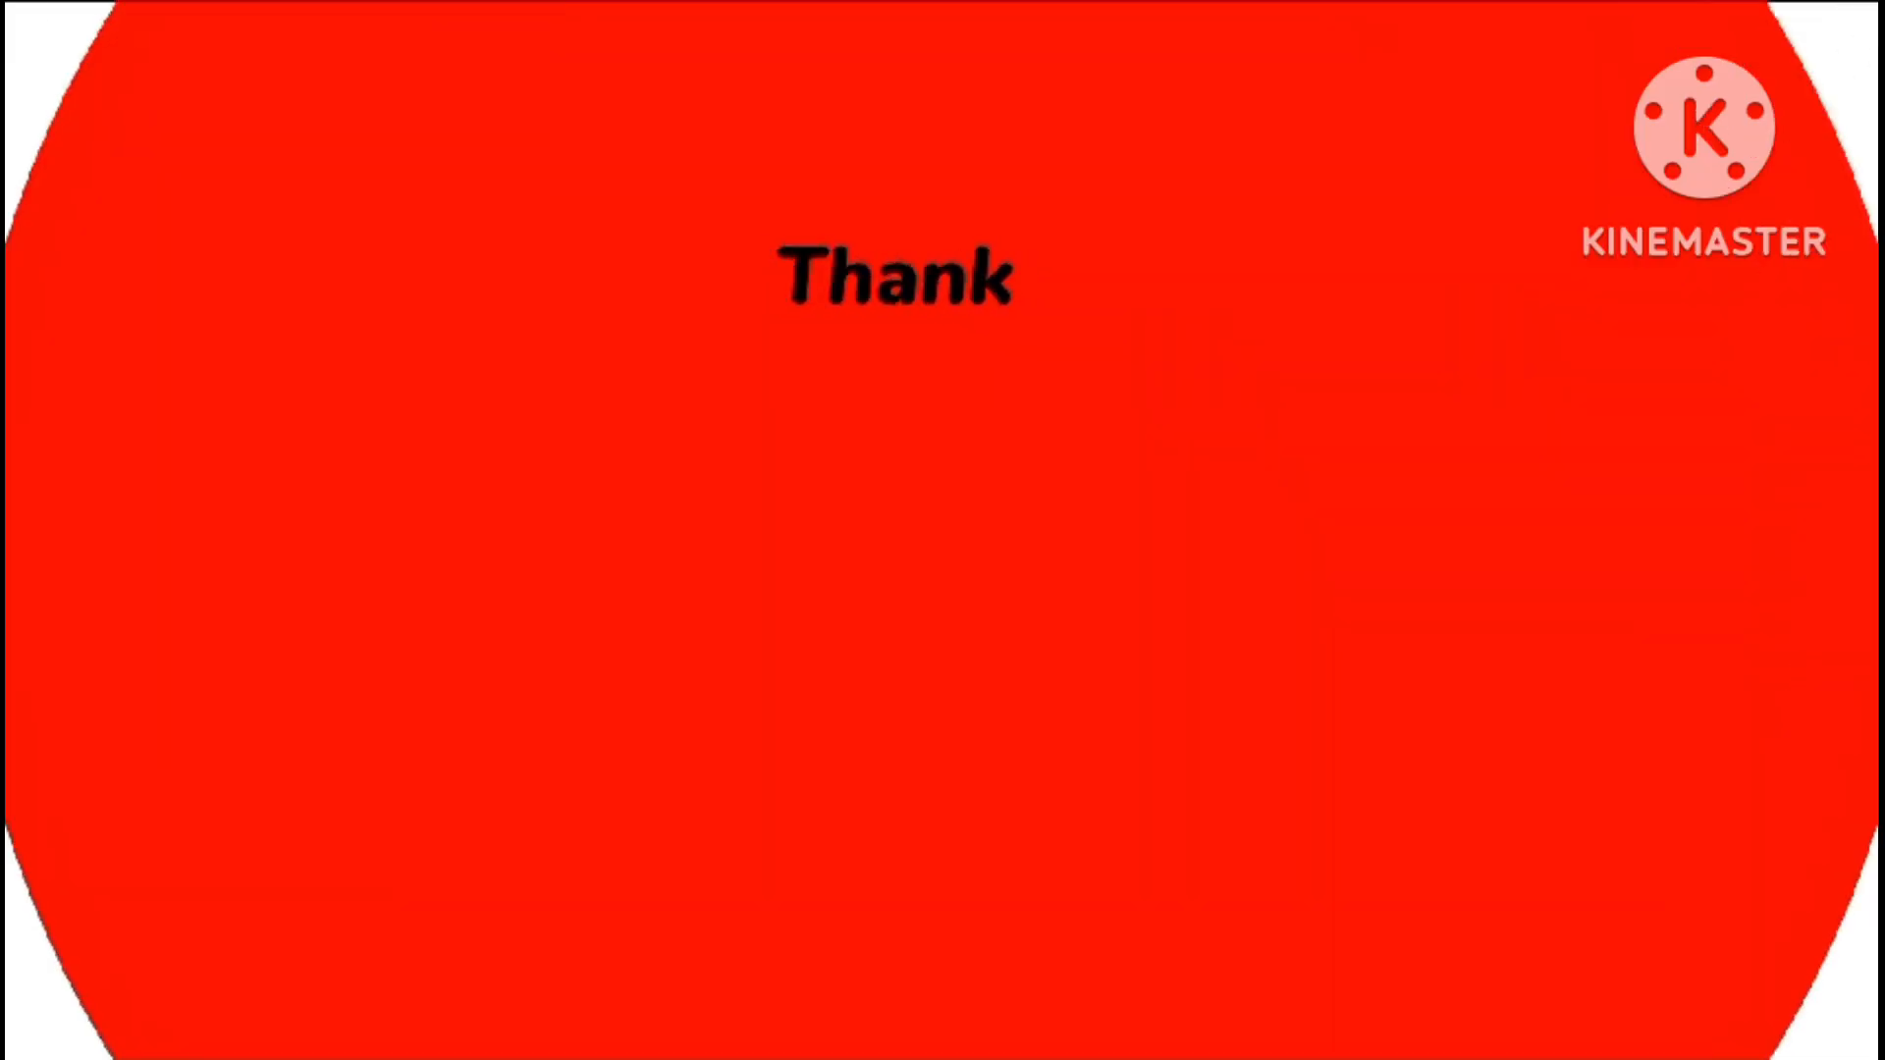